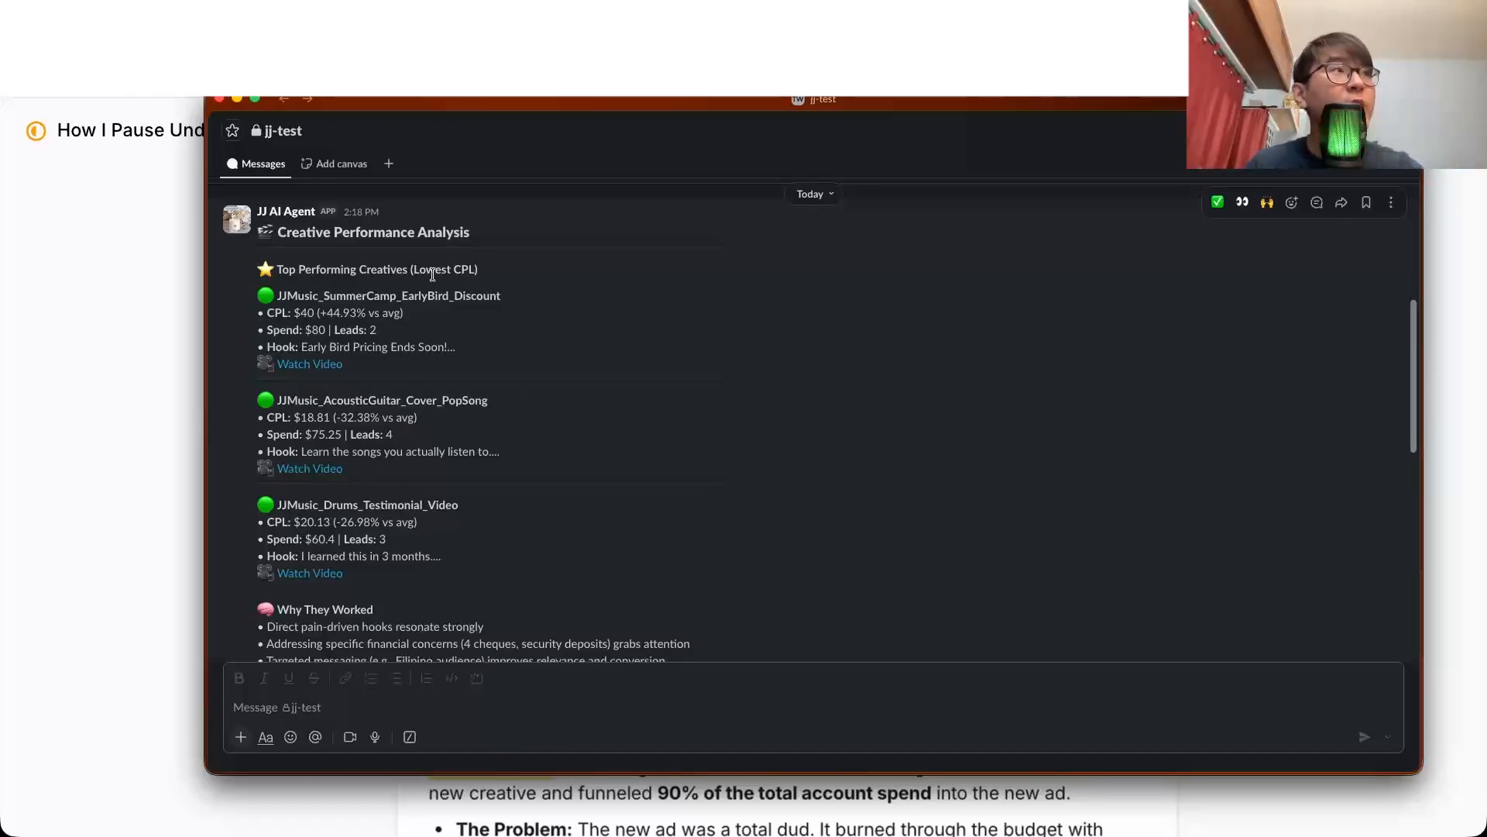
# Step: Review the top-performing creatives in the Creative Performance Analysis message, including their CPL, spend, leads and the Why They Worked notes
pyautogui.scroll(-5, 476, 273)
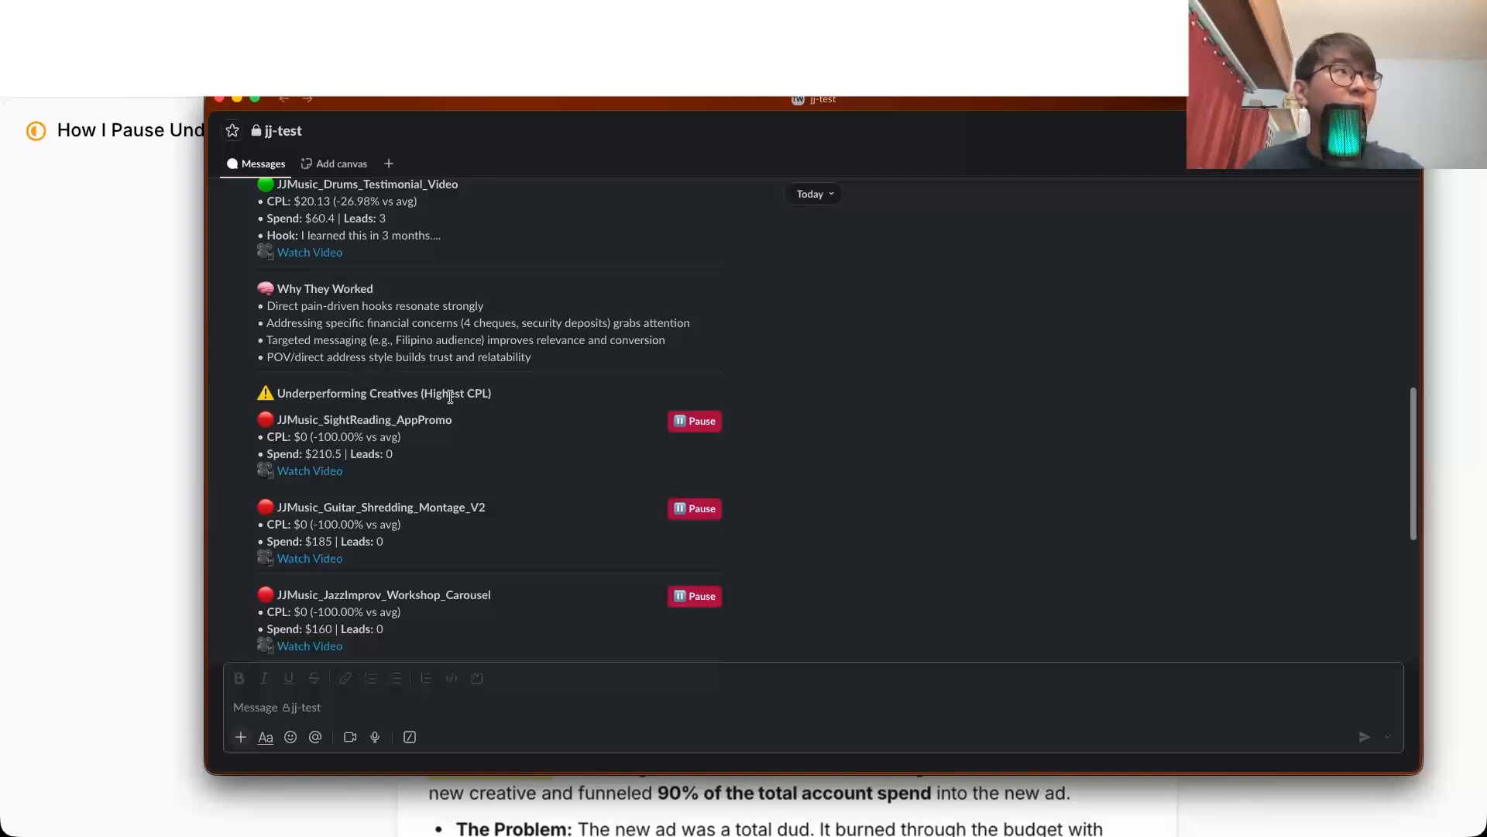
pyautogui.scroll(5, 450, 398)
pyautogui.moveTo(292, 295); pyautogui.dragTo(525, 299)
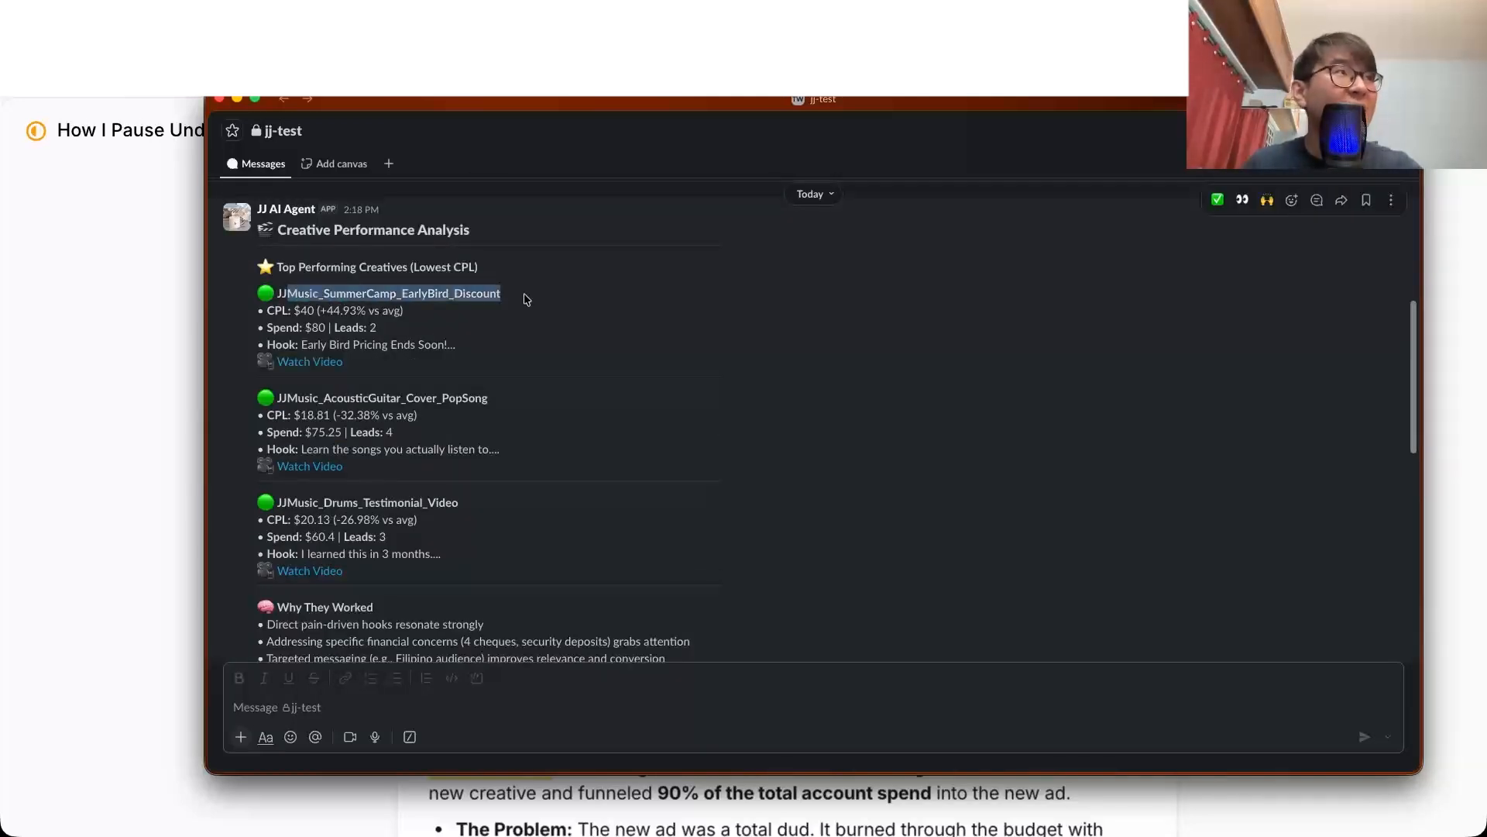
pyautogui.click(338, 306)
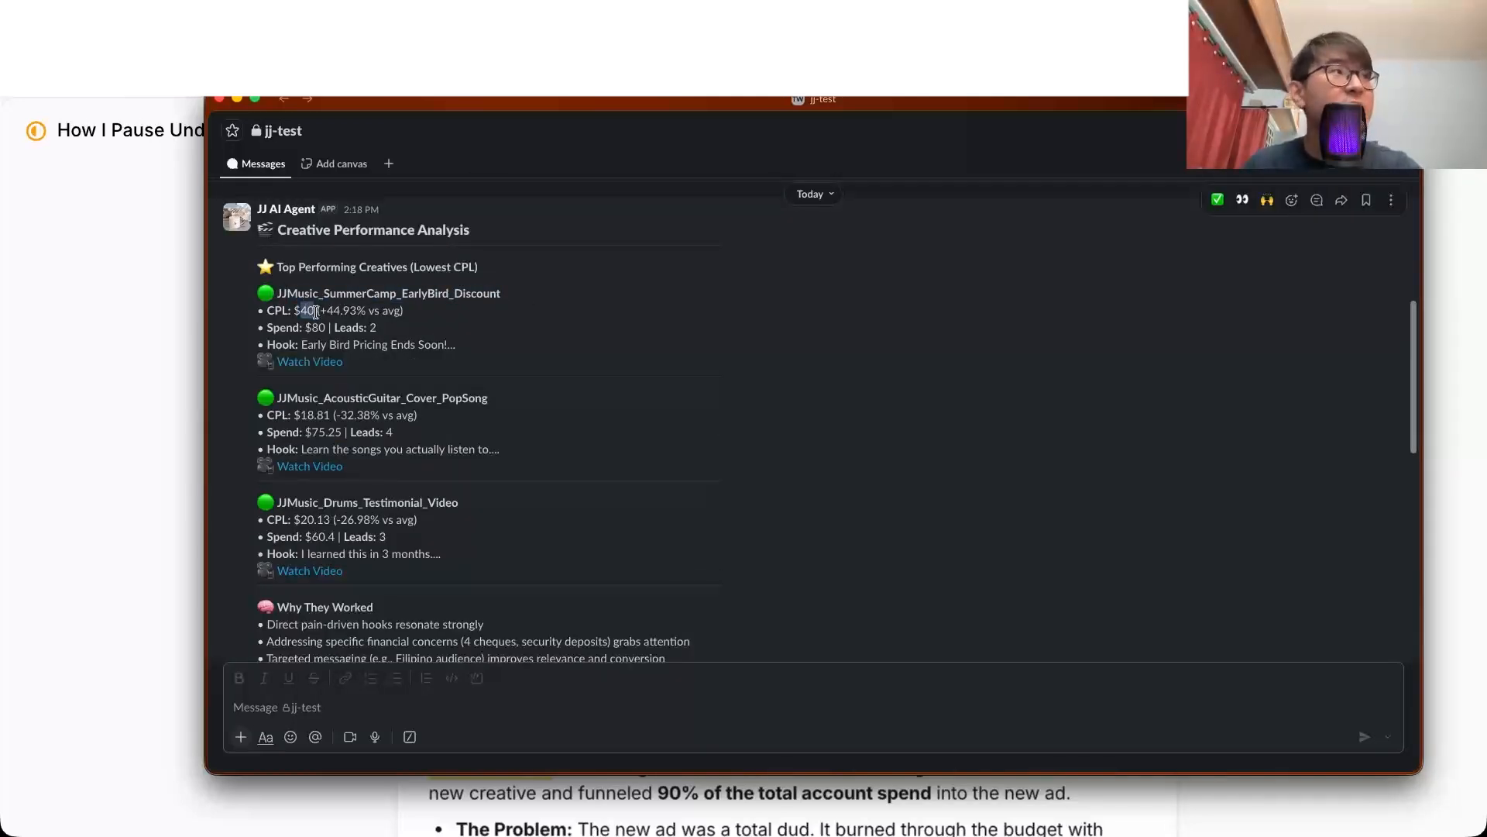
pyautogui.doubleClick(291, 327)
pyautogui.click(366, 329)
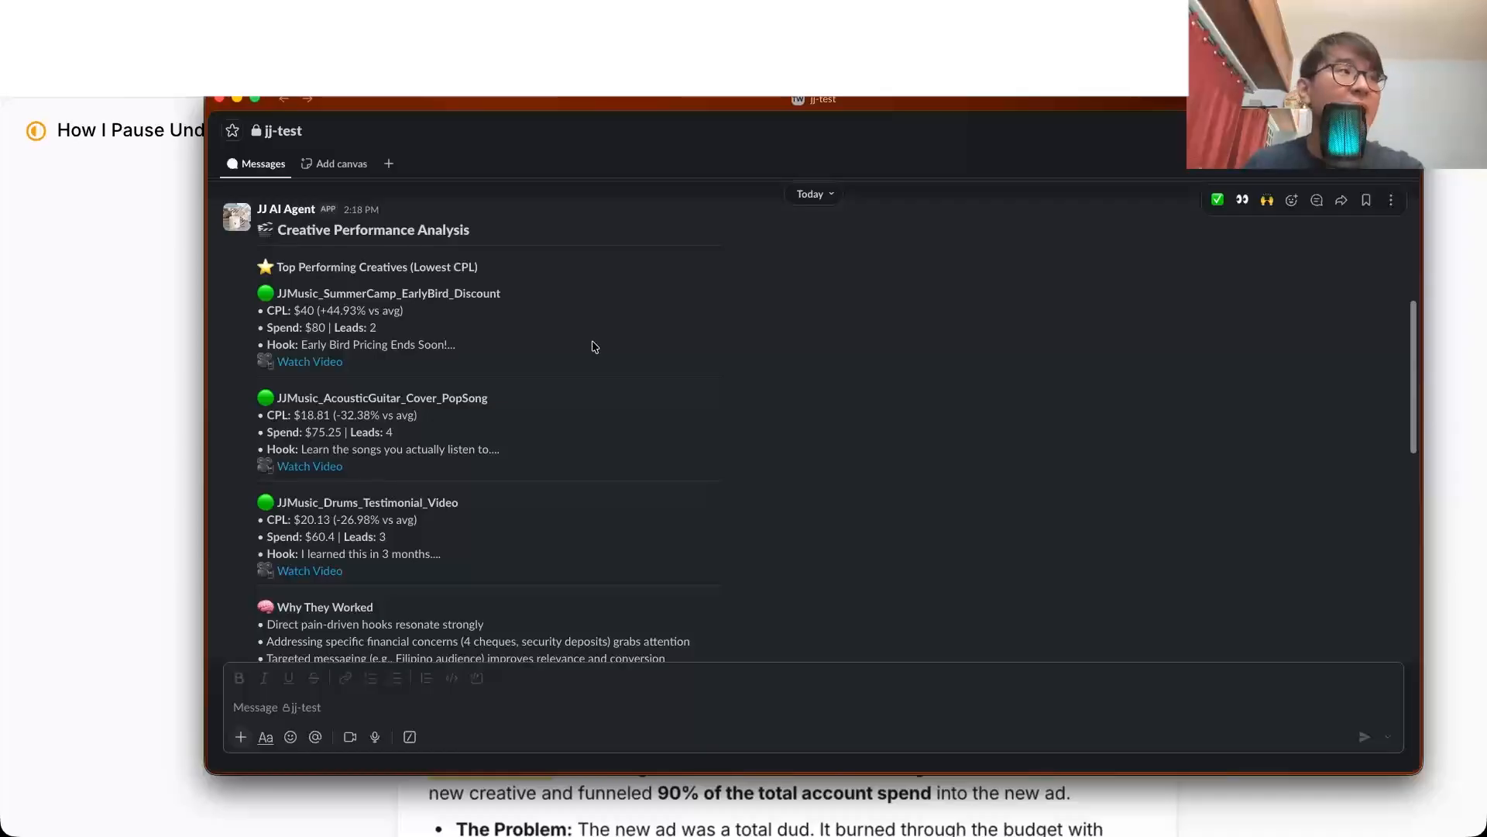
pyautogui.scroll(-3, 594, 346)
pyautogui.moveTo(282, 450); pyautogui.dragTo(498, 494)
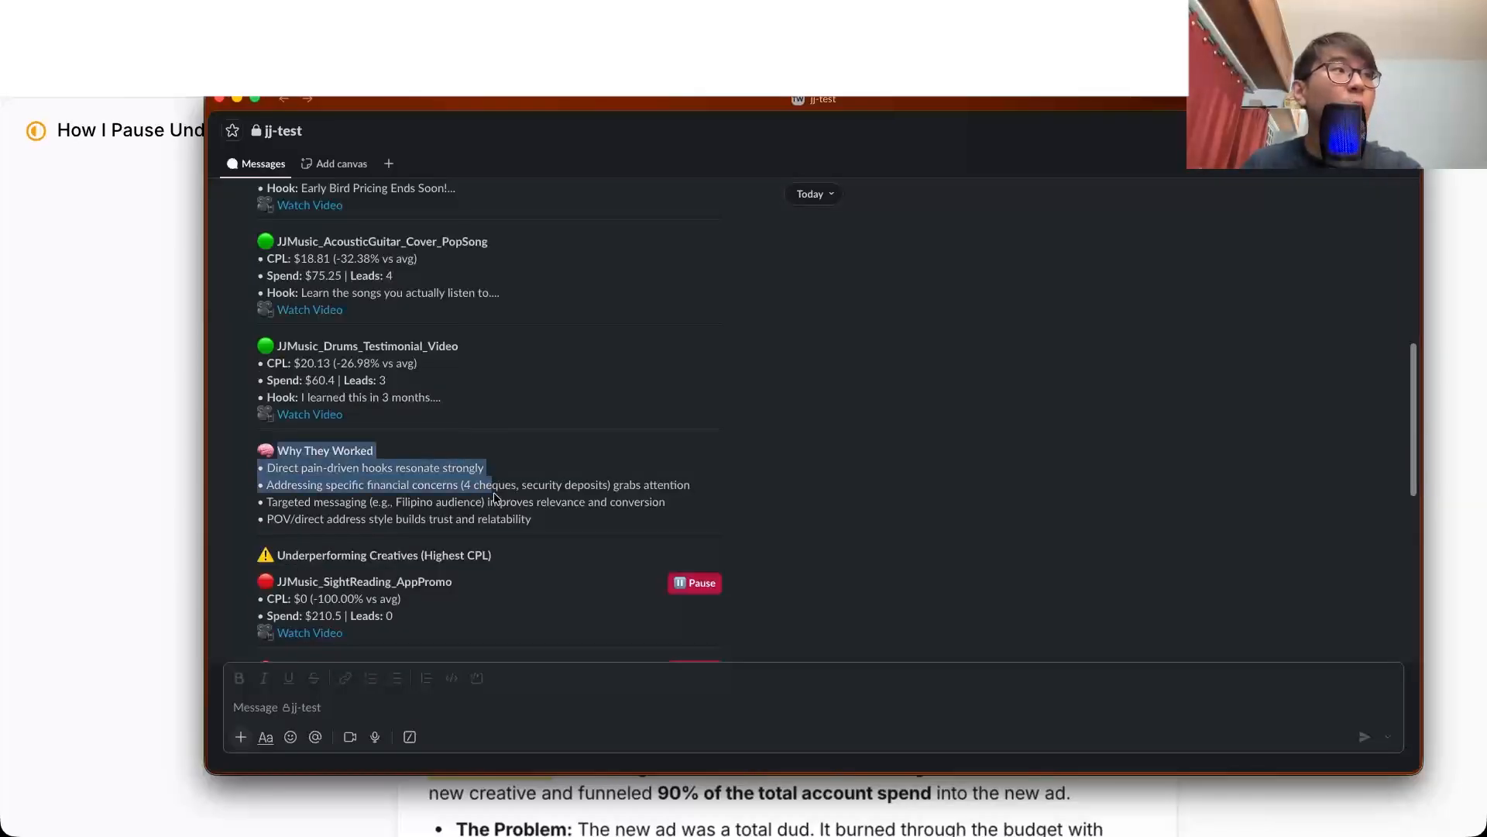
pyautogui.click(497, 494)
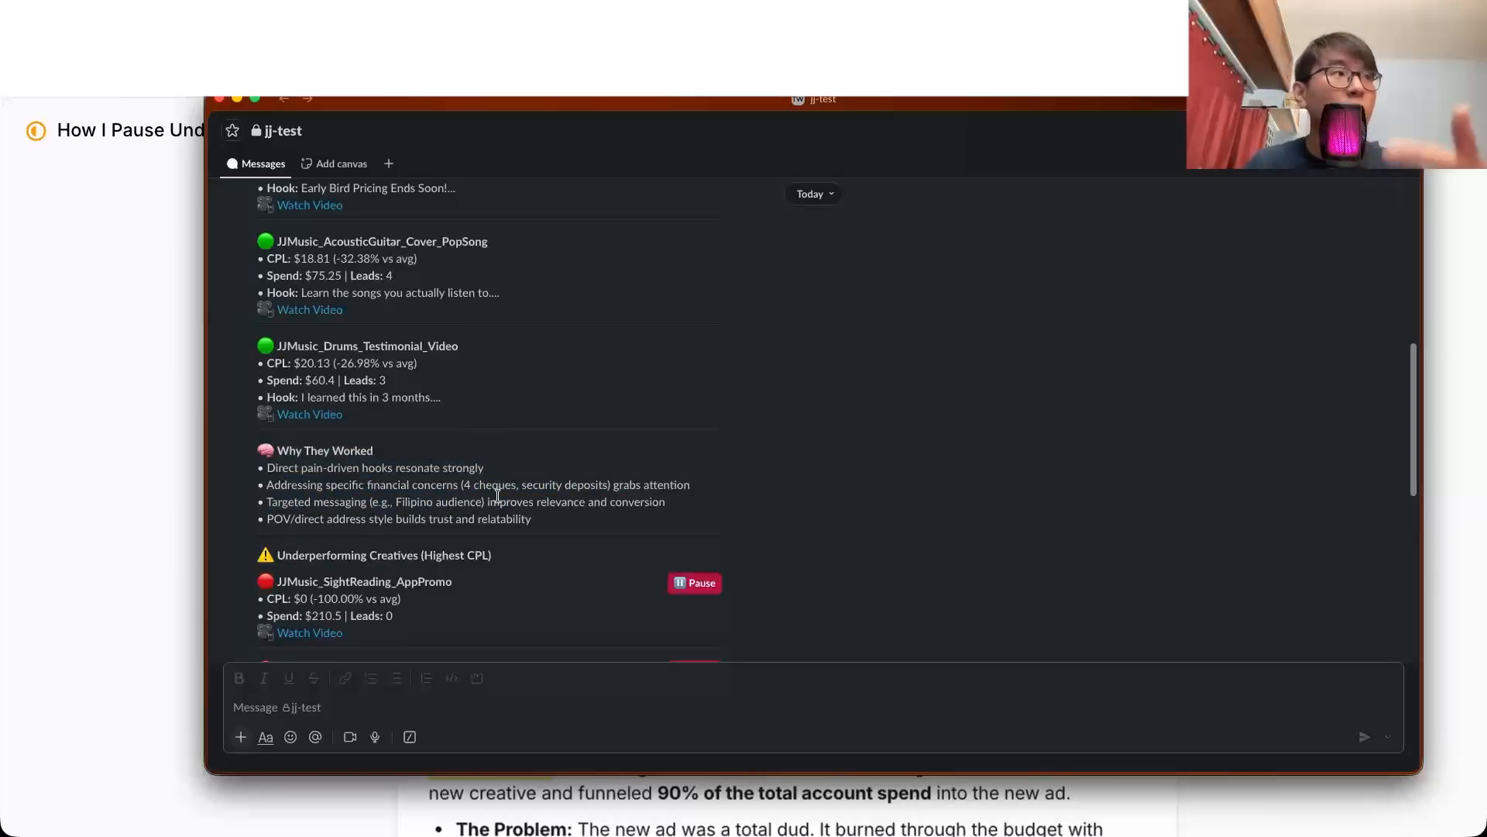
pyautogui.scroll(3, 301, 291)
pyautogui.doubleClick(300, 291)
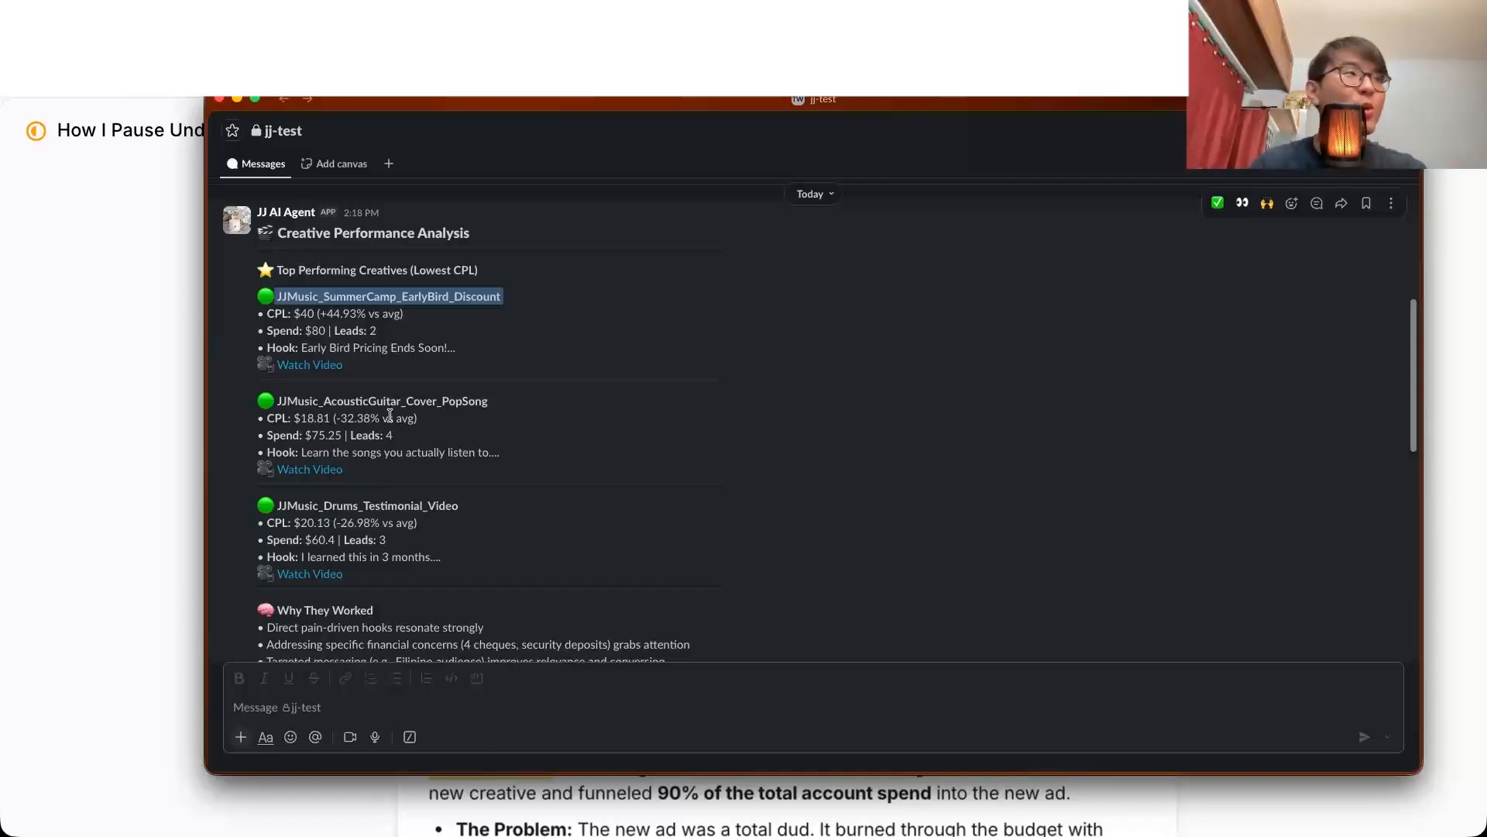
# Step: Examine the Underperforming Creatives section, checking the spend and leads of JJMusic_SightReading_AppPromo and the ads below it
pyautogui.scroll(-4, 390, 416)
pyautogui.tripleClick(332, 450)
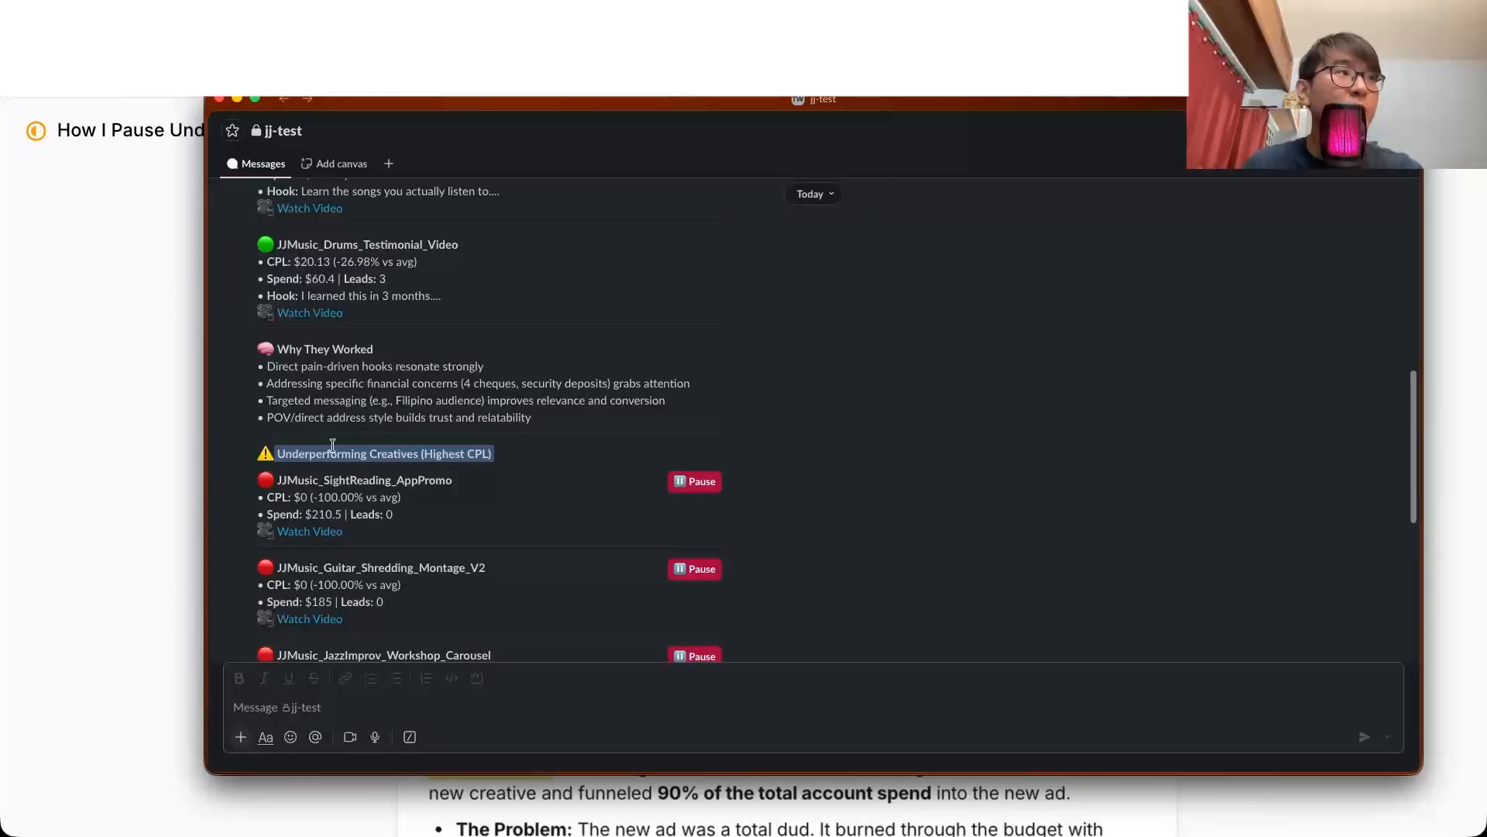
pyautogui.doubleClick(411, 454)
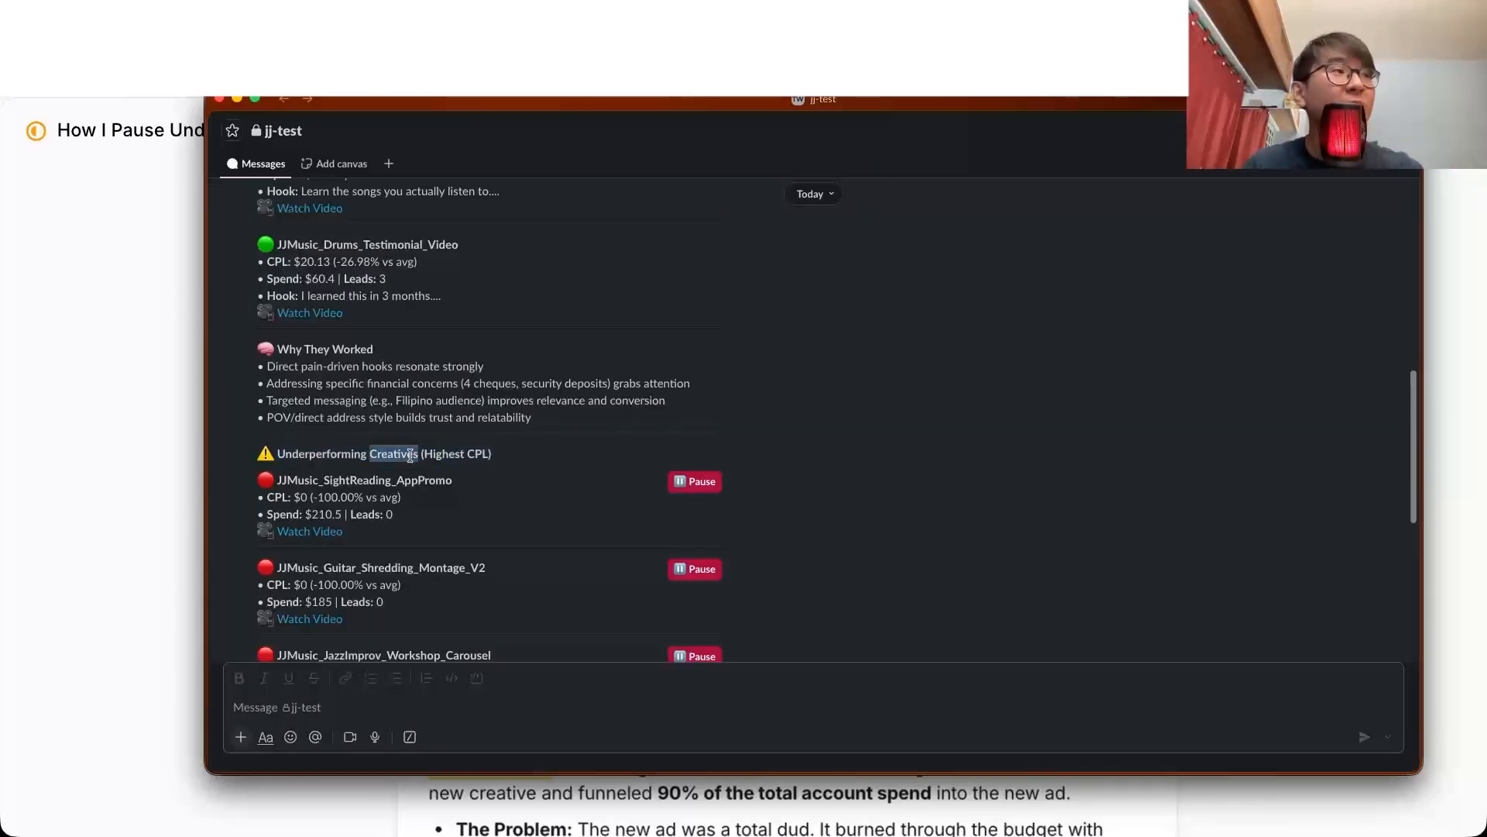
pyautogui.click(458, 455)
pyautogui.scroll(-1, 485, 458)
pyautogui.doubleClick(306, 398)
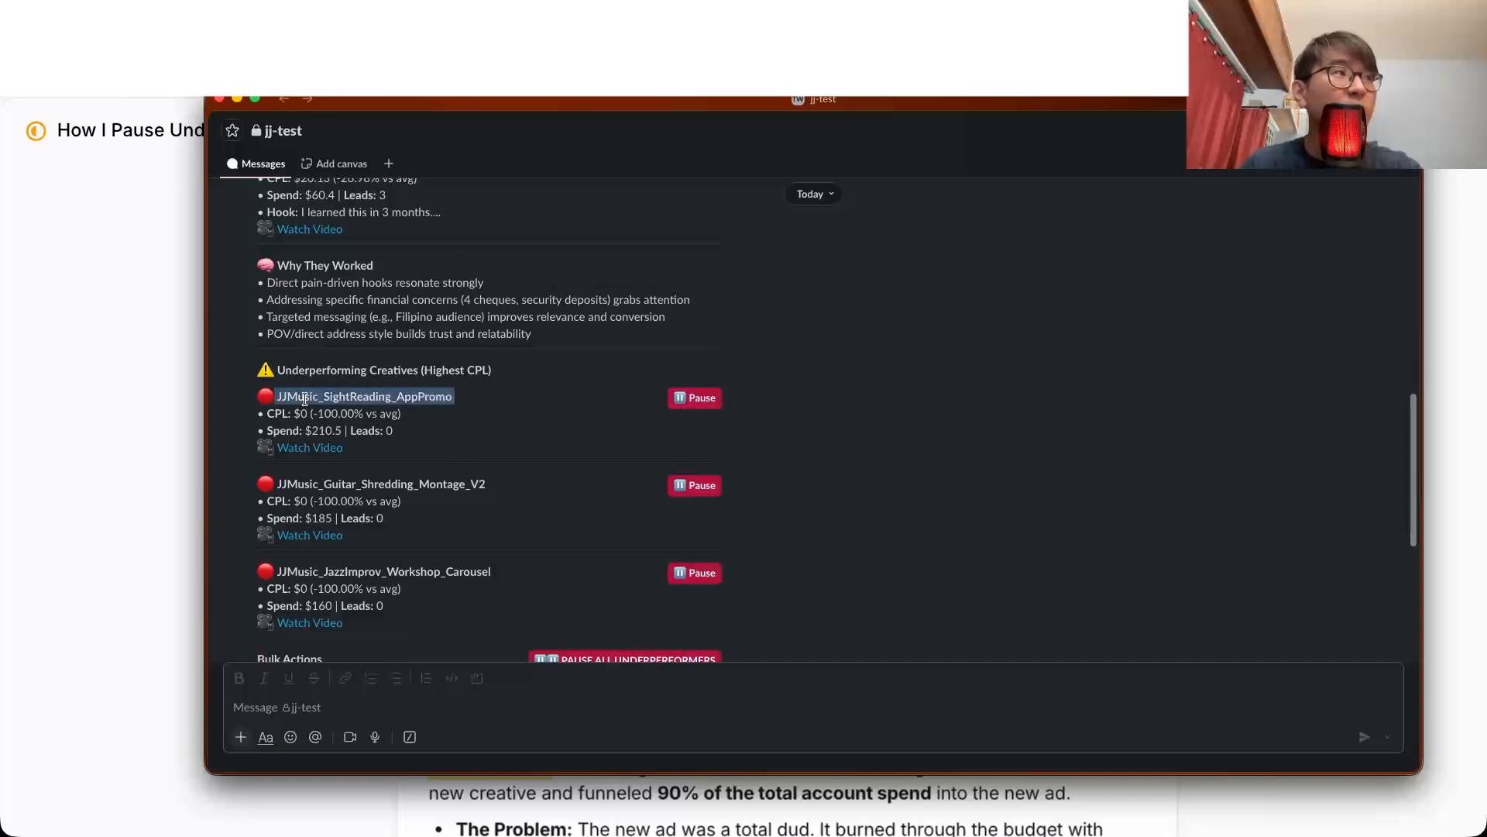
pyautogui.click(317, 434)
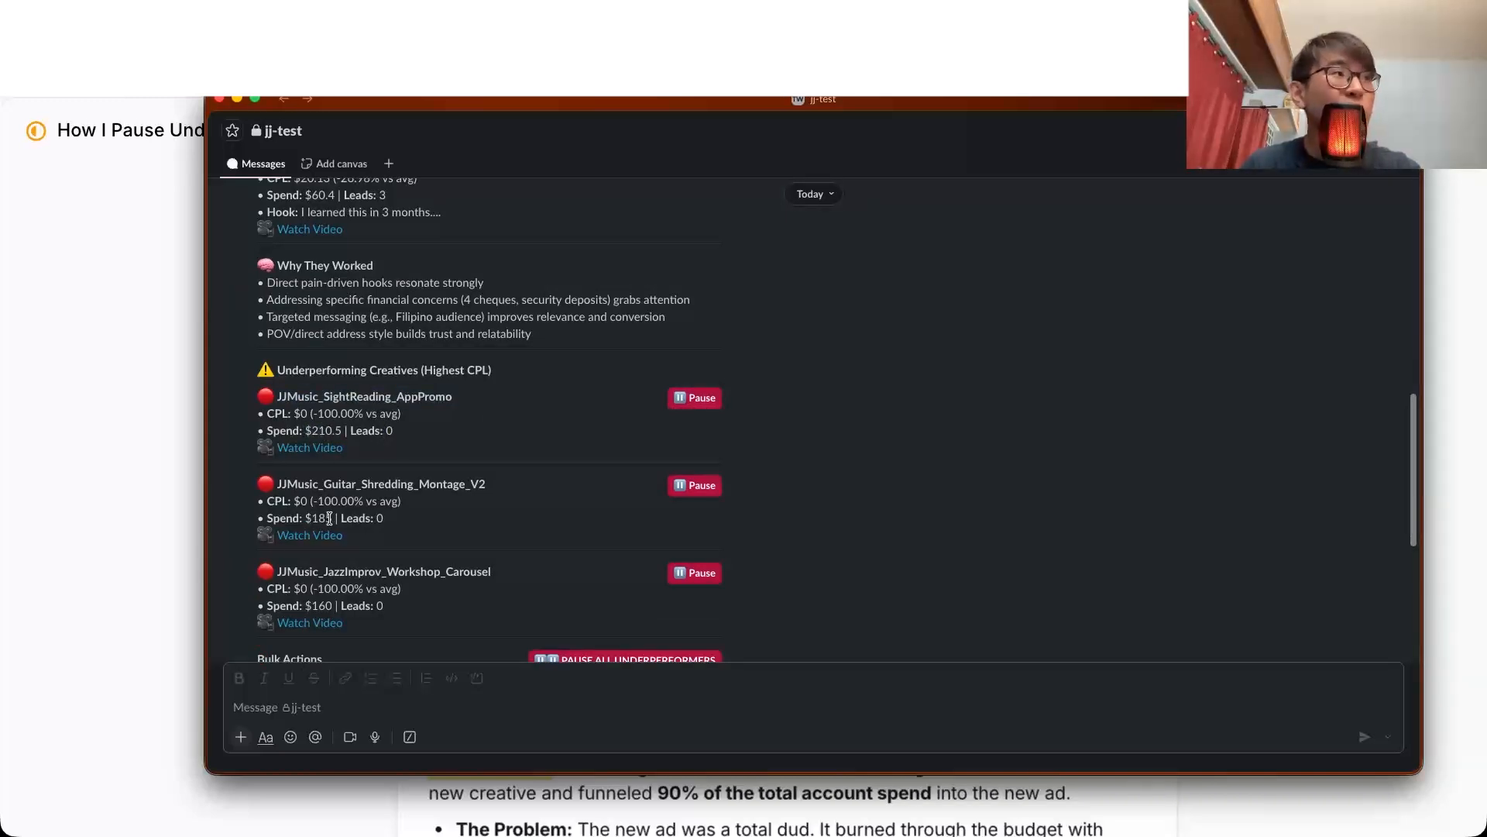
# Step: Compare the CPL of JJMusic_SummerCamp_EarlyBird_Discount with the underperforming ads, and look over their individual and bulk pause options
pyautogui.scroll(3, 385, 438)
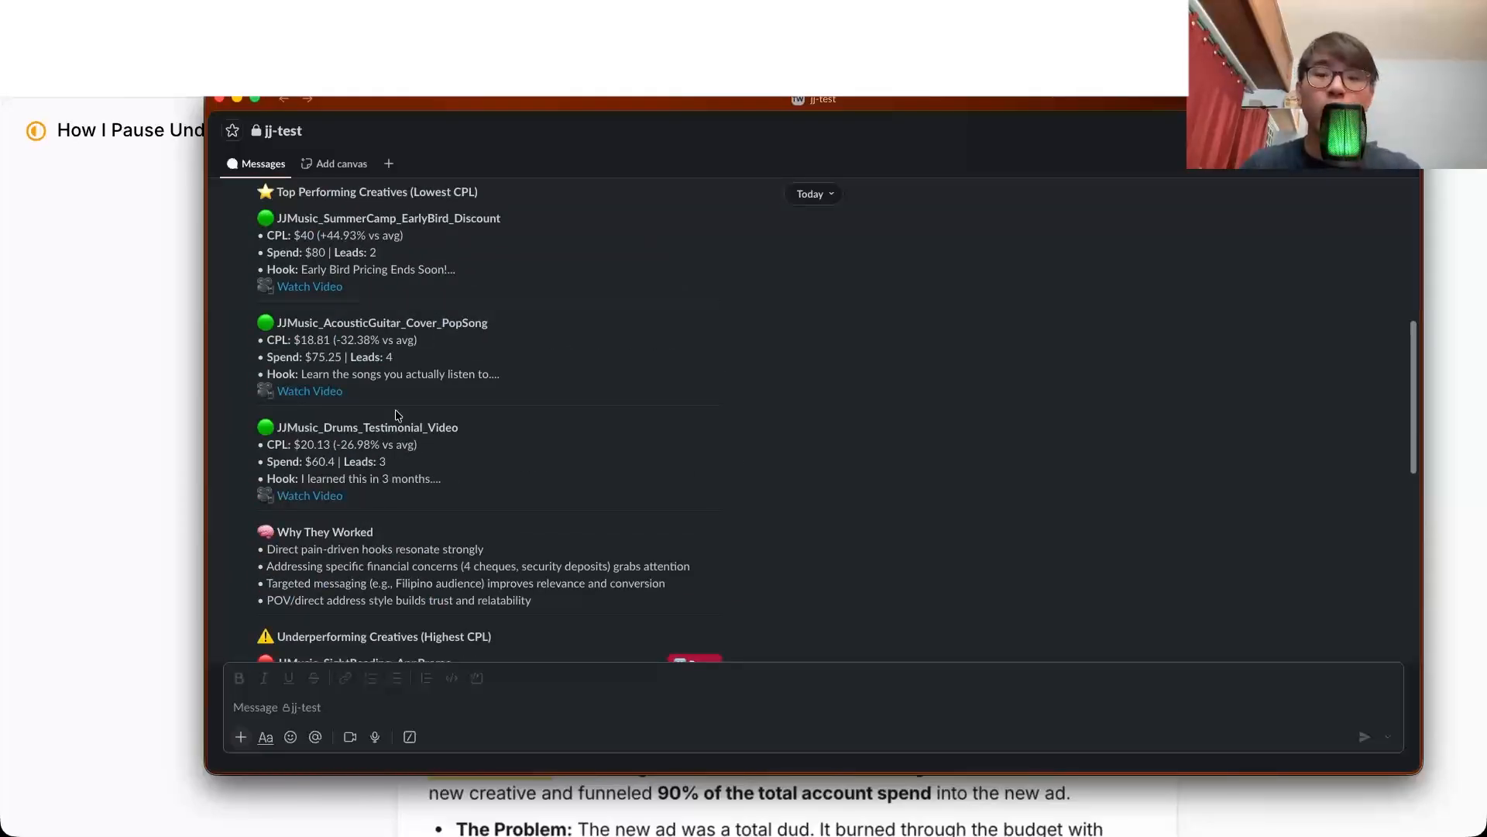
pyautogui.moveTo(298, 237); pyautogui.dragTo(306, 237)
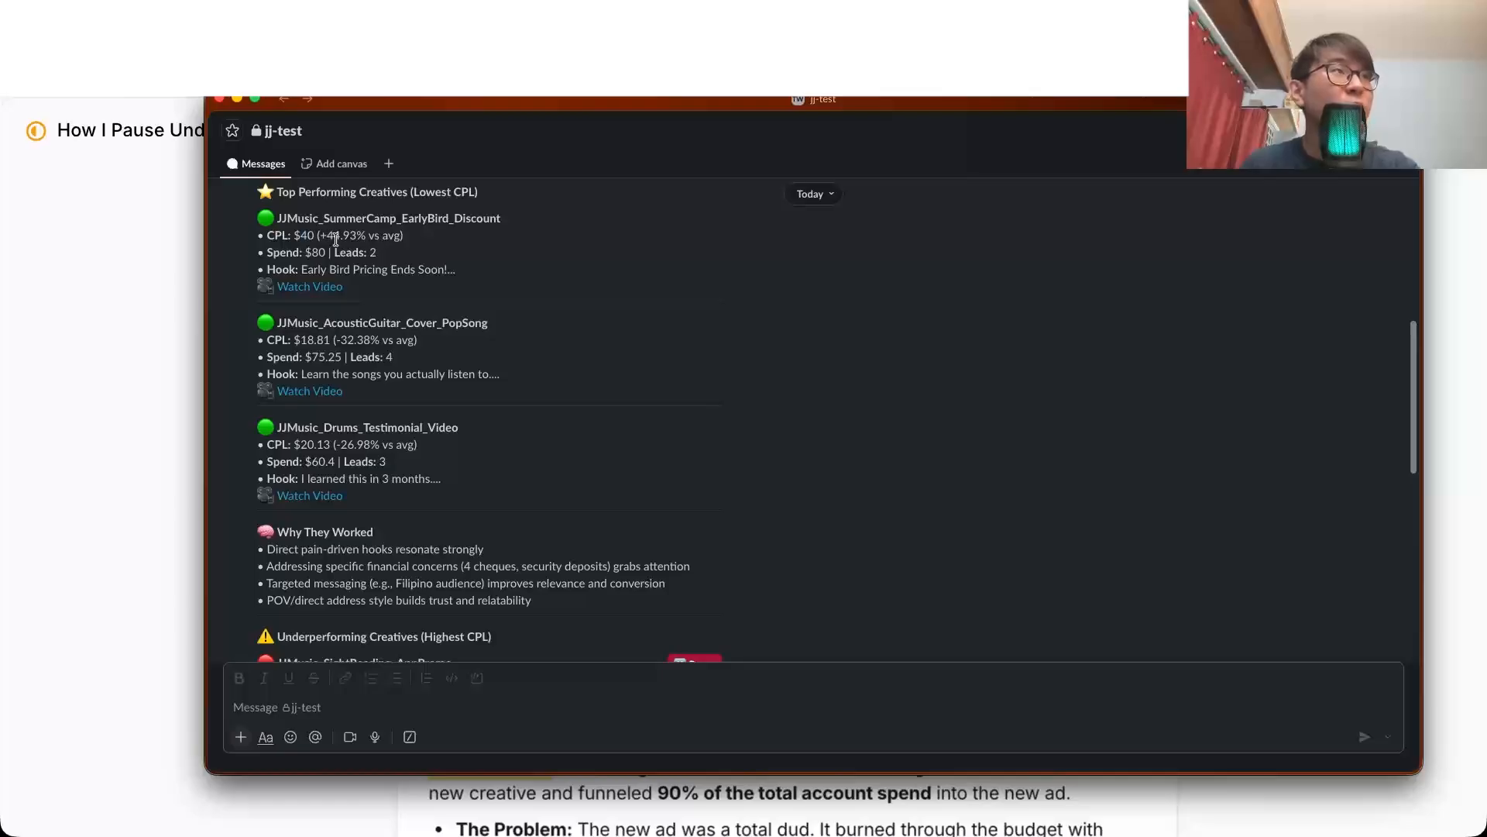
pyautogui.scroll(-4, 356, 279)
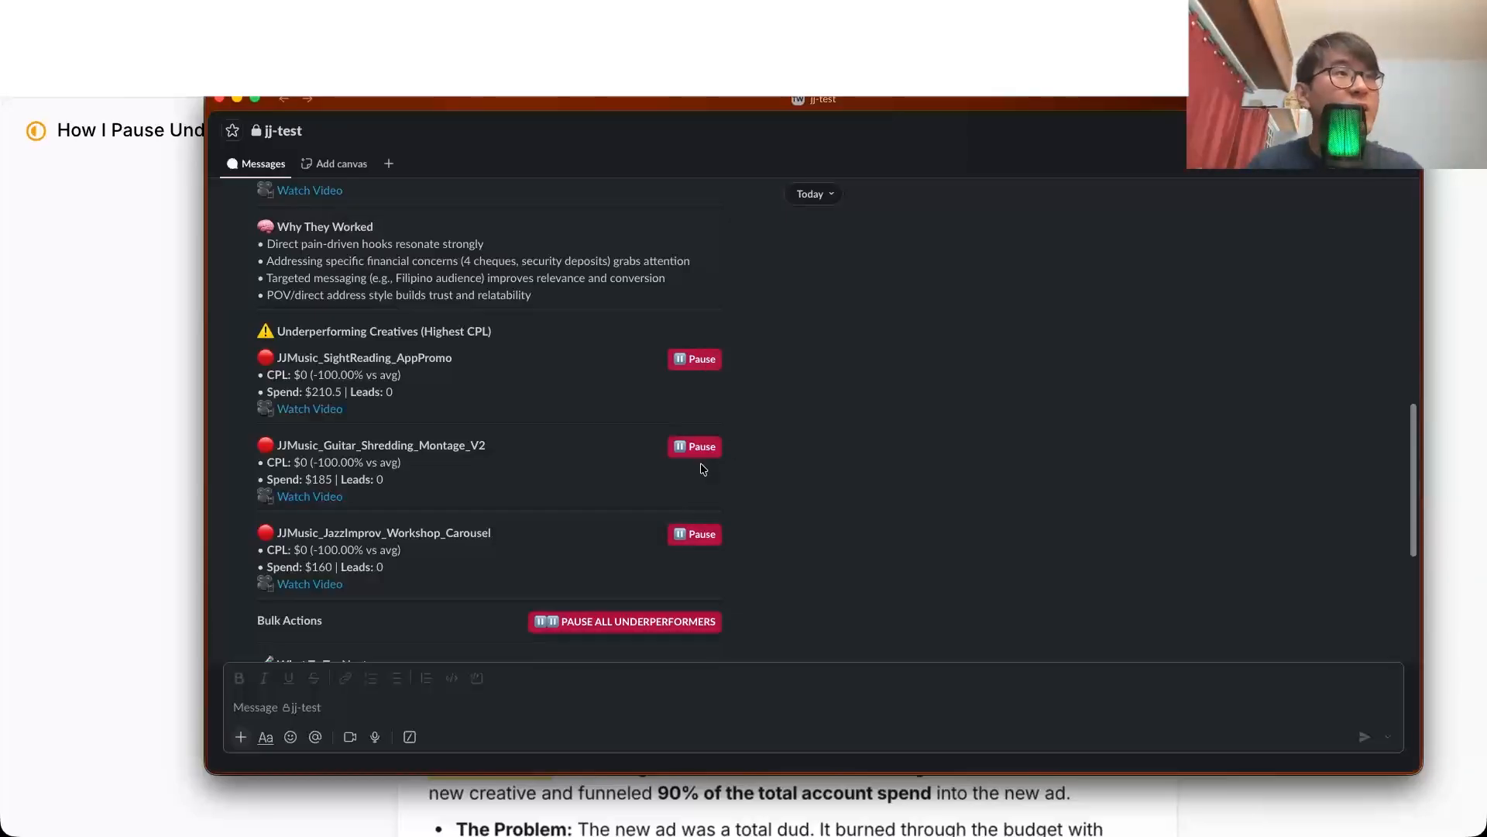
pyautogui.scroll(-3, 707, 475)
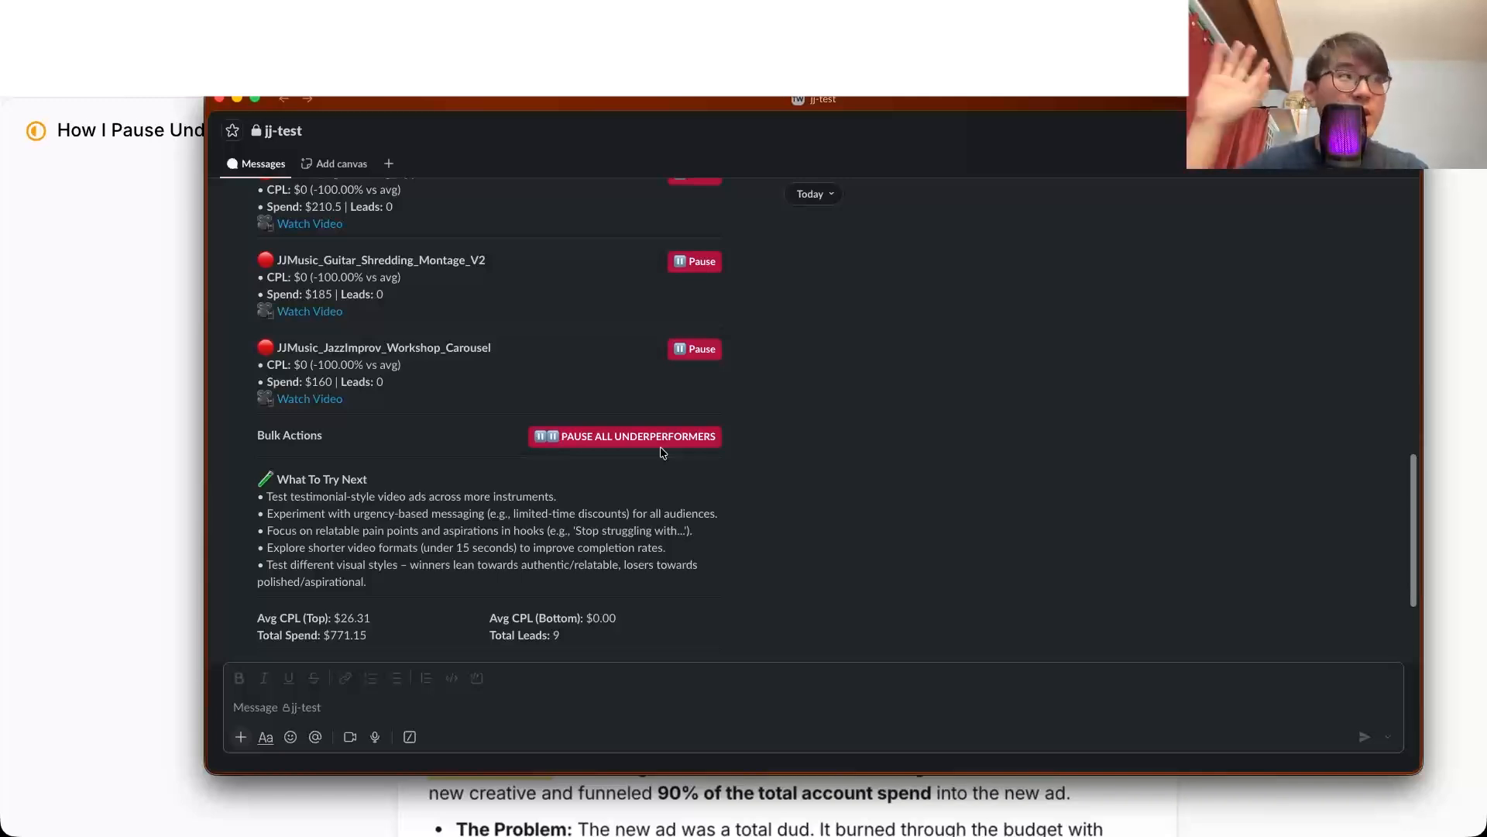
# Step: Read the agent's follow-up message about pausing JJMusic_Guitar_Shredding_Montage_V2 at the end of the channel
pyautogui.scroll(-1, 660, 434)
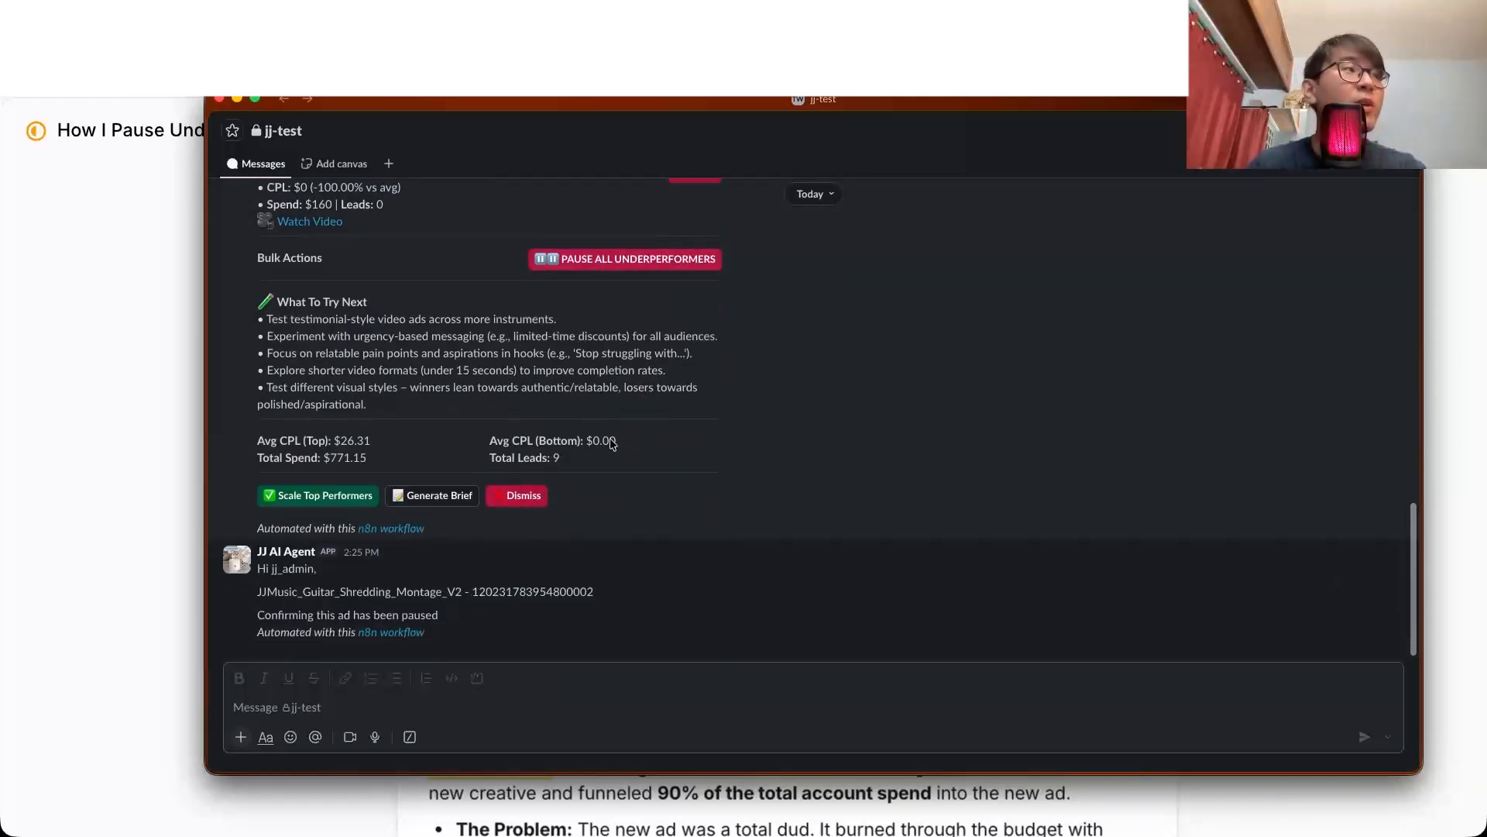
pyautogui.doubleClick(286, 568)
pyautogui.click(286, 568)
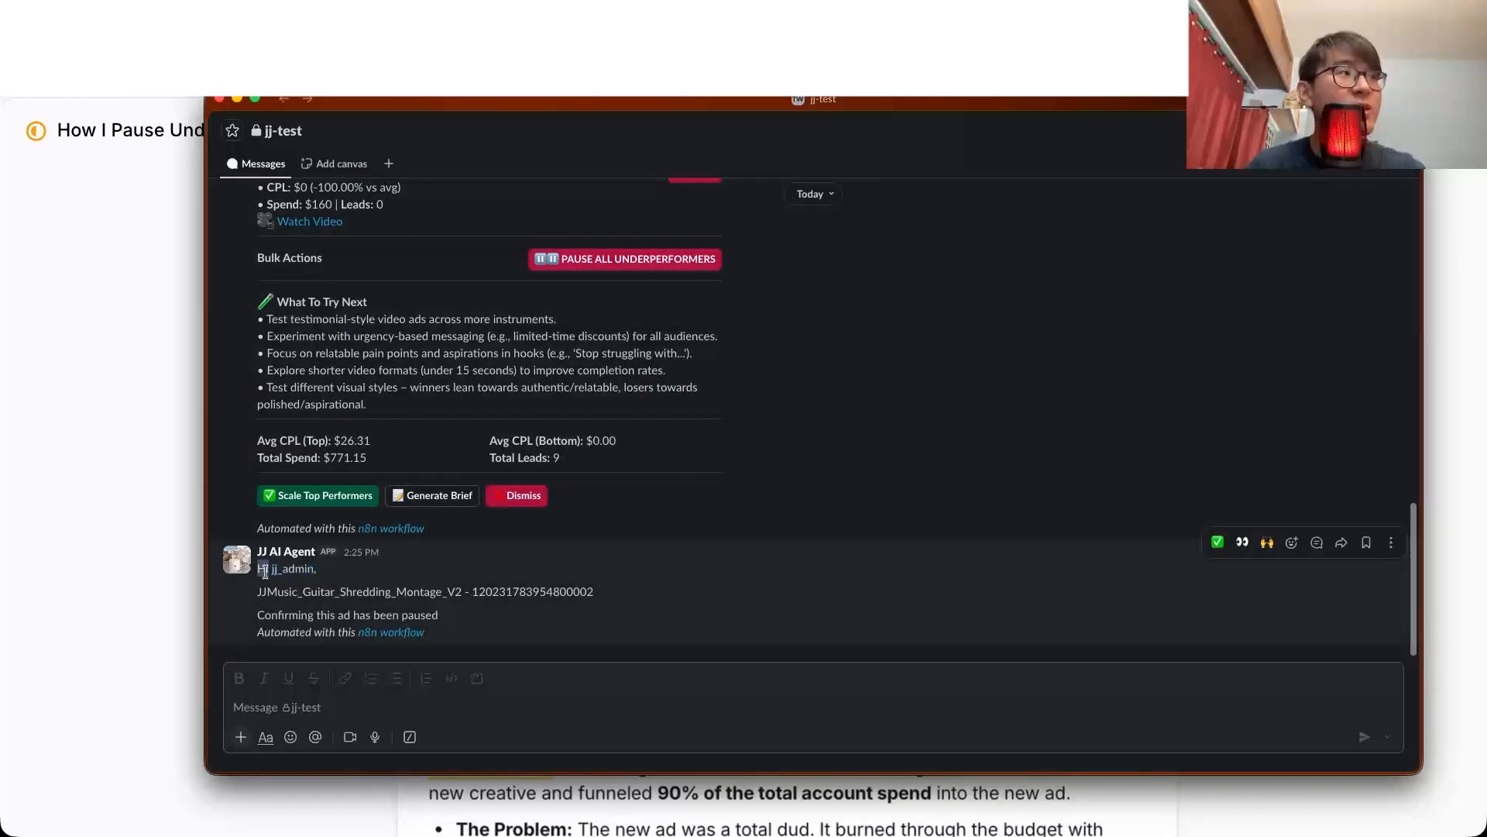
pyautogui.tripleClick(319, 588)
pyautogui.doubleClick(301, 615)
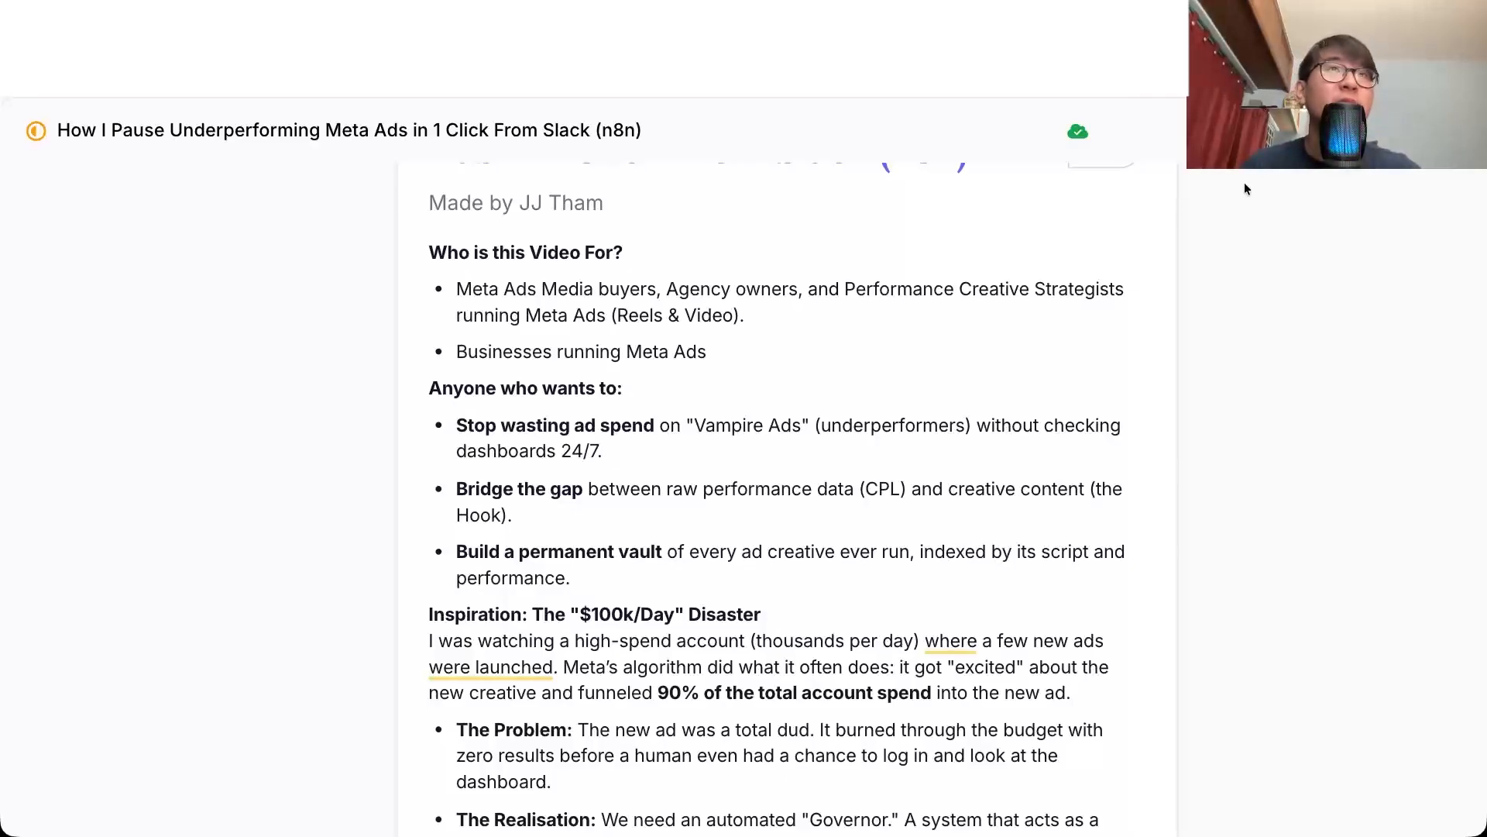
# Step: Switch to the Template spreadsheet in Google Sheets and examine the hook, others, remarks and transcription columns of the Ads ID sheet
pyautogui.click(1270, 18)
pyautogui.click(1113, 260)
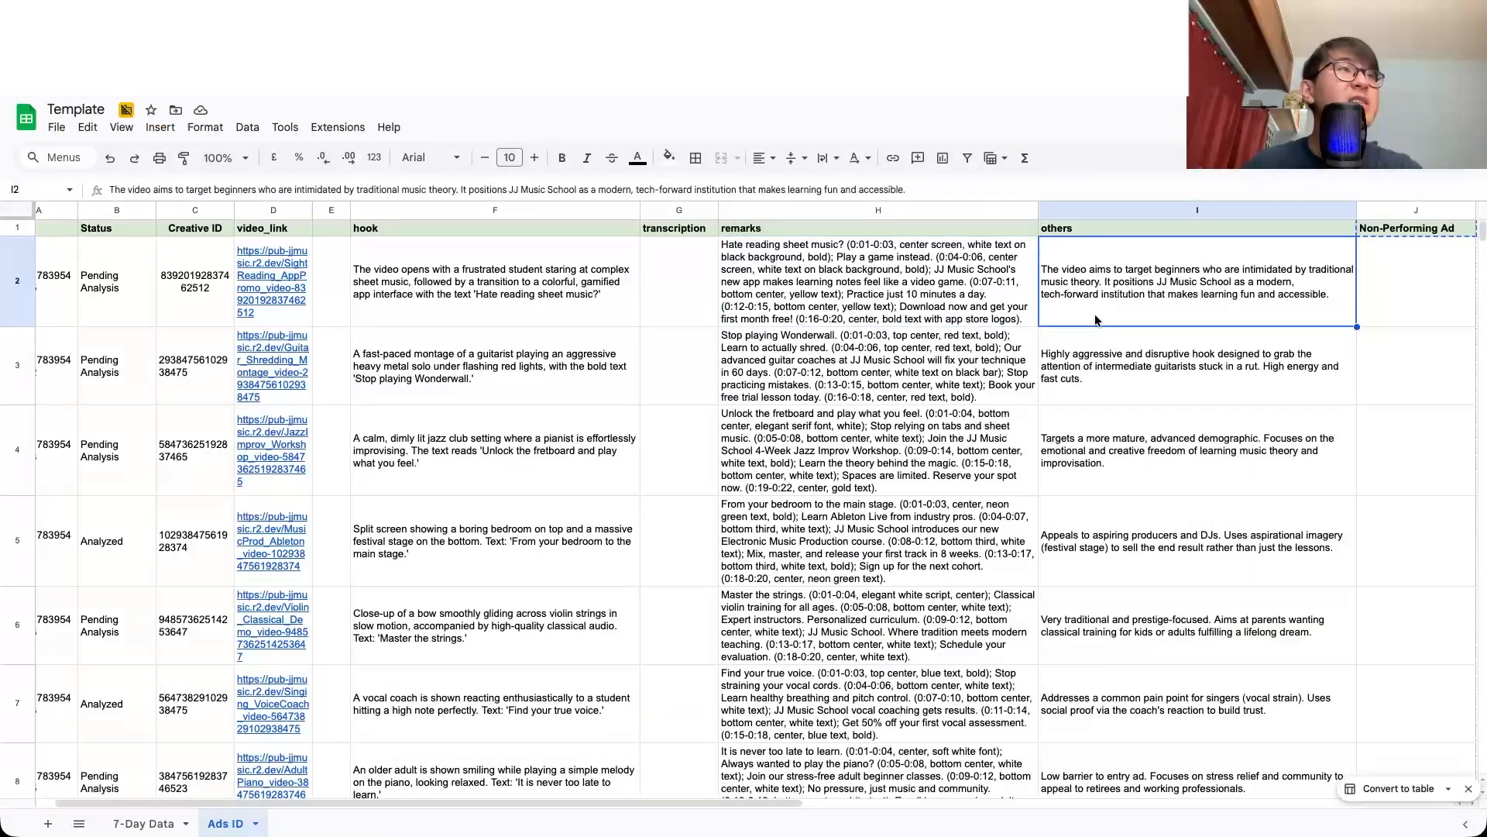
pyautogui.scroll(-5, 1100, 310)
pyautogui.scroll(5, 1097, 320)
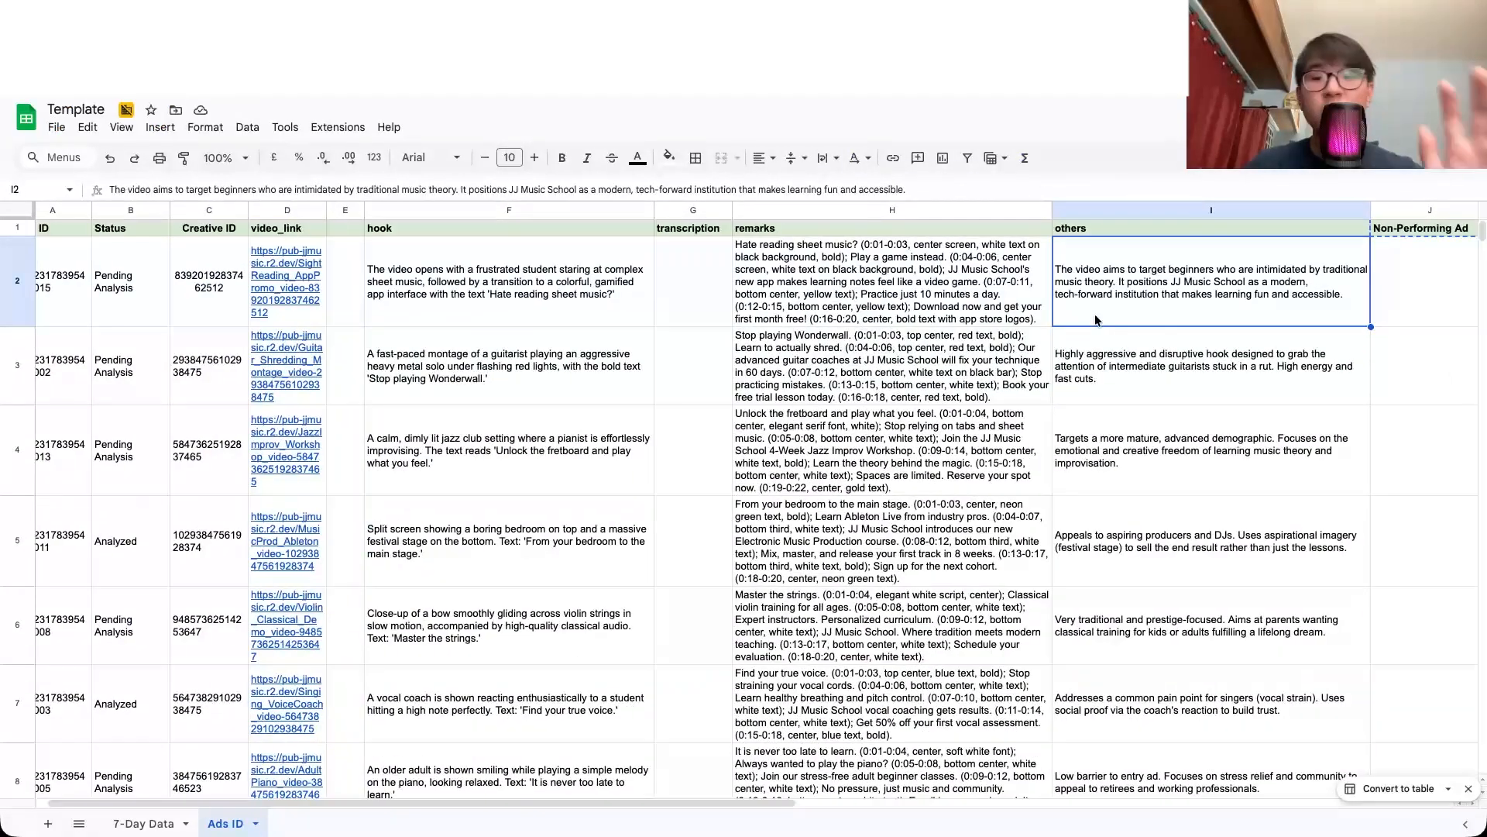
pyautogui.click(830, 299)
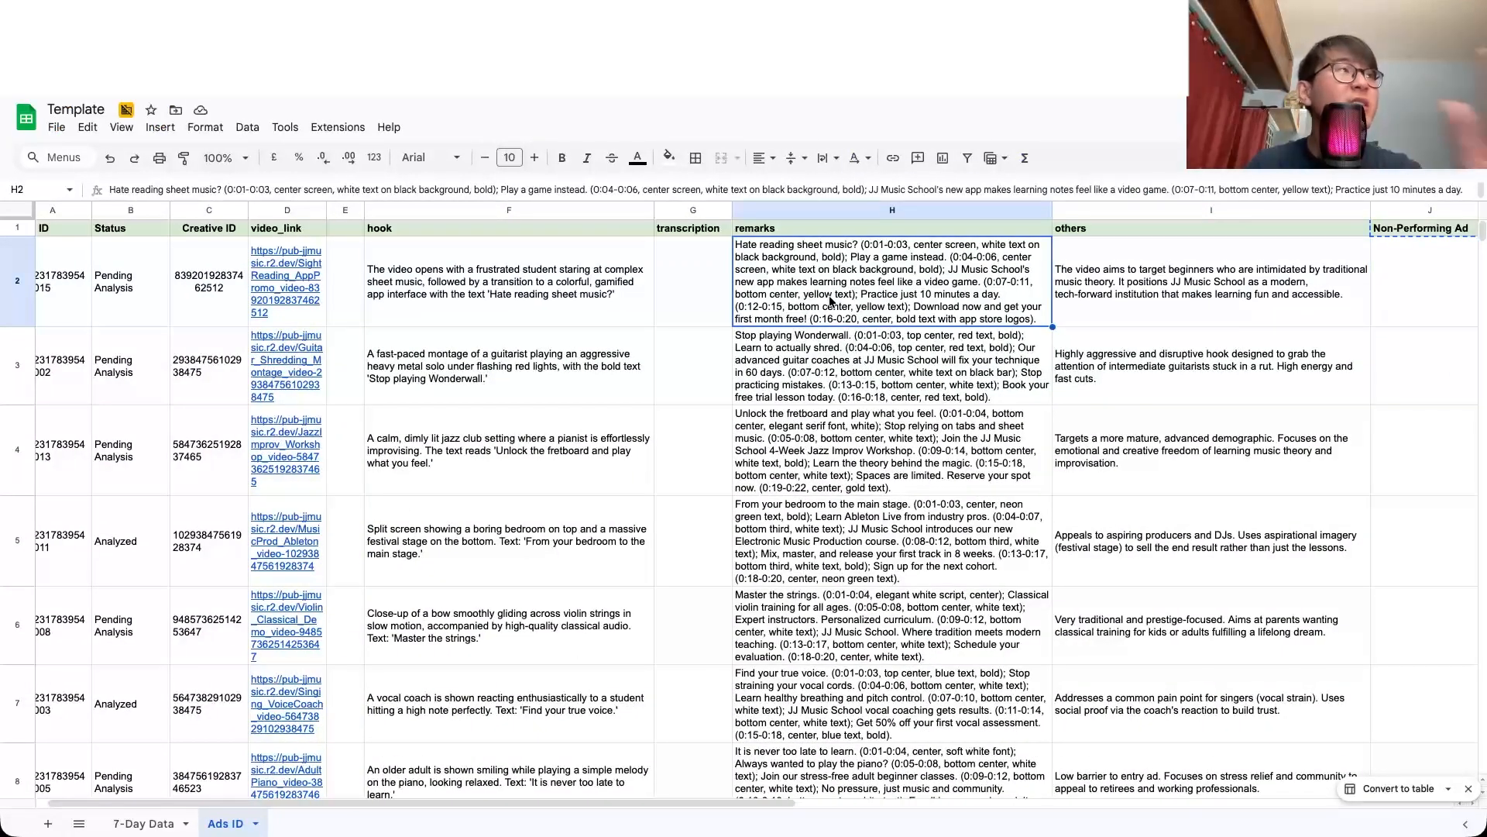
pyautogui.click(720, 273)
pyautogui.click(594, 213)
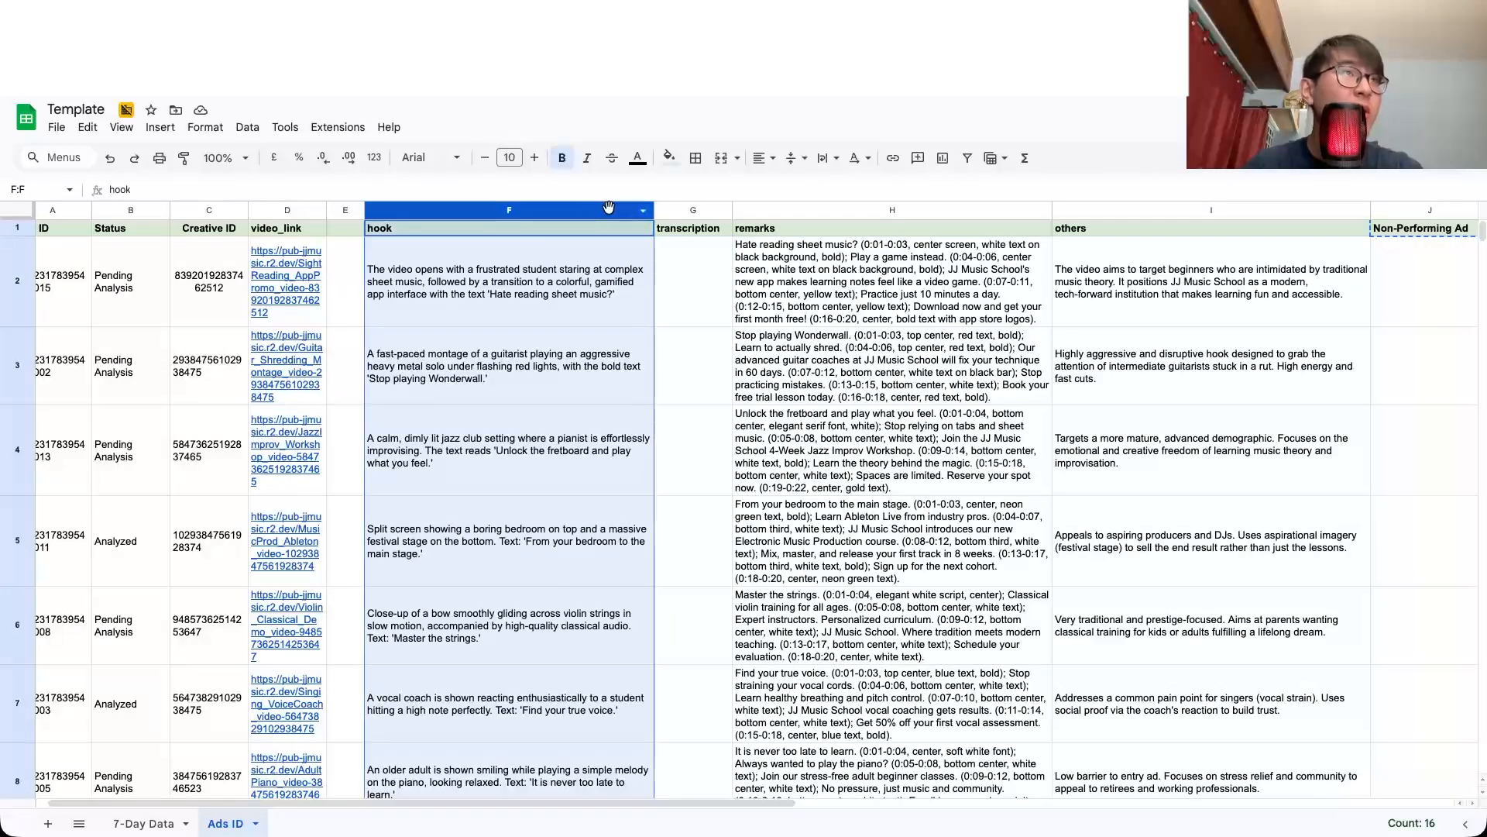
pyautogui.click(1197, 214)
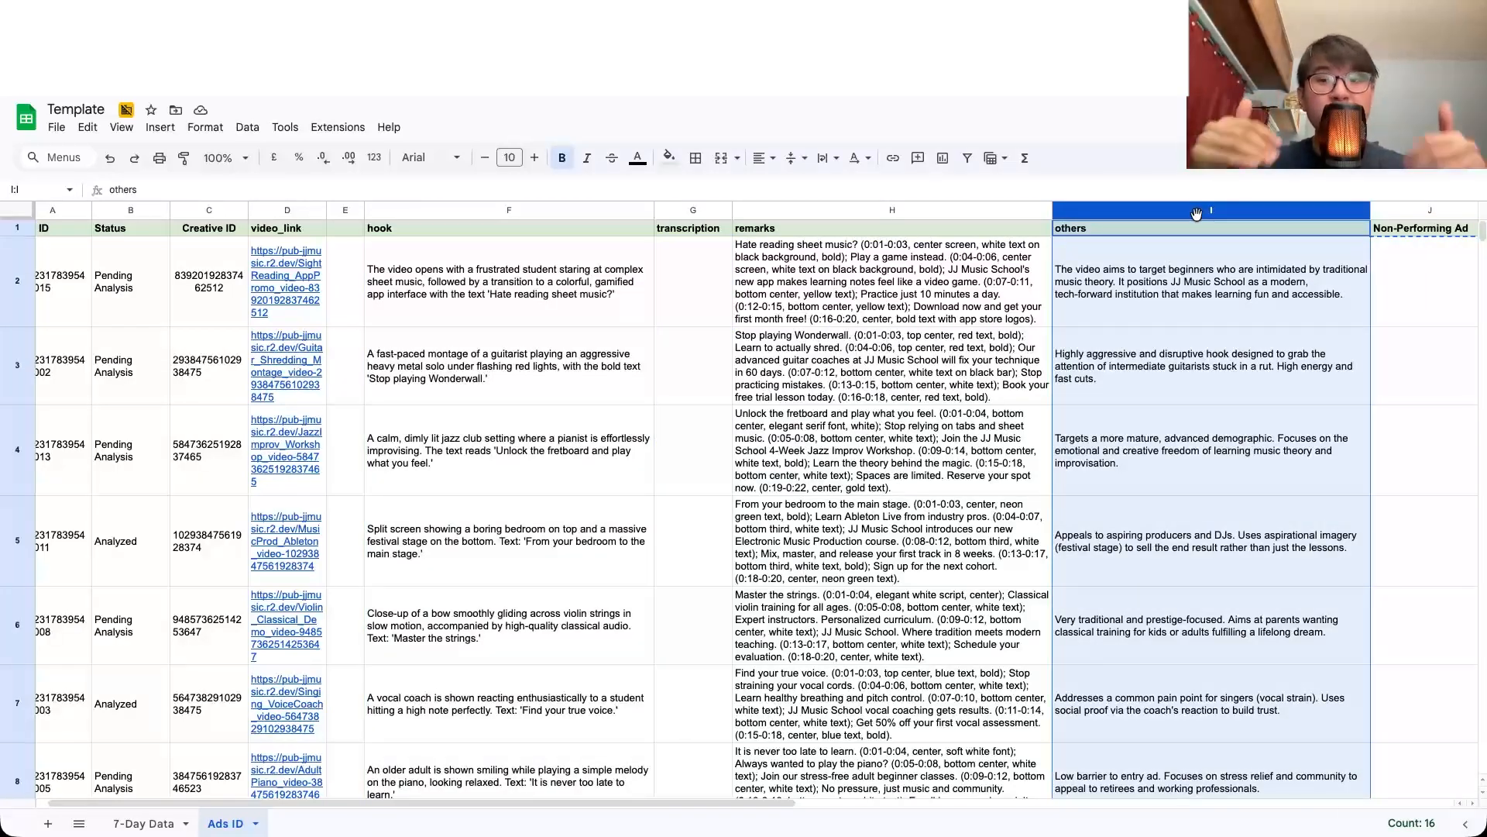
pyautogui.click(955, 211)
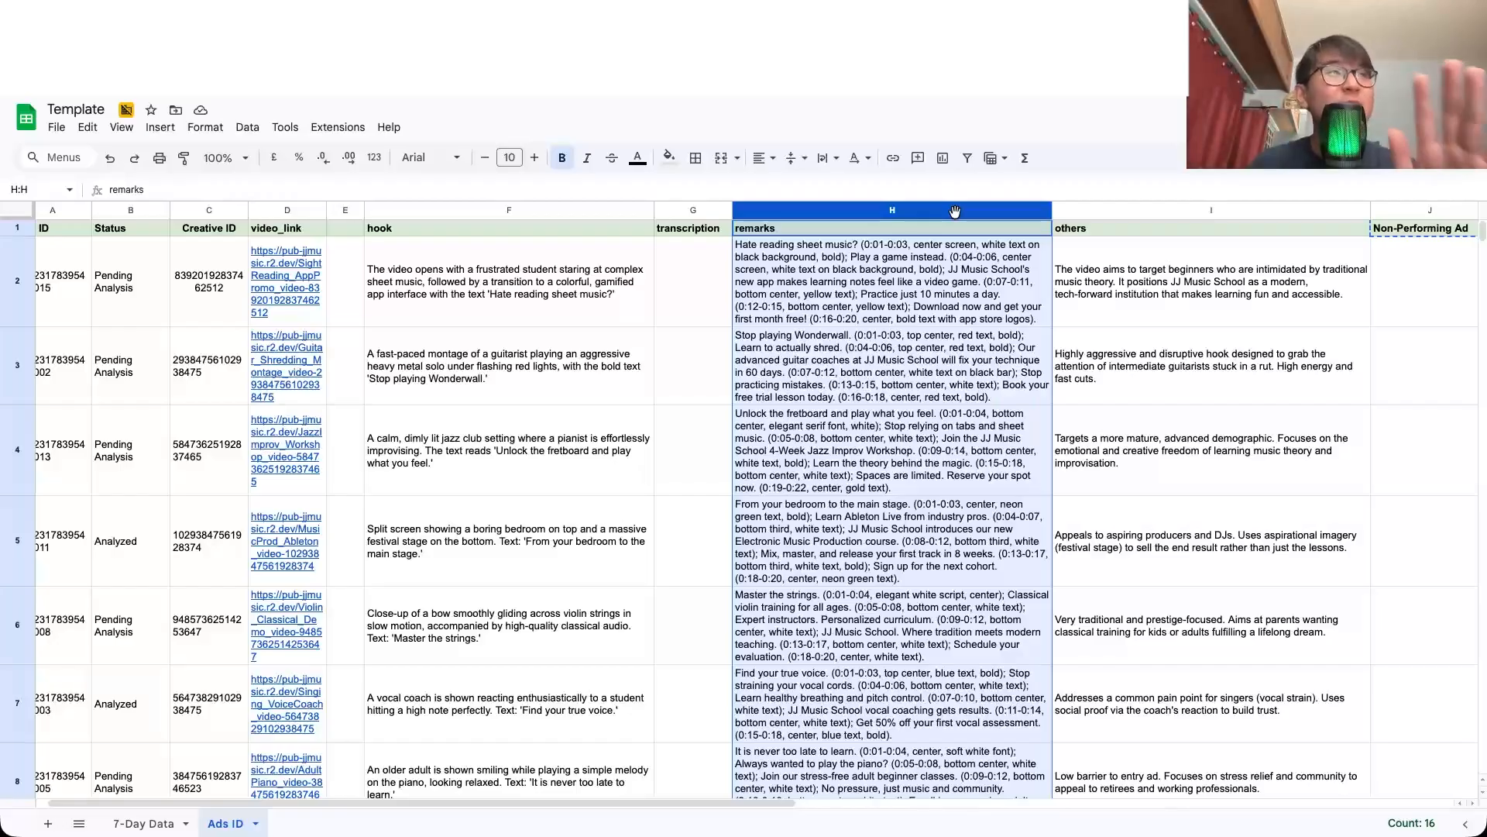
pyautogui.click(689, 210)
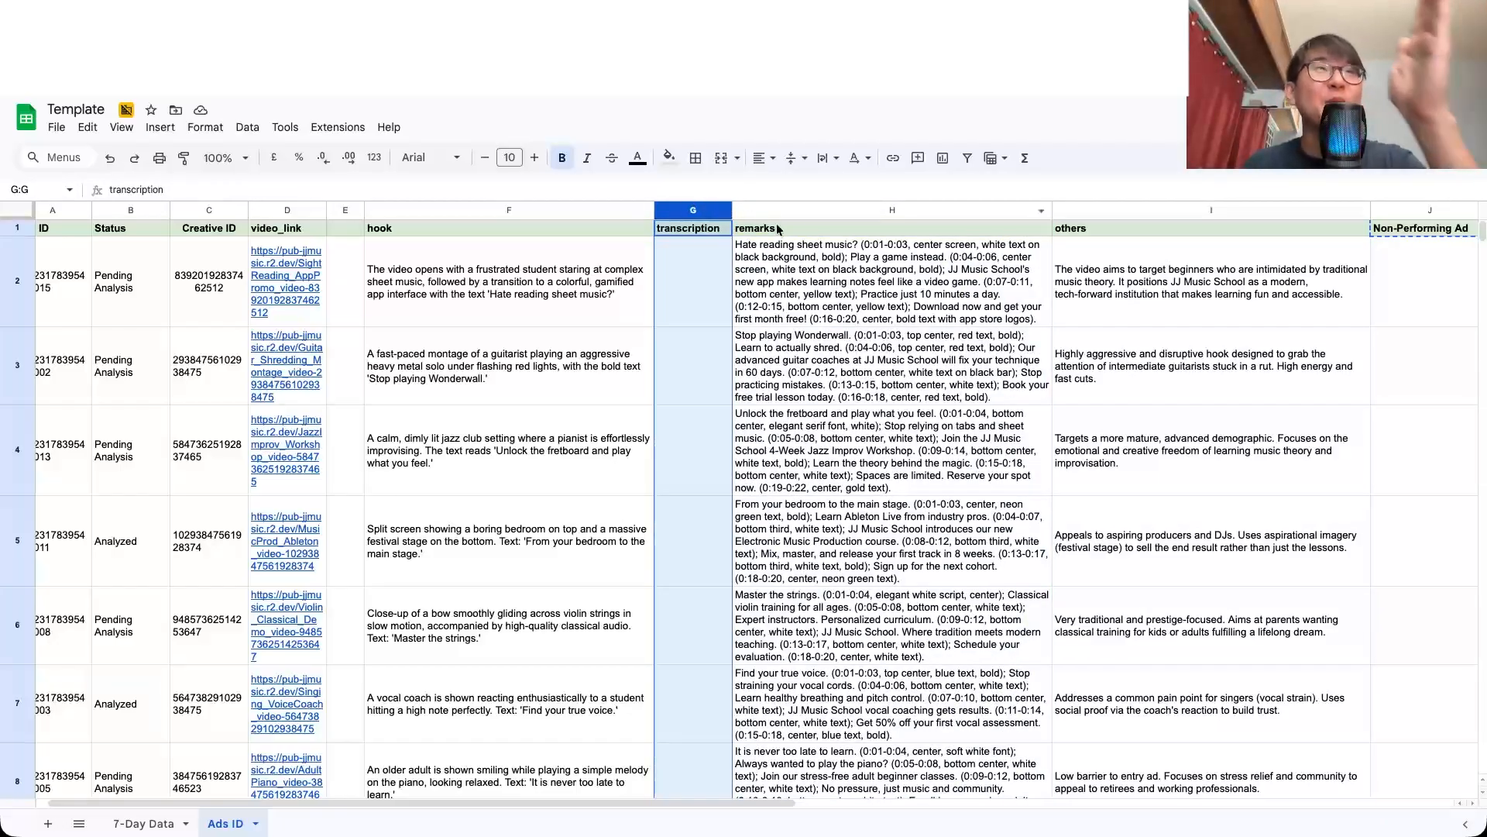
pyautogui.click(501, 277)
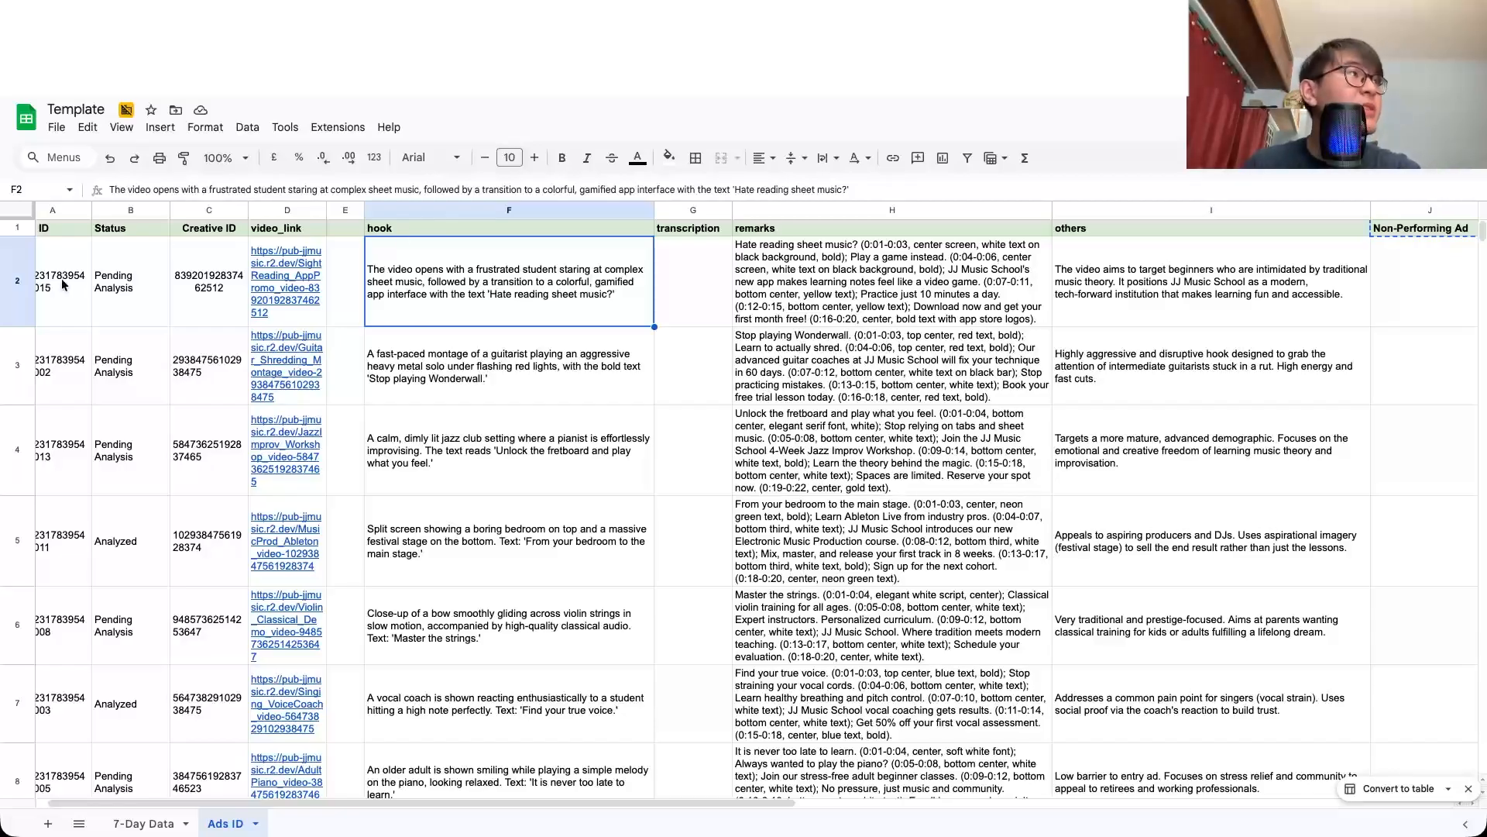
# Step: Inspect the first ad's ID through hook cells, and look through the ad entries further down the Ads ID sheet
pyautogui.moveTo(65, 285); pyautogui.dragTo(418, 306)
pyautogui.click(418, 306)
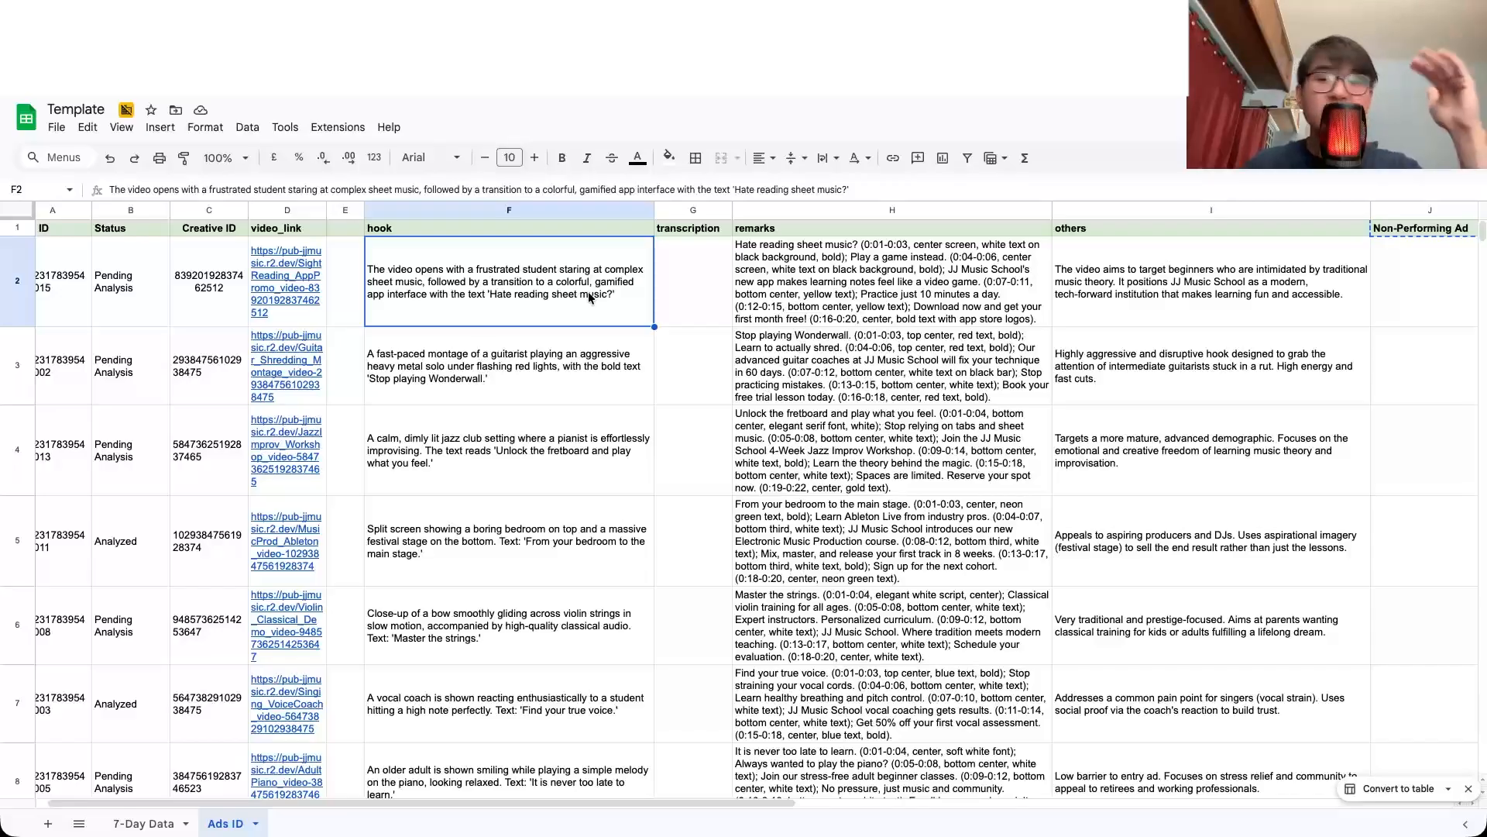
pyautogui.scroll(-5, 589, 297)
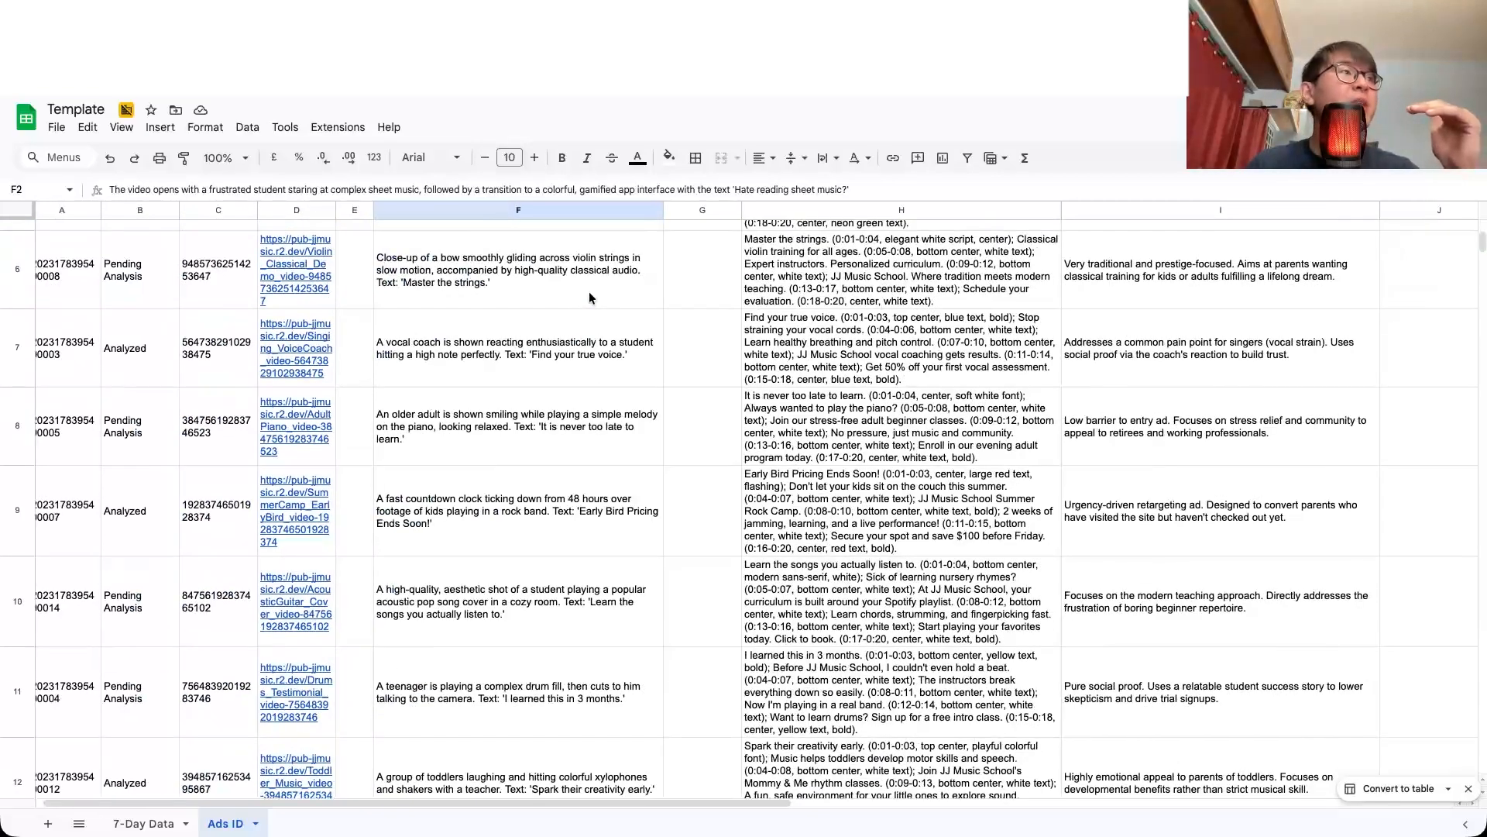
pyautogui.scroll(-2, 593, 366)
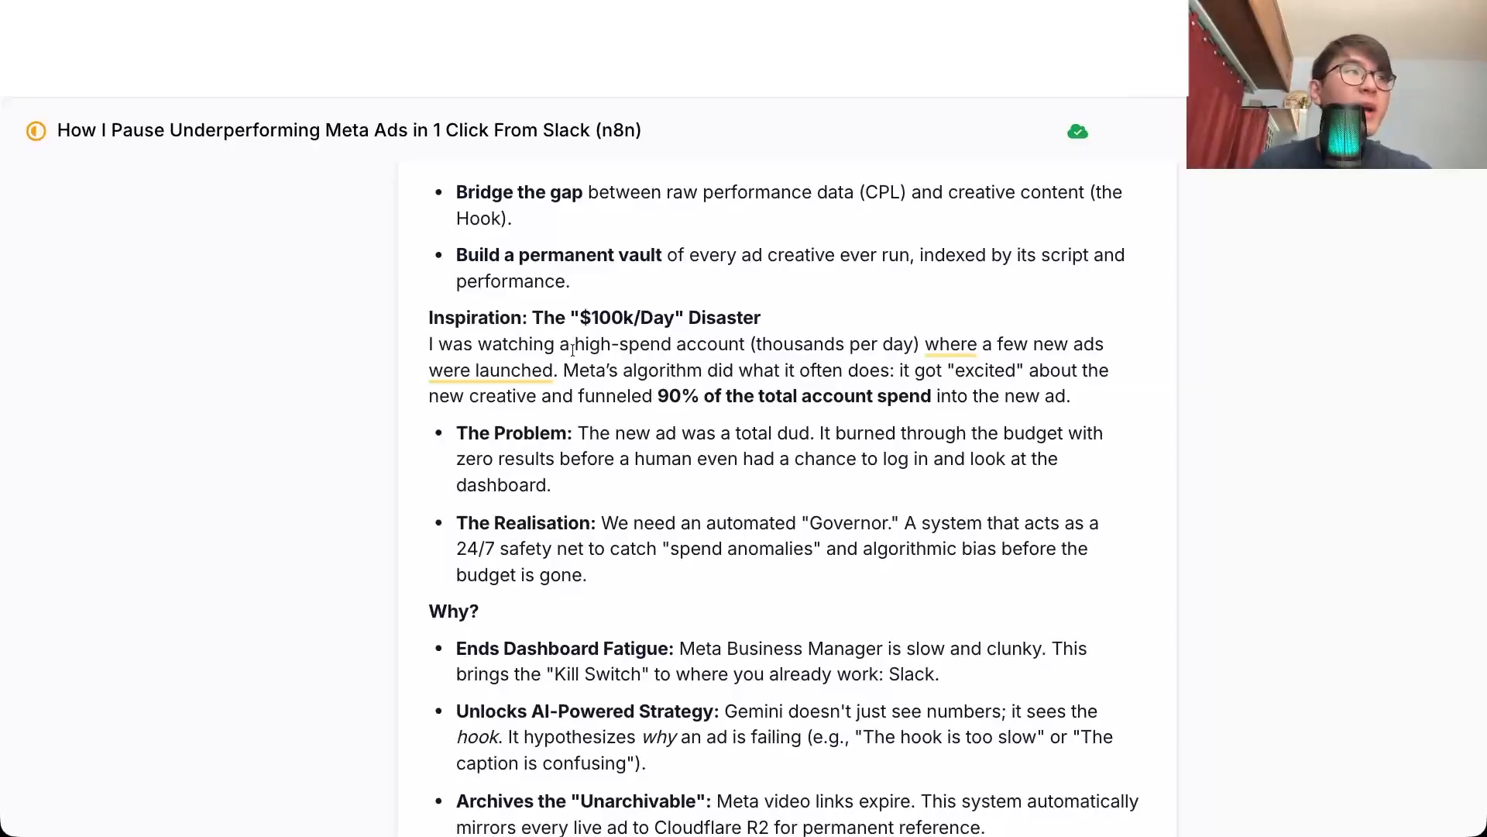
# Step: Read the "$100k/Day" Disaster inspiration section in the document on pausing underperforming Meta ads from Slack
pyautogui.click(619, 344)
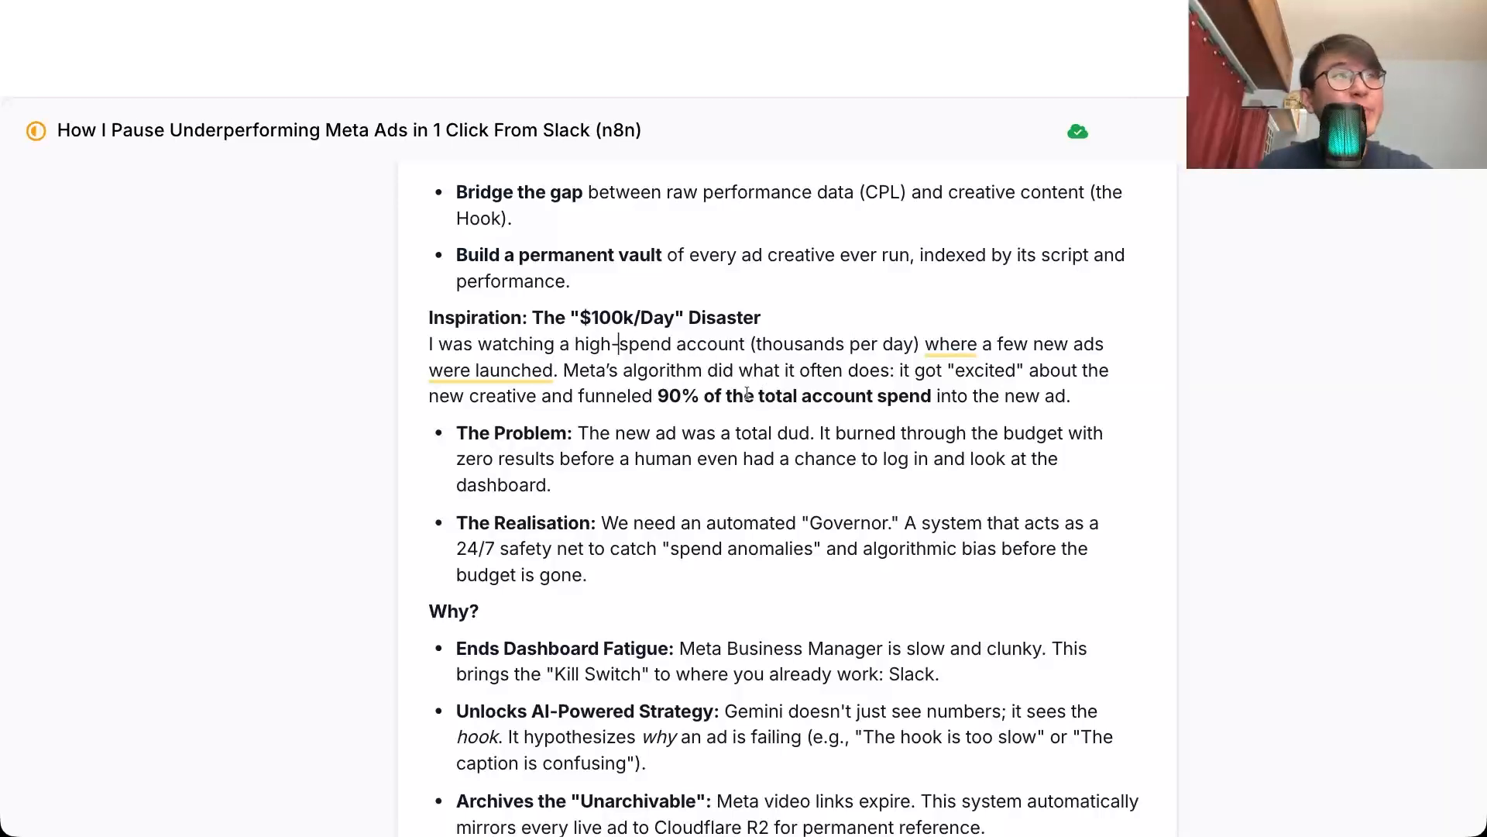
pyautogui.tripleClick(746, 394)
pyautogui.click(803, 395)
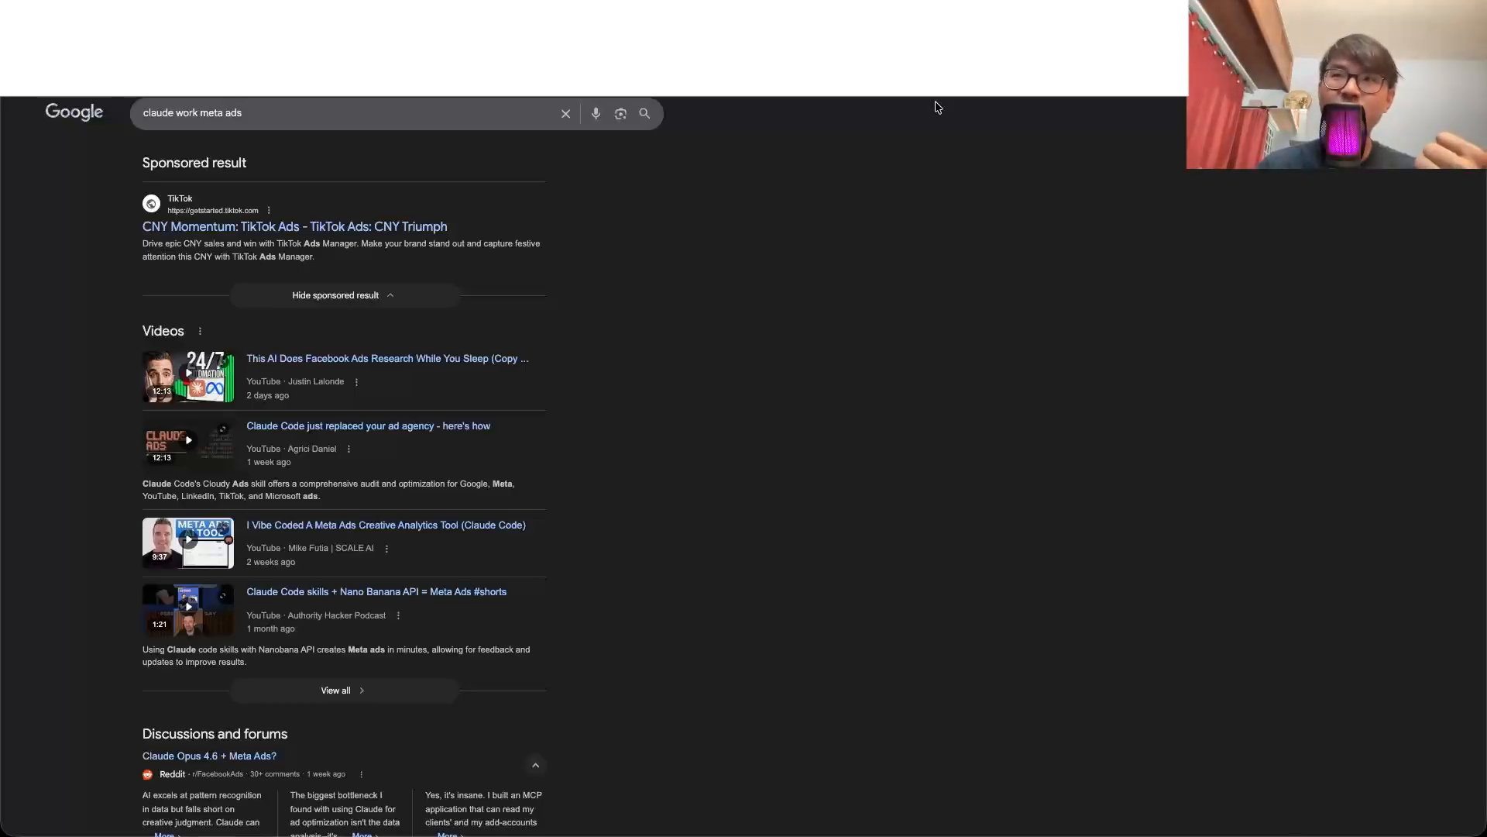
# Step: Look through the Google results for "claude work meta ads" and return to the document on pausing Meta ads
pyautogui.scroll(-5, 334, 622)
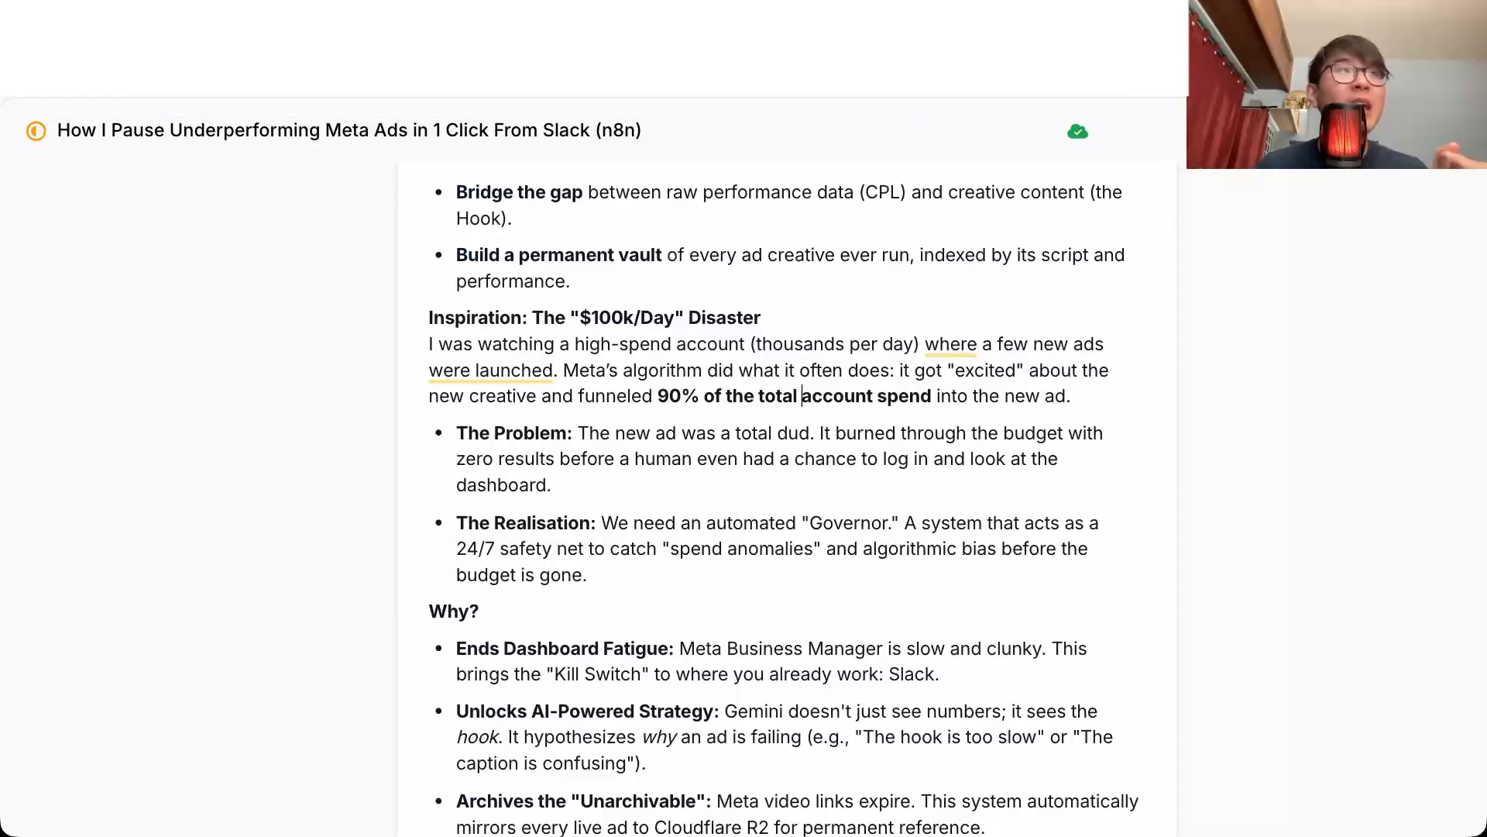
pyautogui.hotkey('ctrl', 'Tab')
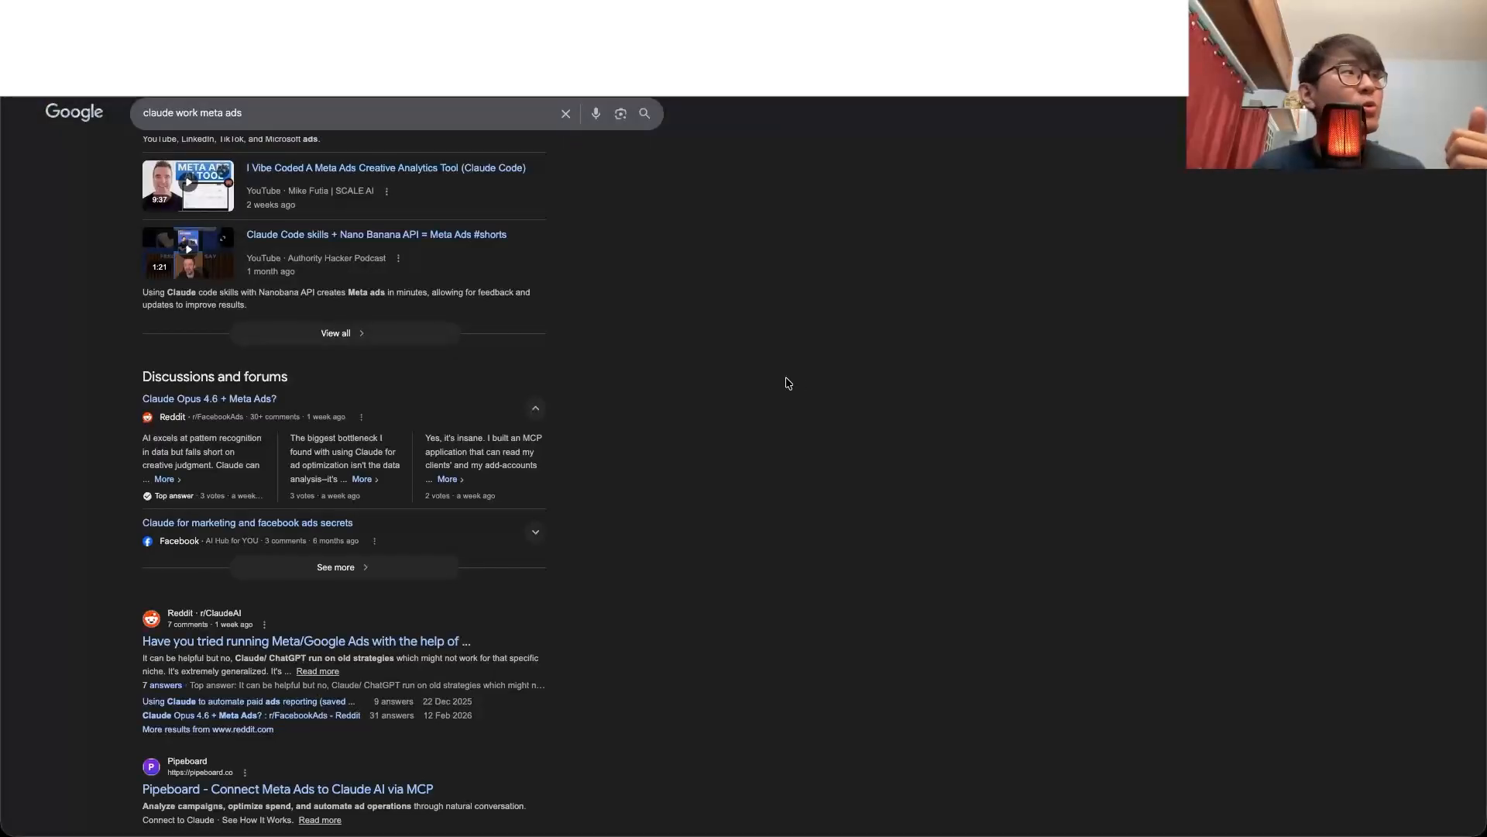
pyautogui.hotkey('ctrl', 'shift', 'Tab')
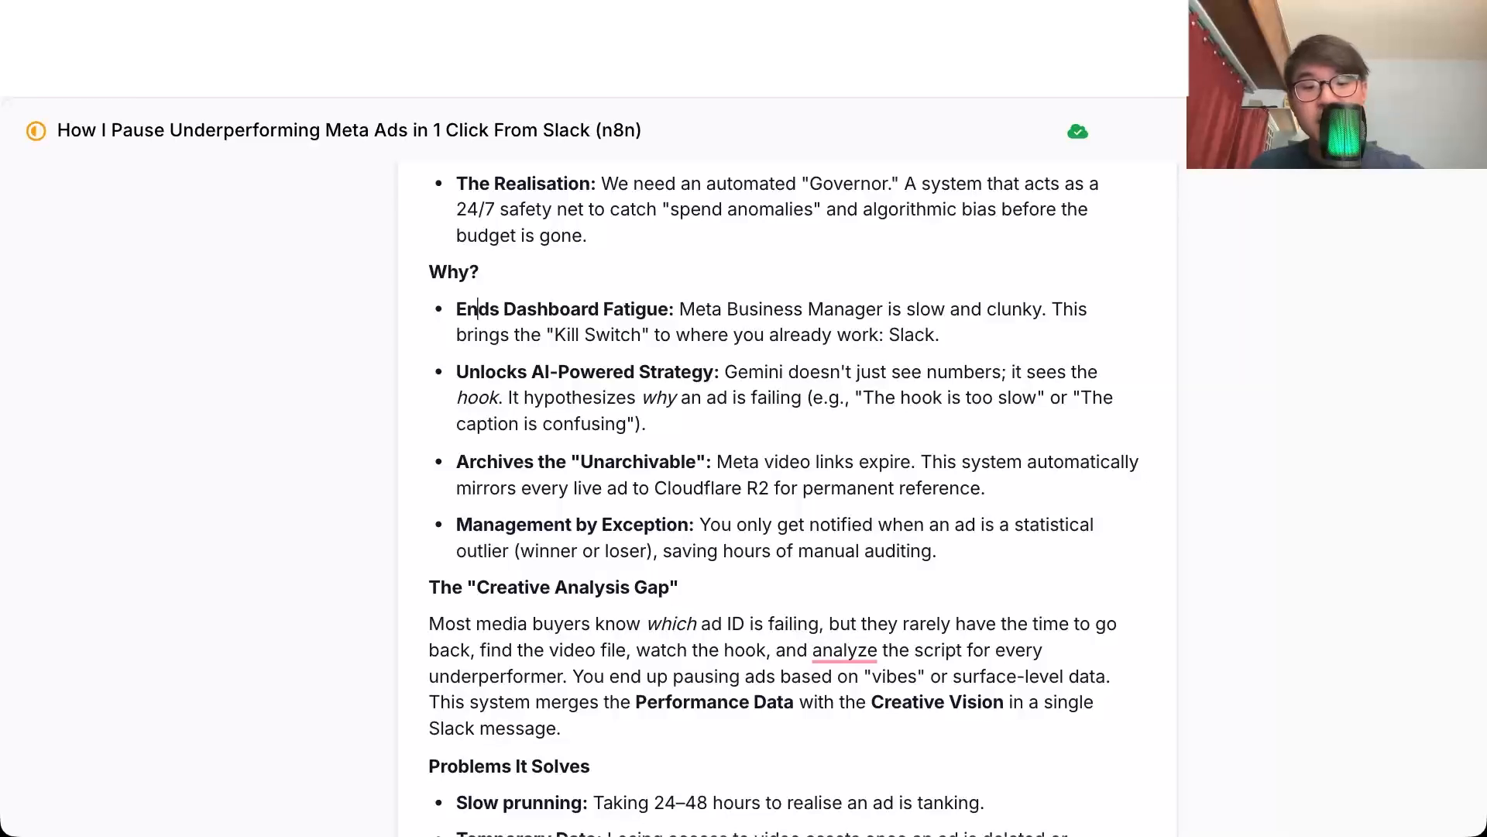
# Step: Switch to Slack to look over the ad creative report in the jj-test channel, and return to the document
pyautogui.press('super+Tab')
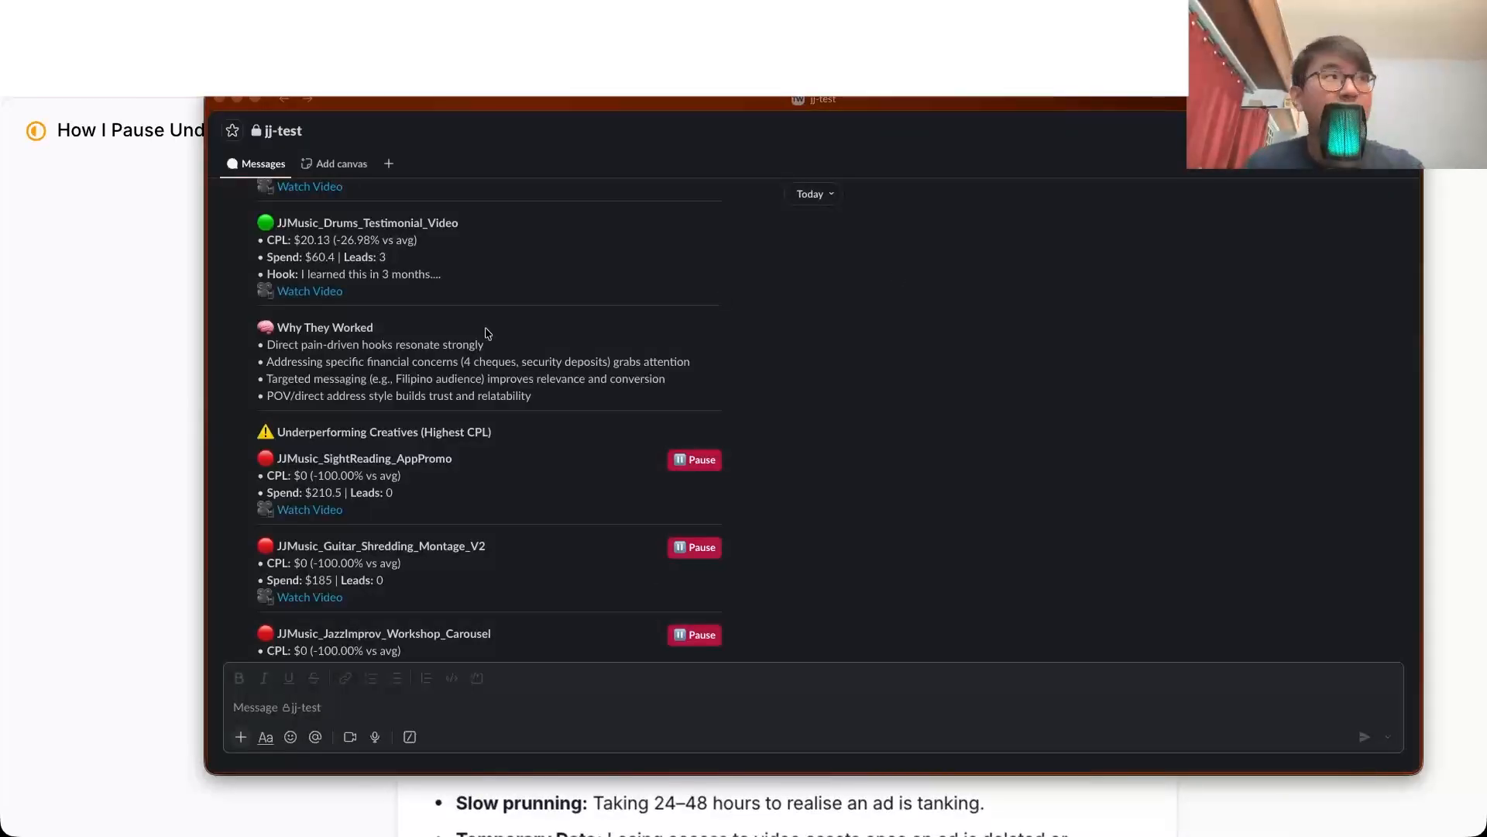
pyautogui.click(130, 420)
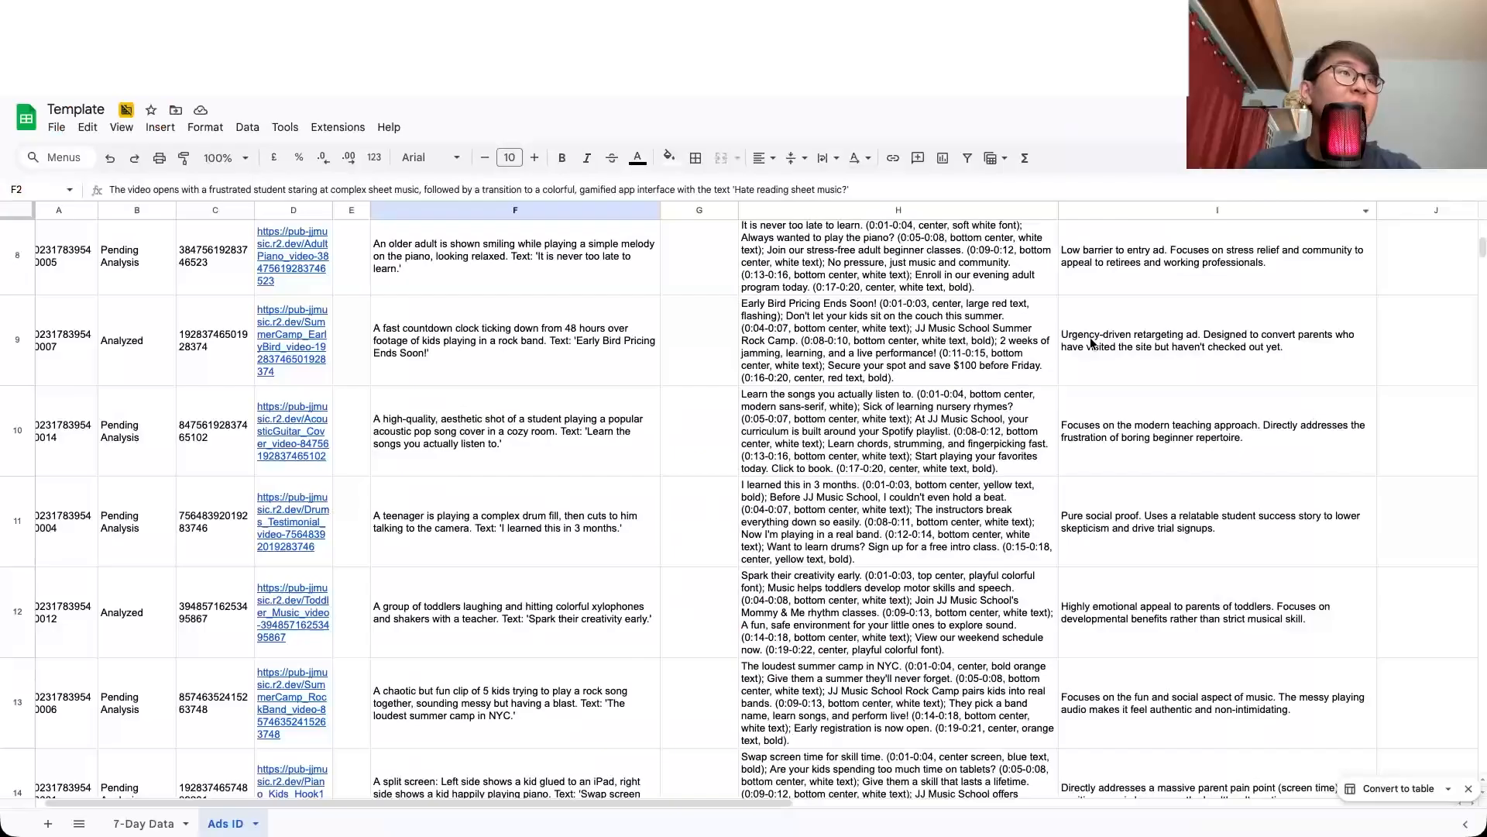
# Step: Switch to the Template spreadsheet and inspect the first ad's hook, remarks and others entries on the Ads ID sheet
pyautogui.click(1024, 457)
pyautogui.scroll(7, 1020, 437)
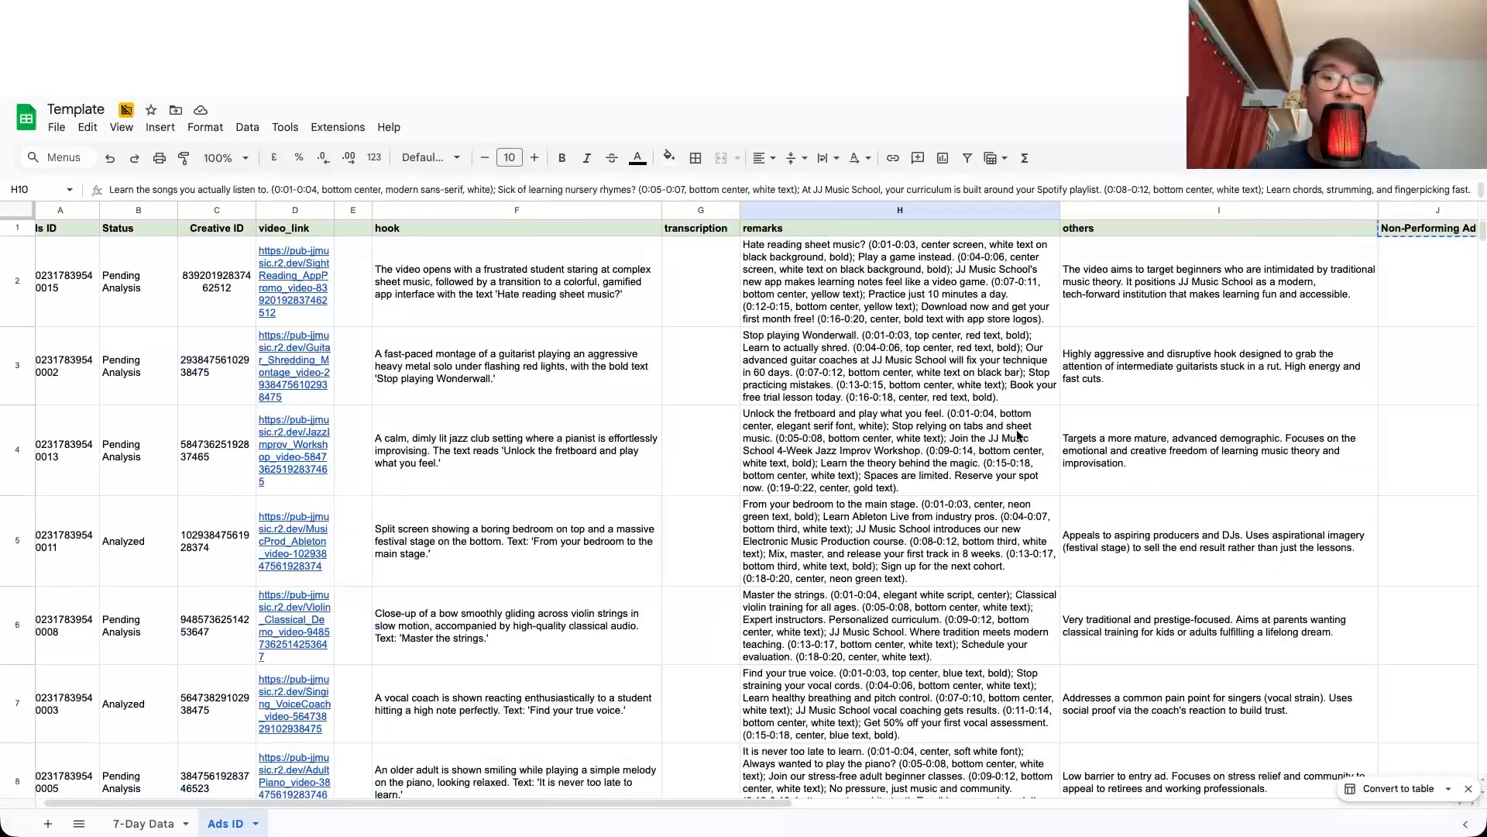
pyautogui.click(494, 288)
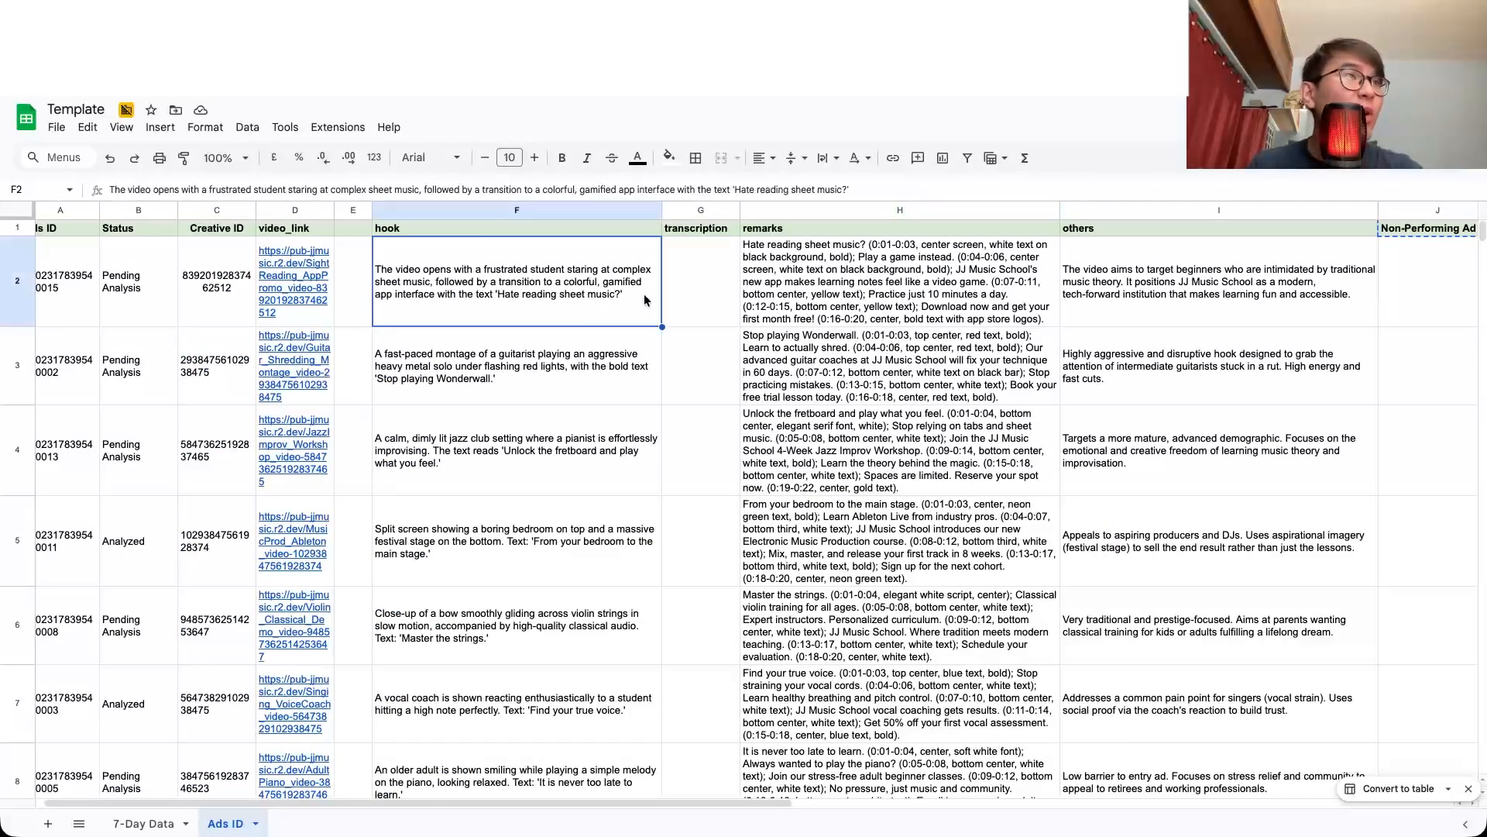
pyautogui.click(802, 301)
pyautogui.click(1222, 277)
pyautogui.hscroll(4, 1222, 277)
pyautogui.click(1222, 277)
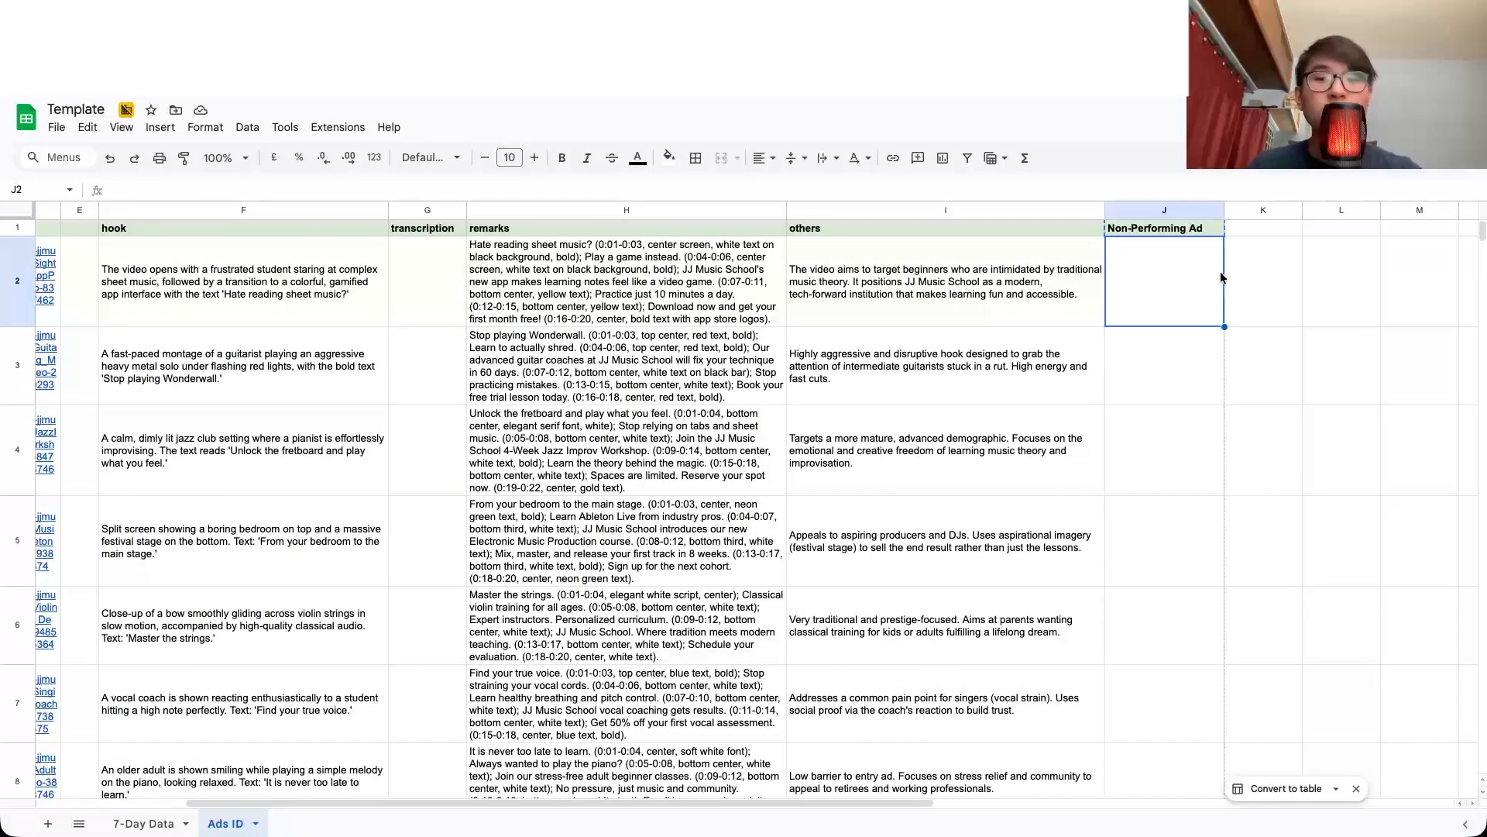
# Step: Add a bold "Performing Ads" header in cell K1, beside the Non-Performing Ad column
pyautogui.click(1176, 210)
pyautogui.click(1241, 232)
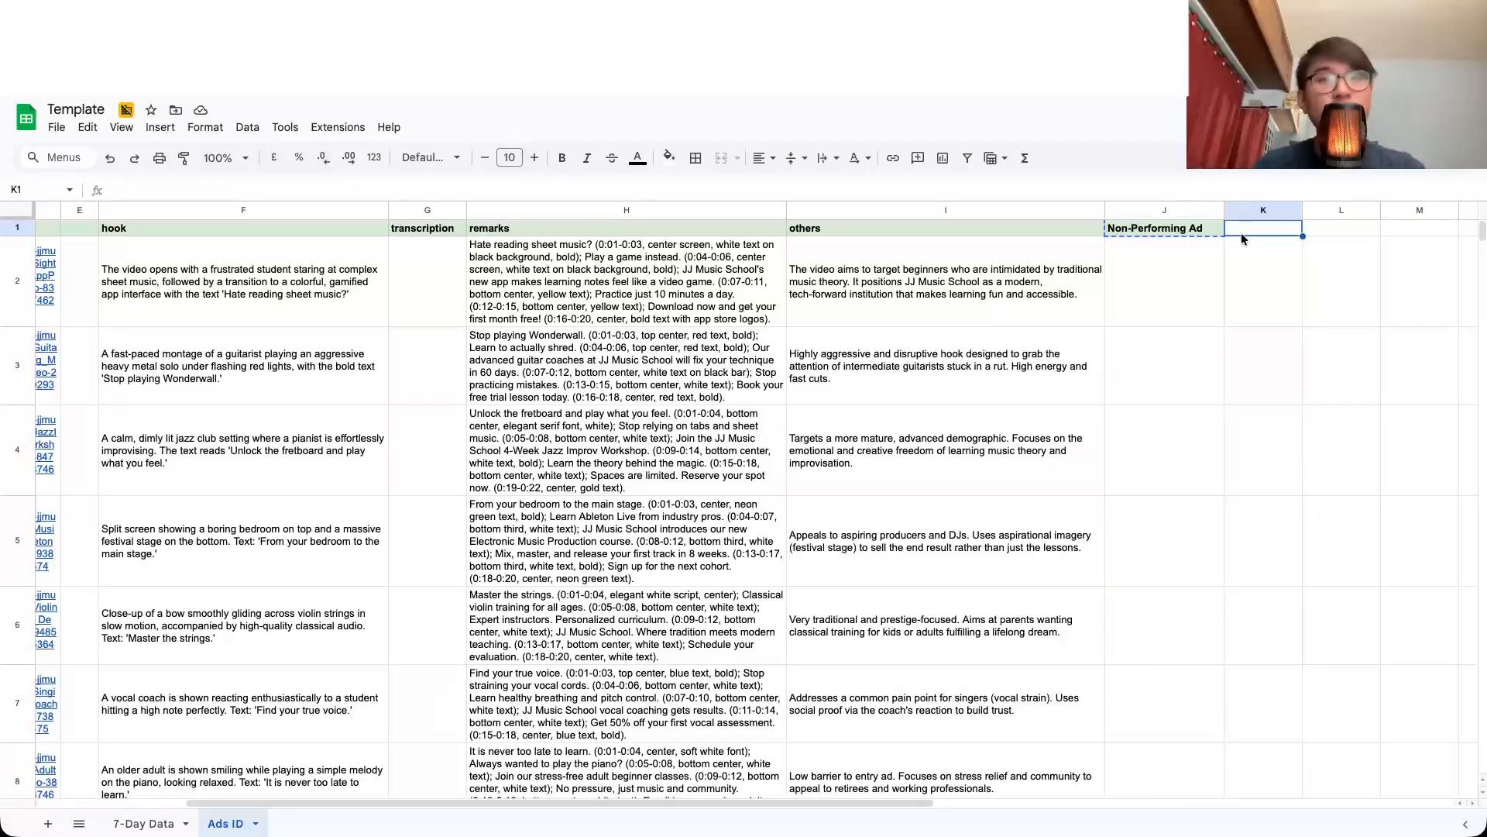
pyautogui.write('Perfor')
pyautogui.write('ming Ads')
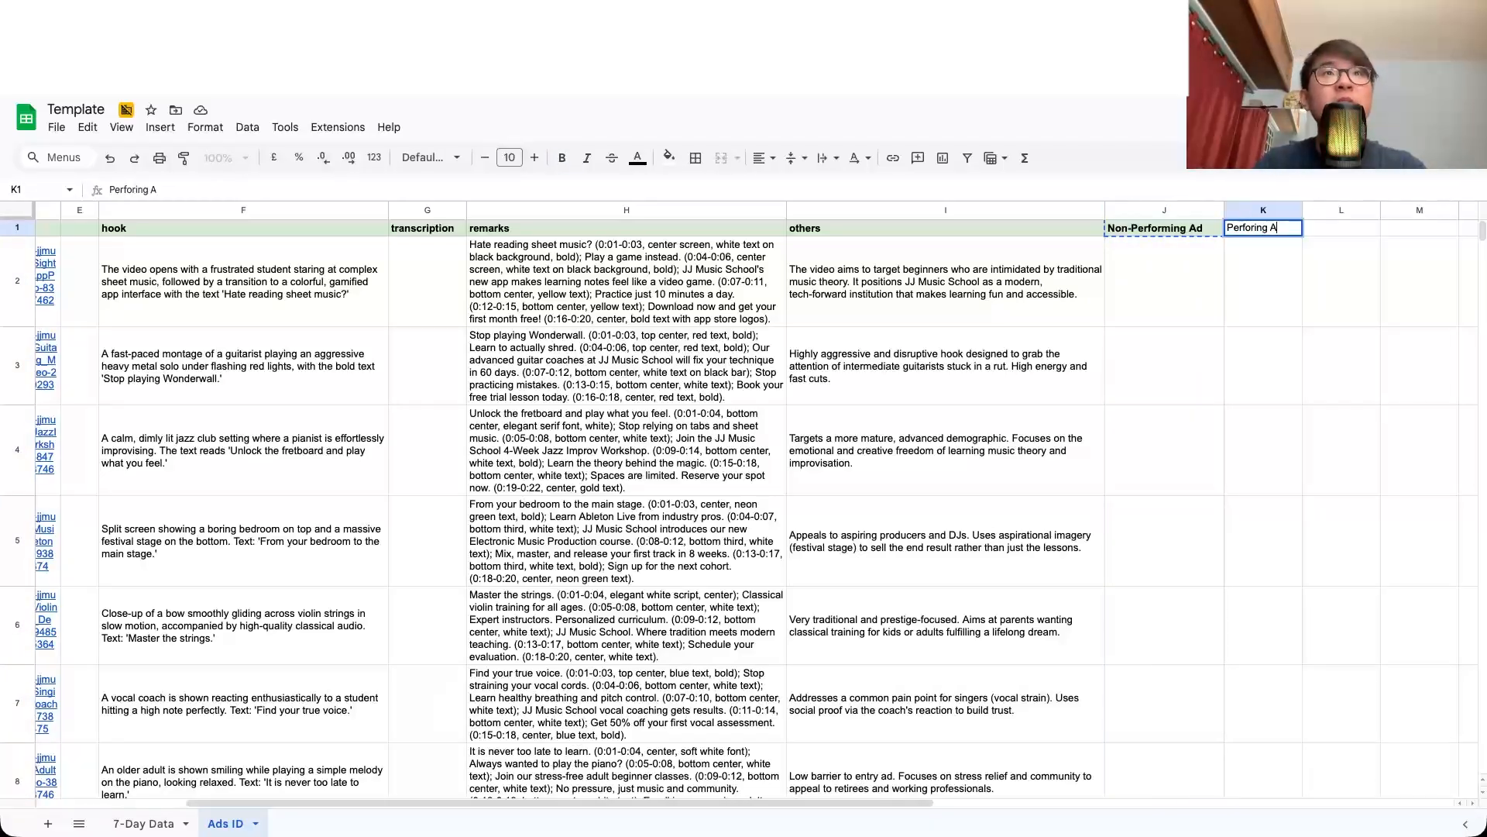
pyautogui.press('Return')
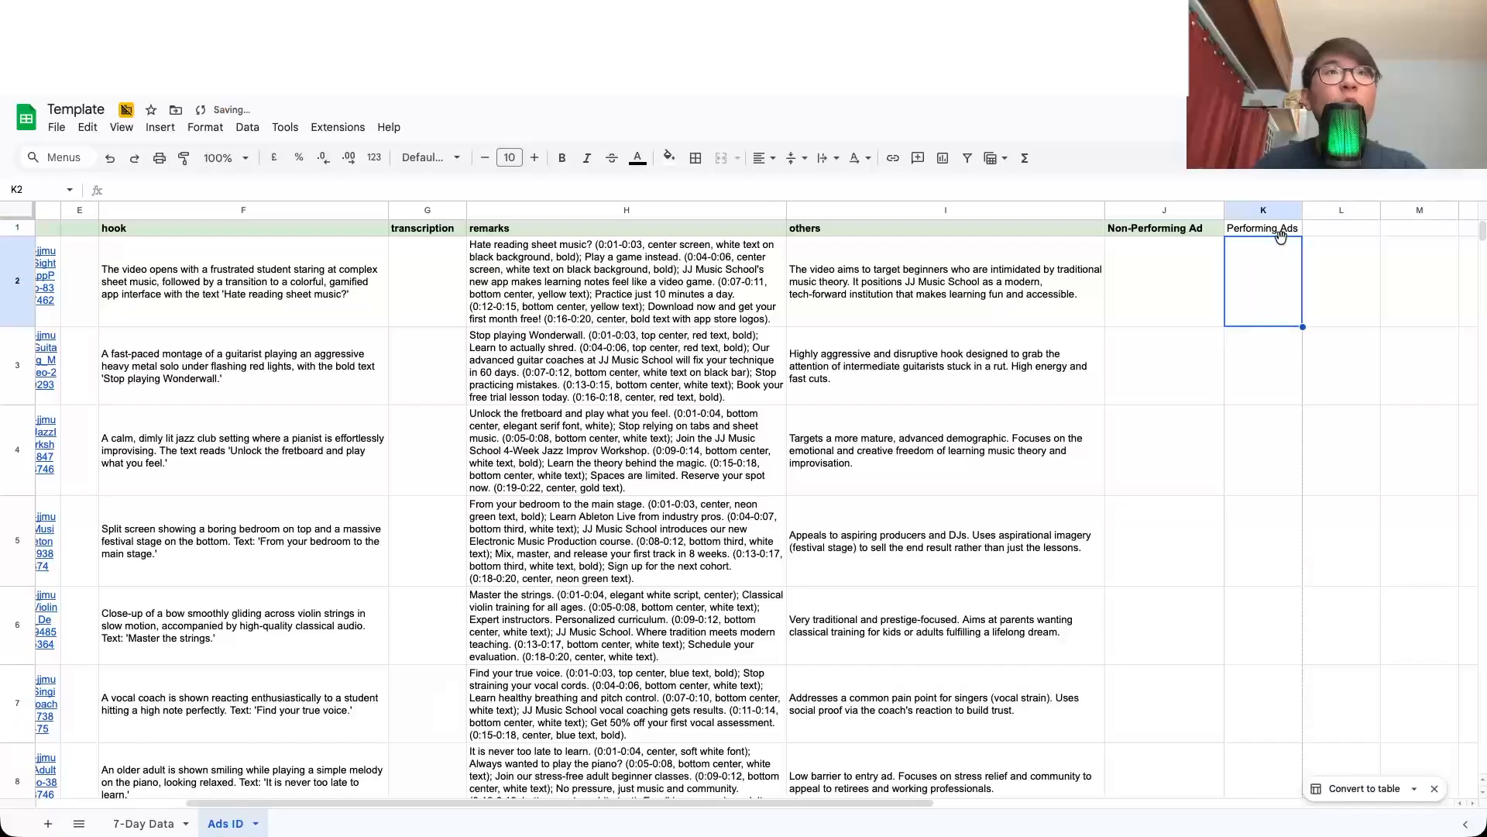
pyautogui.click(1280, 230)
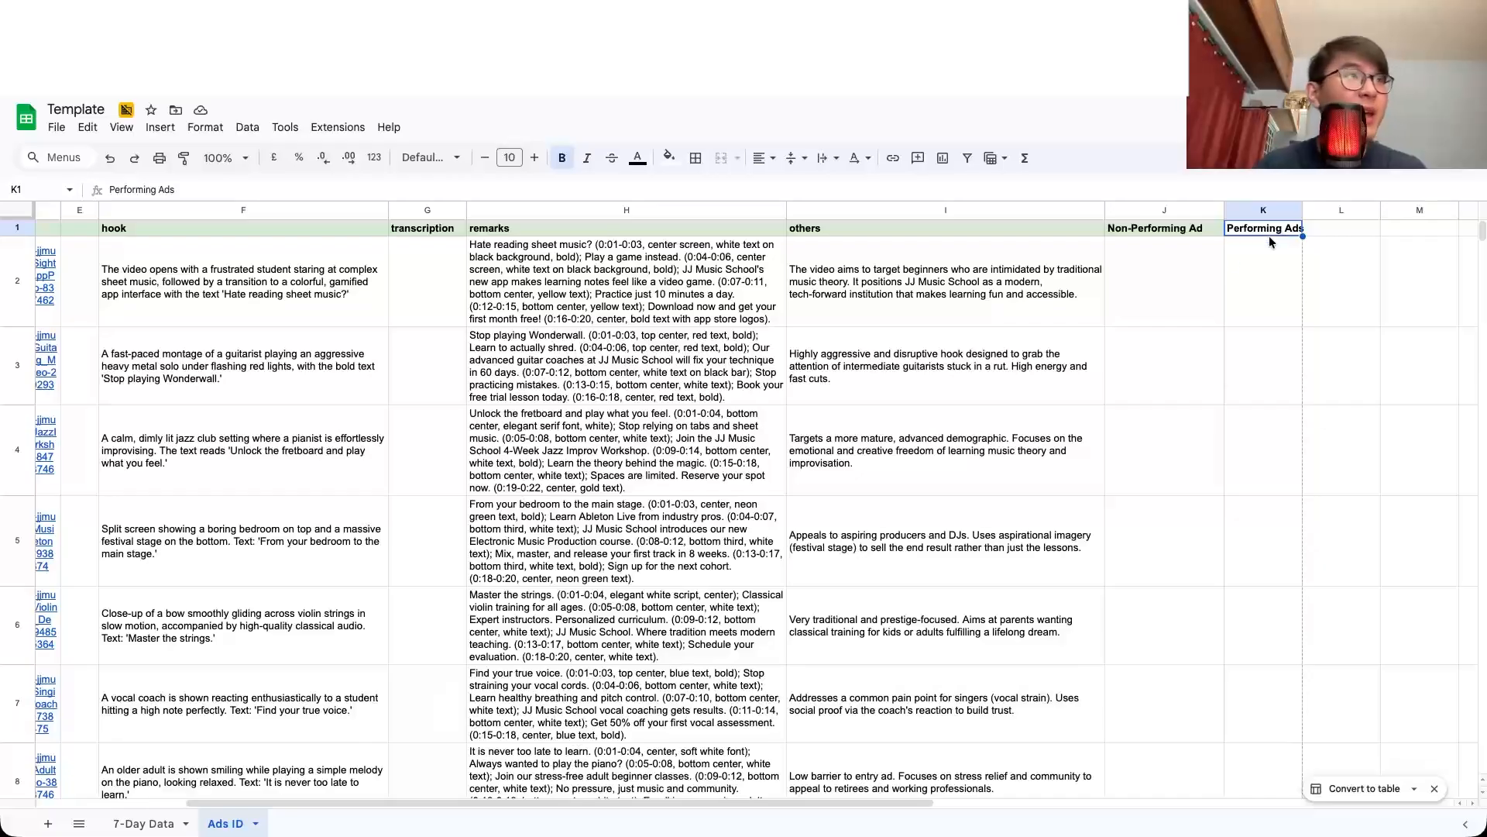
pyautogui.click(916, 378)
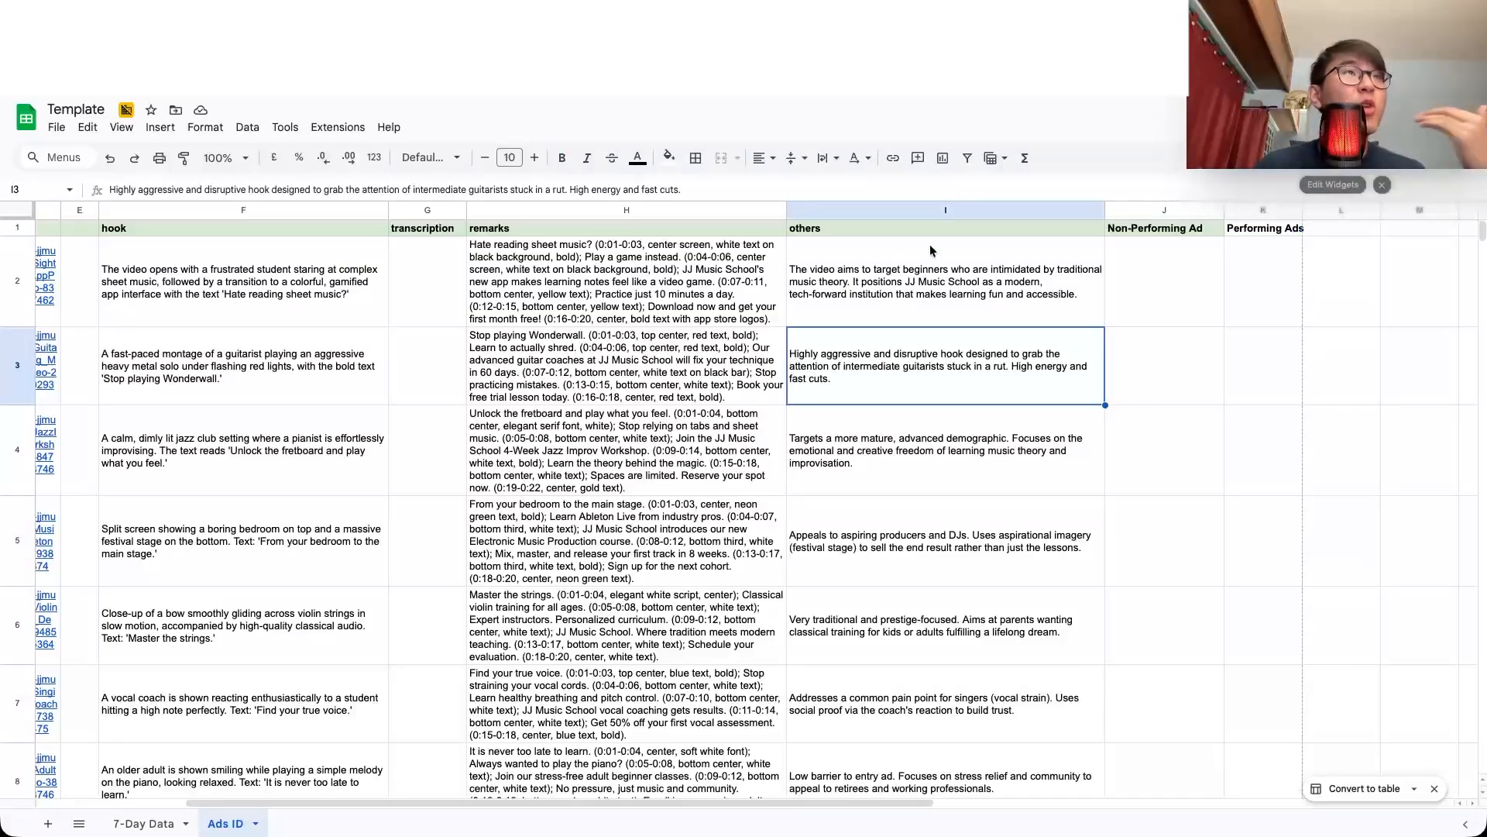
# Step: Return to the document and read the 5-Workflow "Detector" Loop section, focusing on the Fetcher item
pyautogui.click(1122, 17)
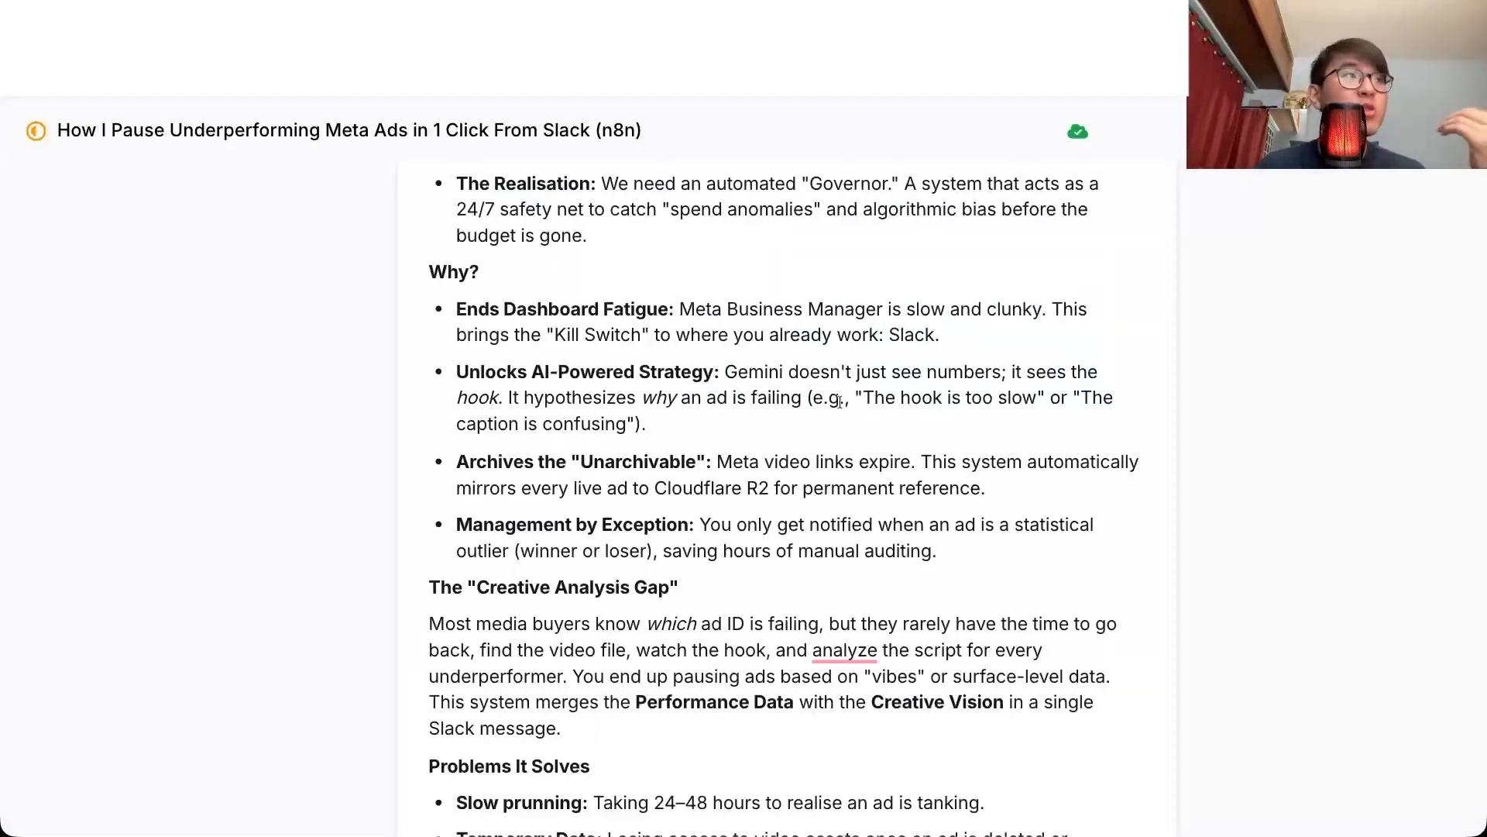
pyautogui.scroll(-8, 840, 401)
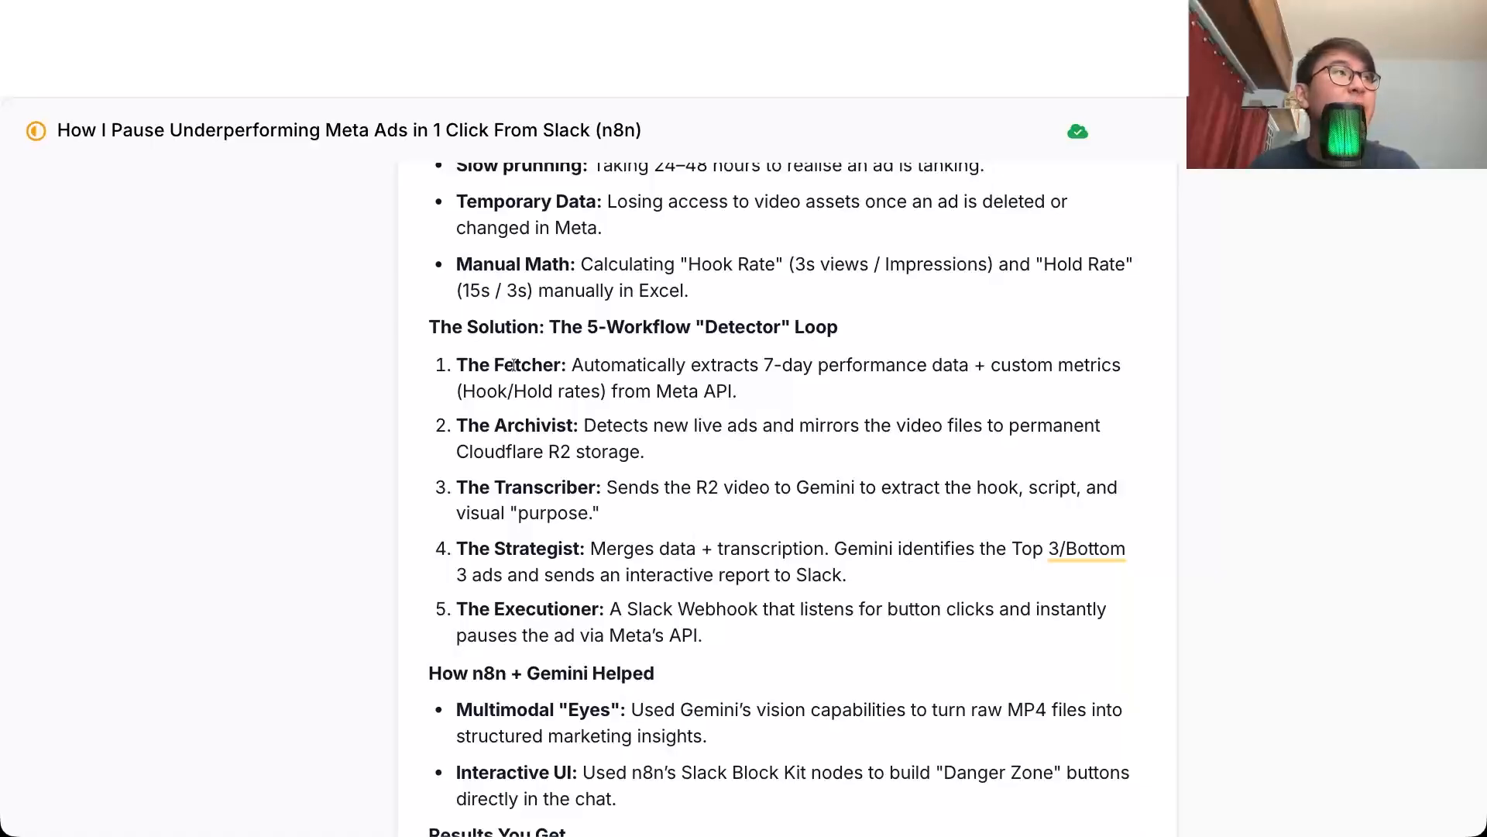
pyautogui.doubleClick(590, 372)
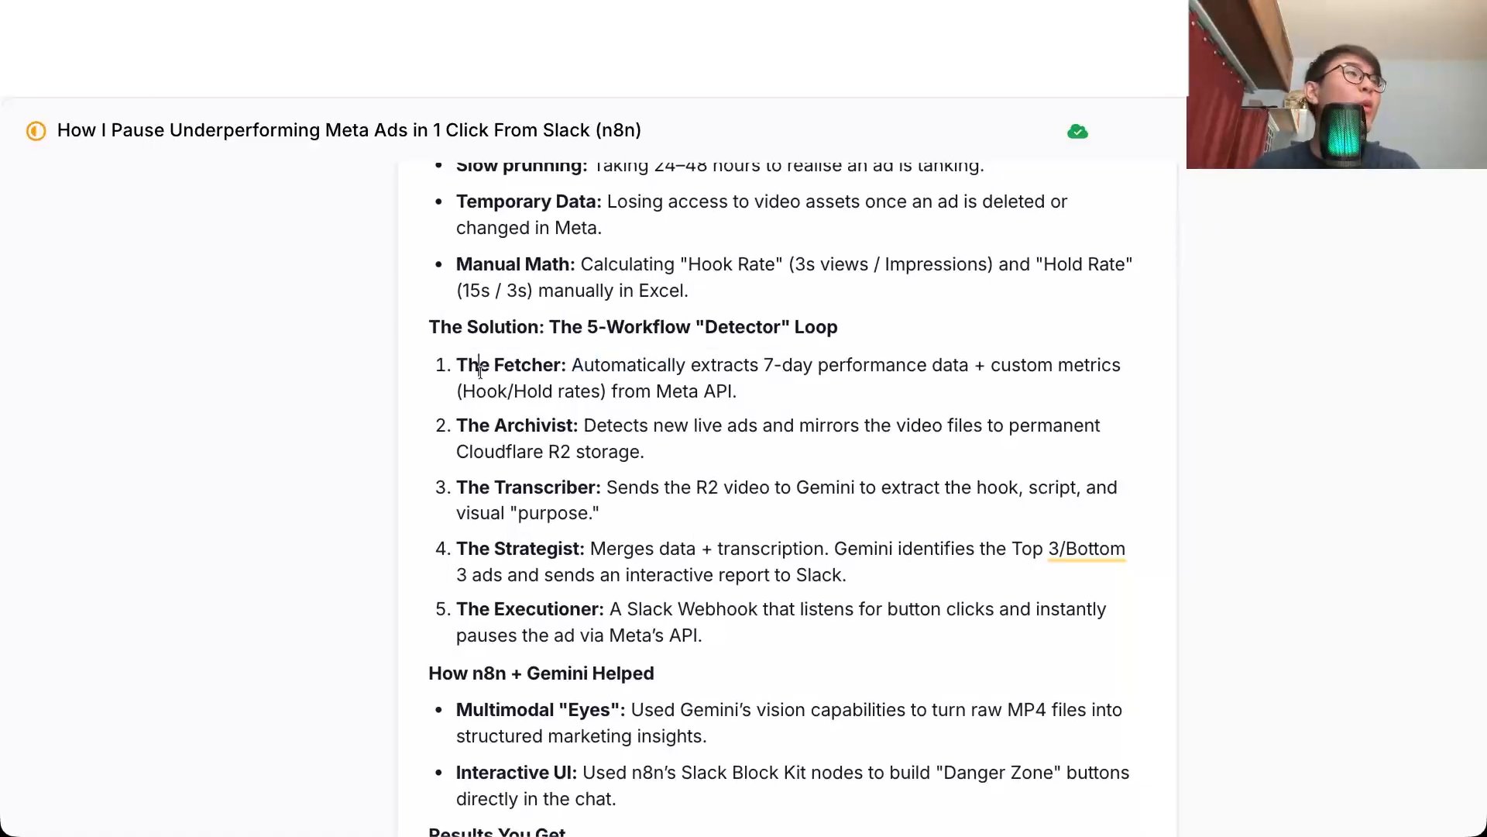
pyautogui.doubleClick(478, 366)
pyautogui.click(637, 388)
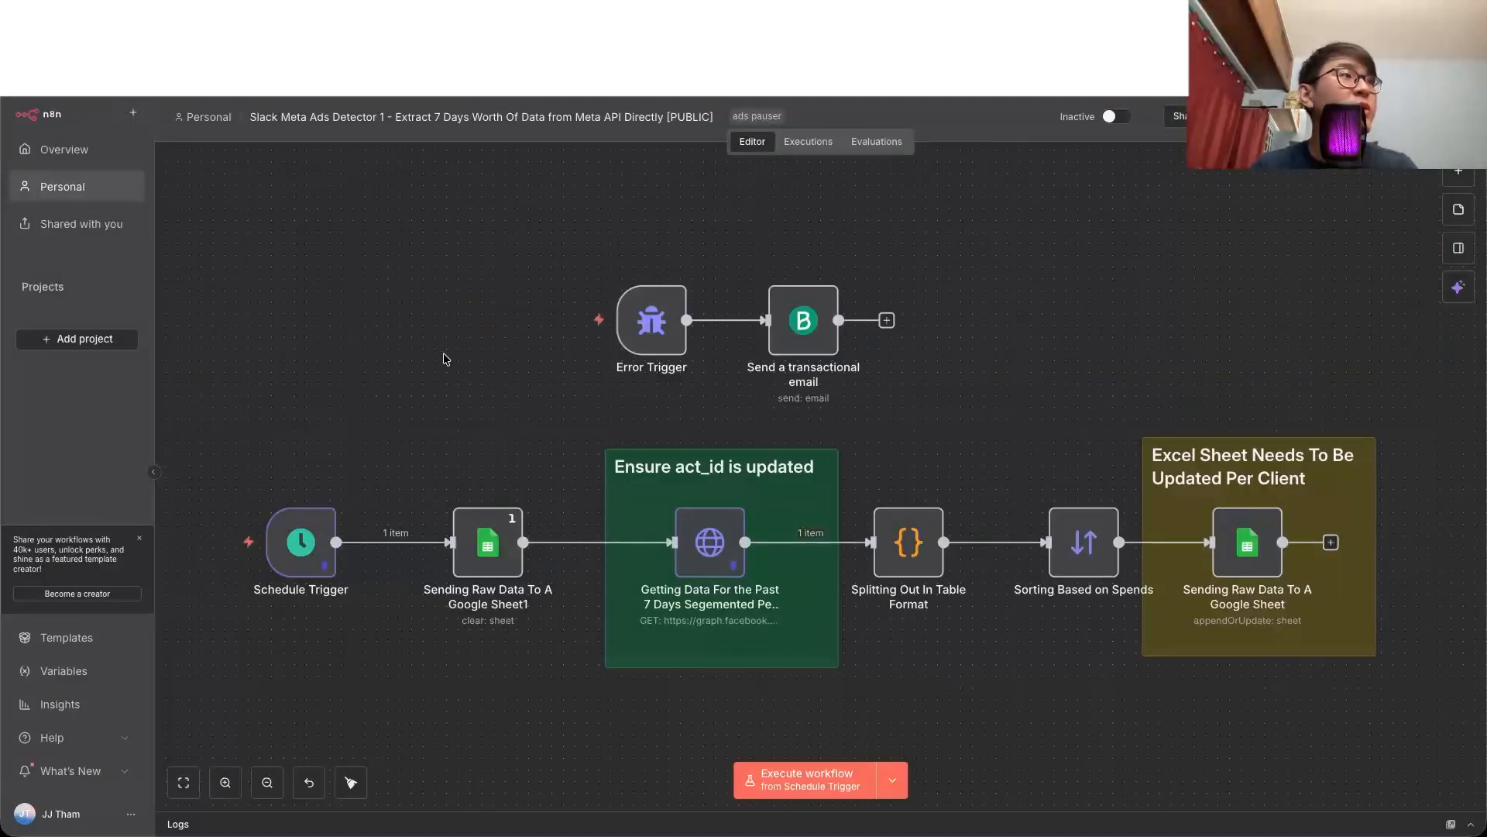
# Step: Switch to the Slack Meta Ads Detector 1 workflow in n8n and review the Schedule Trigger node's trigger rules
pyautogui.moveTo(329, 551)
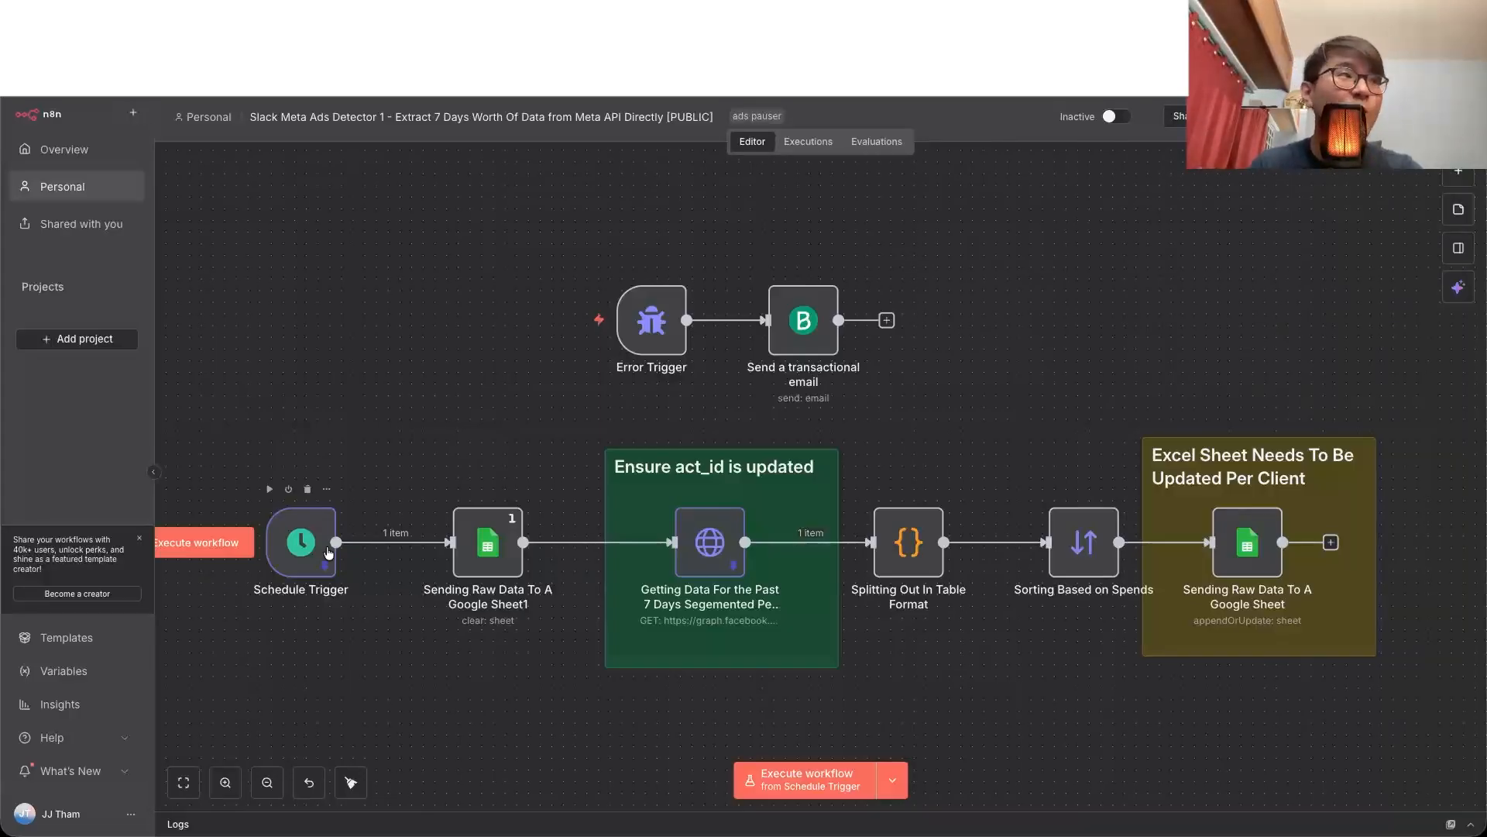
pyautogui.doubleClick(329, 551)
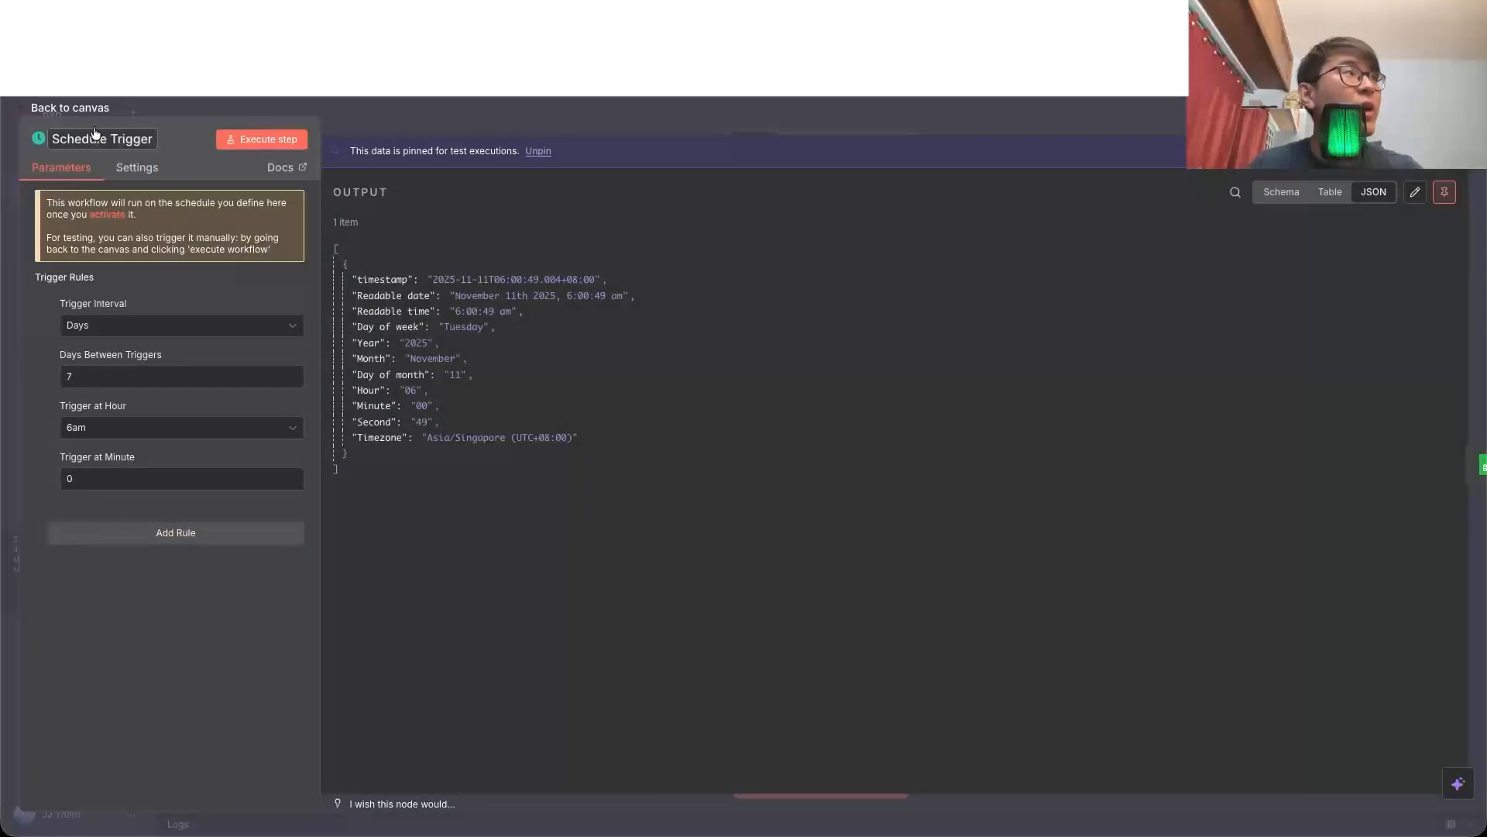
pyautogui.click(64, 107)
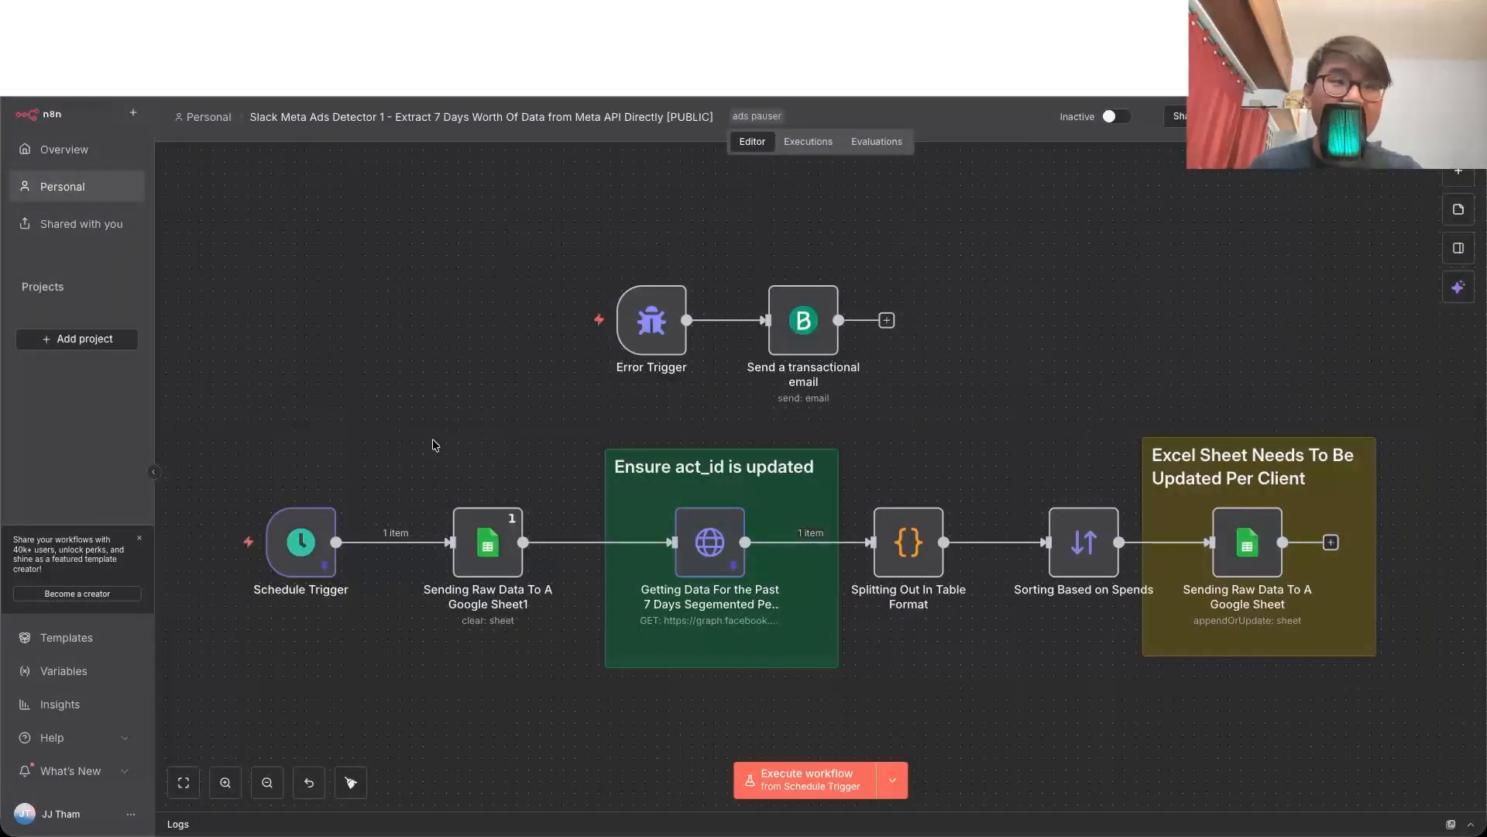
# Step: Open the node that gets the past 7 days' data and examine its request URL, ad account placeholder and bearer authentication
pyautogui.moveTo(326, 551)
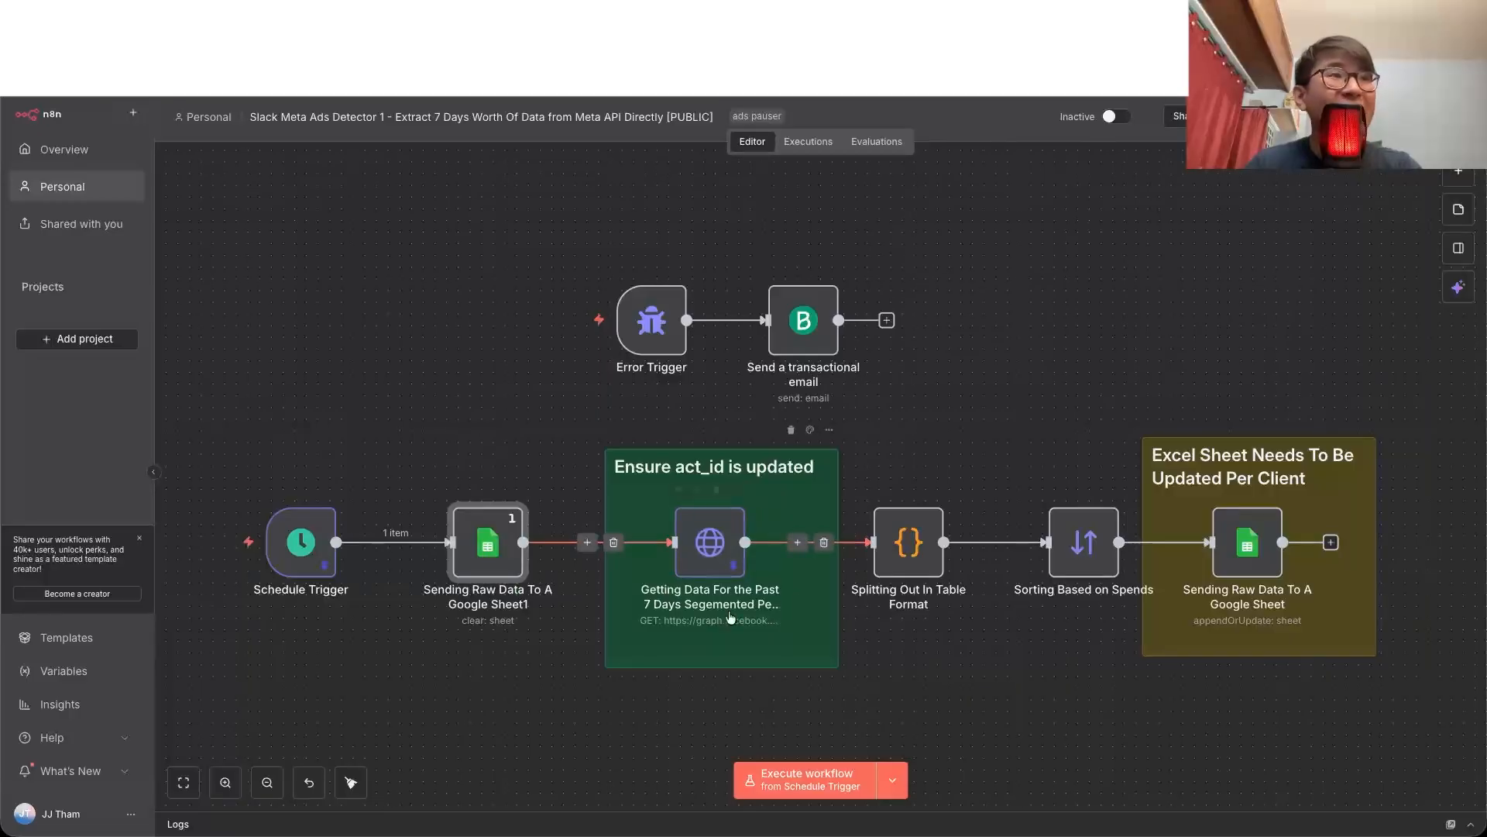
pyautogui.doubleClick(734, 558)
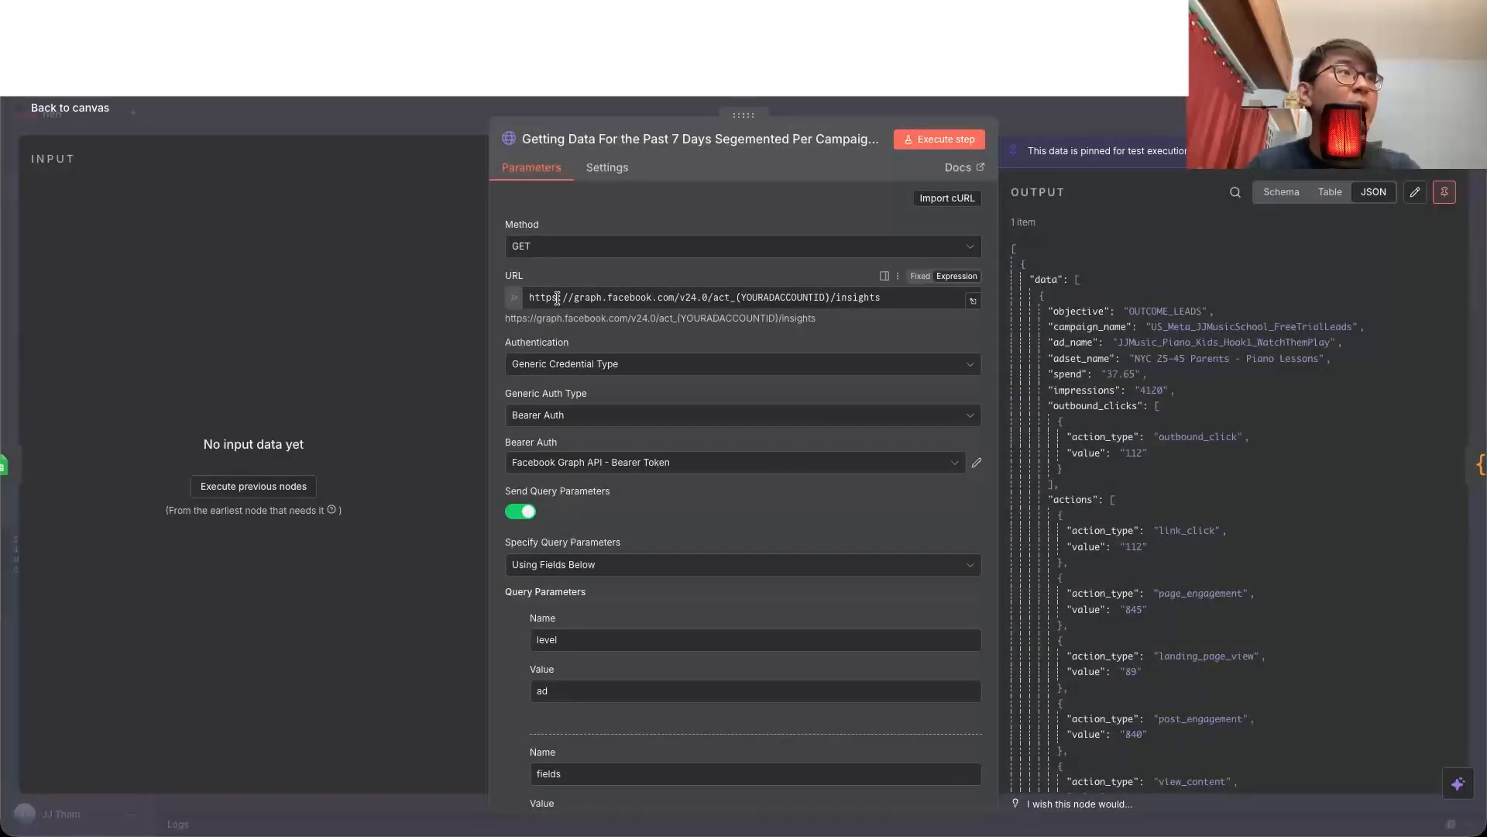
pyautogui.click(839, 297)
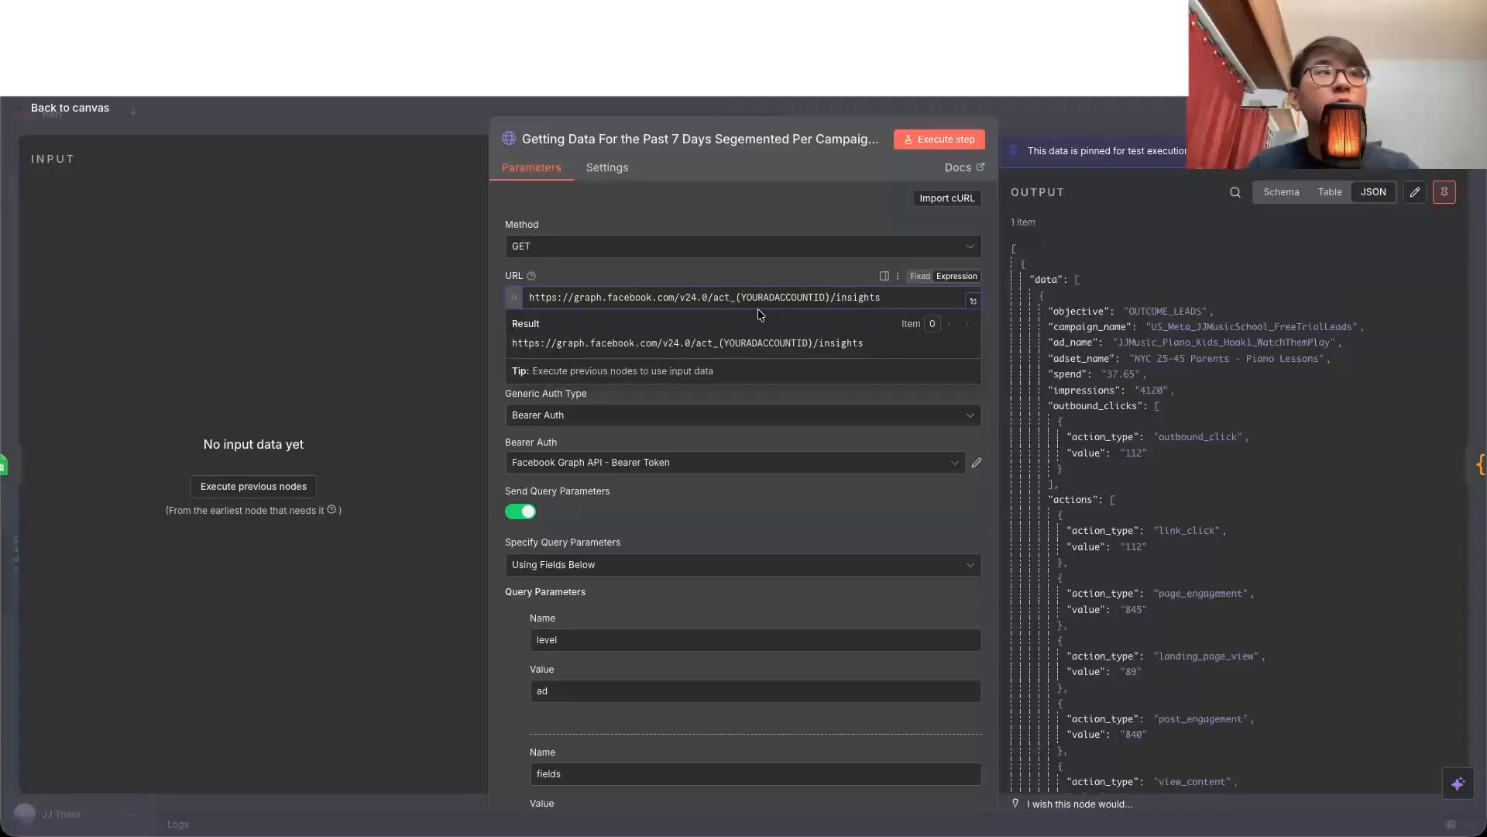
pyautogui.moveTo(736, 299); pyautogui.dragTo(797, 301)
pyautogui.click(679, 454)
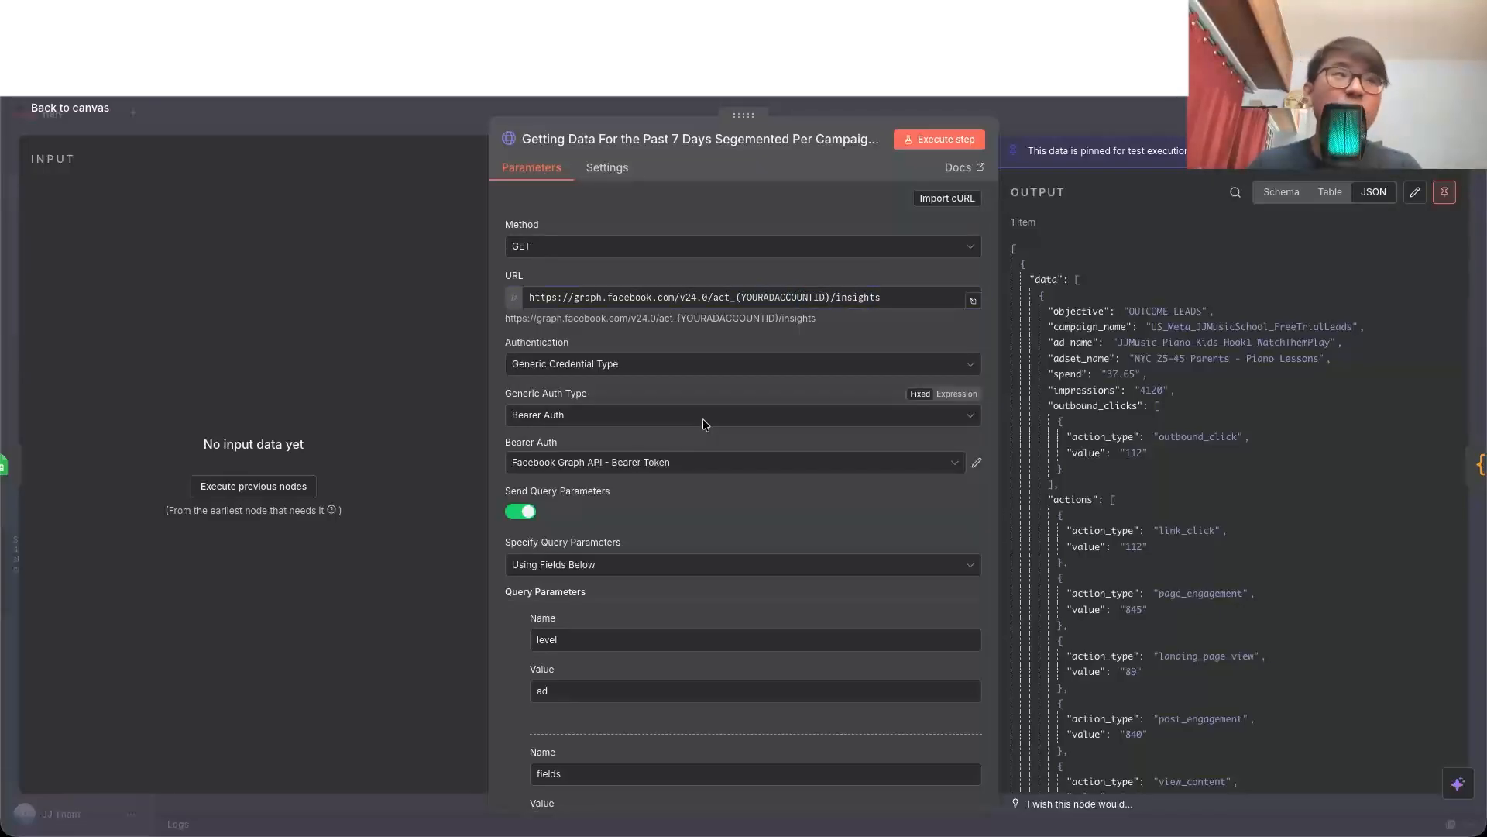
# Step: Examine the request node's query parameters, including the expanded fields list and the date preset, and return to the canvas
pyautogui.scroll(-4, 678, 476)
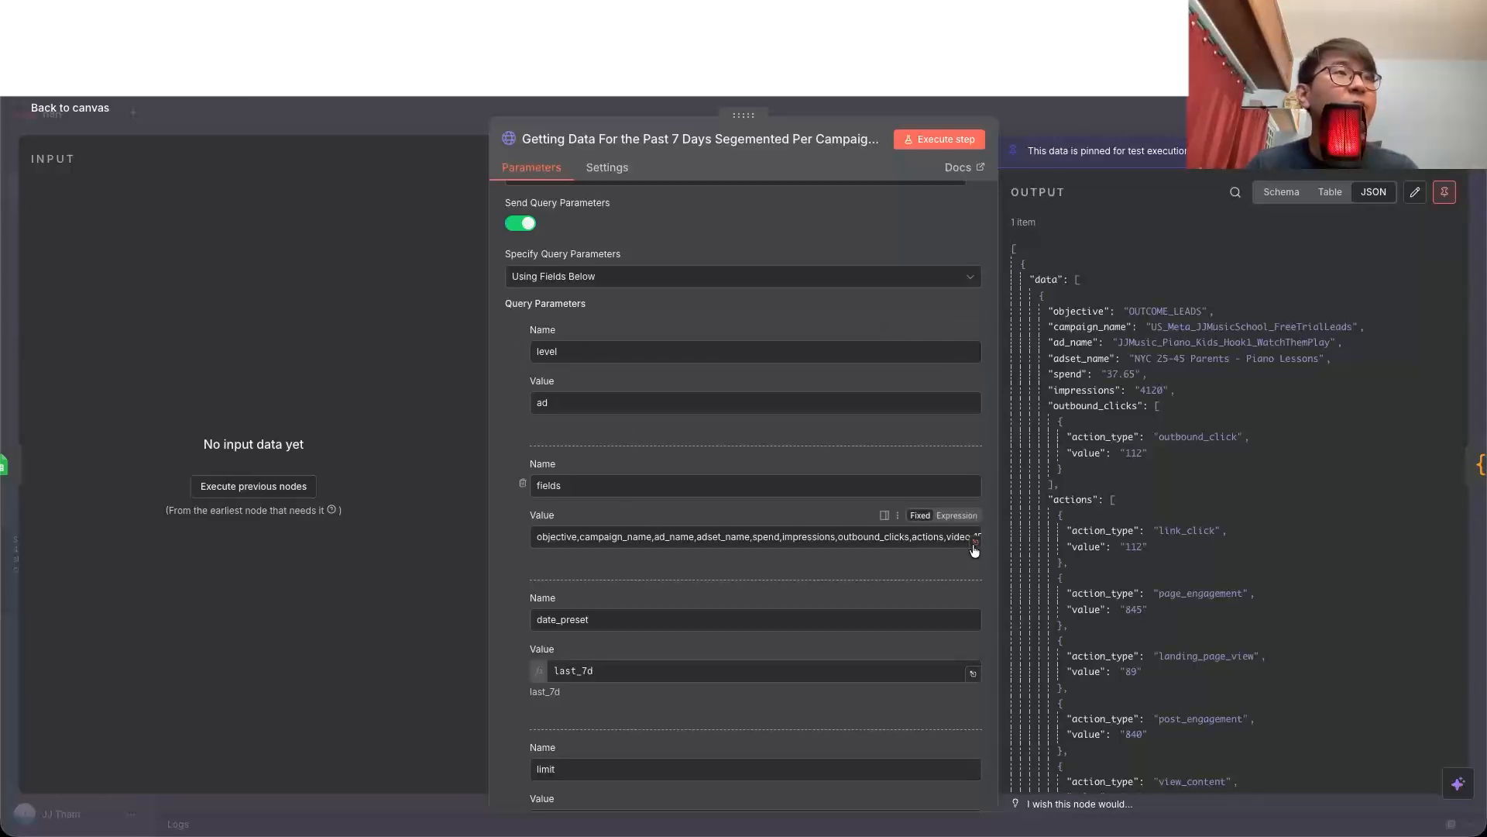
pyautogui.click(973, 549)
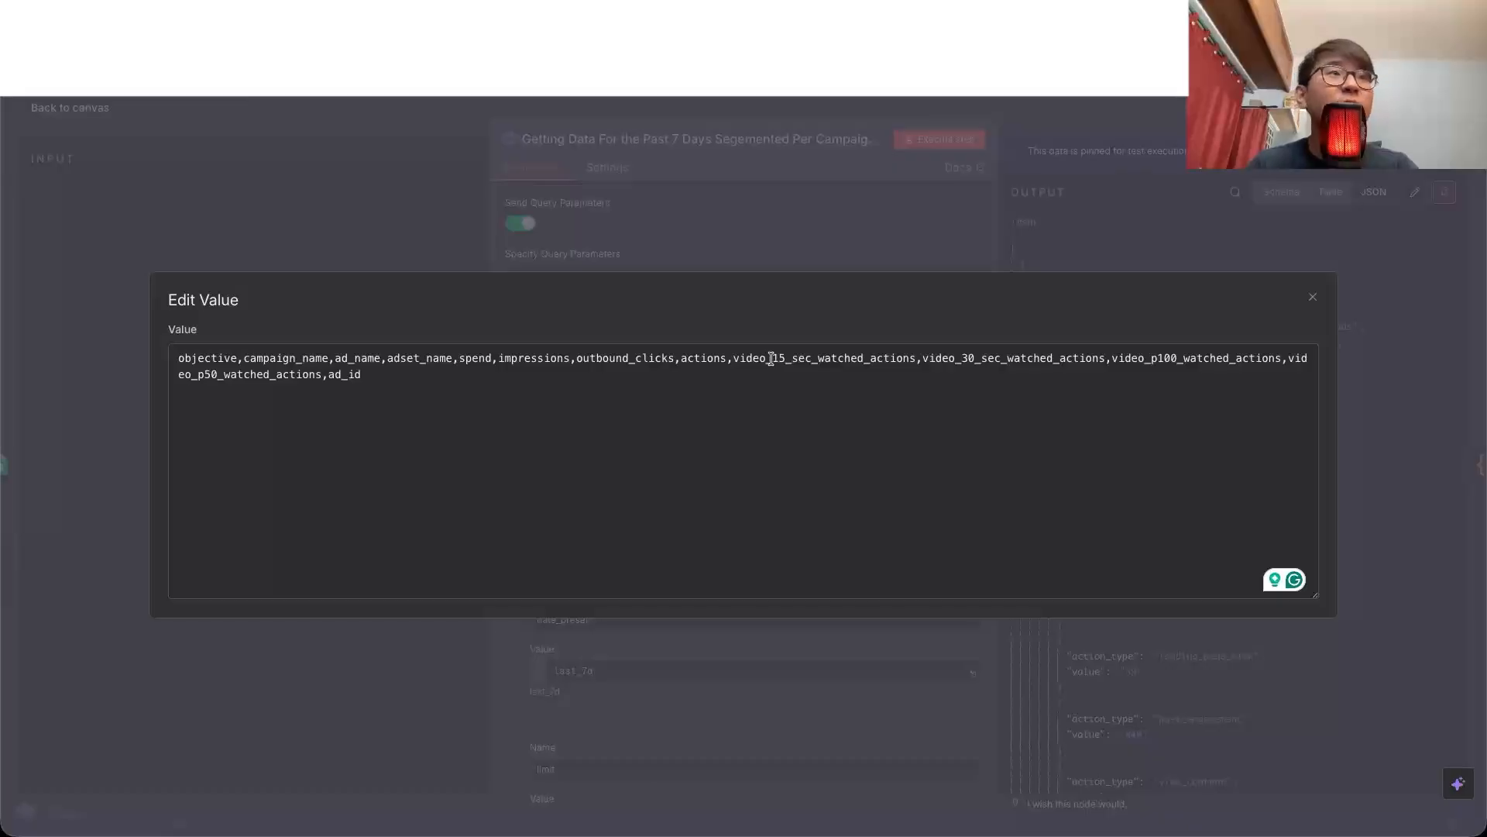
pyautogui.click(1000, 246)
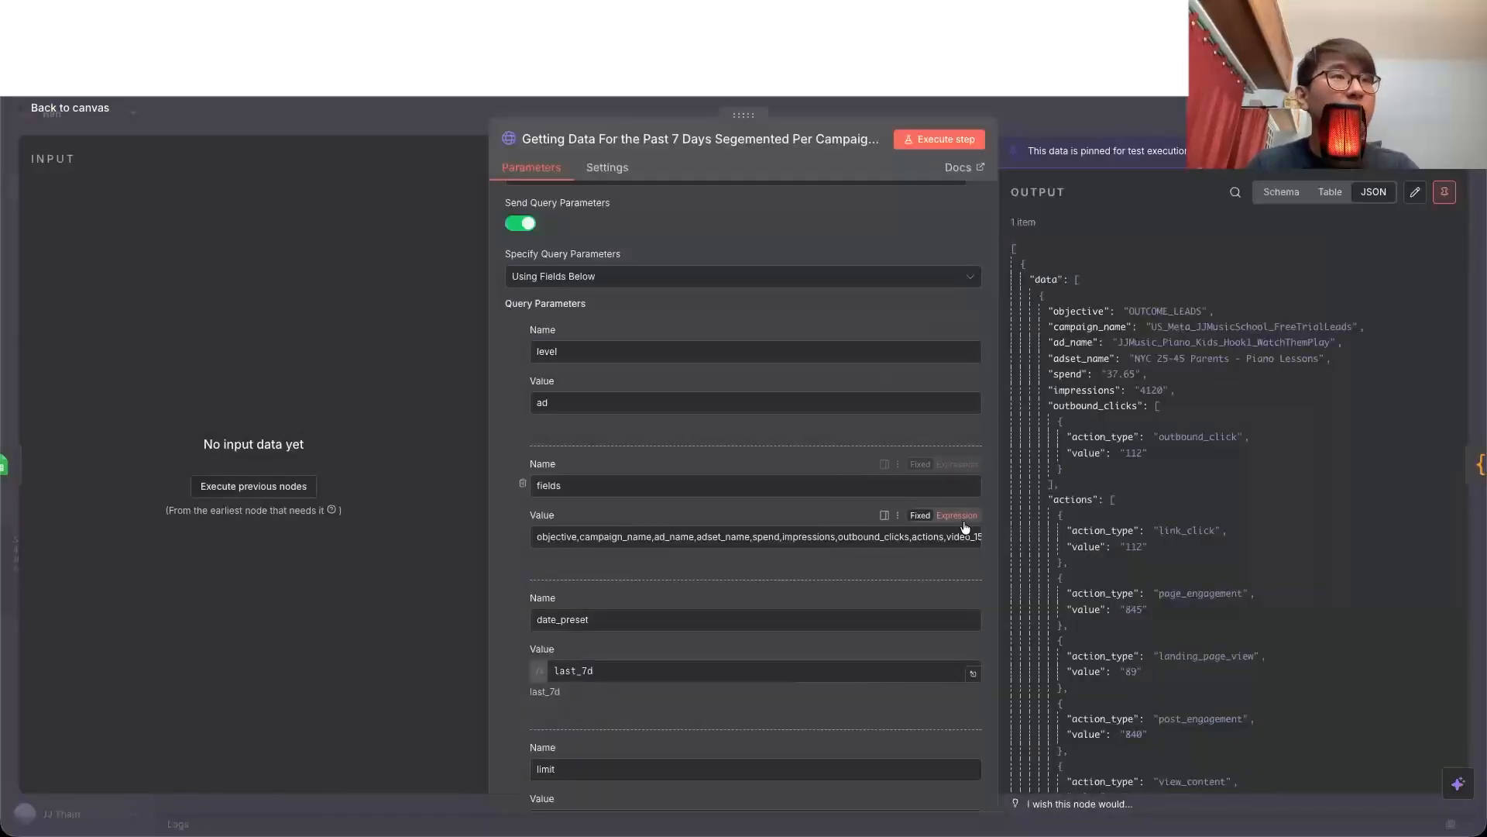
pyautogui.click(975, 544)
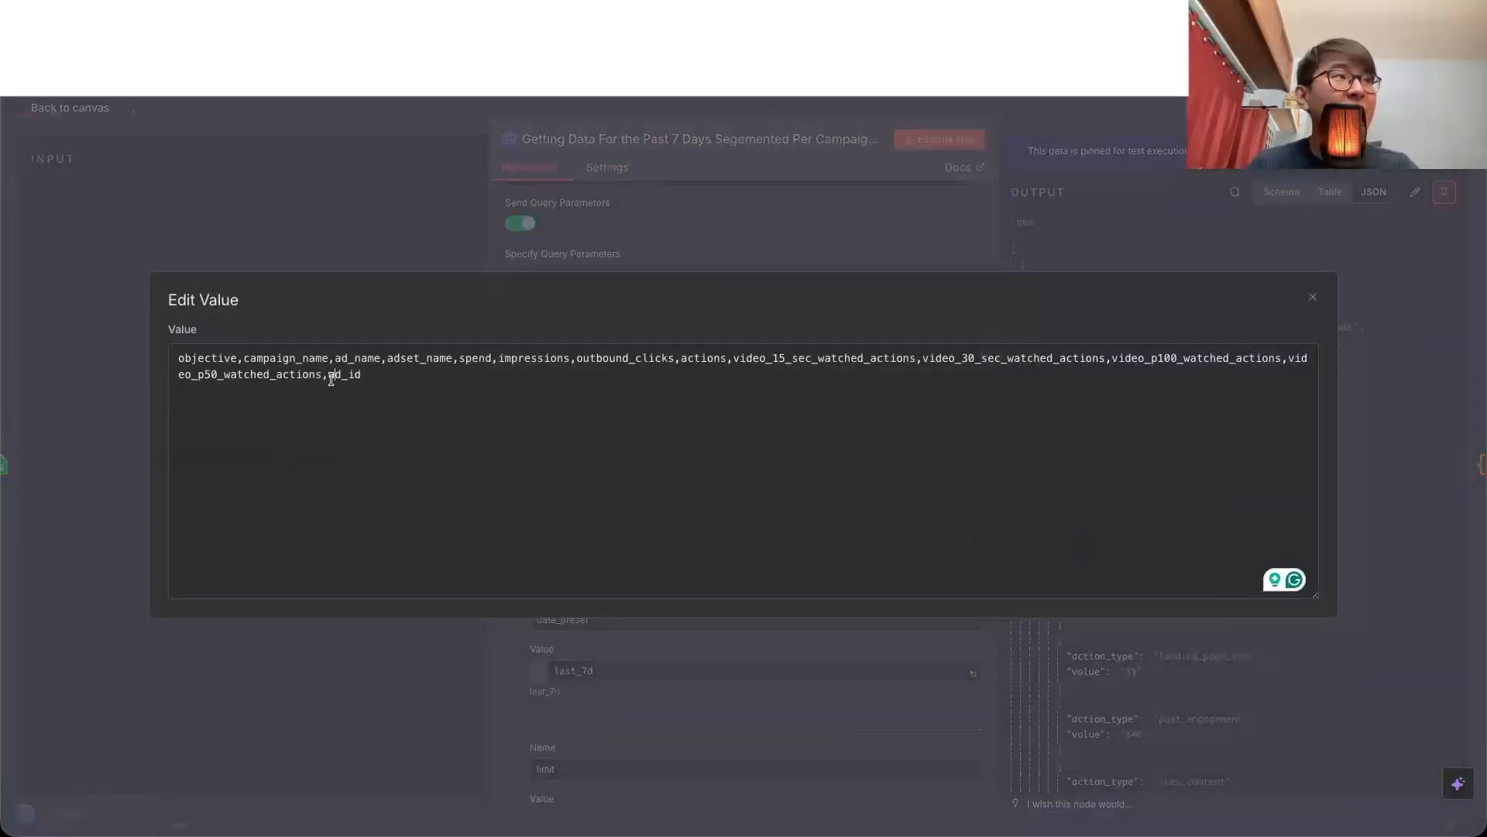
pyautogui.press('Escape')
pyautogui.scroll(-3, 630, 519)
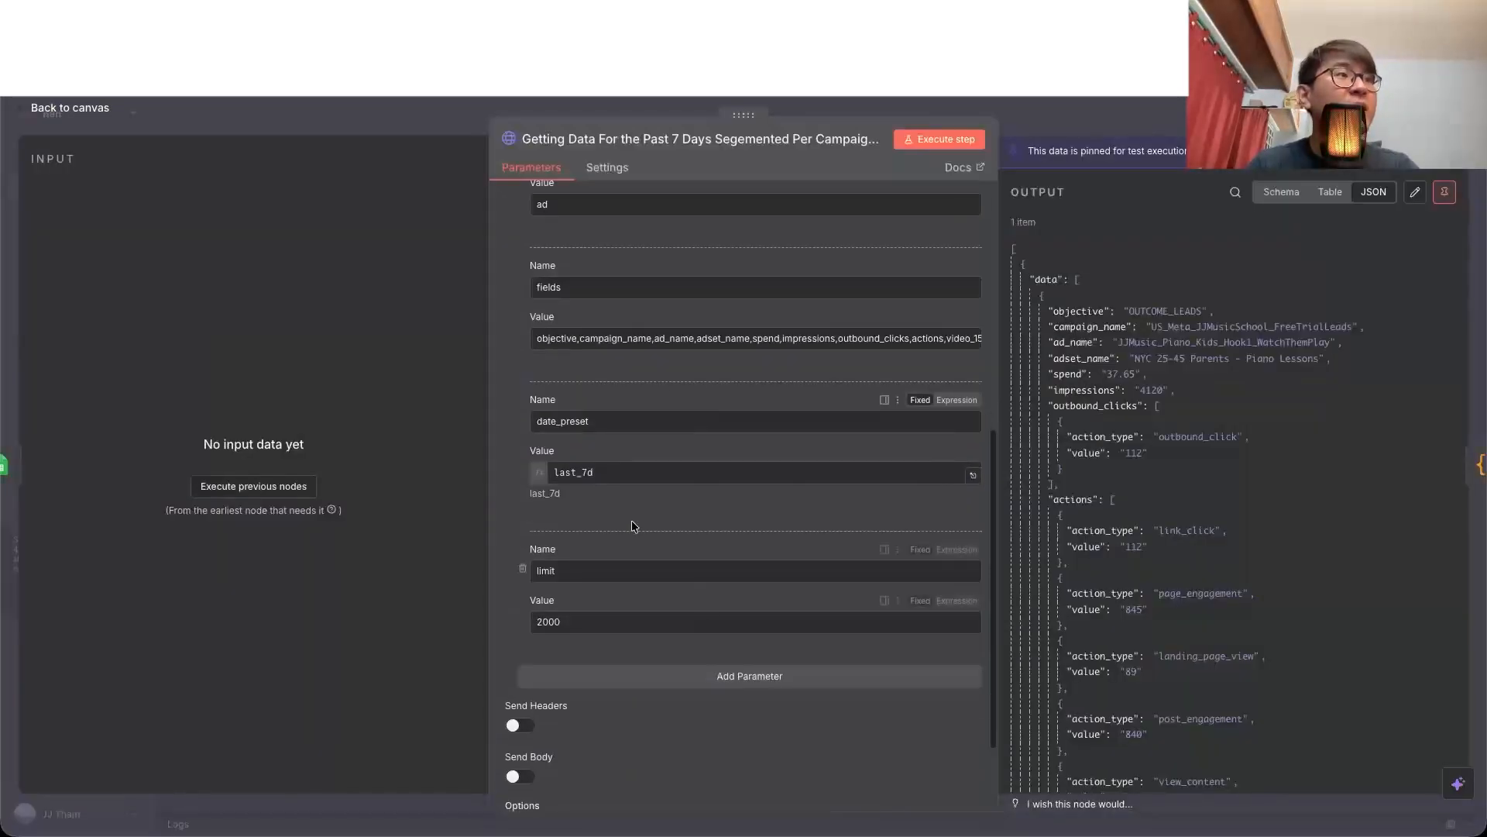
pyautogui.click(596, 474)
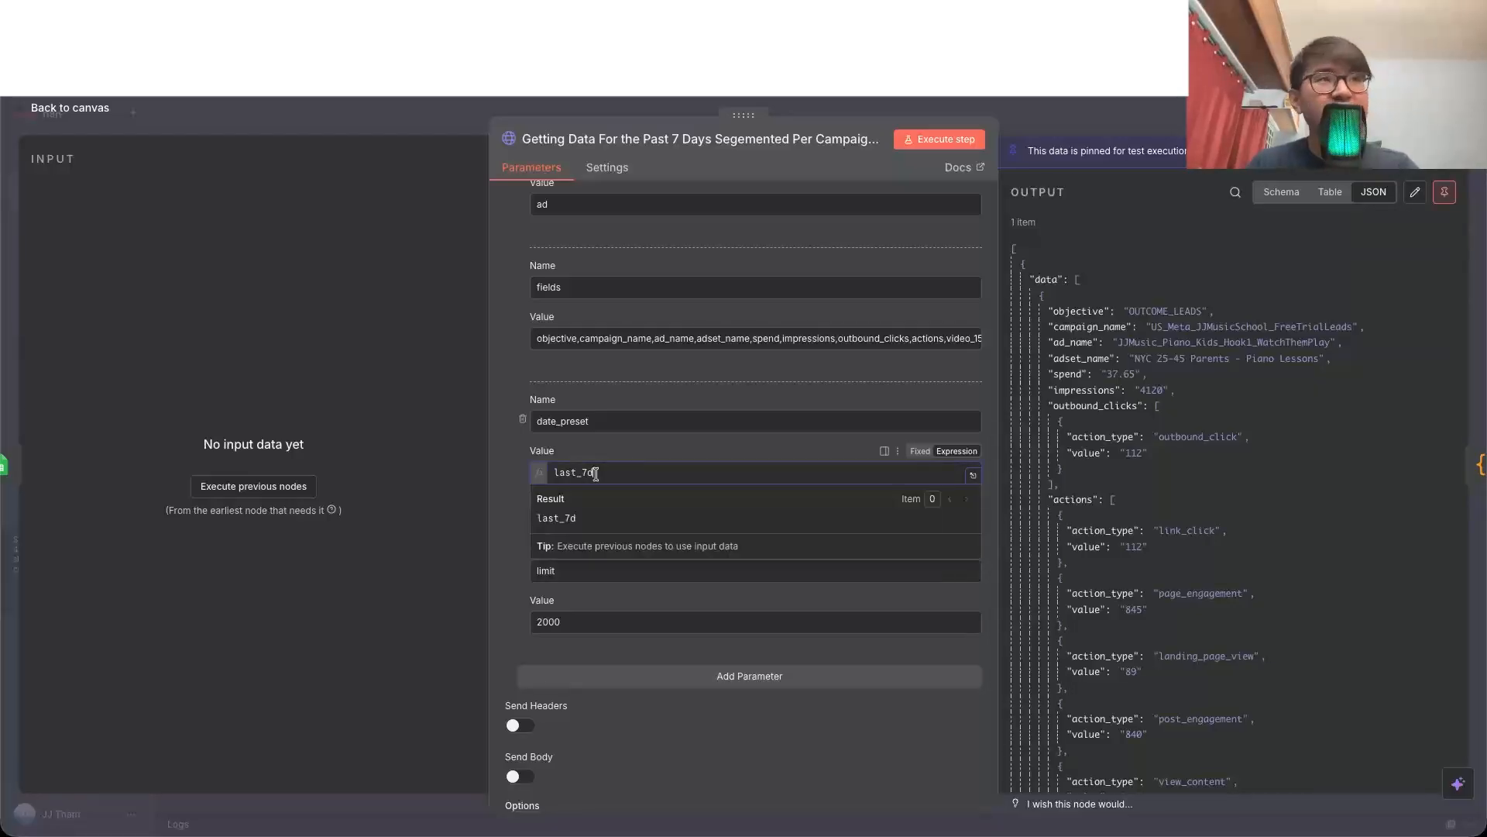
pyautogui.click(500, 457)
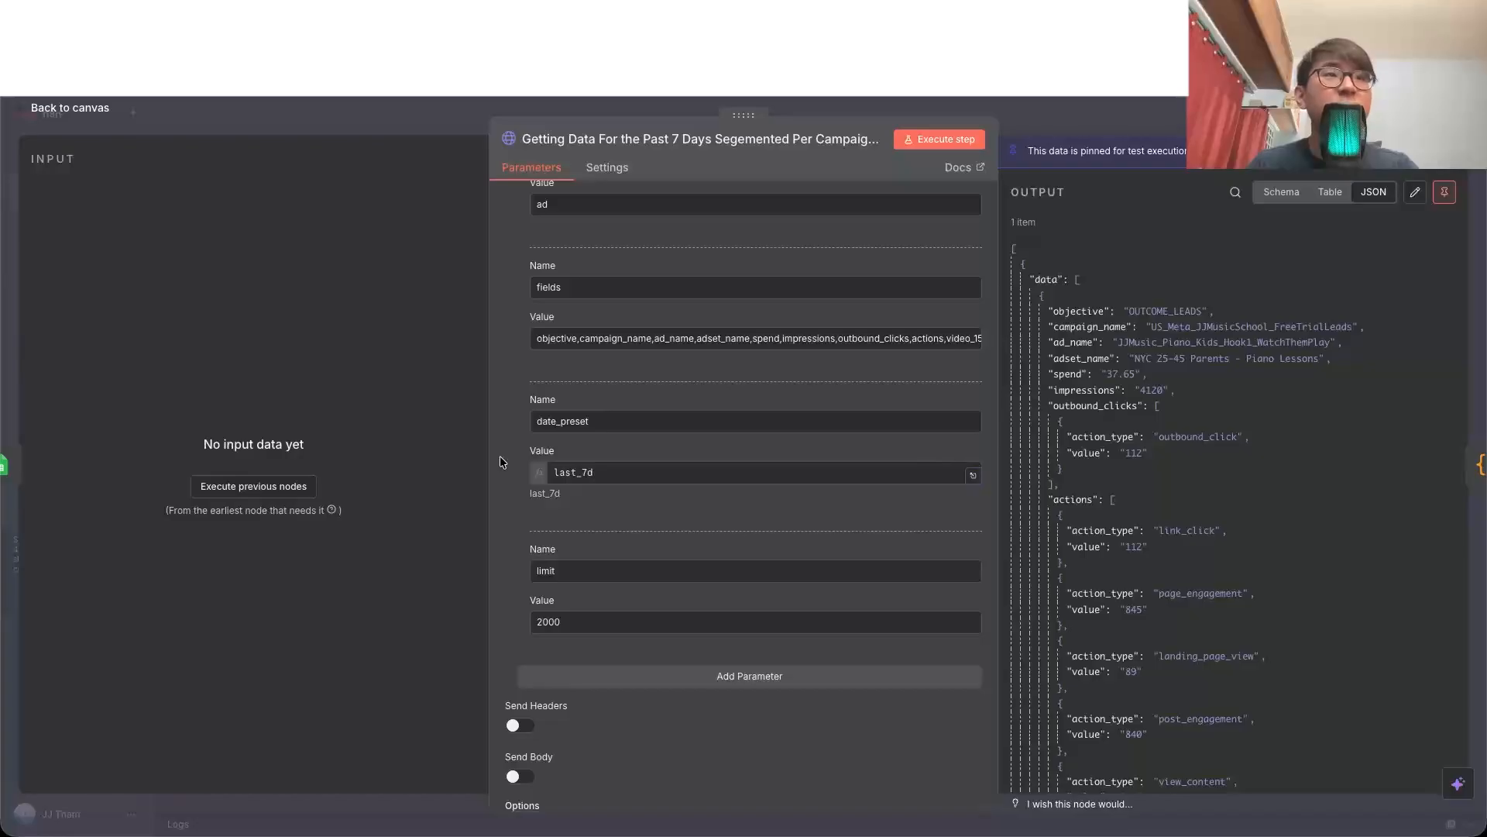
pyautogui.press('Escape')
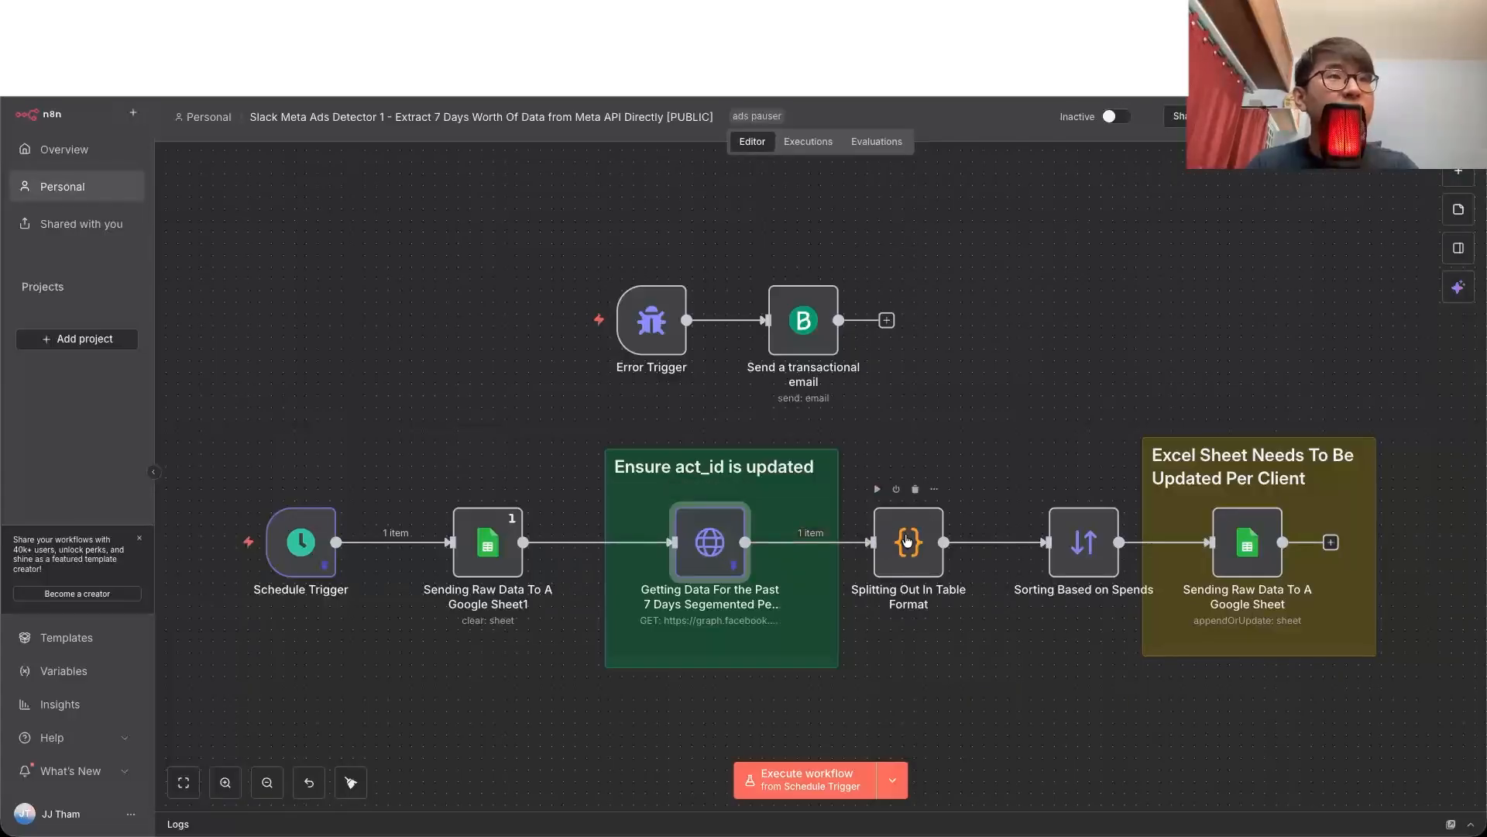
# Step: Review the Splitting Out In Table Format code node and the Sorting Based on Spends node with their outputs
pyautogui.doubleClick(908, 540)
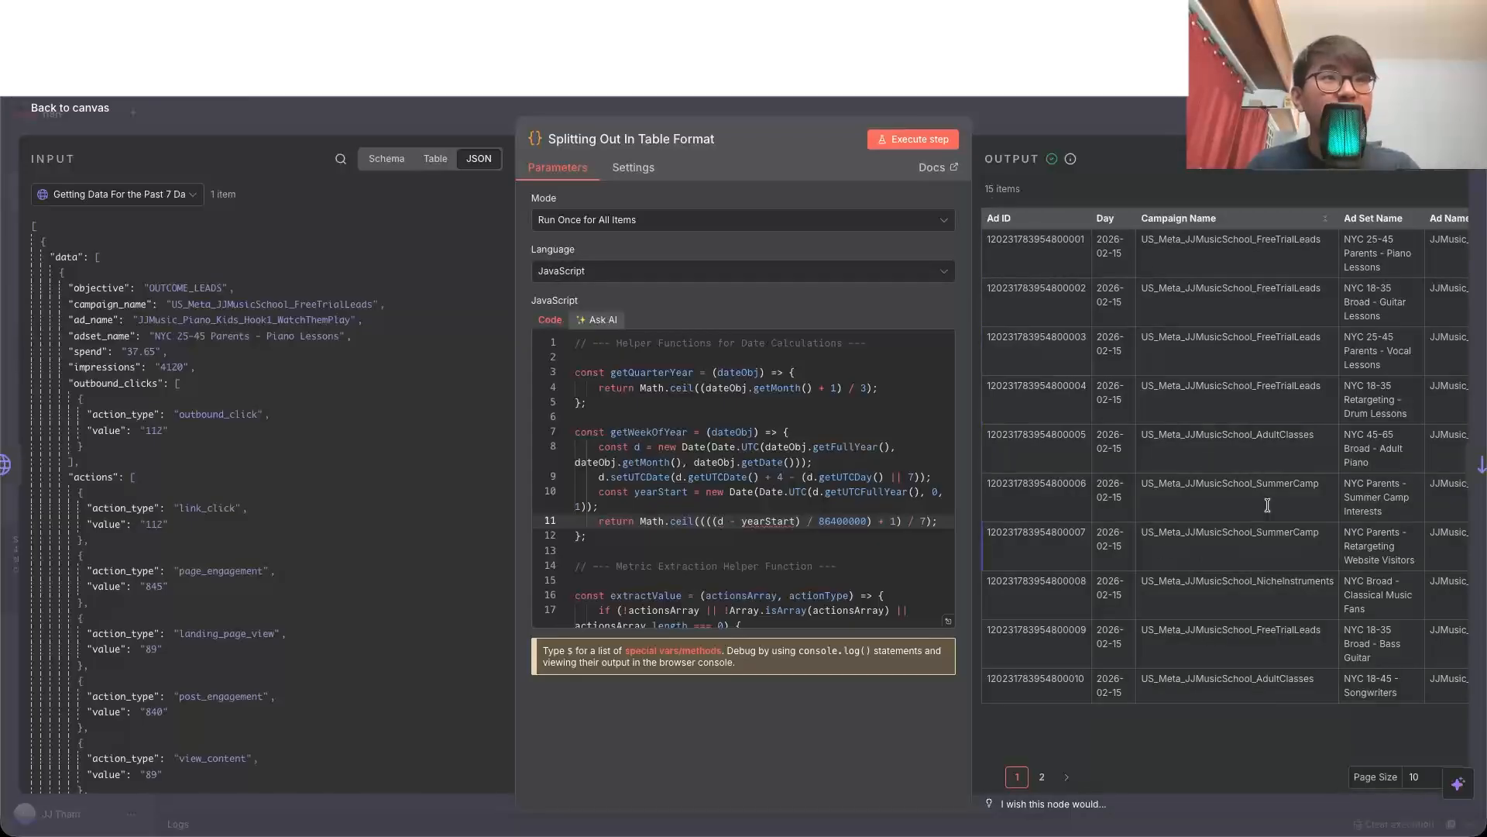
pyautogui.click(99, 108)
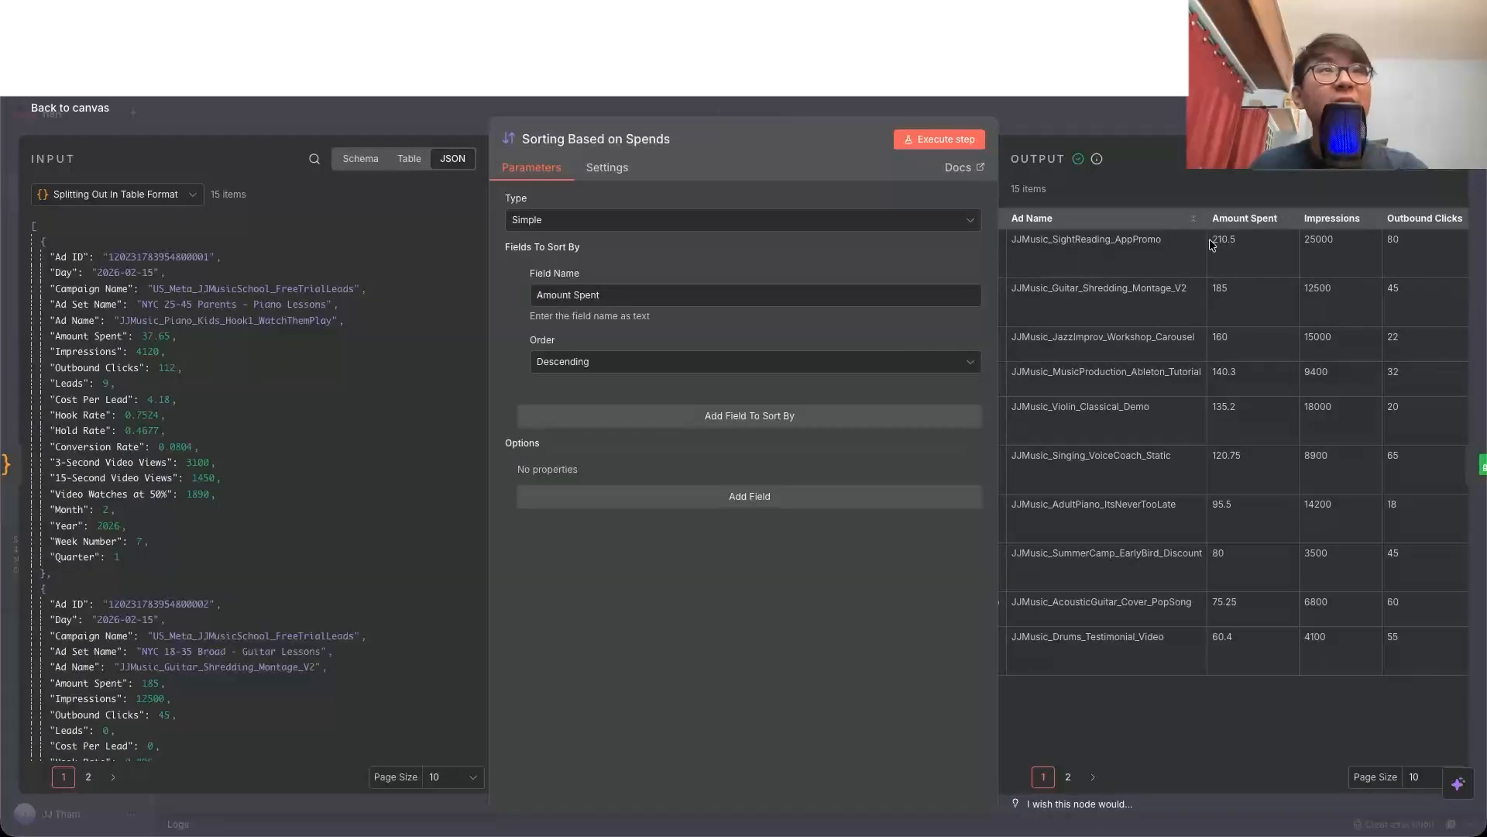
pyautogui.click(96, 112)
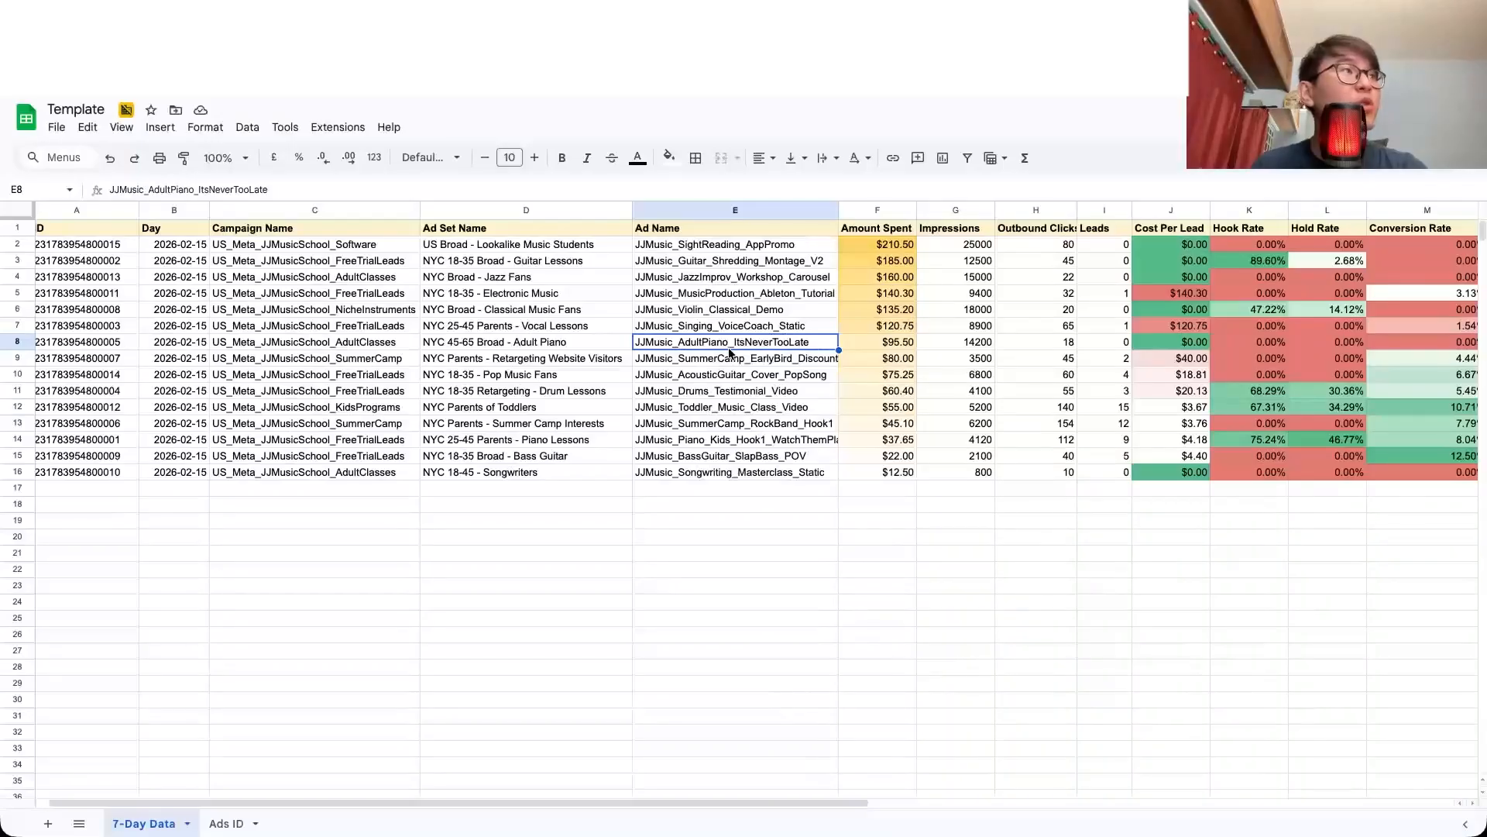
# Step: Inspect the Ad ID, Day, Campaign Name and Ad Set Name columns of the 7-Day Data sheet in the Template spreadsheet
pyautogui.hscroll(-1, 730, 352)
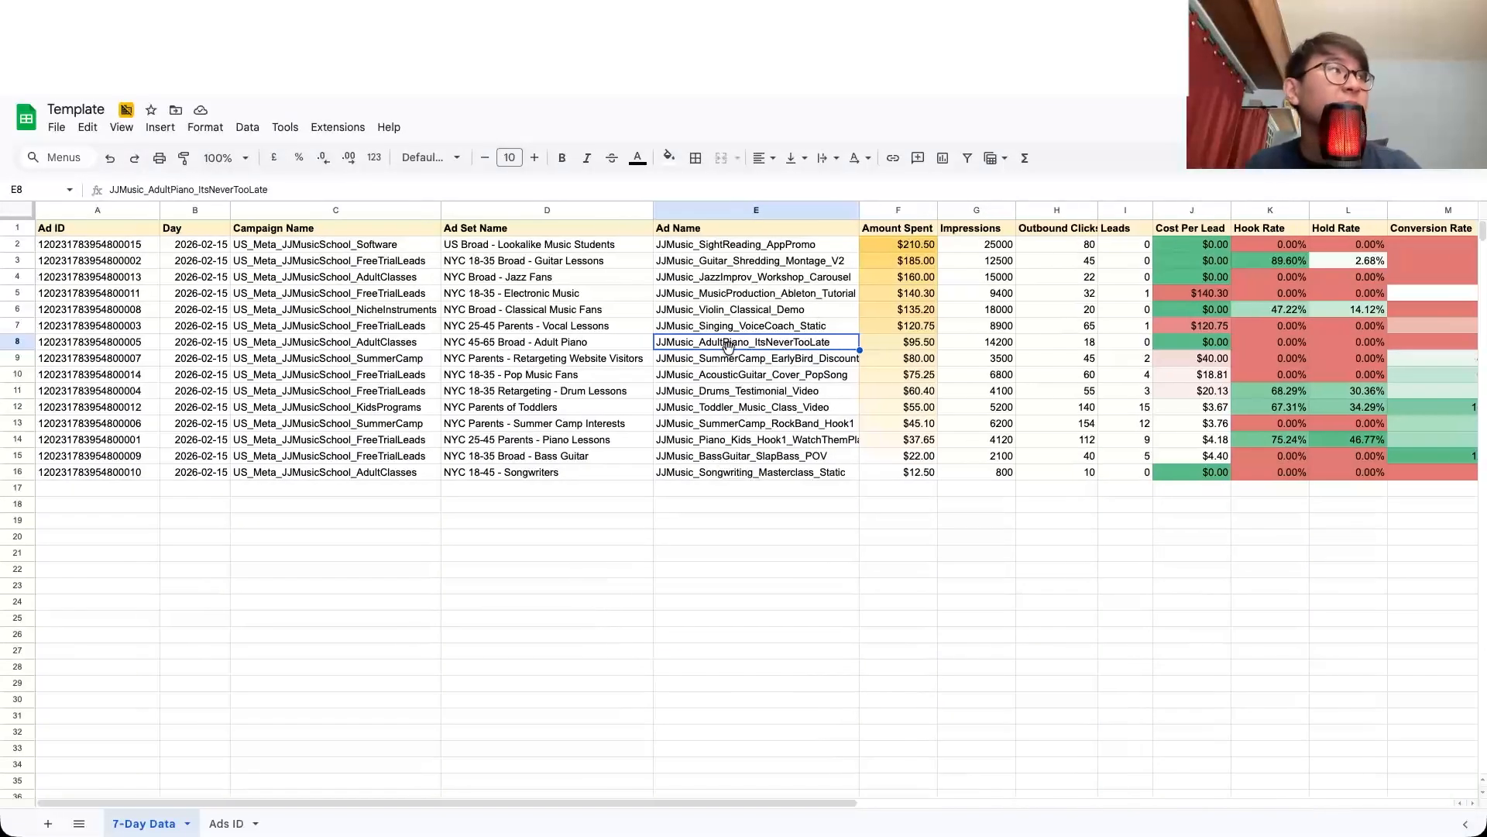
pyautogui.click(131, 266)
pyautogui.click(200, 269)
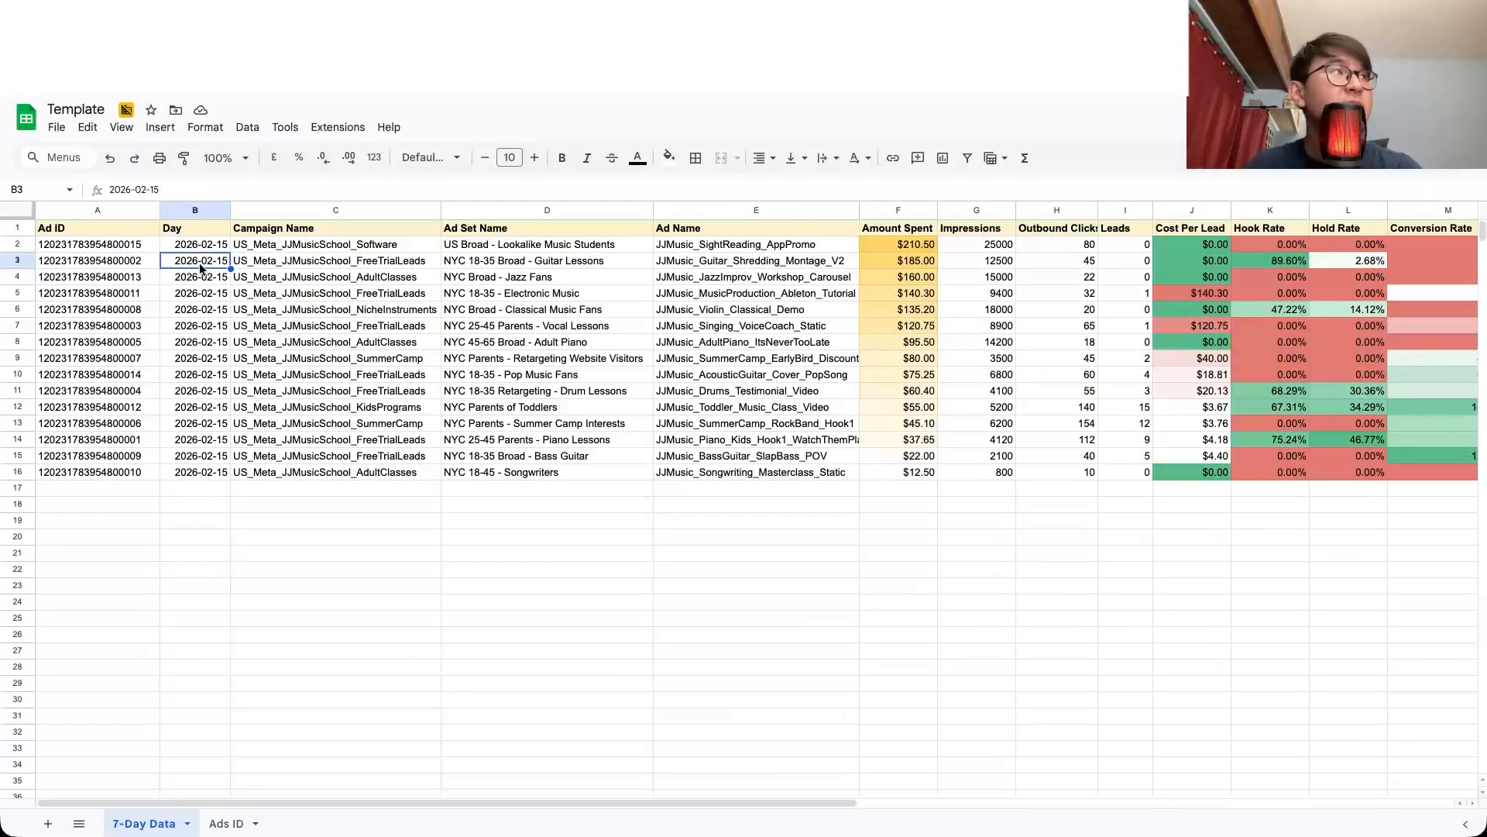
pyautogui.click(283, 266)
pyautogui.click(494, 281)
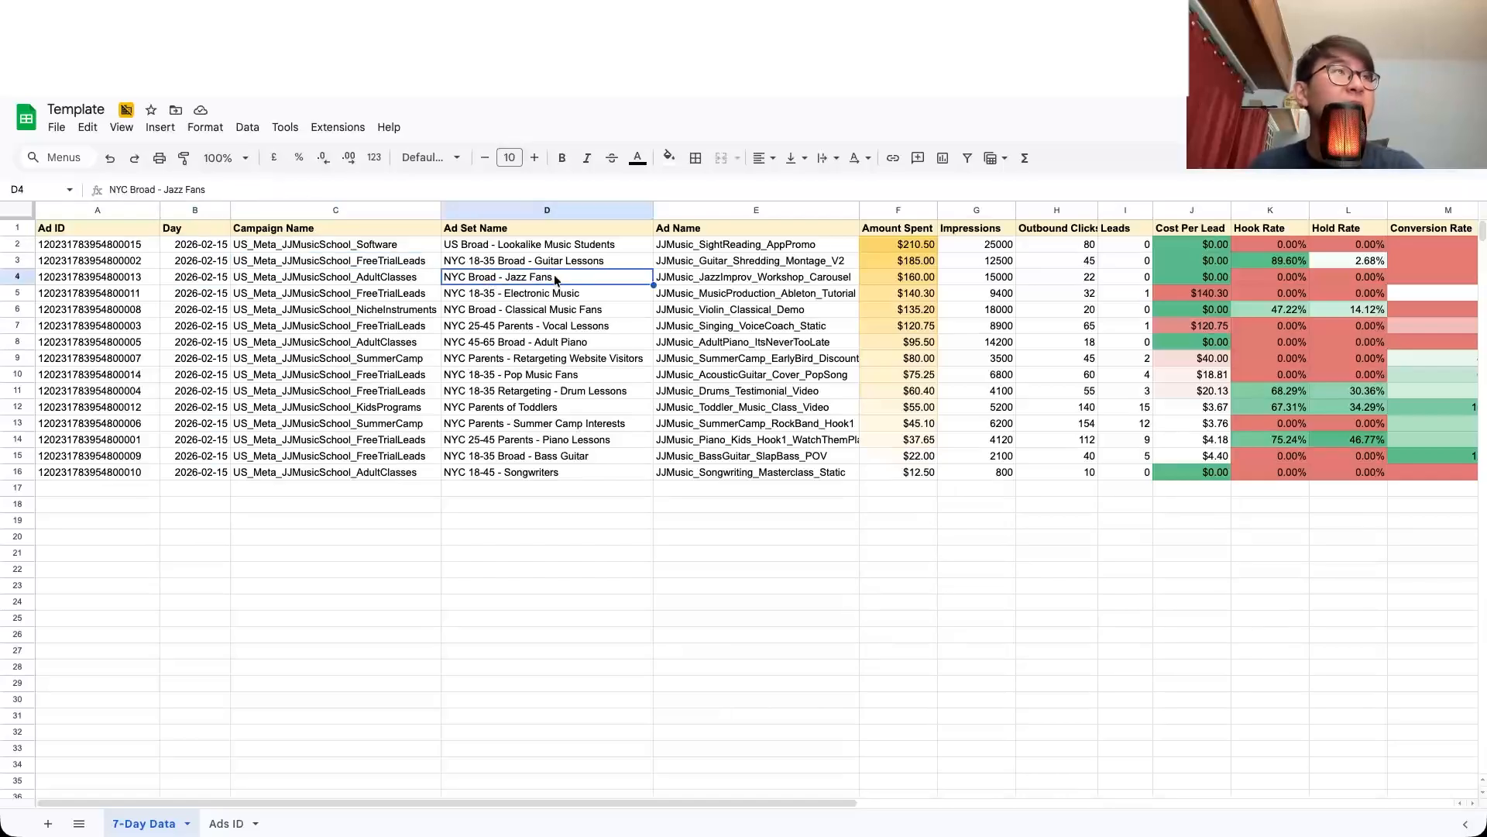
# Step: Inspect the 7-Day Data sheet's columns from Ad Name and Leads through Hook Rate and Hold Rate
pyautogui.click(723, 281)
pyautogui.hscroll(3, 721, 280)
pyautogui.press('Right')
pyautogui.press('Right')
pyautogui.press('Right')
pyautogui.press('Right')
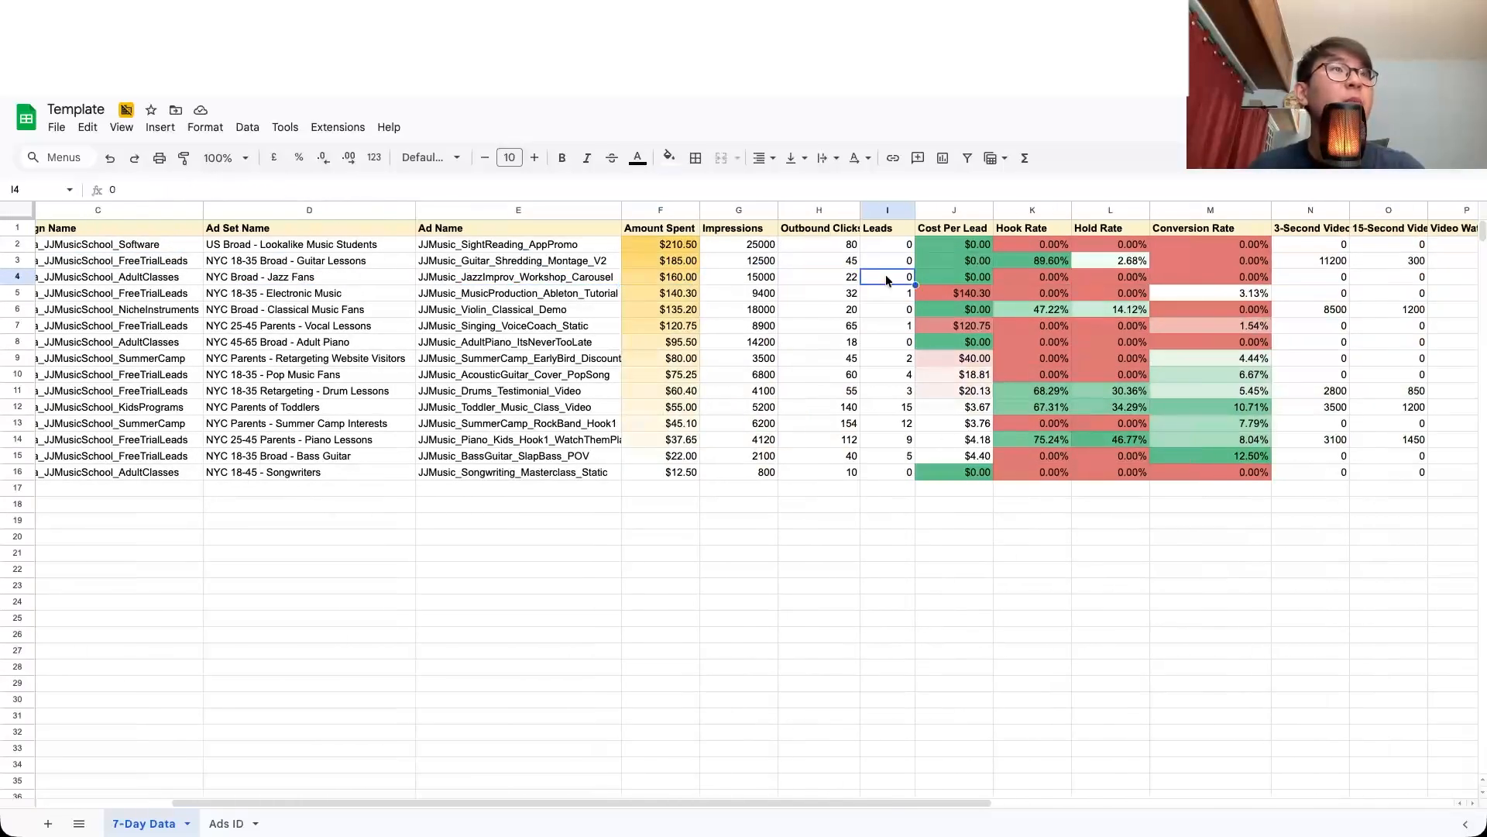
pyautogui.hscroll(3, 886, 274)
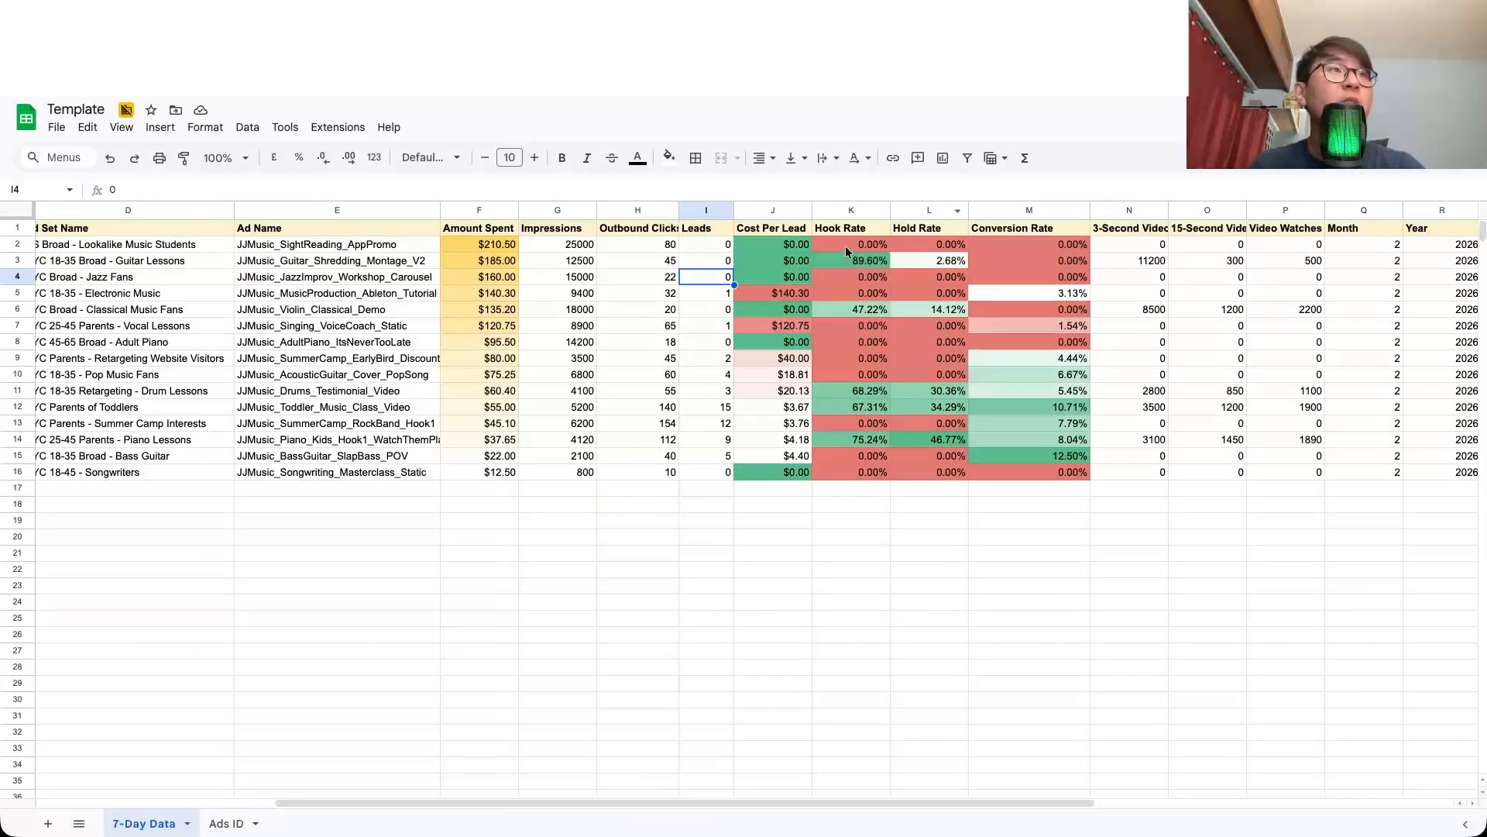
pyautogui.click(859, 230)
pyautogui.click(922, 235)
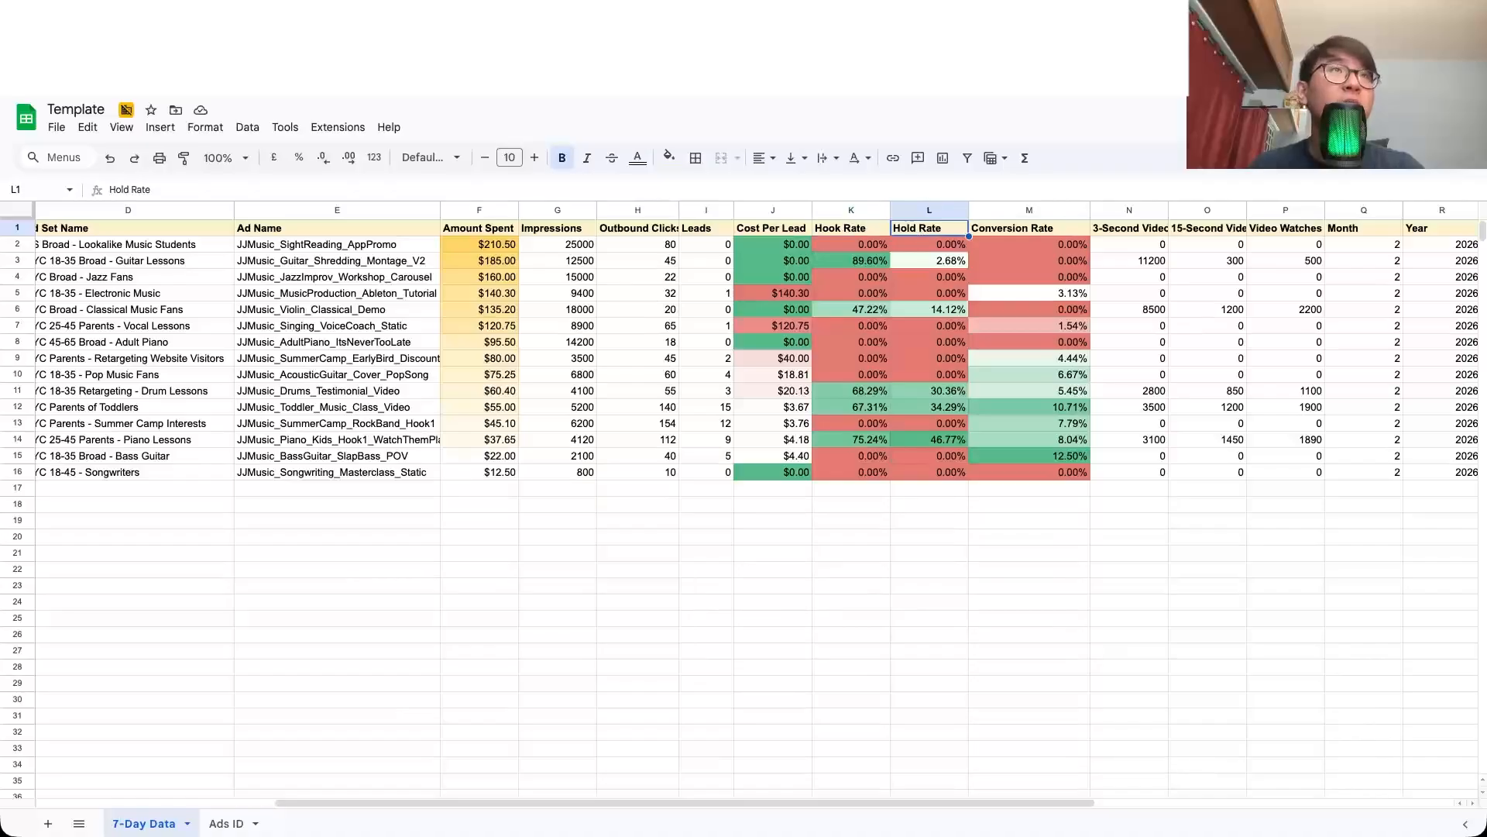
# Step: Switch to n8n and examine the Cost Per Lead, Hook Rate and Hold Rate calculations in the Splitting Out In Table Format code node
pyautogui.hotkey('ctrl', 'Tab')
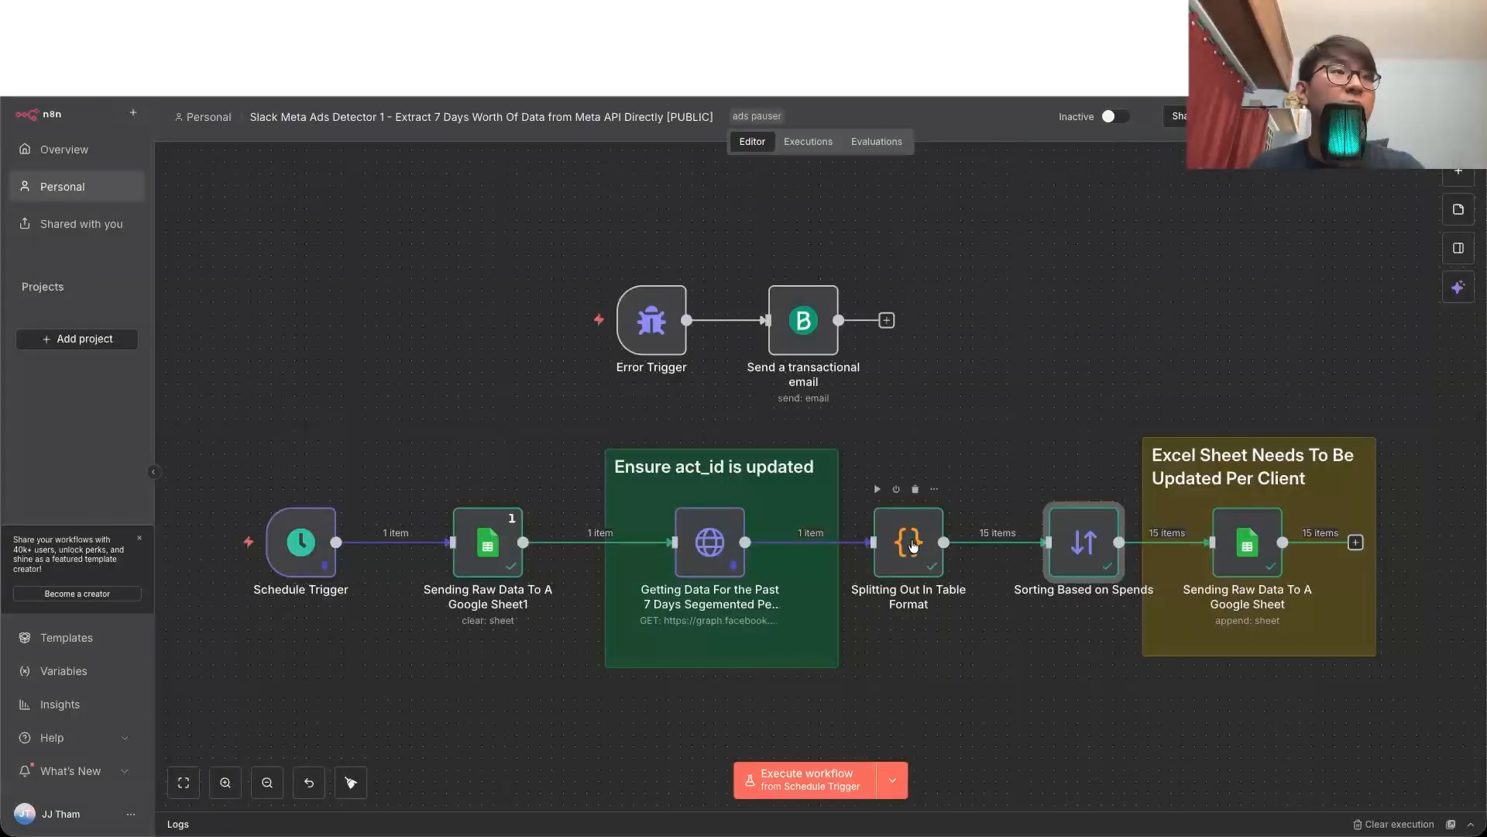
pyautogui.doubleClick(913, 546)
pyautogui.scroll(-5, 737, 500)
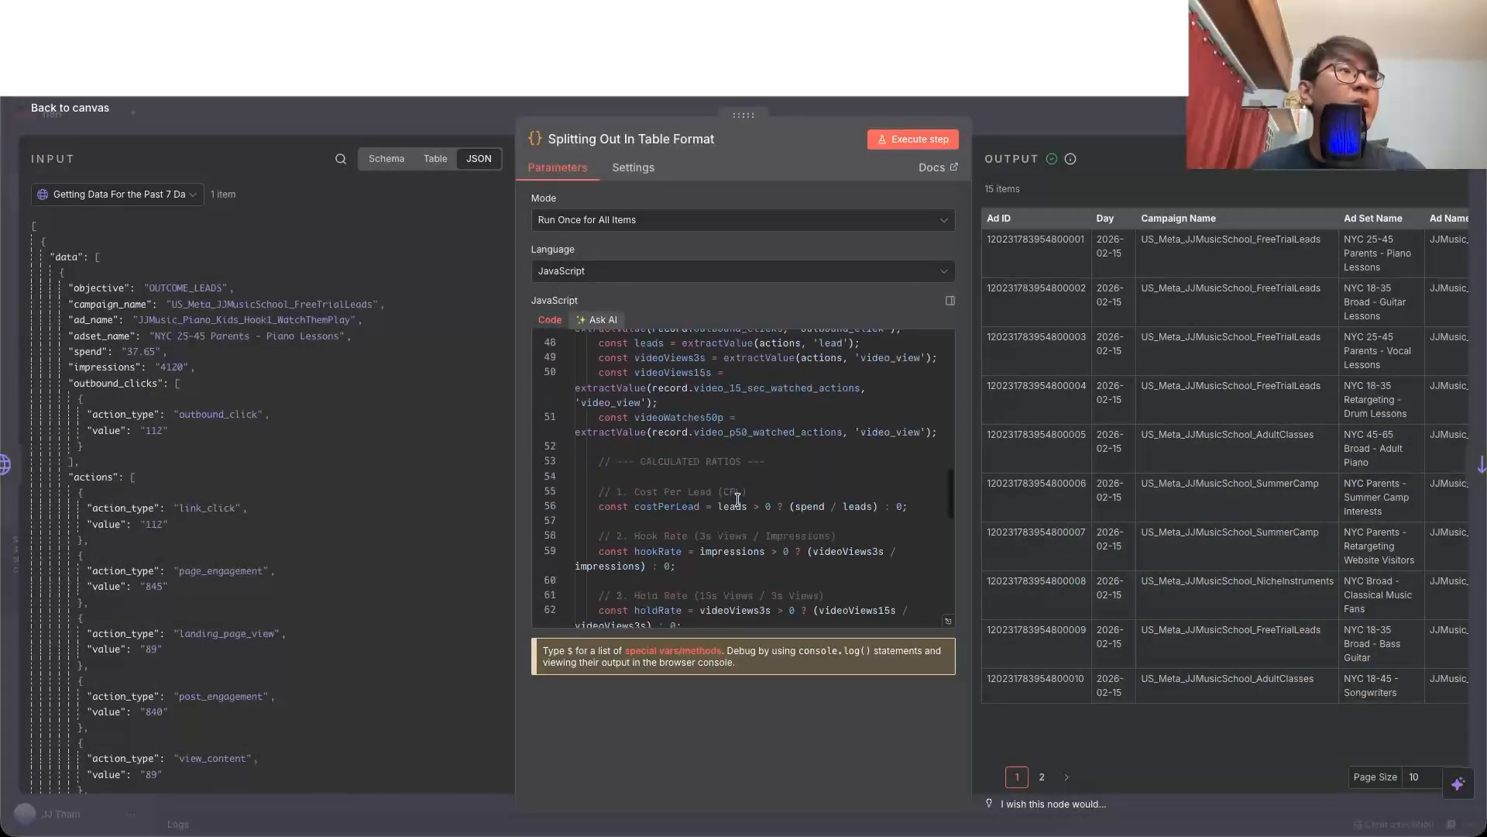
pyautogui.scroll(-2, 648, 447)
pyautogui.moveTo(654, 409); pyautogui.dragTo(734, 409)
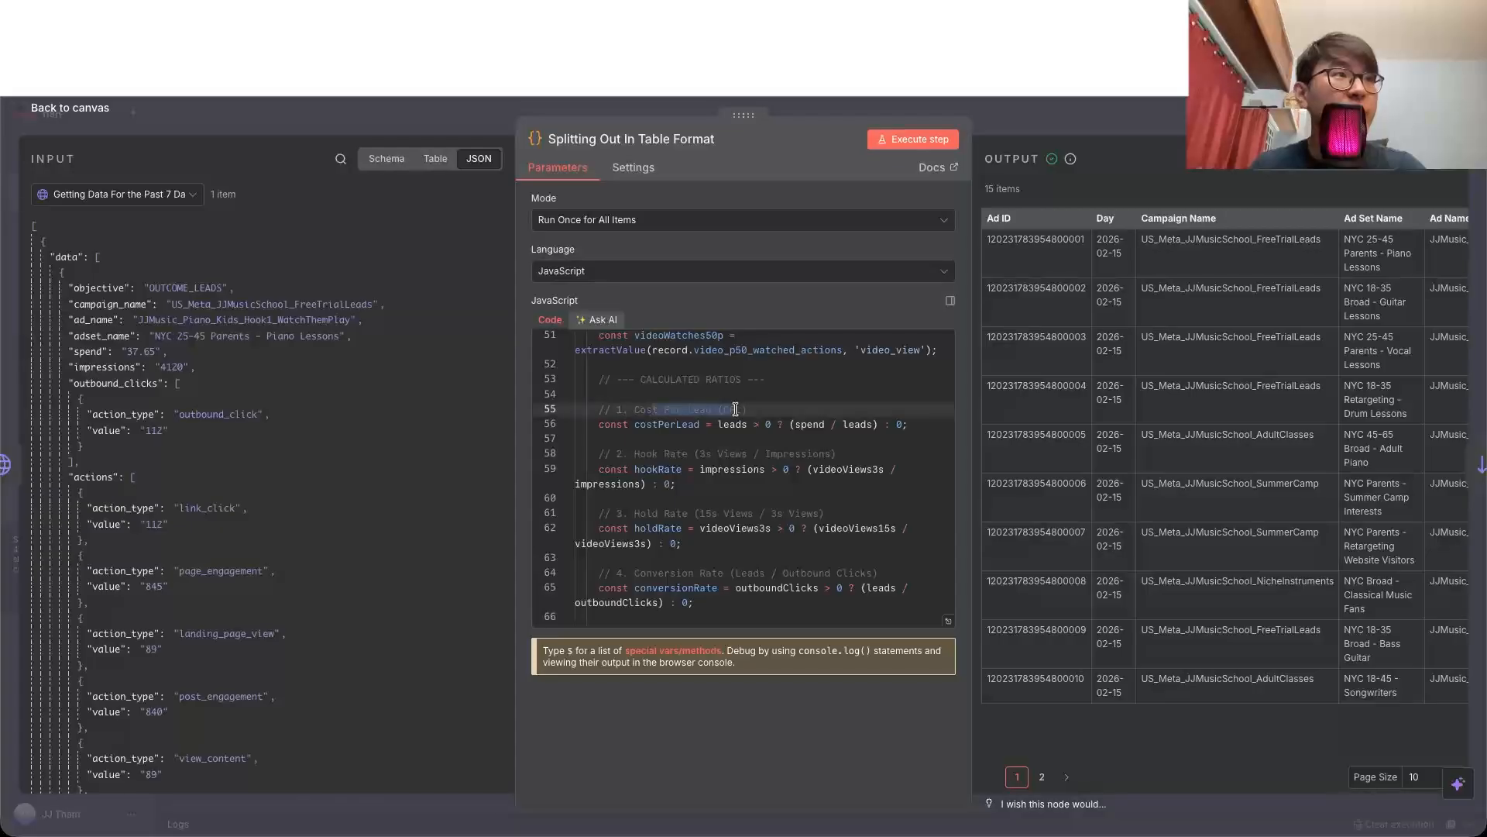
pyautogui.moveTo(637, 454); pyautogui.dragTo(736, 454)
pyautogui.moveTo(654, 513); pyautogui.dragTo(748, 511)
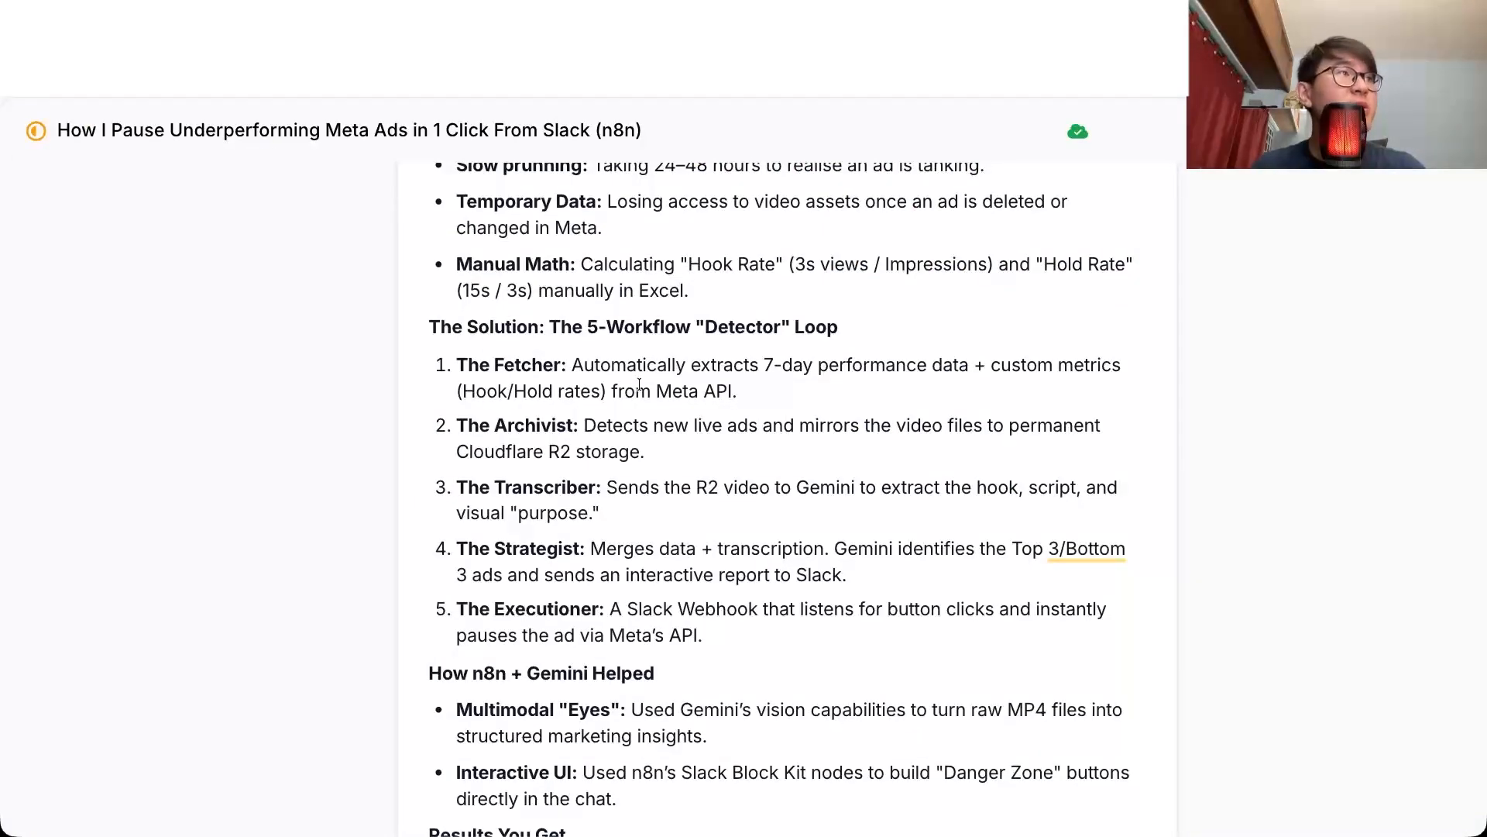
# Step: Read The Archivist item in the outline and examine the Getting LIVE Ads in The Campaign node's URL, filtering parameter and output
pyautogui.doubleClick(631, 426)
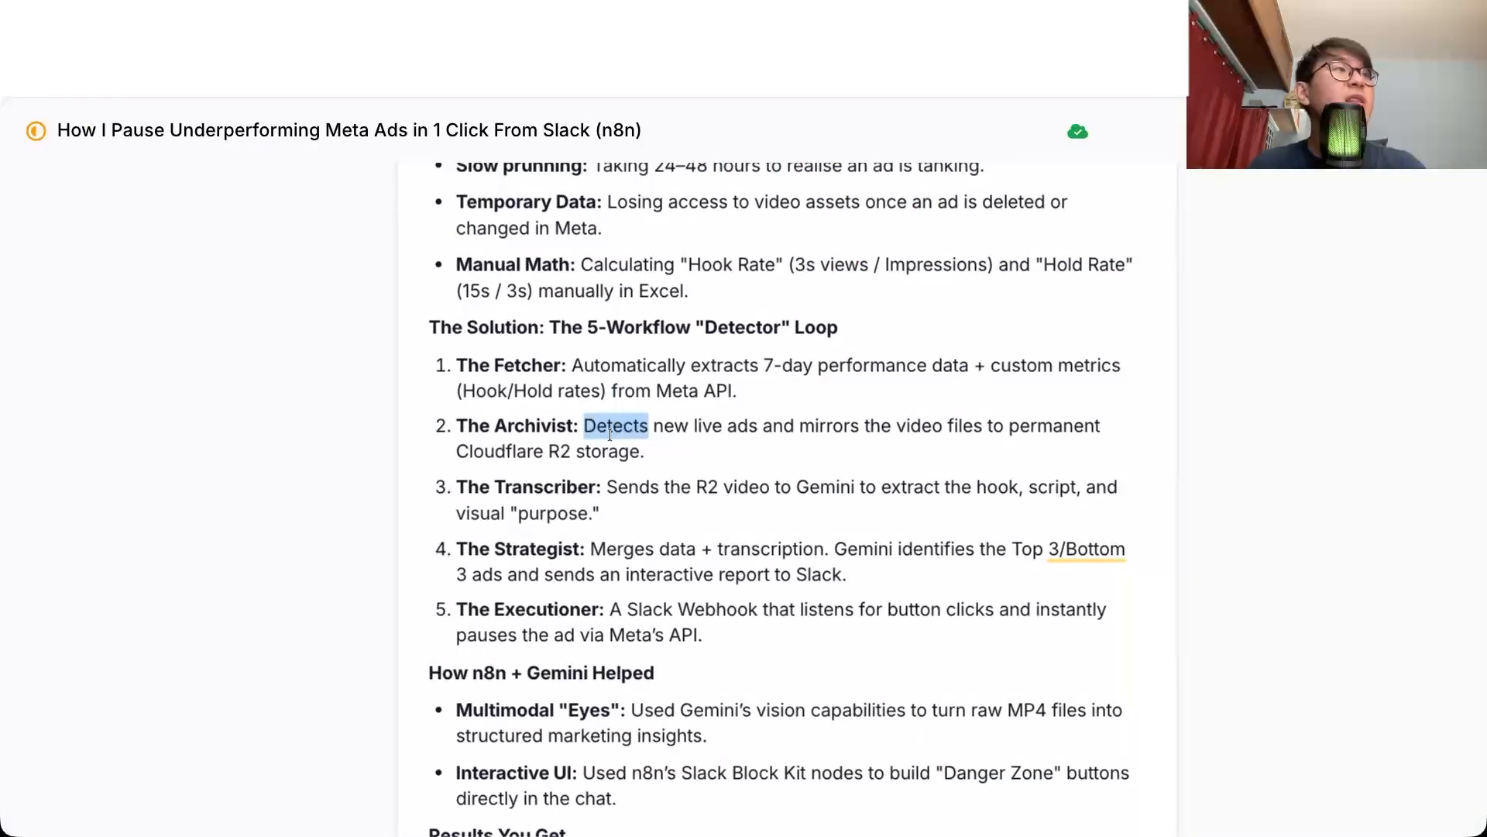
pyautogui.click(645, 452)
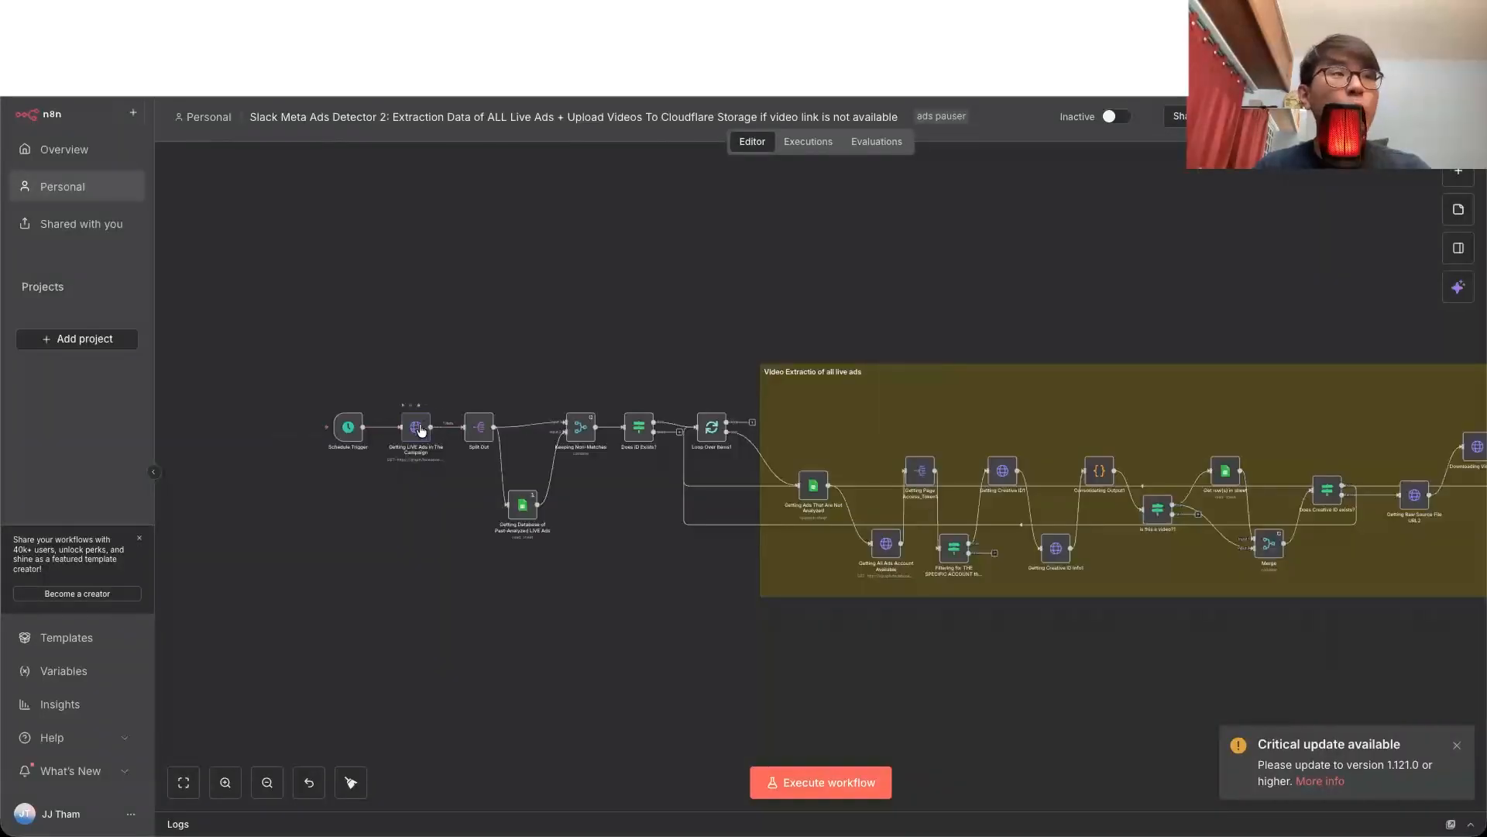
pyautogui.doubleClick(418, 429)
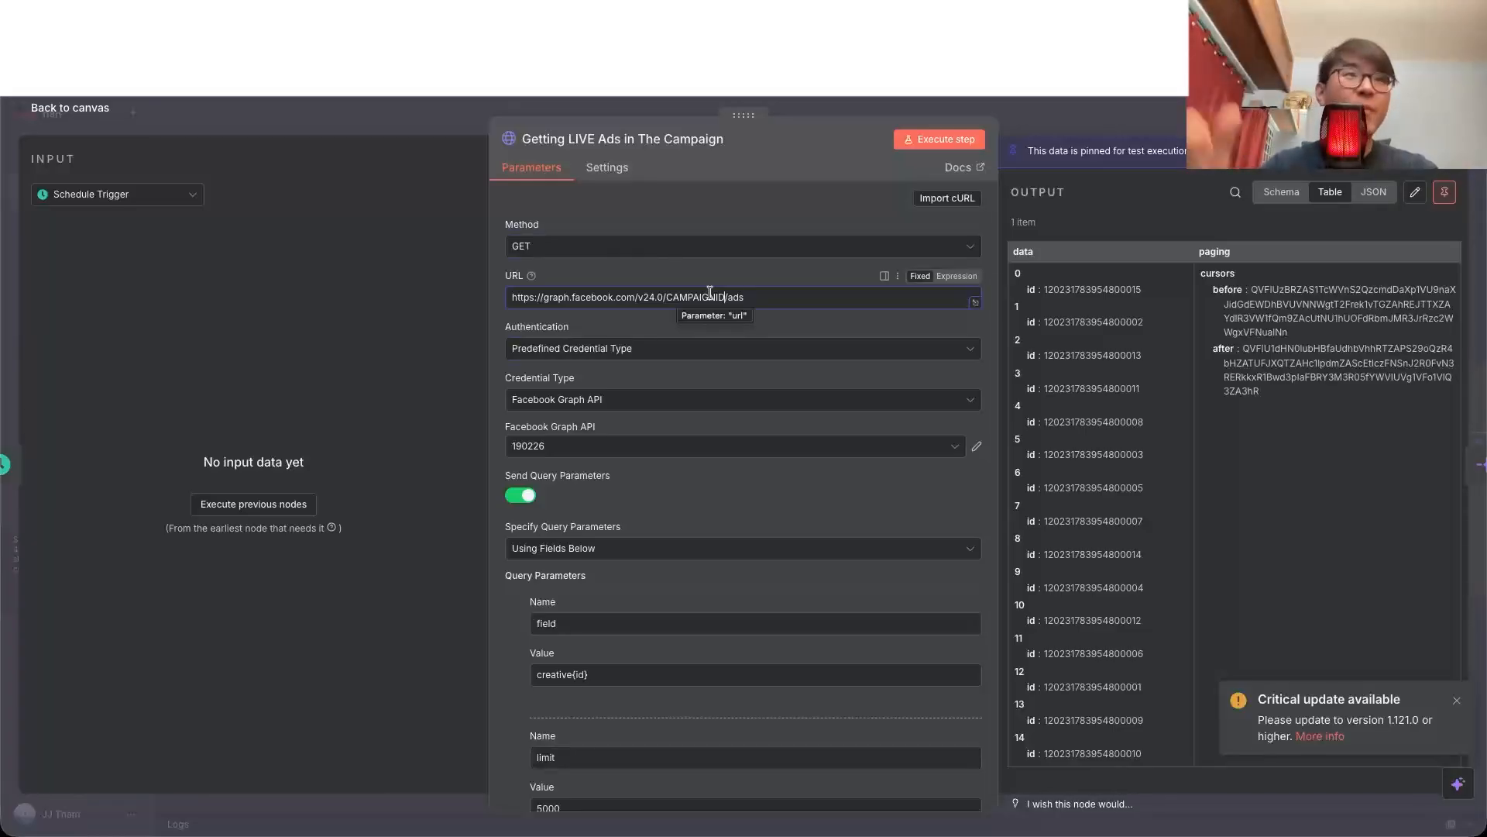
pyautogui.scroll(-1, 737, 398)
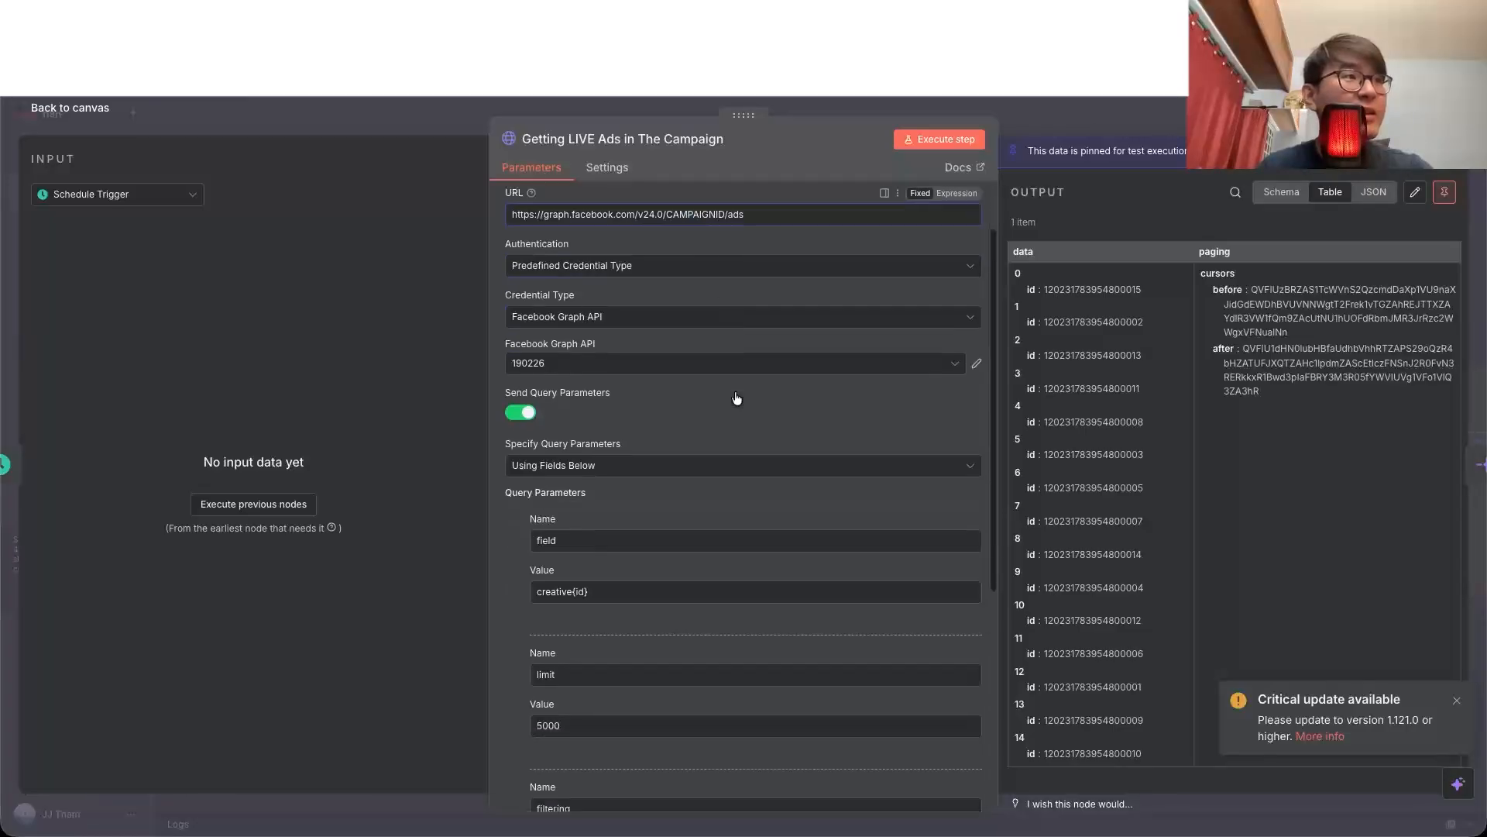
pyautogui.scroll(-5, 737, 399)
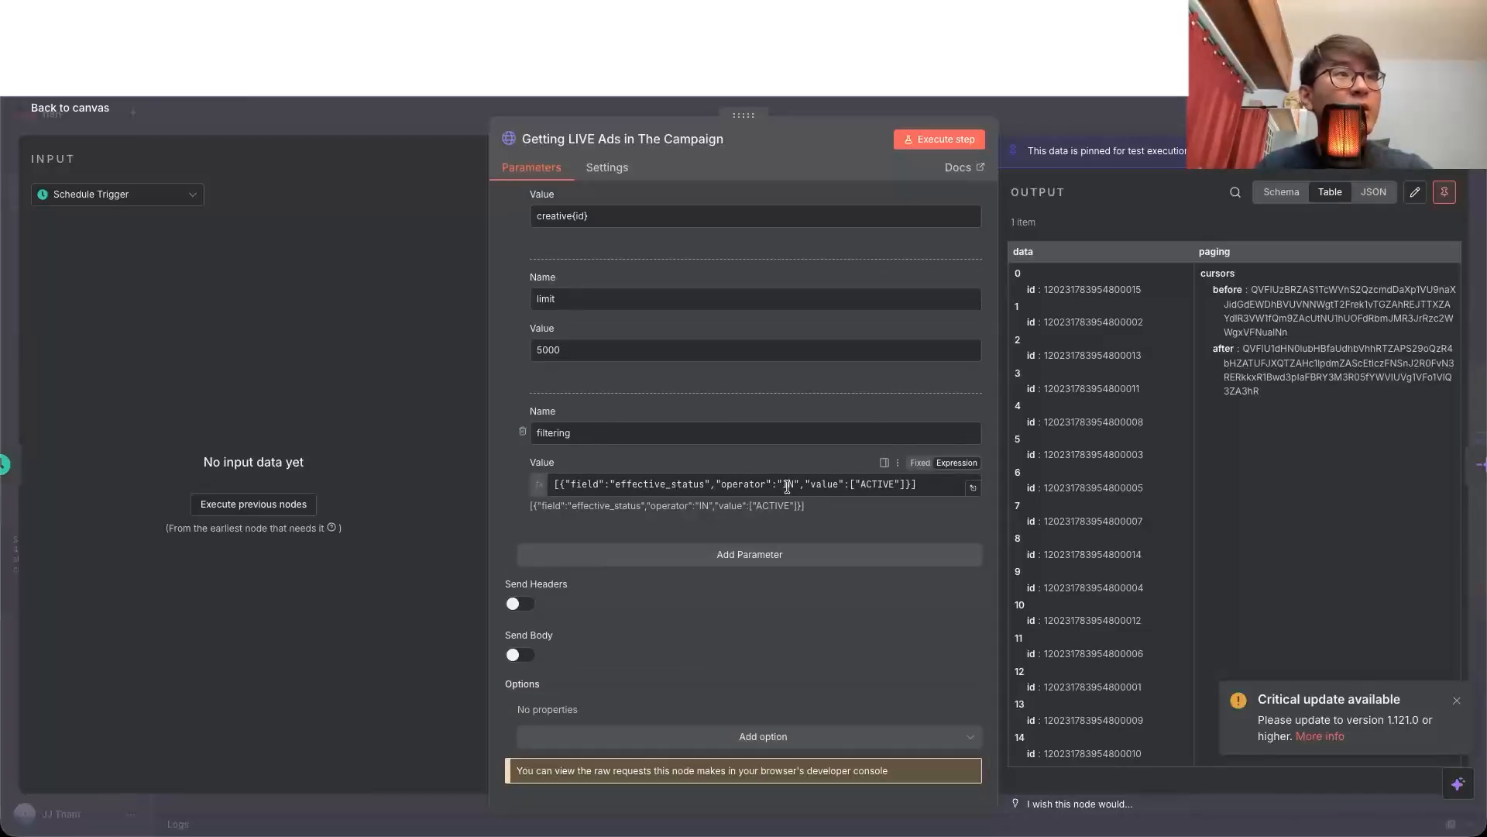
pyautogui.click(860, 485)
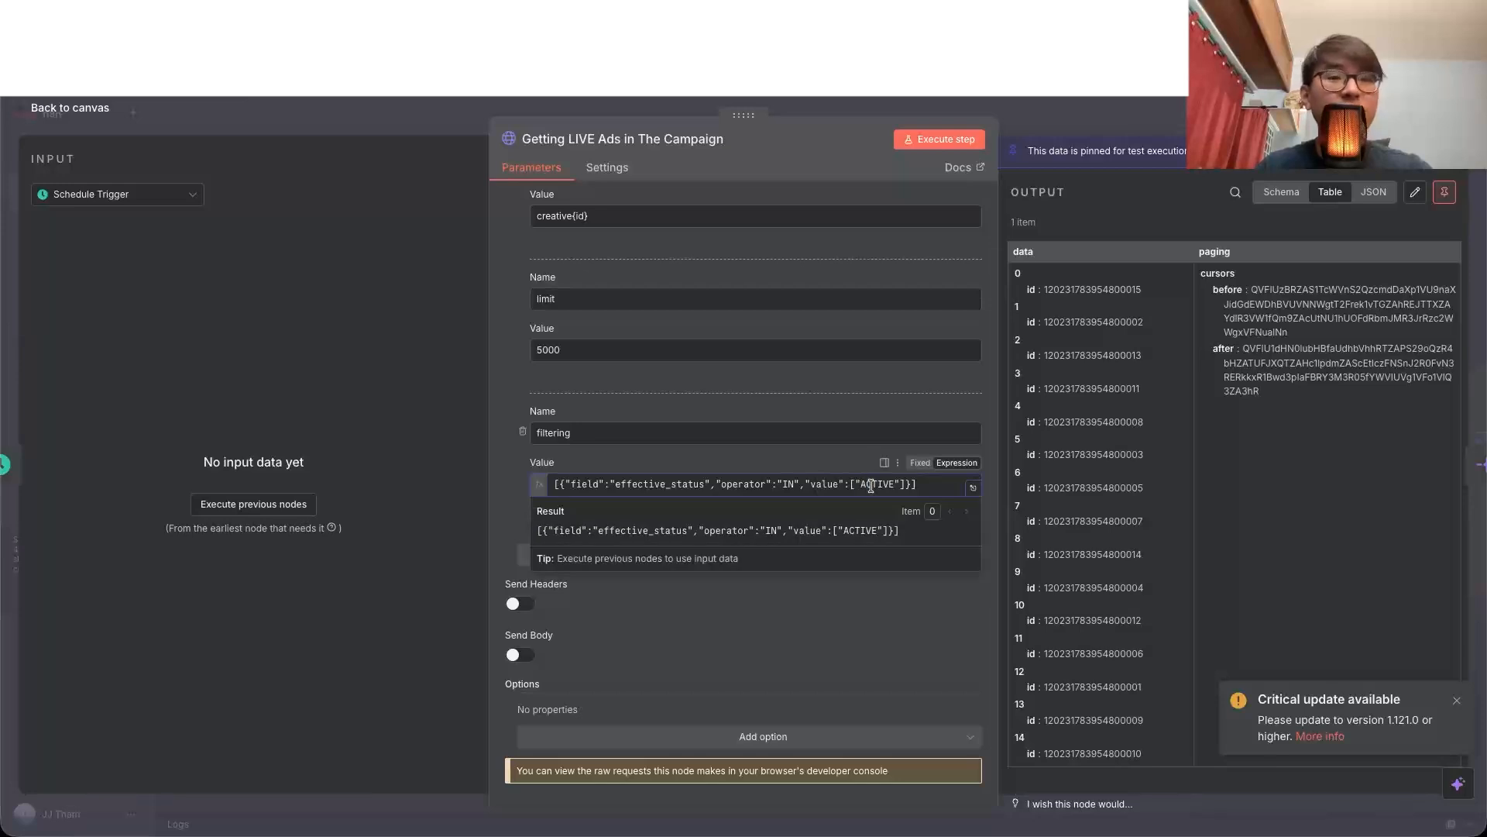
pyautogui.click(1109, 430)
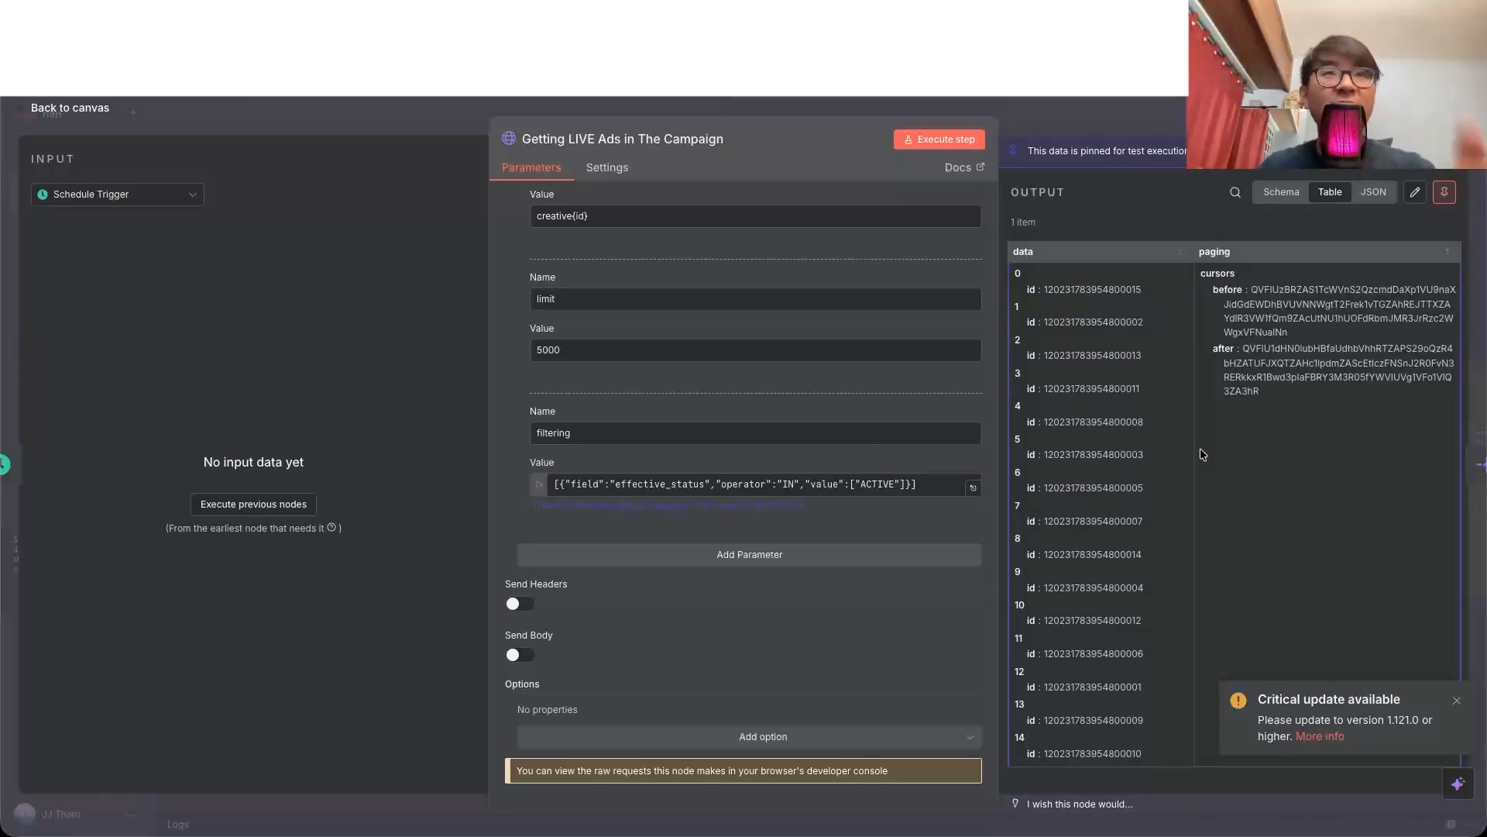
pyautogui.press('Escape')
# Step: Open the Split Out node, increase its output page size to show every ad ID, and return to the canvas
pyautogui.doubleClick(570, 457)
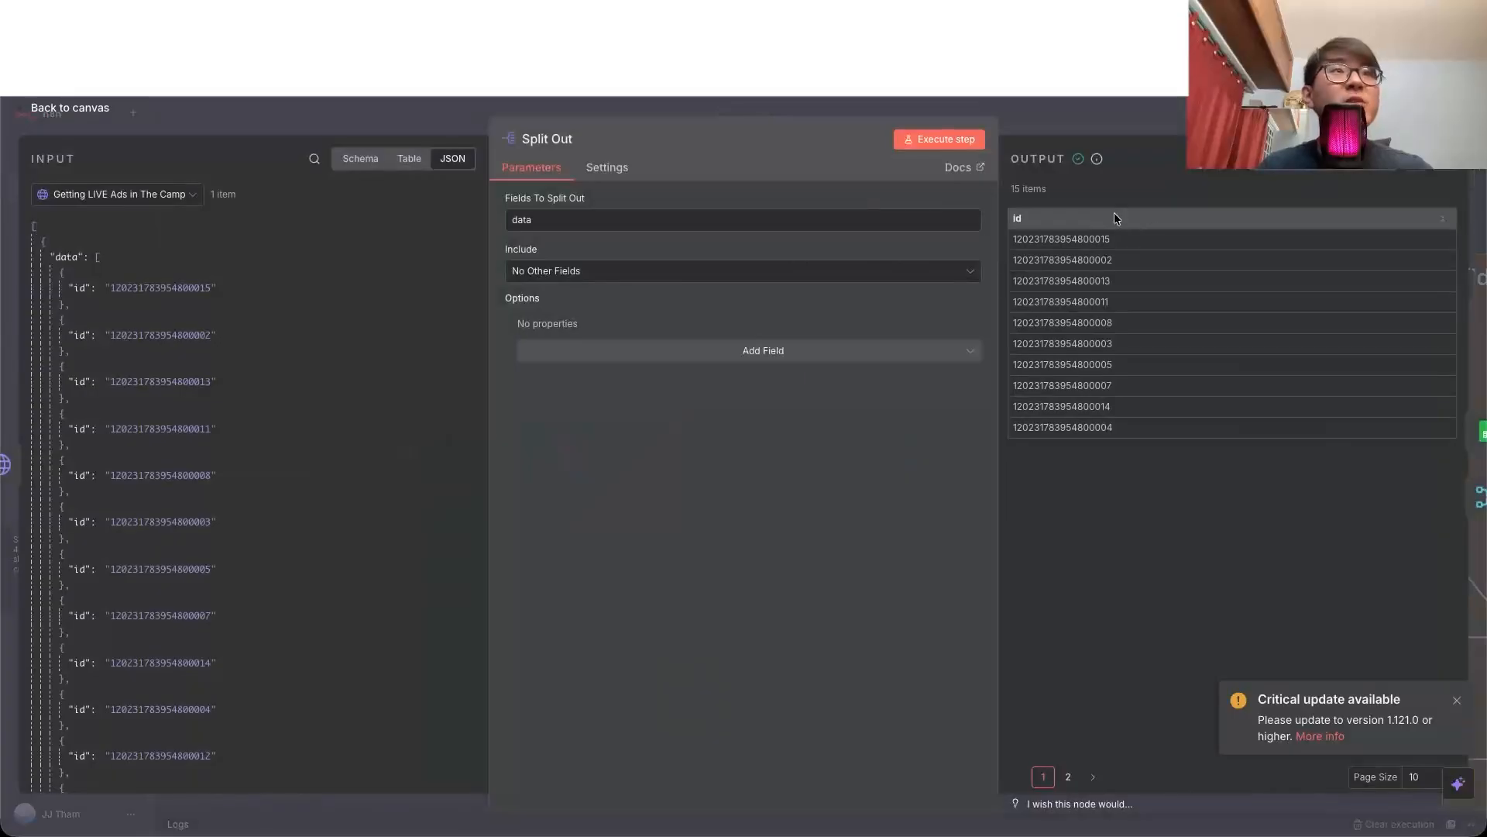
pyautogui.click(1420, 782)
pyautogui.click(1426, 746)
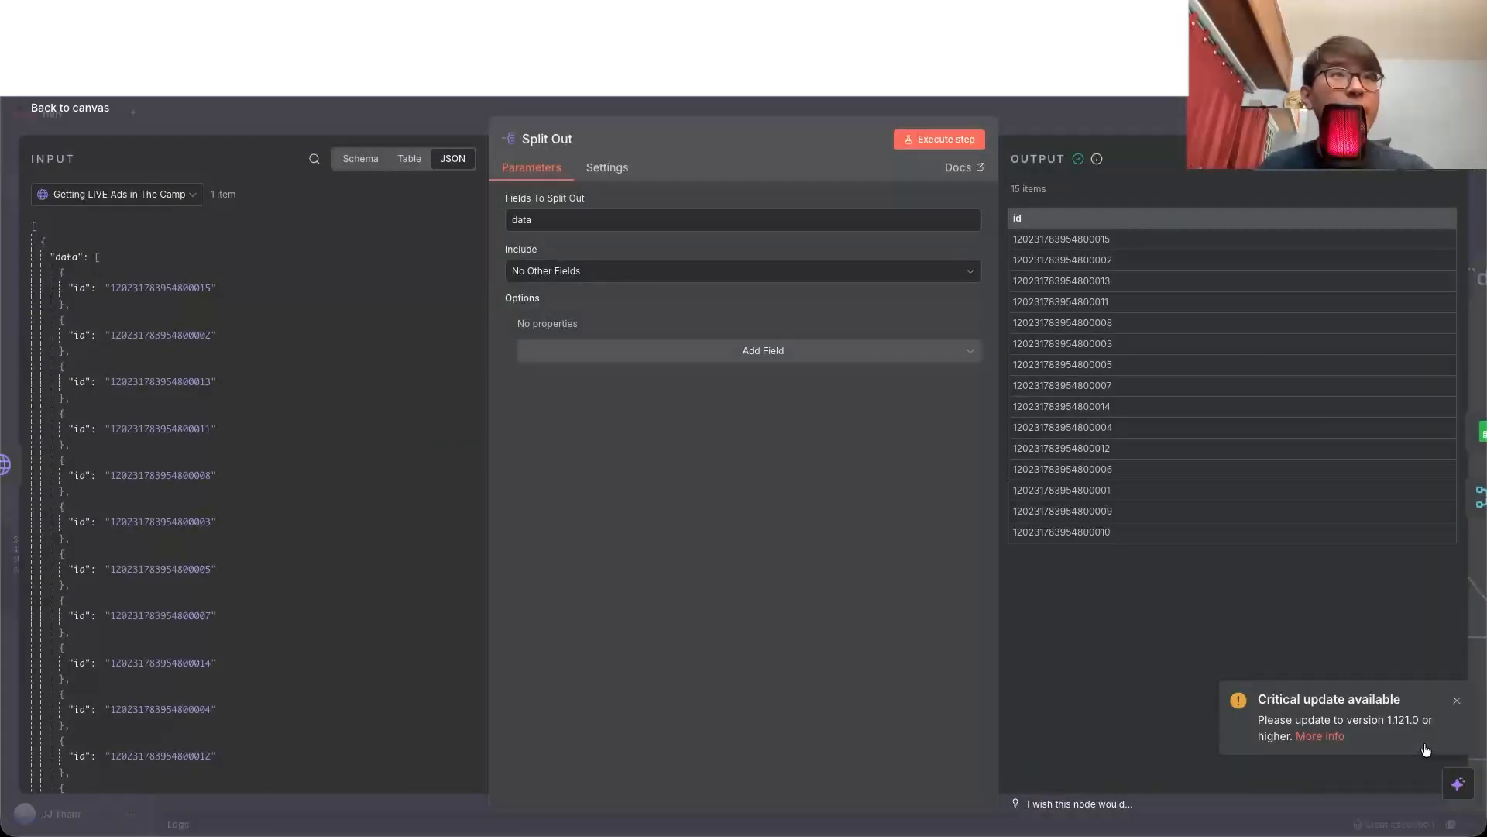
pyautogui.press('Escape')
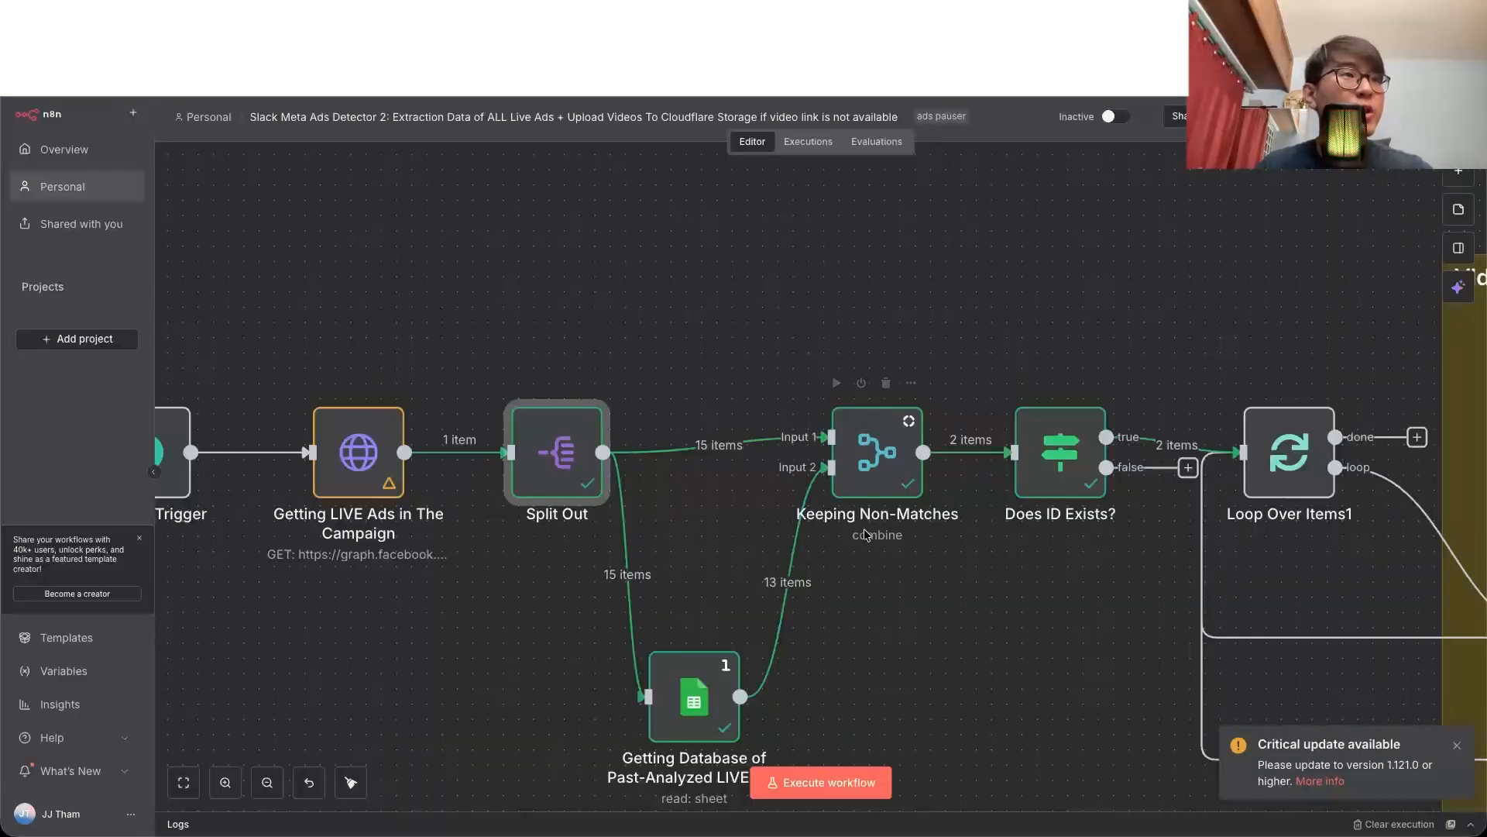
# Step: Review the Ads ID sheet in the Template spreadsheet as the database of past-analyzed ads
pyautogui.scroll(-1, 728, 686)
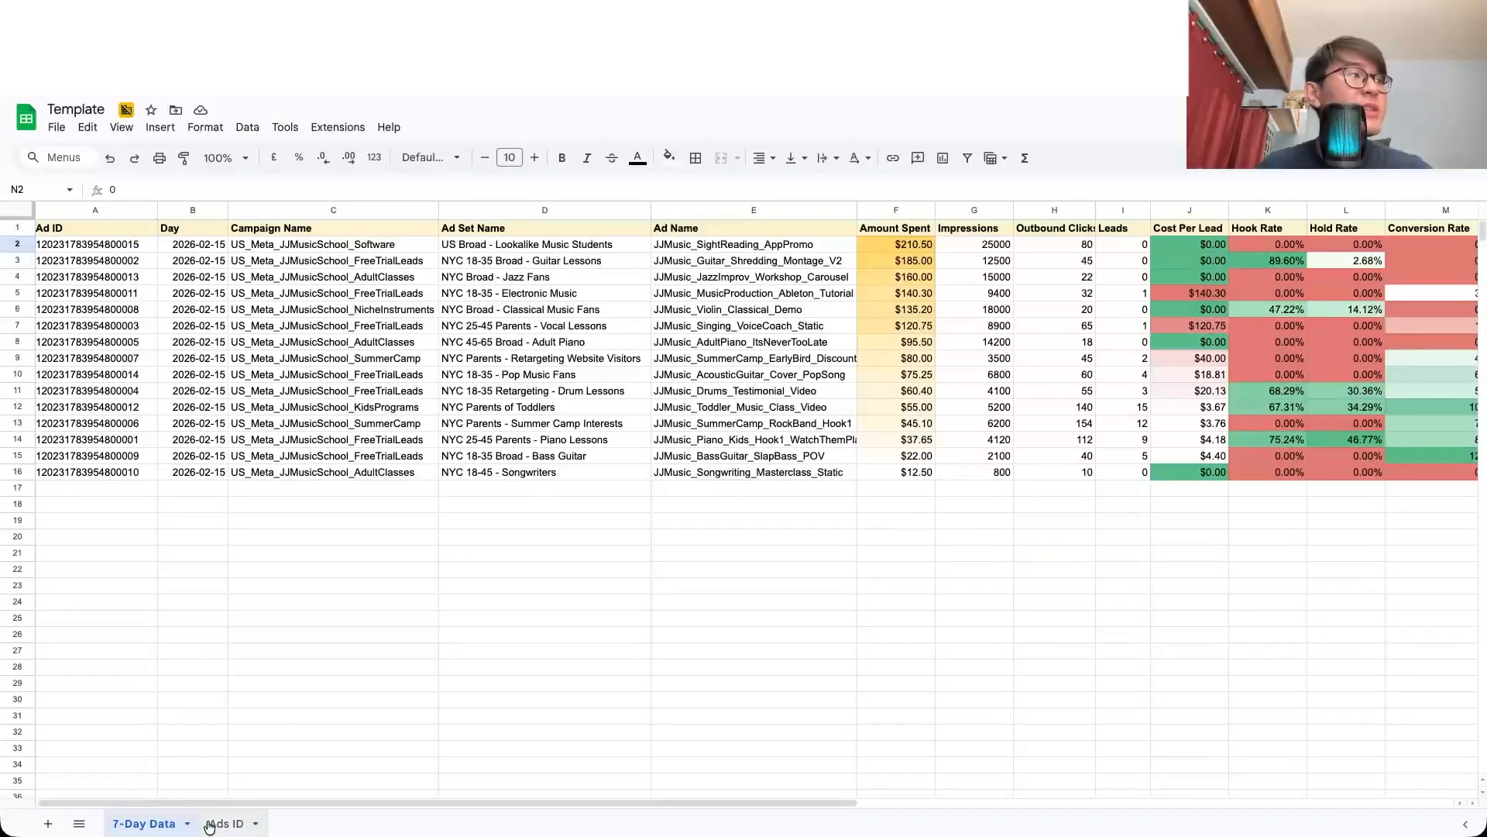
pyautogui.click(217, 823)
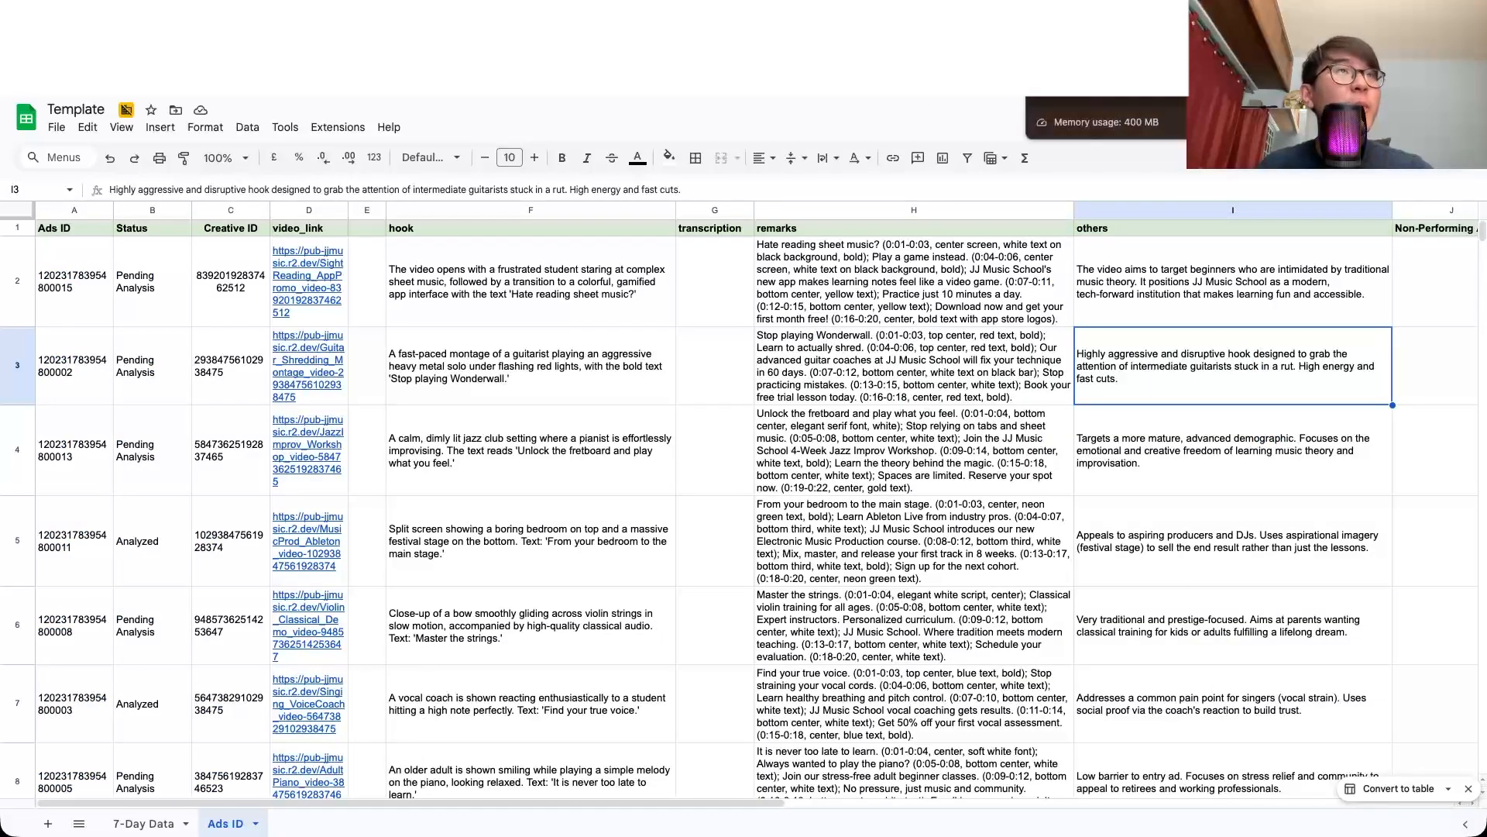
pyautogui.click(488, 46)
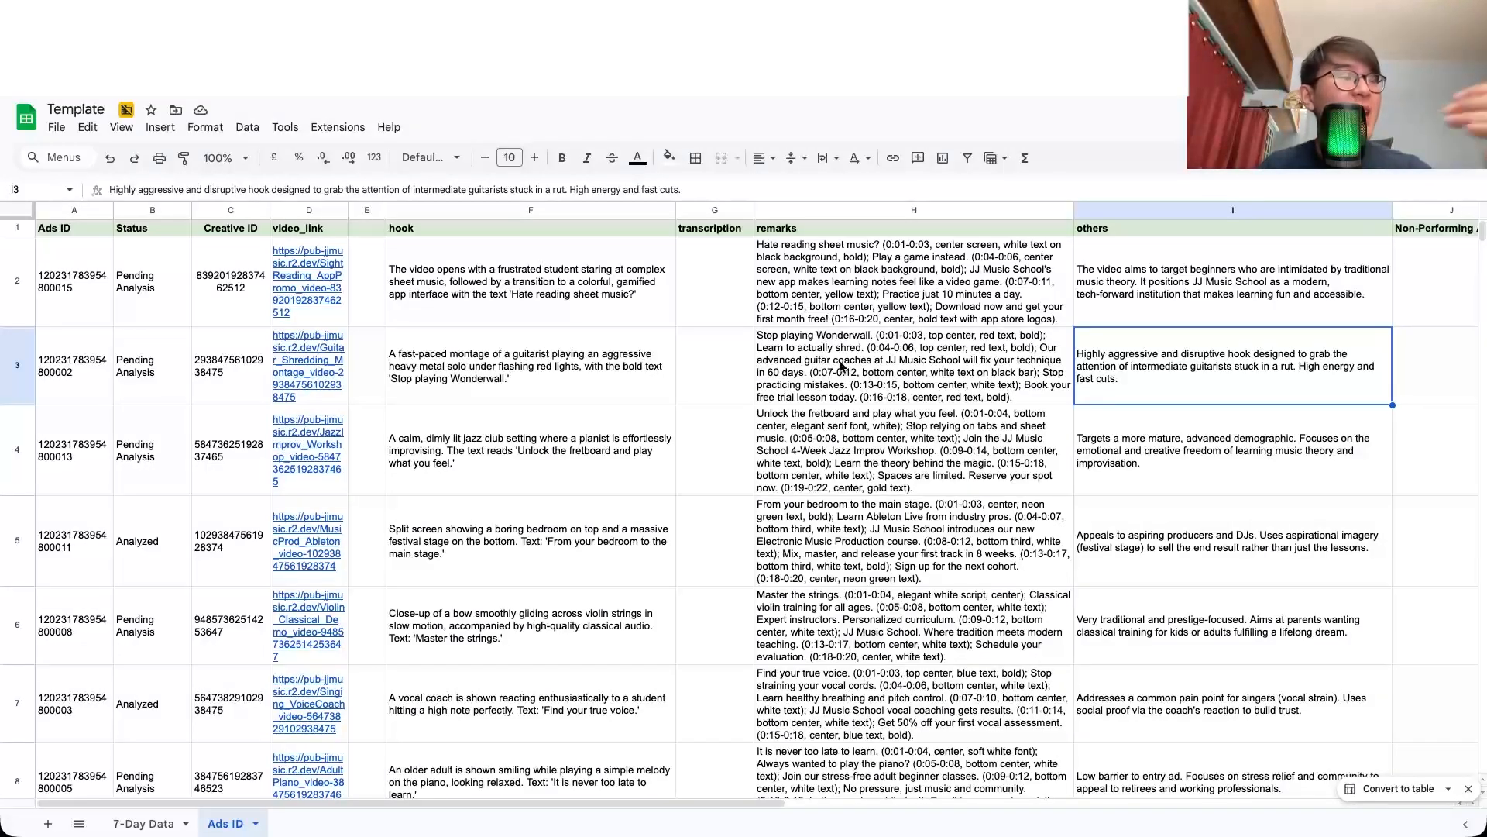
pyautogui.scroll(-1, 468, 432)
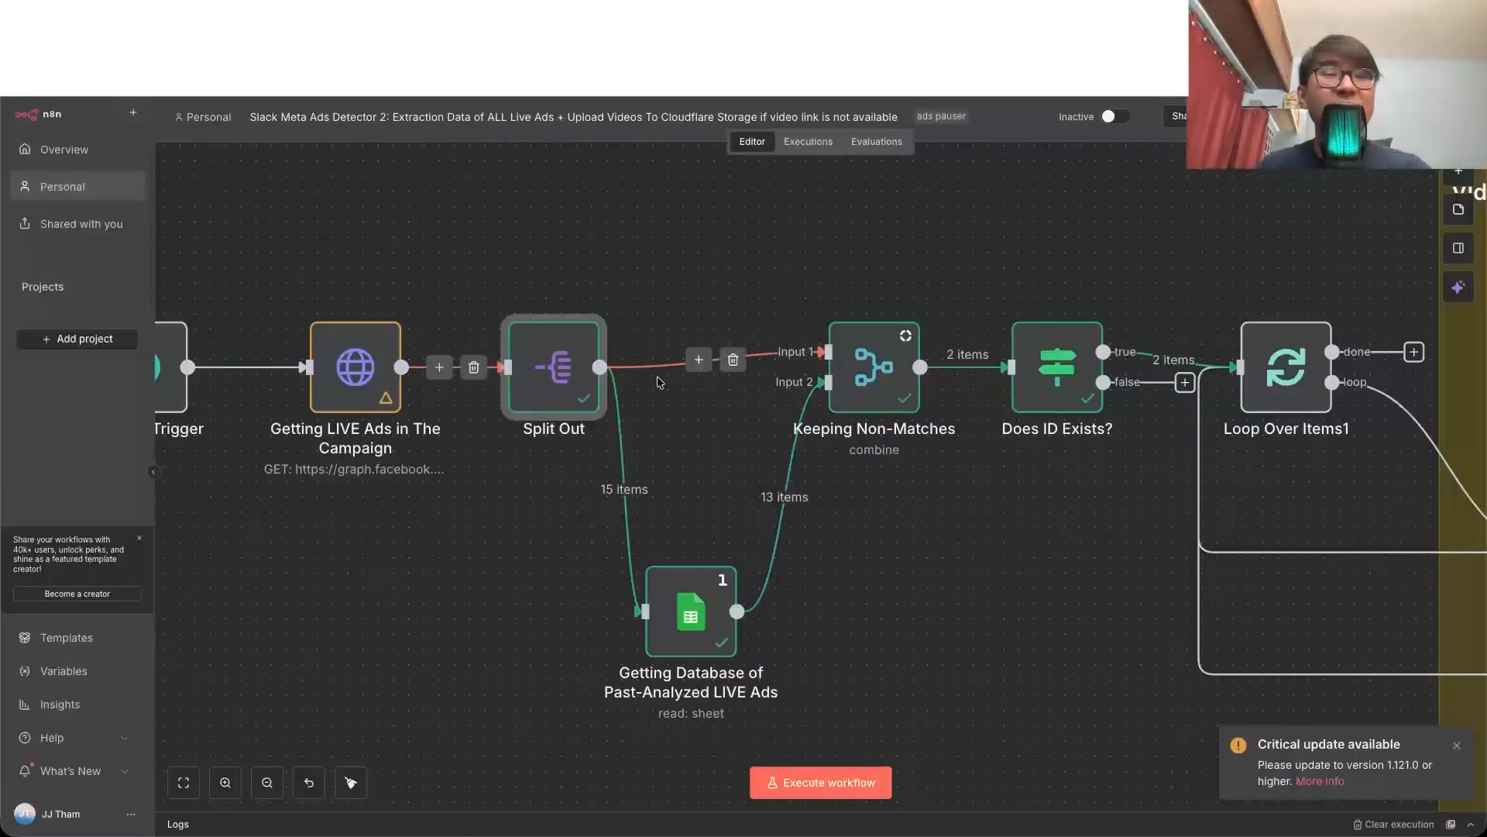
# Step: Examine the Keeping Non-Matches node's matching fields and output, and trace its connections on the canvas towards Loop Over Items1
pyautogui.doubleClick(891, 380)
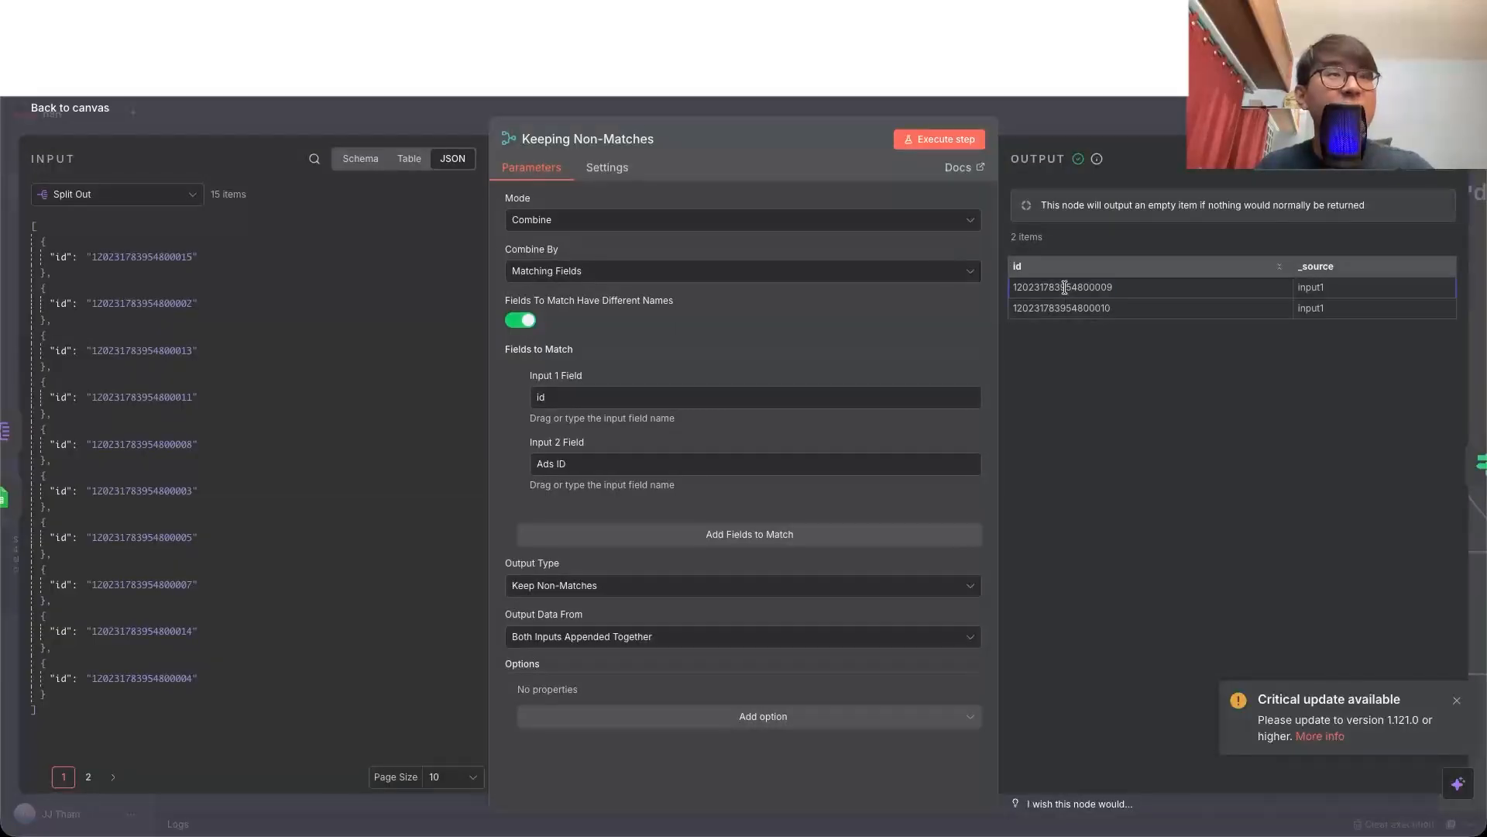
pyautogui.click(96, 119)
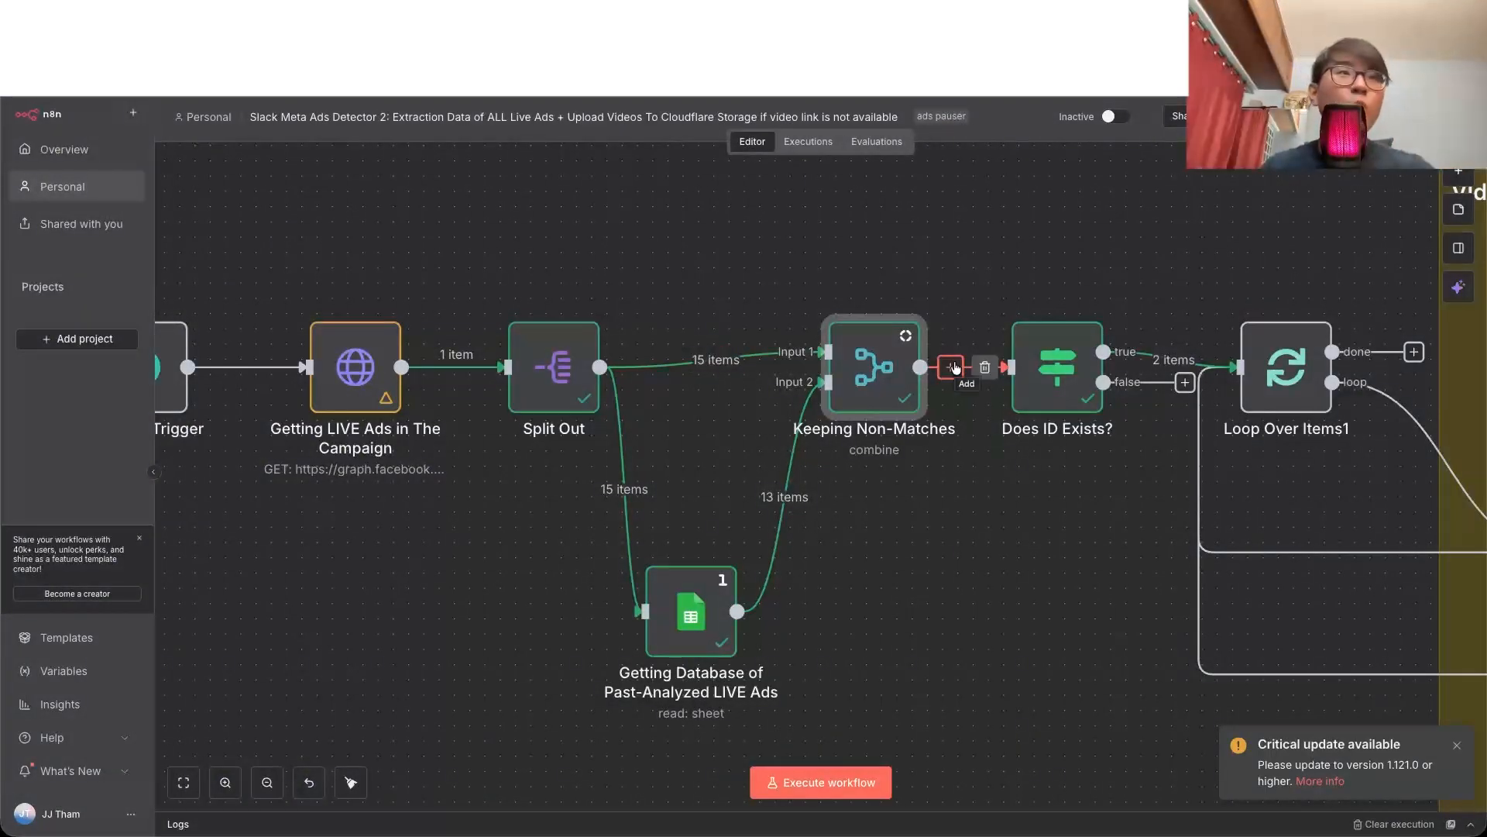
pyautogui.hscroll(10, 956, 367)
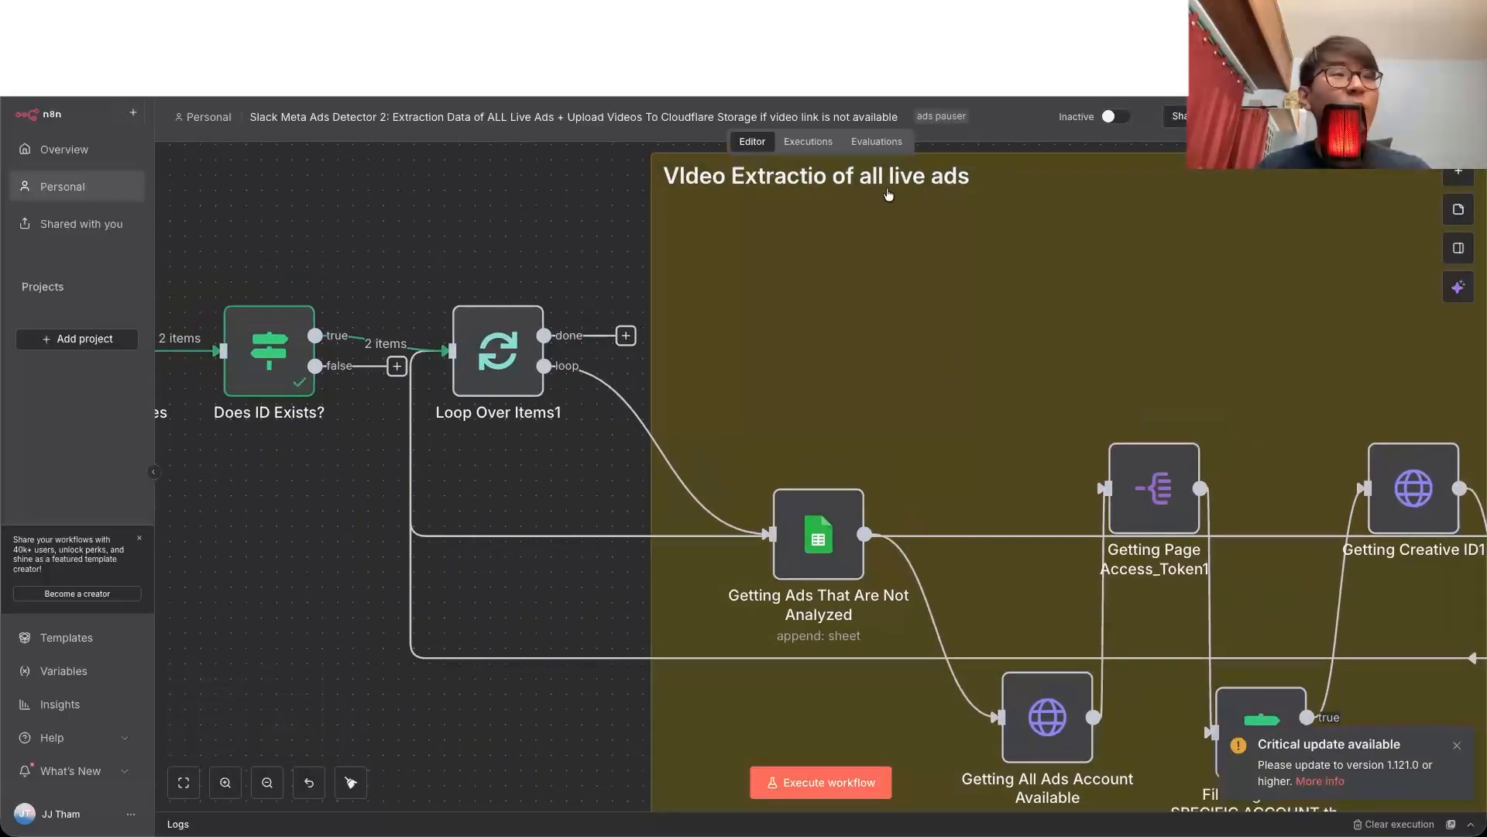
pyautogui.hscroll(-5, 756, 303)
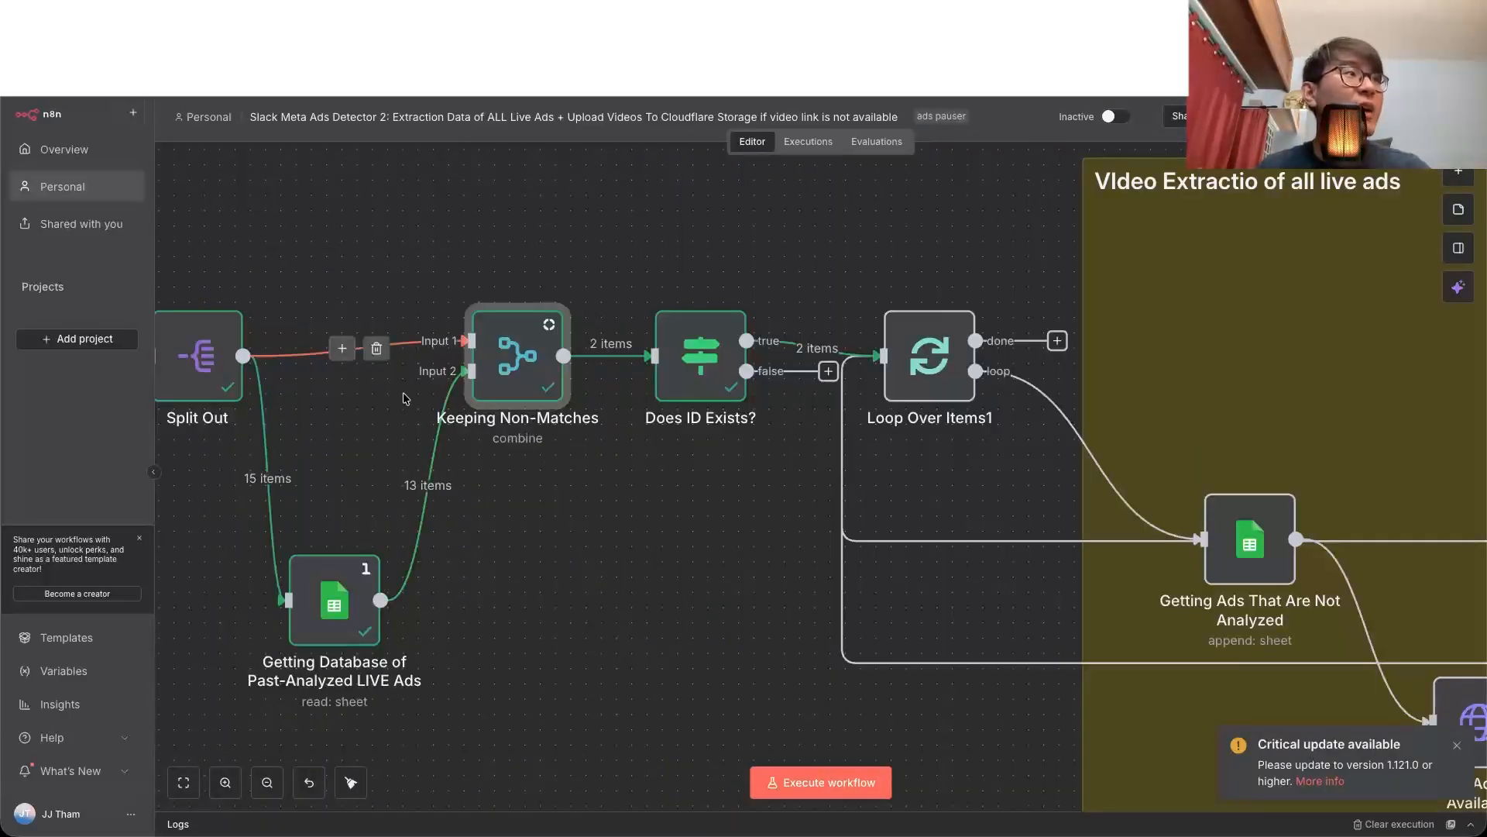
pyautogui.moveTo(430, 457)
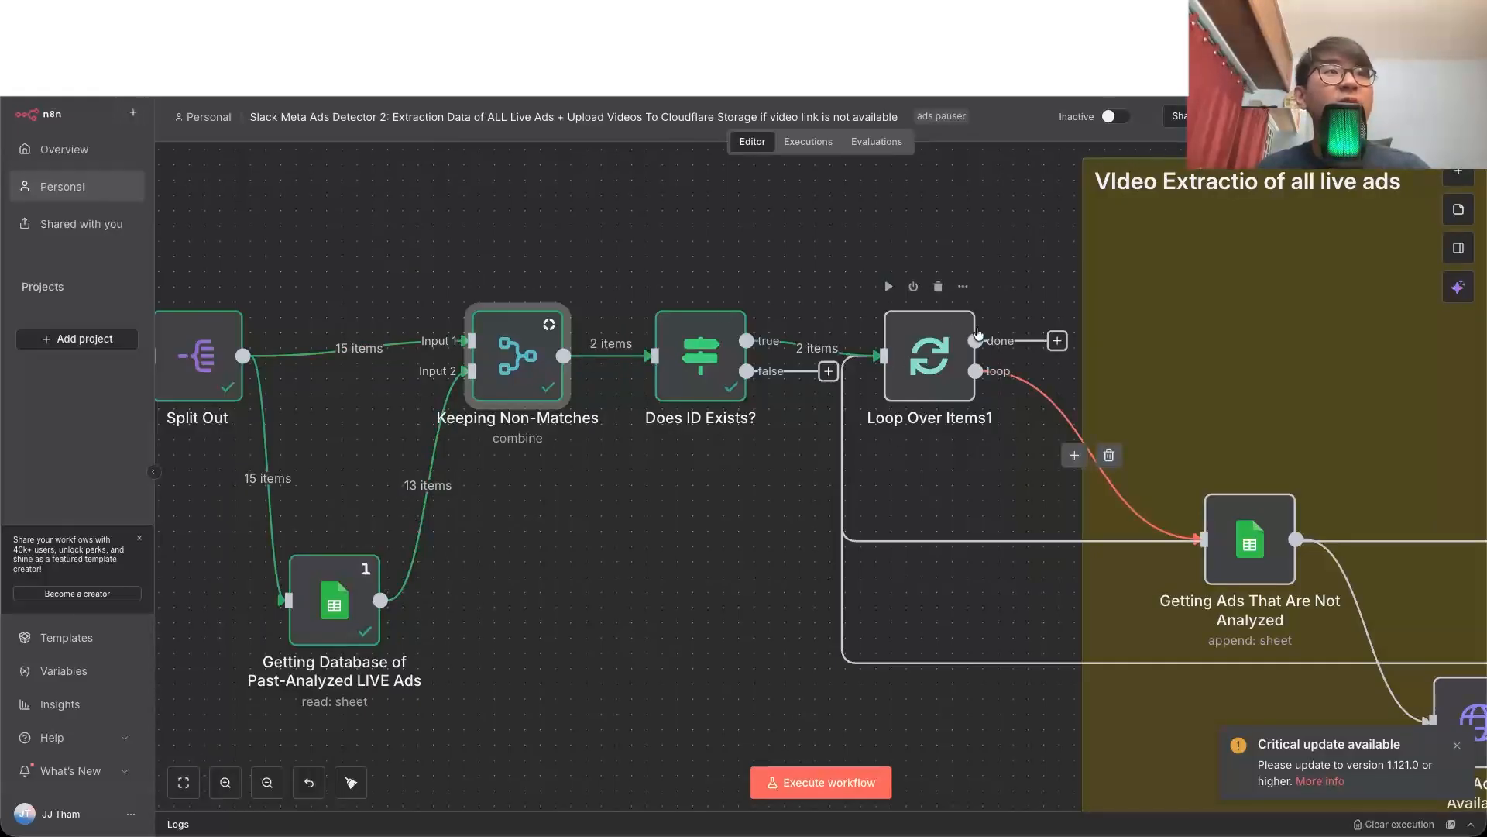
# Step: Open the Getting Ads That Are Not Analyzed node and examine the column values it appends to the Ads ID sheet
pyautogui.hscroll(3, 933, 310)
pyautogui.scroll(-1, 933, 310)
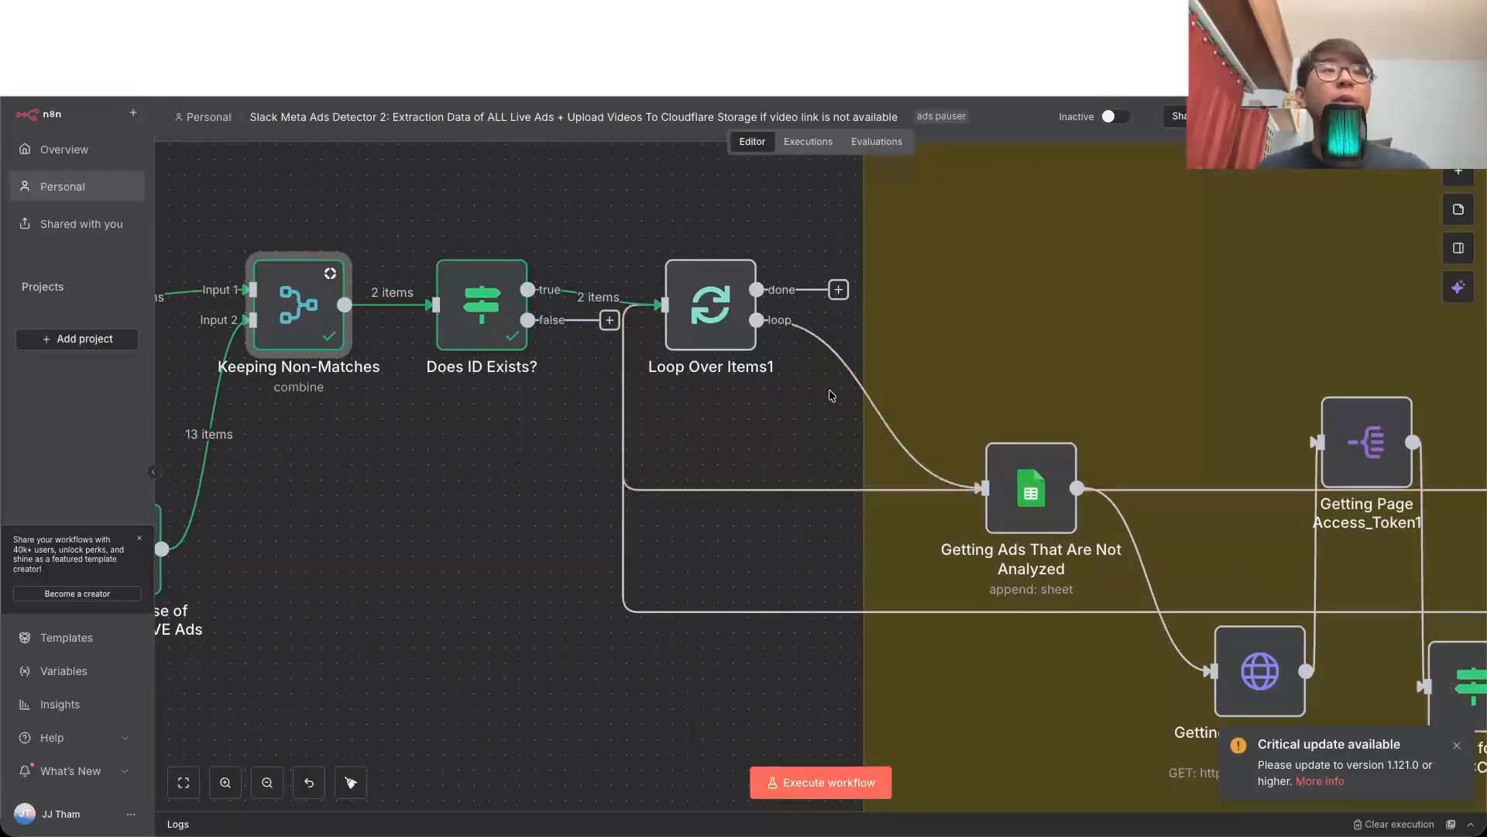
pyautogui.hscroll(2, 814, 426)
pyautogui.doubleClick(873, 497)
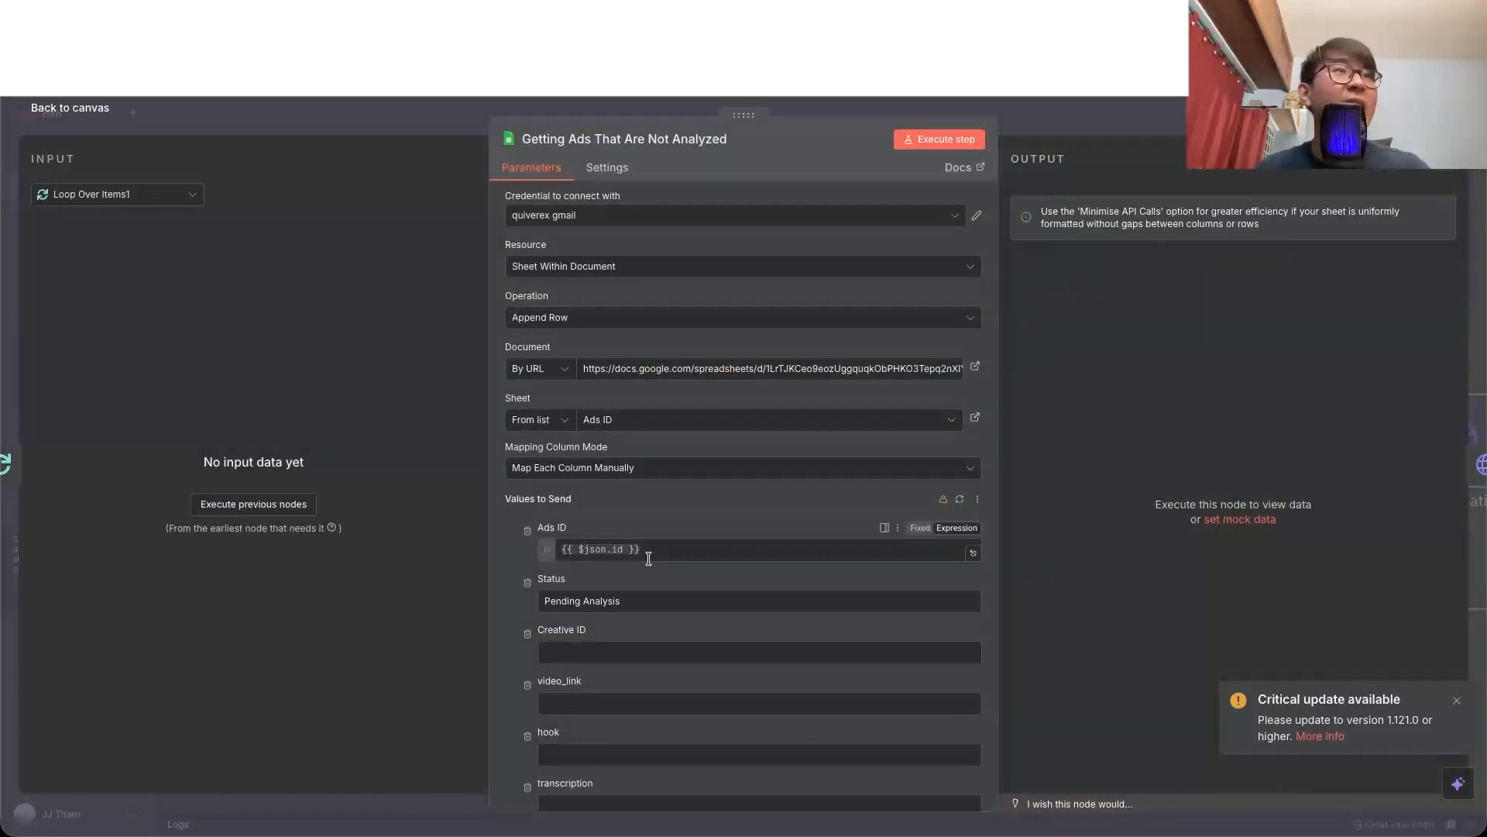
pyautogui.scroll(-3, 648, 558)
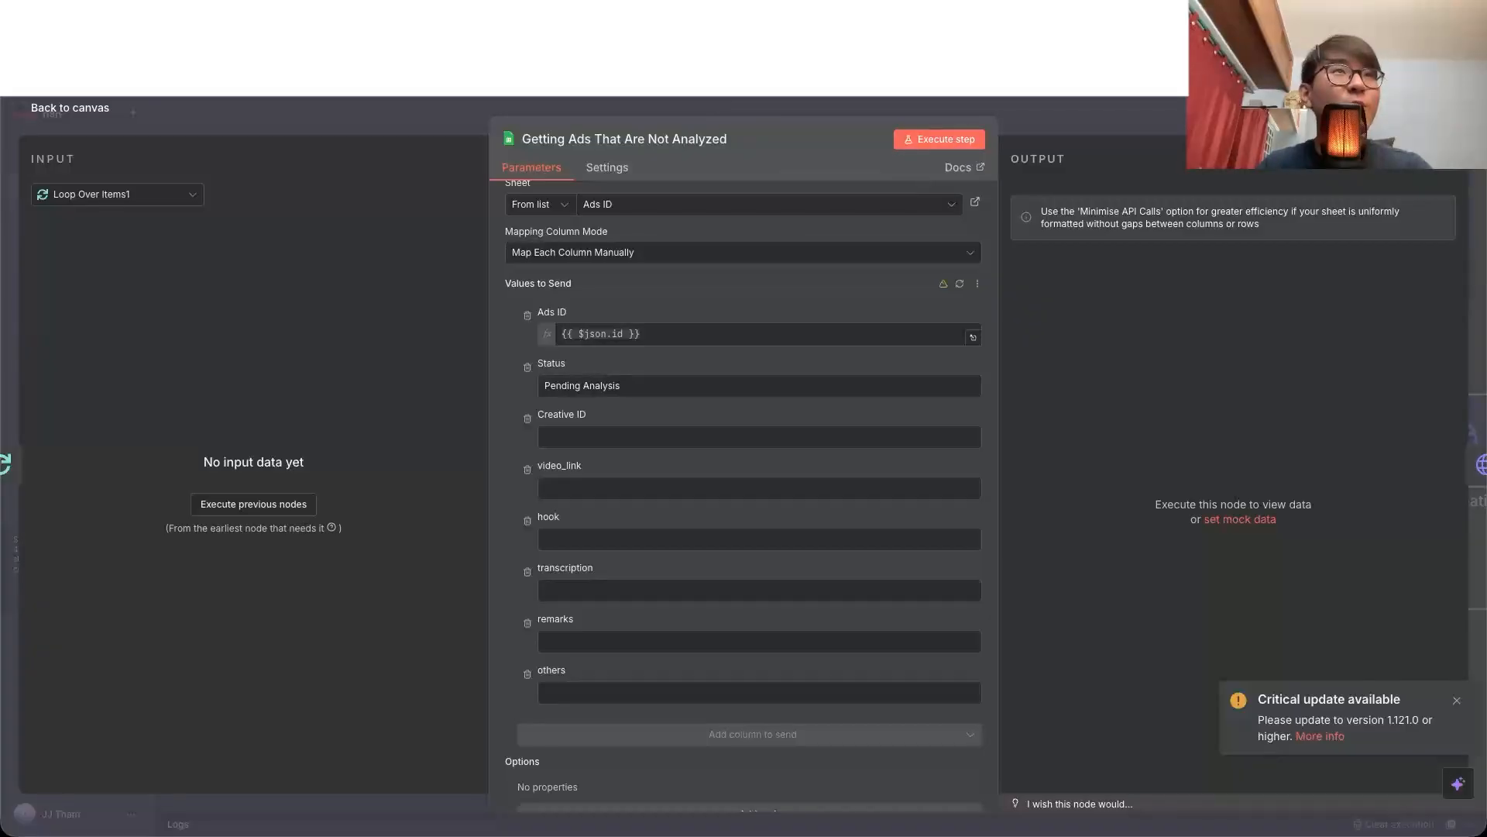
pyautogui.hotkey('ctrl', 'Tab')
pyautogui.scroll(-11, 504, 465)
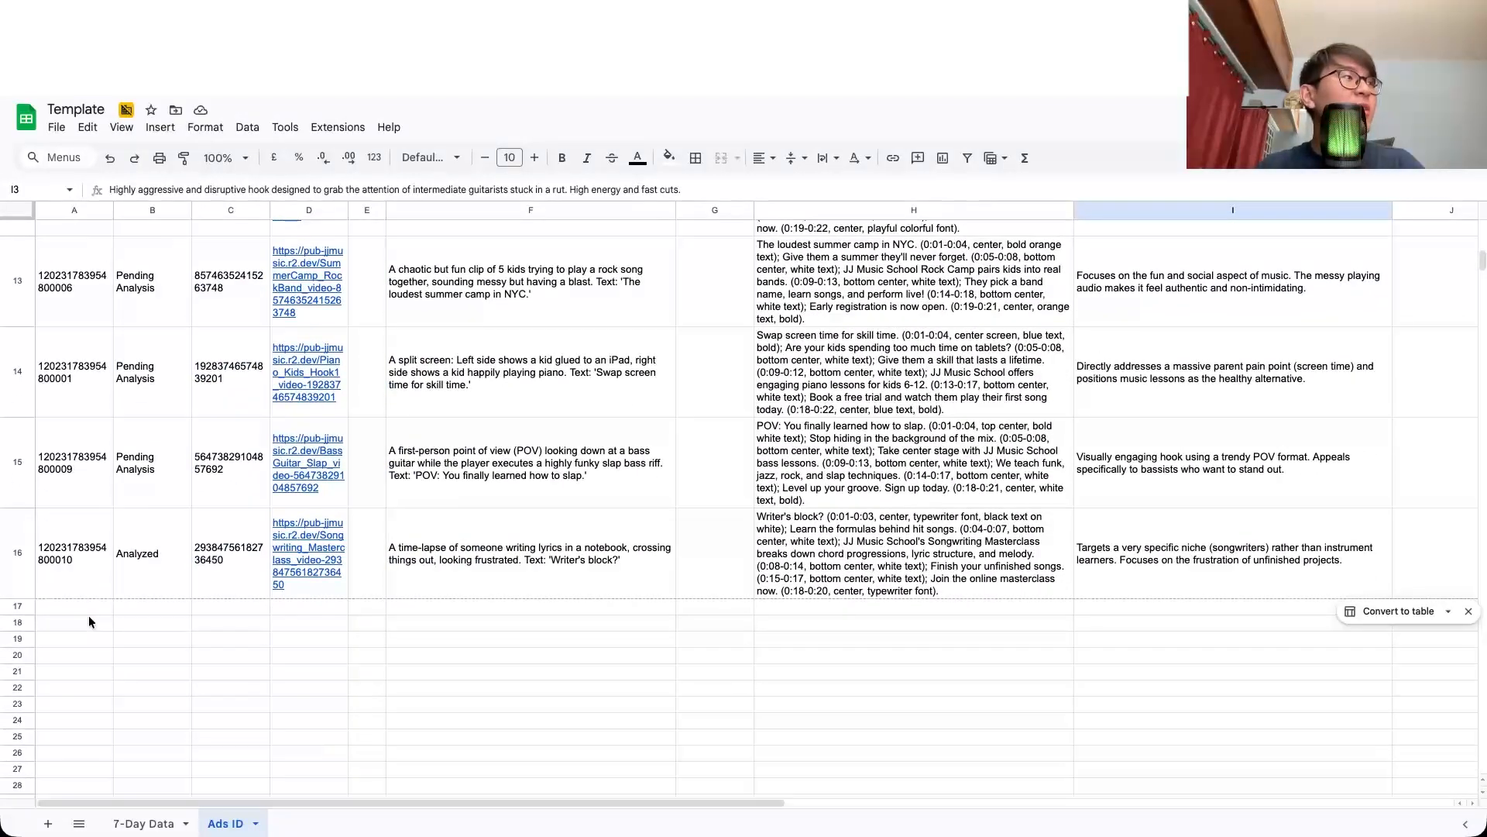
pyautogui.click(89, 612)
pyautogui.hotkey('ctrl', 'v')
pyautogui.press('Return')
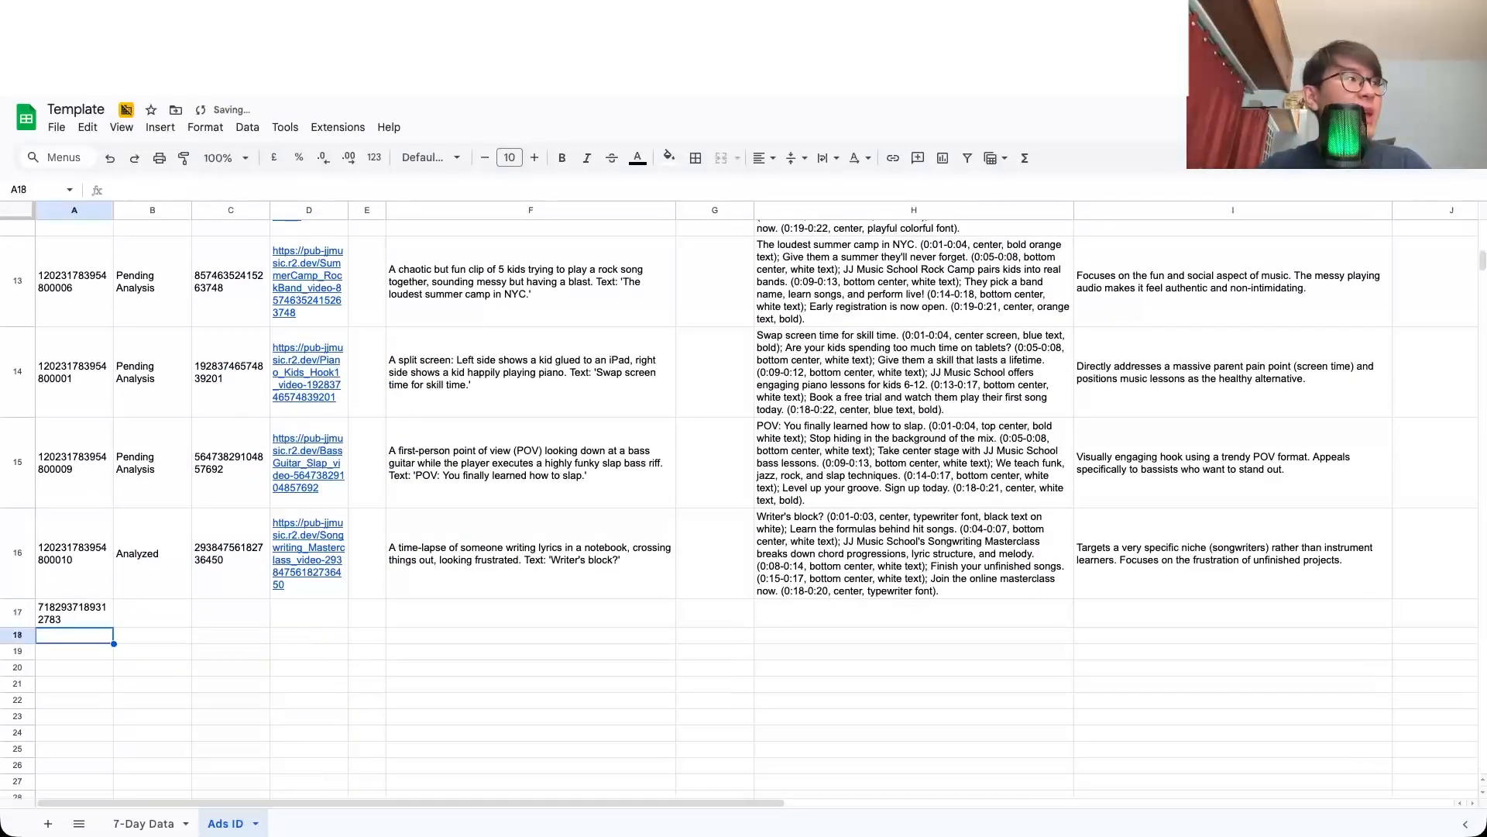
pyautogui.click(152, 613)
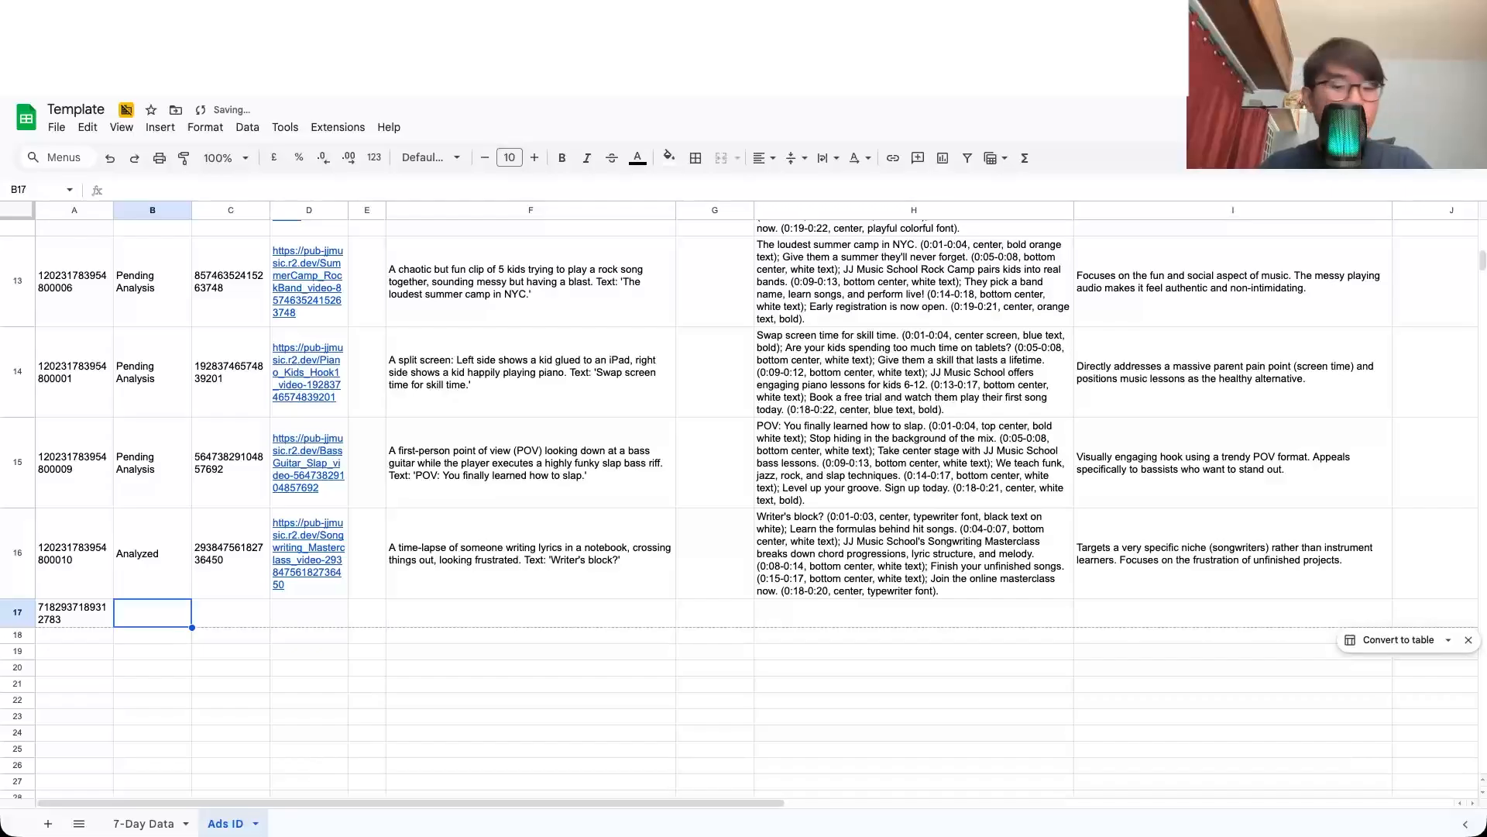
pyautogui.write('Pending Analysis')
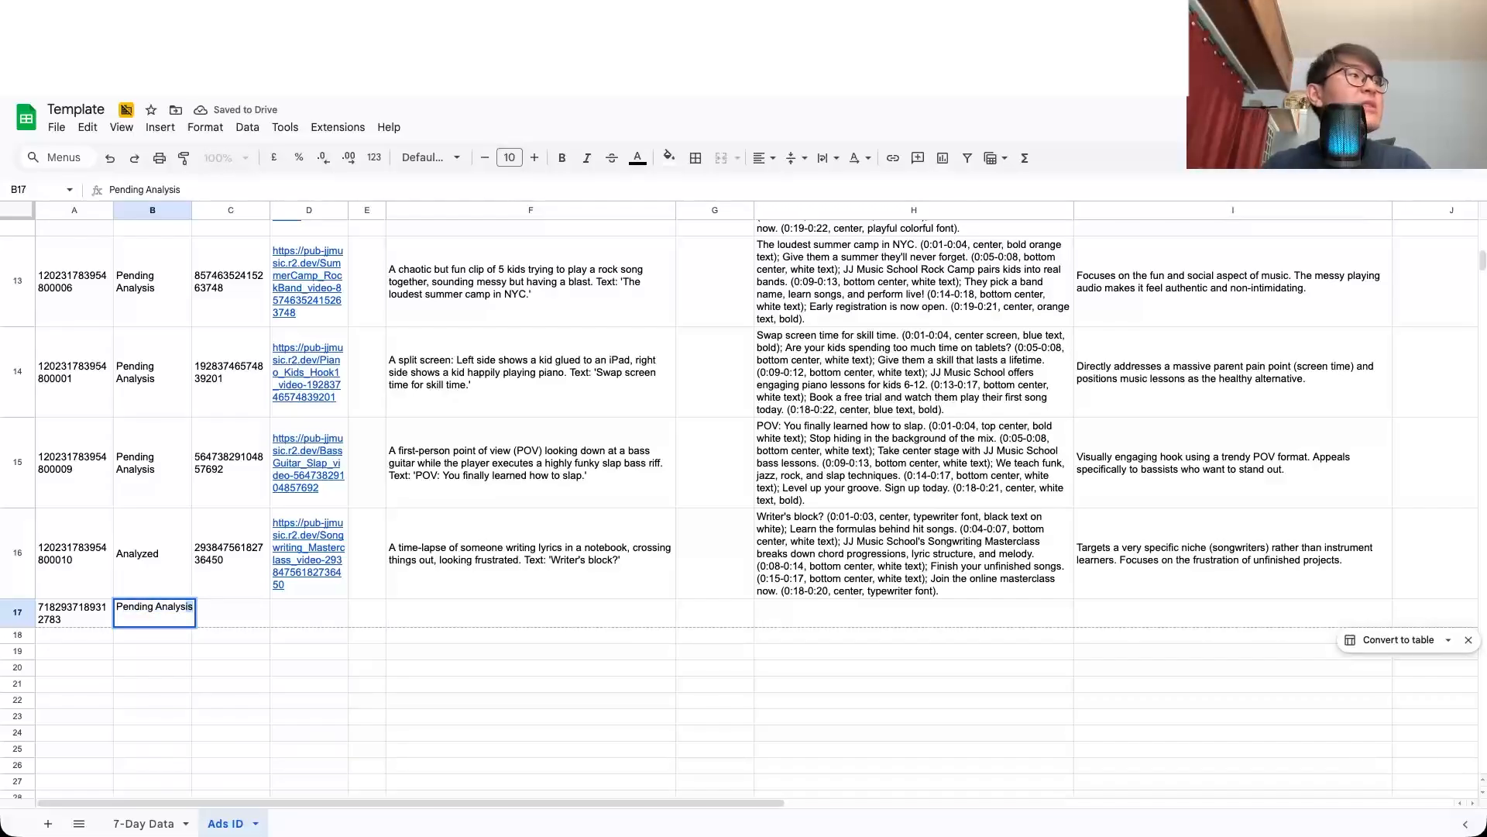
pyautogui.press('Return')
pyautogui.hotkey('ctrl', 'Tab')
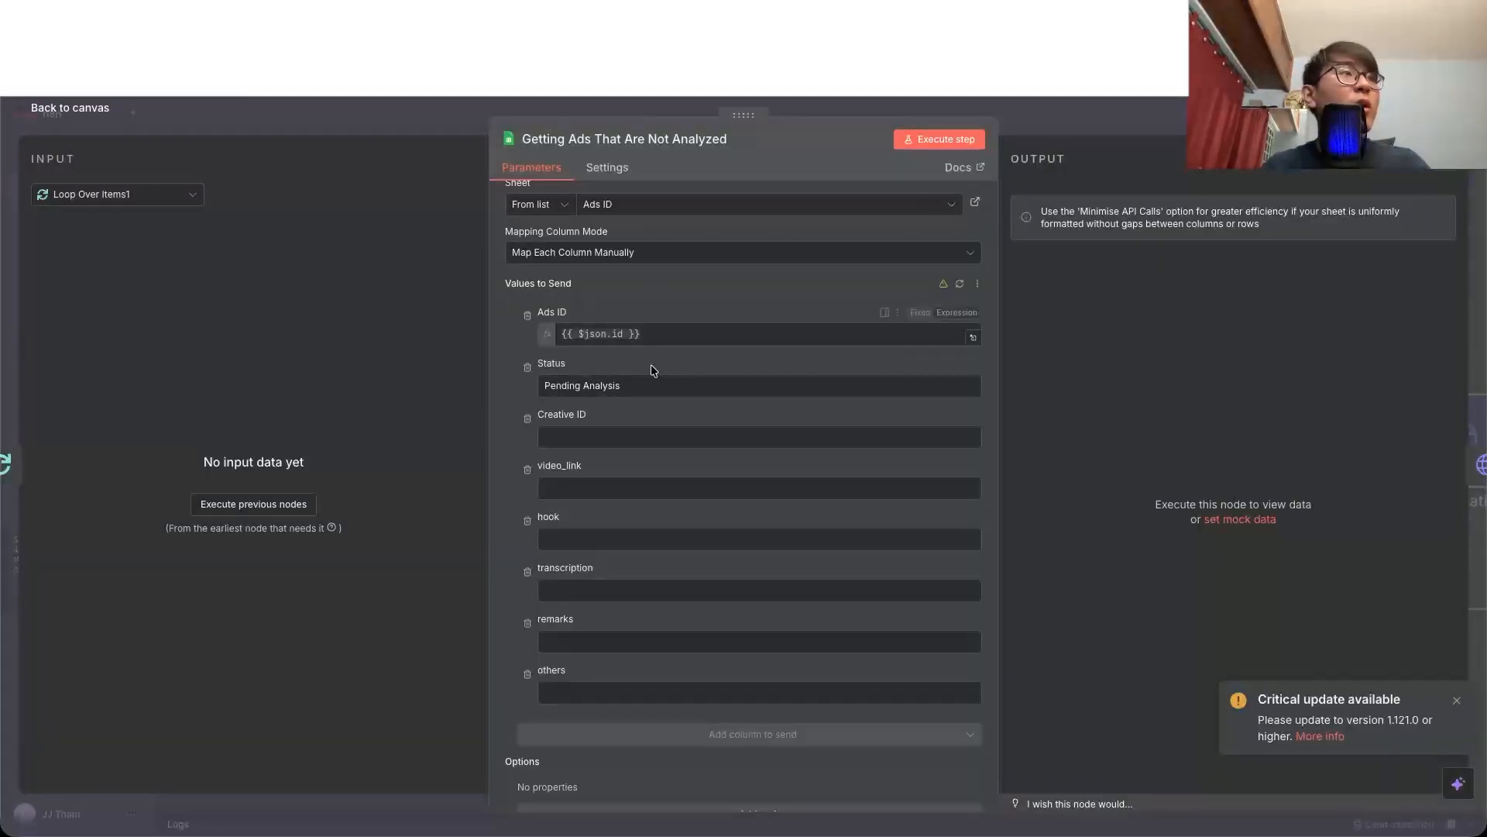
pyautogui.hotkey('ctrl', 'shift', 'Tab')
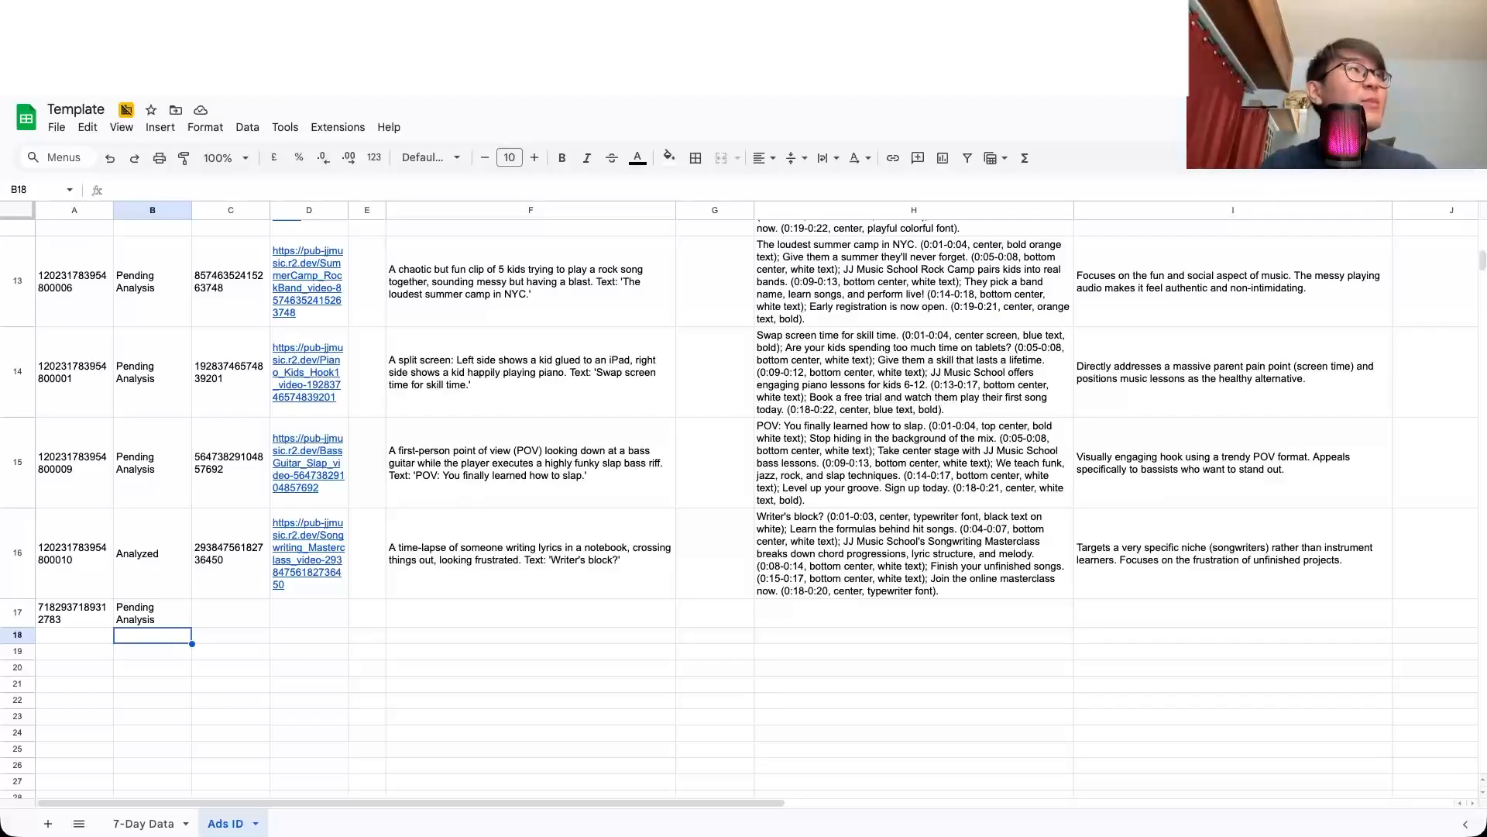
# Step: Return to the n8n workflow and examine the Getting All Ads Account Available request and the account-name condition in the Filtering for THE SPECIFIC ACCOUNT node
pyautogui.hotkey('ctrl', 'Tab')
pyautogui.click(70, 107)
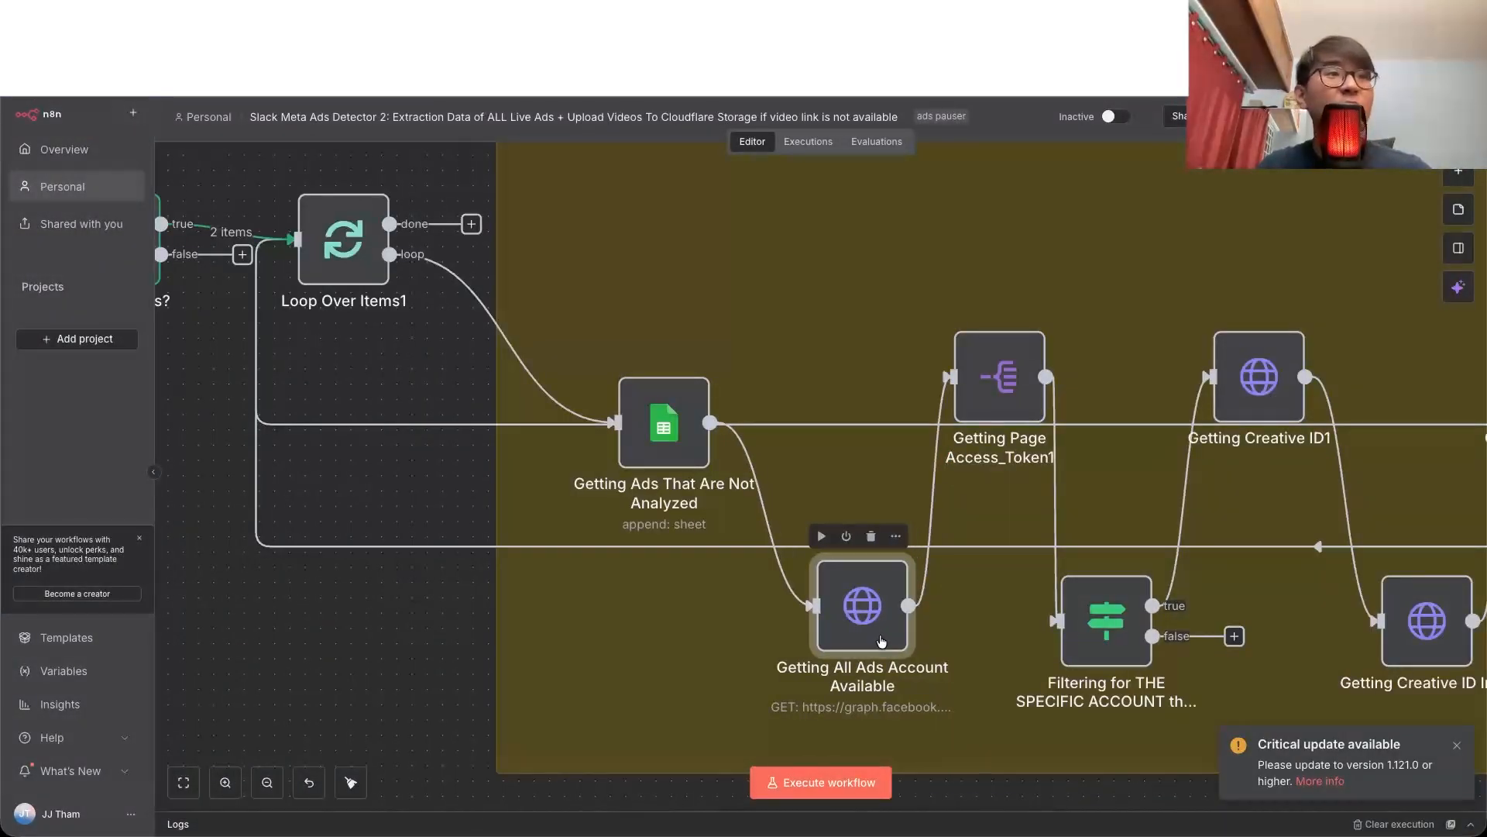
pyautogui.doubleClick(881, 641)
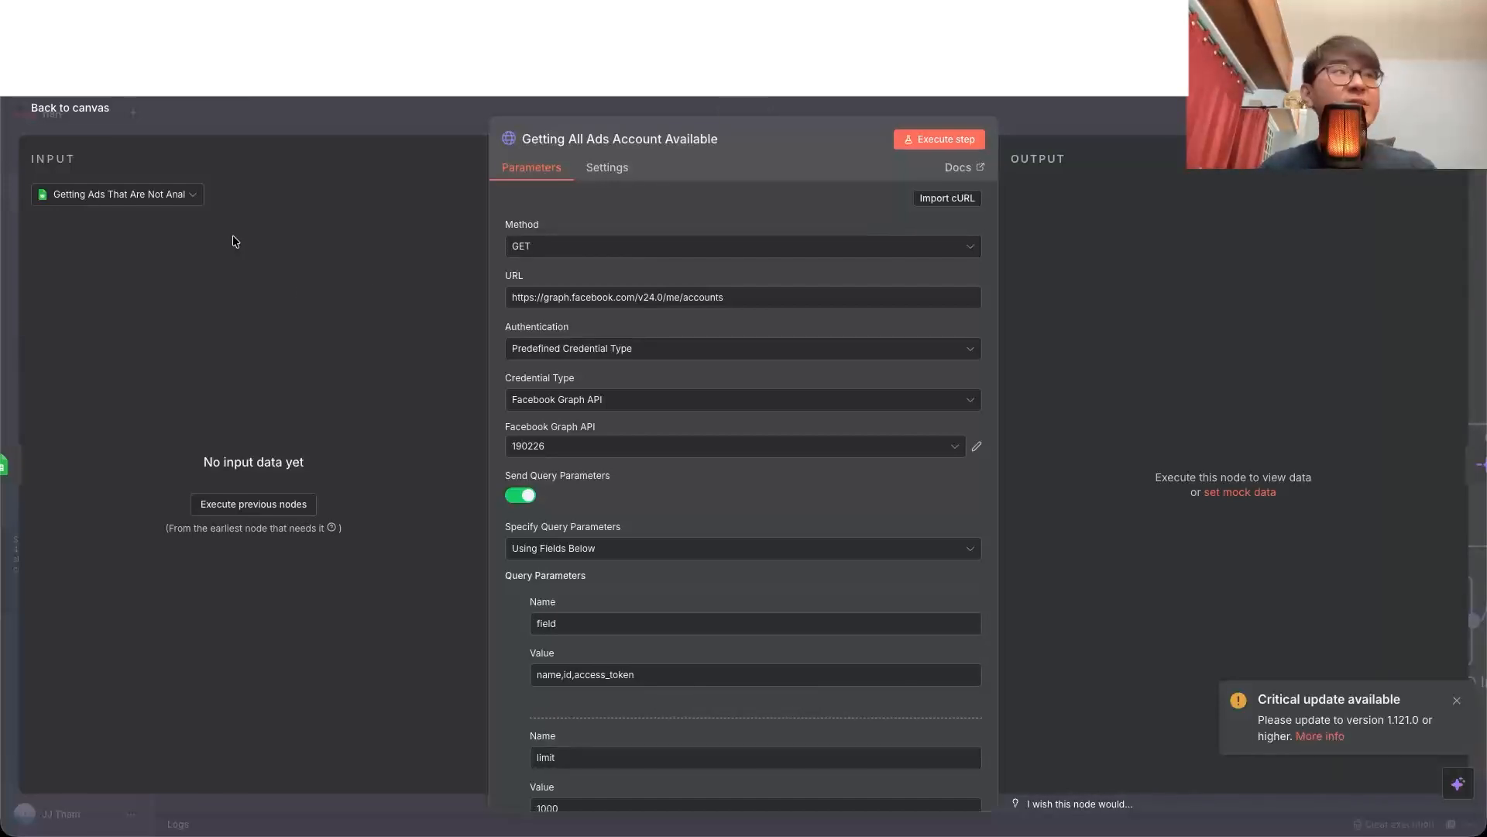
pyautogui.click(94, 109)
pyautogui.hscroll(3, 988, 578)
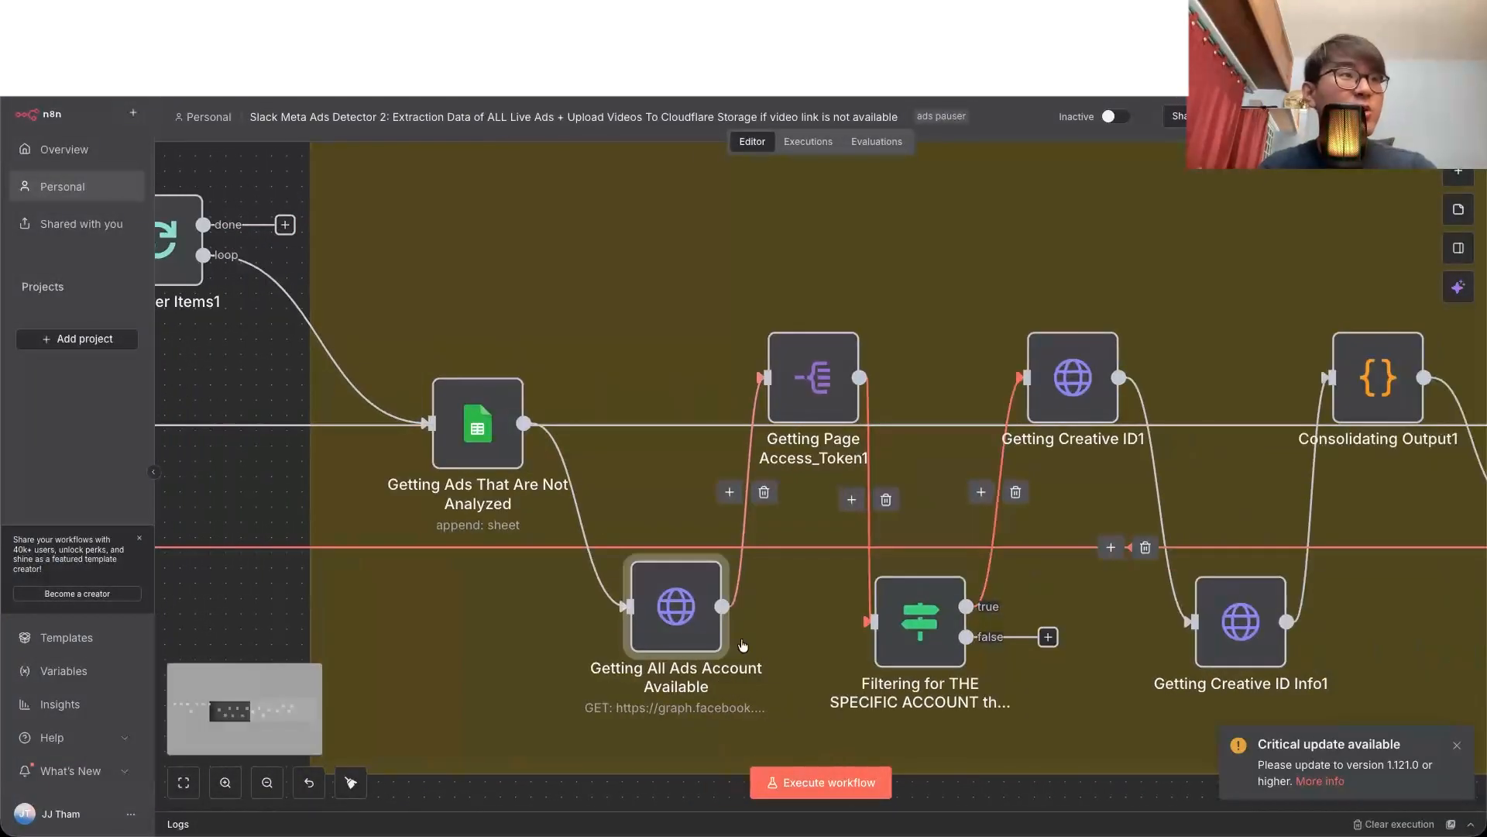
pyautogui.doubleClick(685, 605)
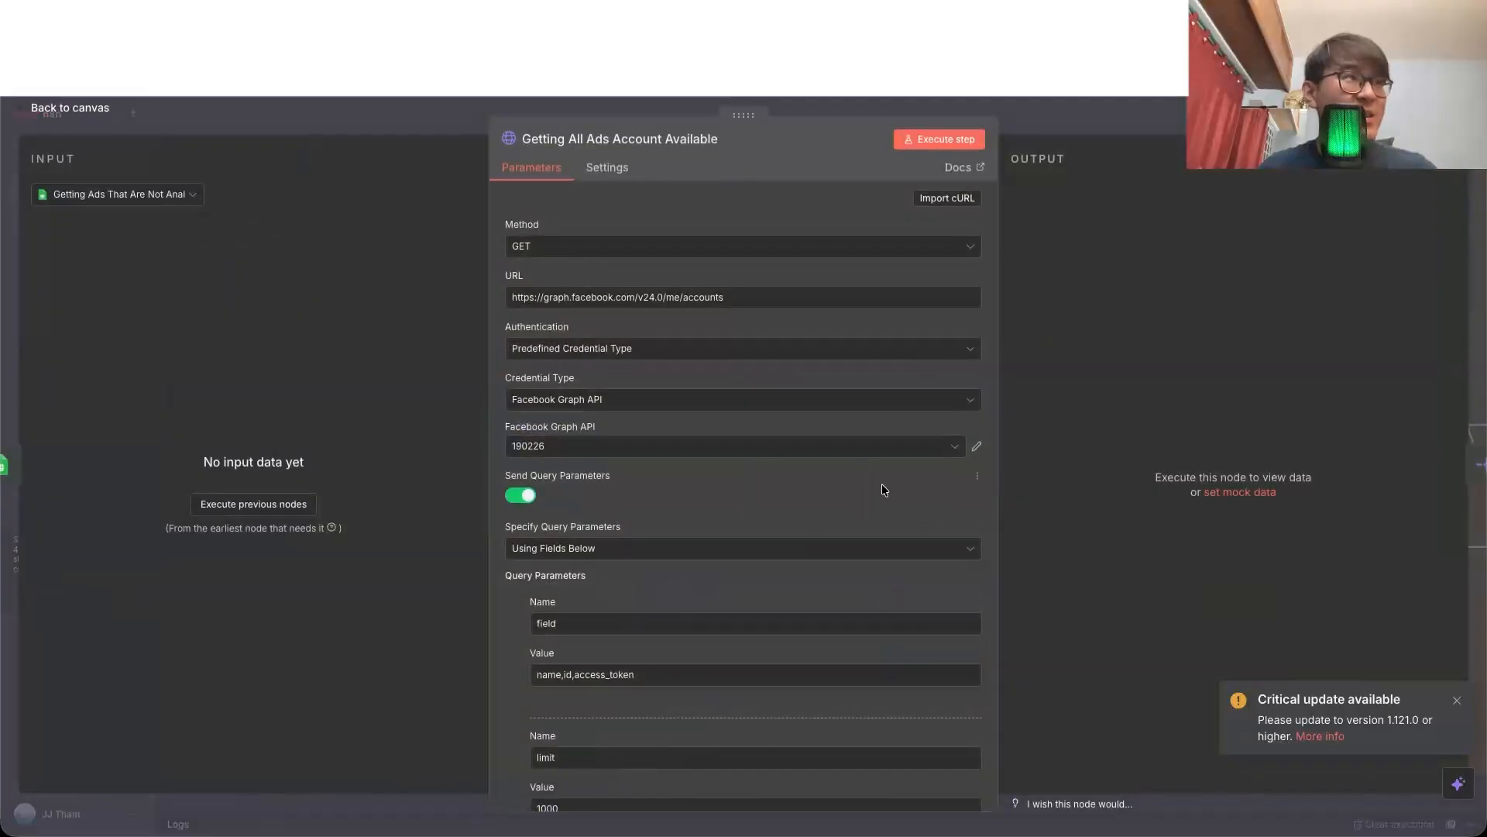
pyautogui.press('Escape')
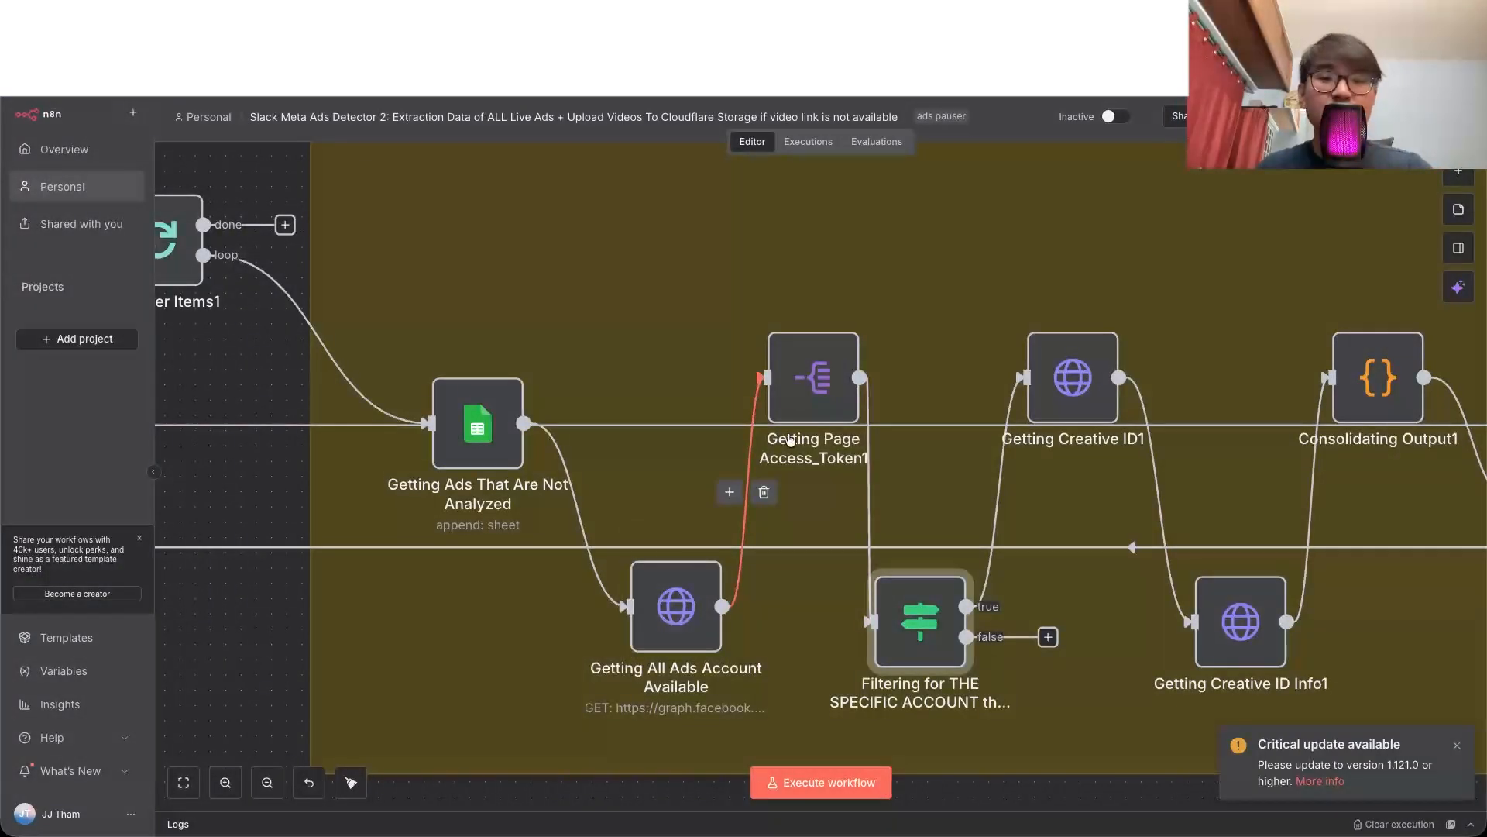
pyautogui.doubleClick(929, 624)
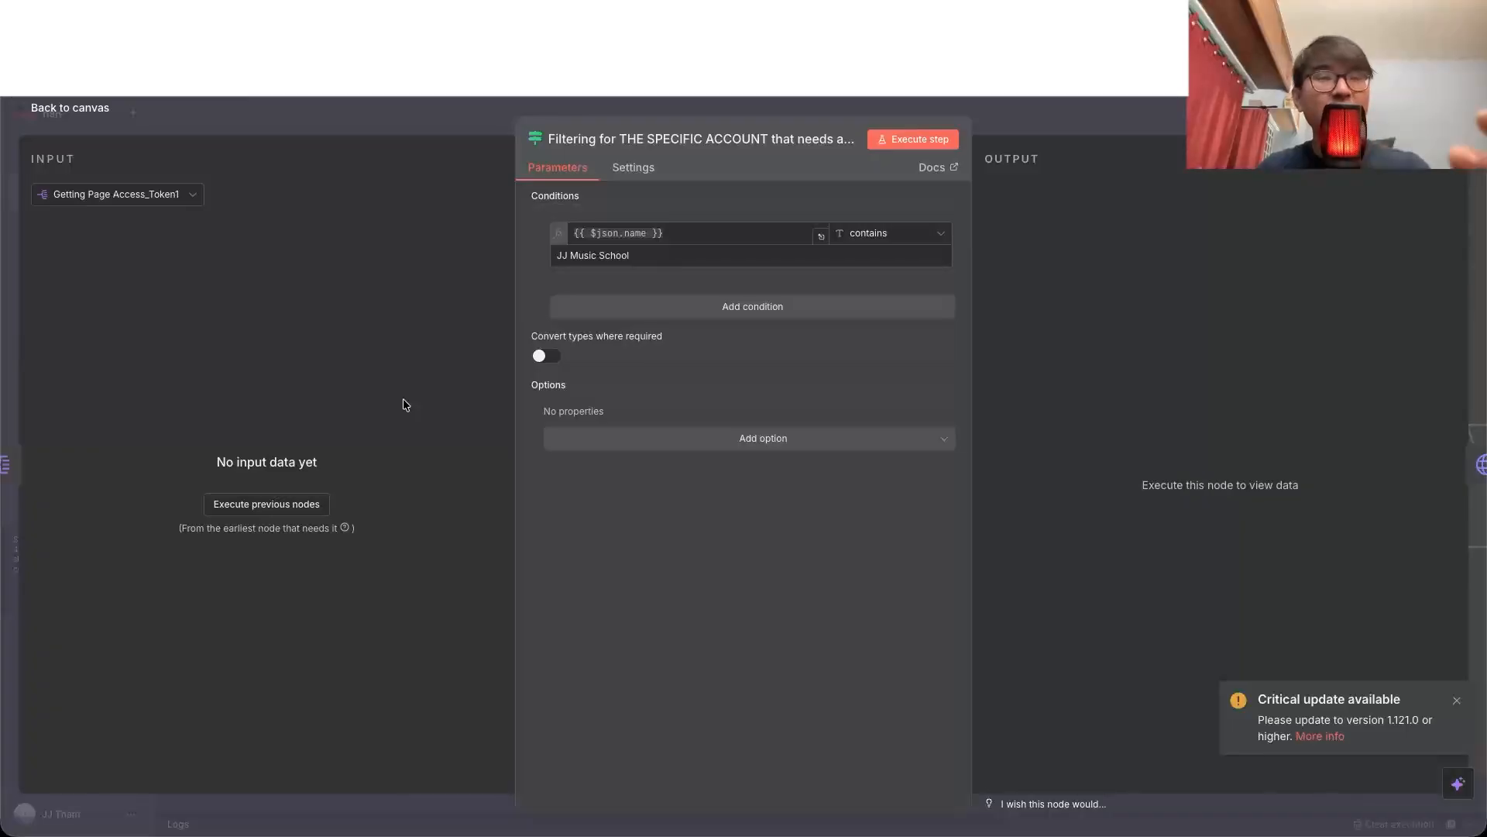
pyautogui.click(70, 108)
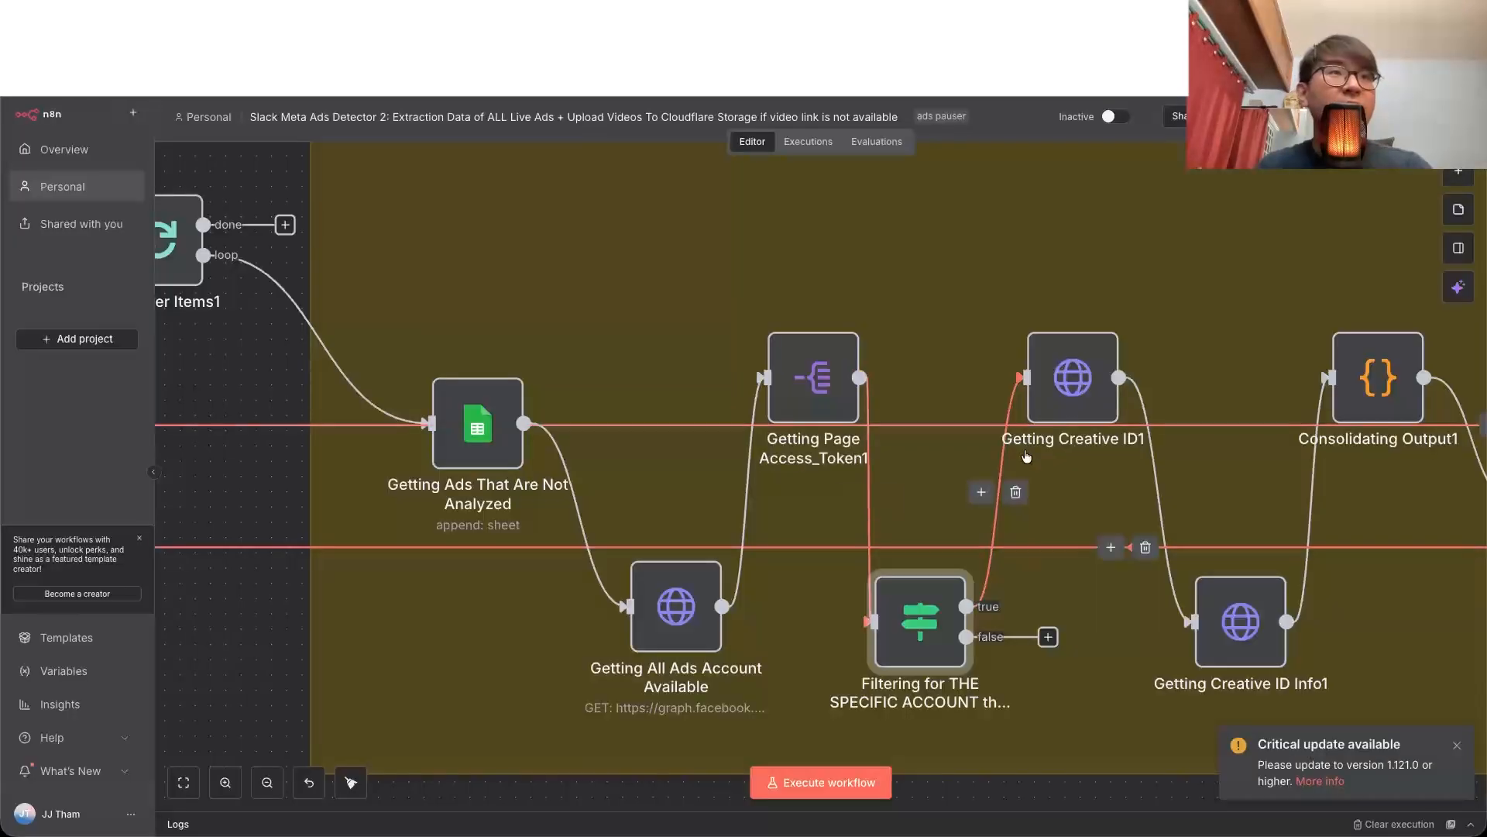
# Step: Open the Getting Creative ID1 node and examine its Graph API URL expression and the creative{id} value of its fields parameter
pyautogui.hscroll(3, 1026, 456)
pyautogui.doubleClick(940, 377)
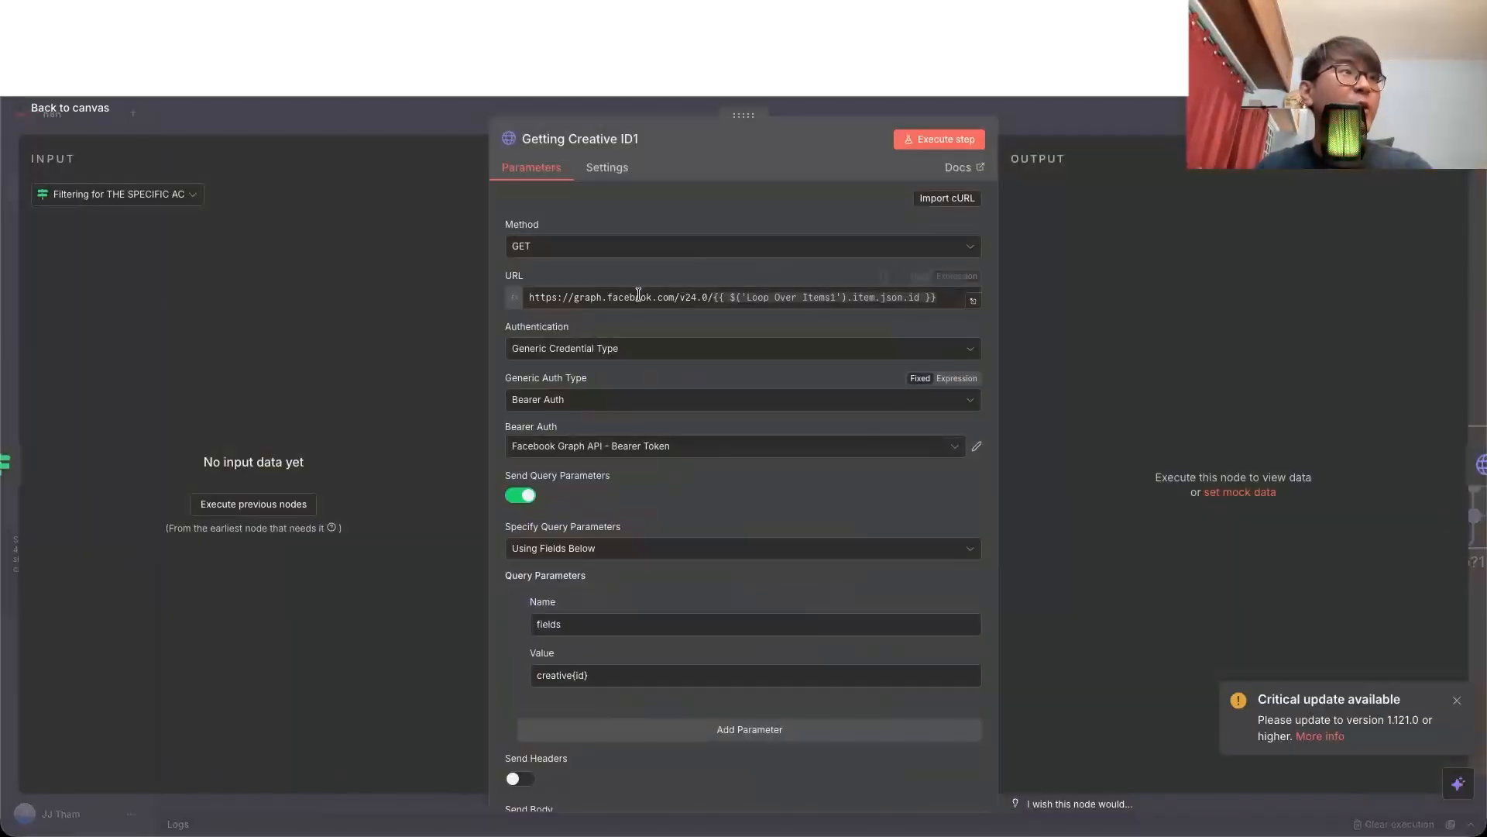
pyautogui.moveTo(574, 299); pyautogui.dragTo(885, 298)
pyautogui.click(663, 298)
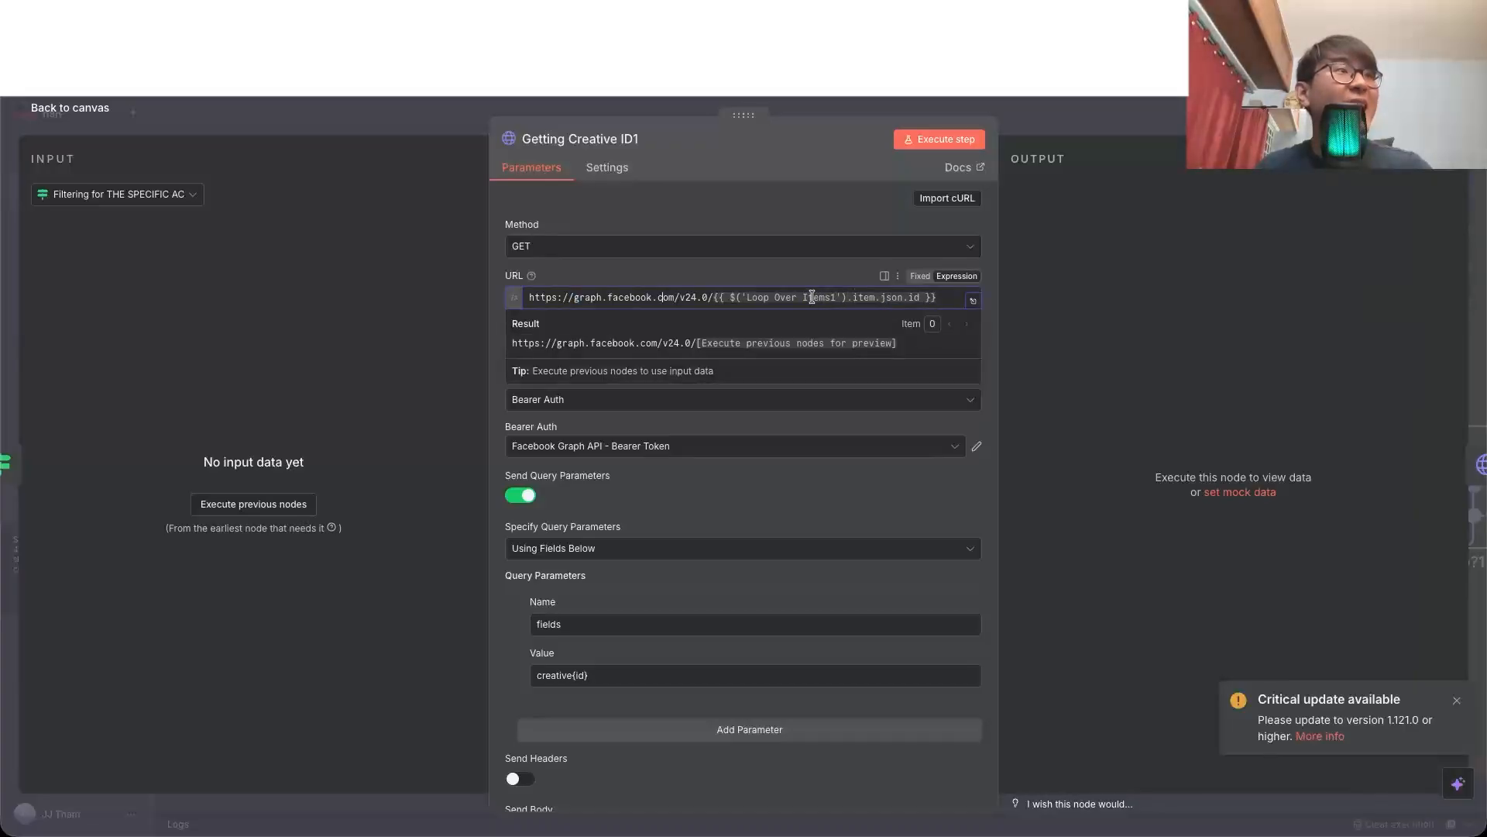
pyautogui.click(856, 463)
pyautogui.scroll(-2, 731, 628)
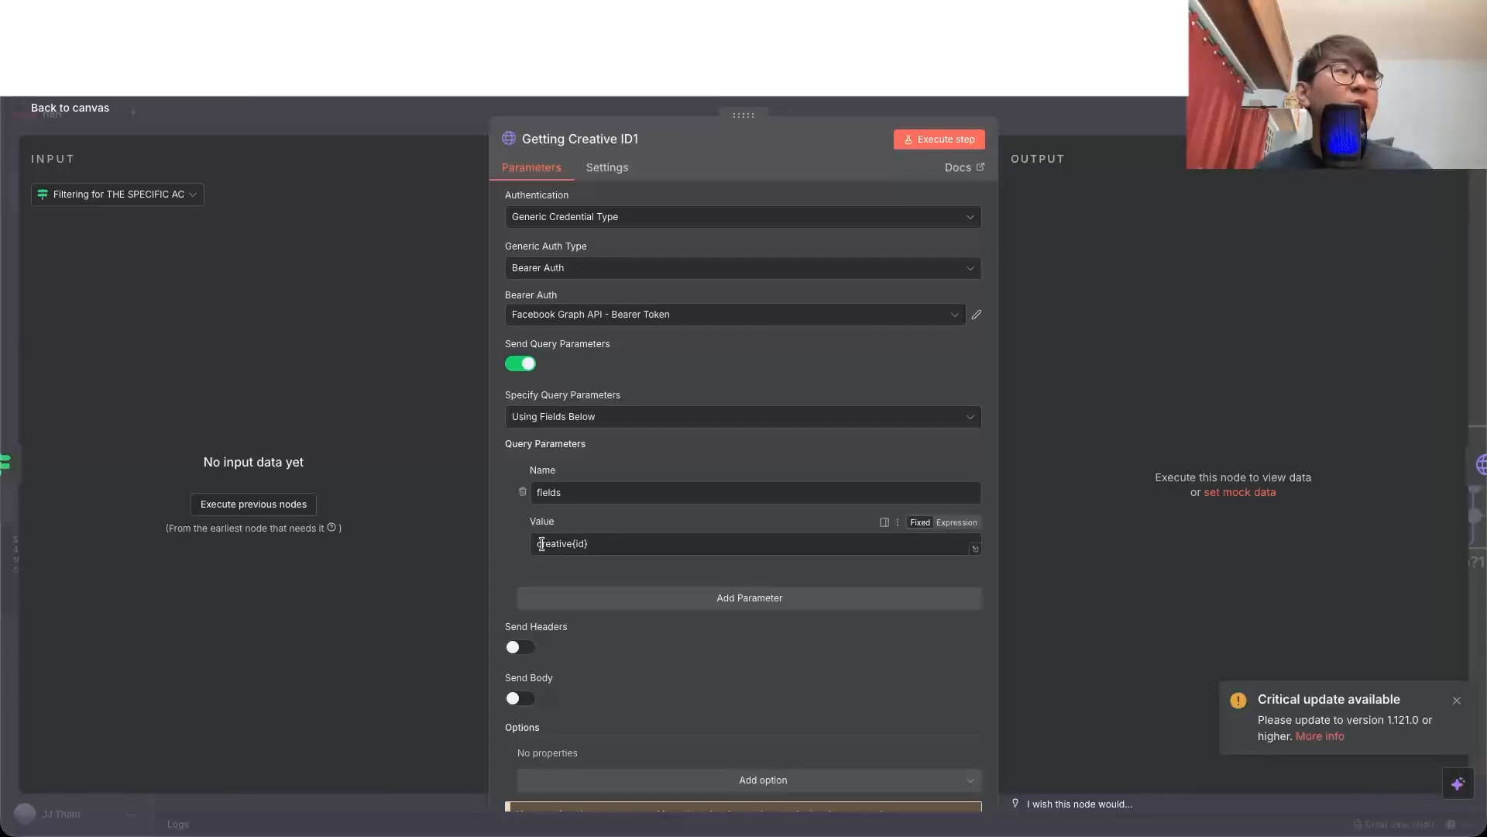
pyautogui.moveTo(542, 544); pyautogui.dragTo(591, 544)
pyautogui.click(583, 544)
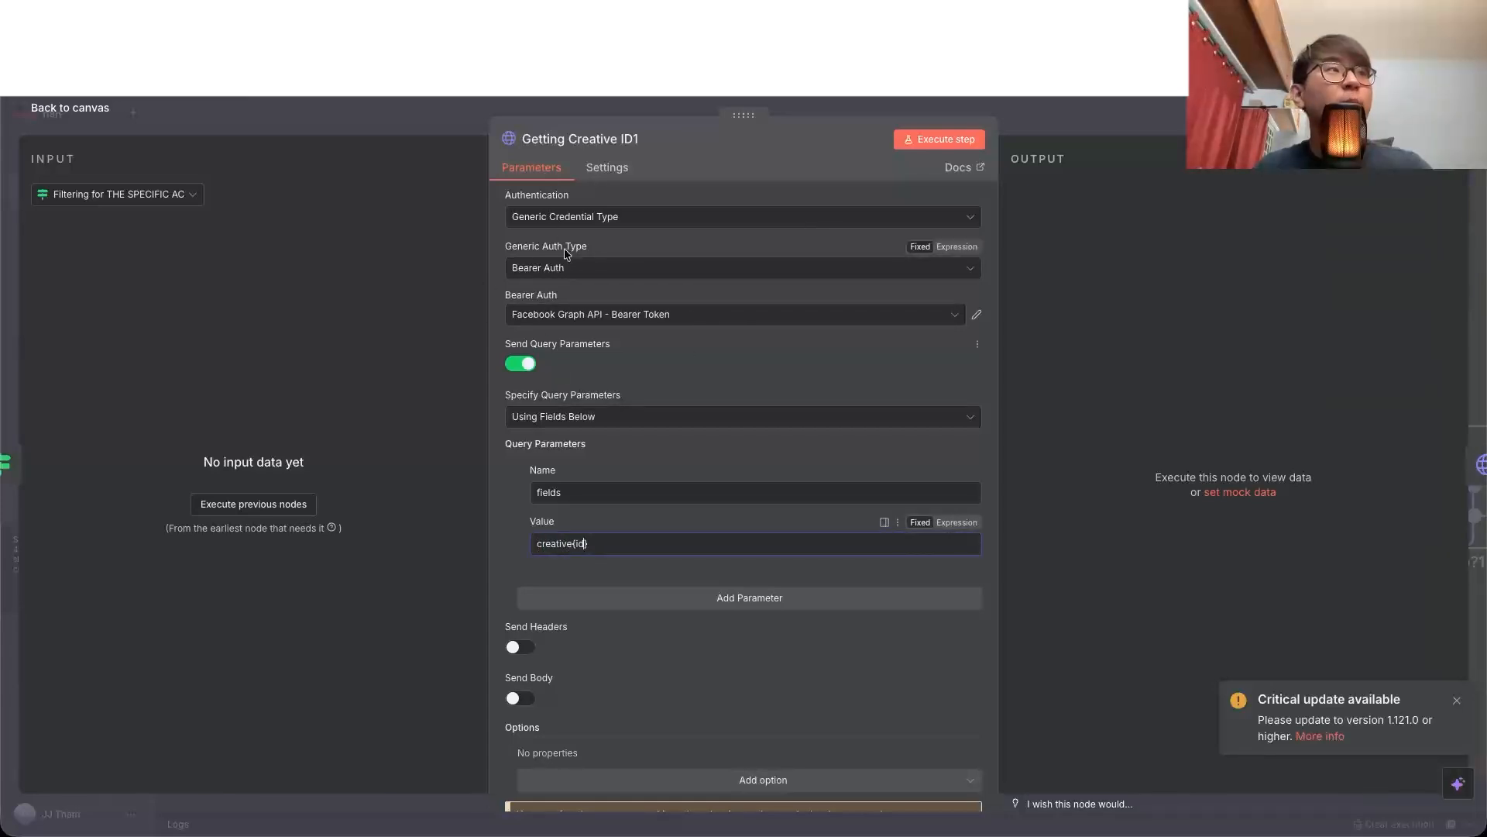
pyautogui.press('Escape')
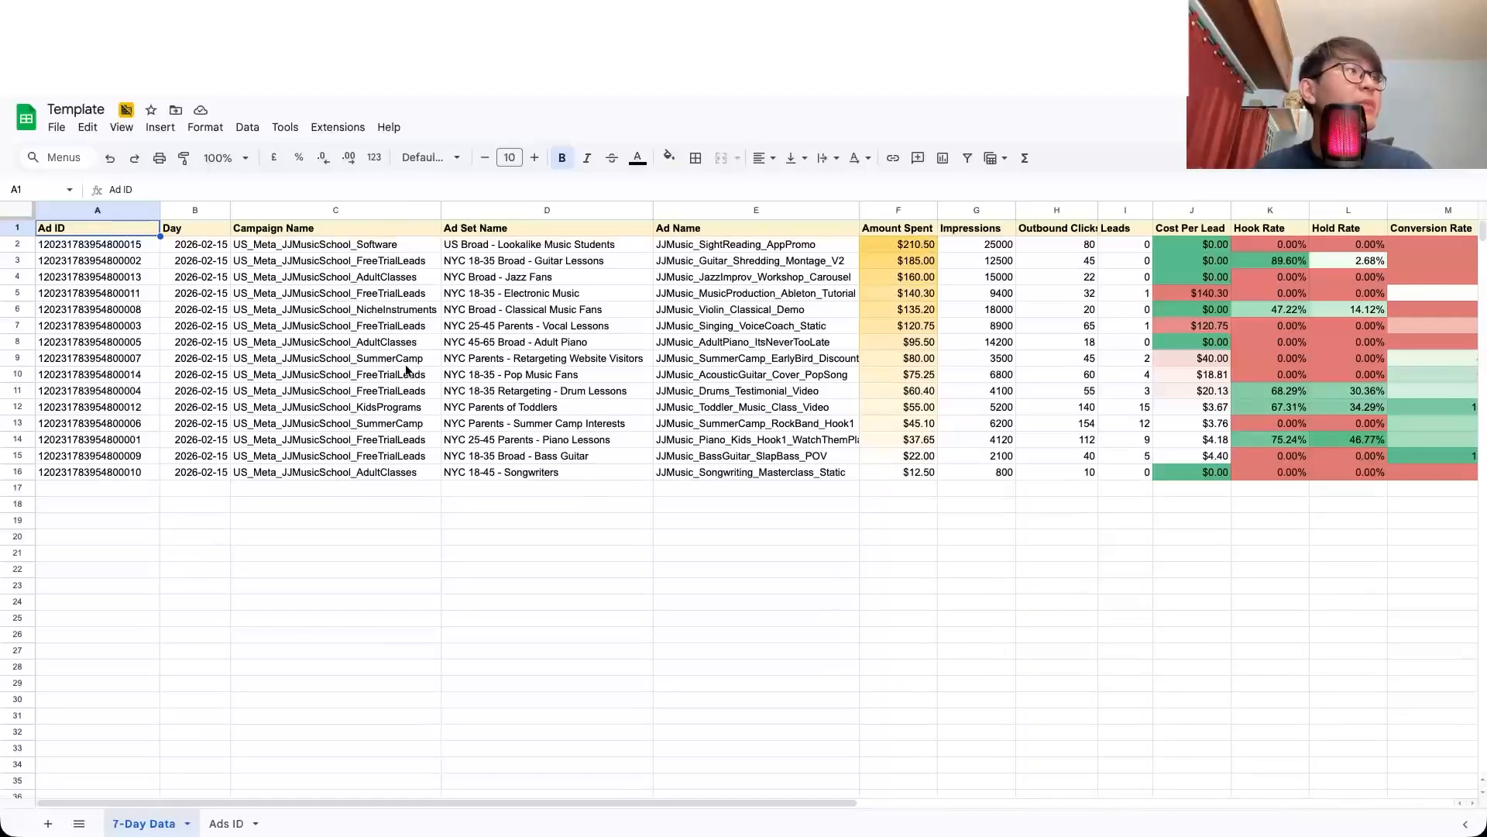
# Step: Switch to the Template spreadsheet's Ads ID sheet and compare row 2's Ads ID with its Creative ID
pyautogui.click(227, 822)
pyautogui.click(229, 277)
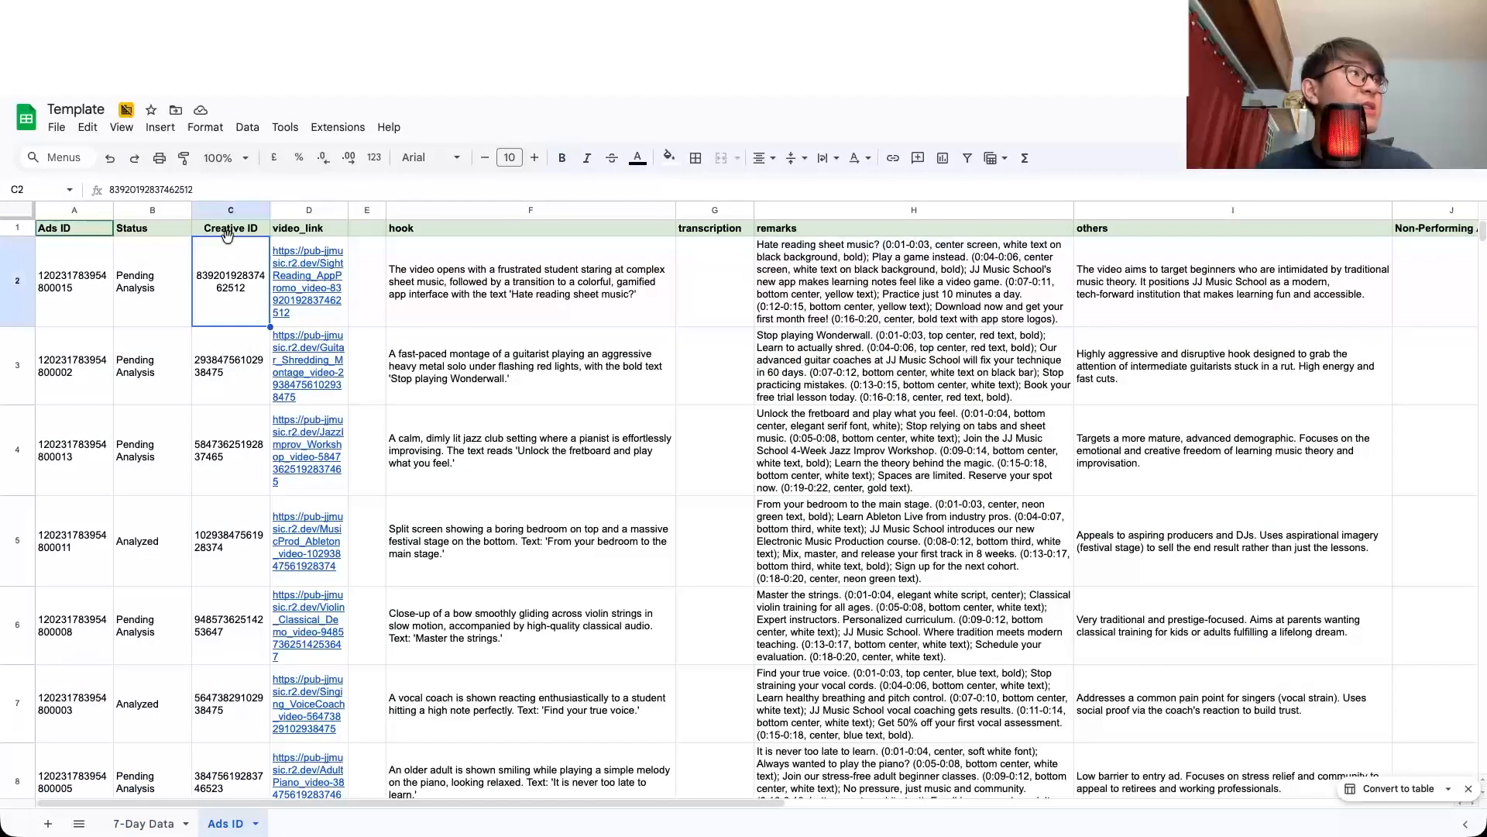
pyautogui.click(235, 212)
pyautogui.click(70, 286)
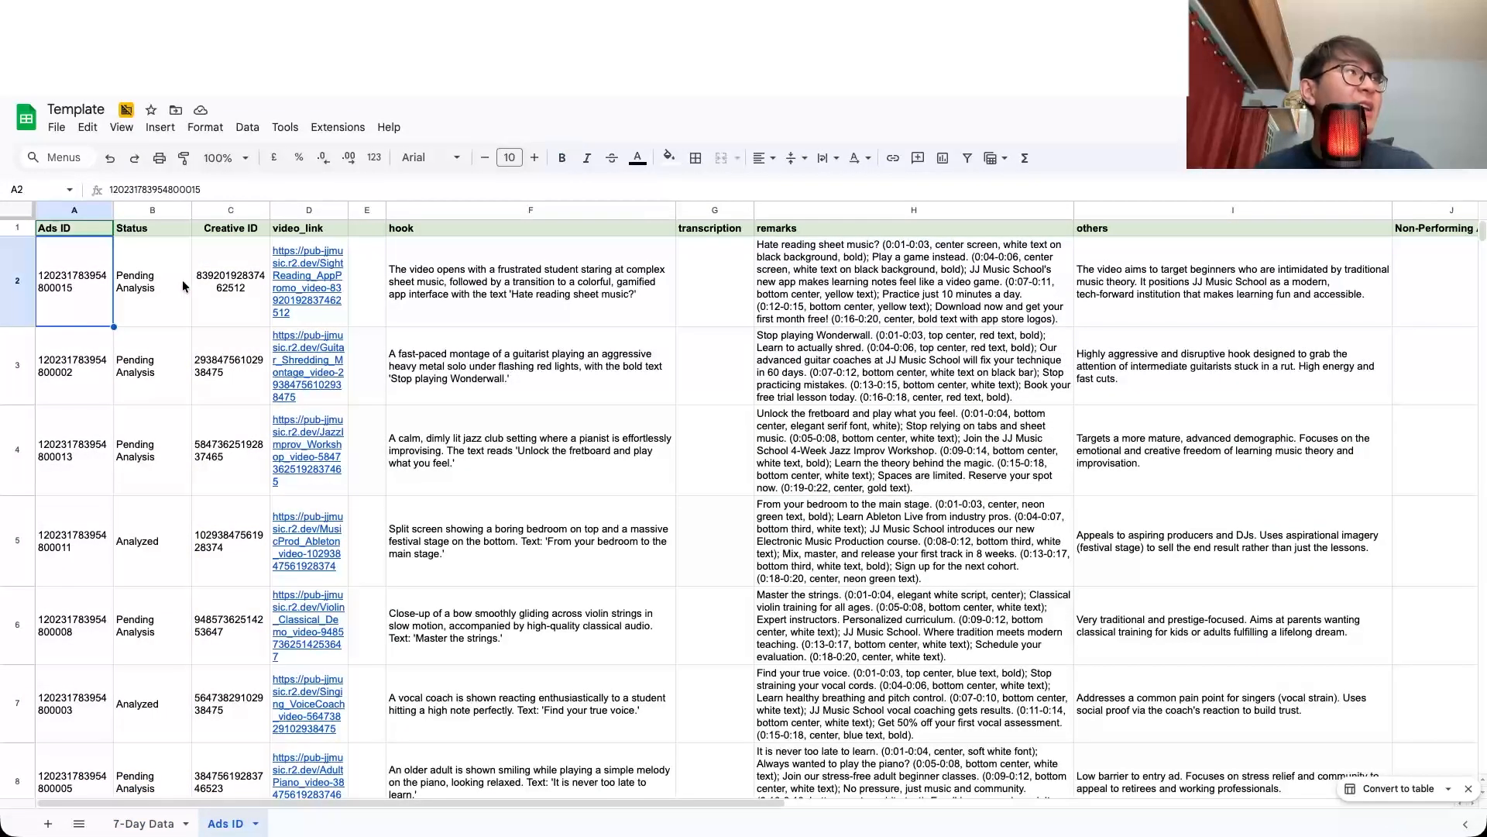
pyautogui.click(215, 281)
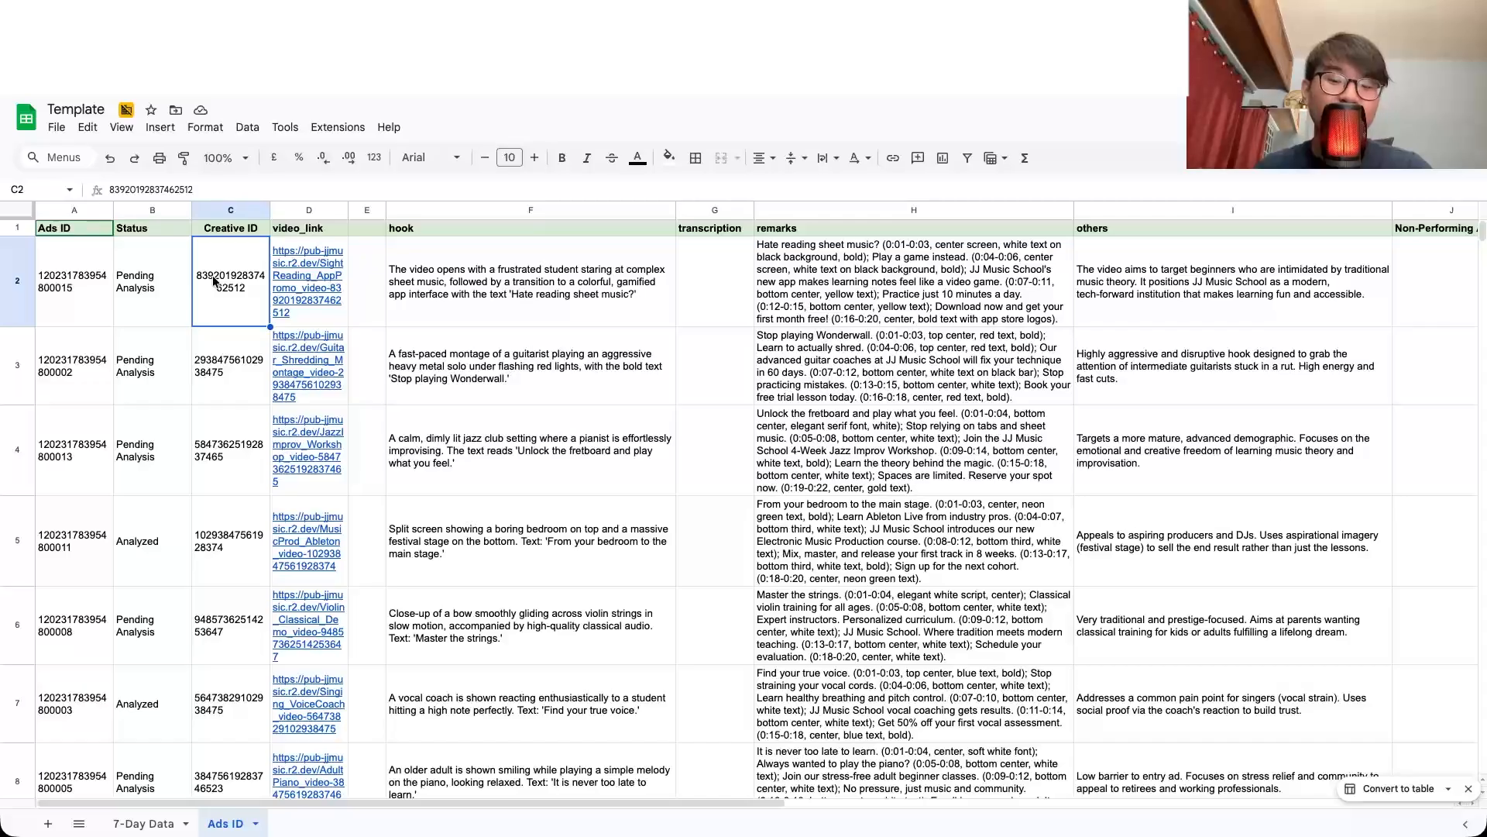
# Step: Switch back to the n8n workflow, open the Getting Creative ID Info1 node and examine its URL built from the creative ID
pyautogui.hotkey('ctrl', 'Tab')
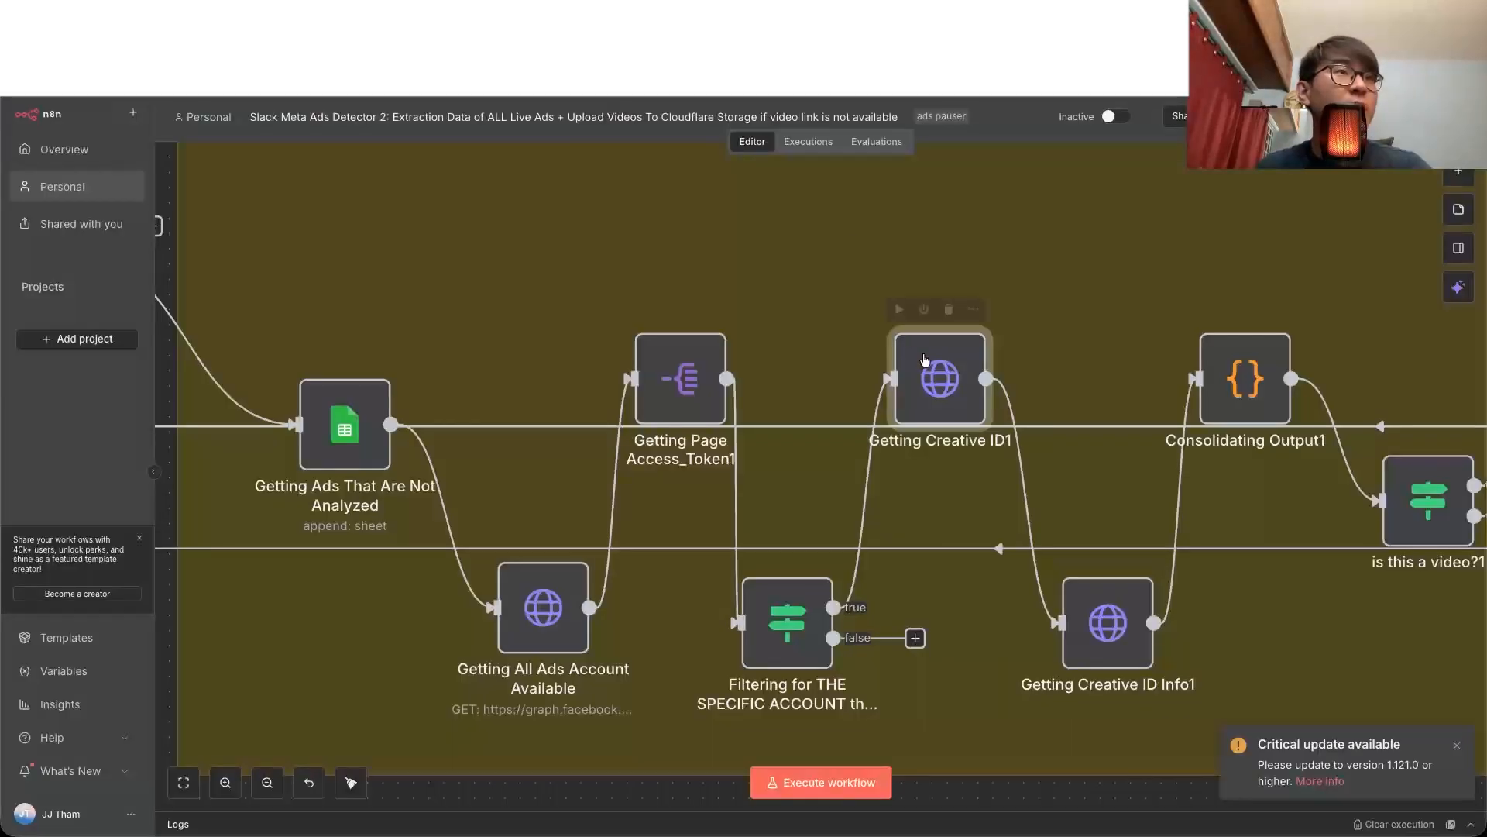
pyautogui.doubleClick(925, 360)
pyautogui.press('Escape')
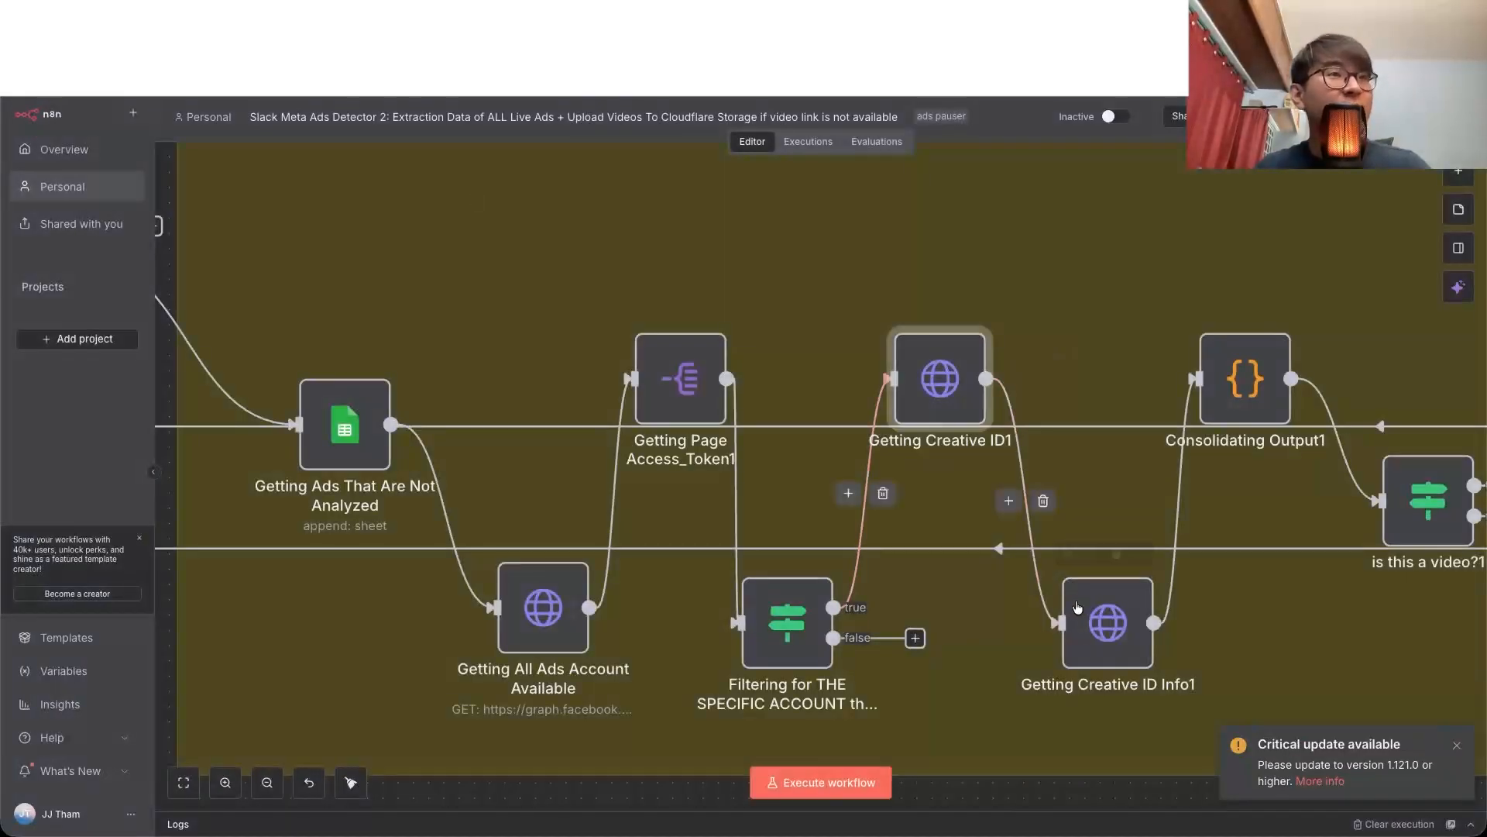
pyautogui.doubleClick(1077, 607)
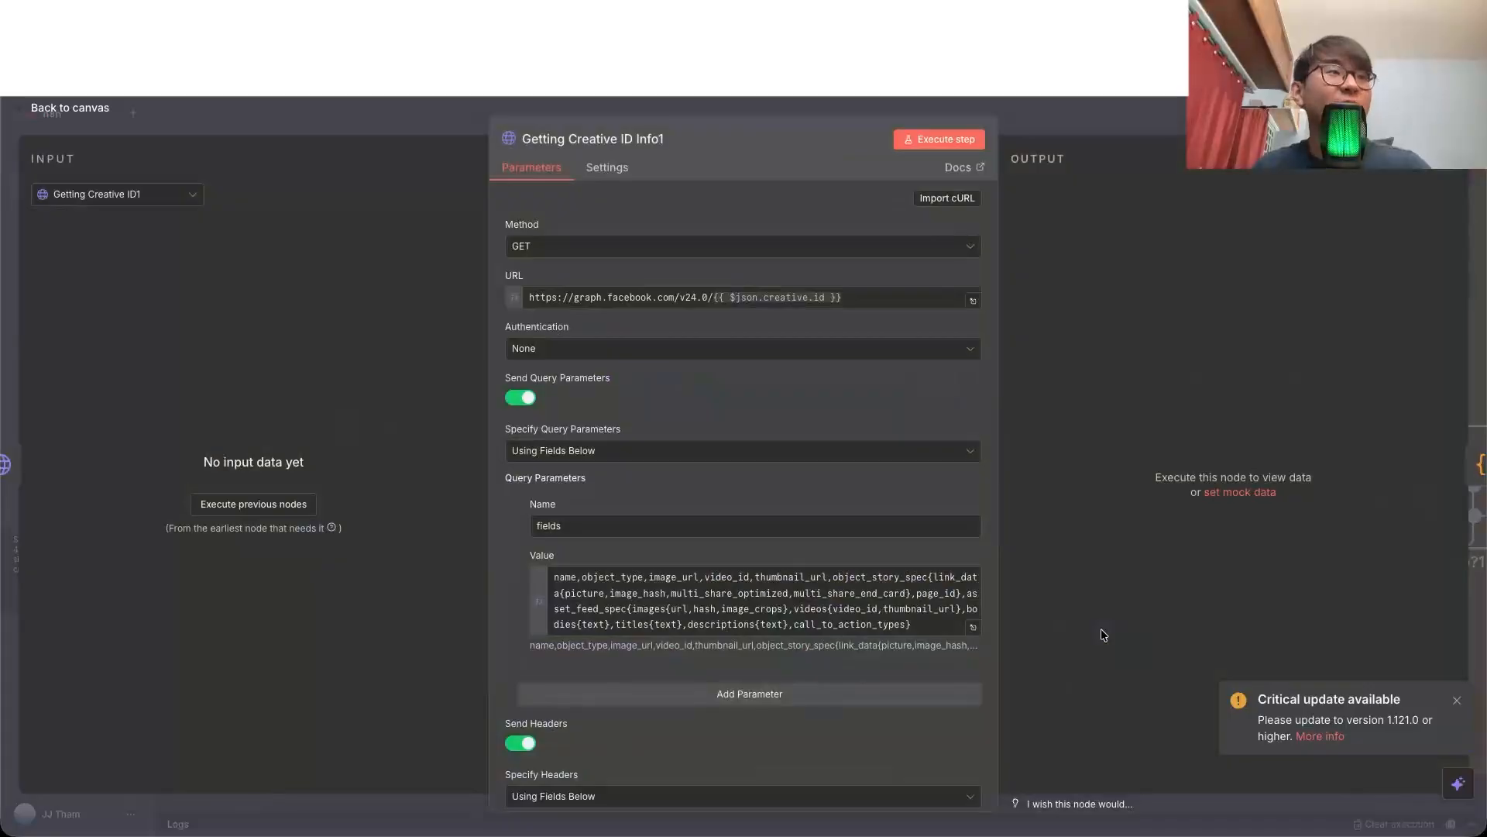
pyautogui.moveTo(558, 298); pyautogui.dragTo(842, 299)
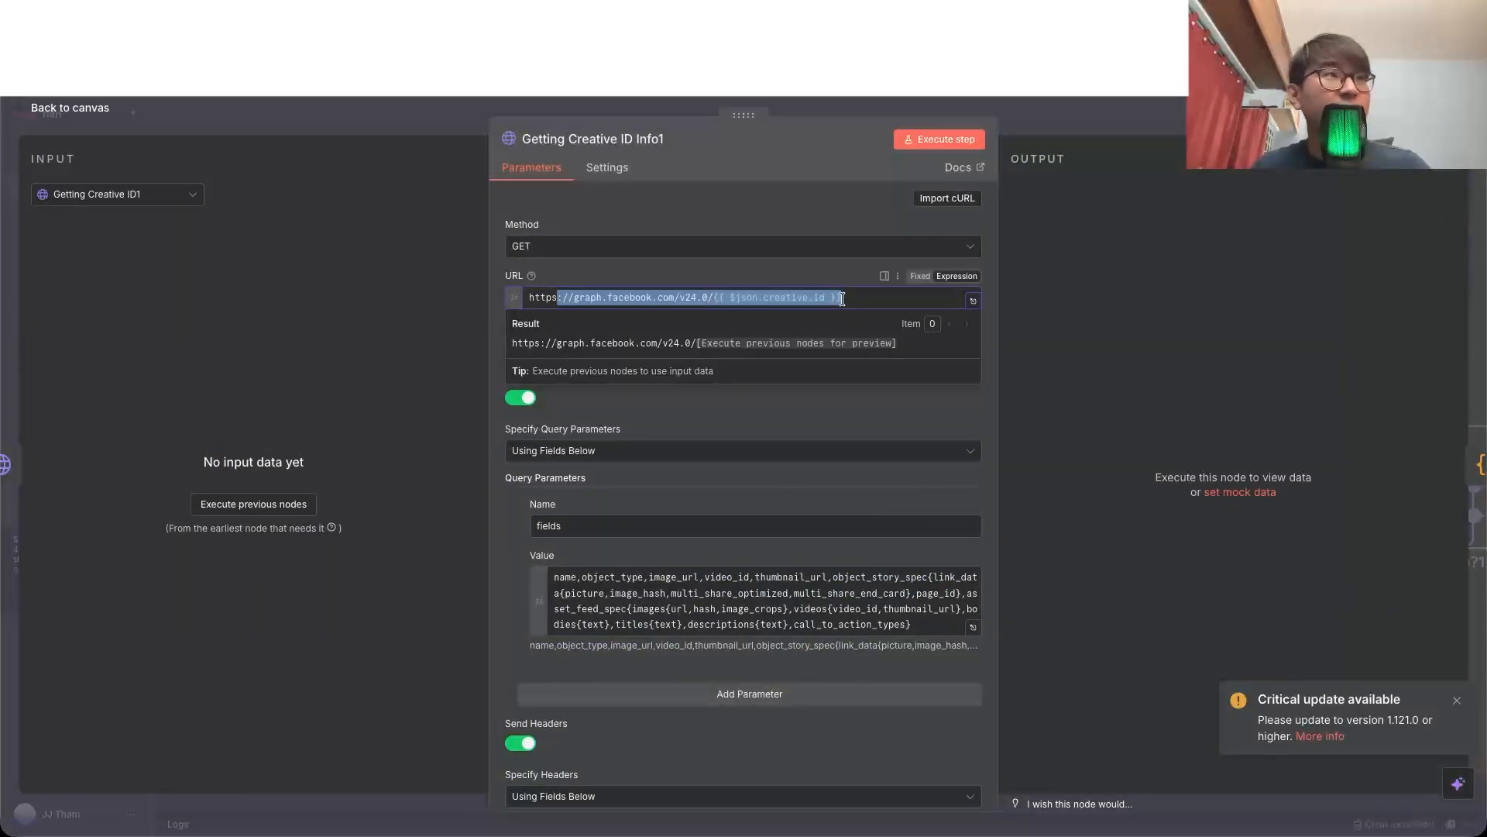
pyautogui.click(853, 299)
pyautogui.click(858, 273)
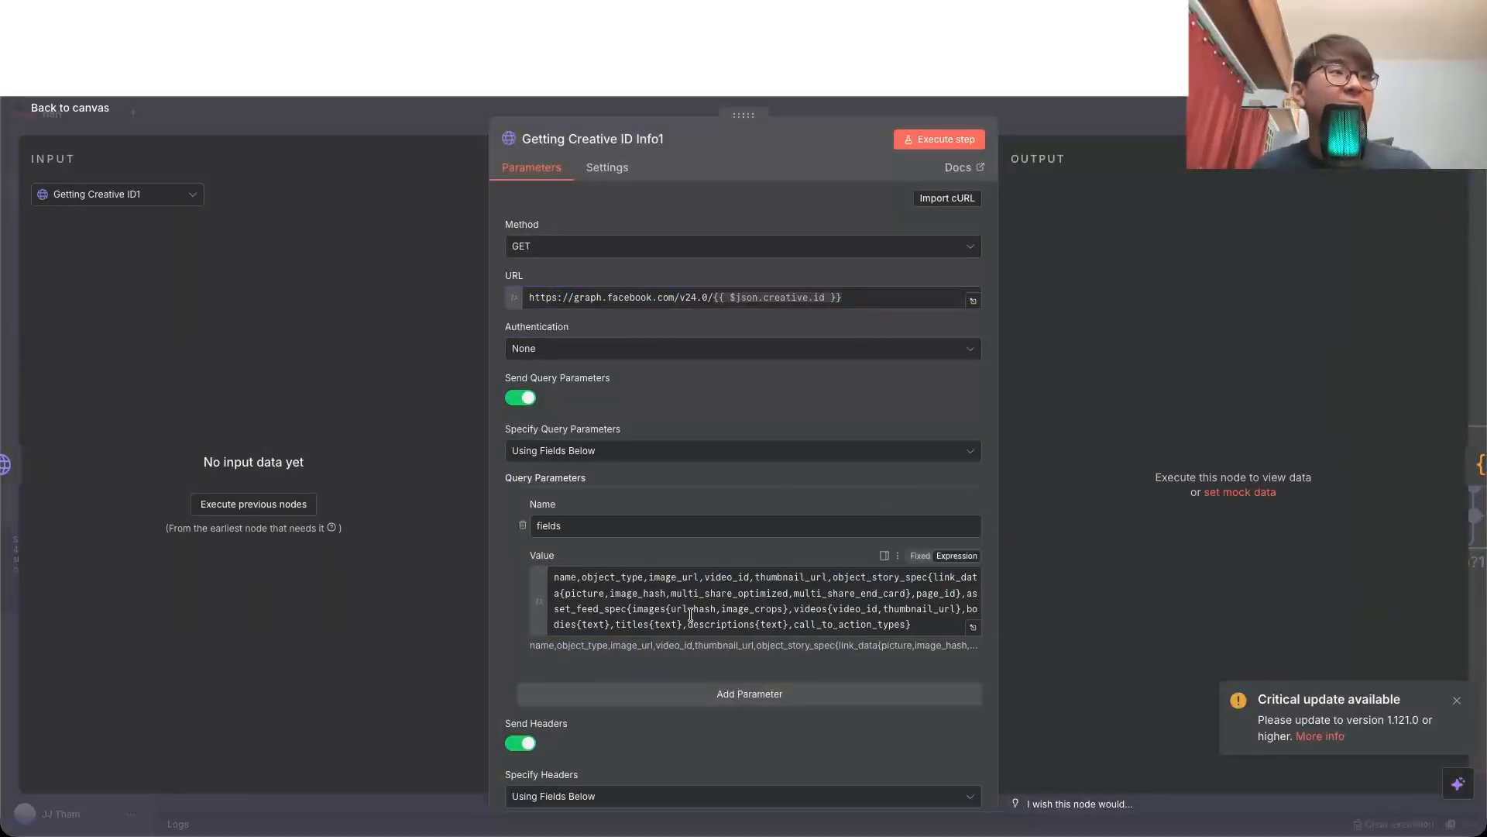
# Step: Examine the fields value and the Authorization header expression in the Getting Creative ID Info1 node, and return to the canvas
pyautogui.moveTo(589, 578); pyautogui.dragTo(900, 625)
pyautogui.click(903, 624)
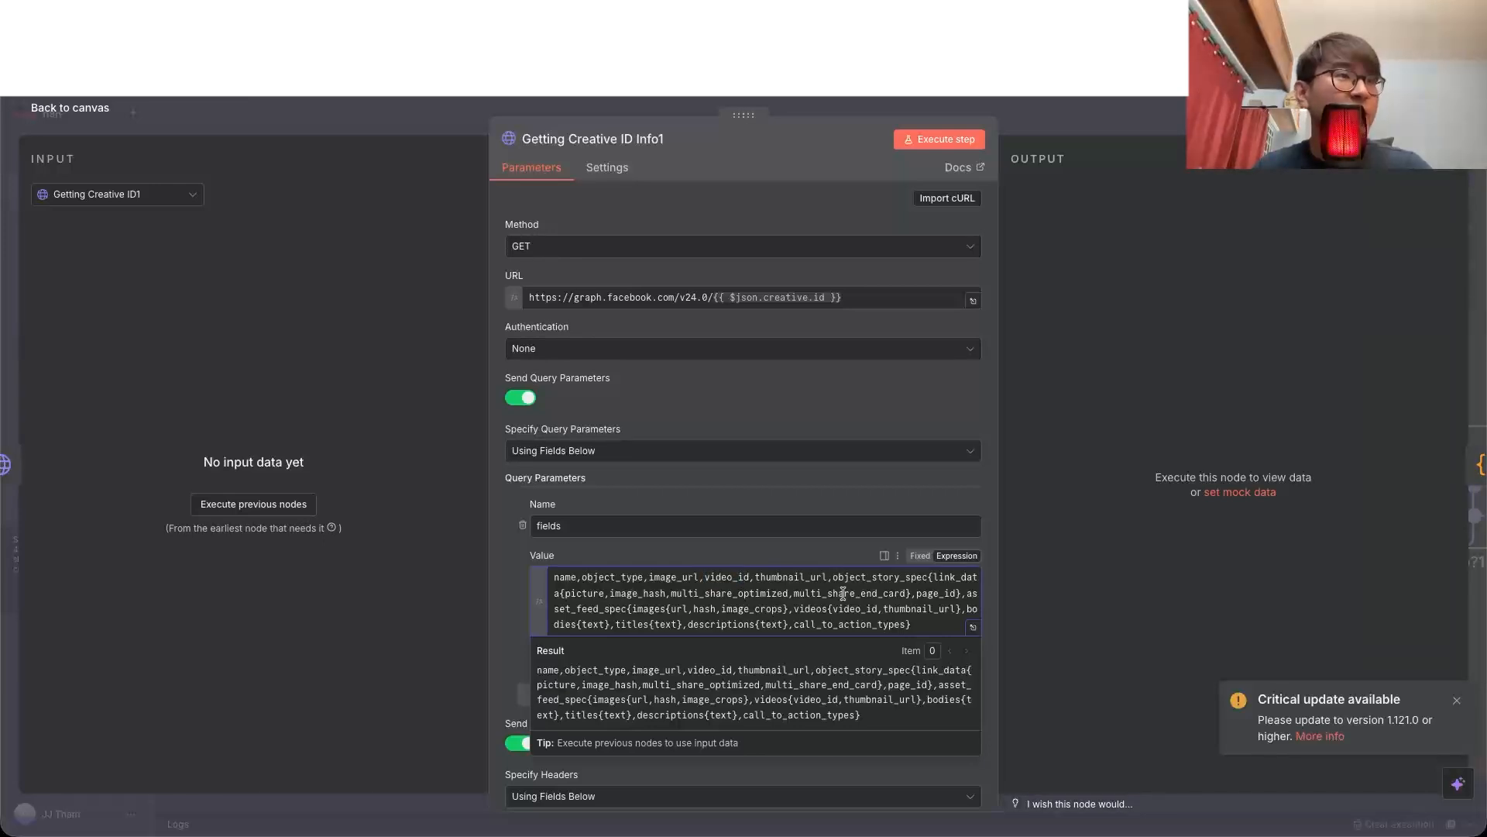
pyautogui.scroll(-3, 837, 558)
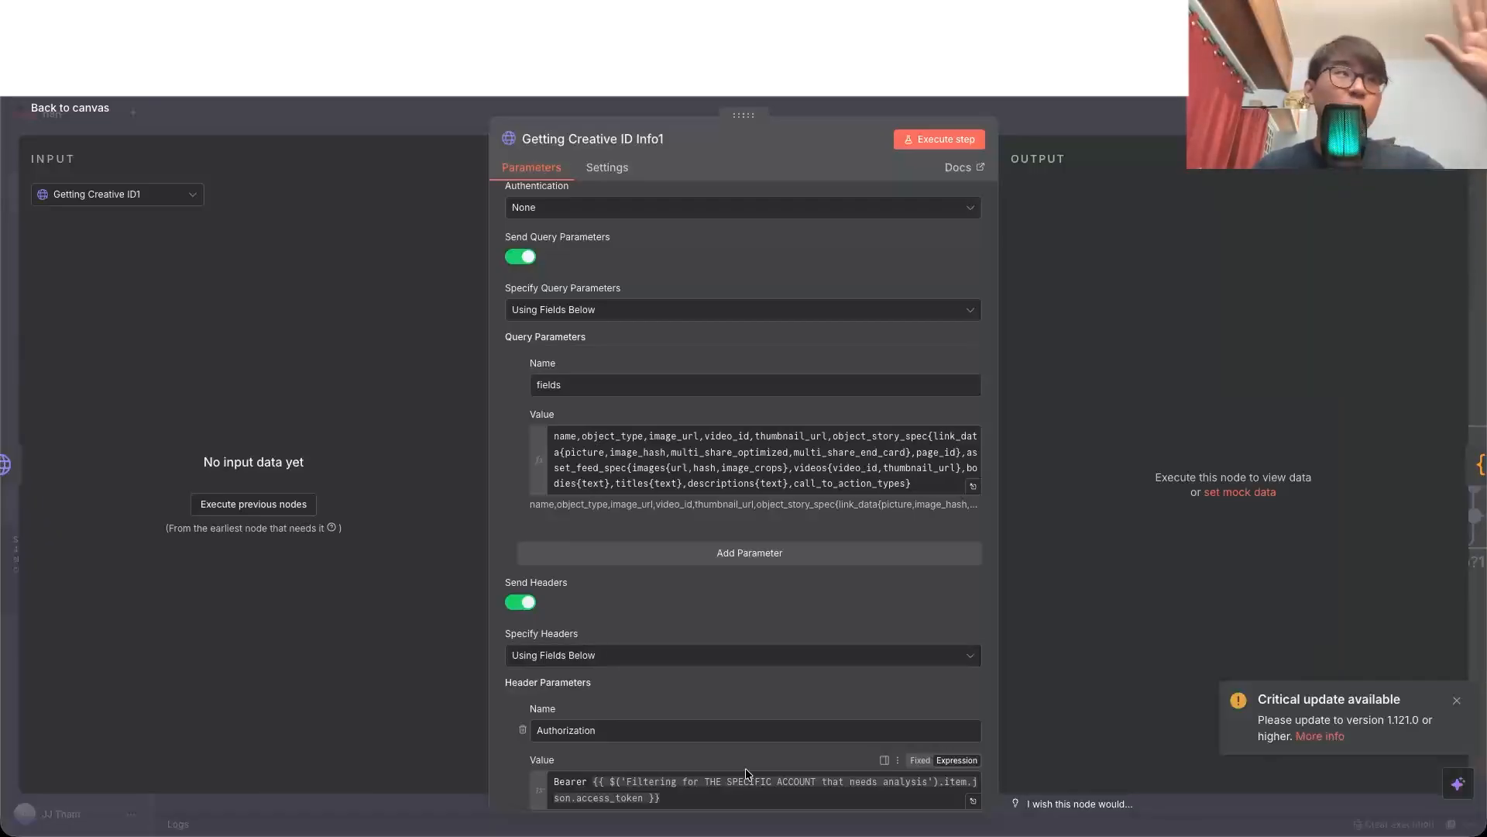
pyautogui.scroll(-3, 635, 584)
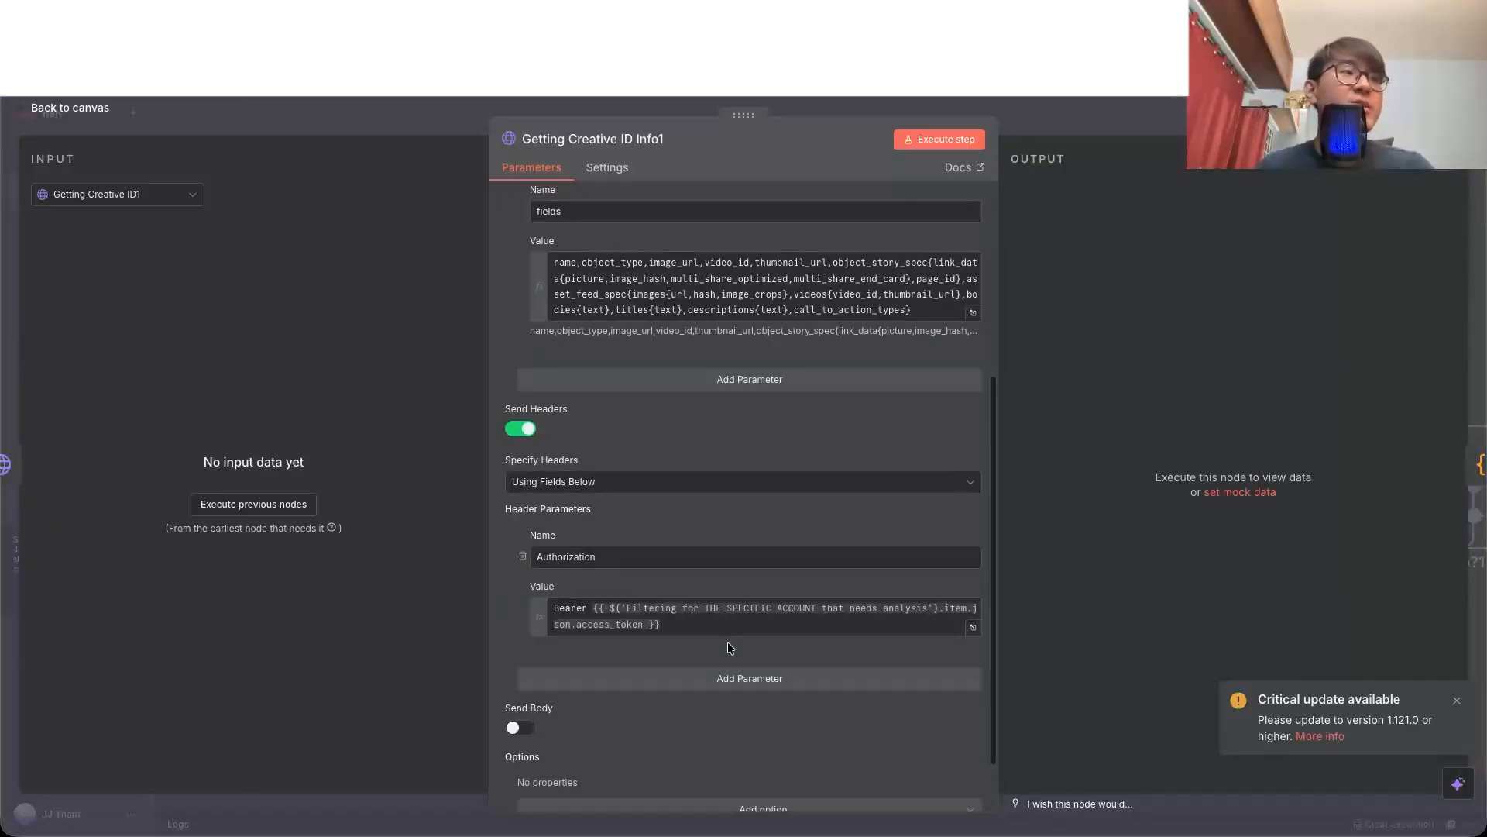
pyautogui.scroll(5, 752, 622)
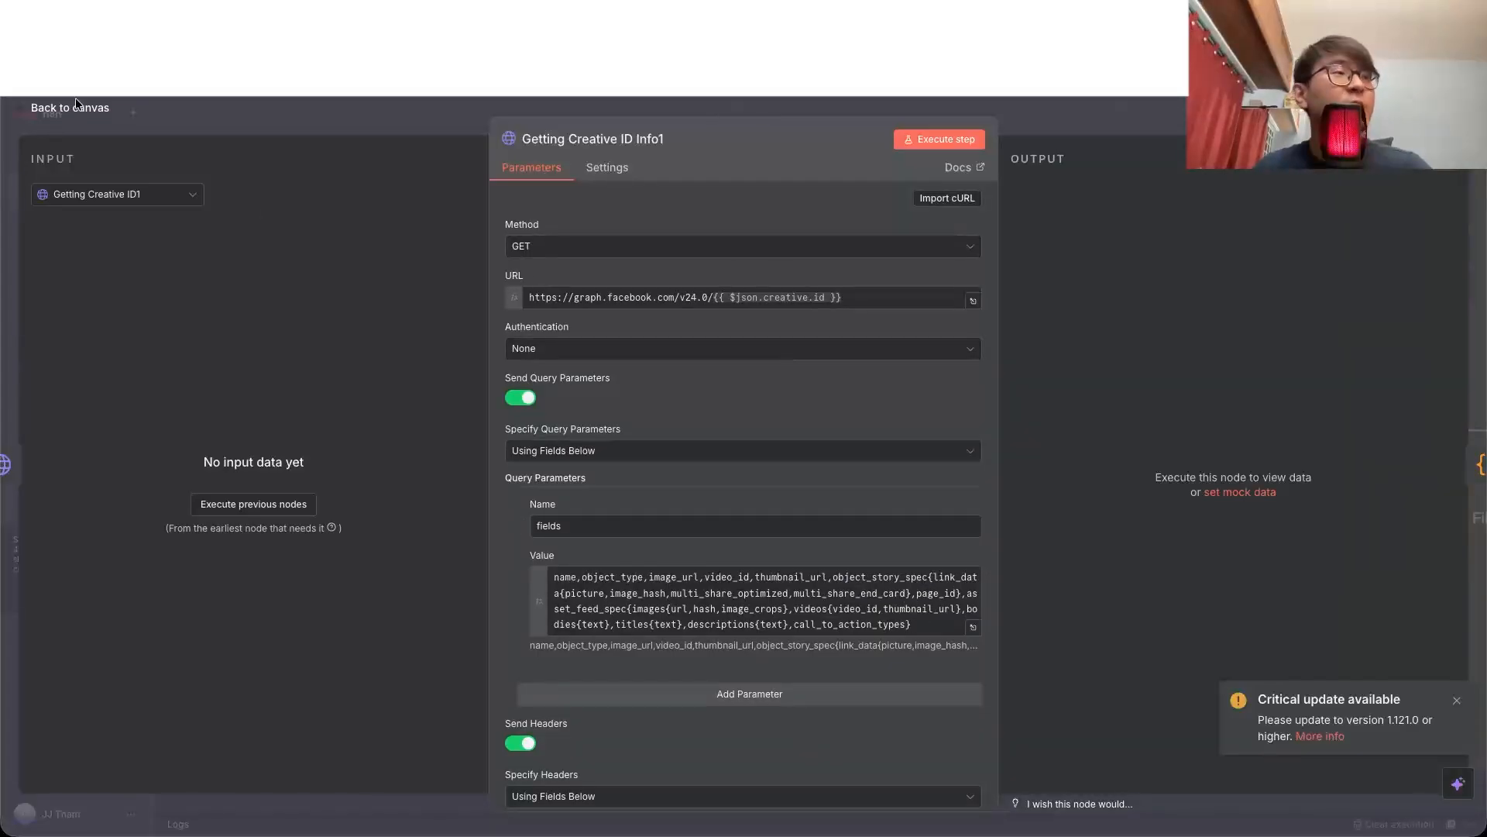
pyautogui.press('Escape')
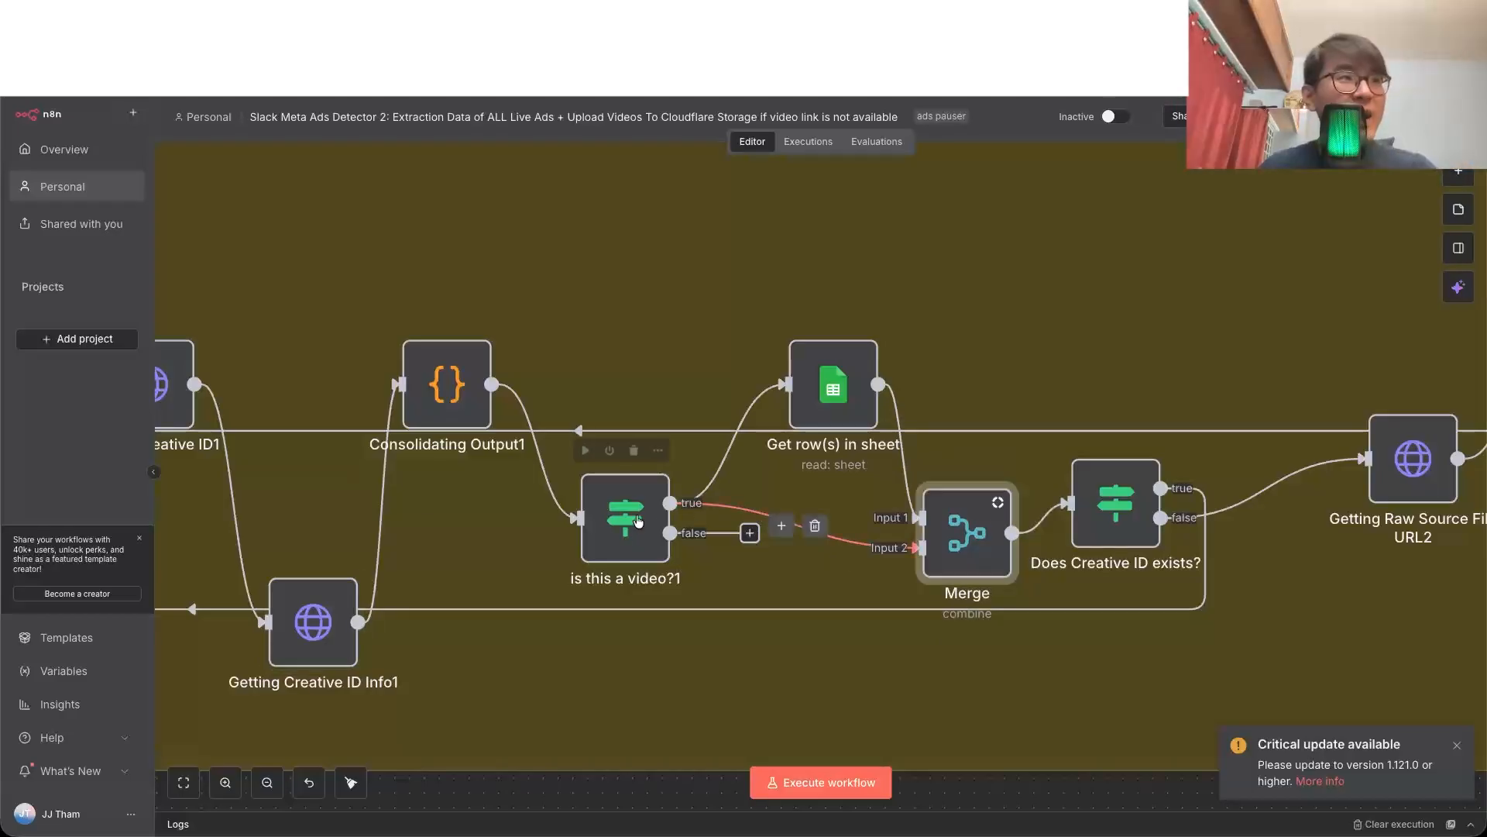
# Step: Examine the Get row(s) in sheet node's settings and check the Status and Creative ID columns in the Template spreadsheet's Ads ID sheet
pyautogui.doubleClick(832, 384)
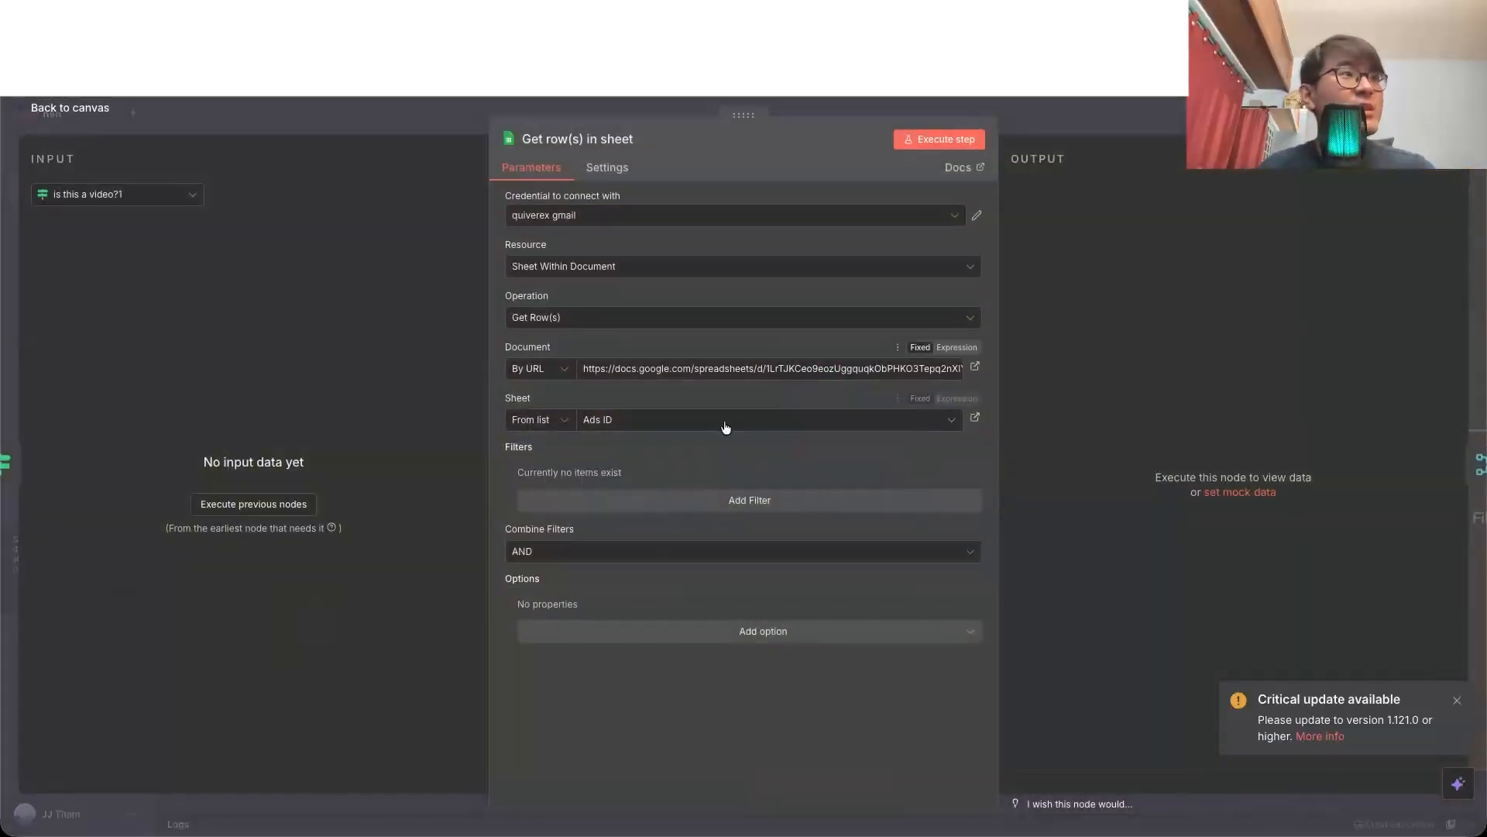
pyautogui.click(84, 109)
pyautogui.hotkey('ctrl', 'Tab')
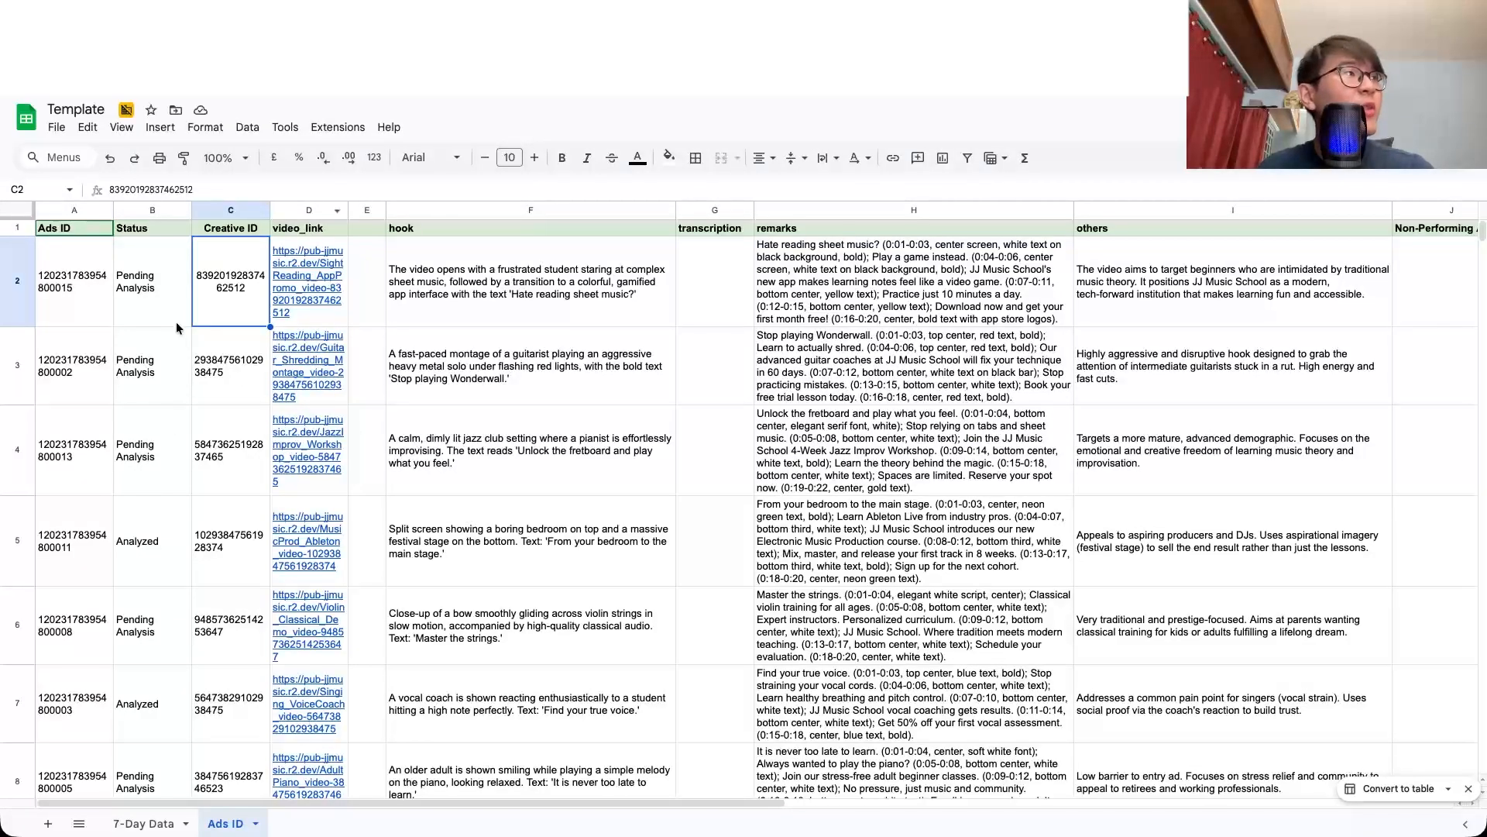
pyautogui.click(184, 268)
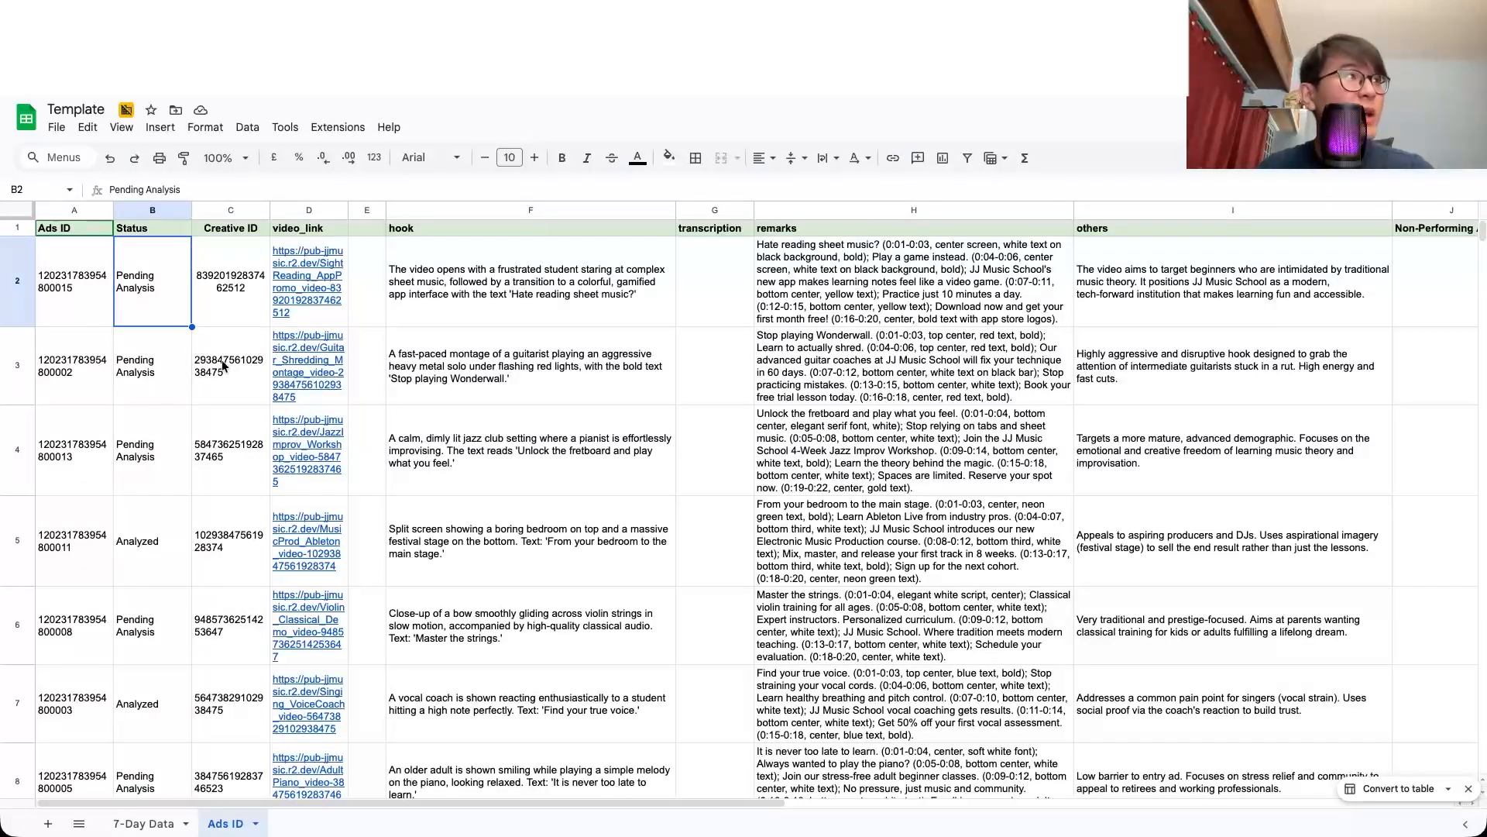
pyautogui.click(112, 305)
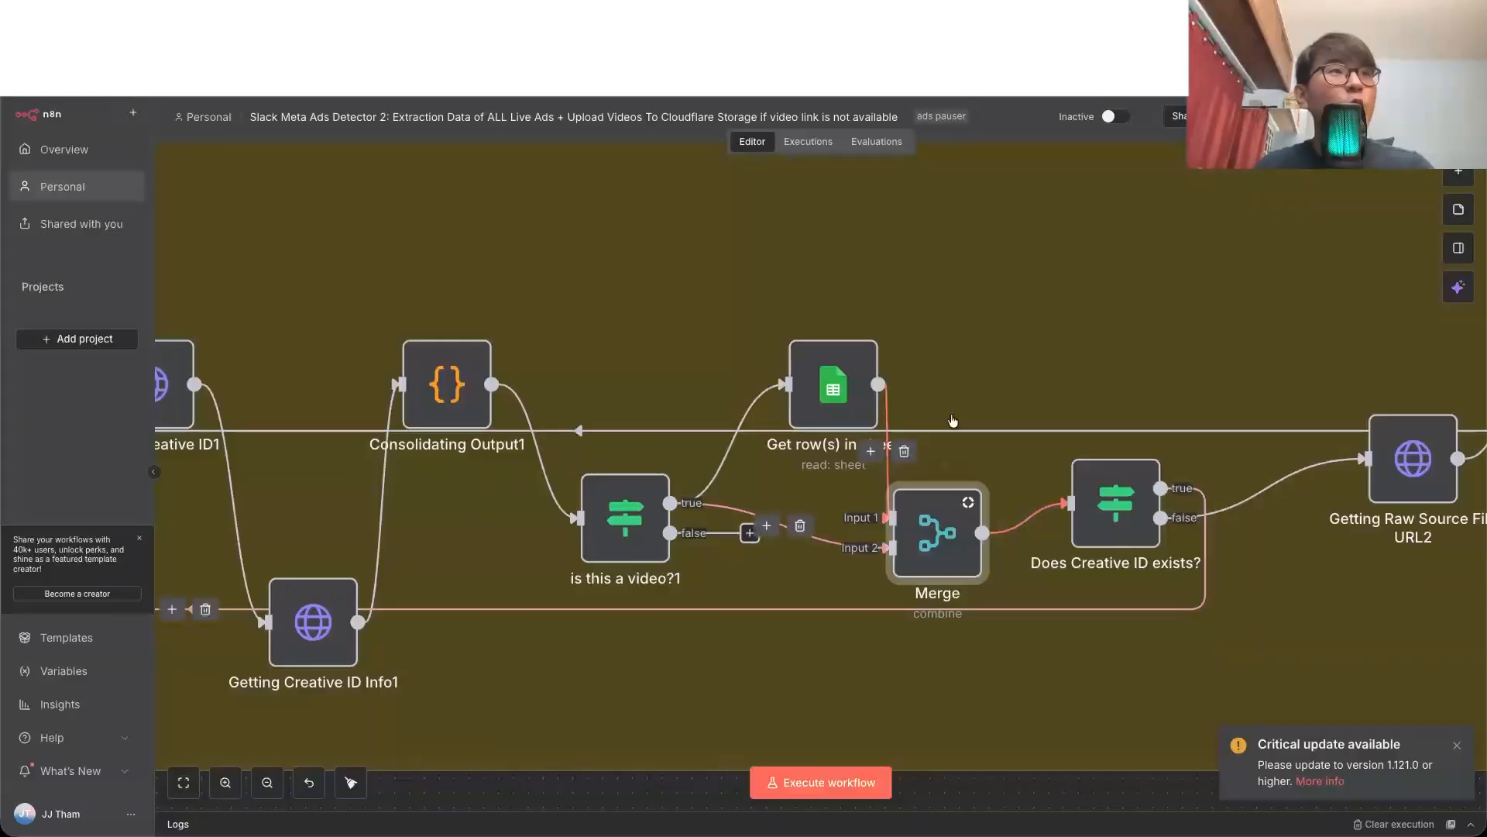
# Step: Trace the path from Merge through Does Creative ID exists? to Getting Raw Source File URL2, and examine that node's URL and query parameters
pyautogui.hscroll(2, 1200, 551)
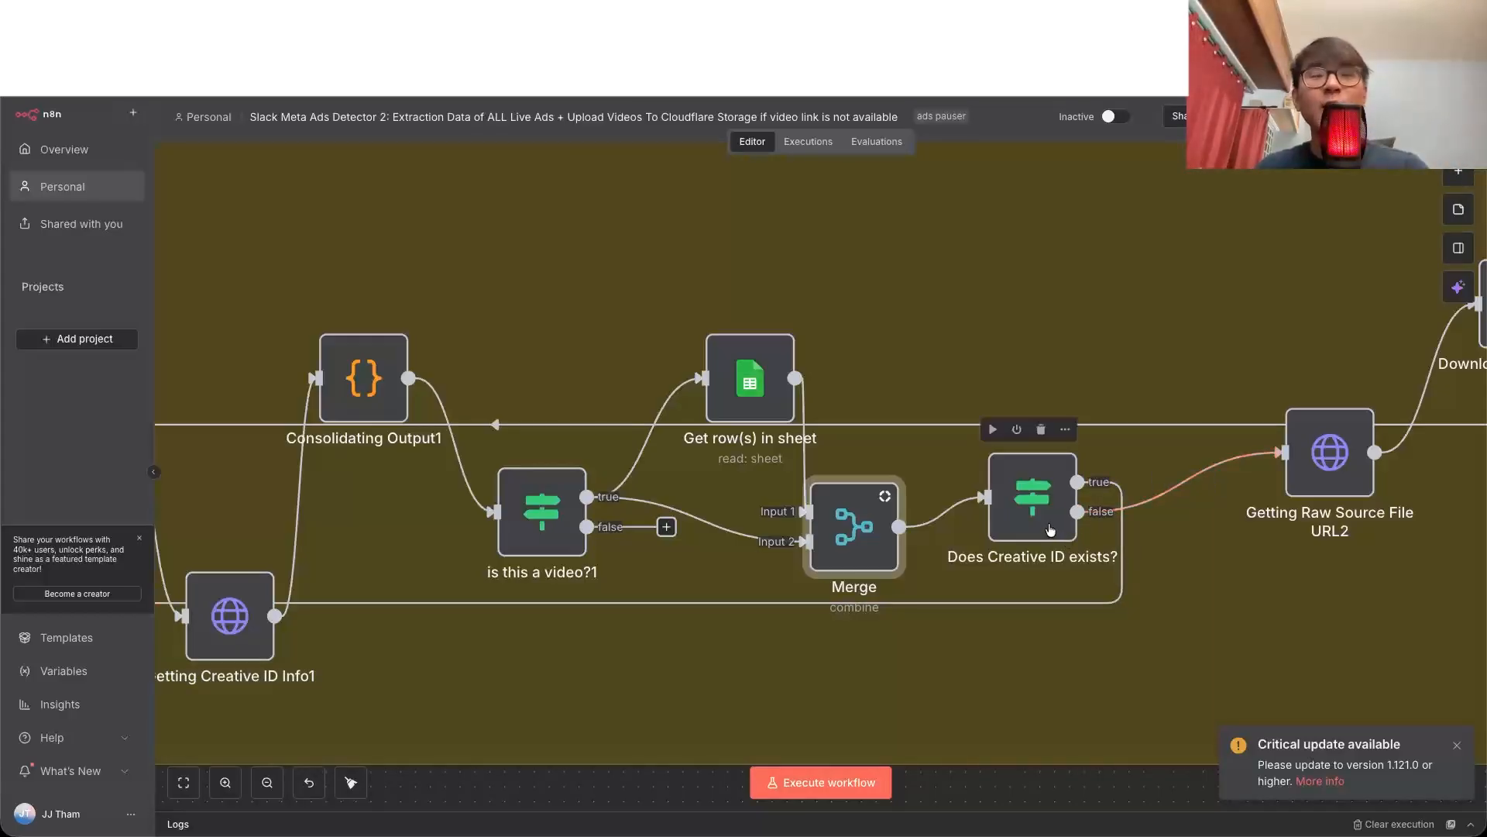
pyautogui.hscroll(5, 1050, 530)
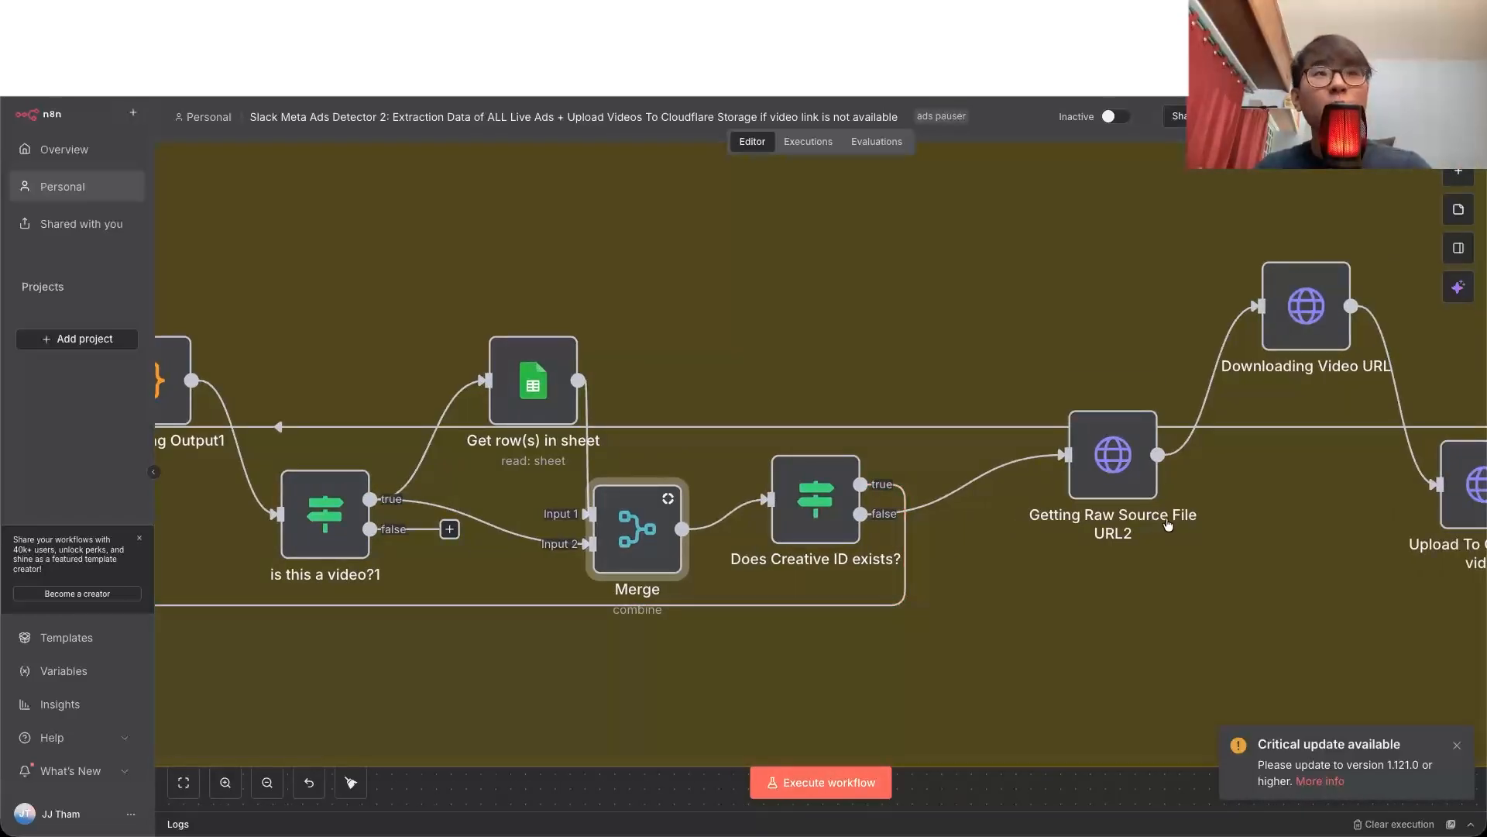
pyautogui.moveTo(1101, 453)
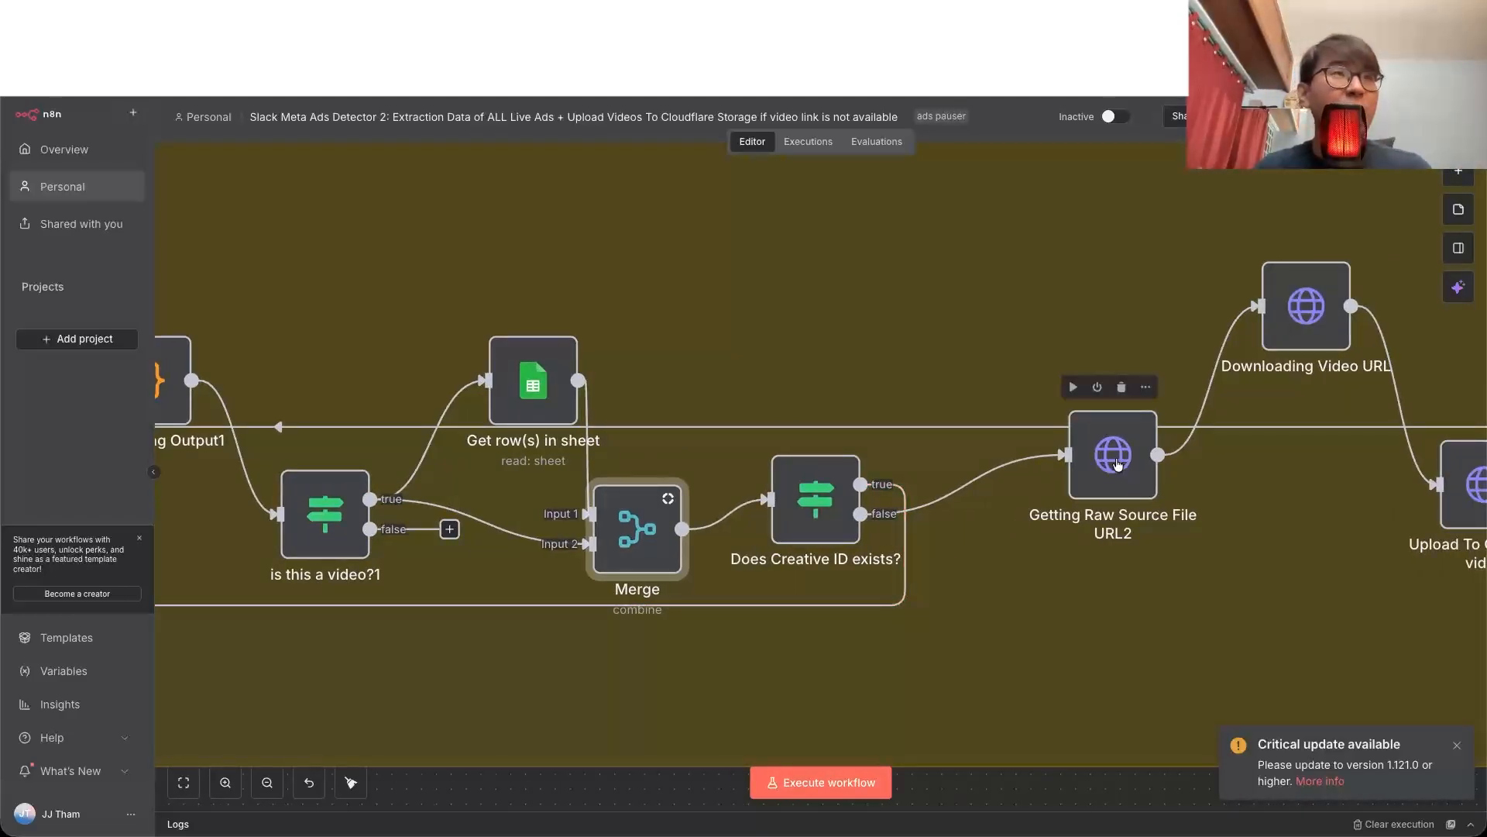
pyautogui.doubleClick(1116, 463)
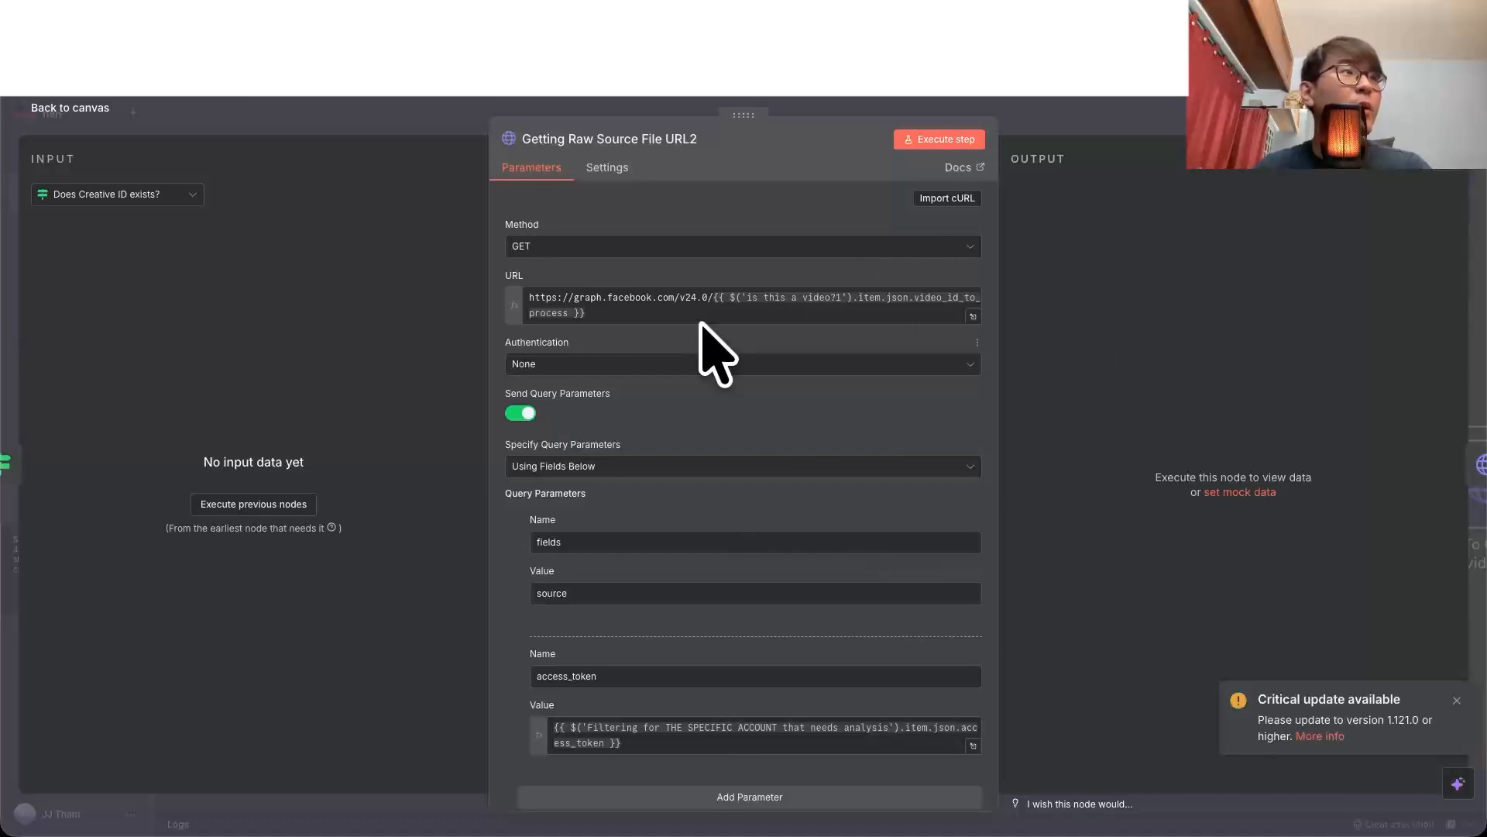
pyautogui.moveTo(714, 300); pyautogui.dragTo(742, 316)
pyautogui.click(742, 316)
pyautogui.scroll(-2, 825, 385)
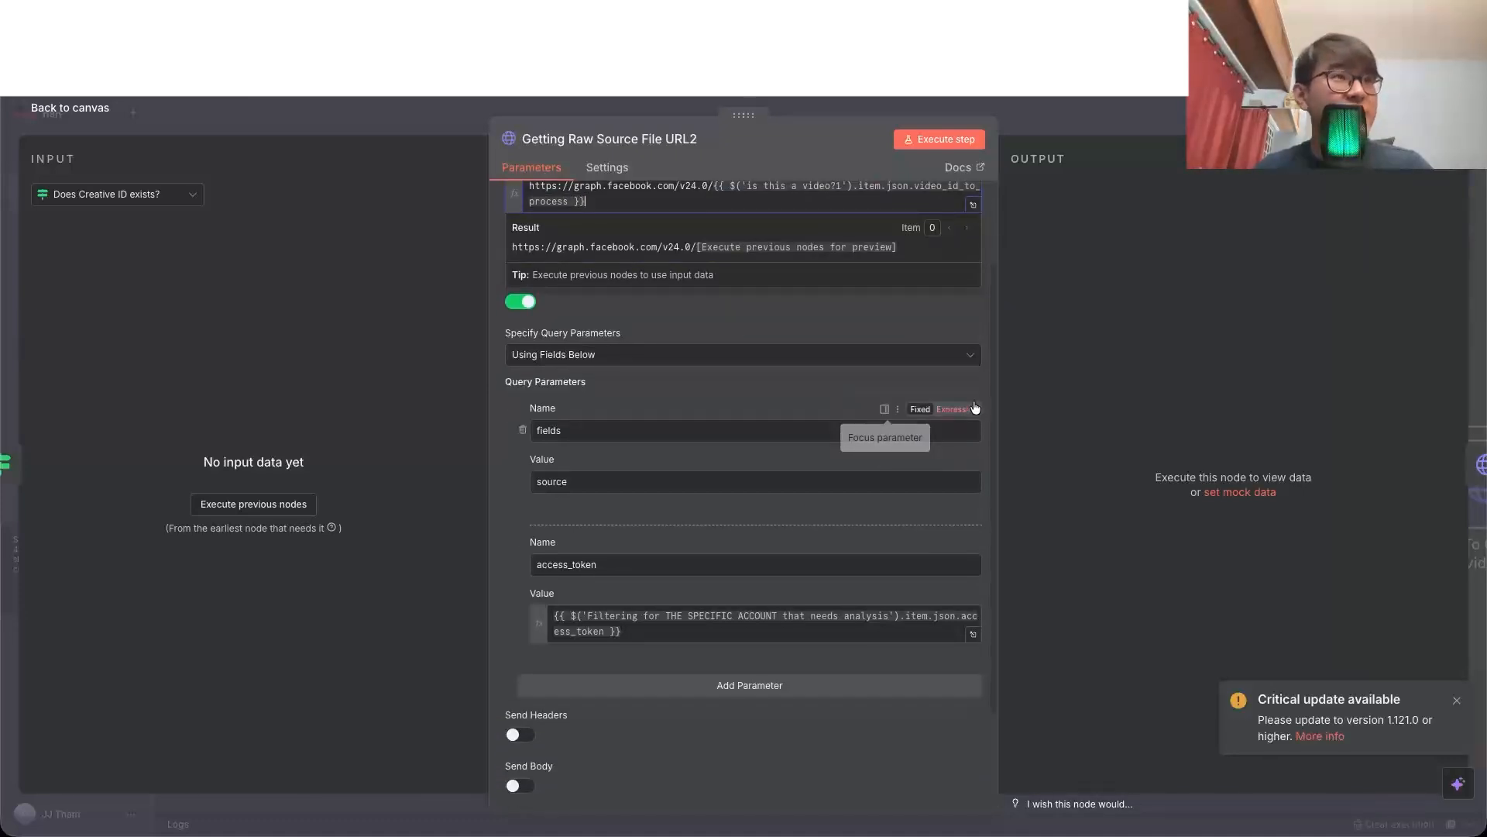
pyautogui.click(1024, 462)
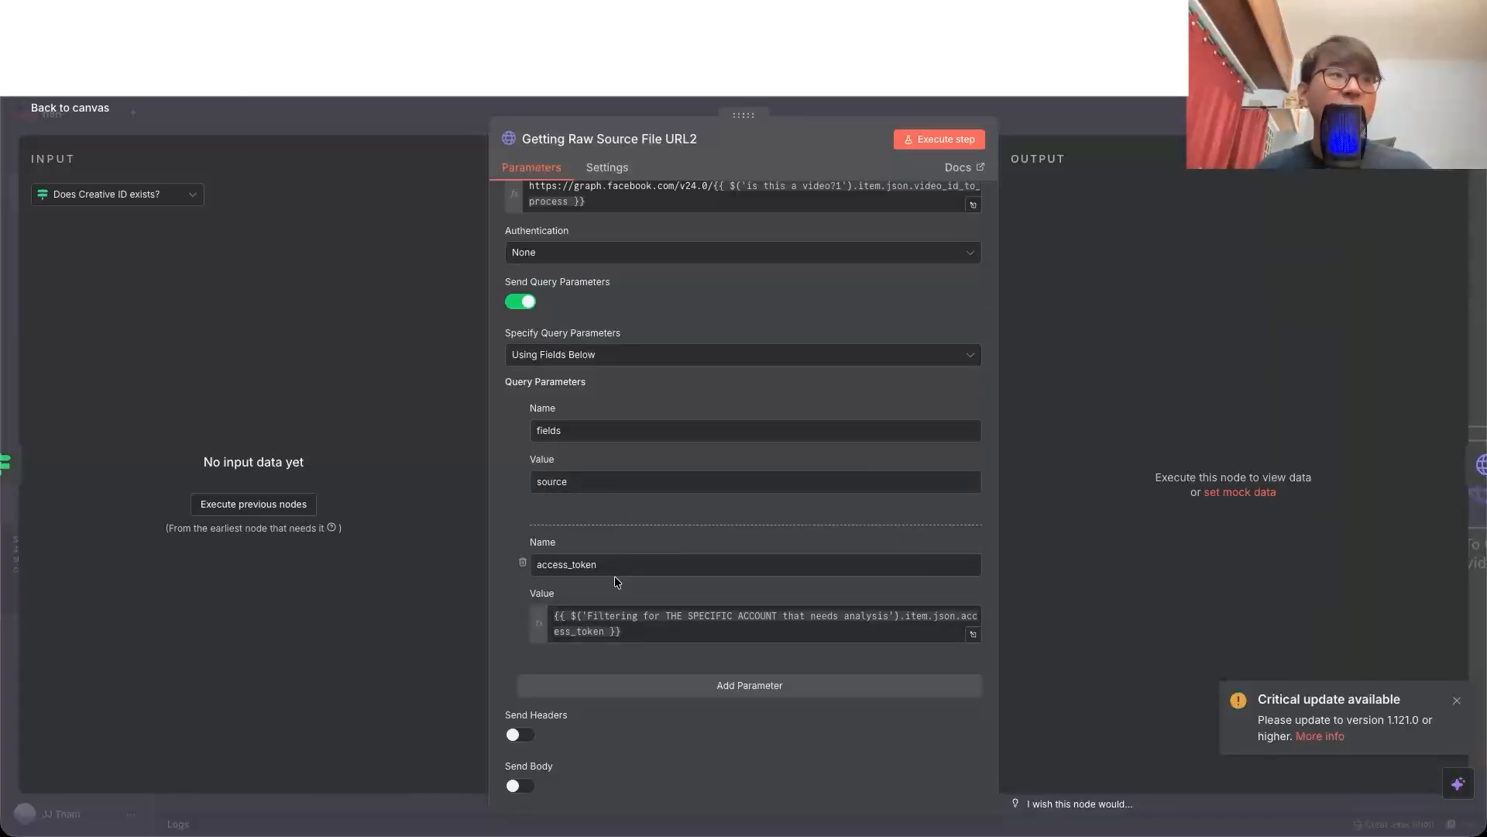
# Step: Examine the remaining query parameters of Getting Raw Source File URL2, and the method and URL of the Downloading Video URL node
pyautogui.scroll(-2, 615, 575)
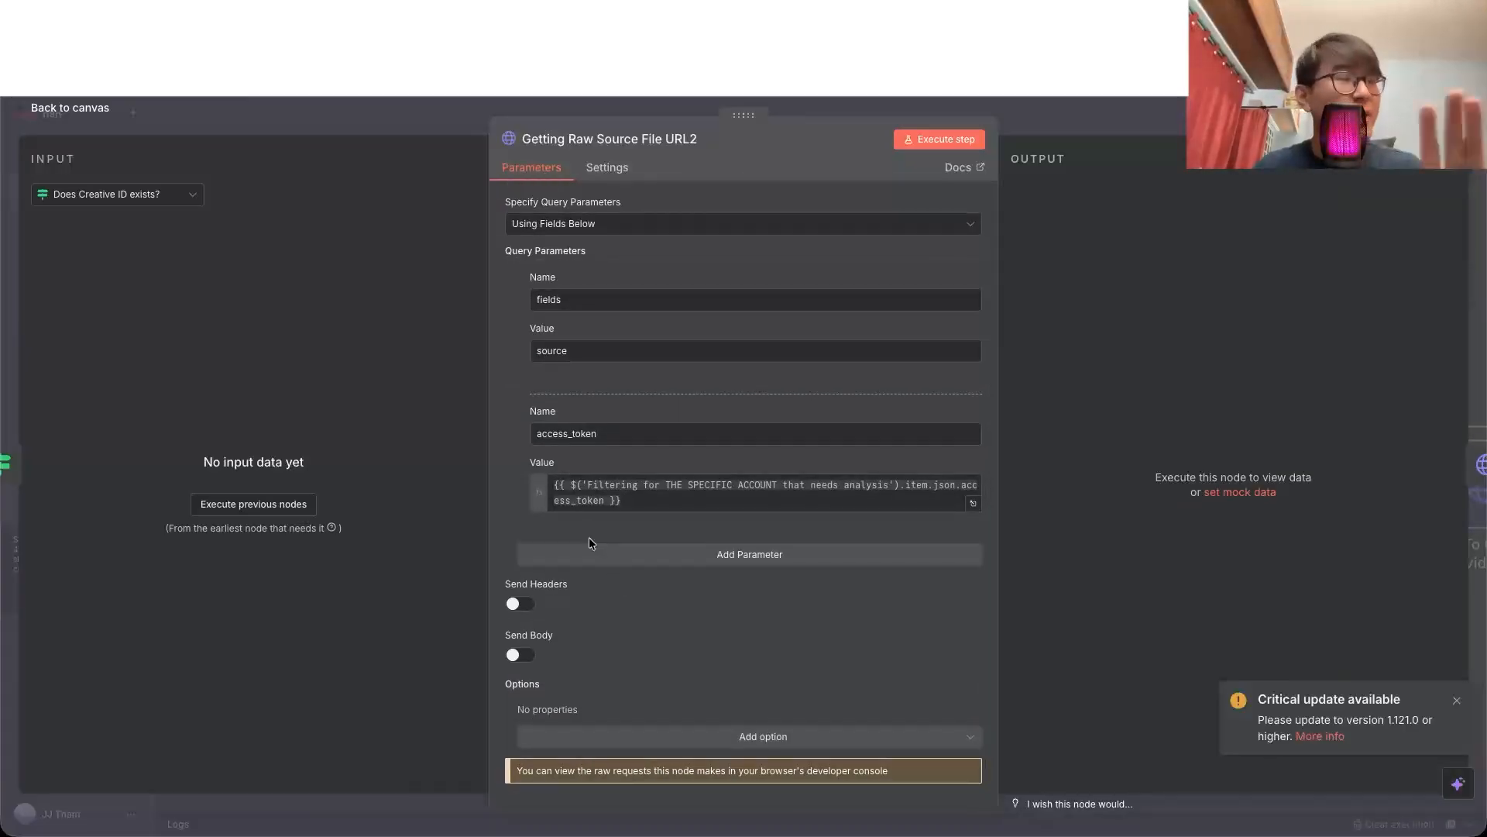
pyautogui.click(100, 113)
pyautogui.hscroll(5, 850, 342)
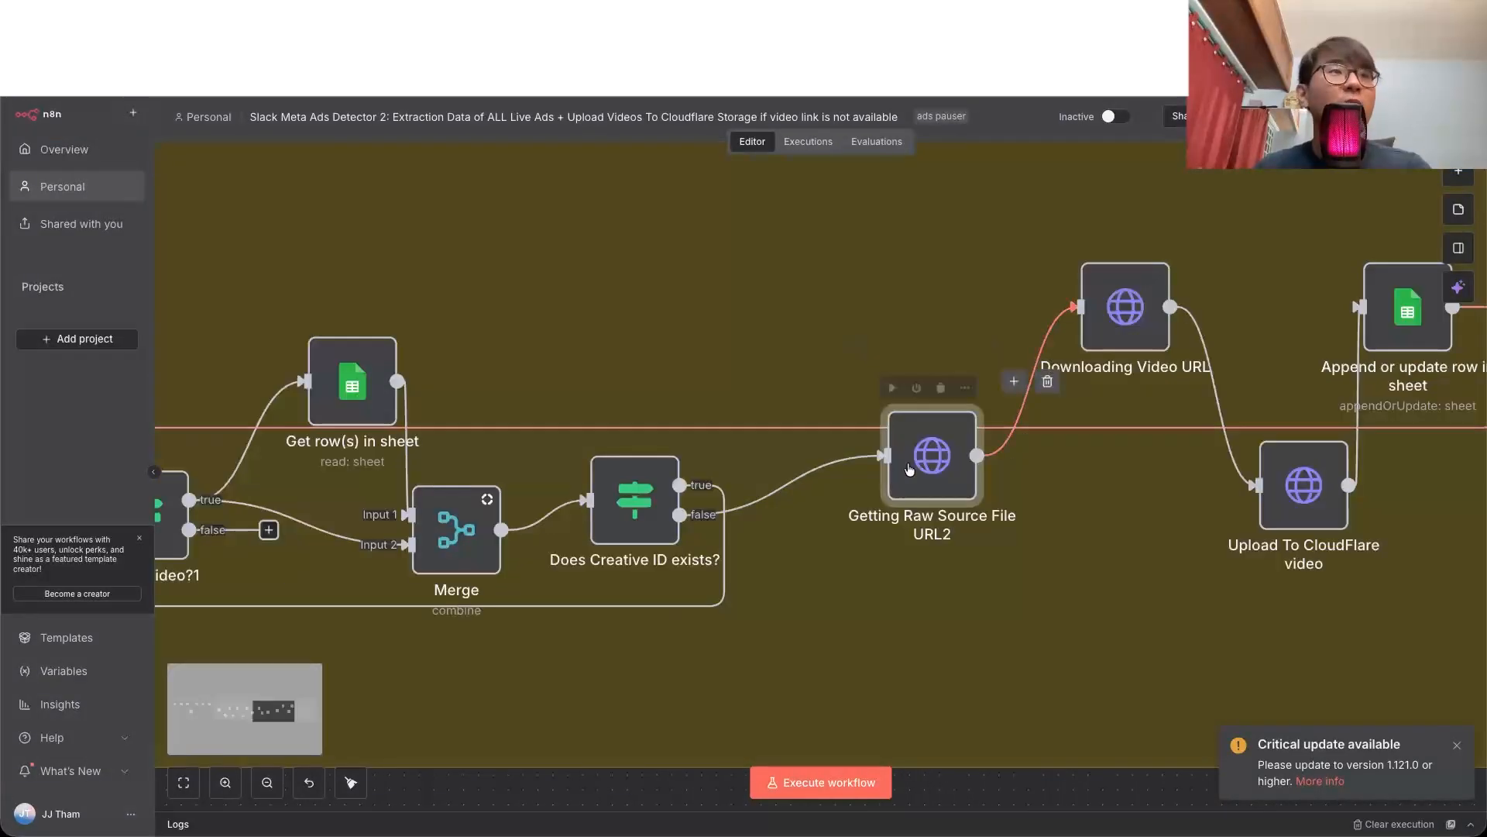
pyautogui.doubleClick(1120, 310)
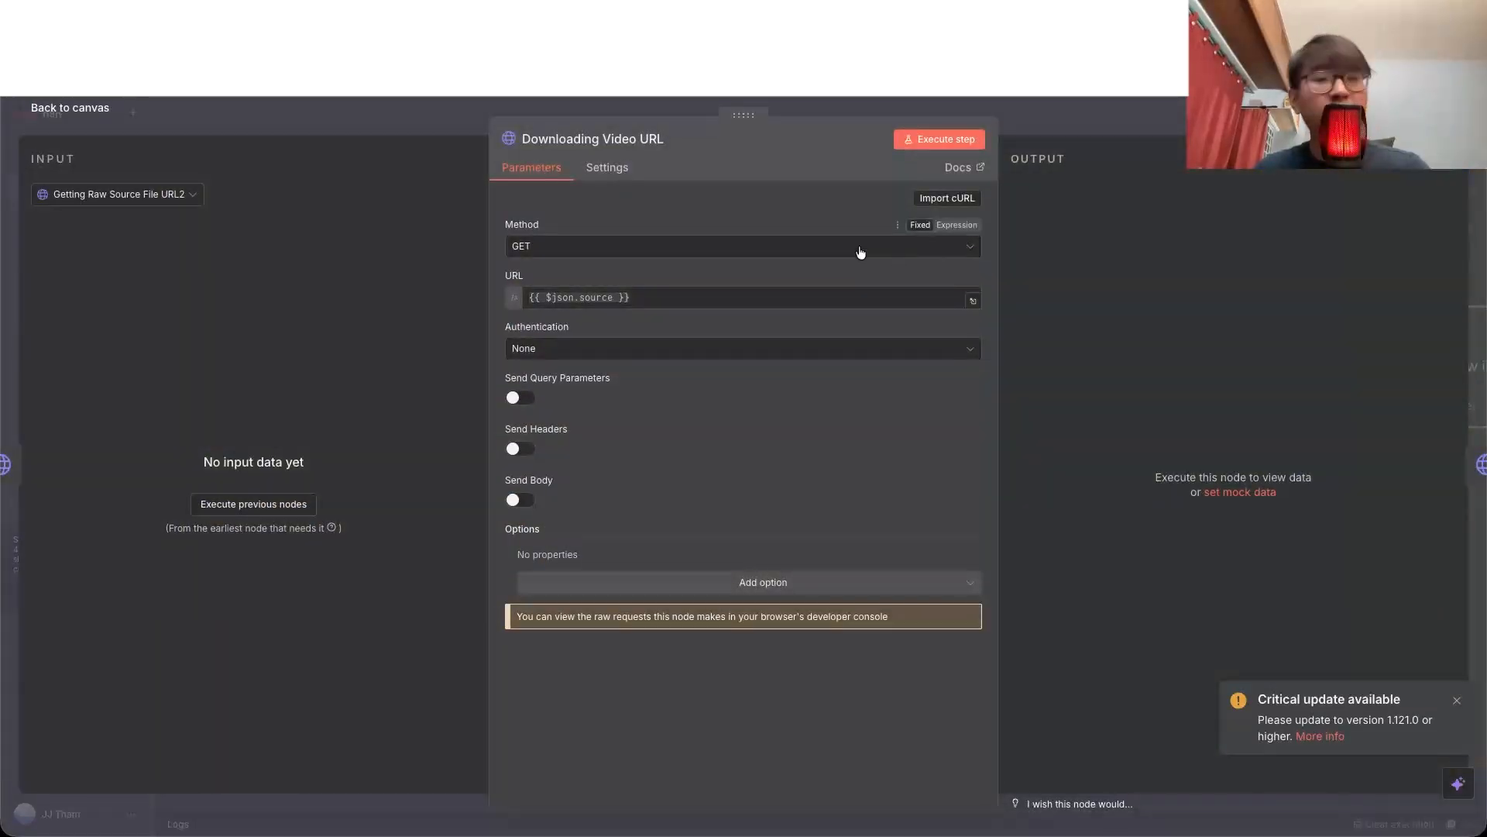
pyautogui.press('Escape')
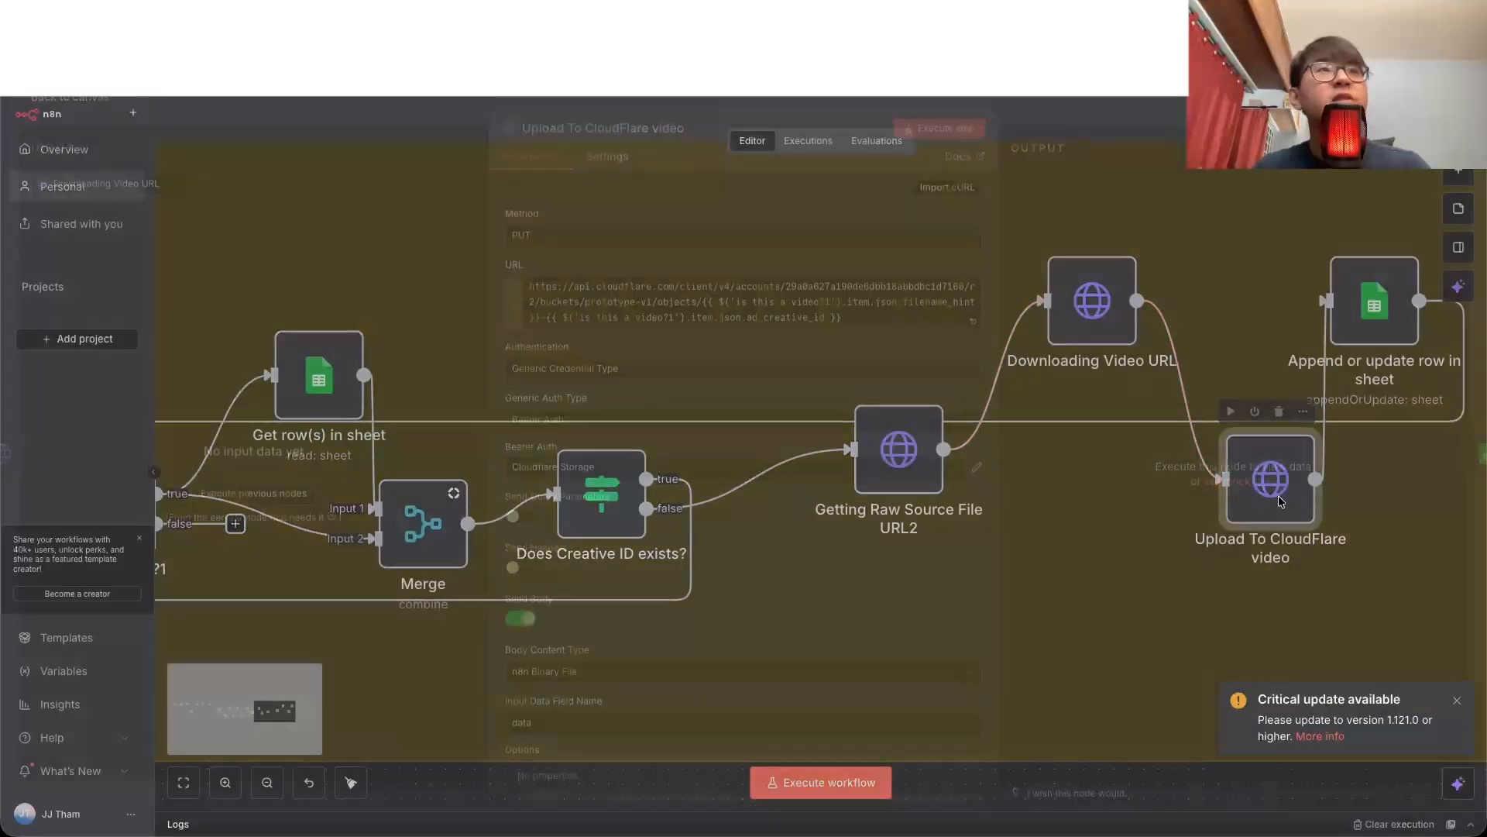
# Step: Examine the Upload To CloudFlare video node's settings and recheck the request in Getting Raw Source File URL2
pyautogui.doubleClick(1279, 495)
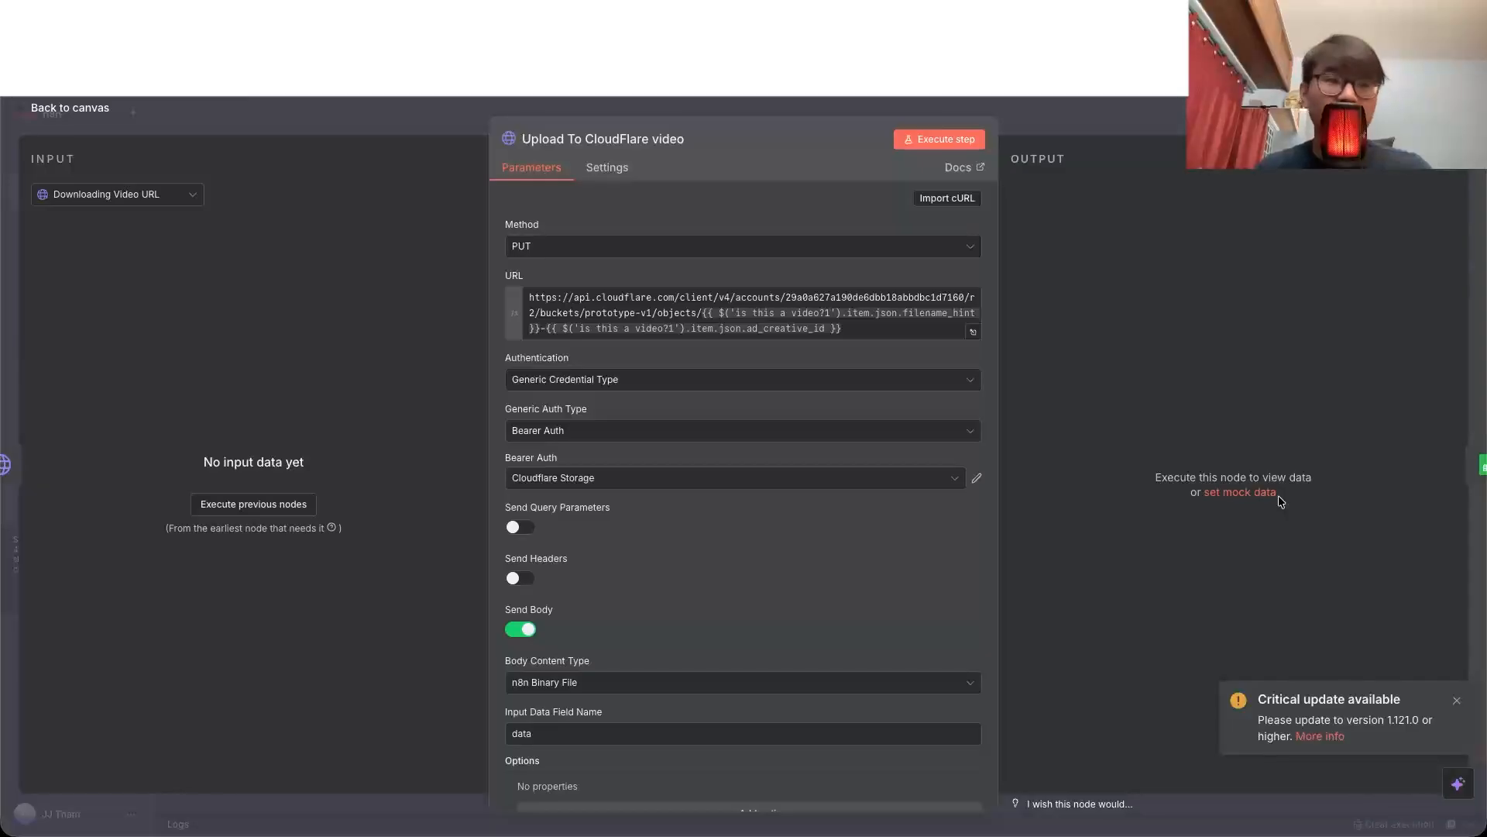
pyautogui.press('Escape')
pyautogui.doubleClick(922, 455)
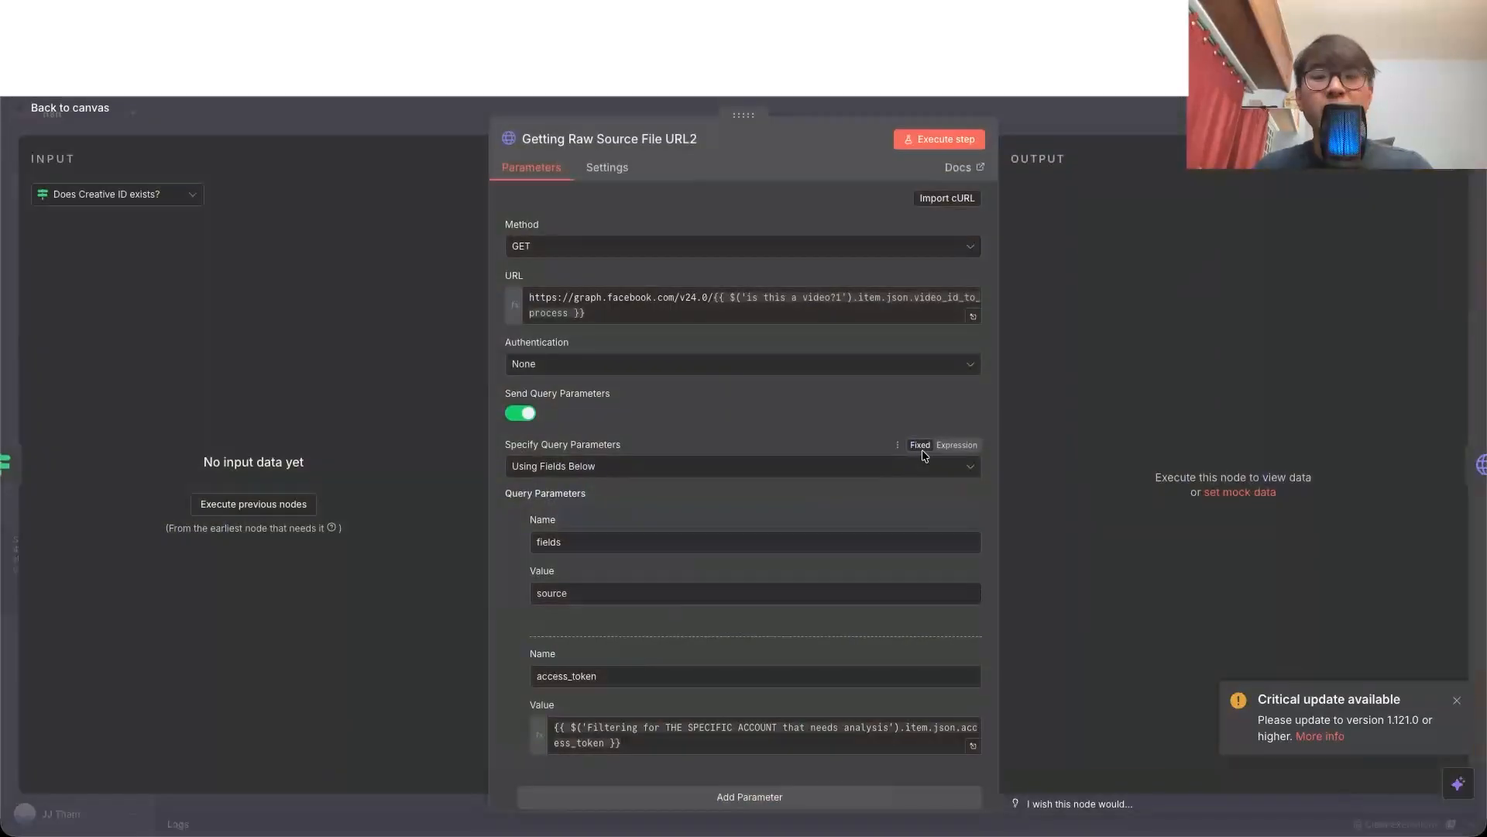
pyautogui.click(105, 110)
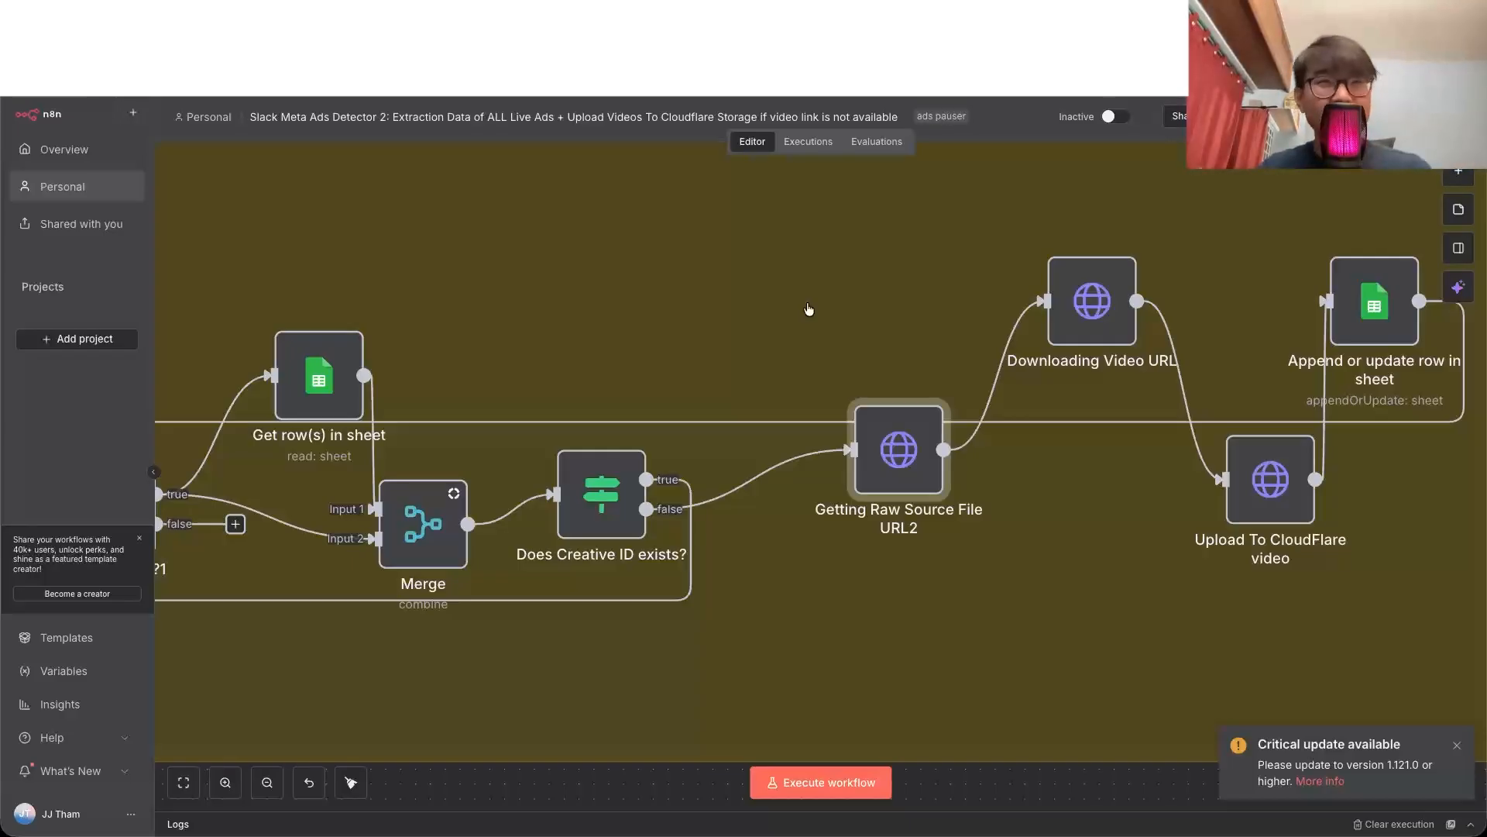
# Step: Shift the Upload To CloudFlare video node slightly towards Getting Raw Source File URL2, and examine its URL and authentication settings
pyautogui.moveTo(1268, 501); pyautogui.dragTo(1238, 501)
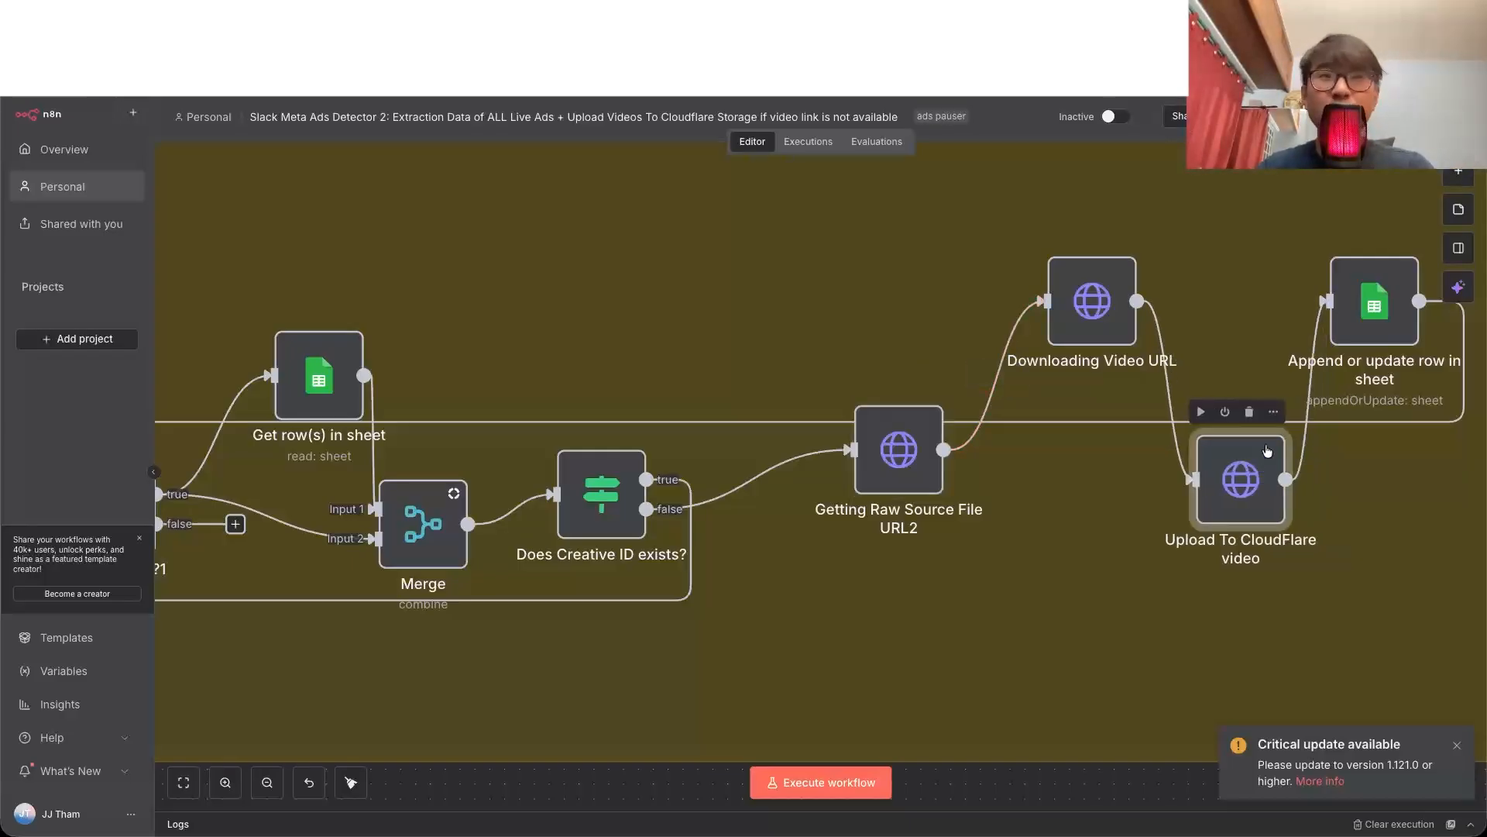
pyautogui.doubleClick(1237, 505)
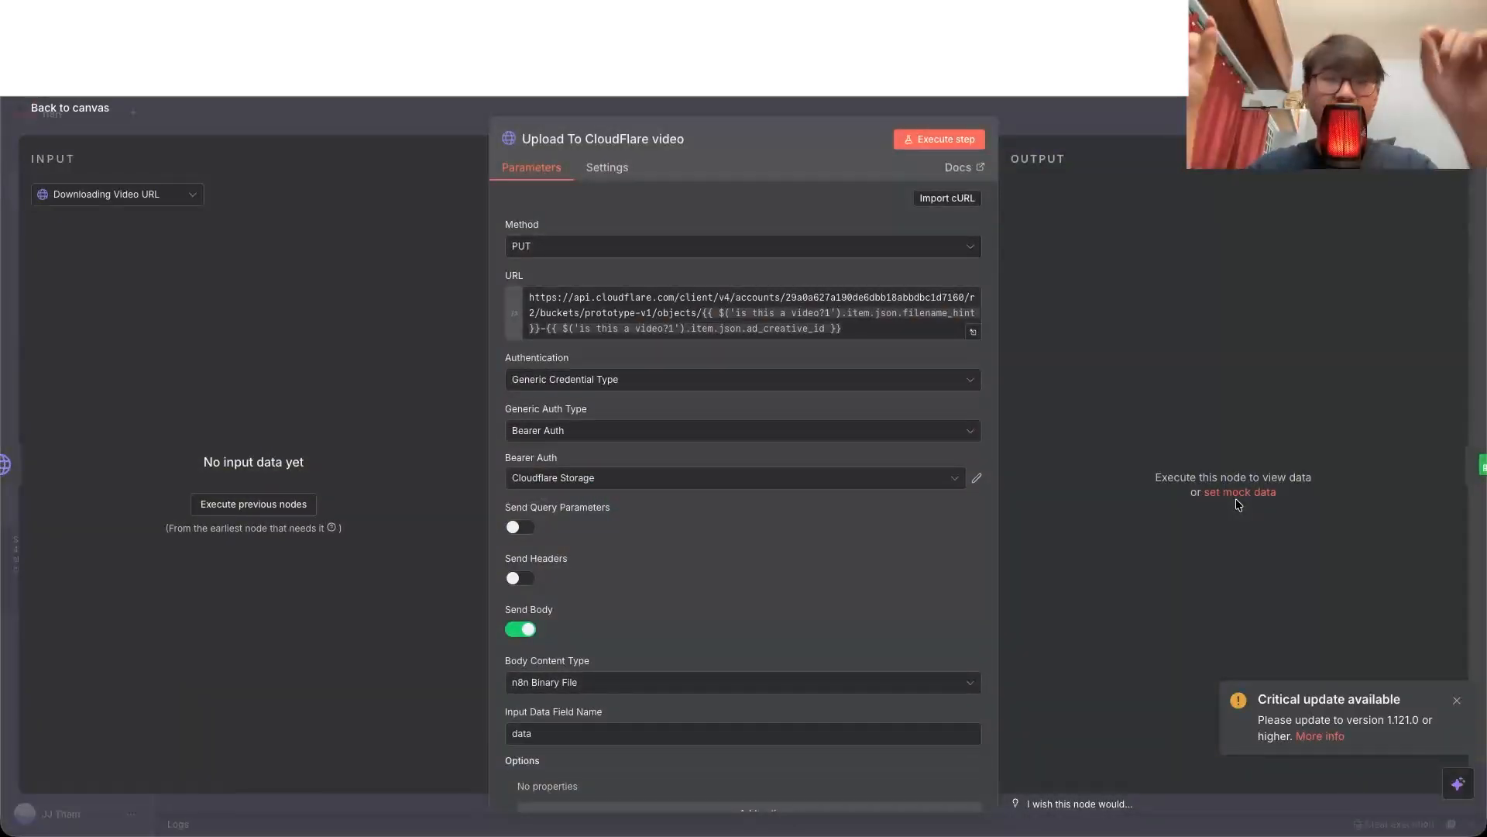
pyautogui.press('Escape')
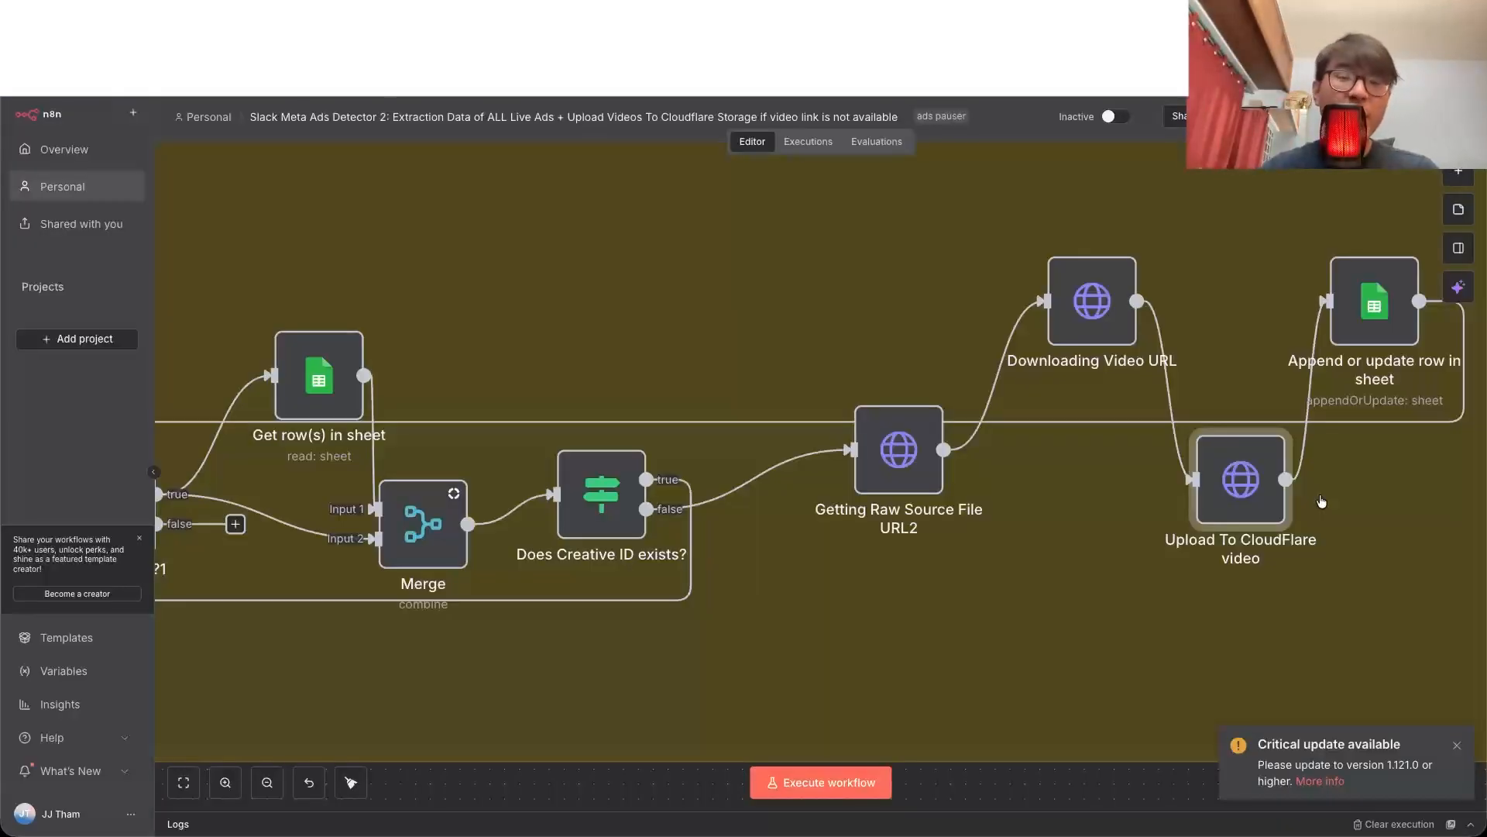
pyautogui.doubleClick(1240, 480)
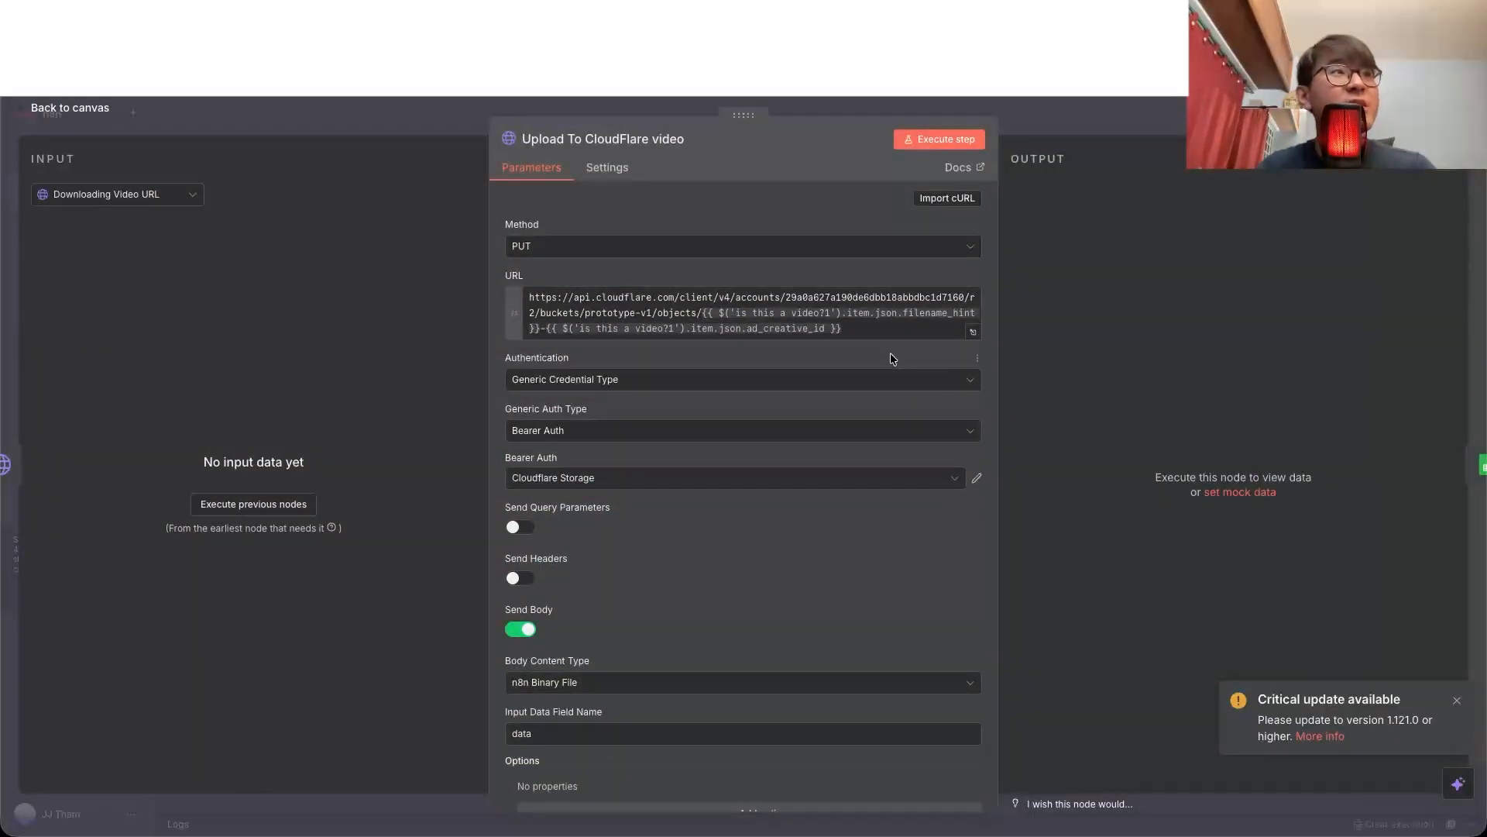
# Step: Switch to the Template spreadsheet and check the stored video links in the Ads ID sheet's video_link column
pyautogui.hotkey('ctrl', 'Tab')
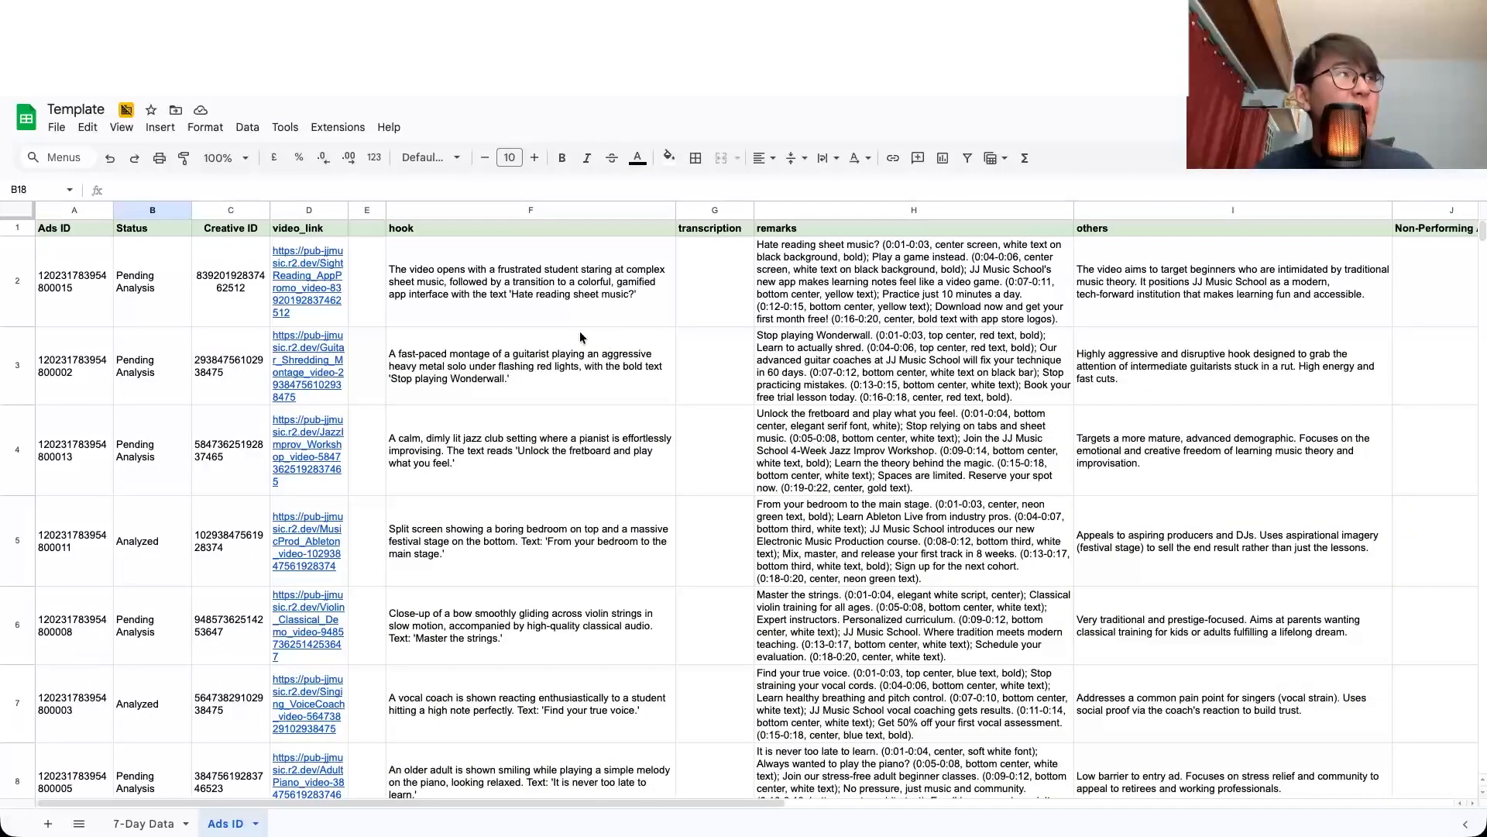
pyautogui.click(317, 211)
pyautogui.click(309, 281)
pyautogui.click(300, 385)
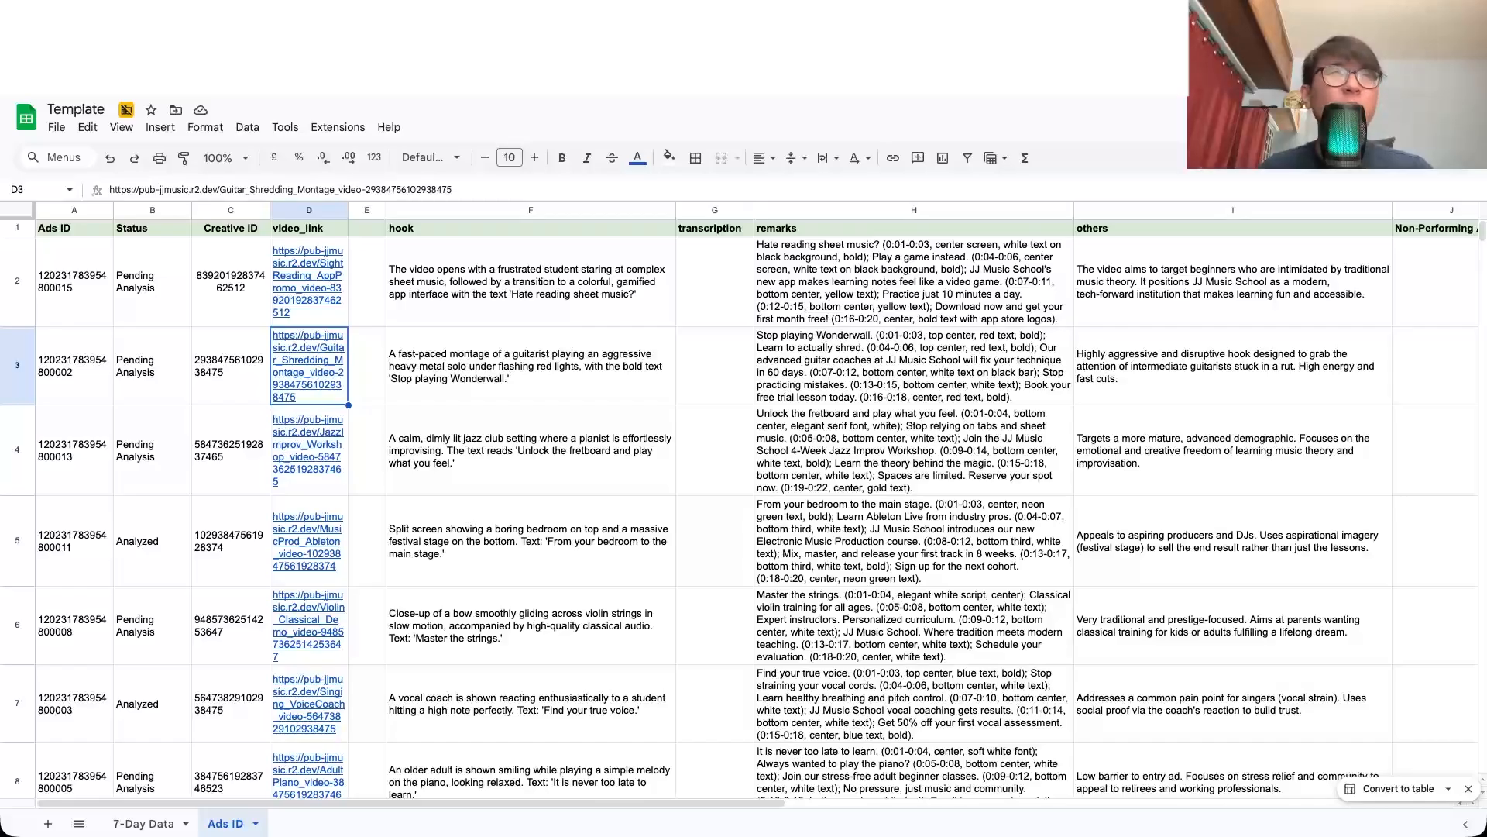
pyautogui.click(478, 286)
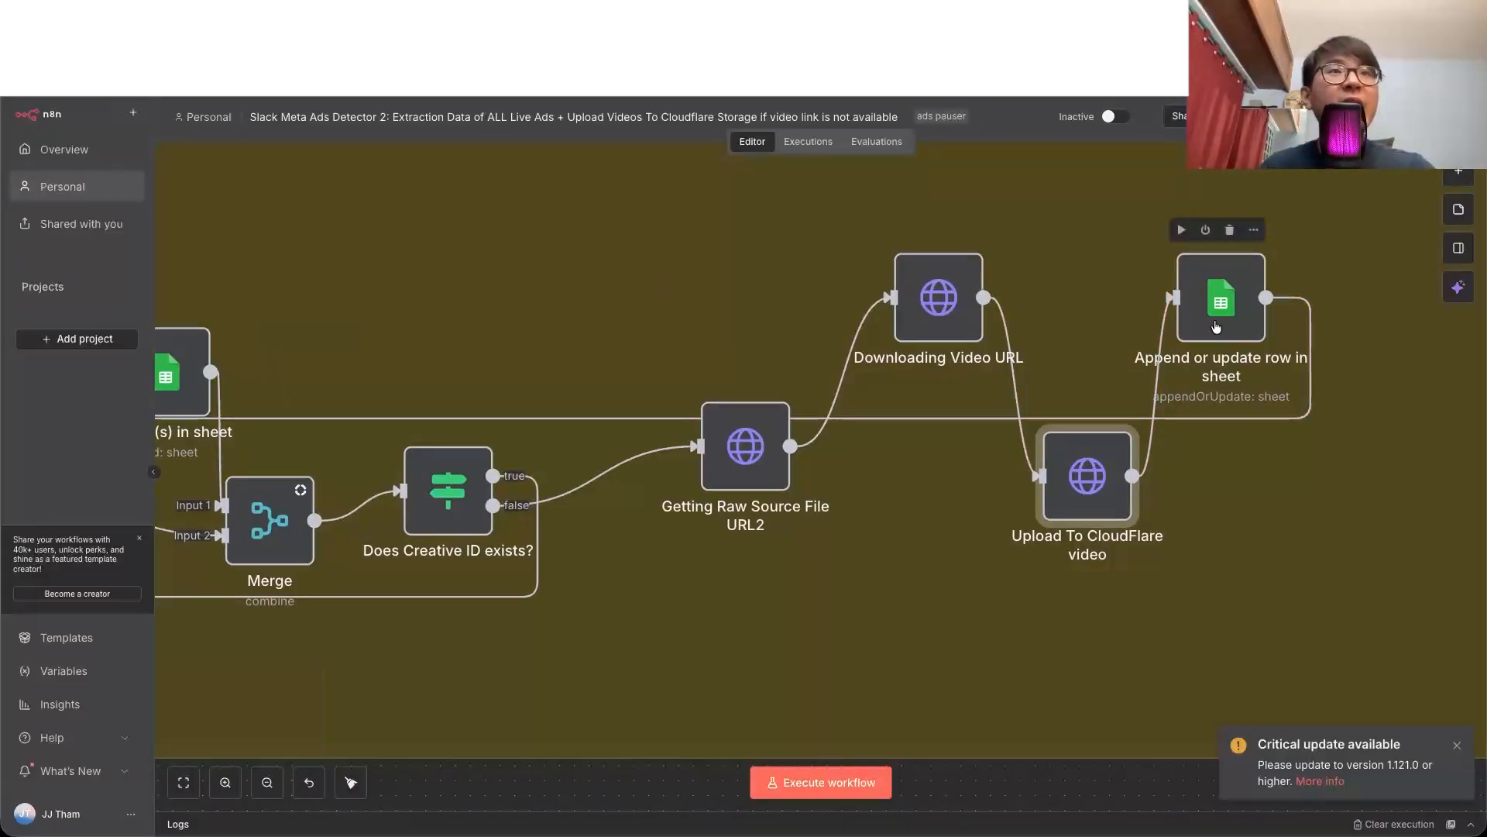
# Step: Switch back to n8n and examine the Status value and column mapping in the Append or update row in sheet node
pyautogui.doubleClick(1216, 327)
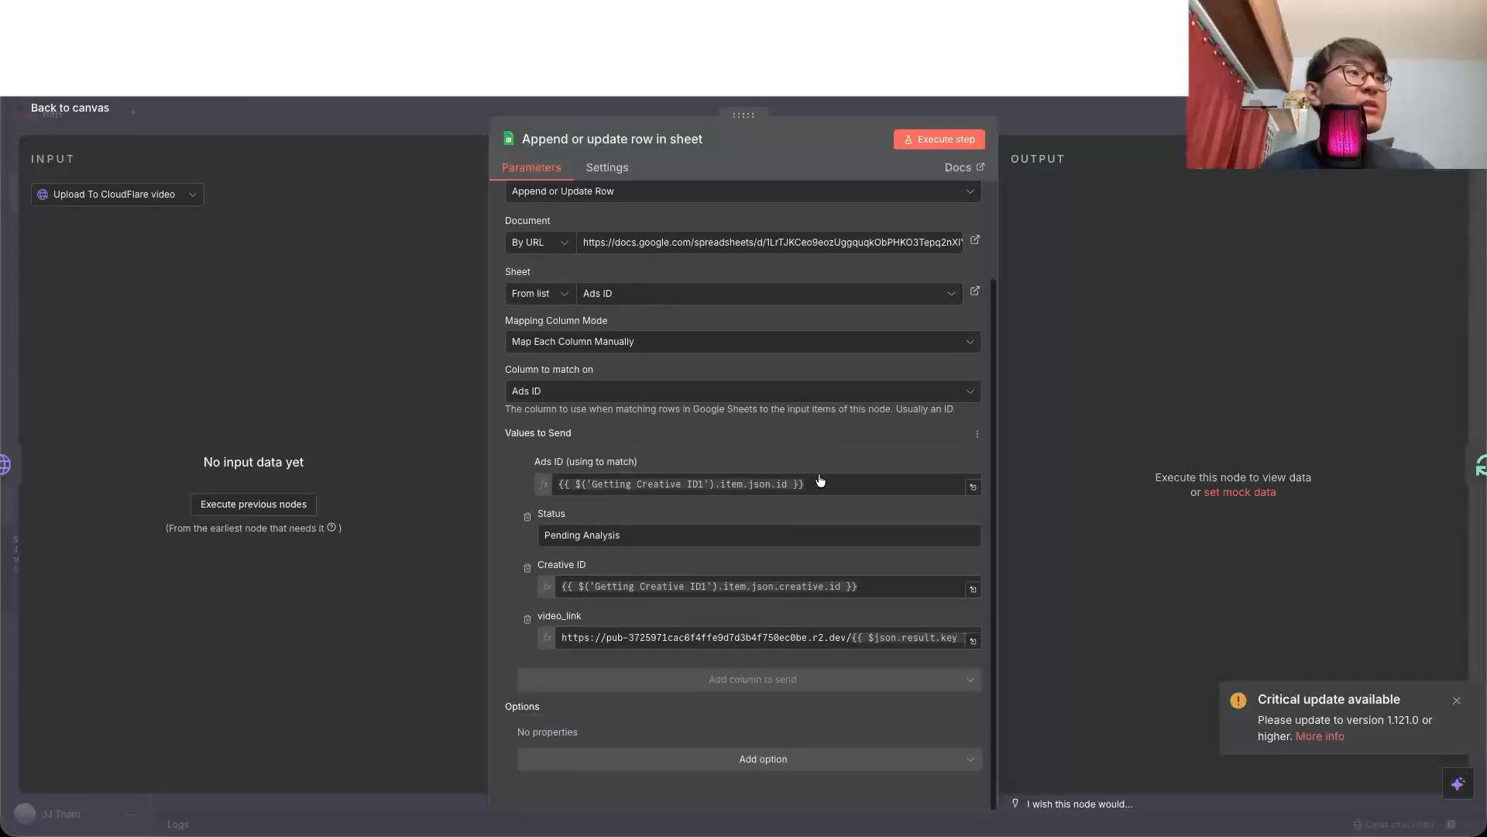
pyautogui.doubleClick(569, 546)
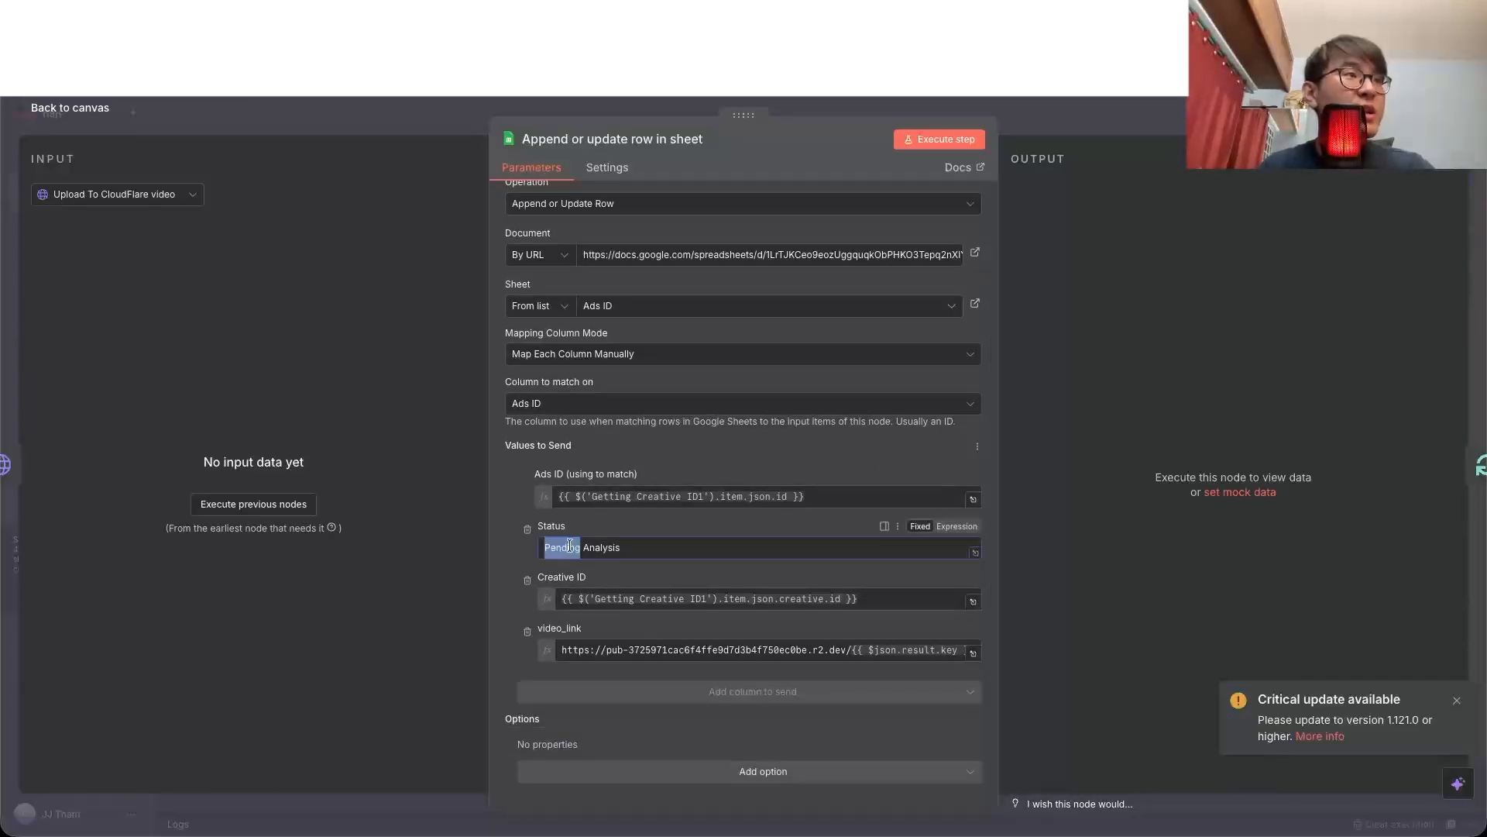
pyautogui.doubleClick(615, 548)
pyautogui.press('Escape')
# Step: Set the Status value to Not Analyzed in the Getting Ads That Are Not Analyzed node and return to the canvas
pyautogui.hscroll(-12, 1241, 354)
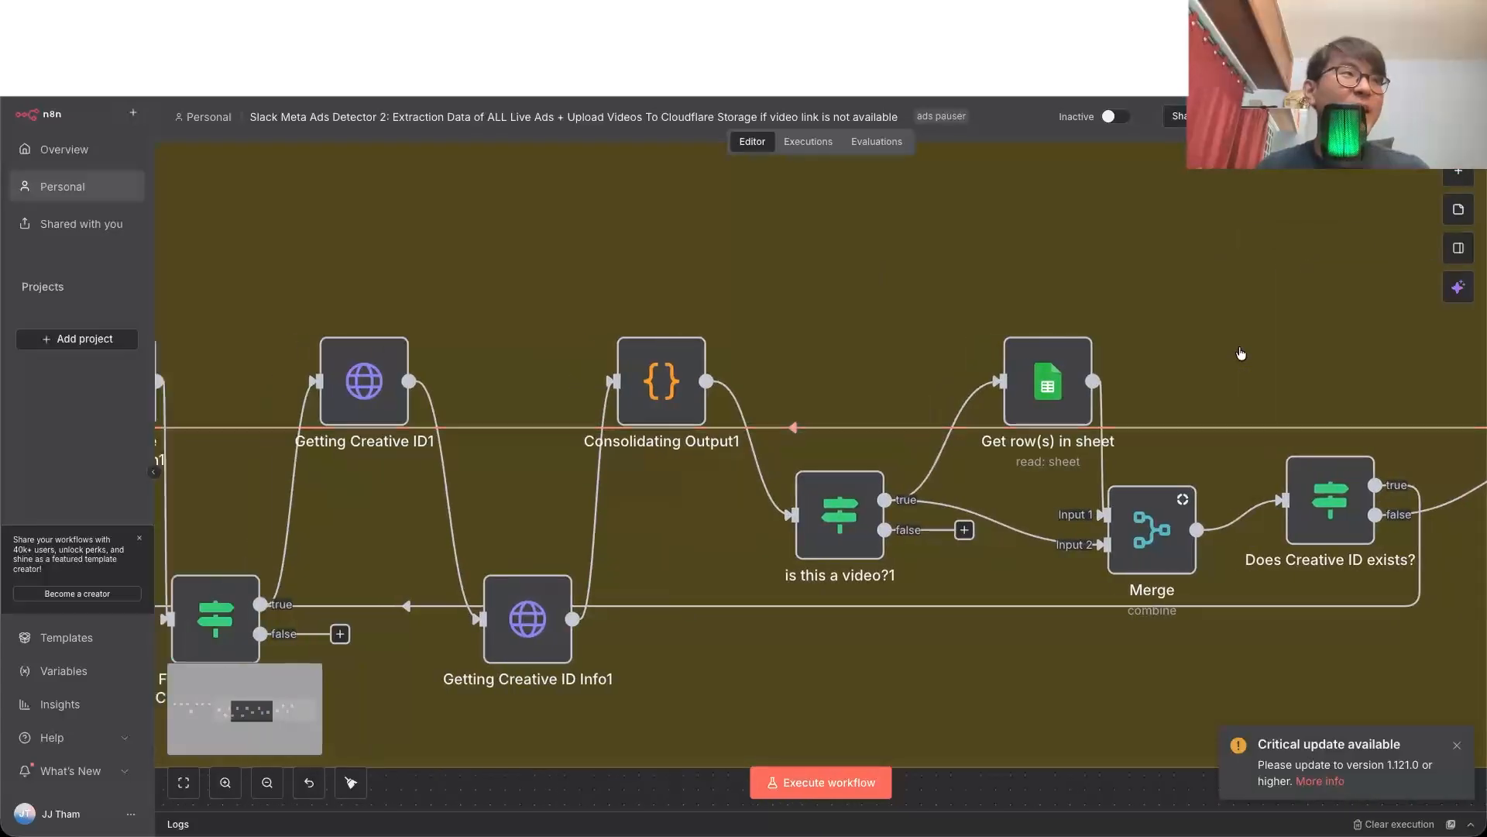
pyautogui.hscroll(-10, 1241, 354)
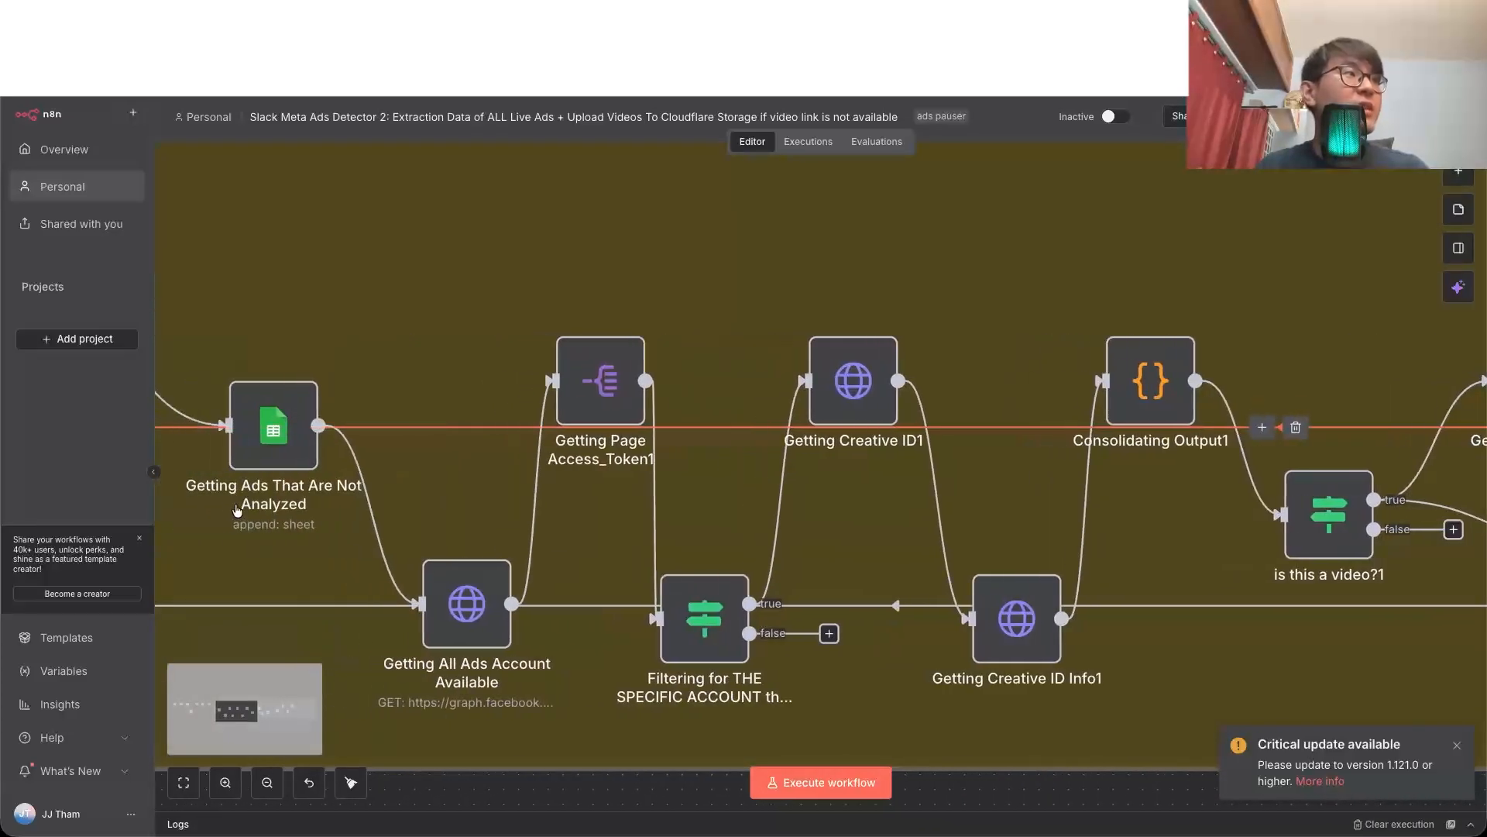
pyautogui.doubleClick(274, 426)
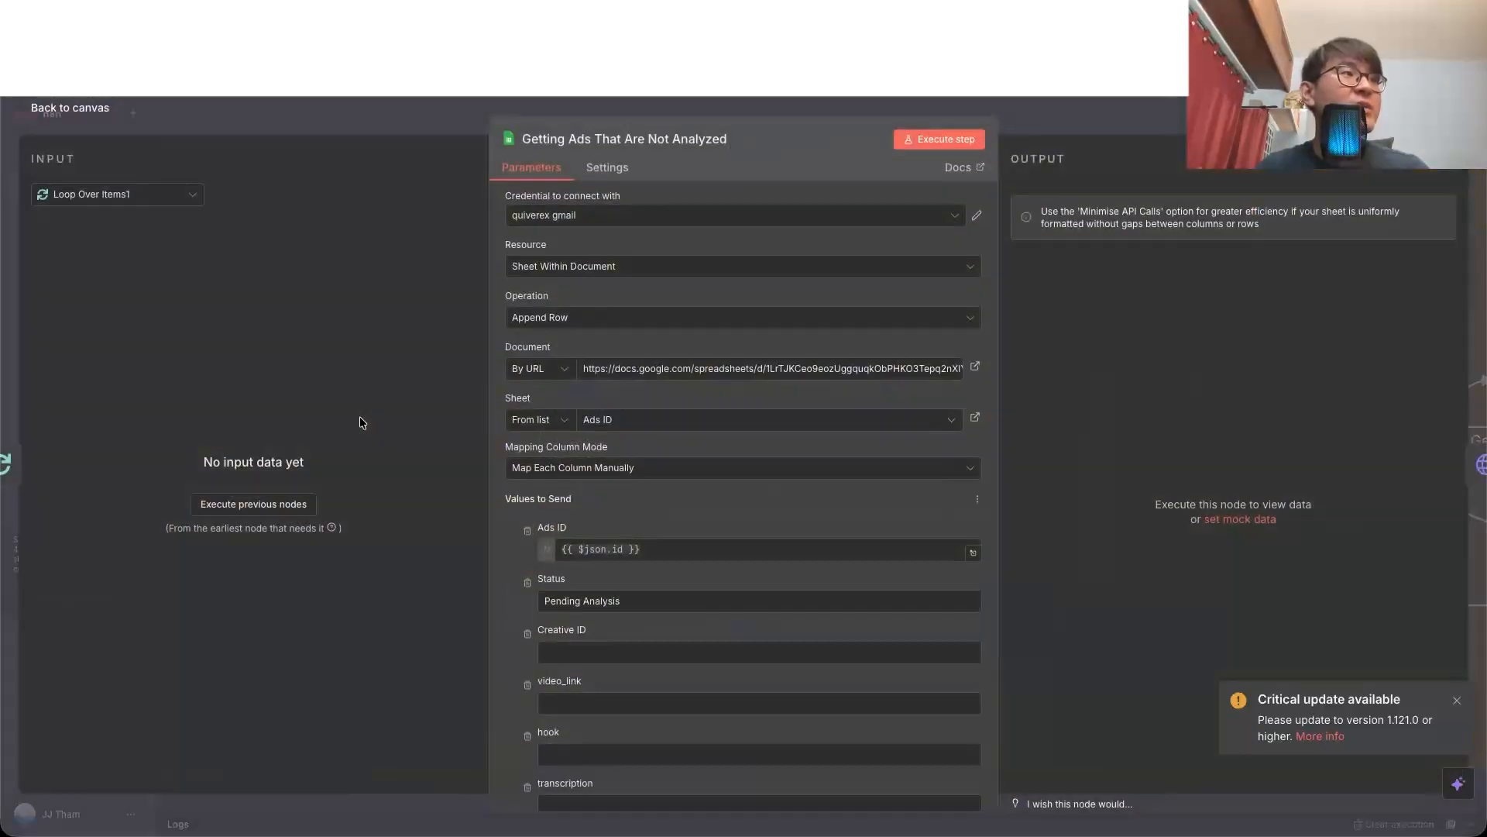
pyautogui.tripleClick(671, 602)
pyautogui.write('Not Analyzed')
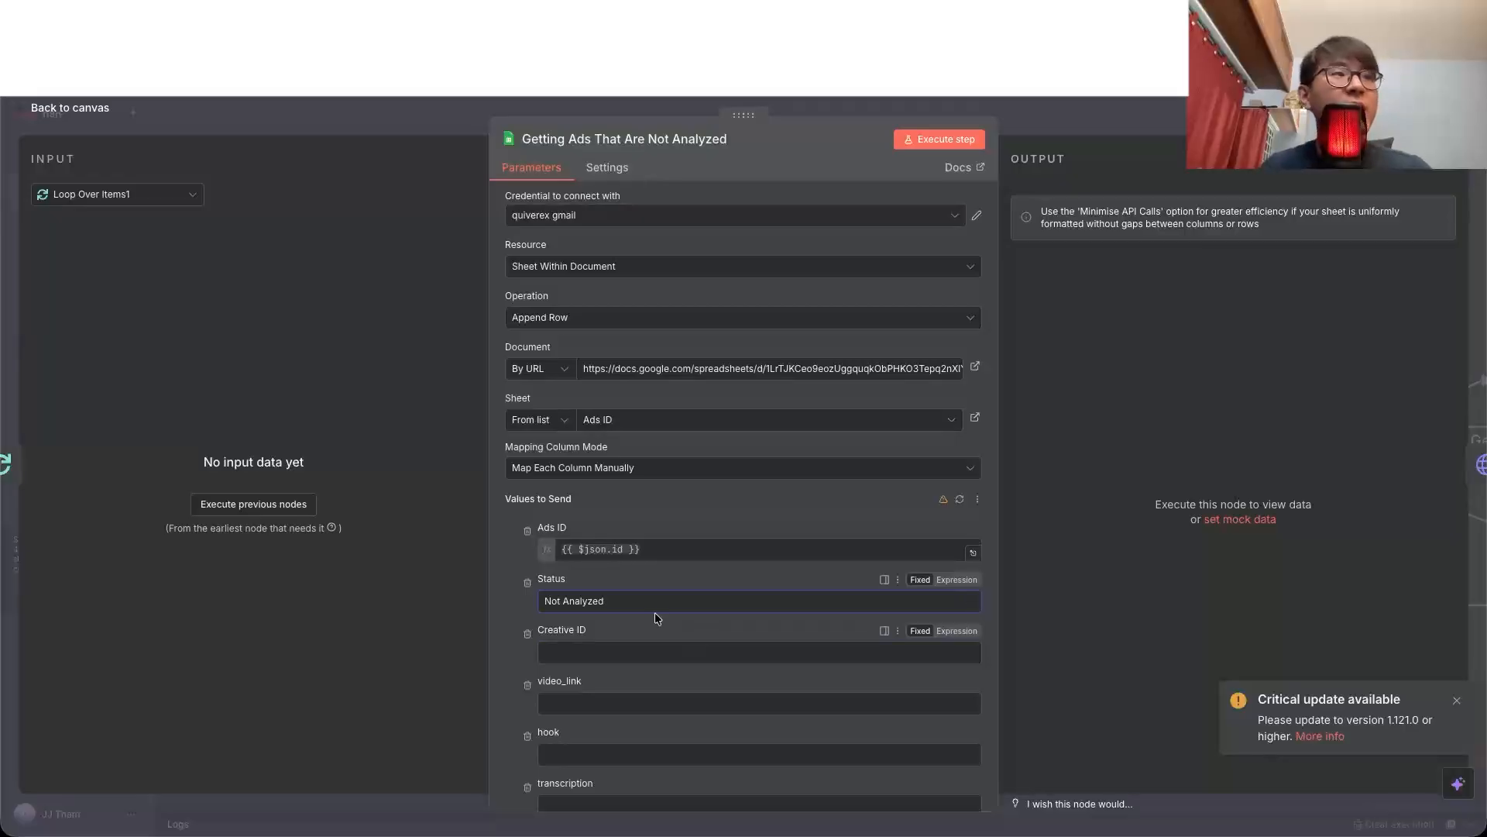
pyautogui.click(62, 108)
# Step: Reopen the Append or update row in sheet node and review its matching column, Status, Creative ID and video_link values
pyautogui.hscroll(10, 665, 543)
pyautogui.doubleClick(1426, 312)
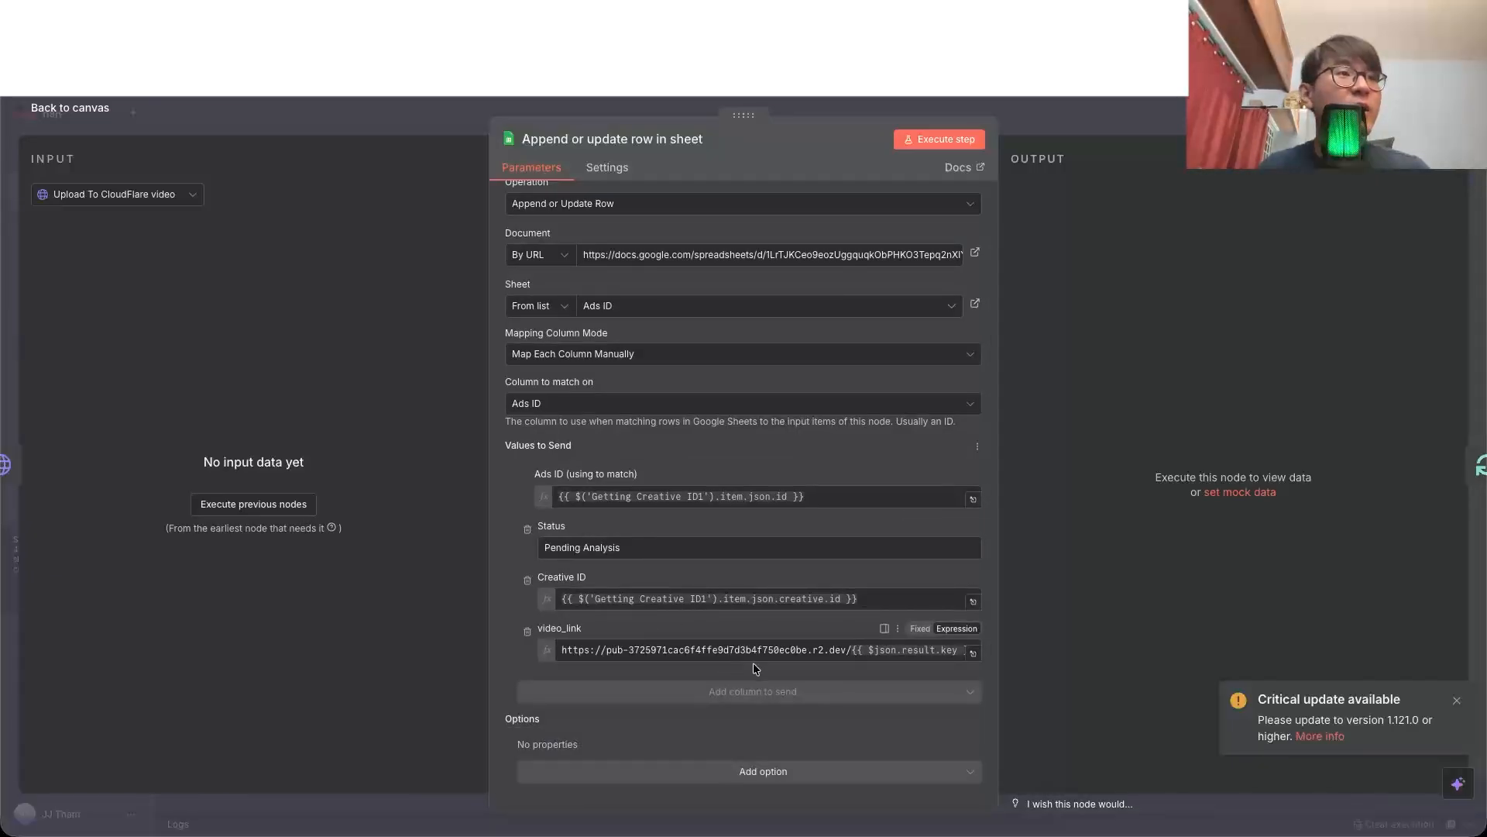
pyautogui.scroll(3, 940, 636)
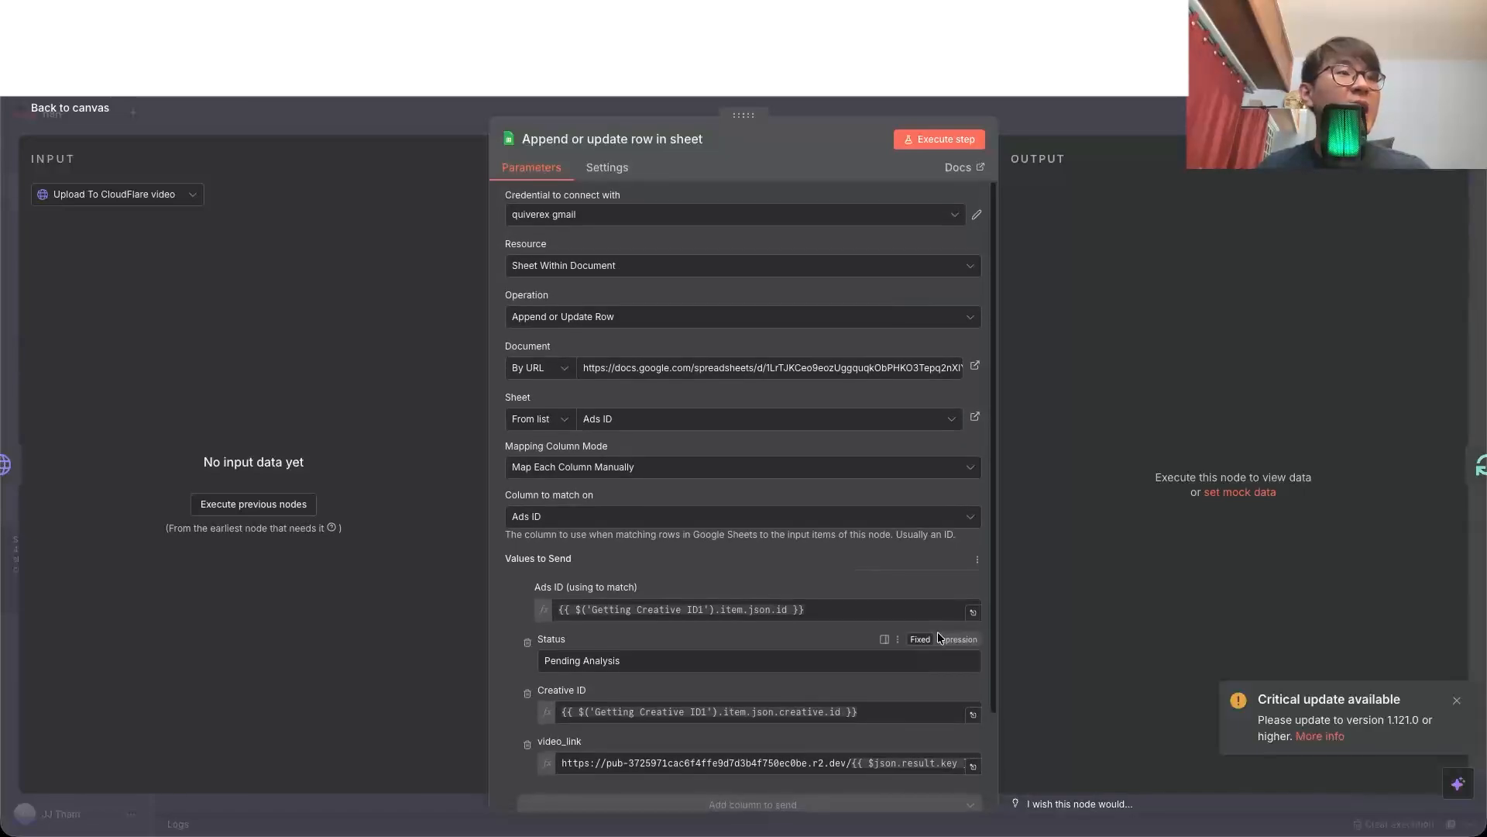
# Step: Switch to the Template spreadsheet and review the Ads ID to video_link columns, followed by hook, transcription, remarks and others
pyautogui.hotkey('ctrl', 'Tab')
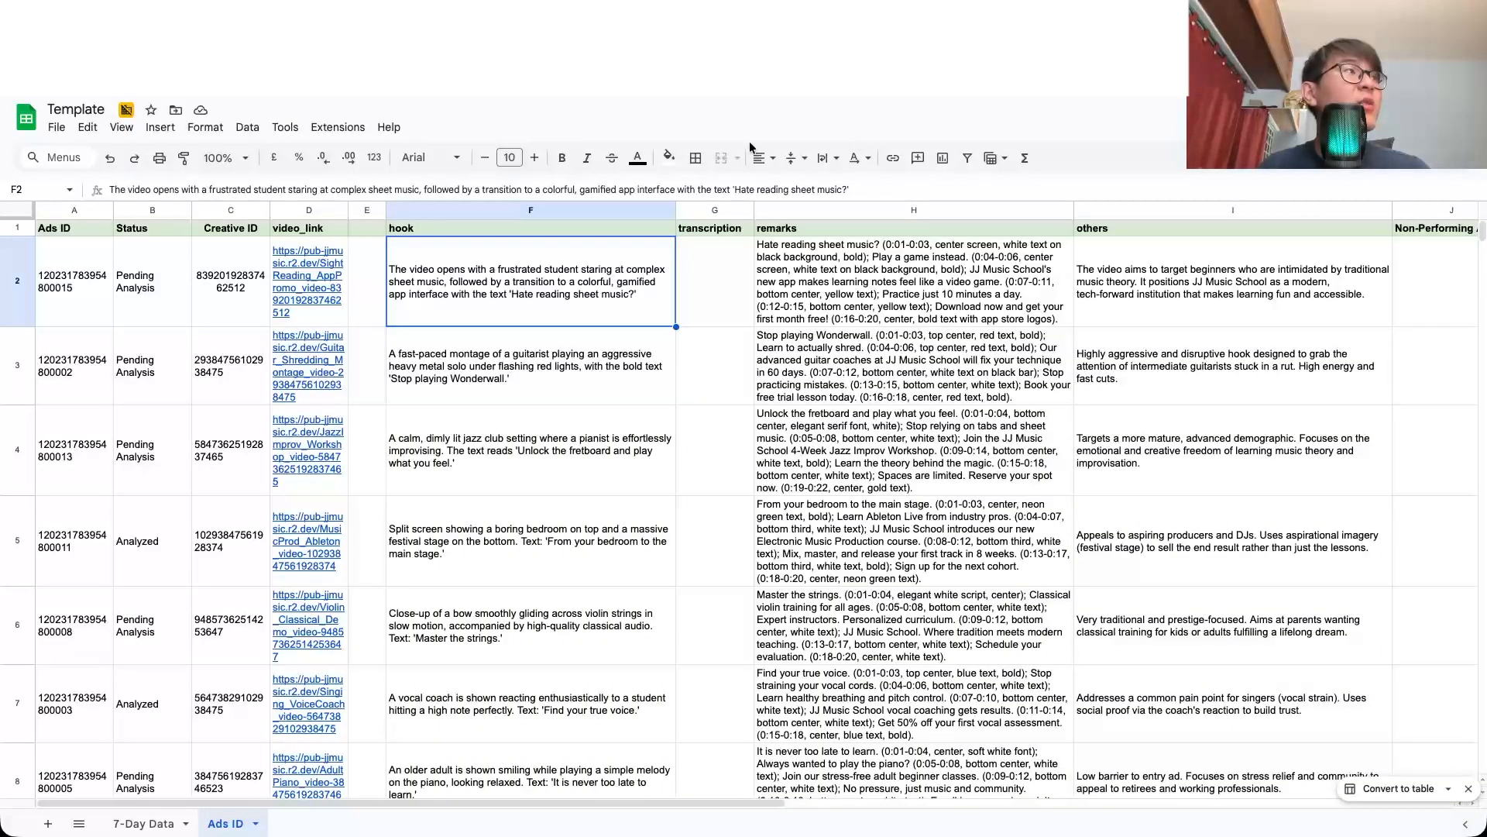
pyautogui.press('Down')
pyautogui.press('Down')
pyautogui.click(77, 211)
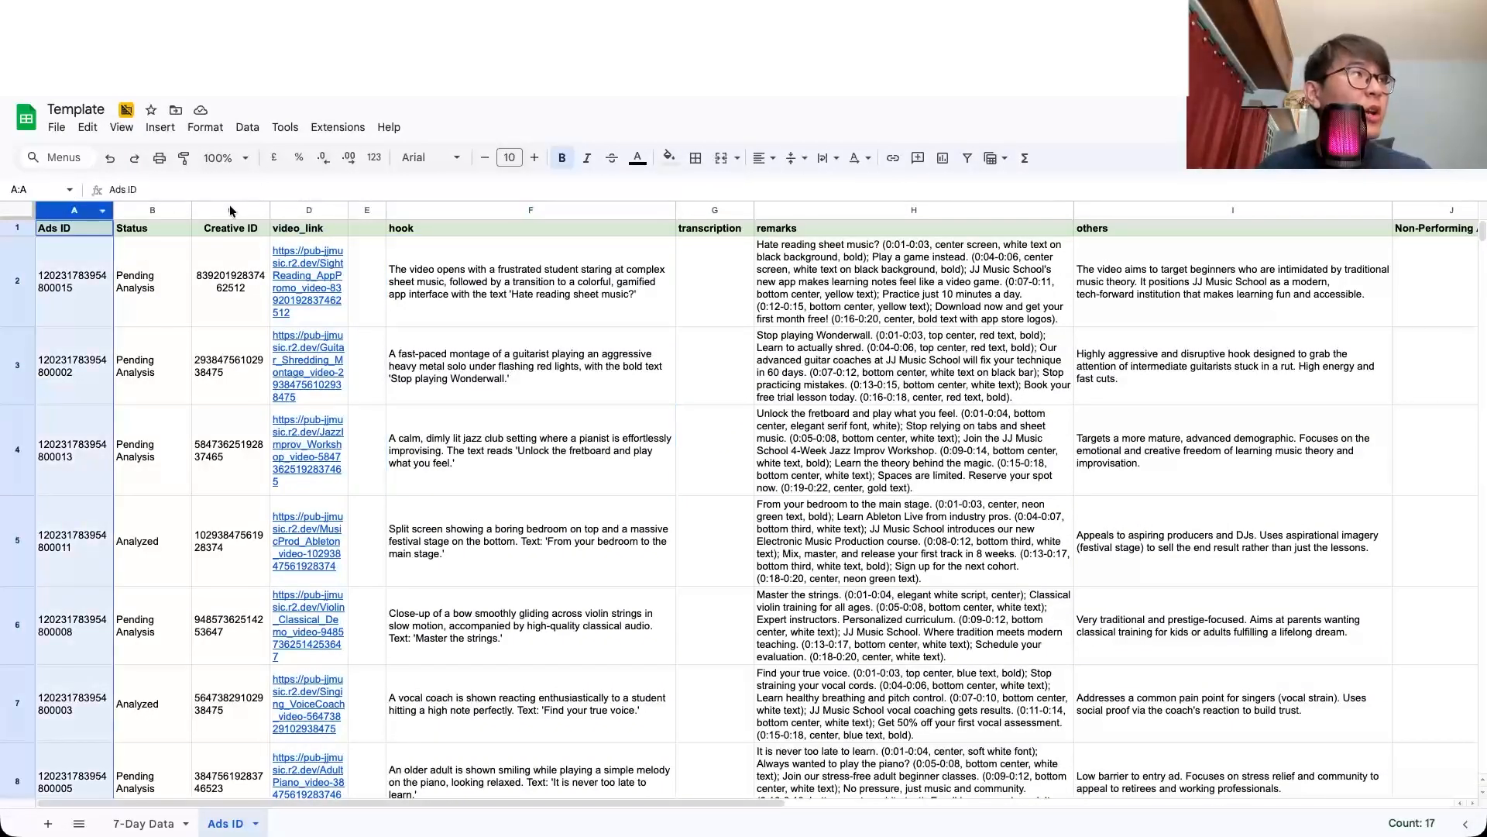
pyautogui.keyDown('shift'); pyautogui.click(293, 207); pyautogui.keyUp('shift')
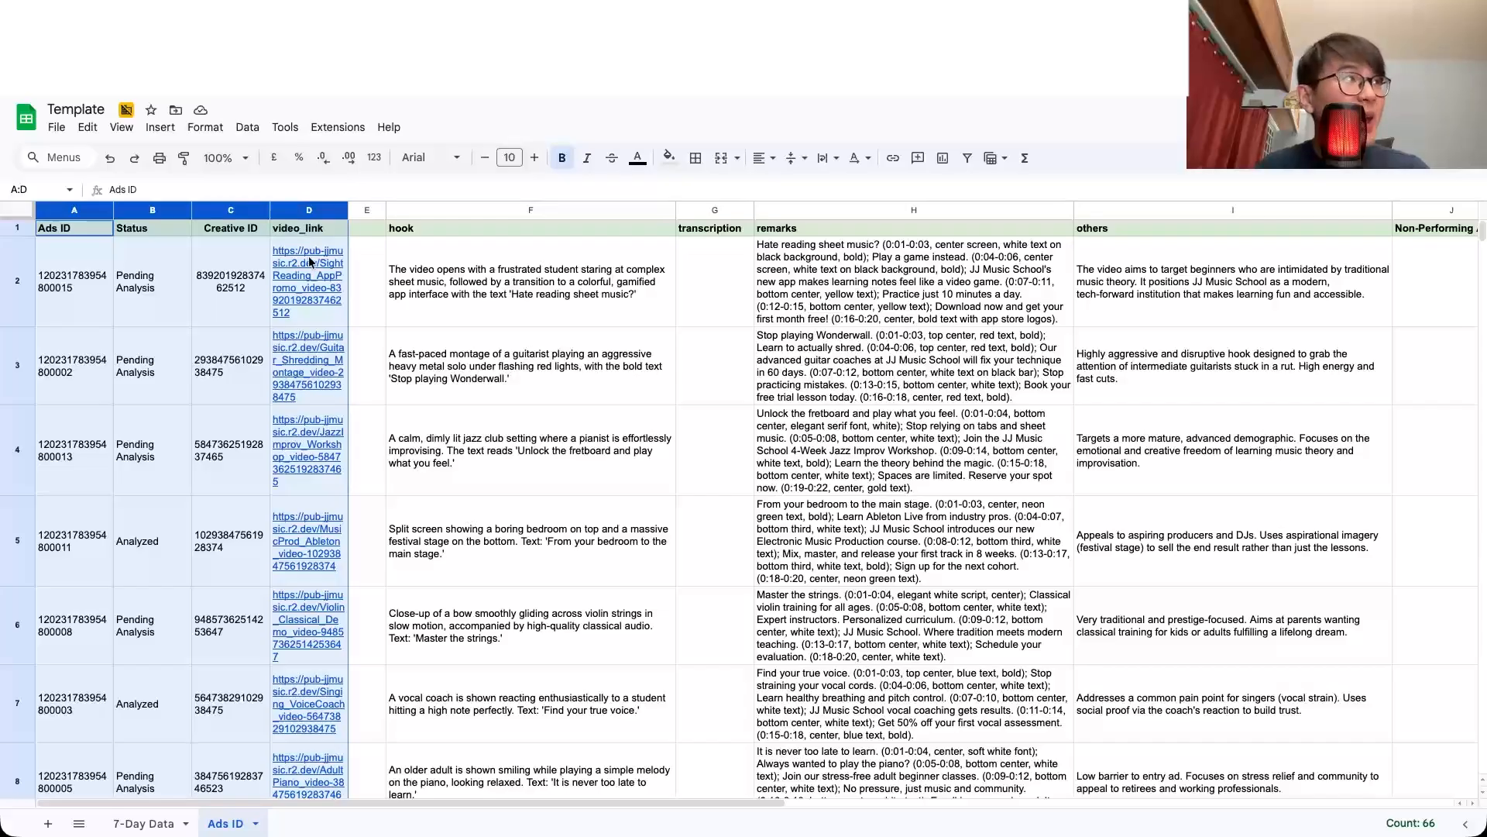
pyautogui.click(603, 212)
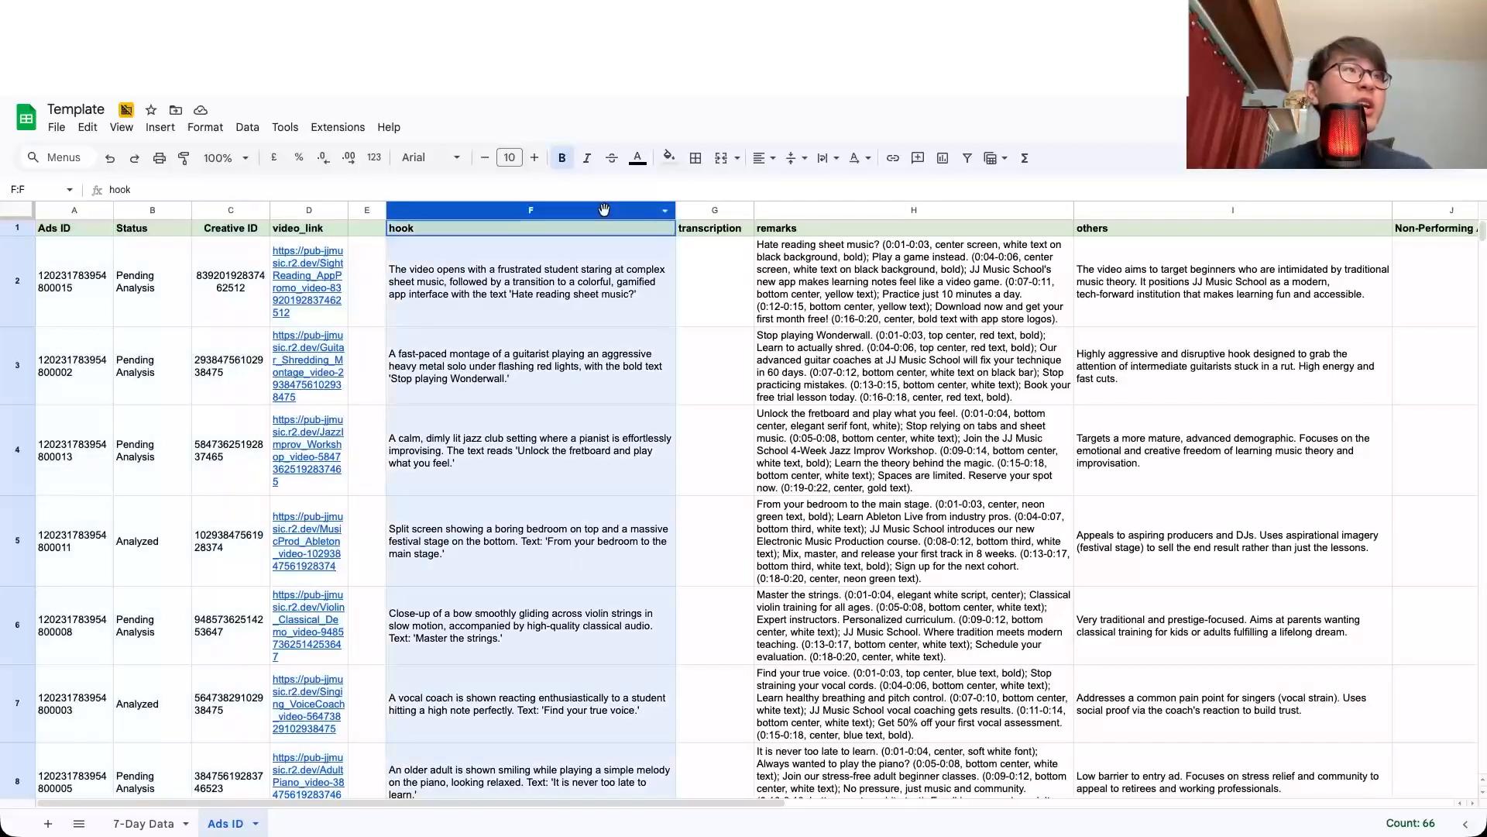
pyautogui.keyDown('shift'); pyautogui.click(728, 209); pyautogui.keyUp('shift')
pyautogui.keyDown('shift'); pyautogui.click(914, 210); pyautogui.keyUp('shift')
pyautogui.keyDown('shift'); pyautogui.click(1151, 213); pyautogui.keyUp('shift')
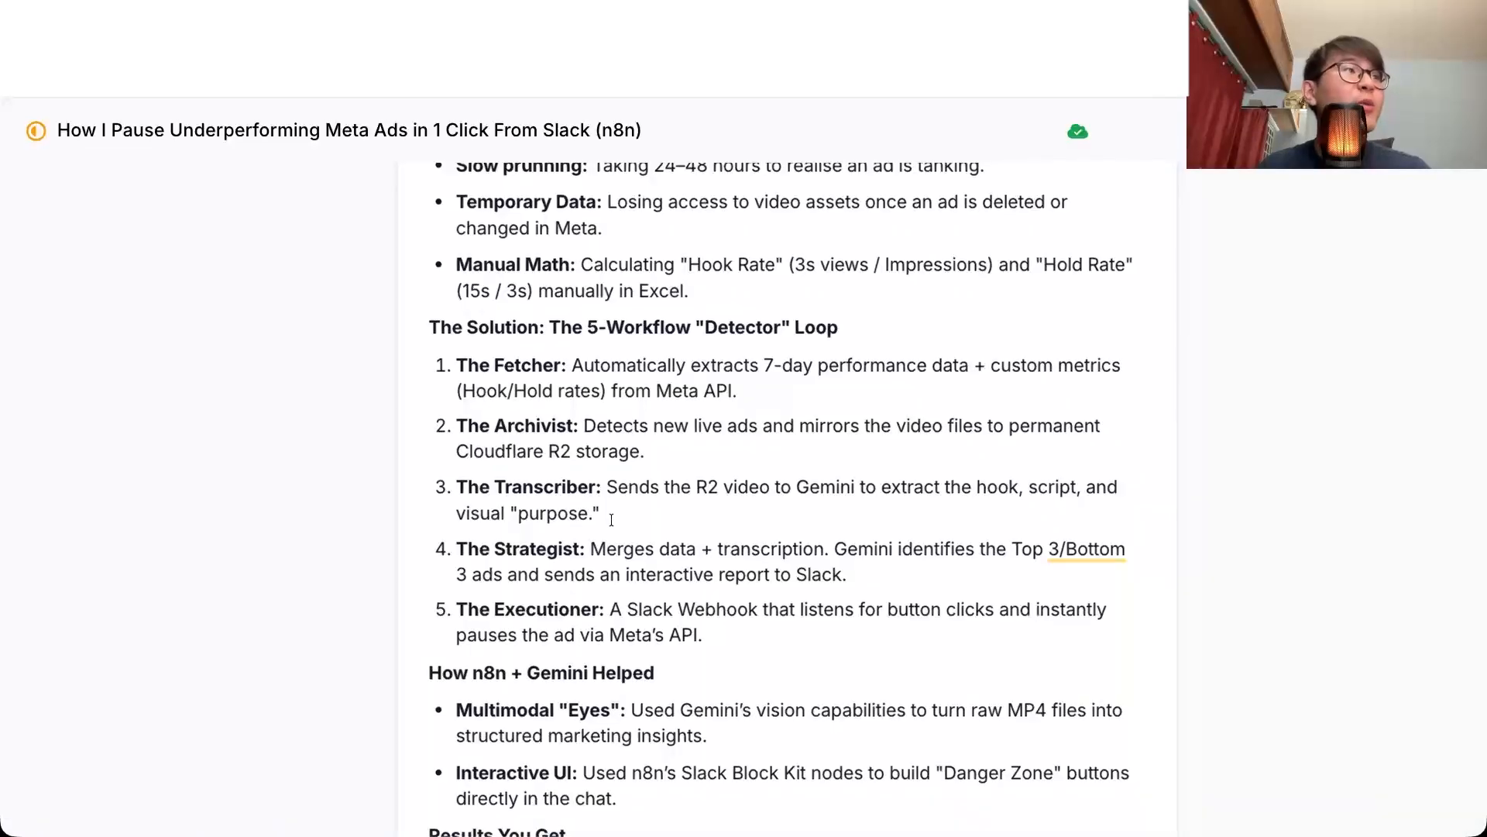
# Step: Read The Transcriber entry in the outline document, and relate it to the hook and others columns in the Template spreadsheet
pyautogui.doubleClick(611, 518)
pyautogui.click(618, 518)
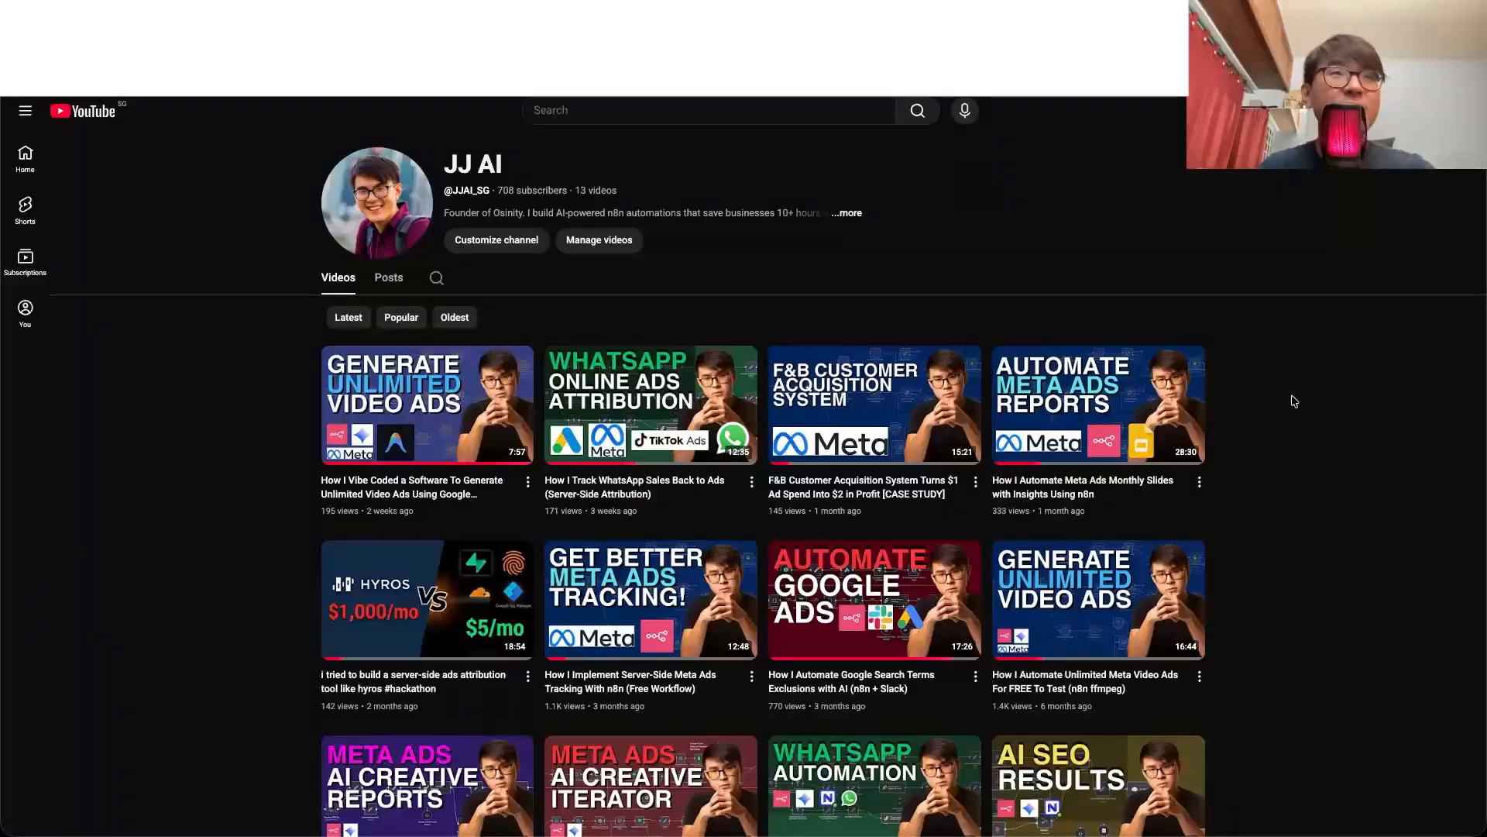
pyautogui.scroll(-5, 1292, 398)
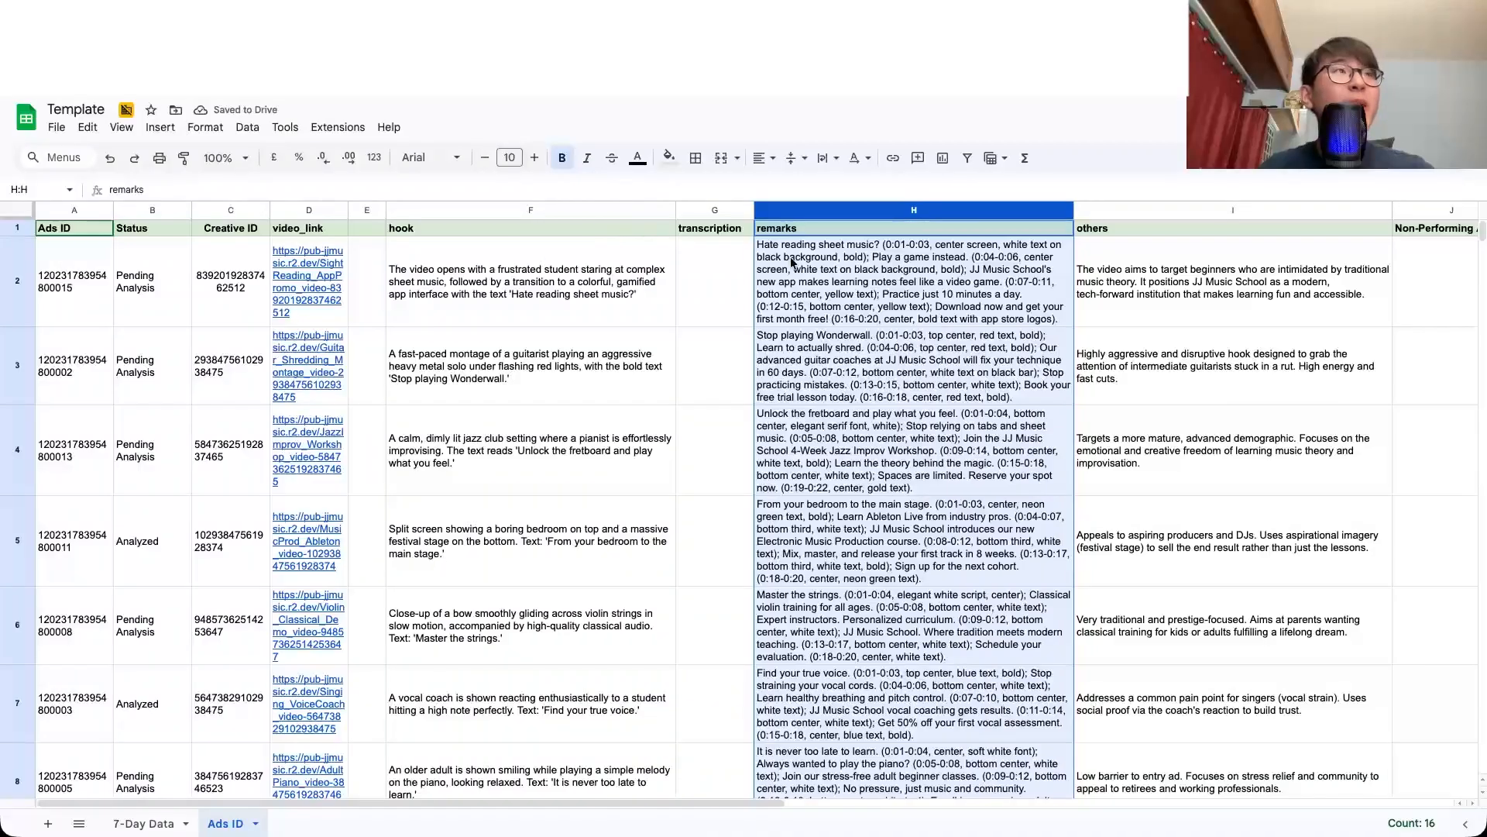
pyautogui.click(629, 211)
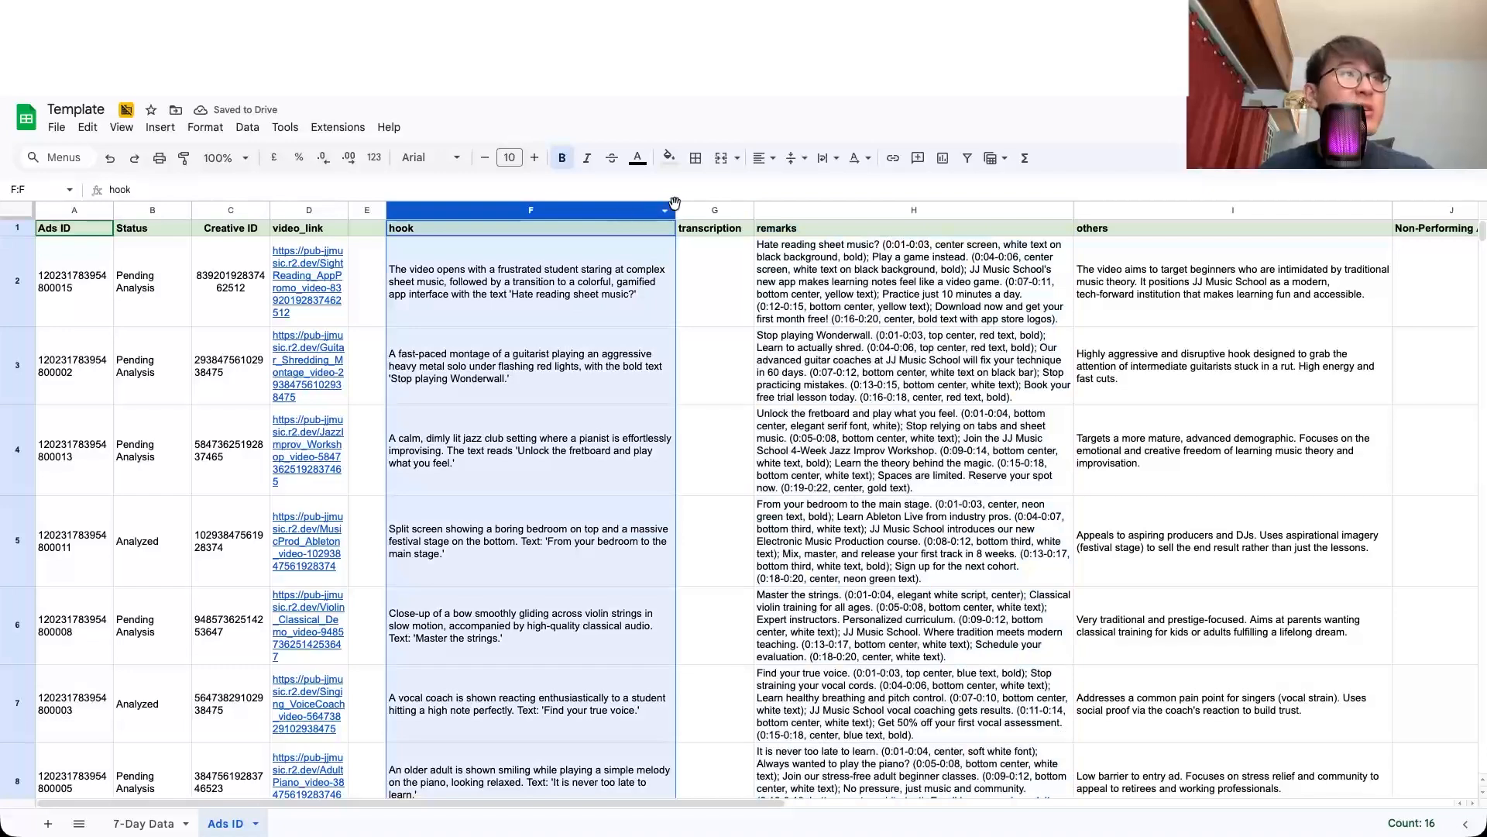
pyautogui.keyDown('shift'); pyautogui.click(1116, 210); pyautogui.keyUp('shift')
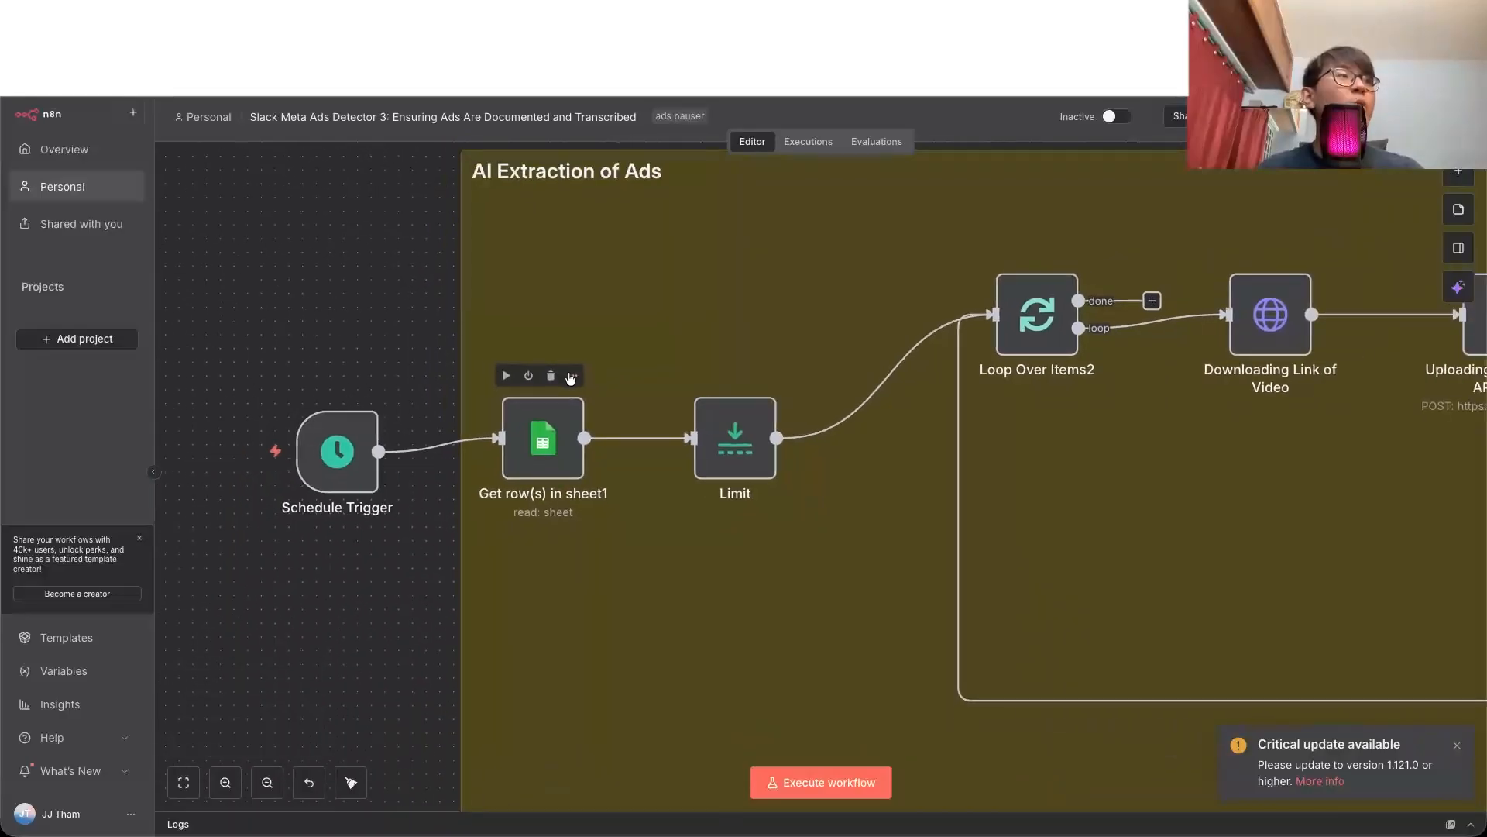
# Step: Execute the Get row(s) in sheet1 node in the Slack Meta Ads Detector 3 workflow and look through its output rows
pyautogui.moveTo(350, 485)
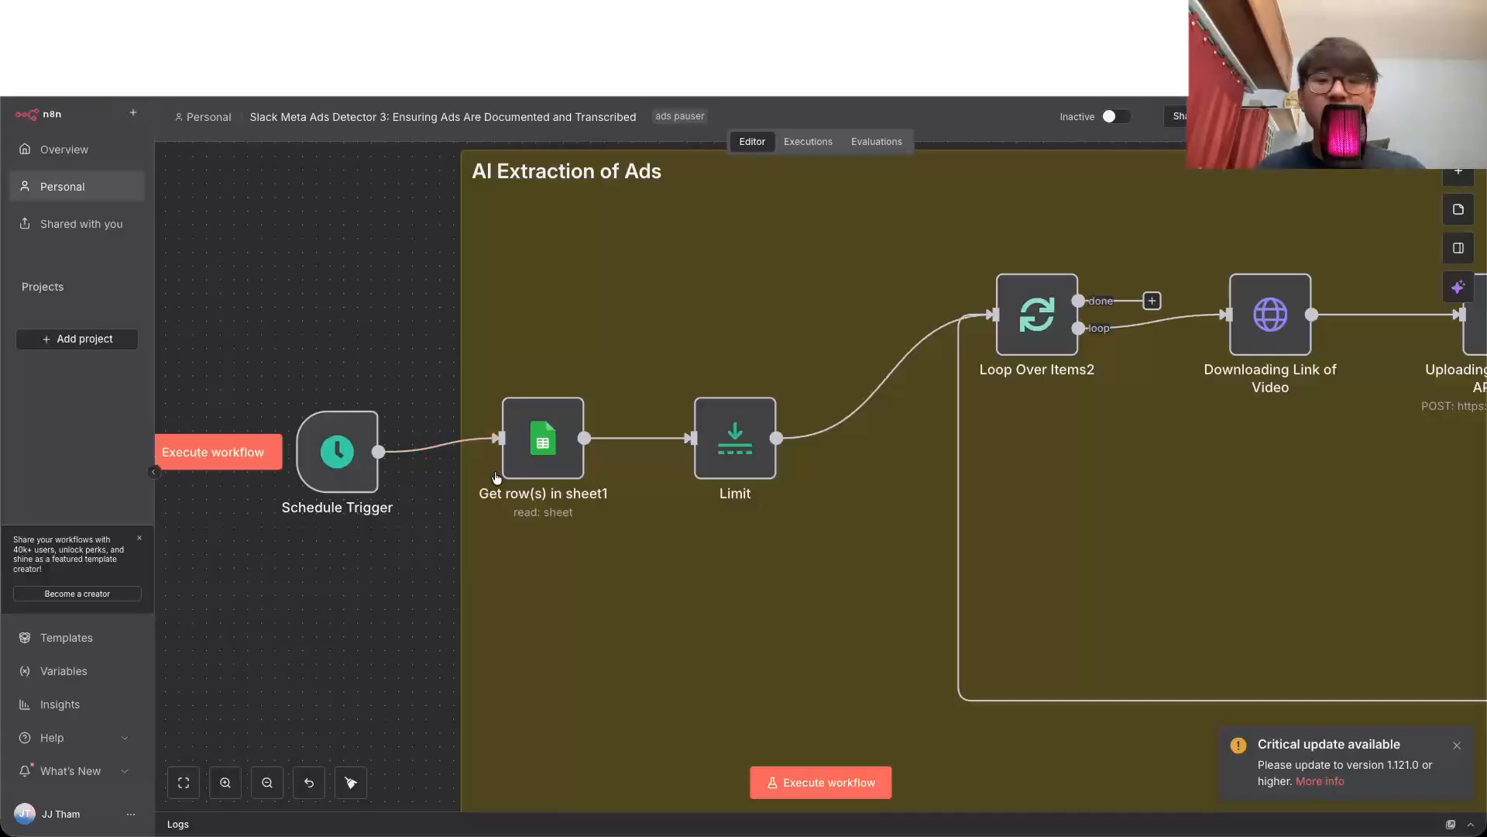
pyautogui.doubleClick(547, 454)
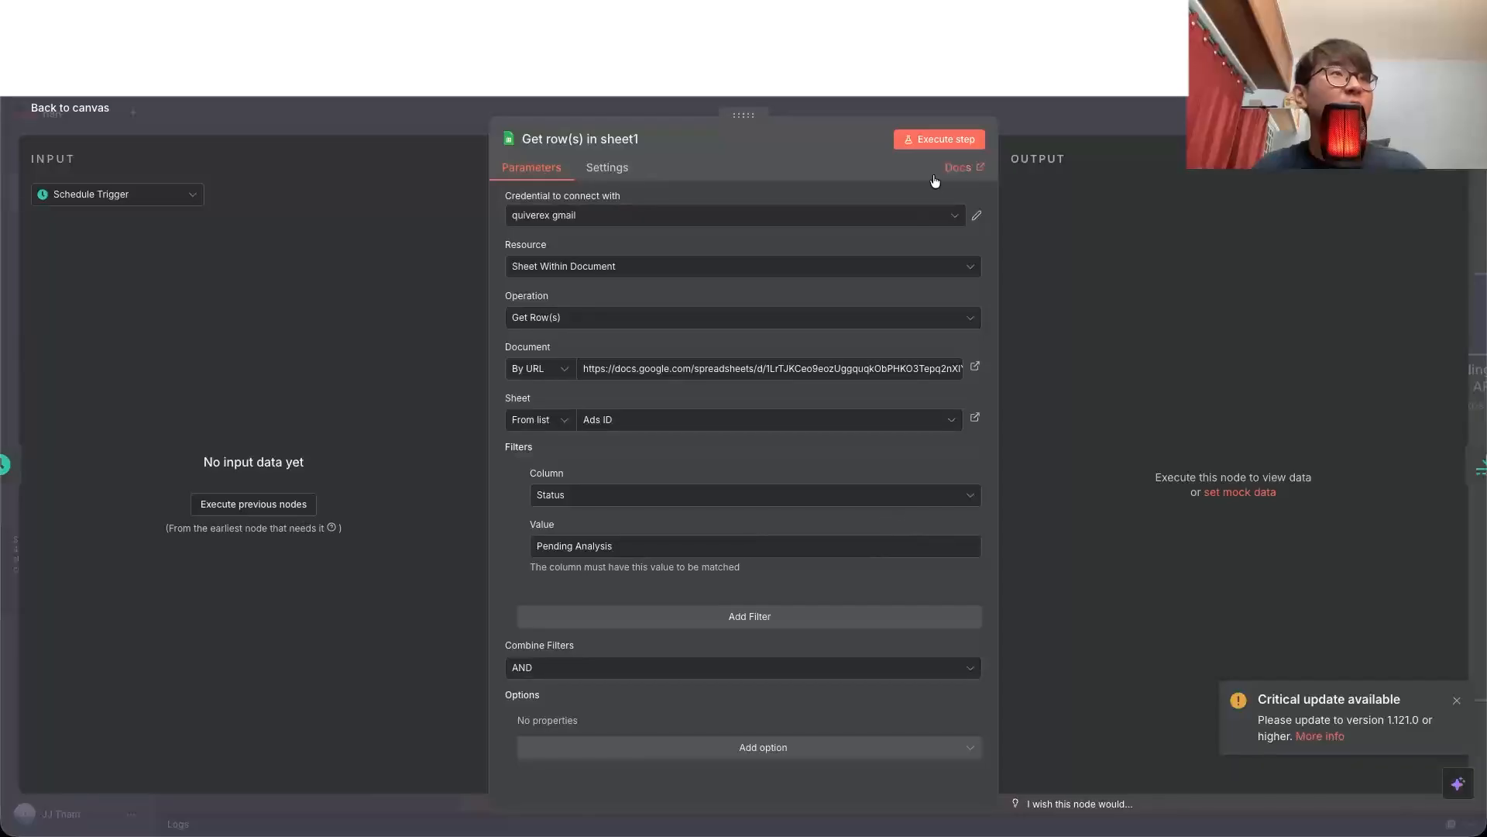
pyautogui.click(942, 139)
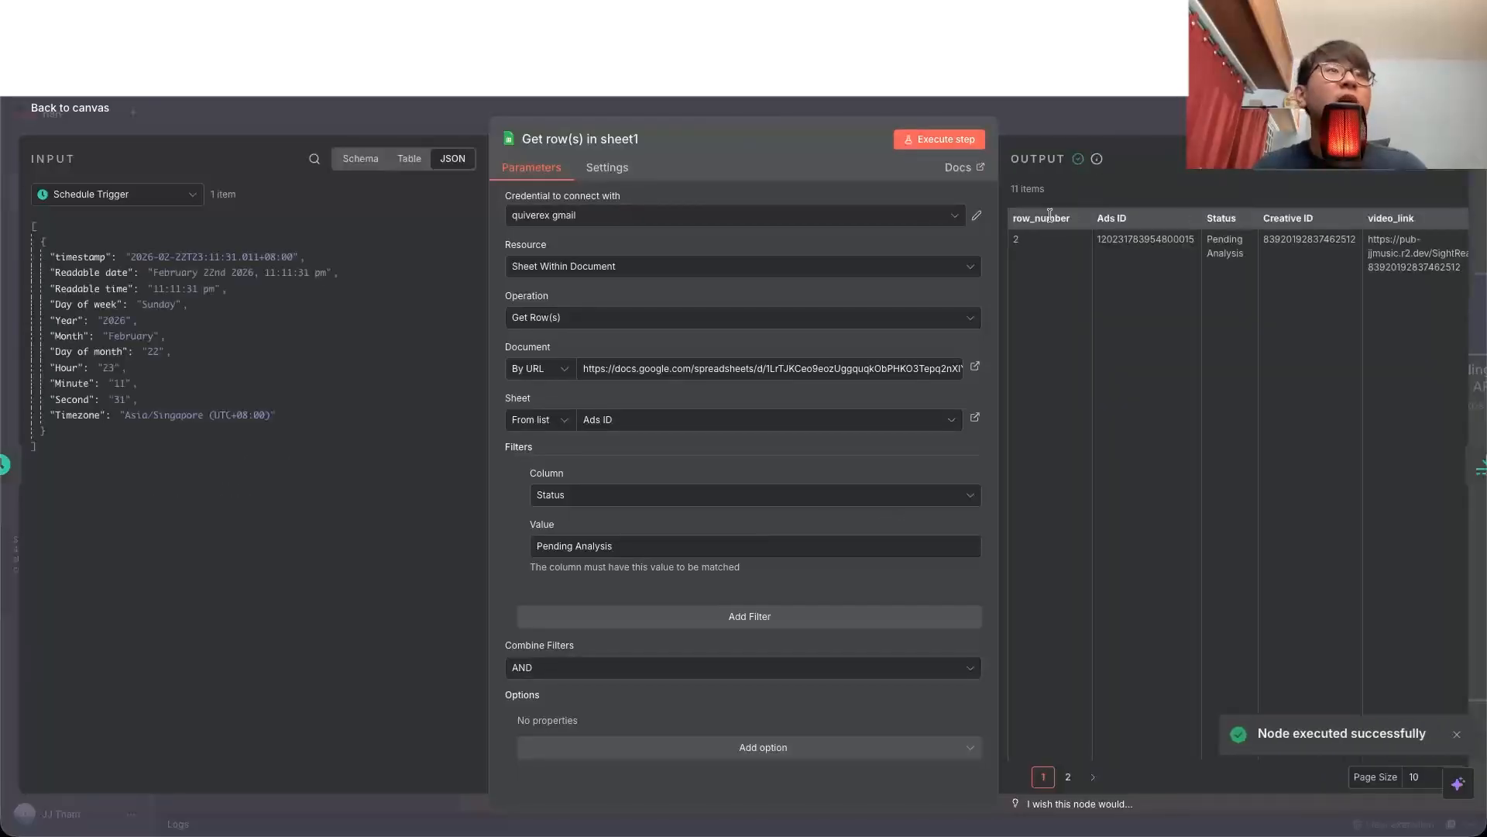
pyautogui.scroll(-10, 1306, 291)
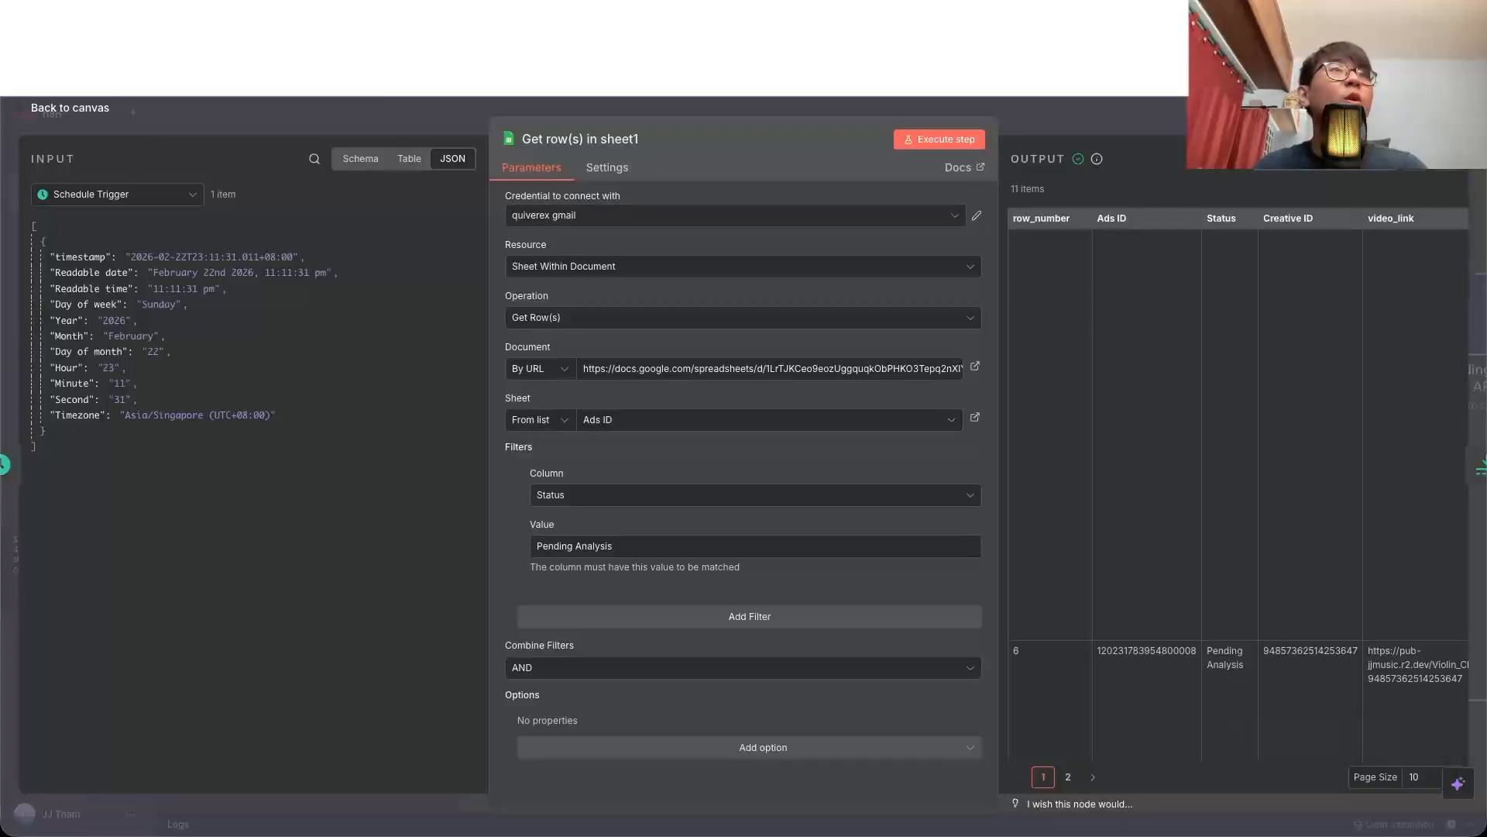
# Step: In the Template spreadsheet, clear the hook through others cells of the first two ads, and undo the deletion
pyautogui.hotkey('ctrl', 'Tab')
pyautogui.click(544, 305)
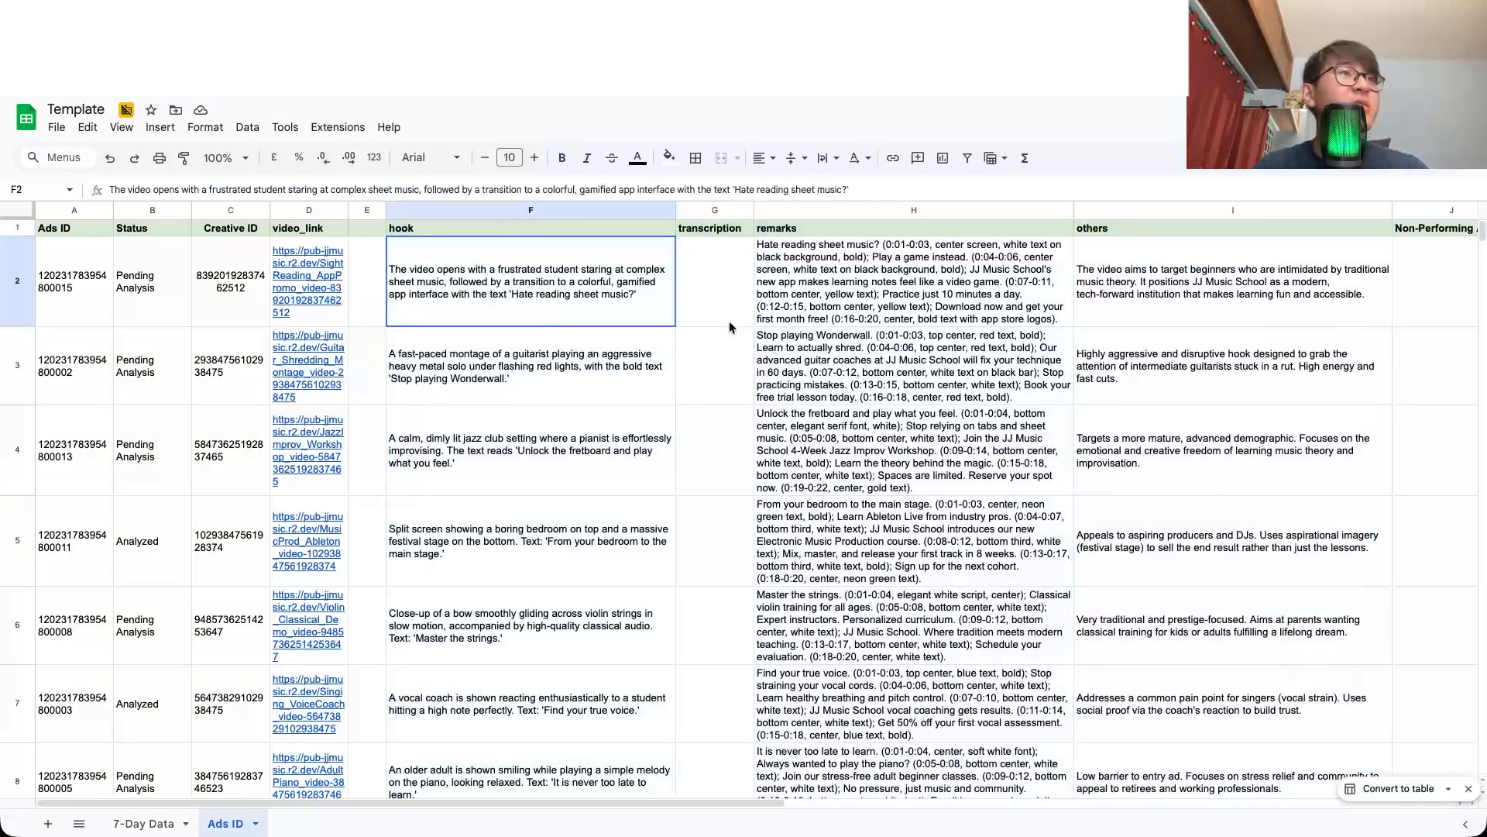
pyautogui.keyDown('shift'); pyautogui.click(1232, 364); pyautogui.keyUp('shift')
pyautogui.press('Delete')
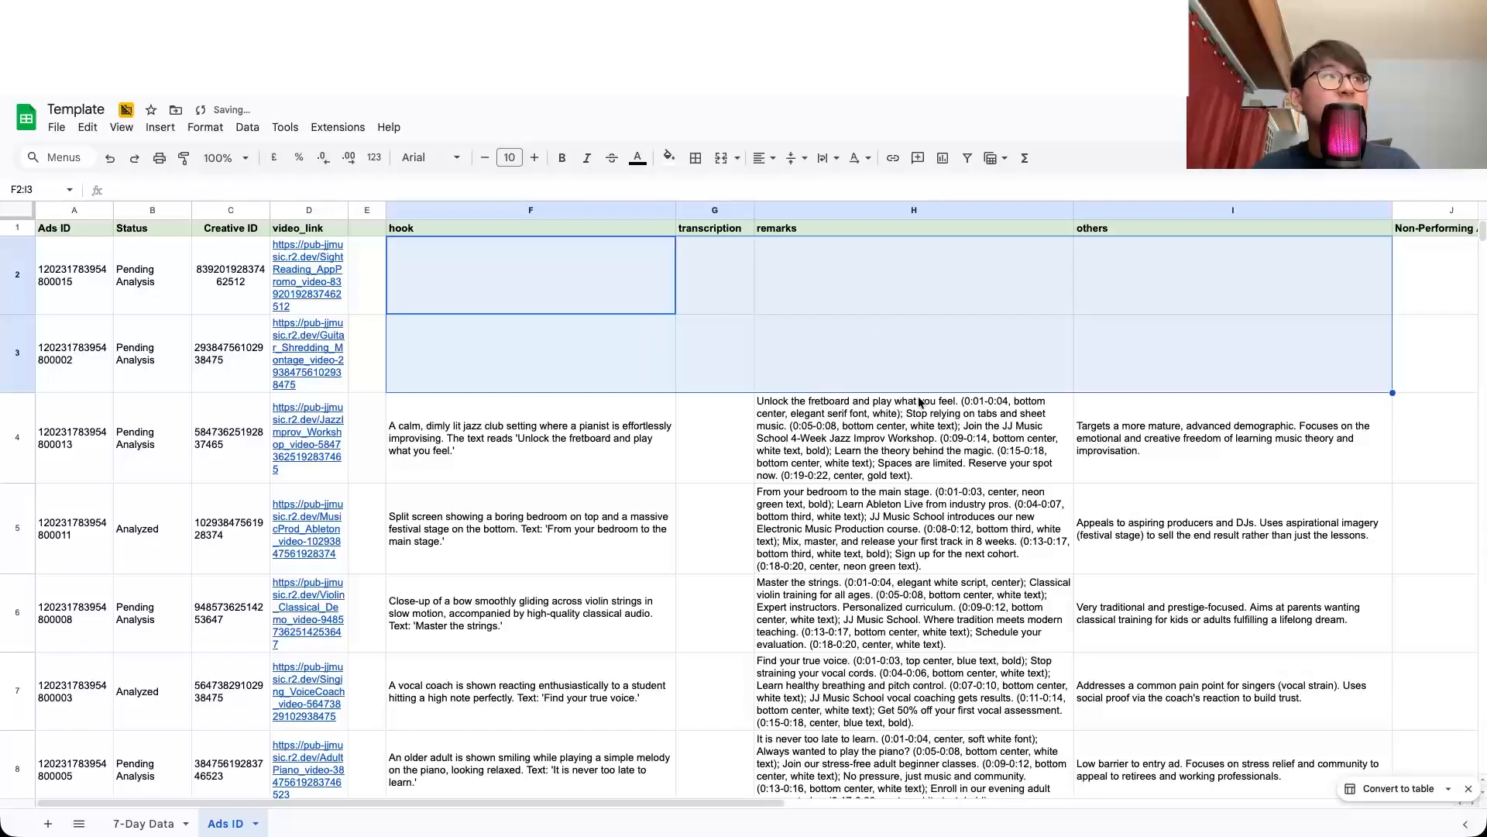
pyautogui.press('super+z')
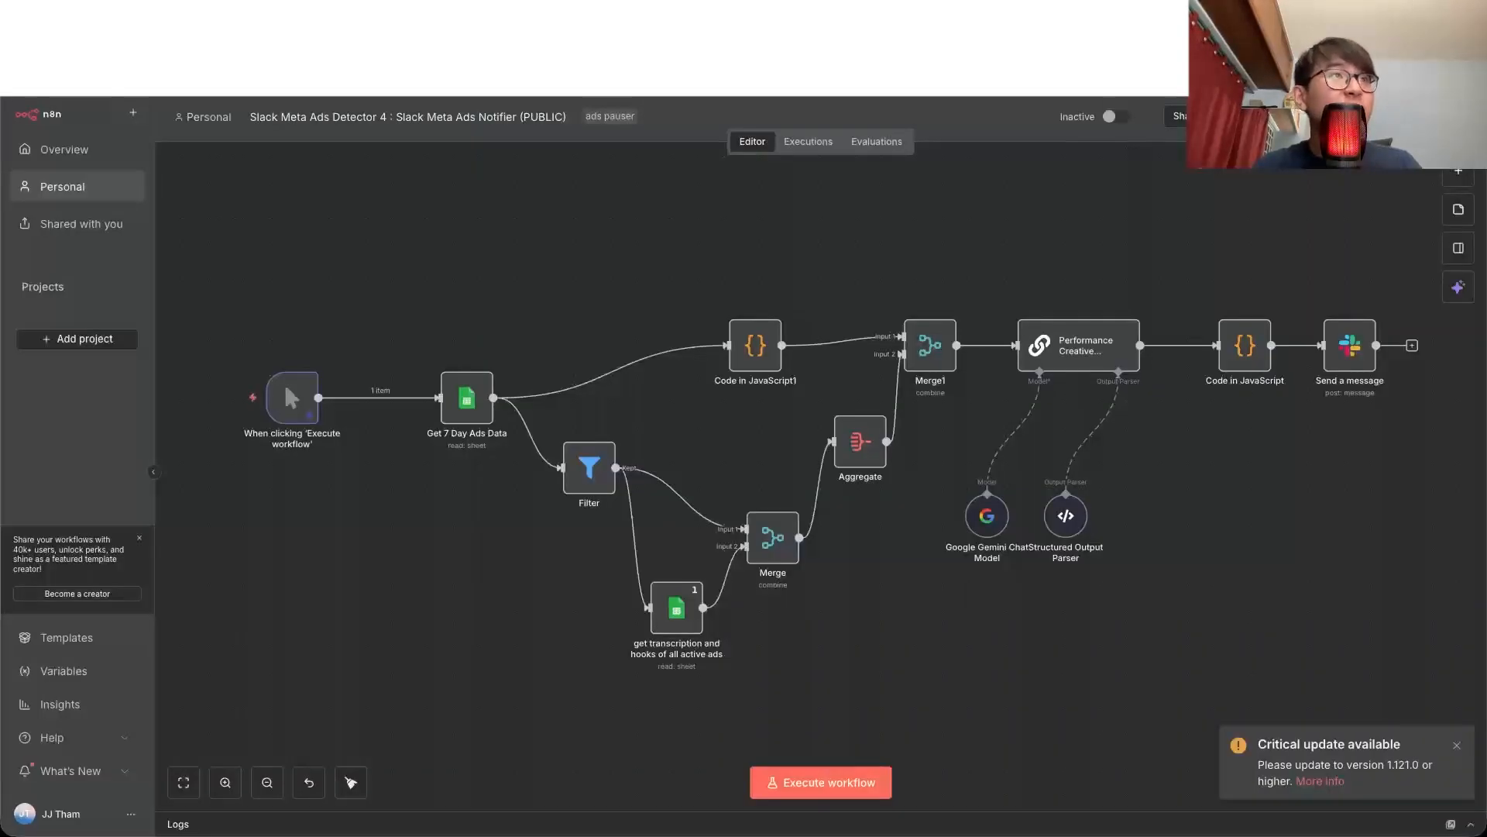
pyautogui.scroll(5, 821, 430)
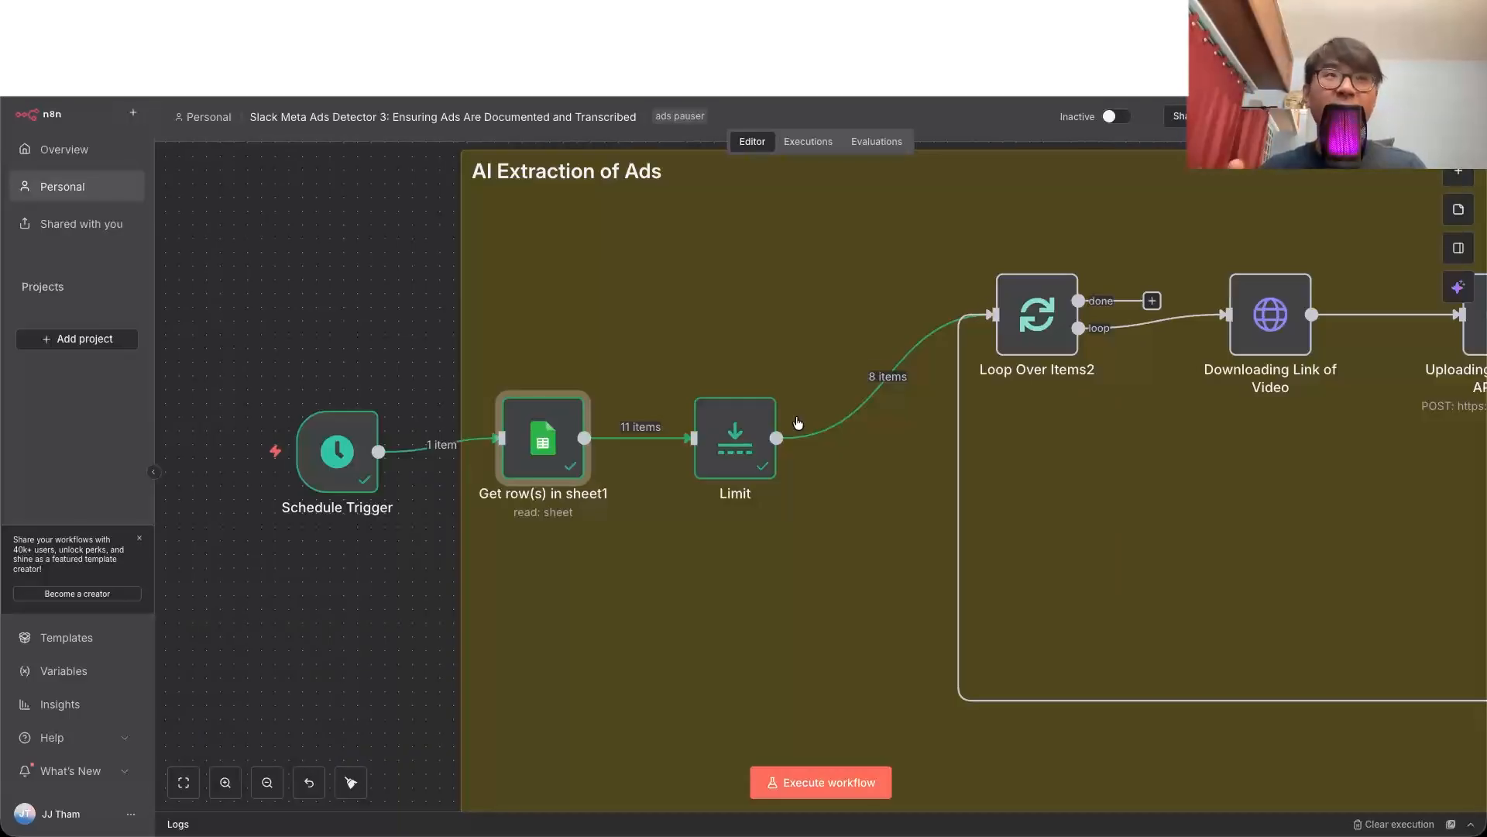
# Step: Execute the Loop Over Items2 and Downloading Link of Video nodes, and inspect the video_link URL in the download node
pyautogui.click(1000, 254)
pyautogui.hscroll(5, 1058, 255)
pyautogui.click(849, 254)
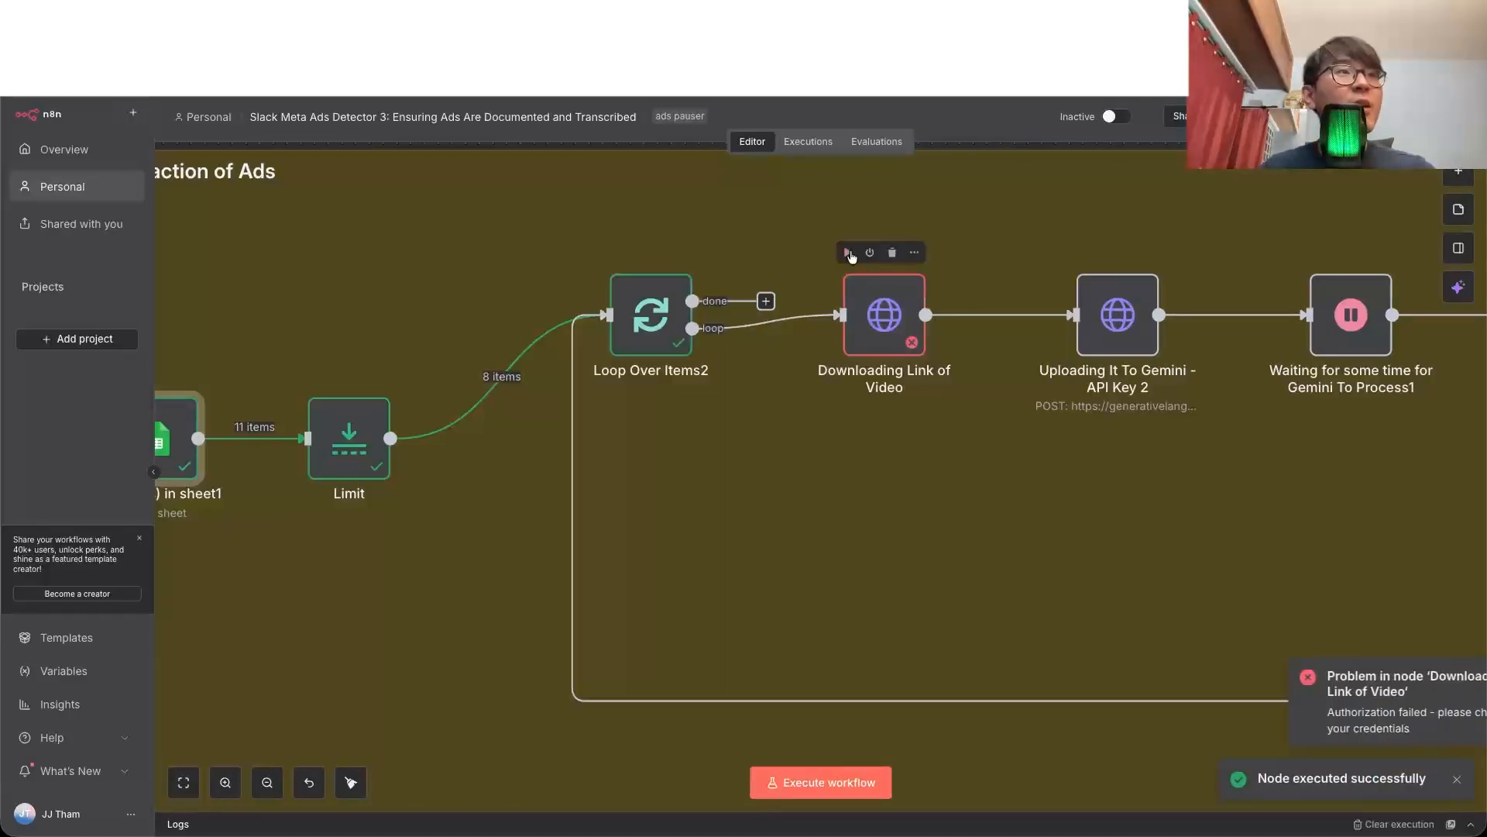
pyautogui.doubleClick(892, 310)
pyautogui.tripleClick(608, 323)
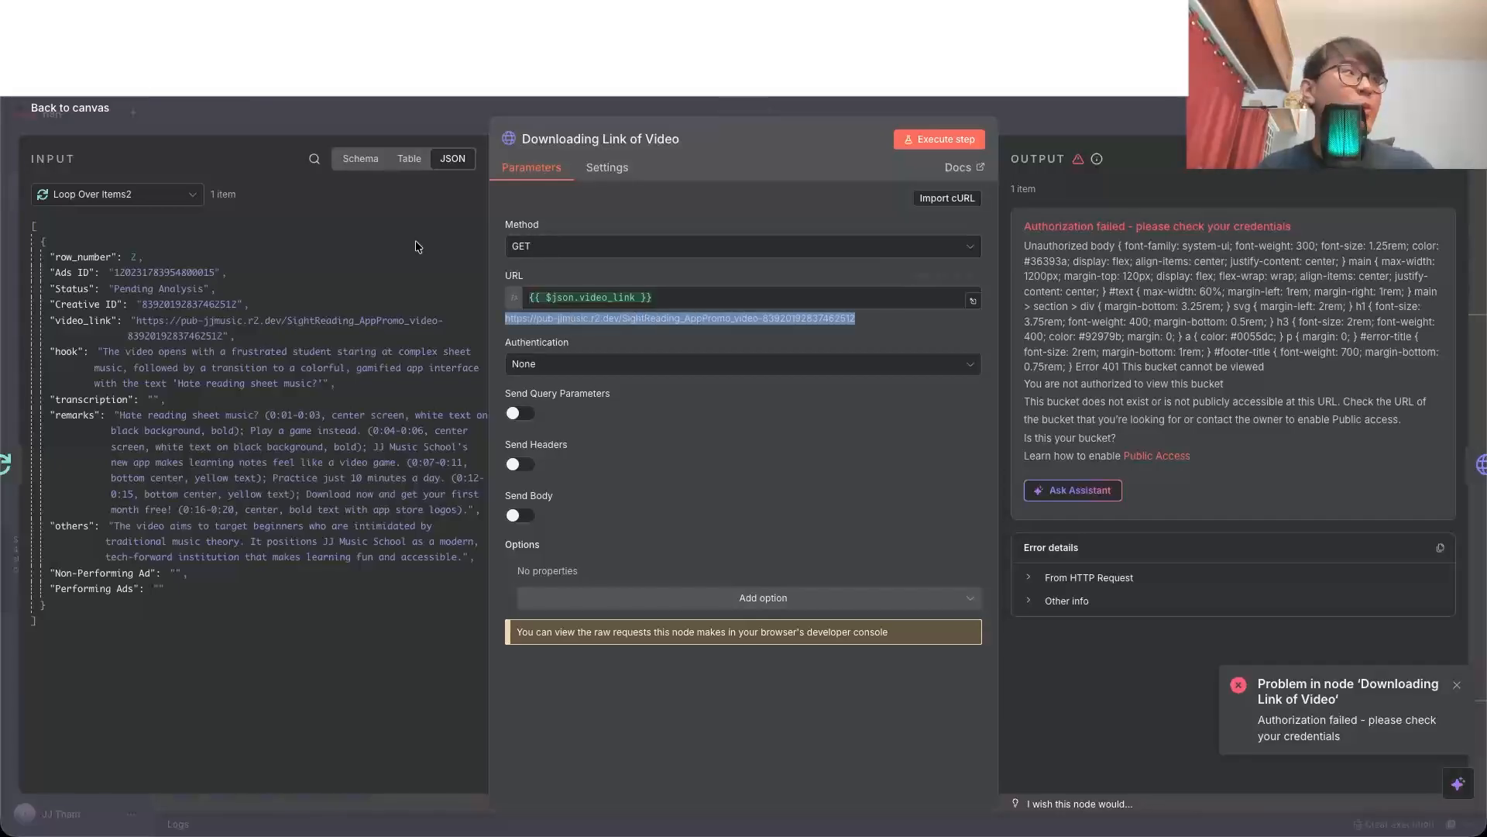
pyautogui.click(102, 114)
# Step: Review the request settings of the Uploading It To Gemini - API Key 2 and Getting Status of the Video - v2 nodes
pyautogui.doubleClick(1115, 311)
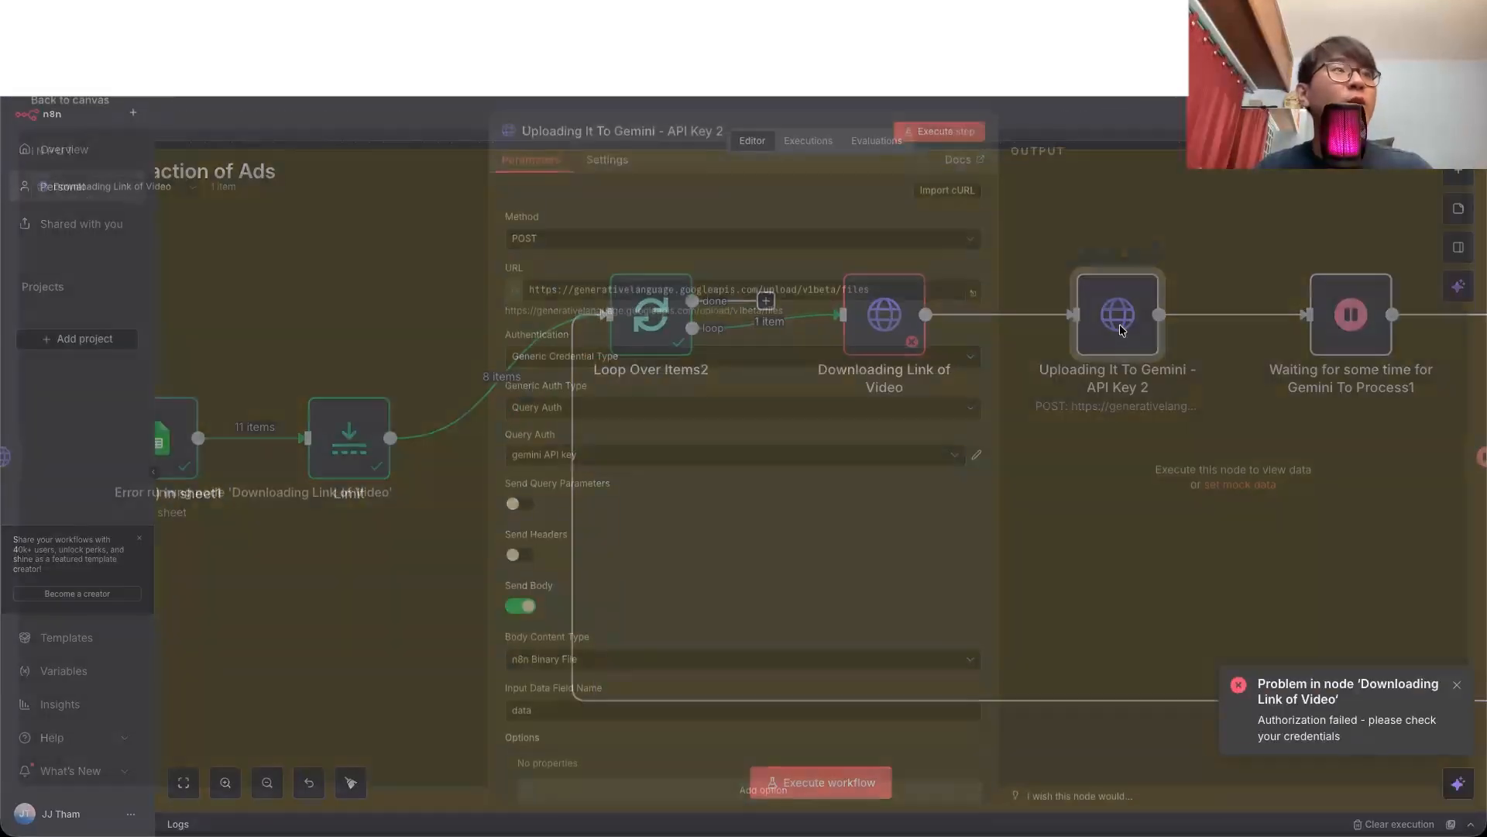
pyautogui.click(894, 298)
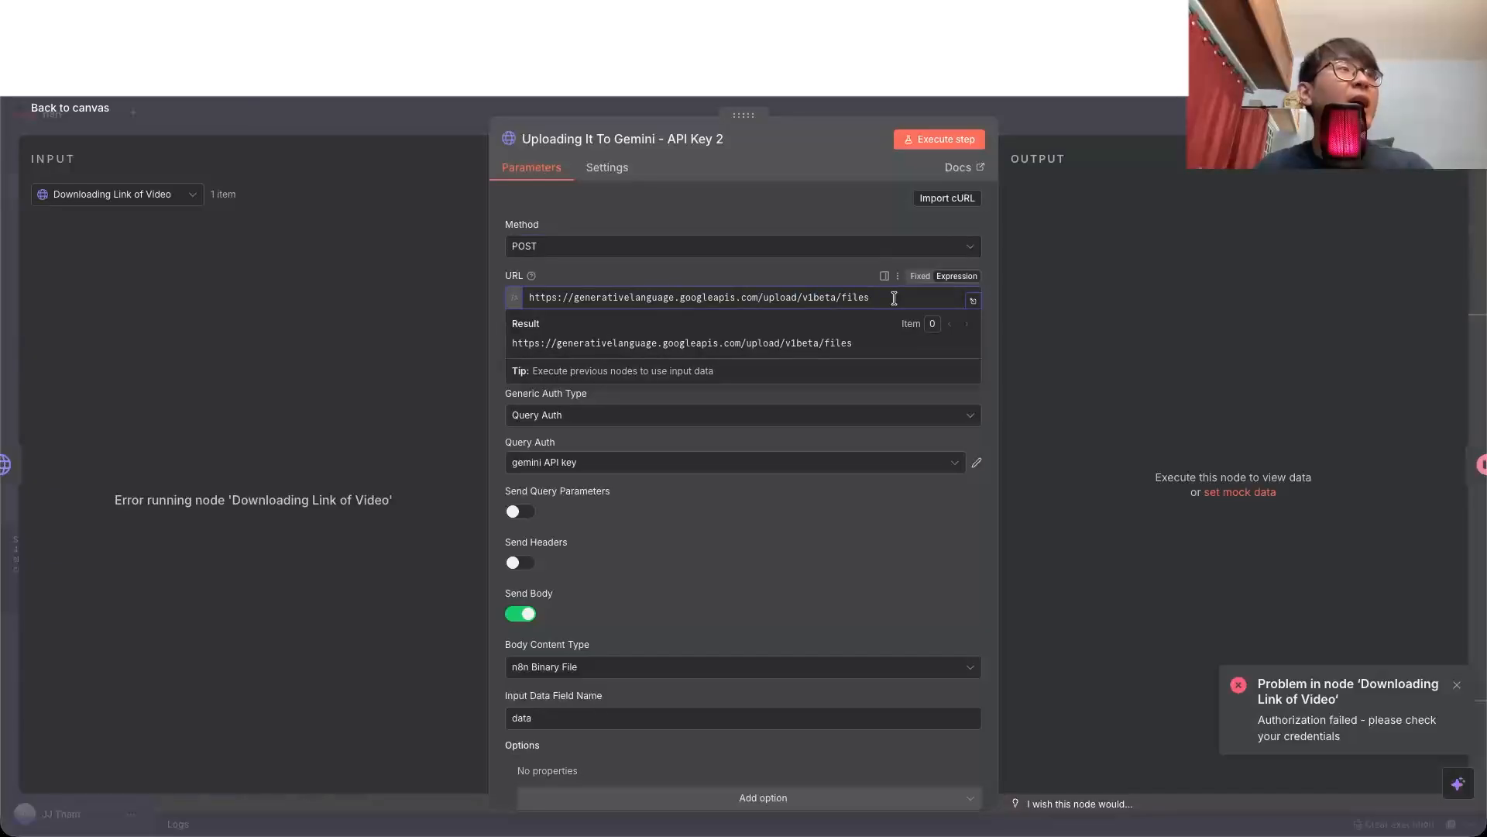
pyautogui.click(987, 299)
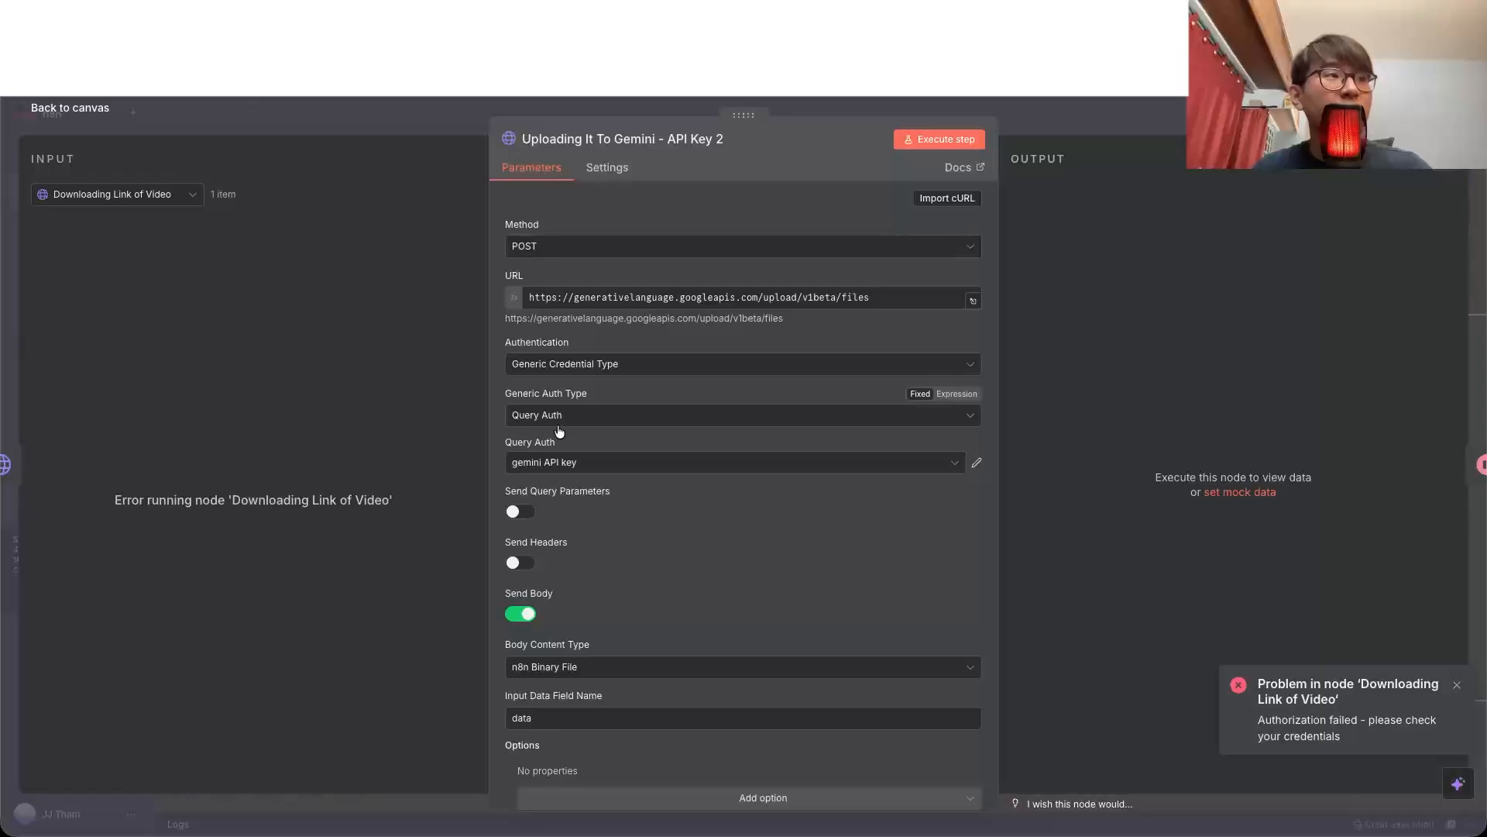
pyautogui.scroll(-2, 655, 478)
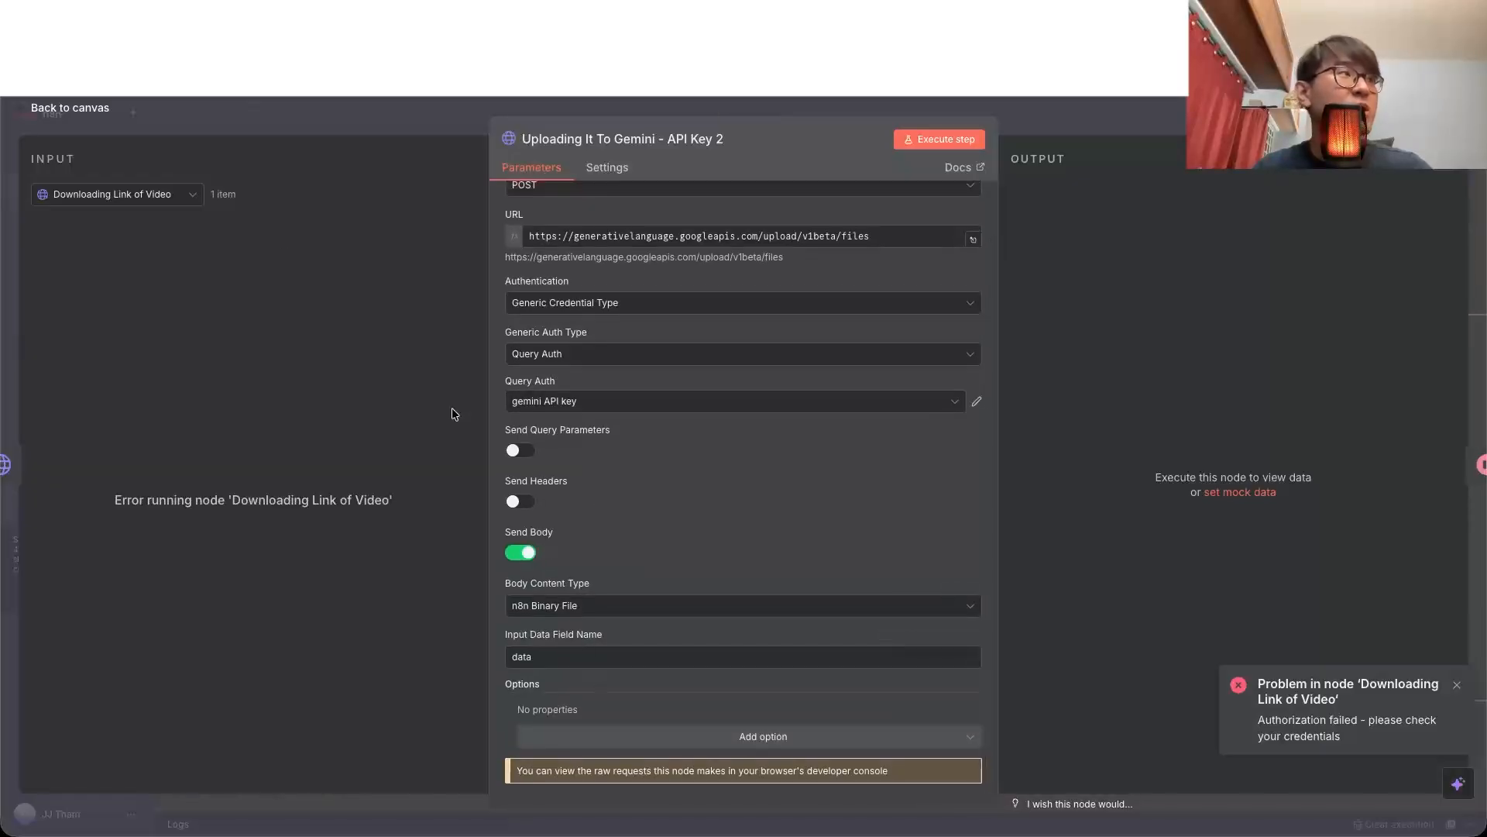
pyautogui.click(97, 118)
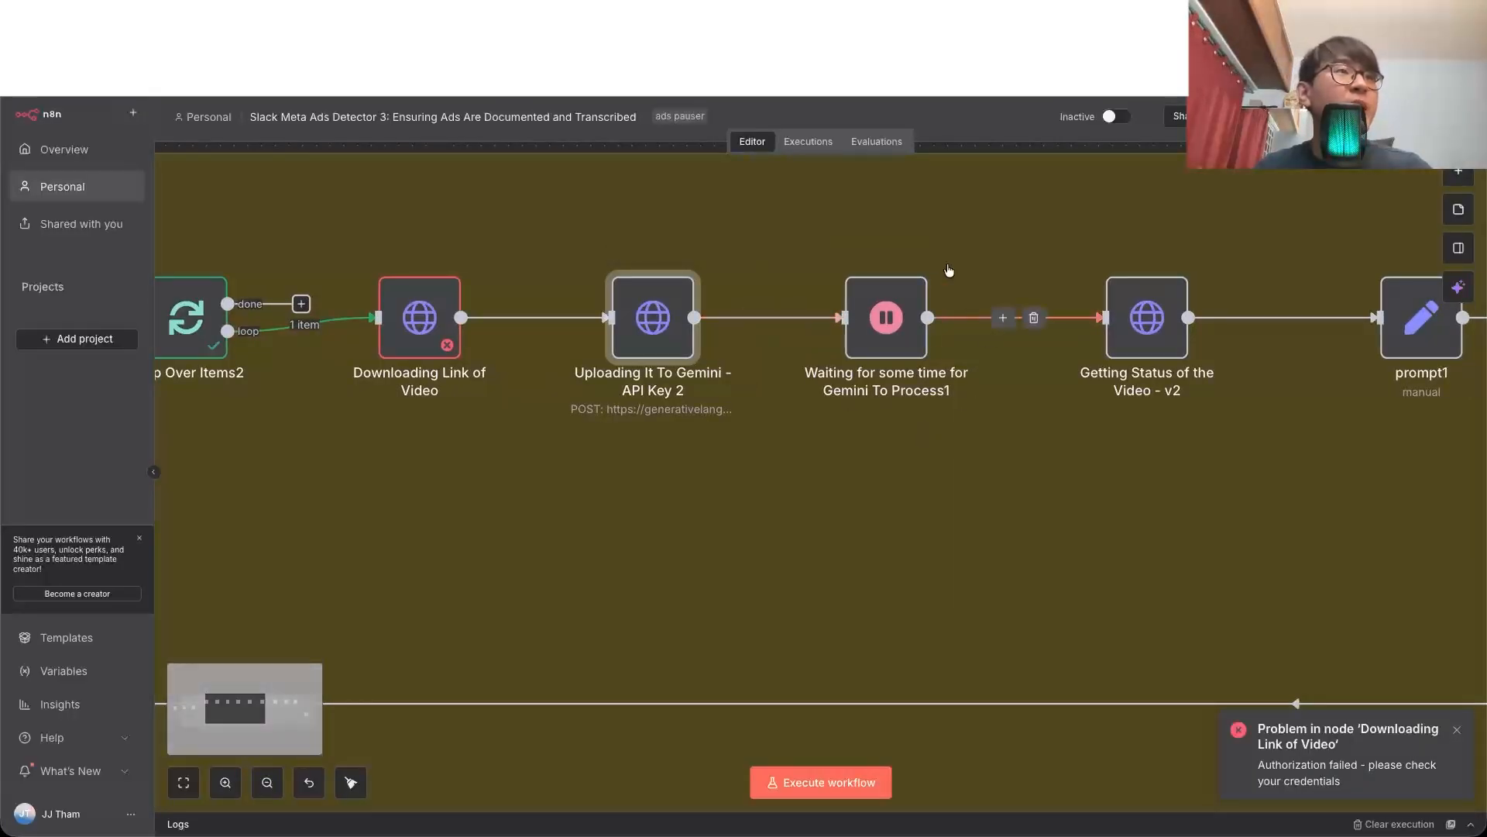
pyautogui.doubleClick(1147, 317)
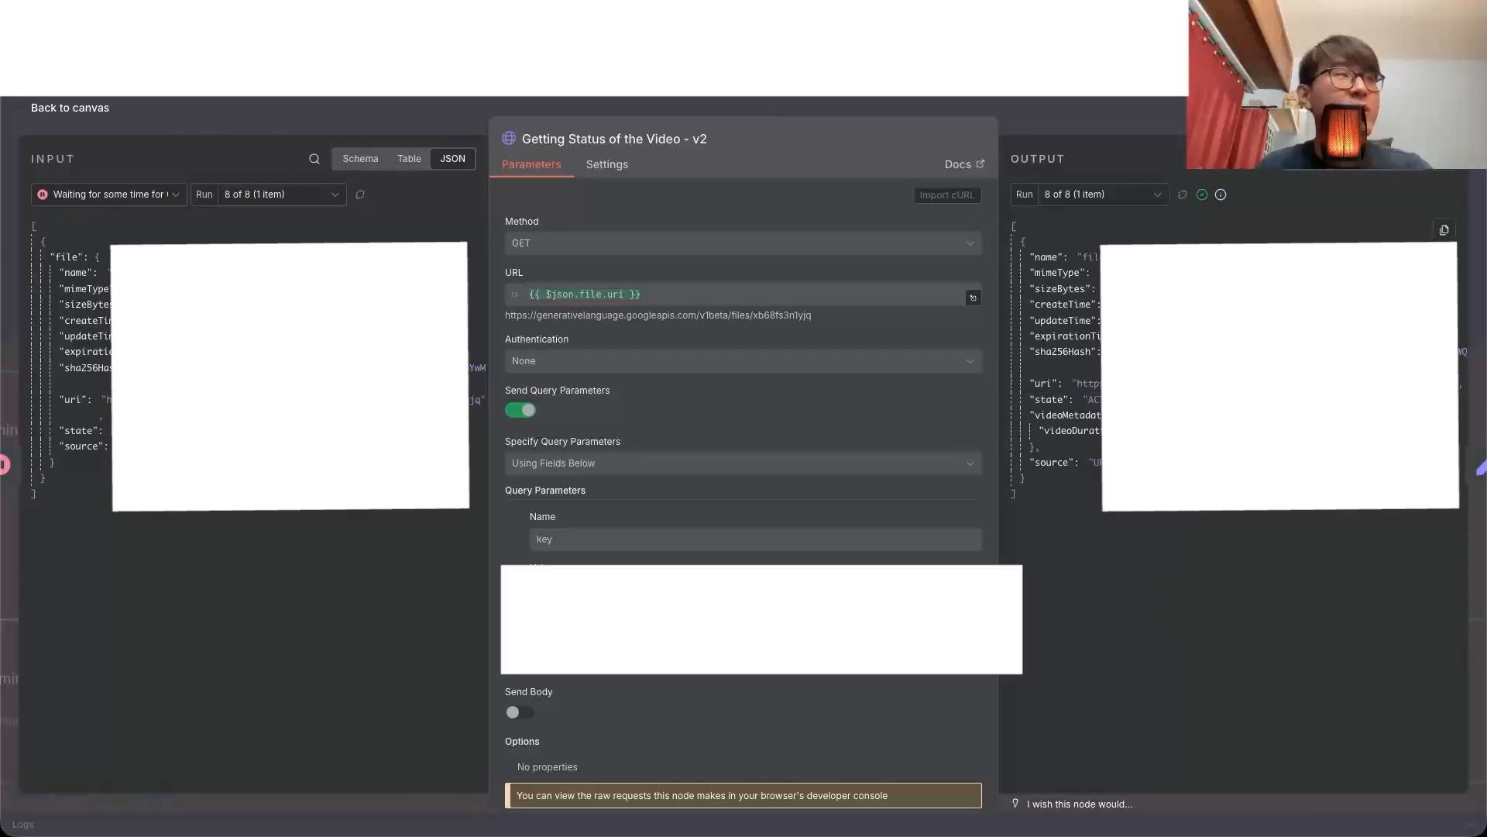
pyautogui.press('Escape')
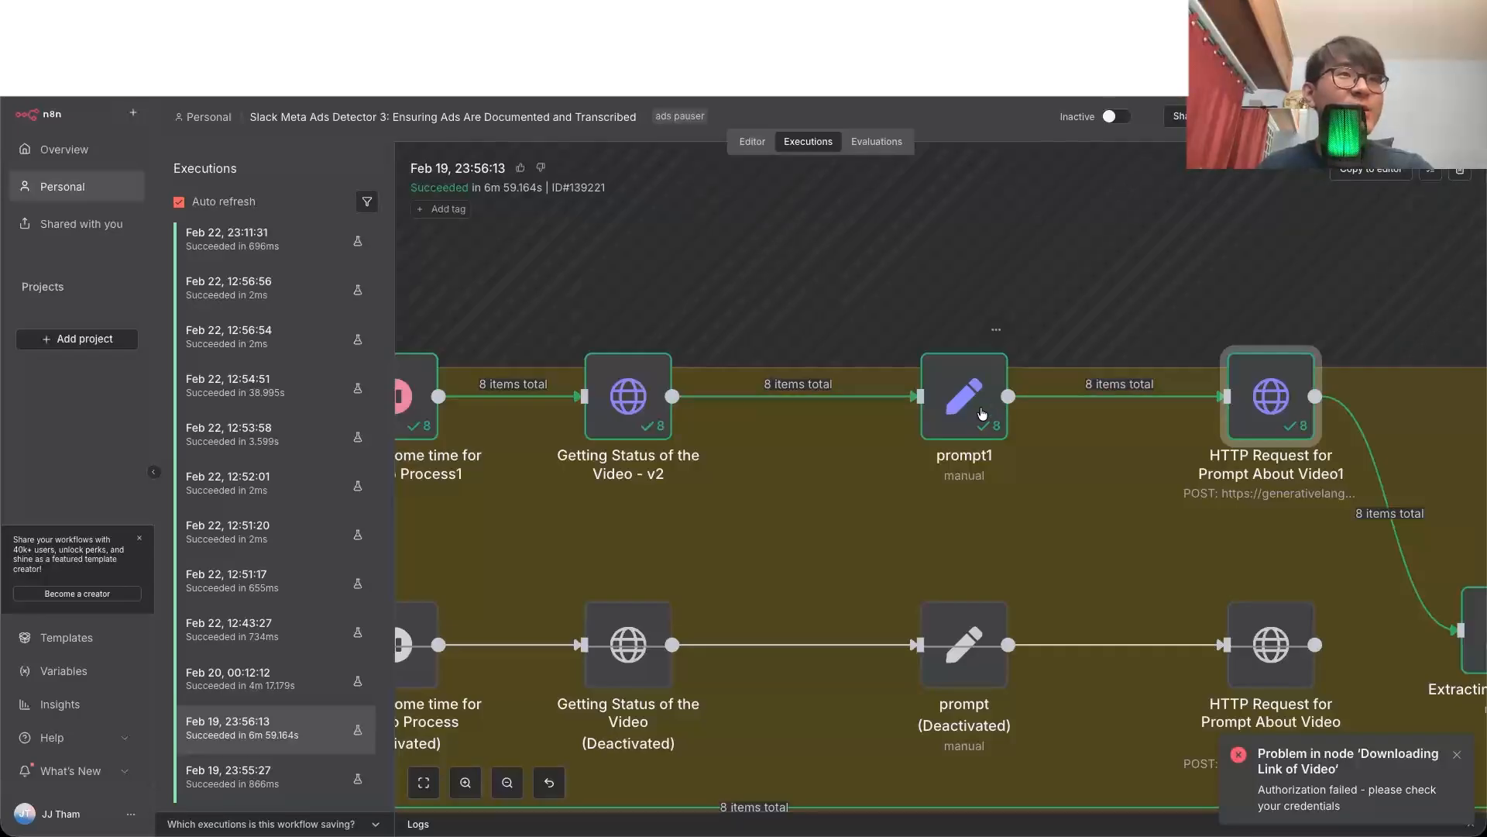
# Step: Read the full JSON prompt expression of HTTP Request for Prompt About Video1 in the Feb 19, 23:56:13 execution
pyautogui.doubleClick(1277, 415)
pyautogui.click(570, 759)
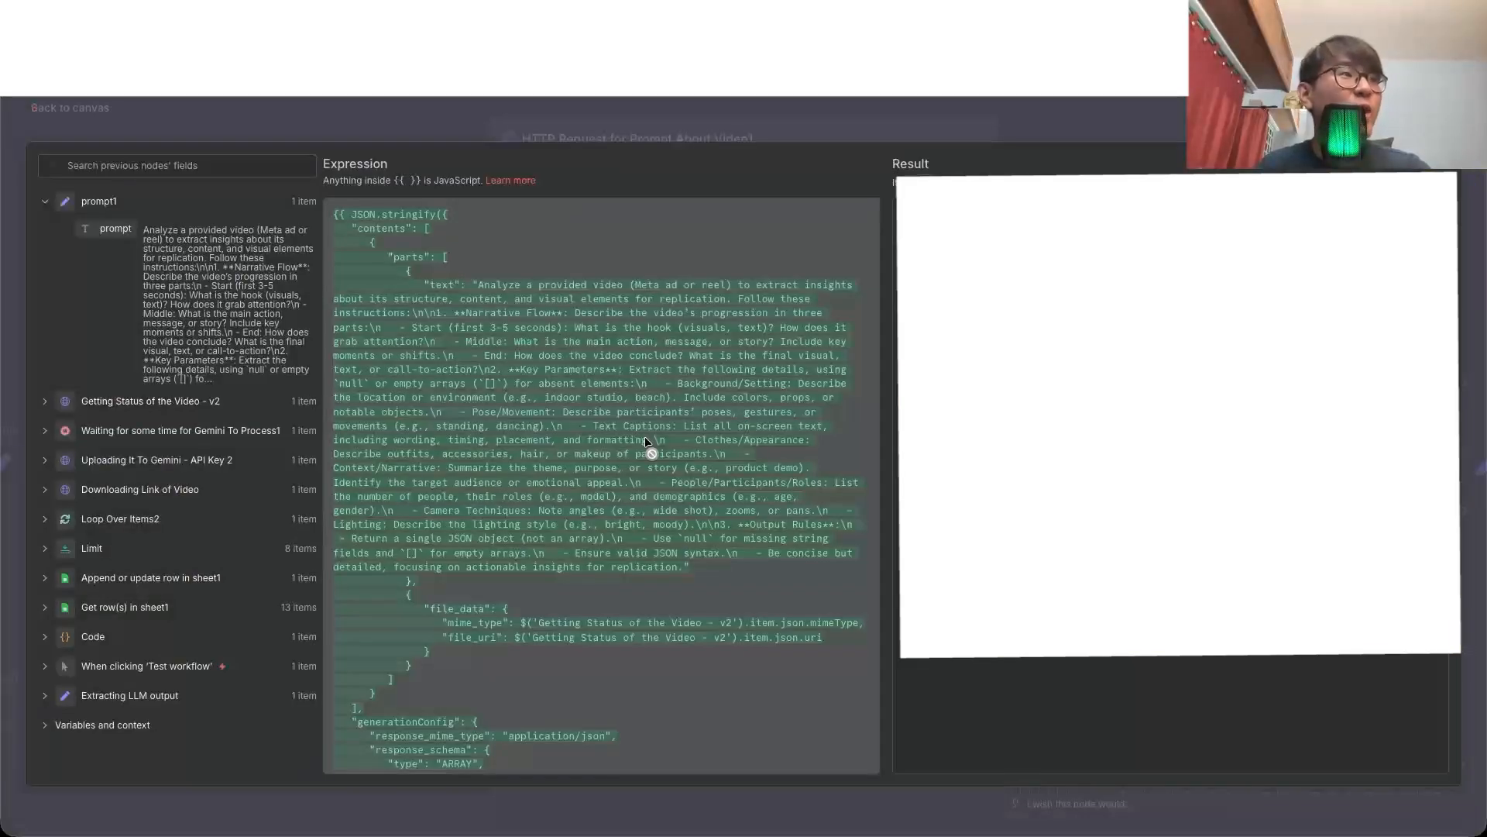
pyautogui.scroll(-3, 651, 448)
pyautogui.scroll(3, 644, 436)
pyautogui.scroll(1, 645, 436)
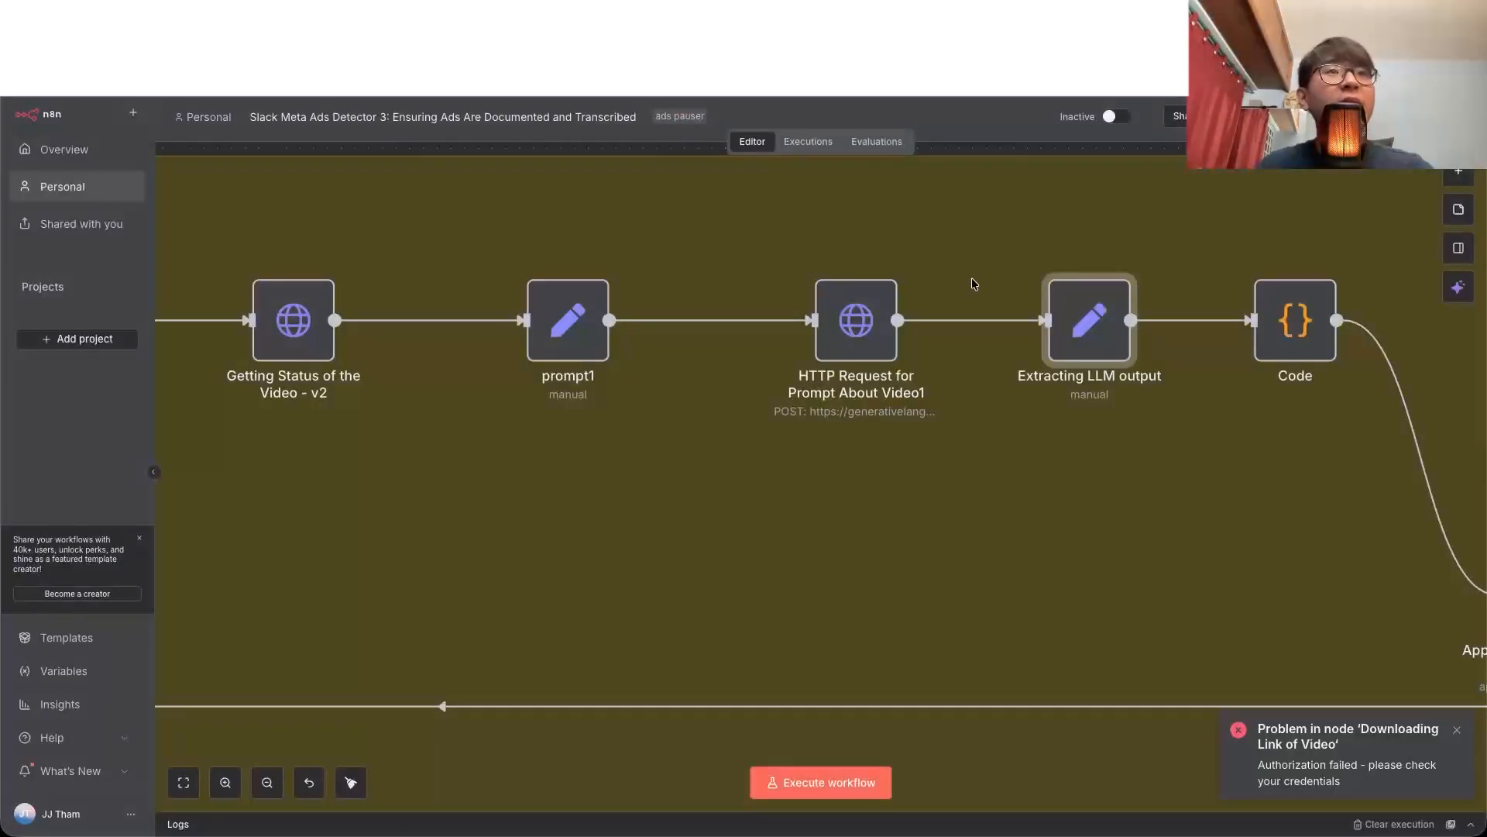
# Step: Open the Code node in the editor and examine the hook, purpose, text_captions and disclaimer lines of its output object
pyautogui.hscroll(5, 976, 294)
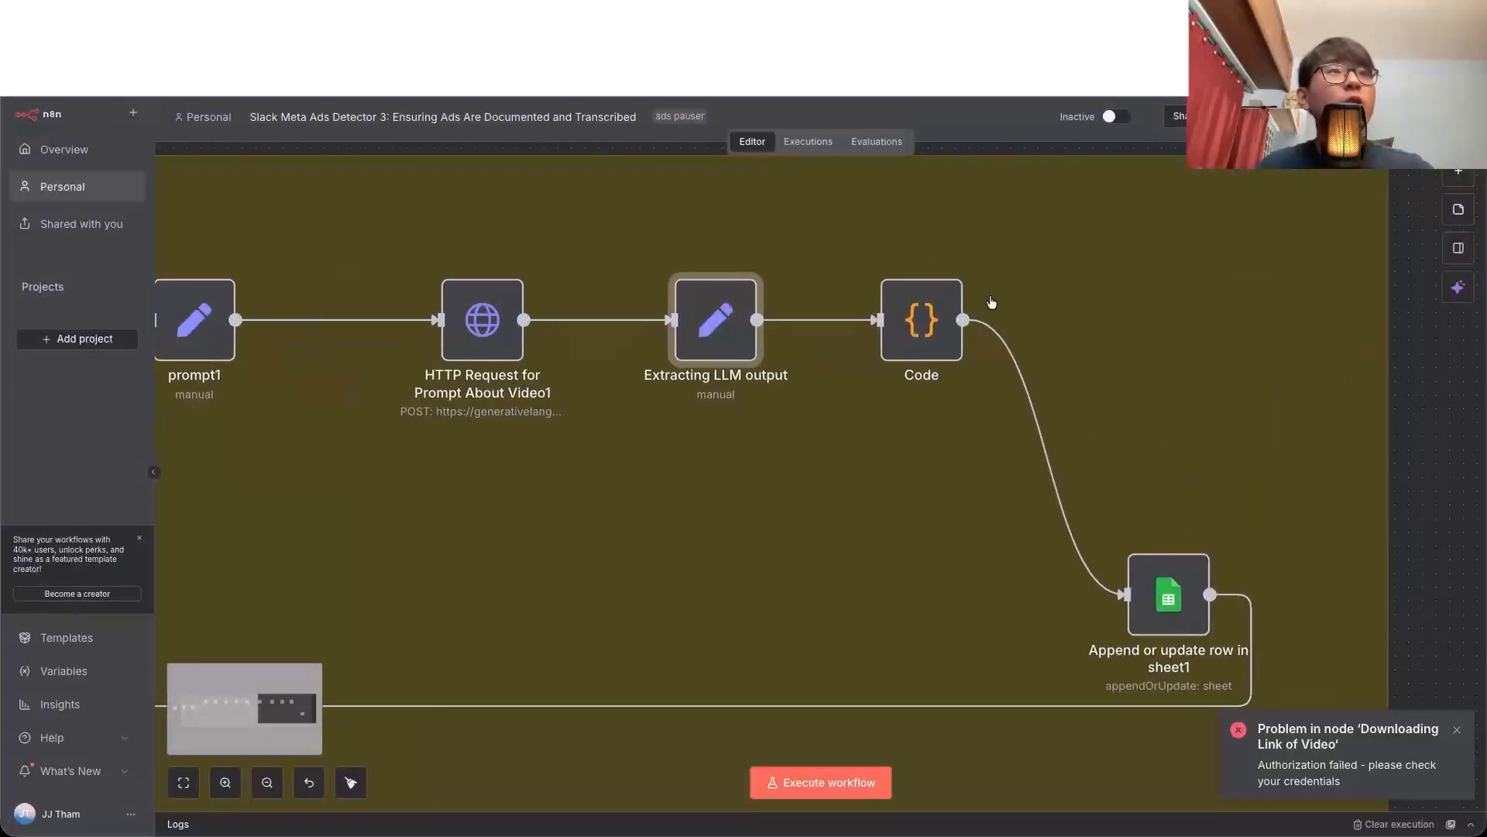
pyautogui.doubleClick(948, 319)
pyautogui.scroll(-3, 848, 399)
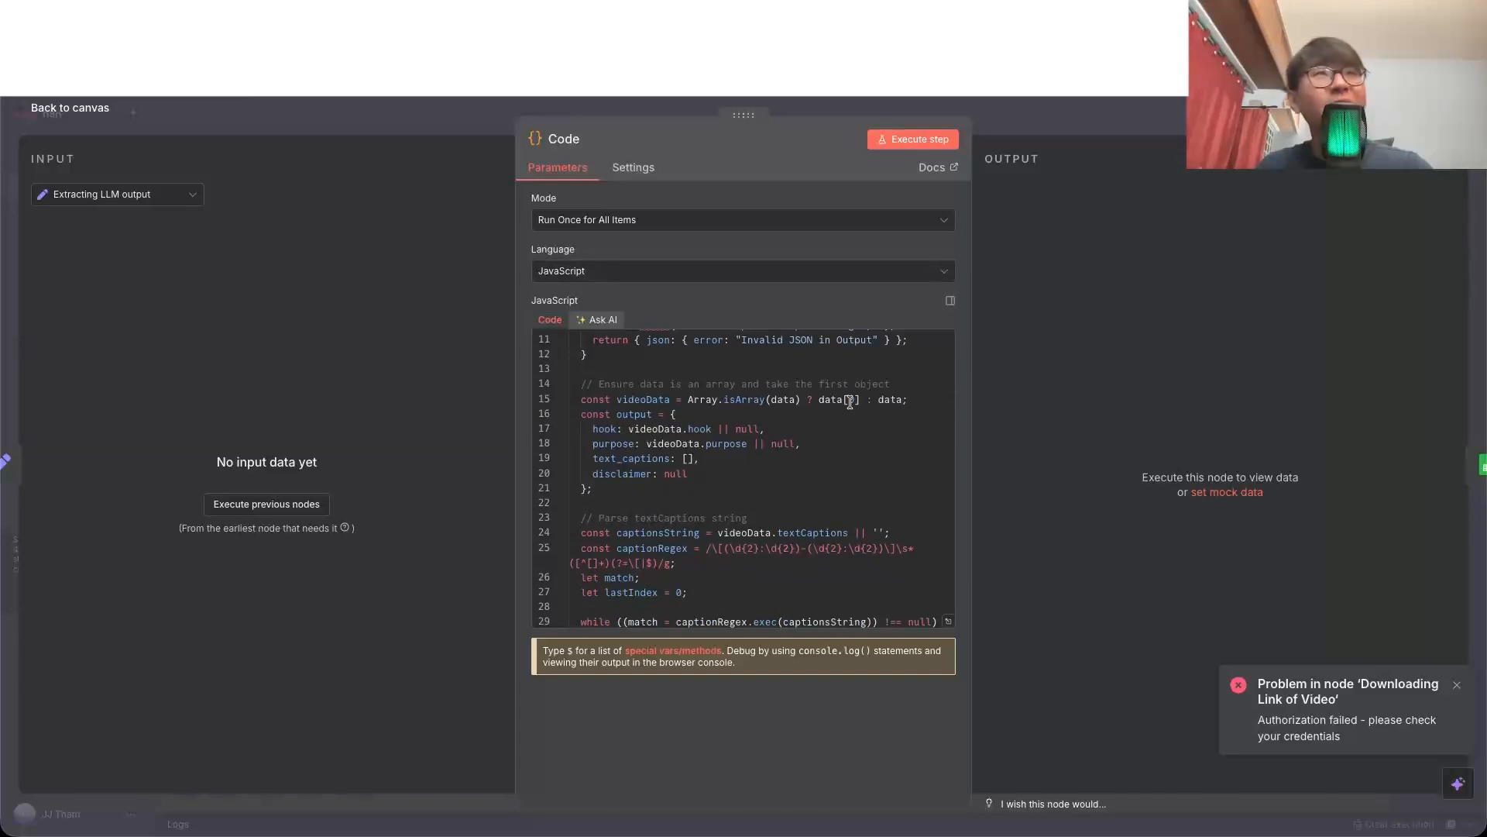
pyautogui.click(620, 428)
pyautogui.click(622, 443)
pyautogui.click(622, 457)
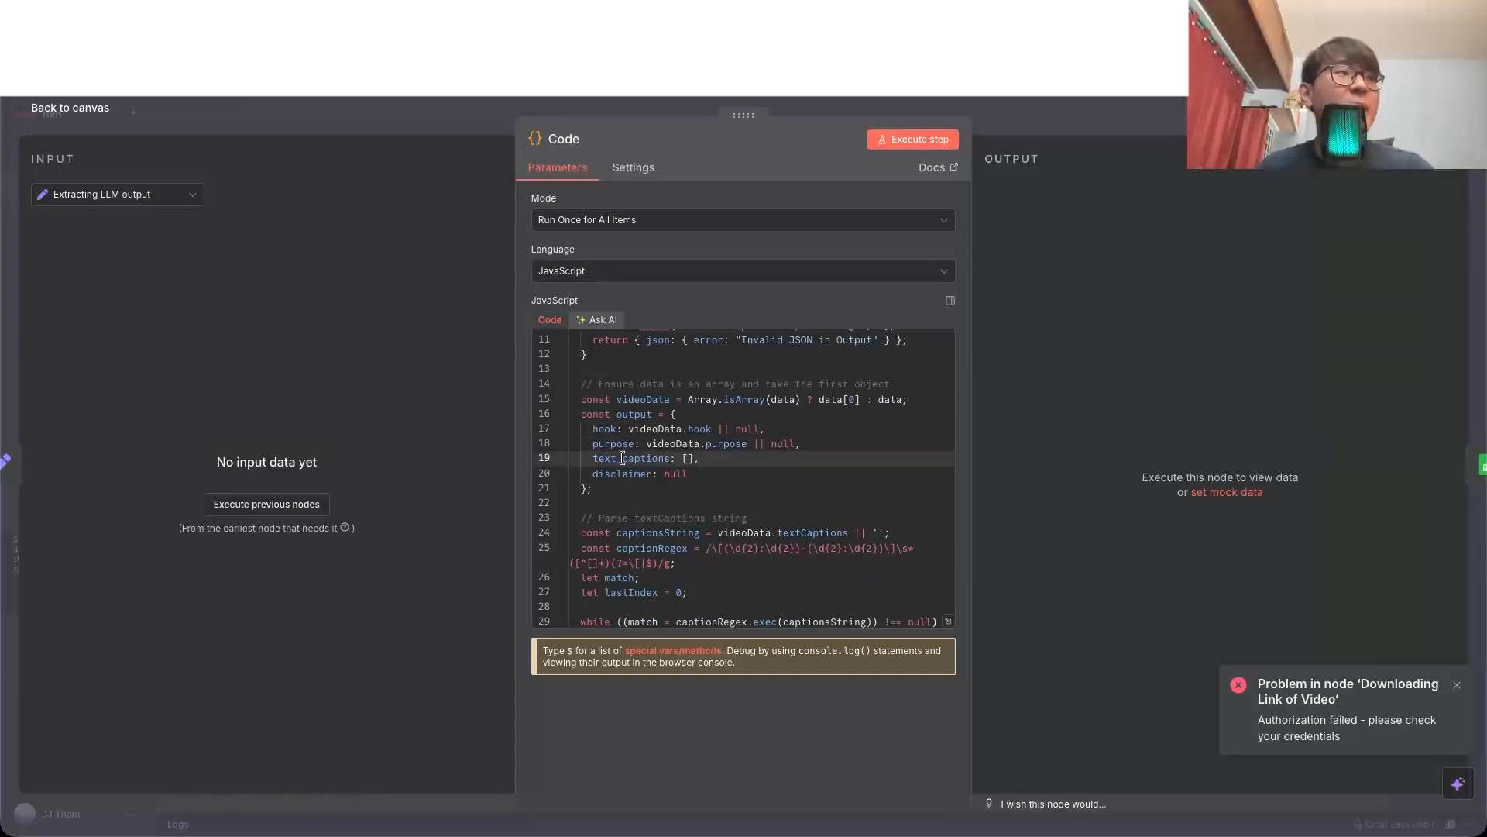
pyautogui.click(622, 474)
pyautogui.press('Escape')
# Step: Review the Values to Send in the Append or update row in sheet1 node, and check the Status column in the Template spreadsheet
pyautogui.doubleClick(1167, 592)
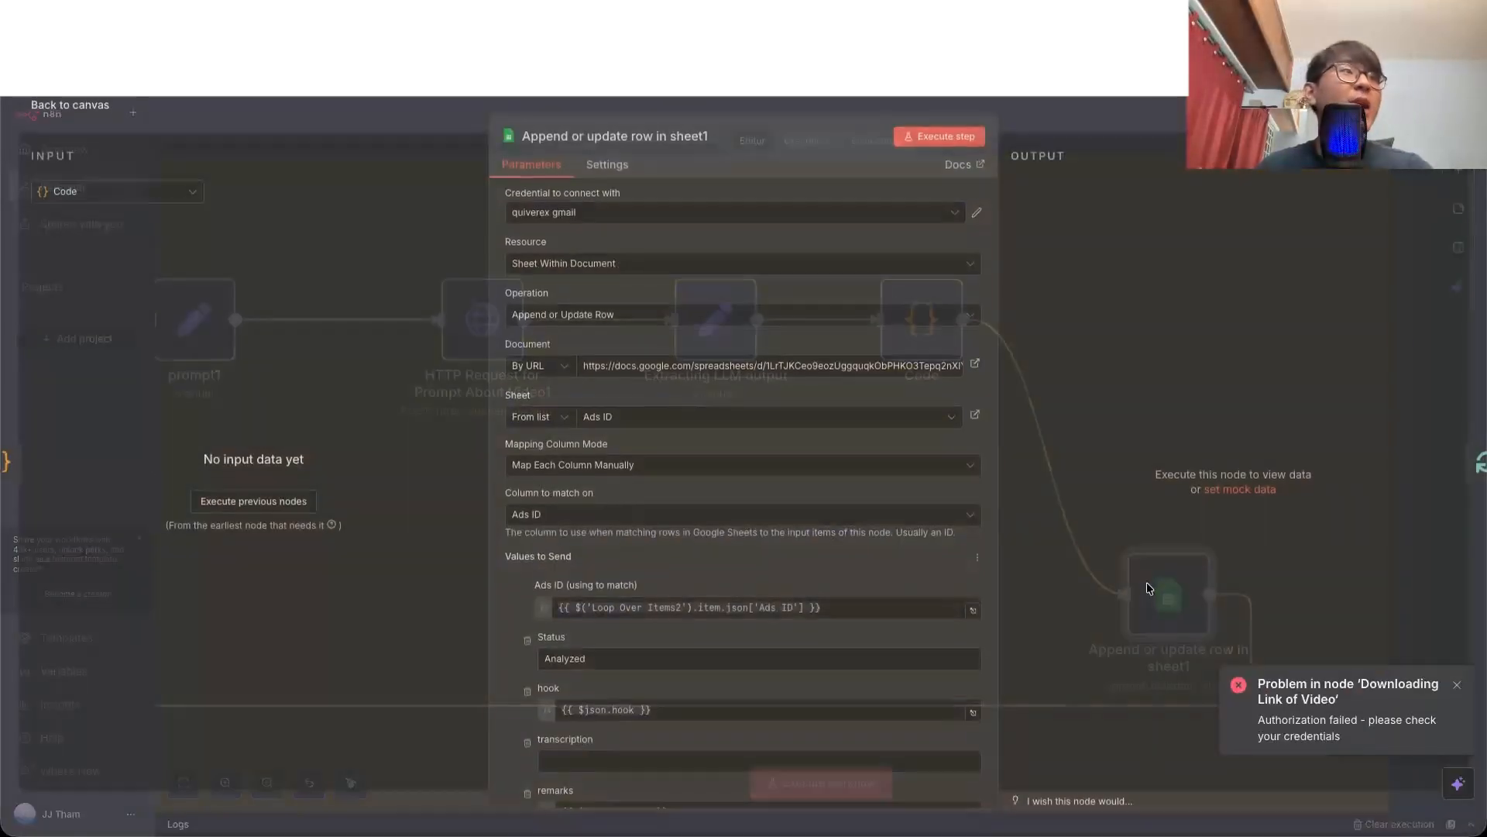
pyautogui.scroll(-3, 684, 527)
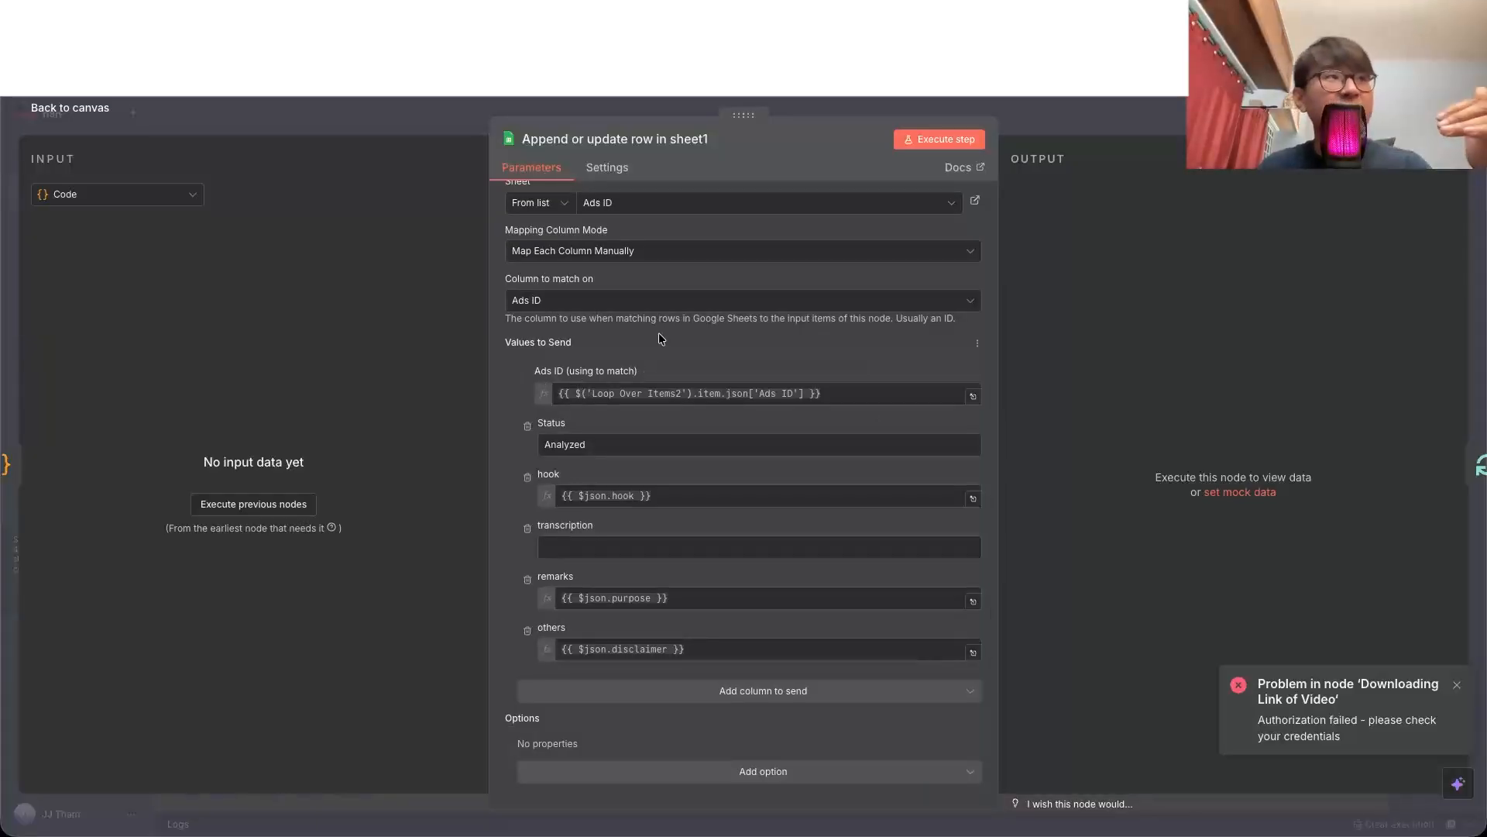
pyautogui.click(953, 14)
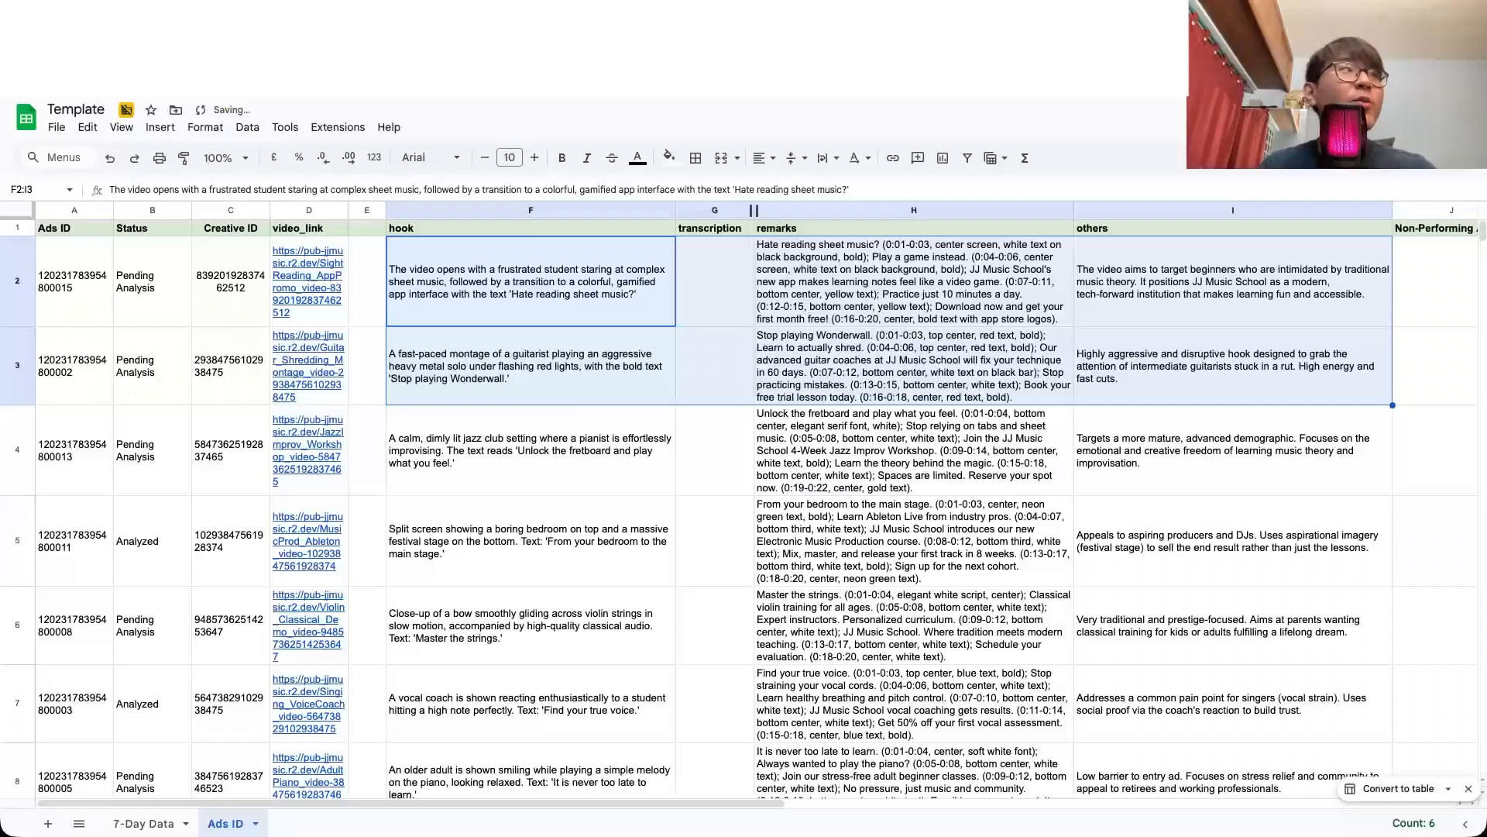
pyautogui.click(143, 211)
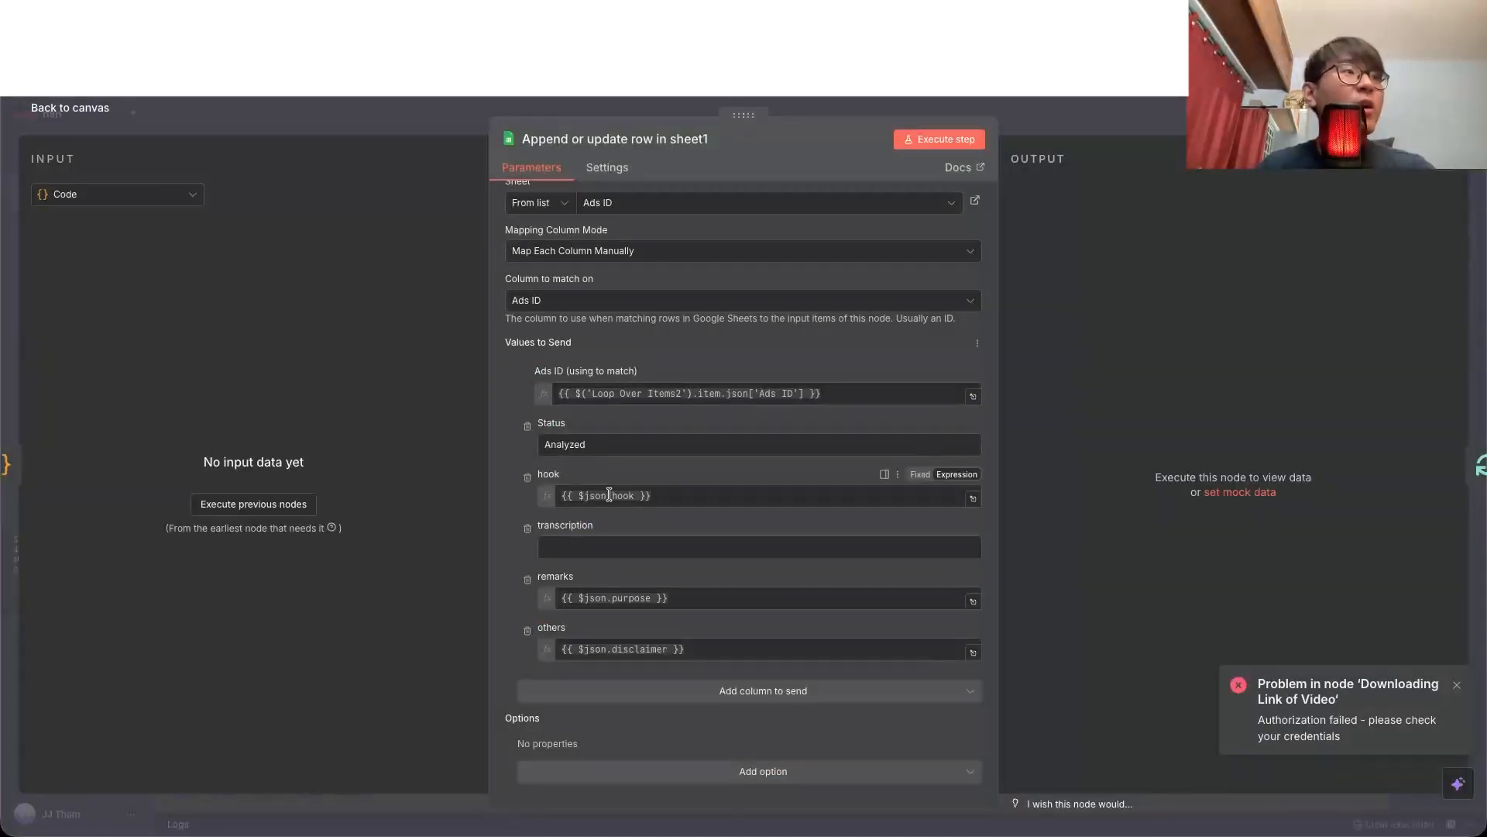
# Step: Inspect the hook and others expressions in the Append or update row in sheet1 node
pyautogui.click(610, 494)
pyautogui.click(672, 649)
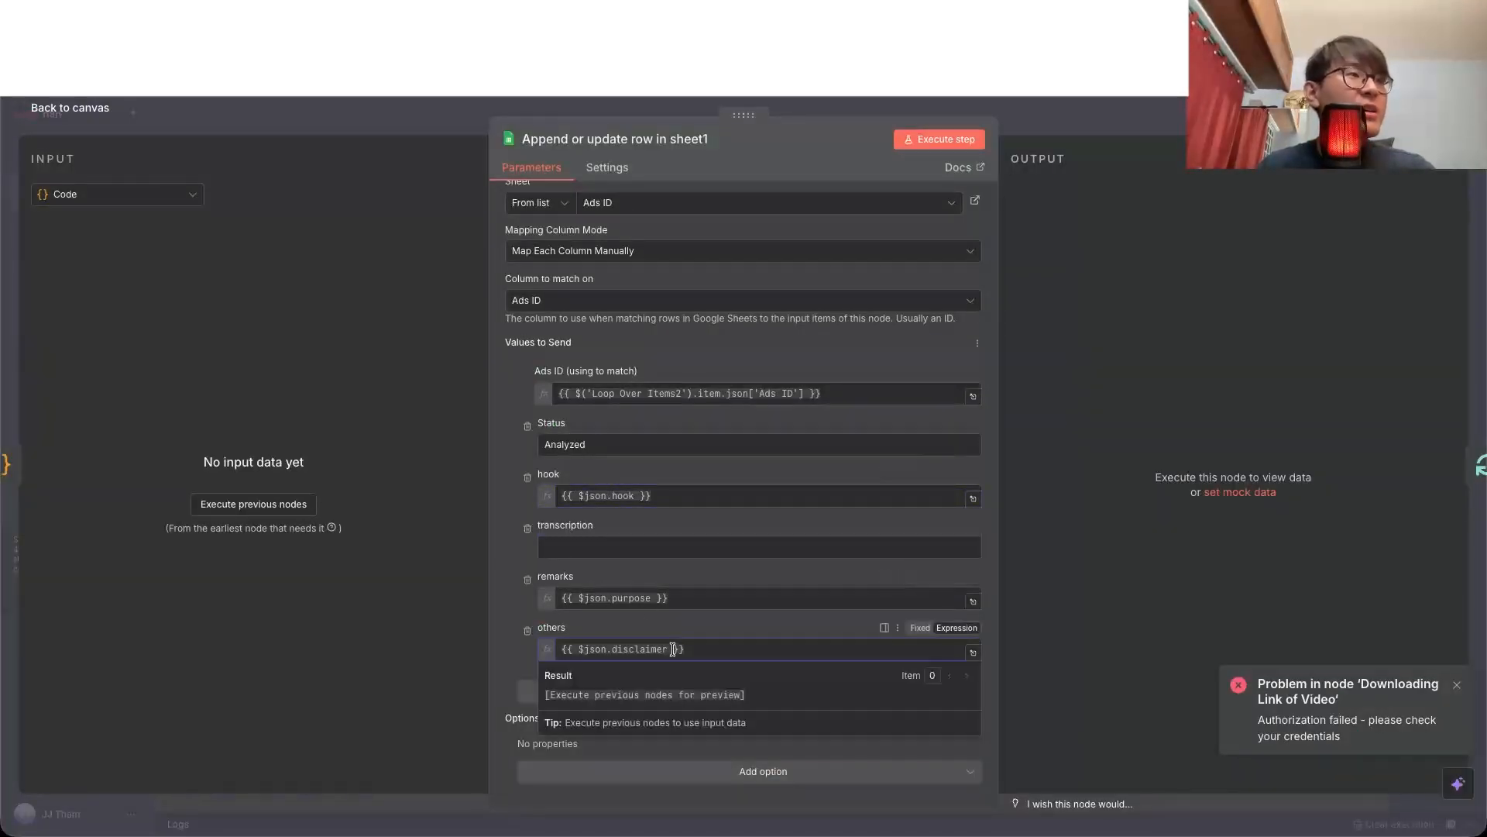
pyautogui.tripleClick(669, 649)
pyautogui.click(577, 632)
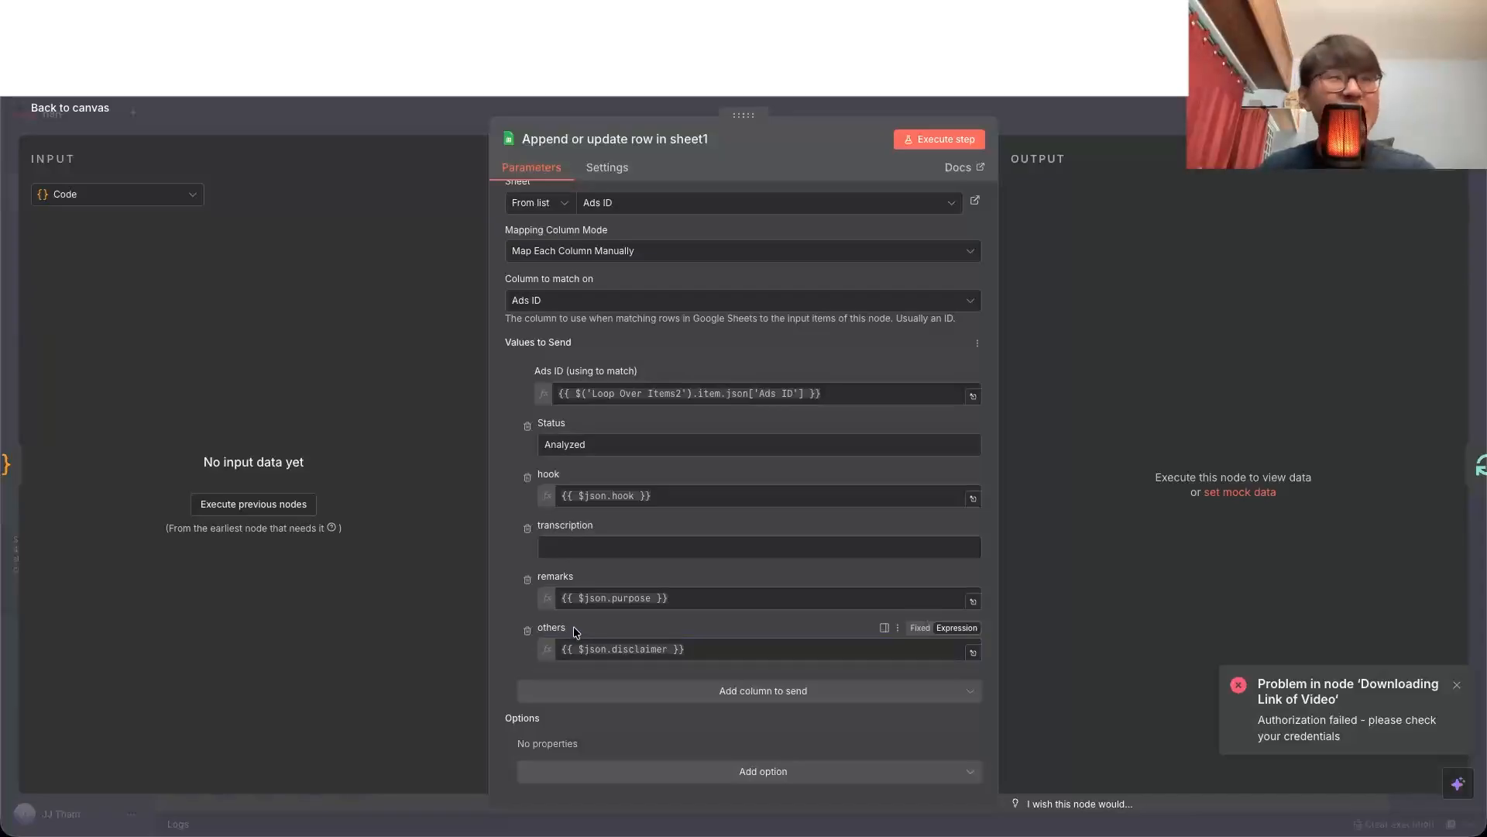
pyautogui.click(100, 107)
# Step: Reopen HTTP Request for Prompt About Video1 in the editor and look over its expanded JSON body prompt
pyautogui.doubleClick(481, 322)
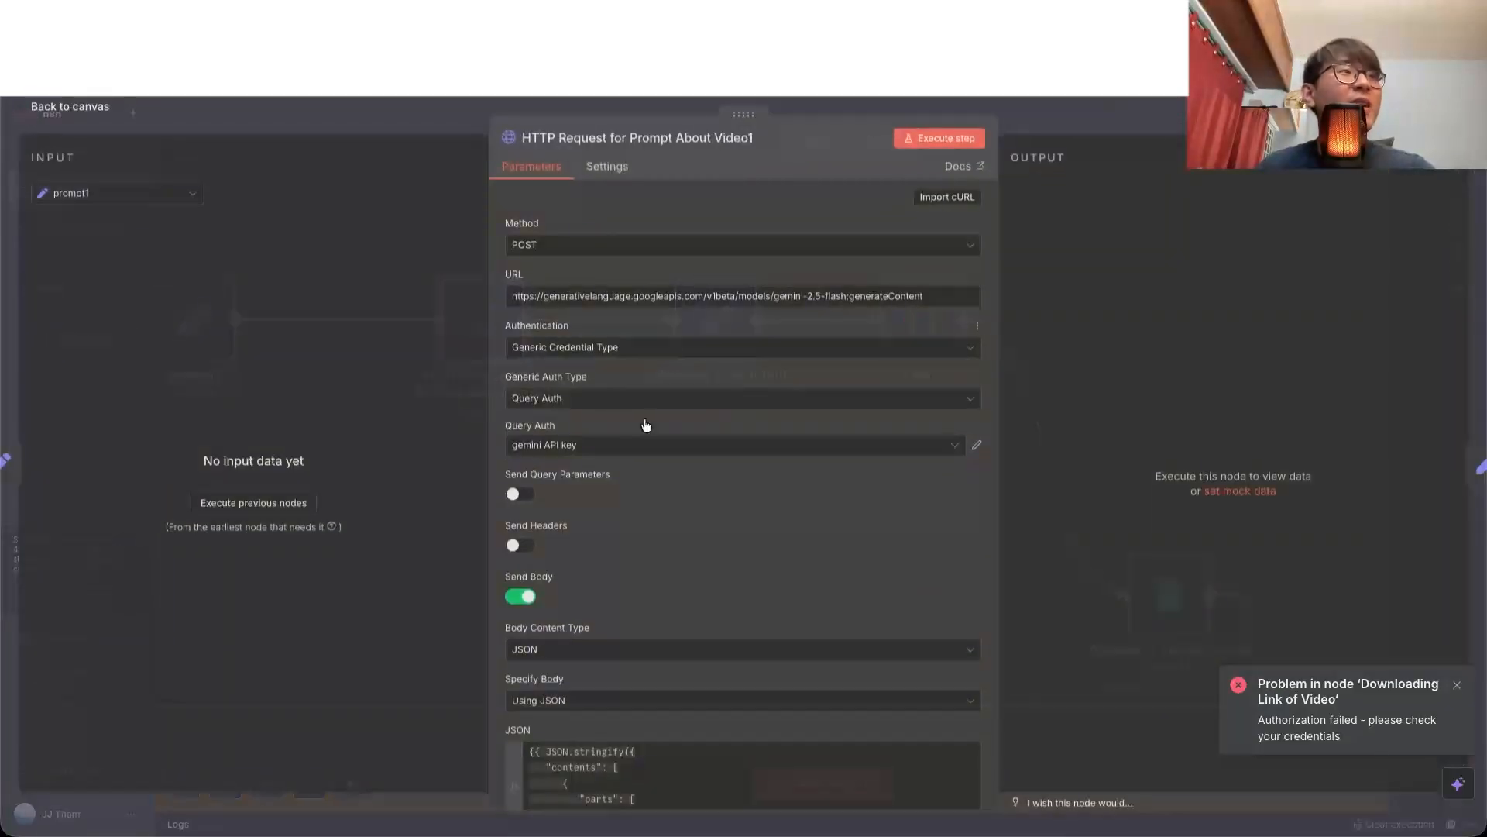
pyautogui.scroll(-3, 798, 528)
pyautogui.click(973, 648)
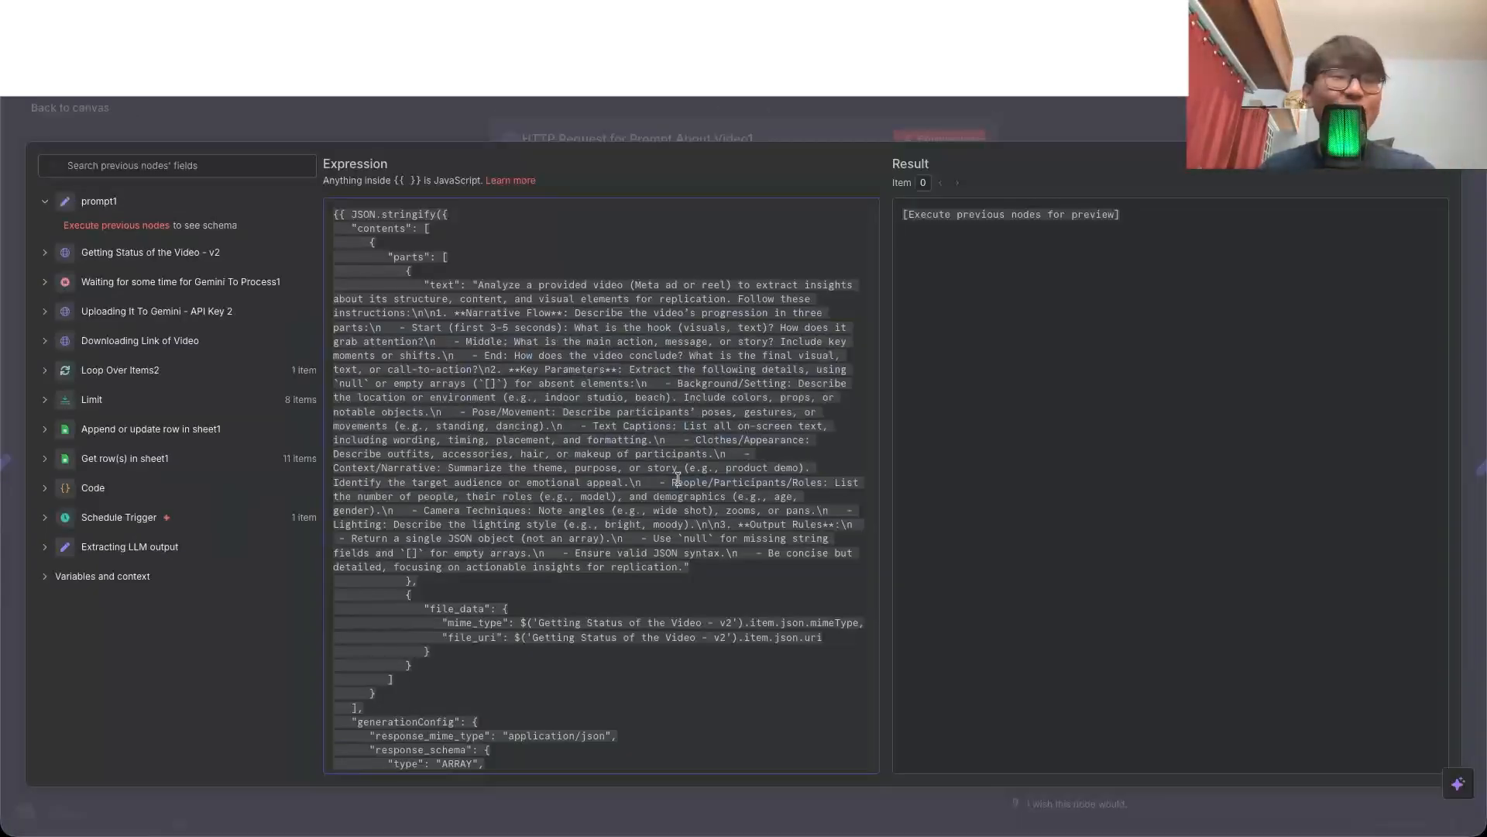
pyautogui.click(688, 115)
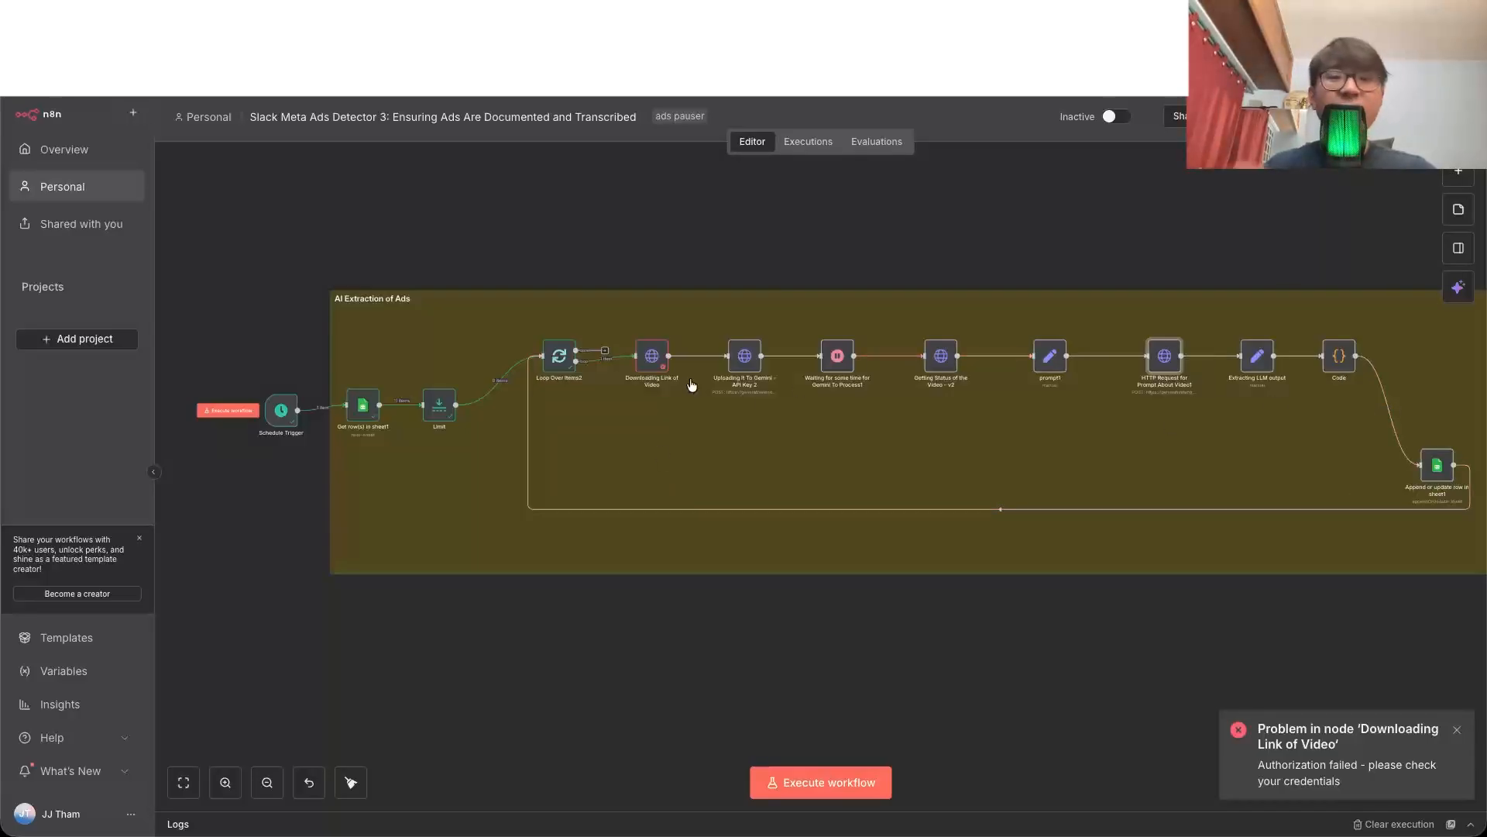
# Step: Switch to the Template spreadsheet and look through the hook, remarks and others texts of the ads on the Ads ID sheet
pyautogui.hotkey('ctrl', 'Tab')
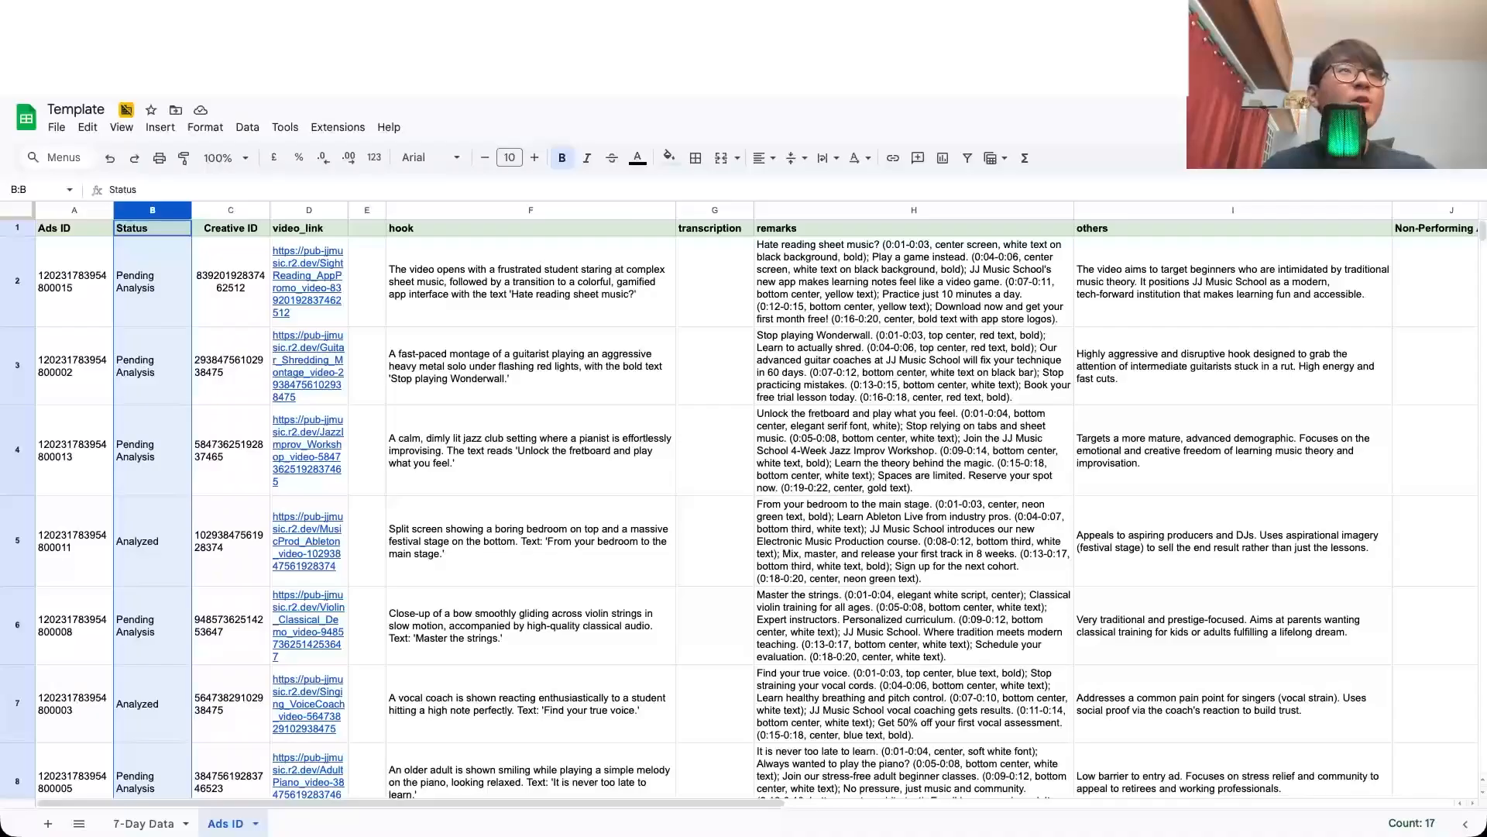
pyautogui.click(940, 374)
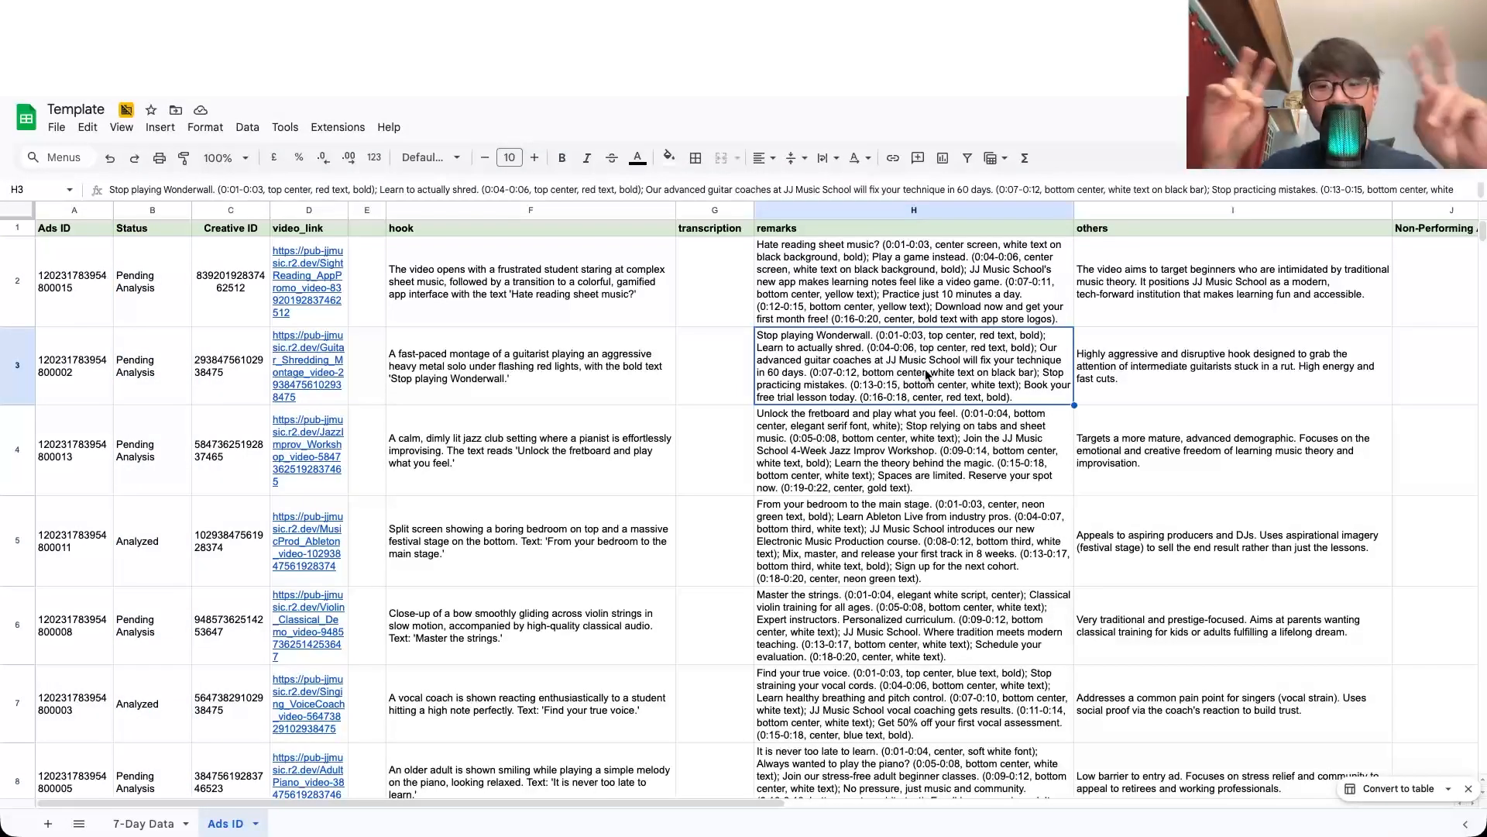
pyautogui.scroll(-3, 926, 374)
pyautogui.hscroll(2, 927, 375)
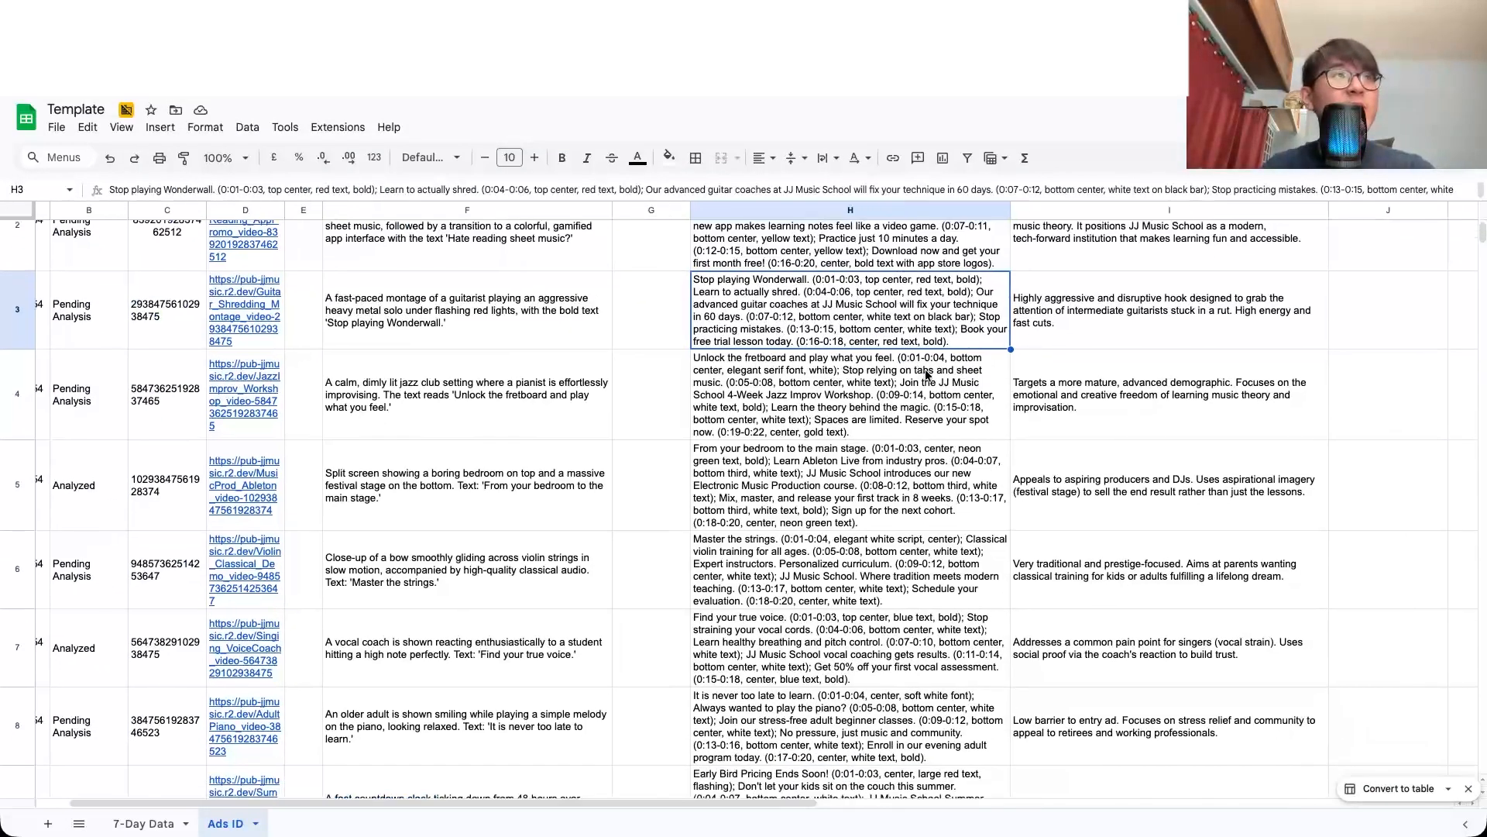
pyautogui.hscroll(-2, 926, 375)
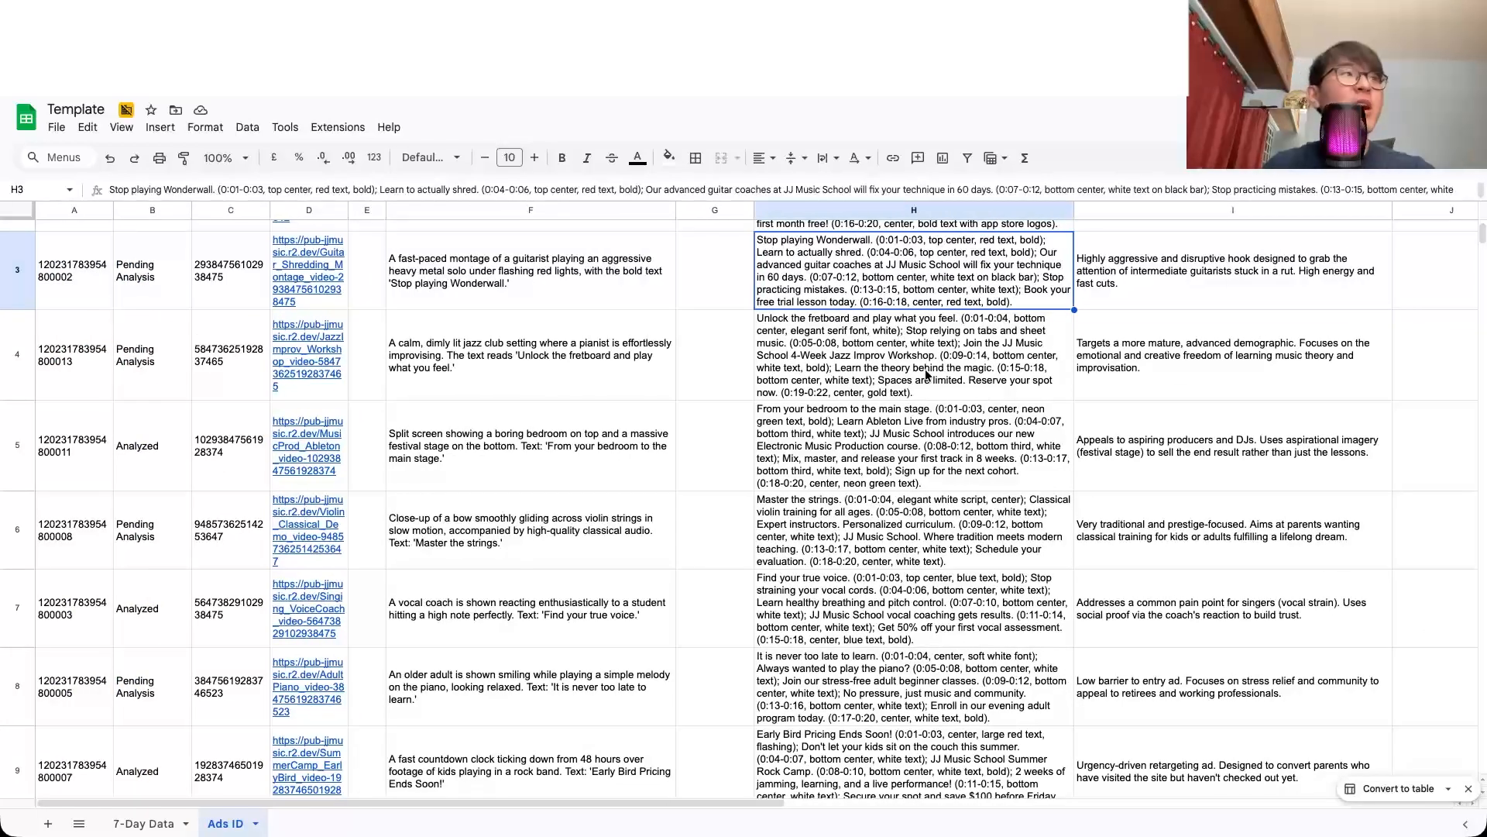
pyautogui.scroll(-3, 926, 375)
pyautogui.scroll(4, 709, 542)
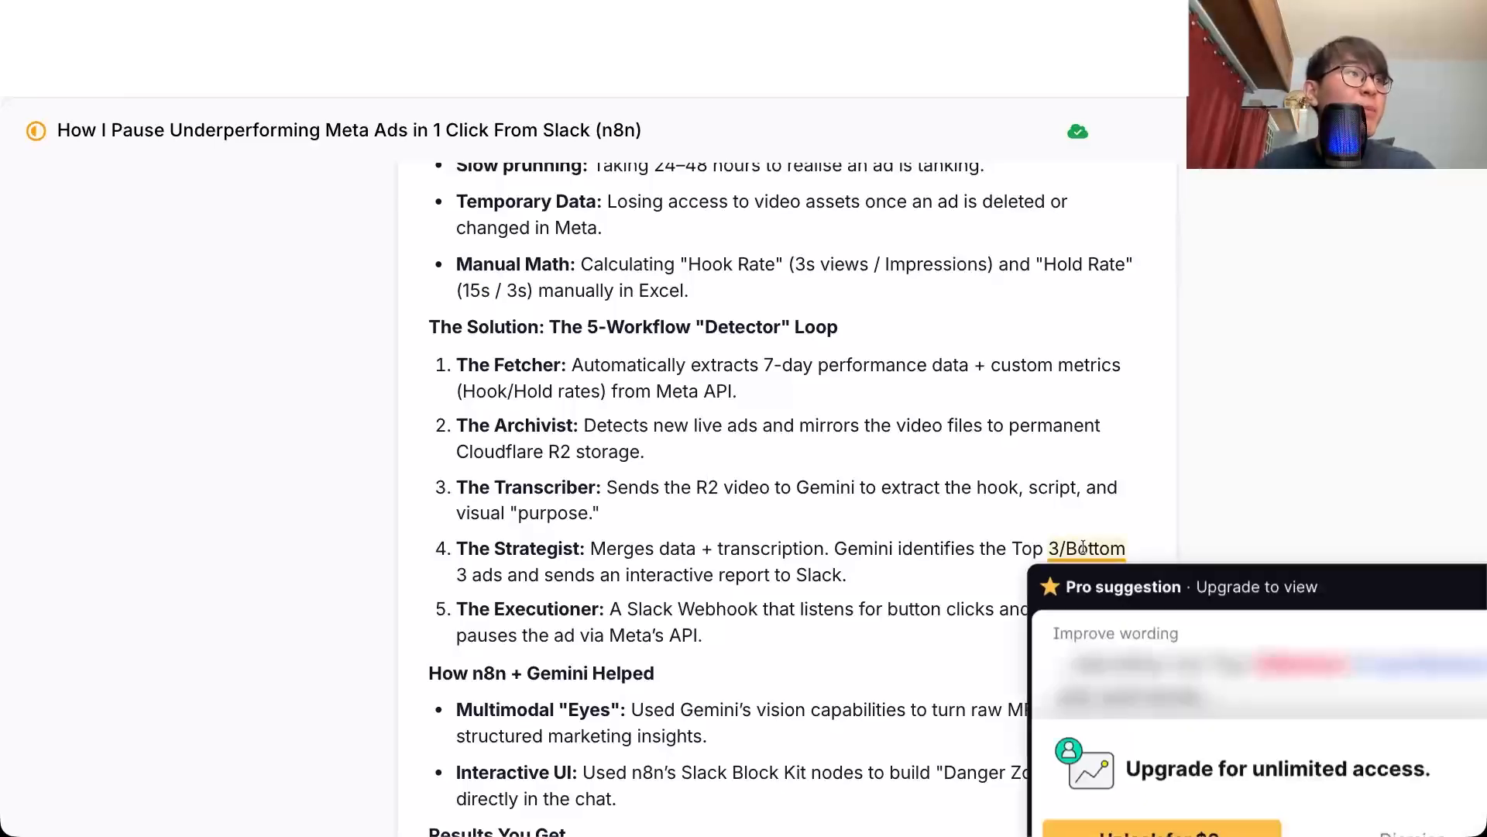
# Step: Read The Strategist entry in the outline document, and review the Filter node's Amount Spent condition in the Slack Meta Ads Detector 4 workflow
pyautogui.tripleClick(601, 575)
pyautogui.click(659, 580)
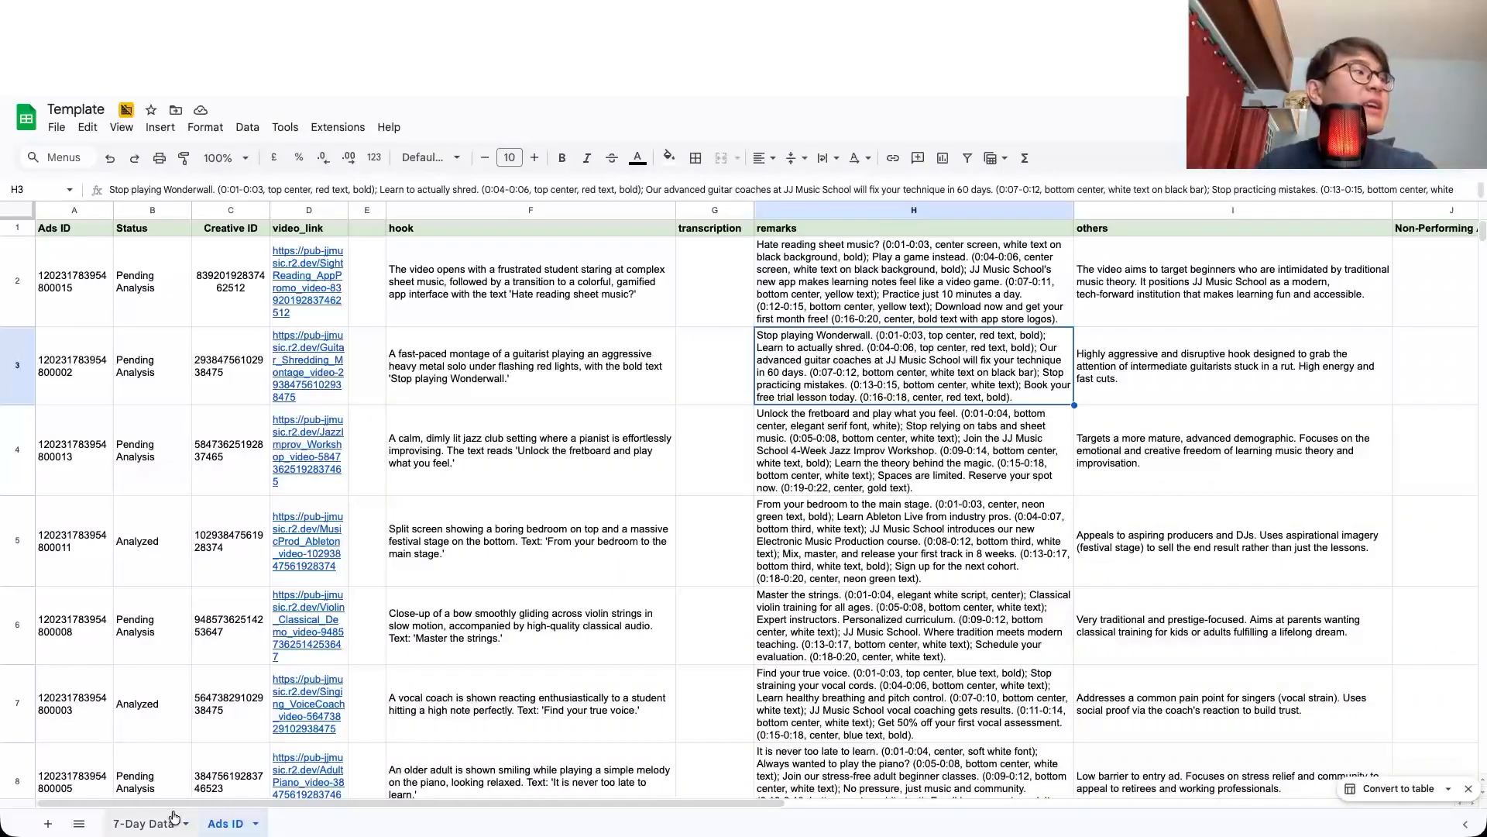
pyautogui.click(175, 817)
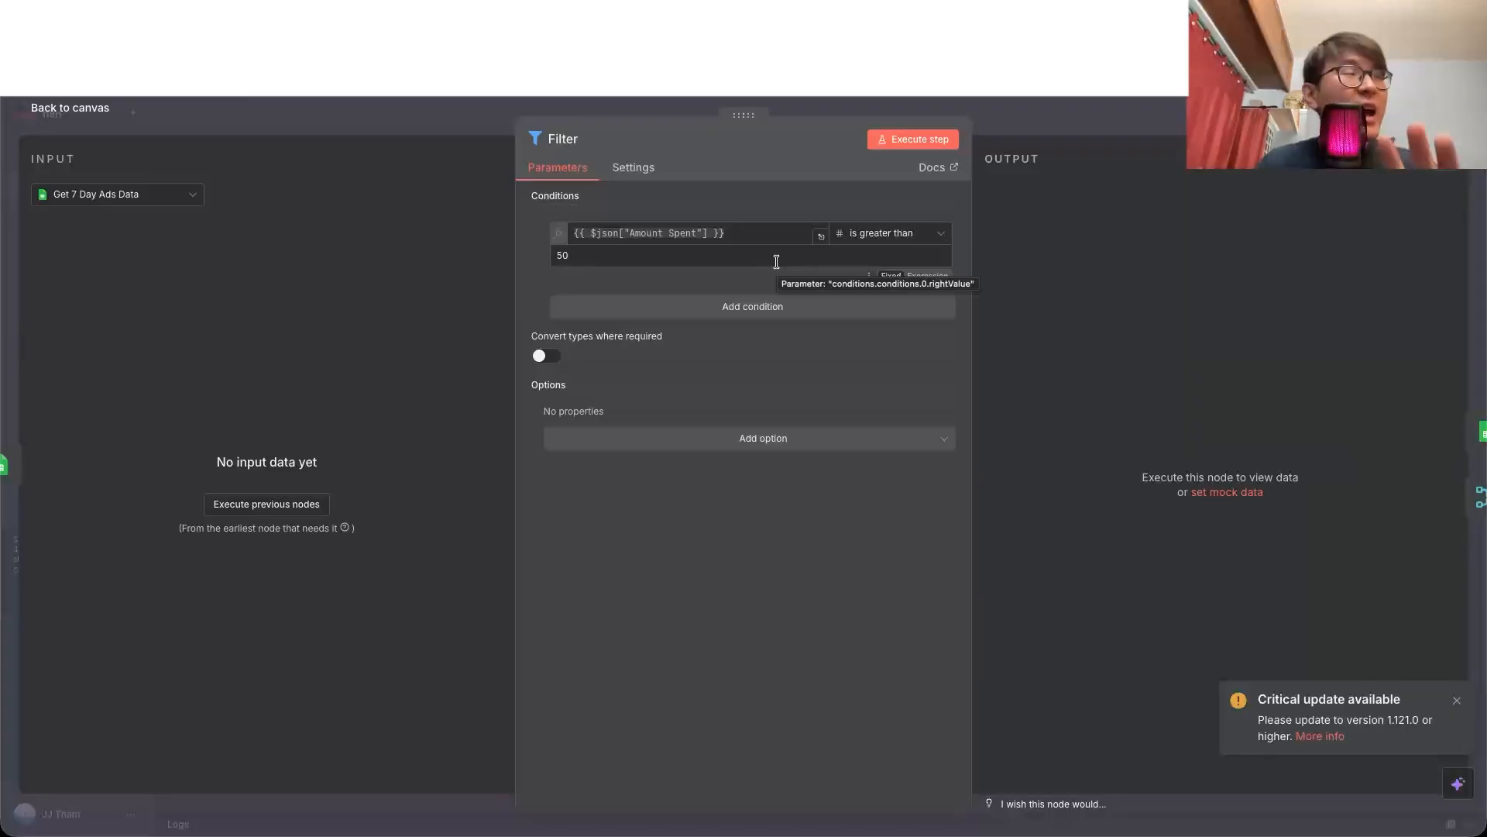
pyautogui.click(95, 116)
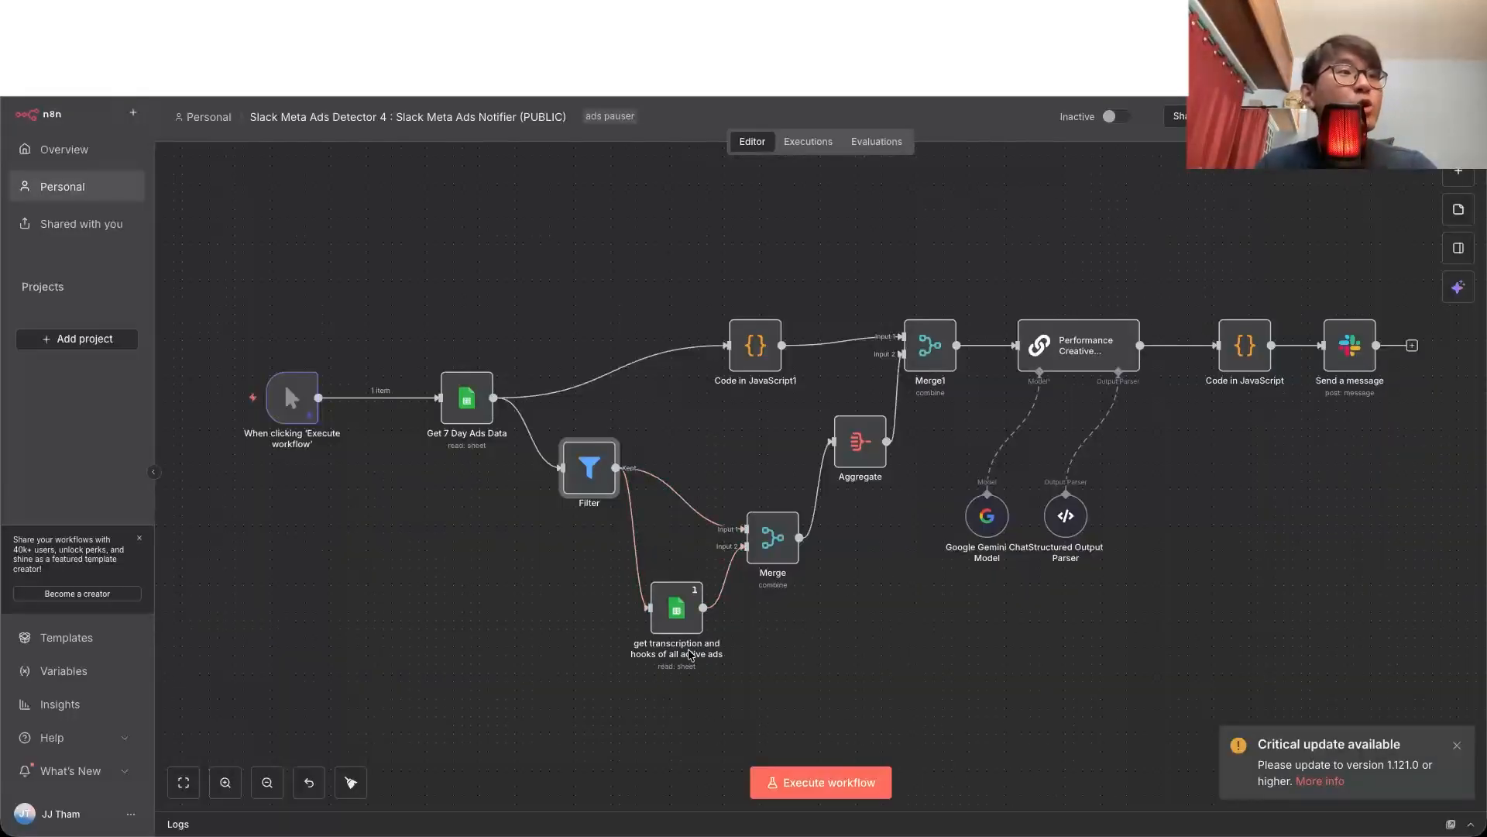
# Step: Review the get transcription and hooks of all active ads node, and switch to the Template spreadsheet to examine the Ad ID column on 7-Day Data
pyautogui.doubleClick(678, 616)
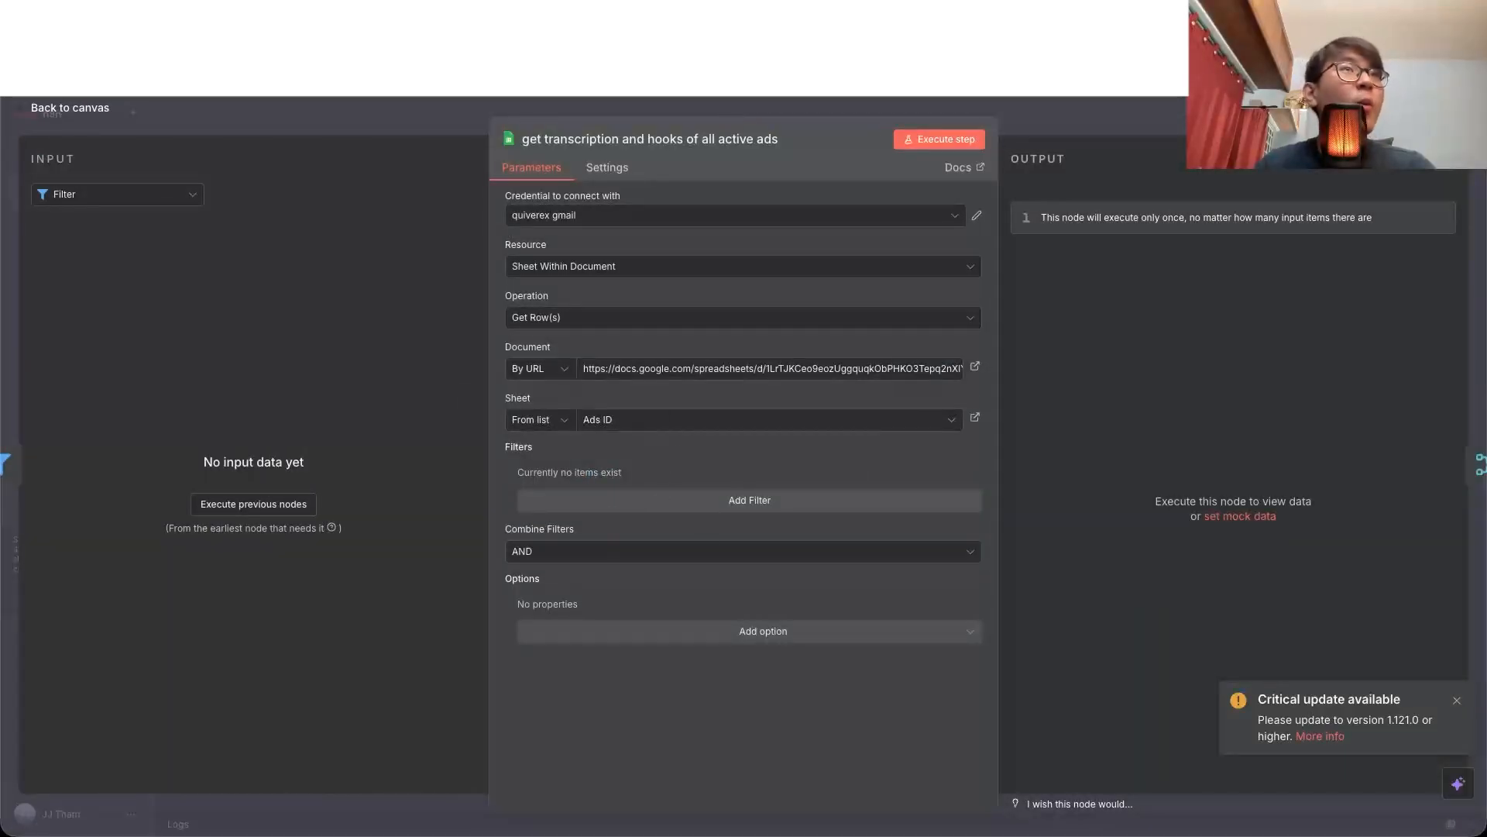
pyautogui.hotkey('ctrl', 'Tab')
pyautogui.click(318, 488)
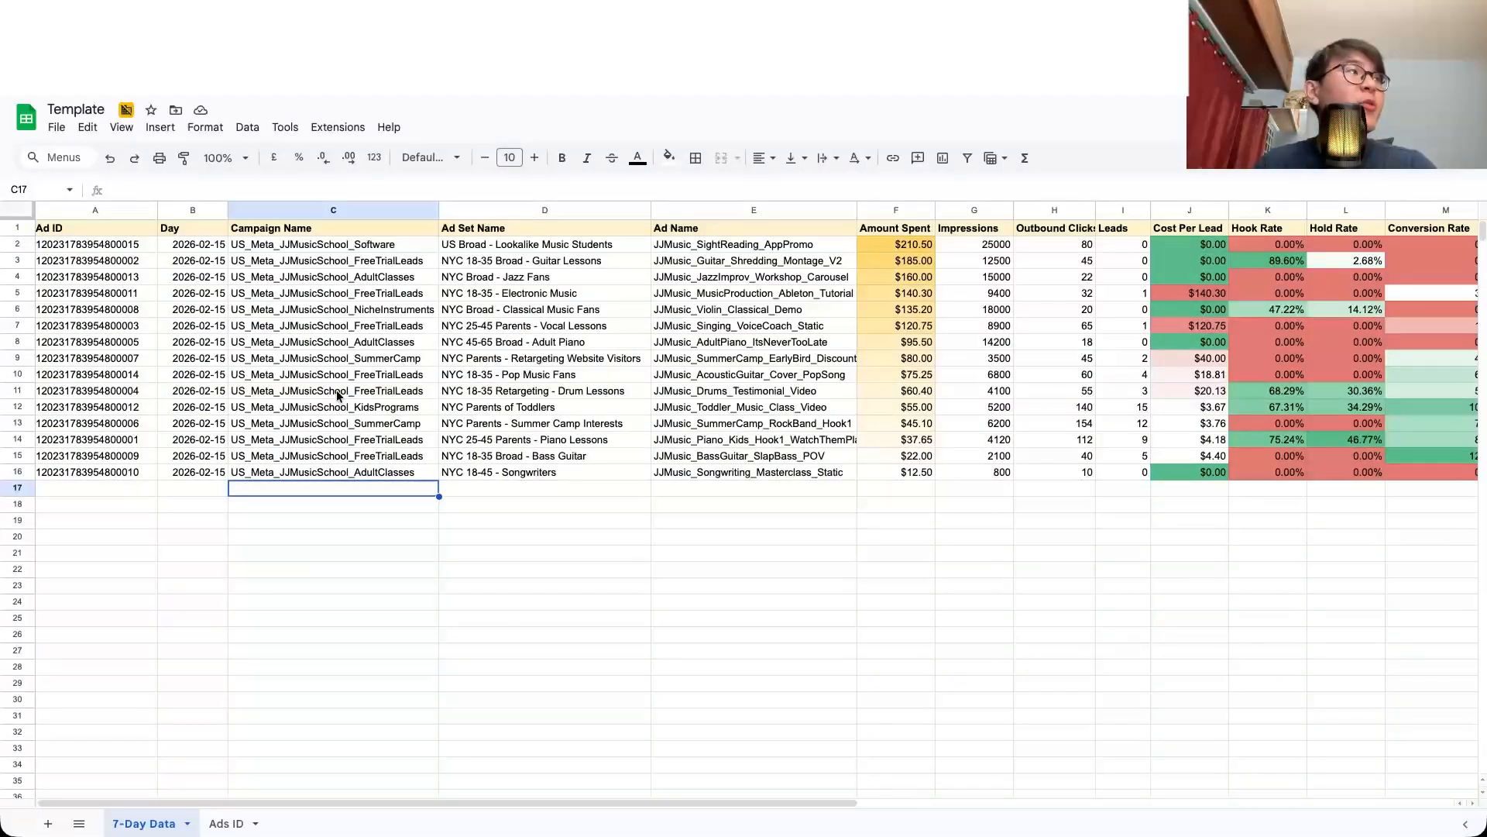
pyautogui.click(104, 211)
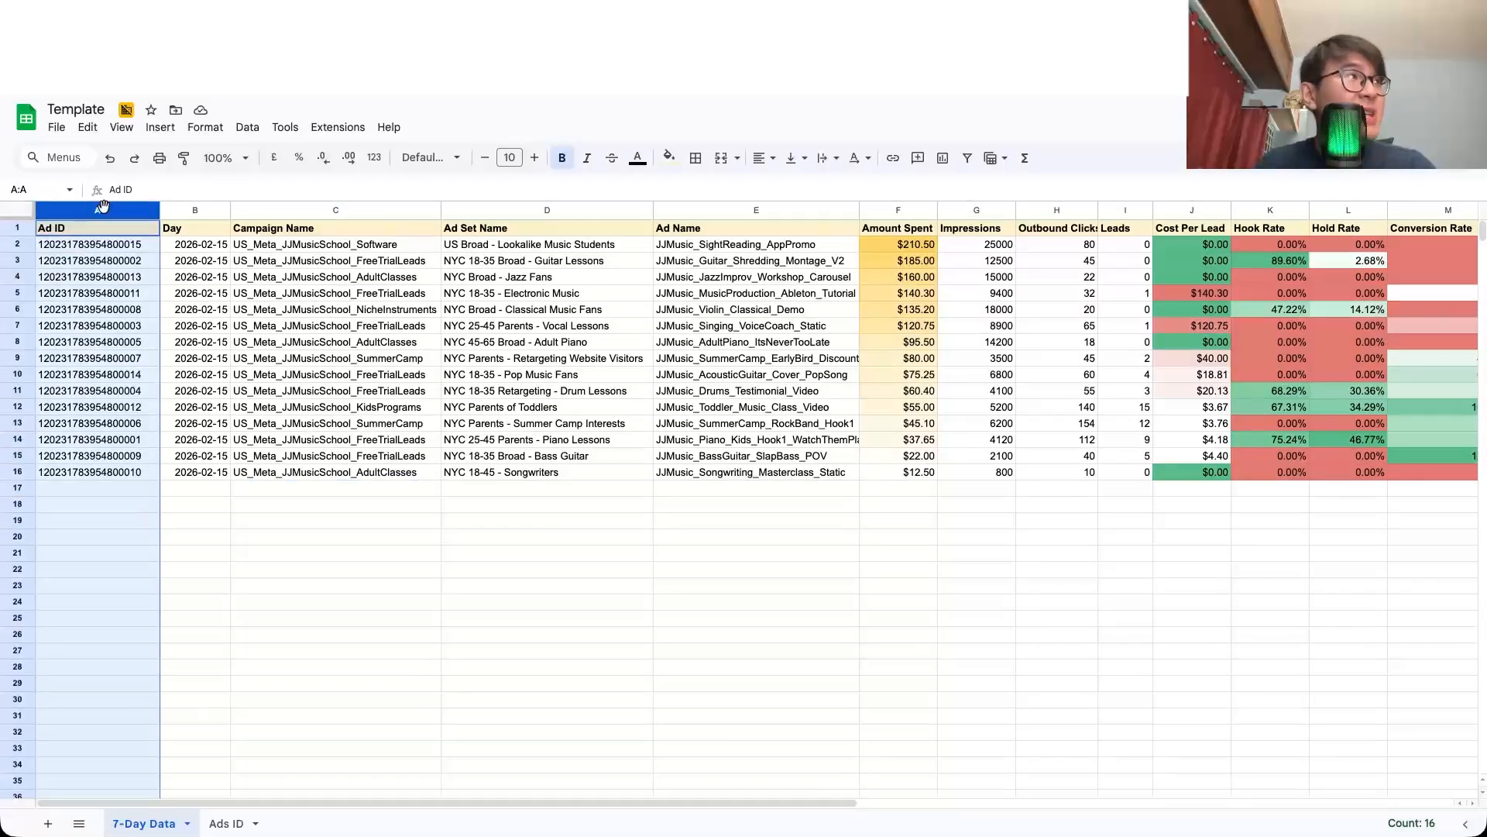
# Step: Search the Ads ID sheet for the Ad ID copied from cell A4 of 7-Day Data, and select its matching row
pyautogui.click(78, 281)
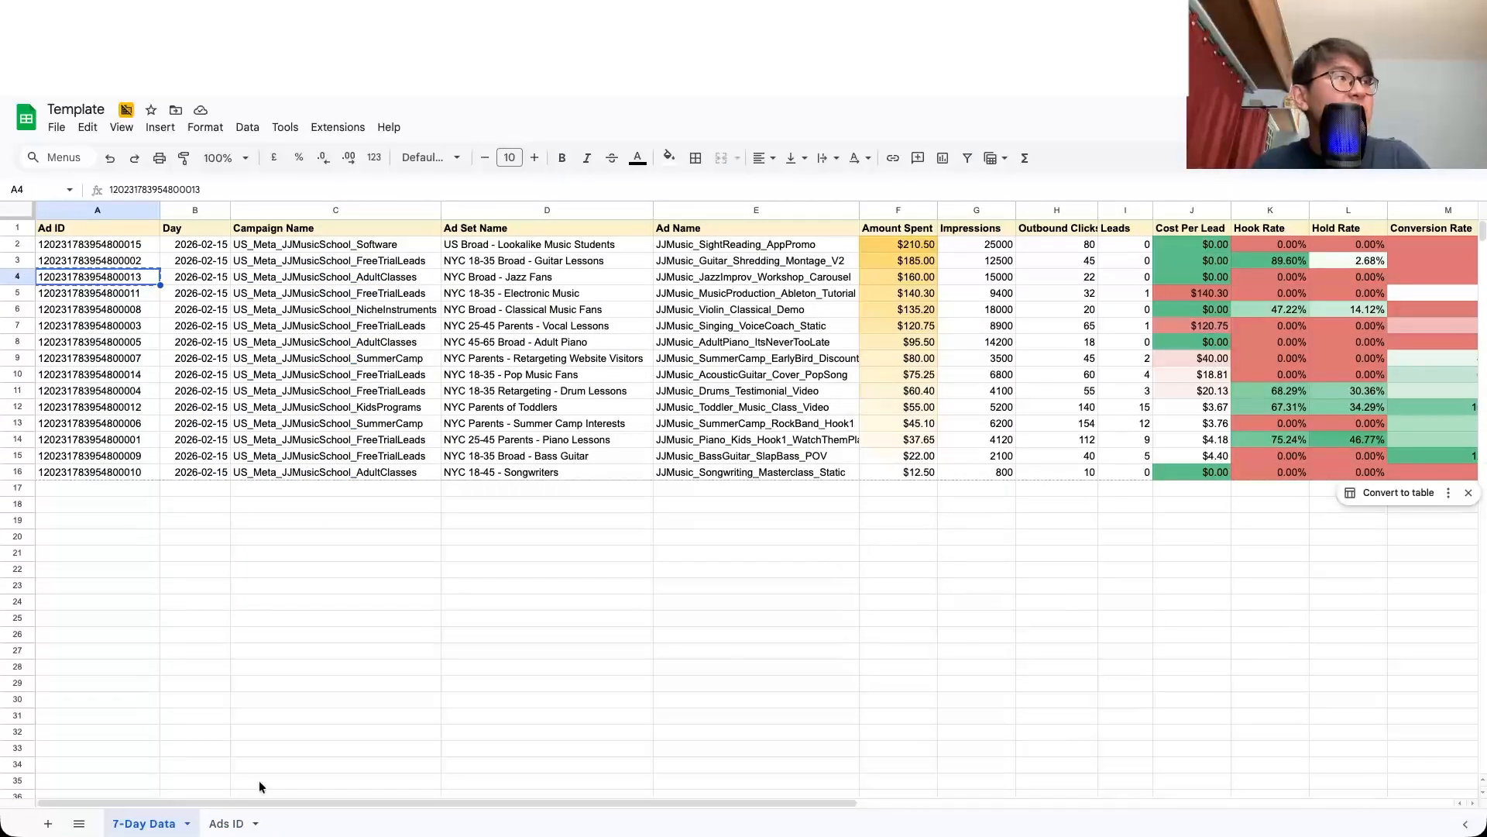
pyautogui.click(226, 823)
pyautogui.click(408, 482)
pyautogui.hotkey('ctrl', 'f')
pyautogui.hotkey('ctrl', 'v')
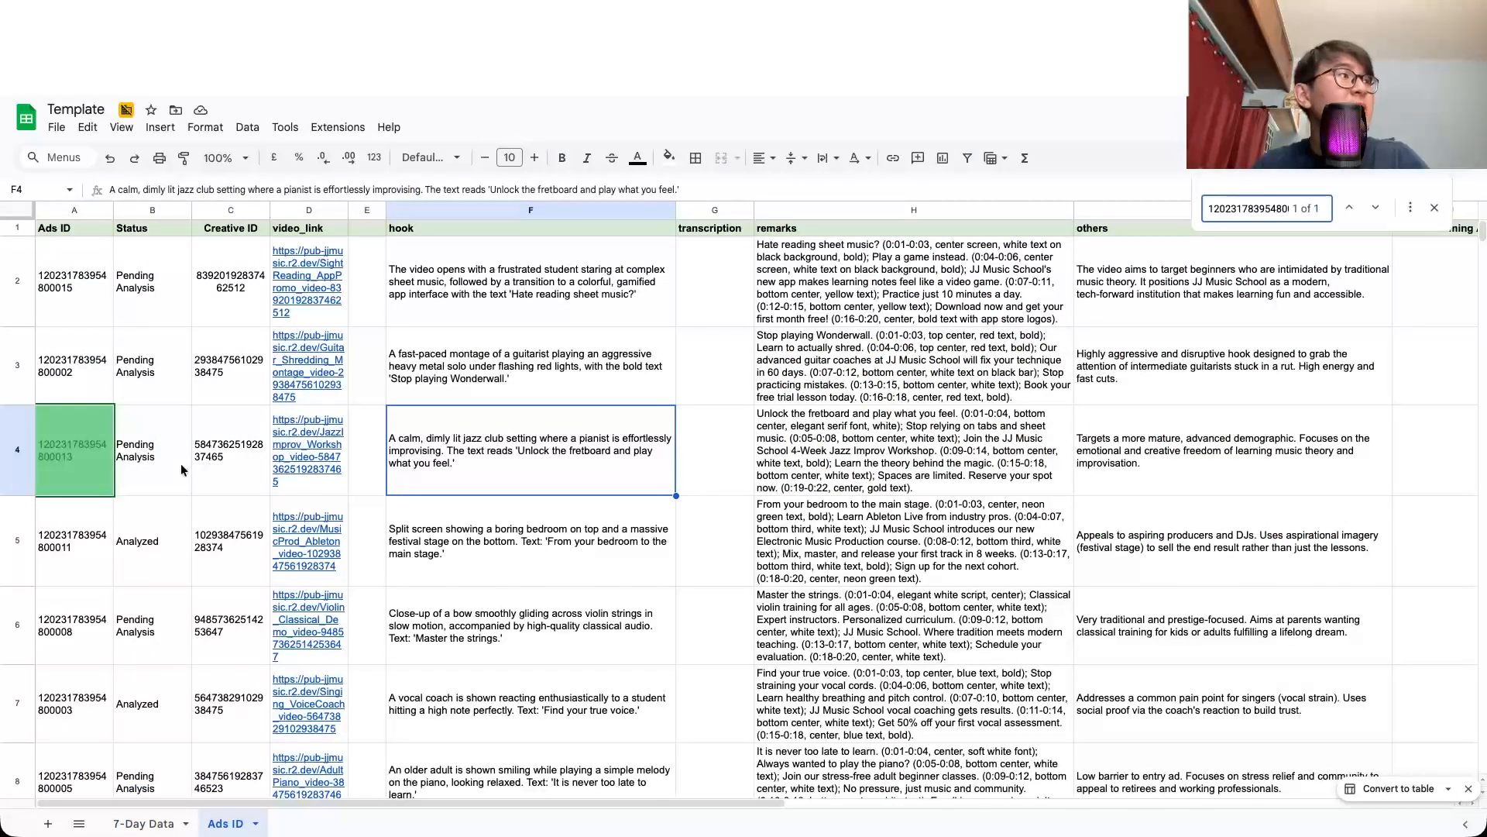
pyautogui.click(18, 456)
# Step: Look across the metric columns on the 7-Day Data sheet and return to the Ads ID sheet
pyautogui.click(144, 824)
pyautogui.hscroll(4, 624, 432)
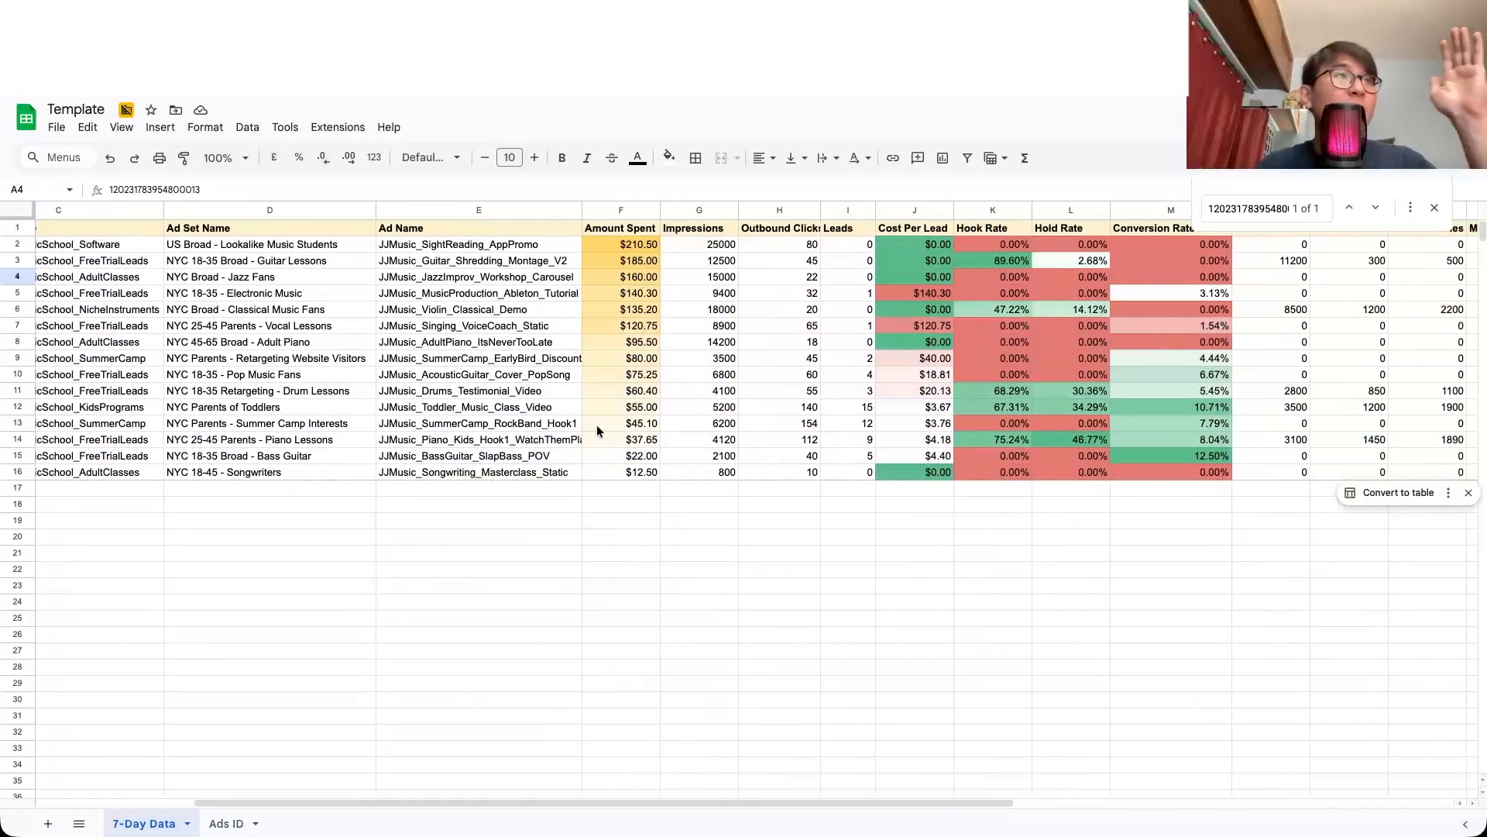
pyautogui.hscroll(-4, 597, 430)
pyautogui.click(227, 822)
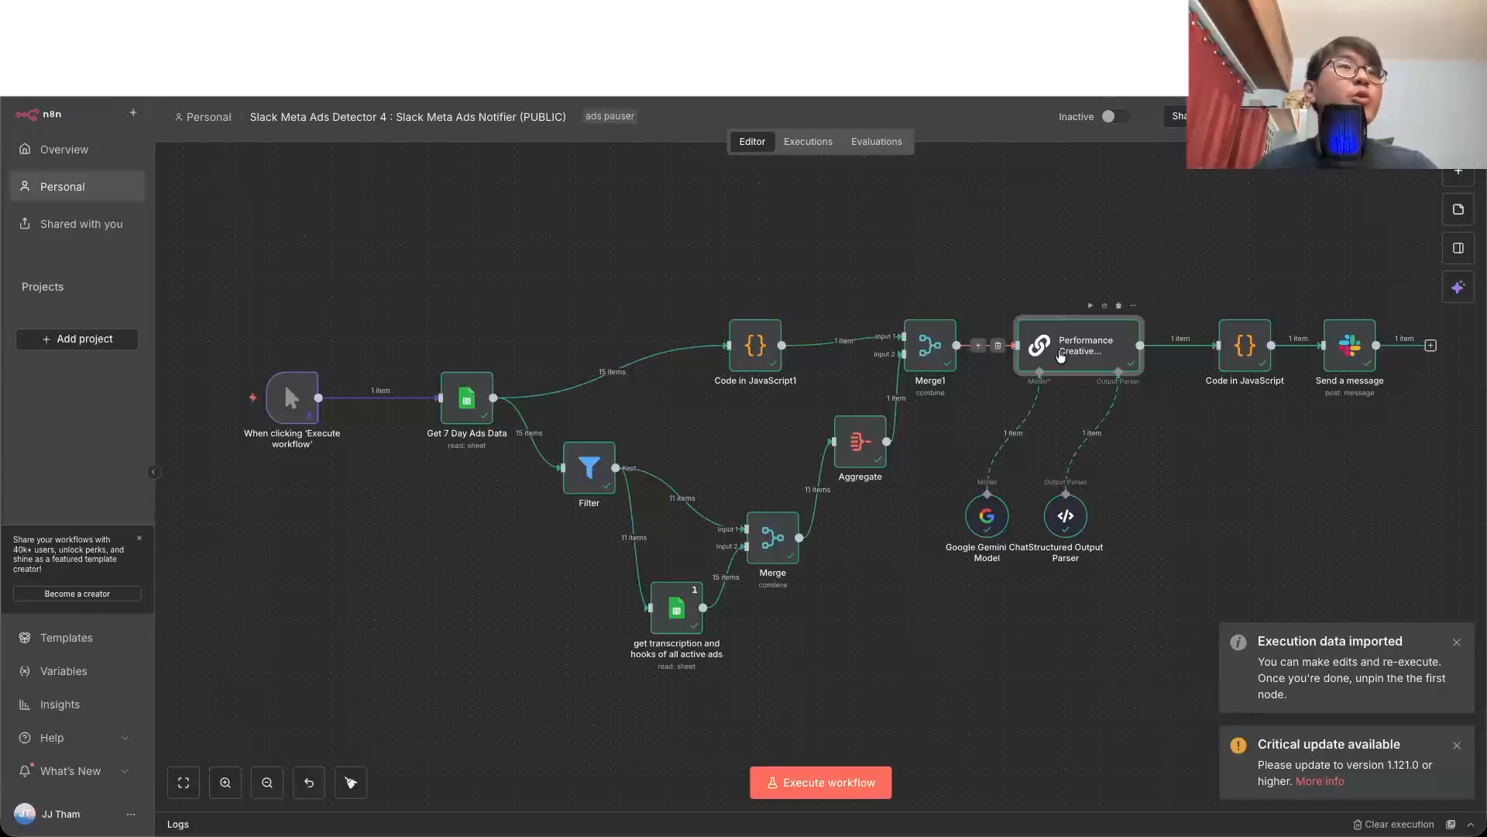
# Step: Switch to n8n and read the Performance Creative Strategist node's expanded prompt, including its average_cpl benchmark and ranking criteria
pyautogui.doubleClick(1059, 349)
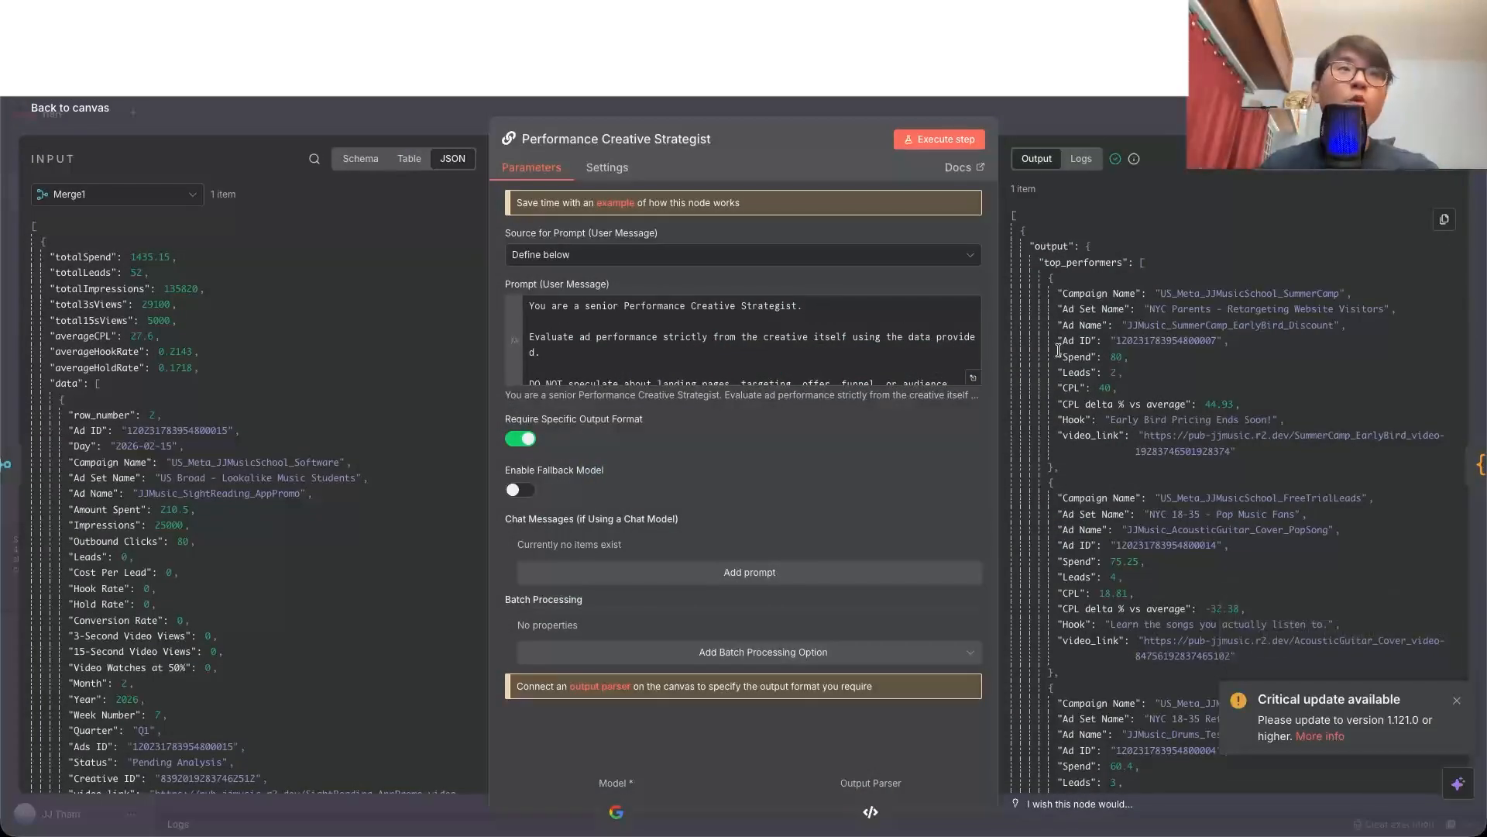
pyautogui.click(974, 379)
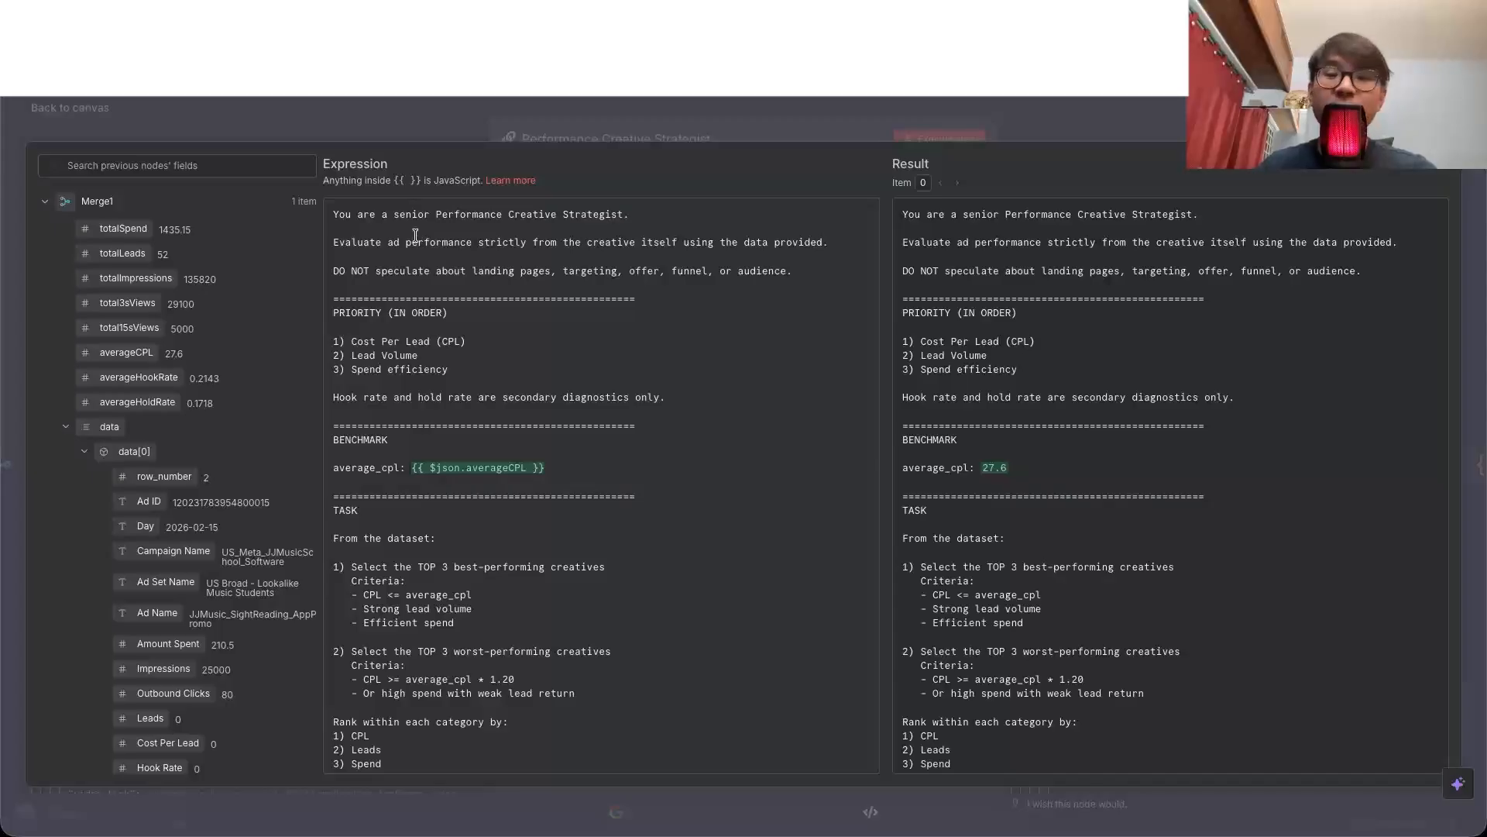
pyautogui.scroll(-5, 416, 236)
pyautogui.scroll(-3, 989, 401)
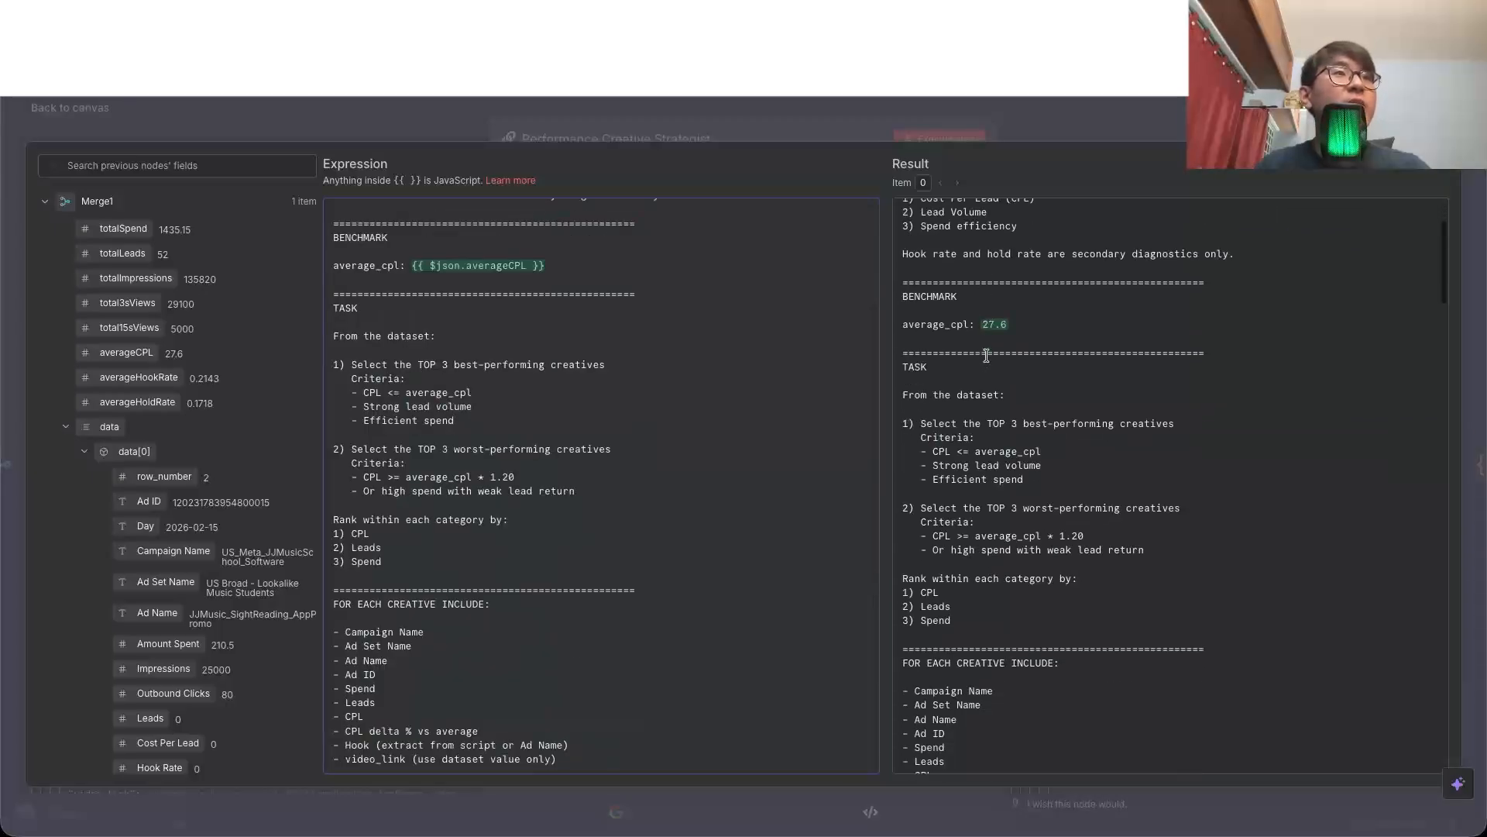
pyautogui.scroll(3, 989, 401)
pyautogui.scroll(4, 747, 382)
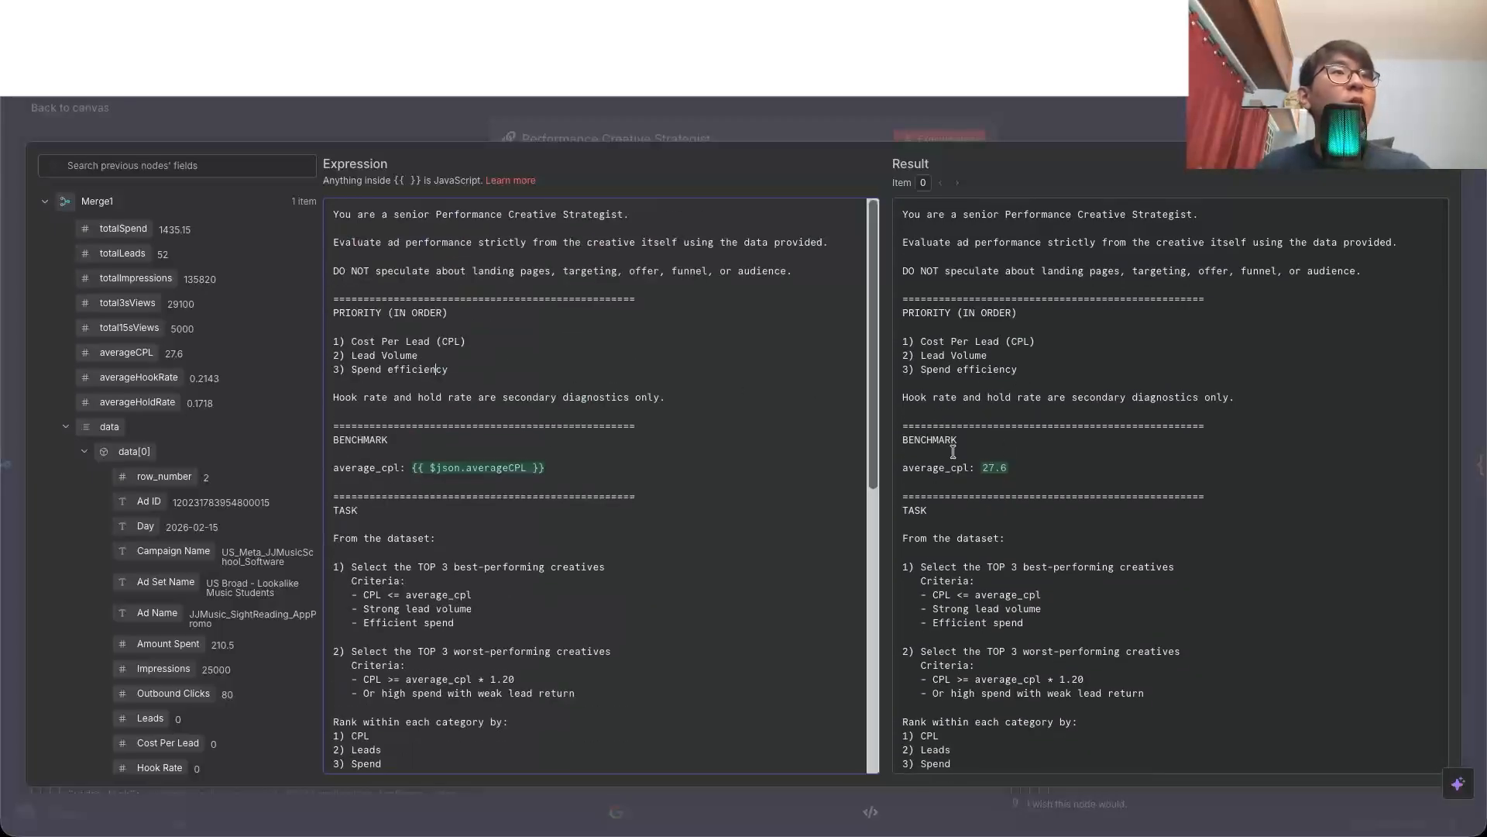
pyautogui.moveTo(917, 463); pyautogui.dragTo(1055, 463)
pyautogui.click(1055, 464)
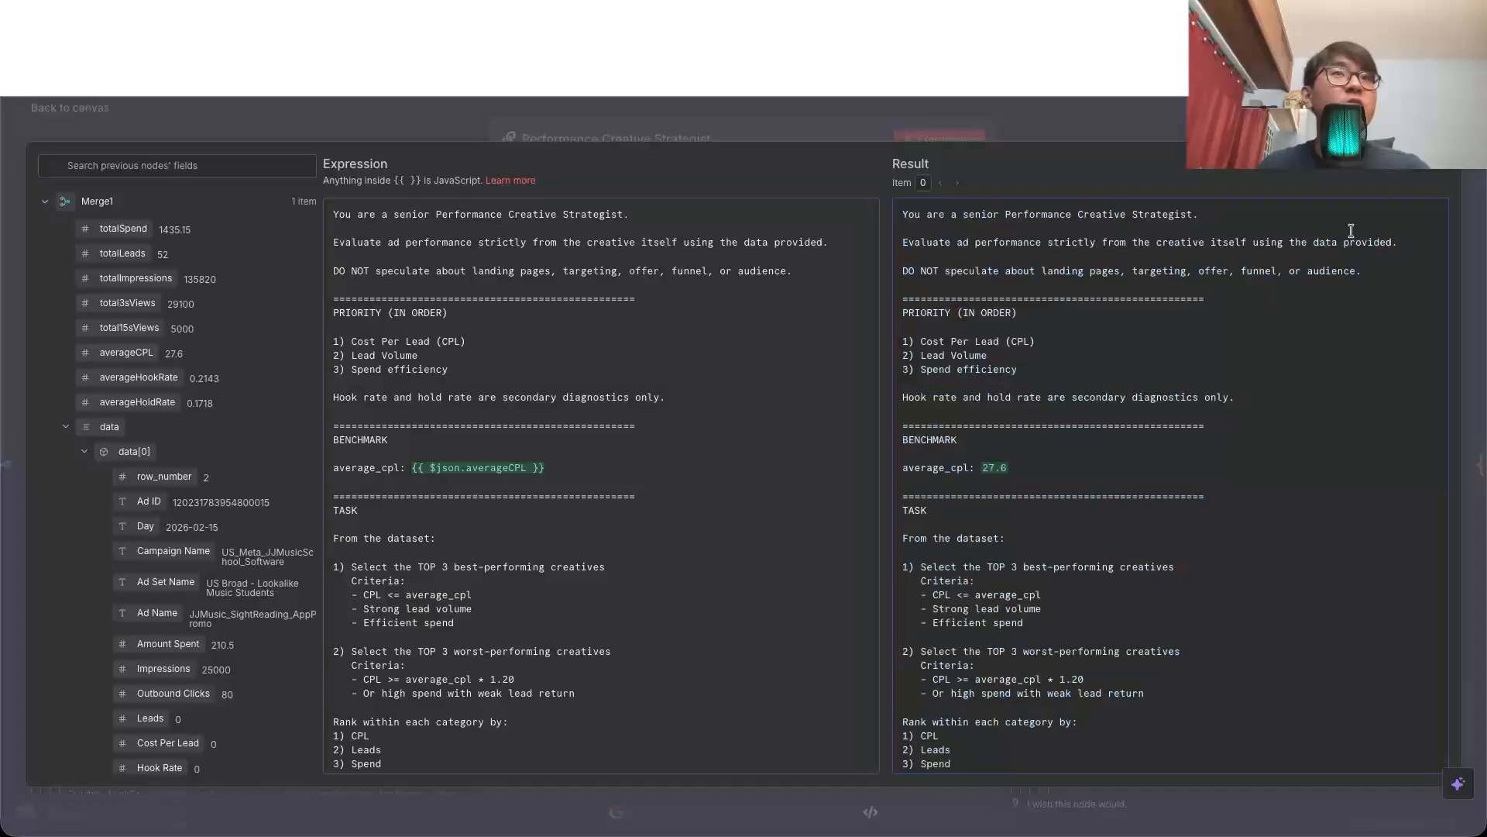
pyautogui.click(1447, 168)
pyautogui.click(85, 106)
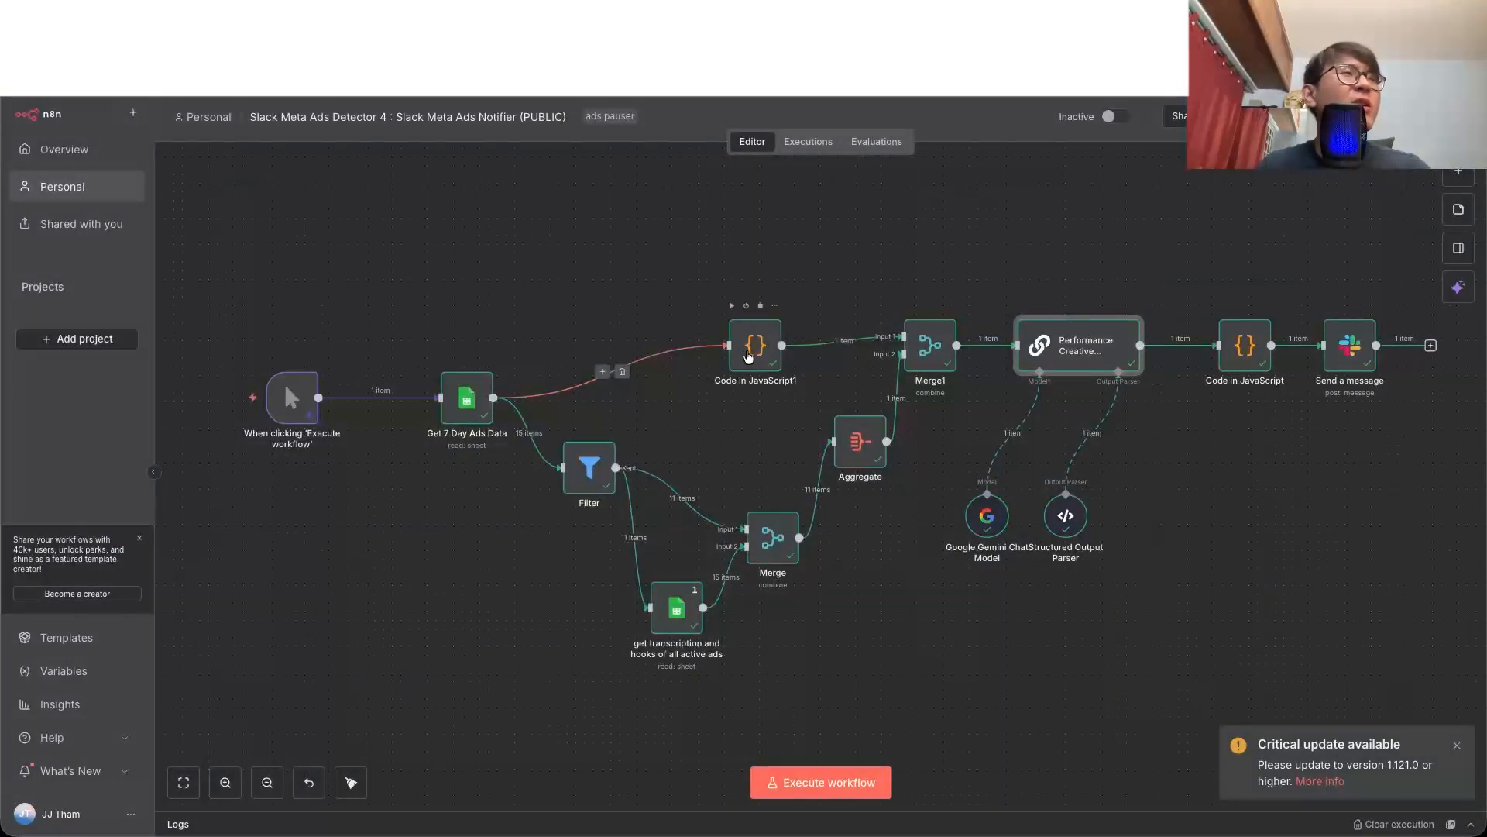
# Step: Inspect the totals and averages in the Code in JavaScript1 node's output, highlighting averageHoldRate
pyautogui.doubleClick(748, 350)
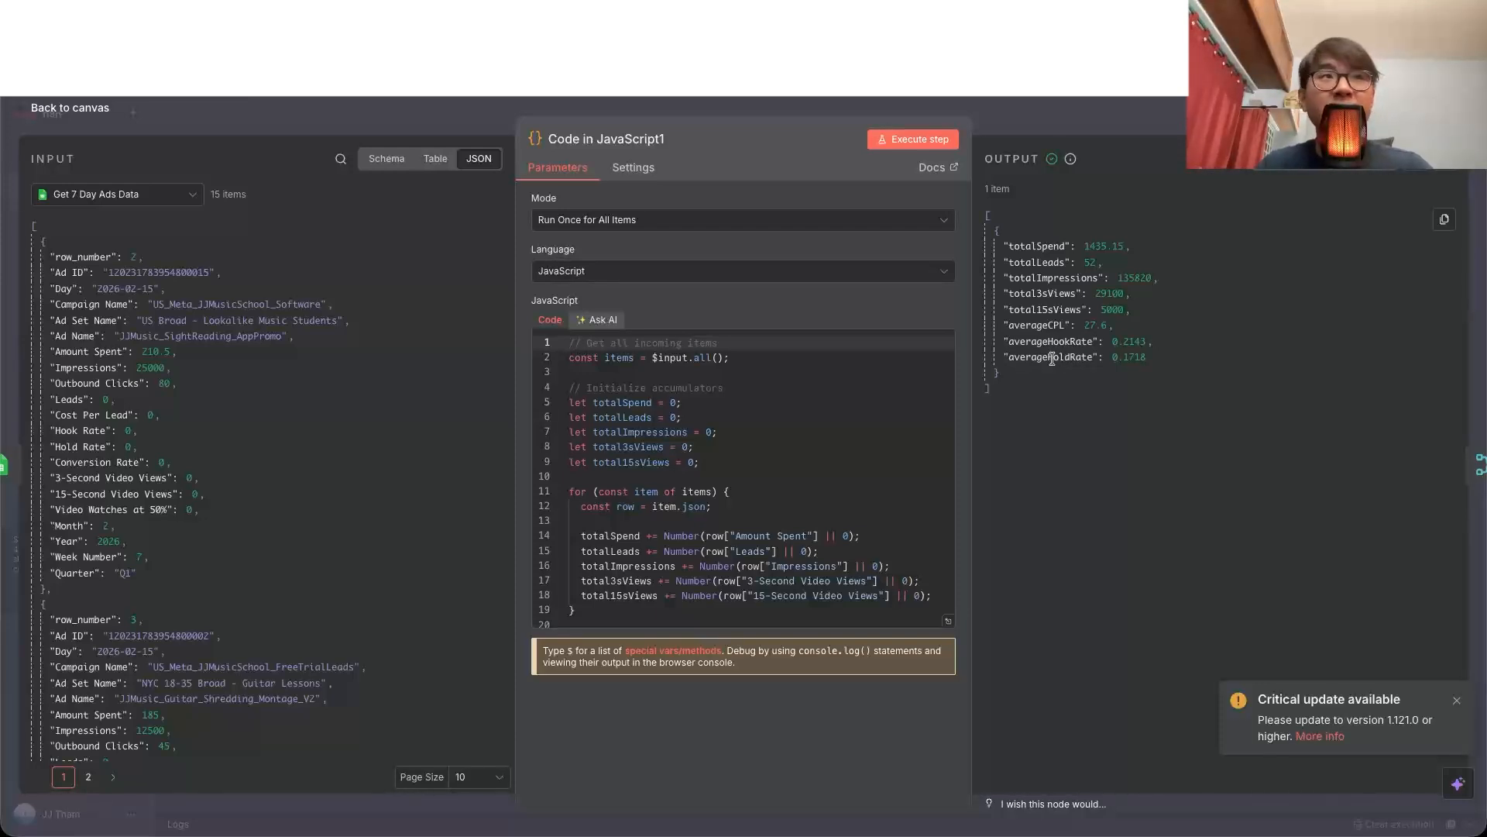
pyautogui.moveTo(1162, 360); pyautogui.dragTo(1076, 357)
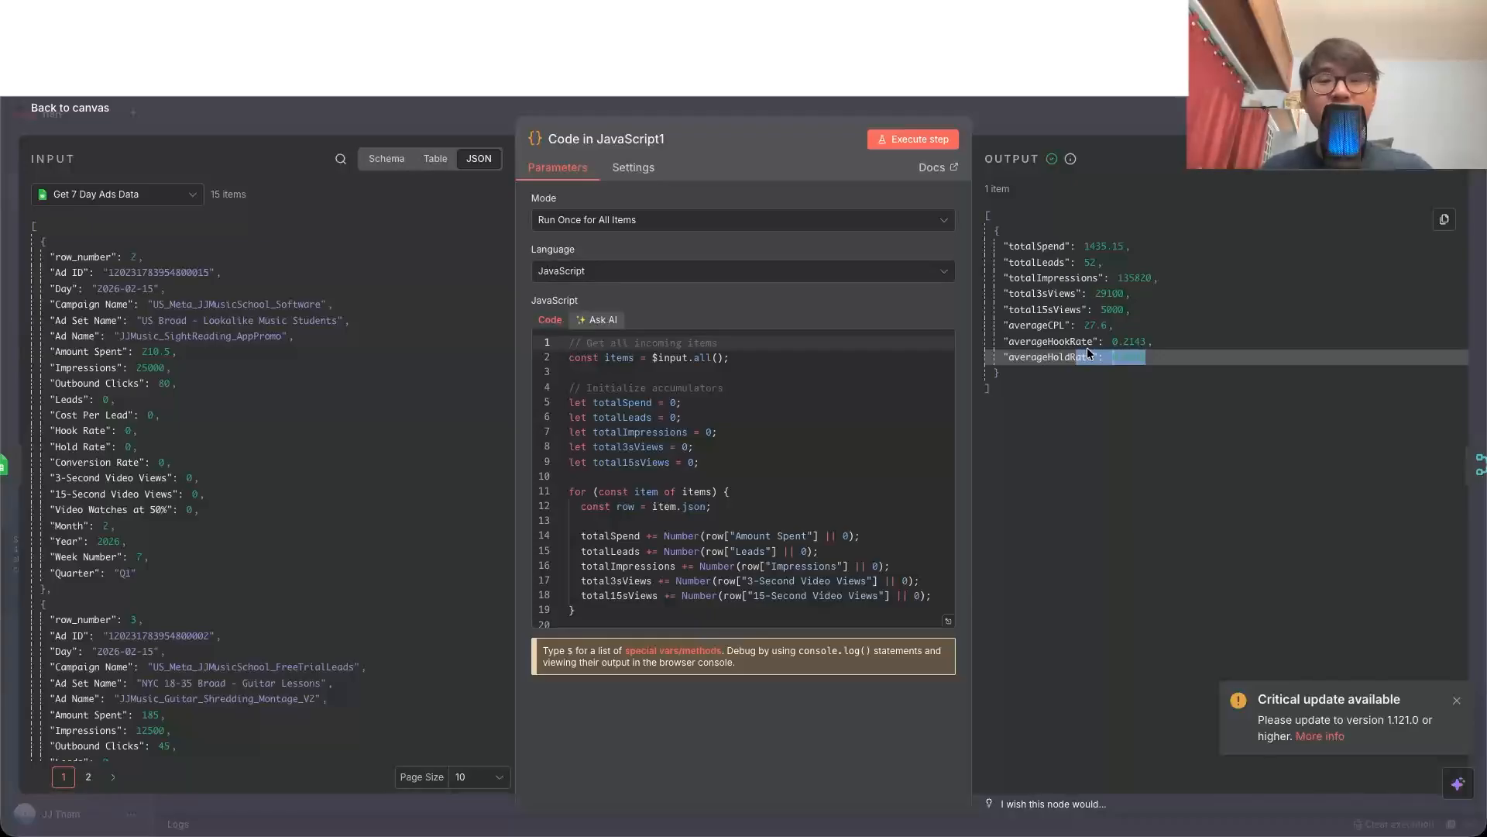
pyautogui.click(1164, 417)
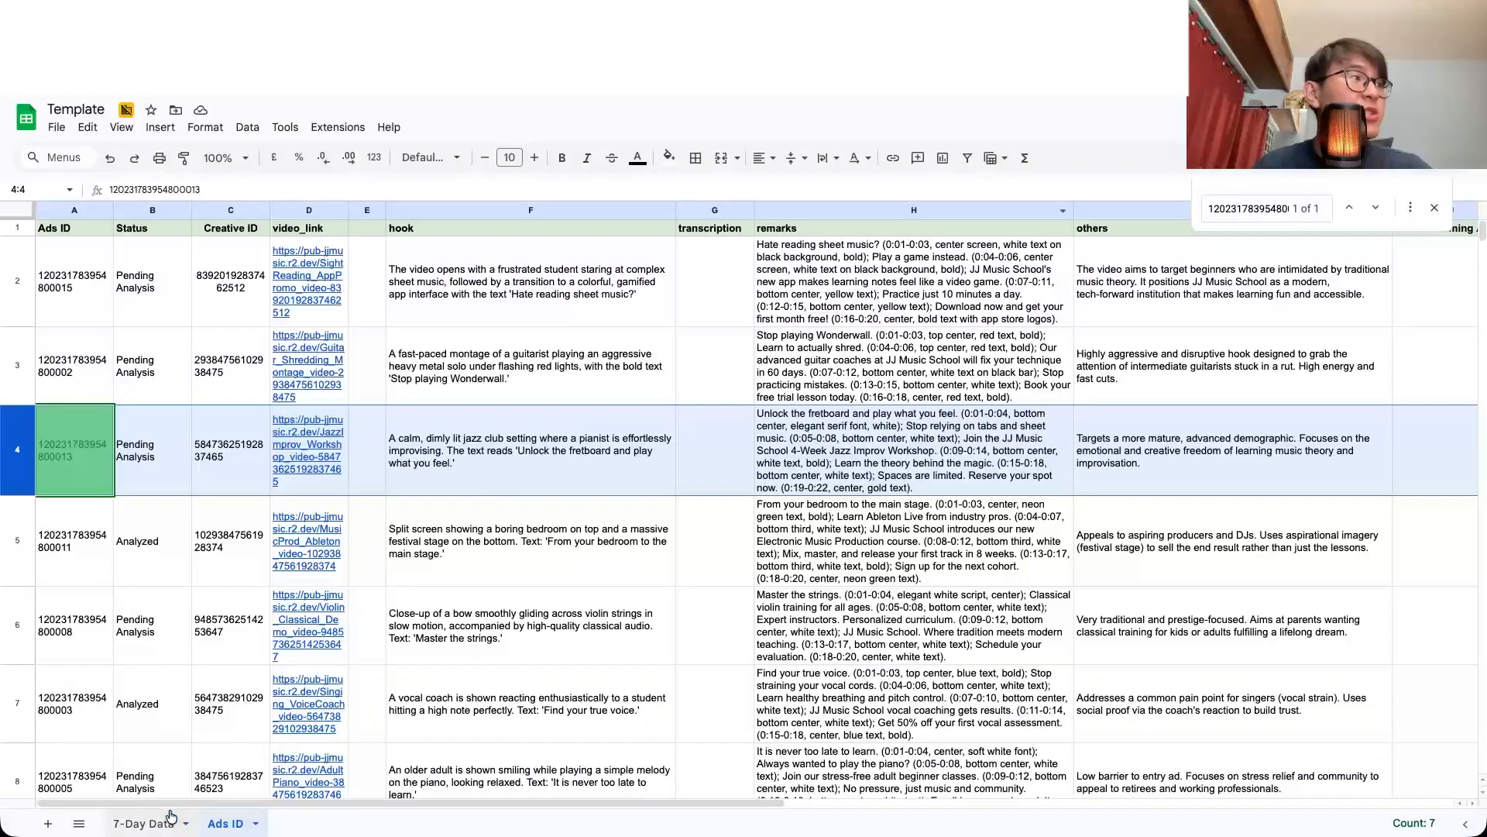
# Step: Switch to the Template spreadsheet and examine the 7-Day Data rows and the remarks texts of the first ads on the Ads ID sheet
pyautogui.click(151, 822)
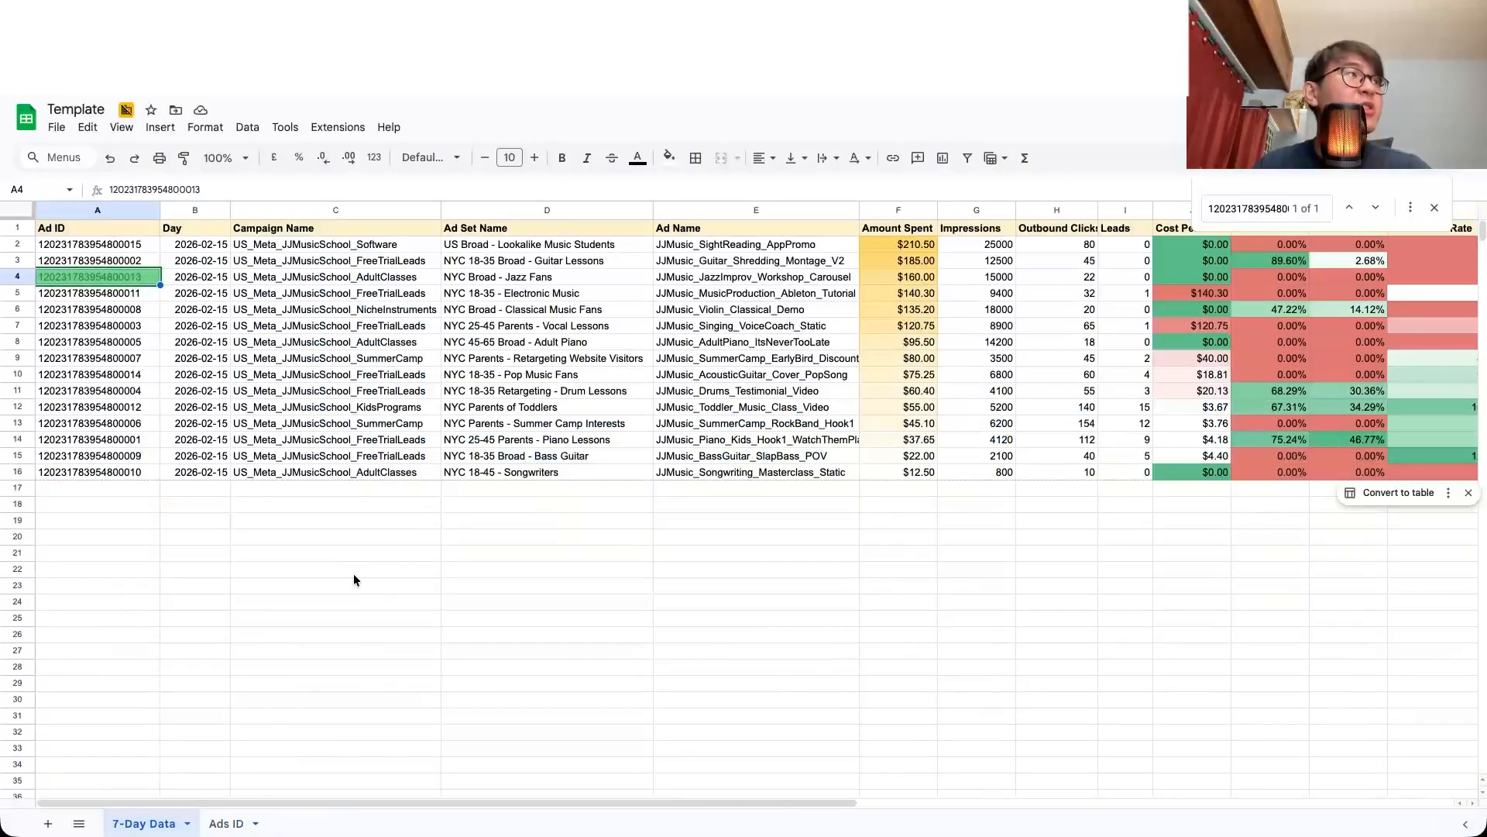
pyautogui.click(172, 297)
pyautogui.click(227, 823)
pyautogui.click(648, 416)
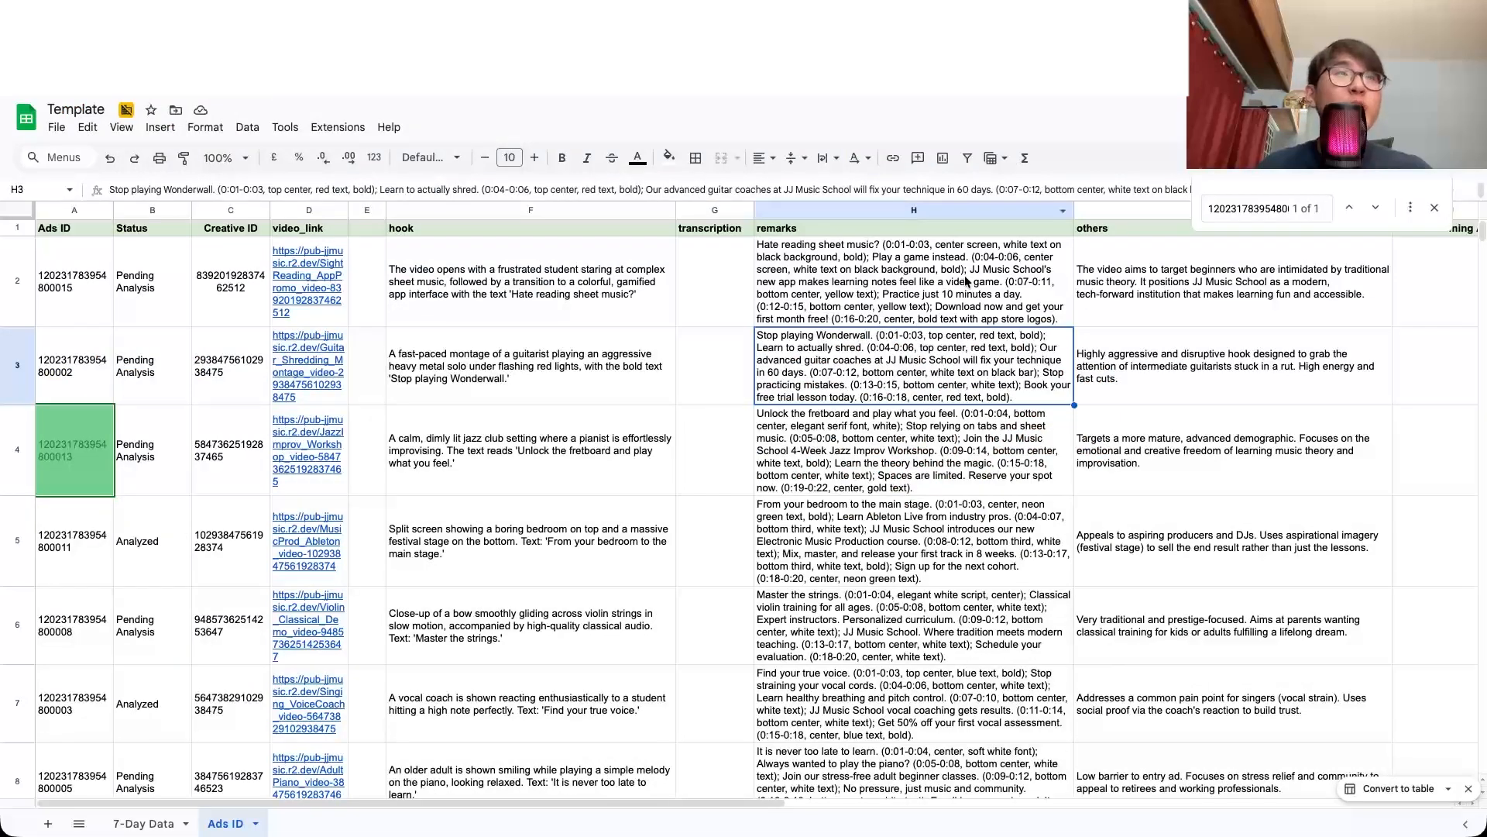
pyautogui.click(966, 282)
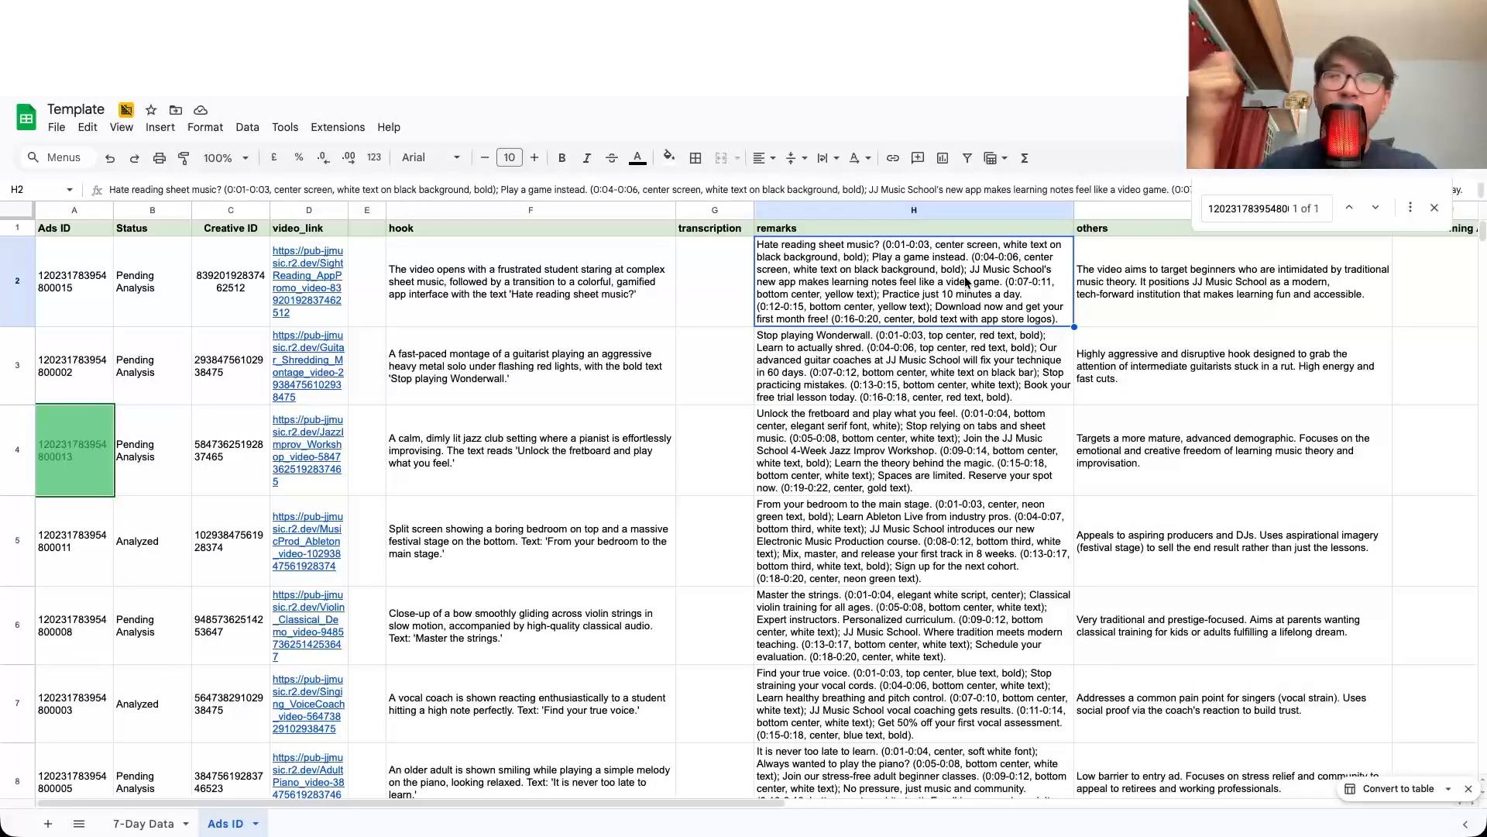
pyautogui.click(871, 359)
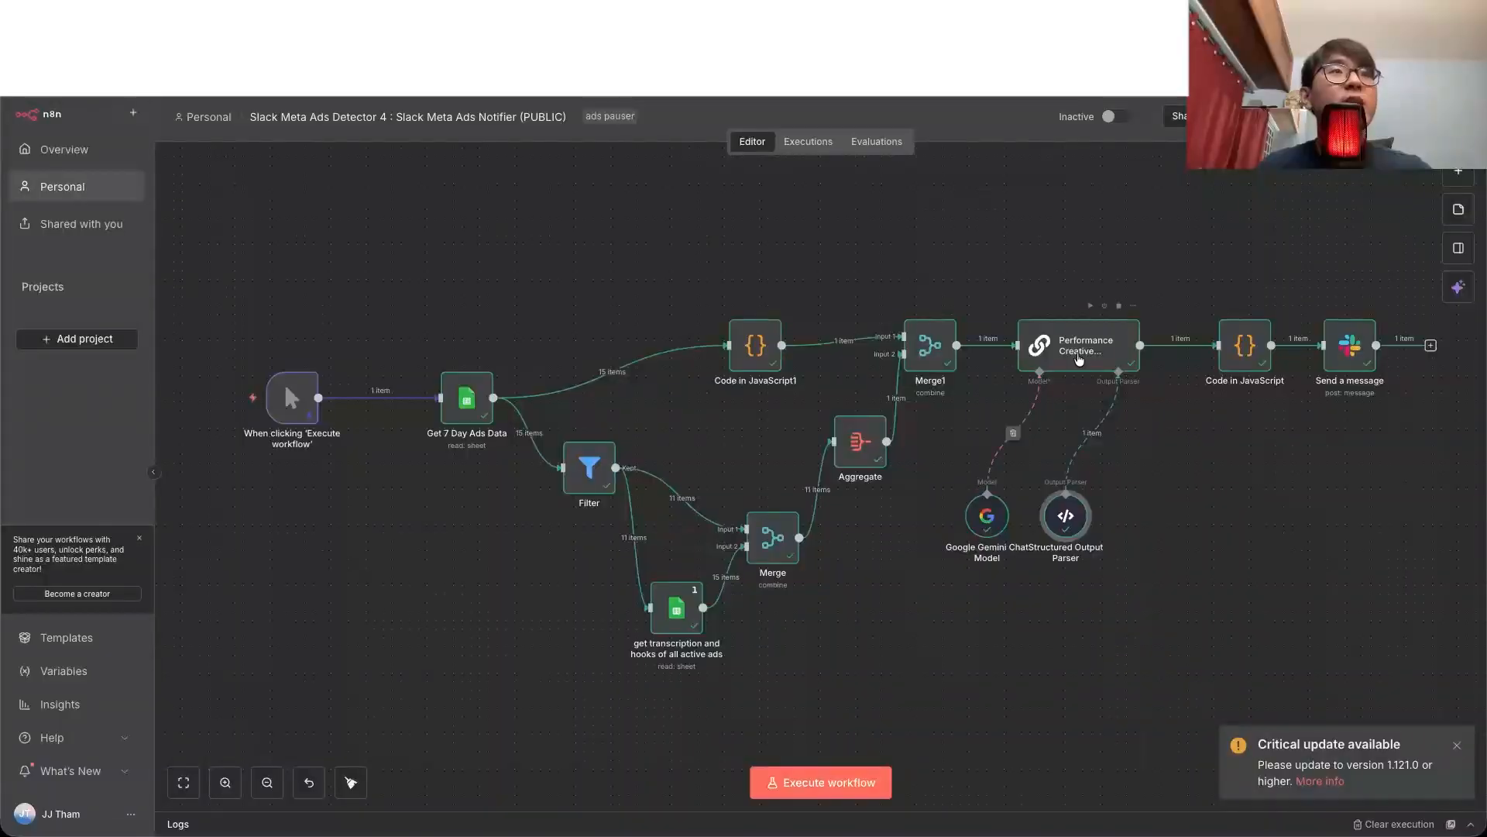
# Step: Switch to n8n and look over the input ad data of the Code in JavaScript node that precedes Send a message
pyautogui.doubleClick(1245, 346)
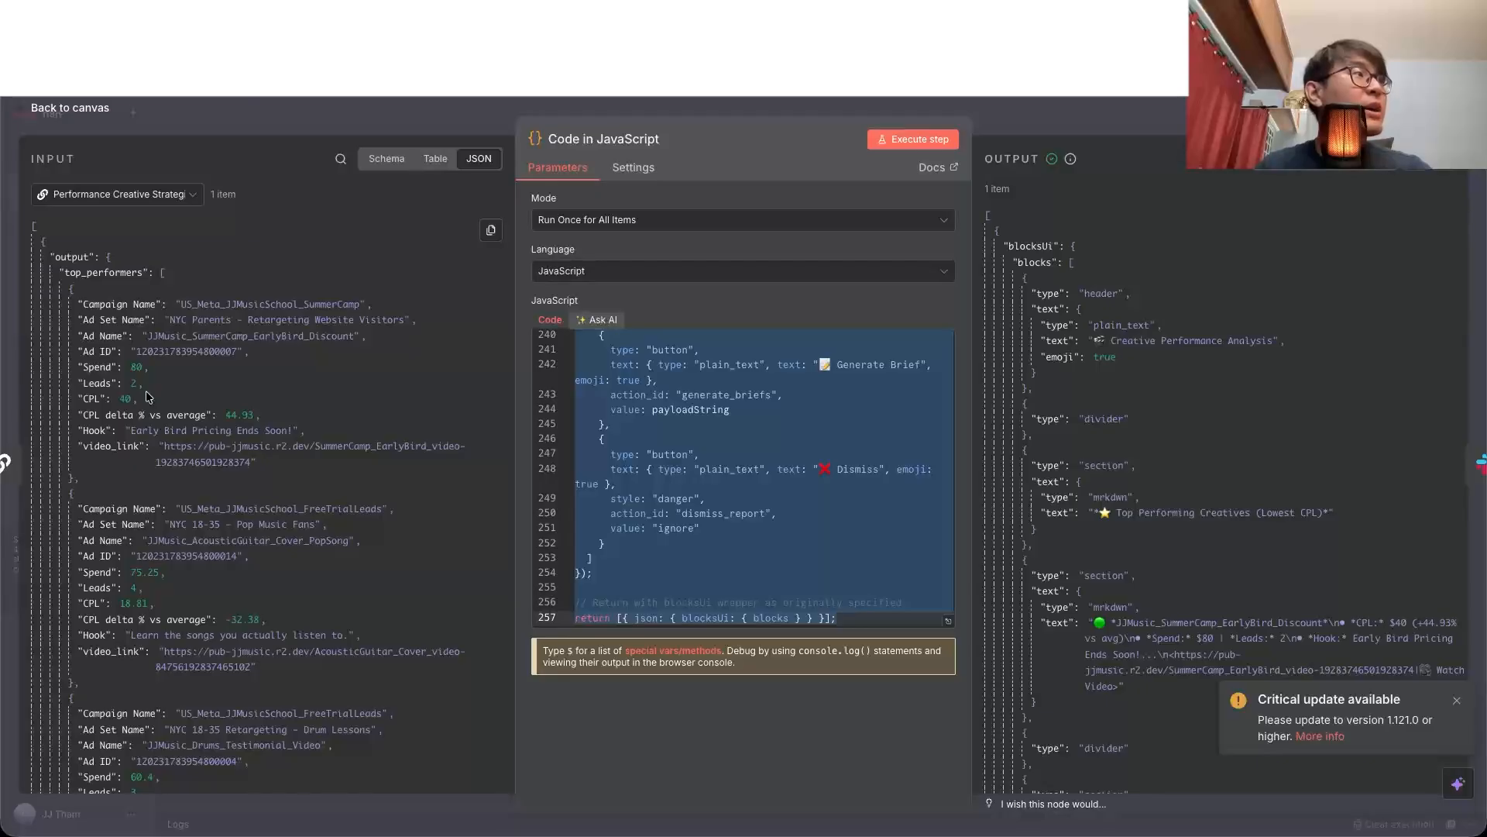
pyautogui.scroll(-5, 147, 396)
pyautogui.press('Escape')
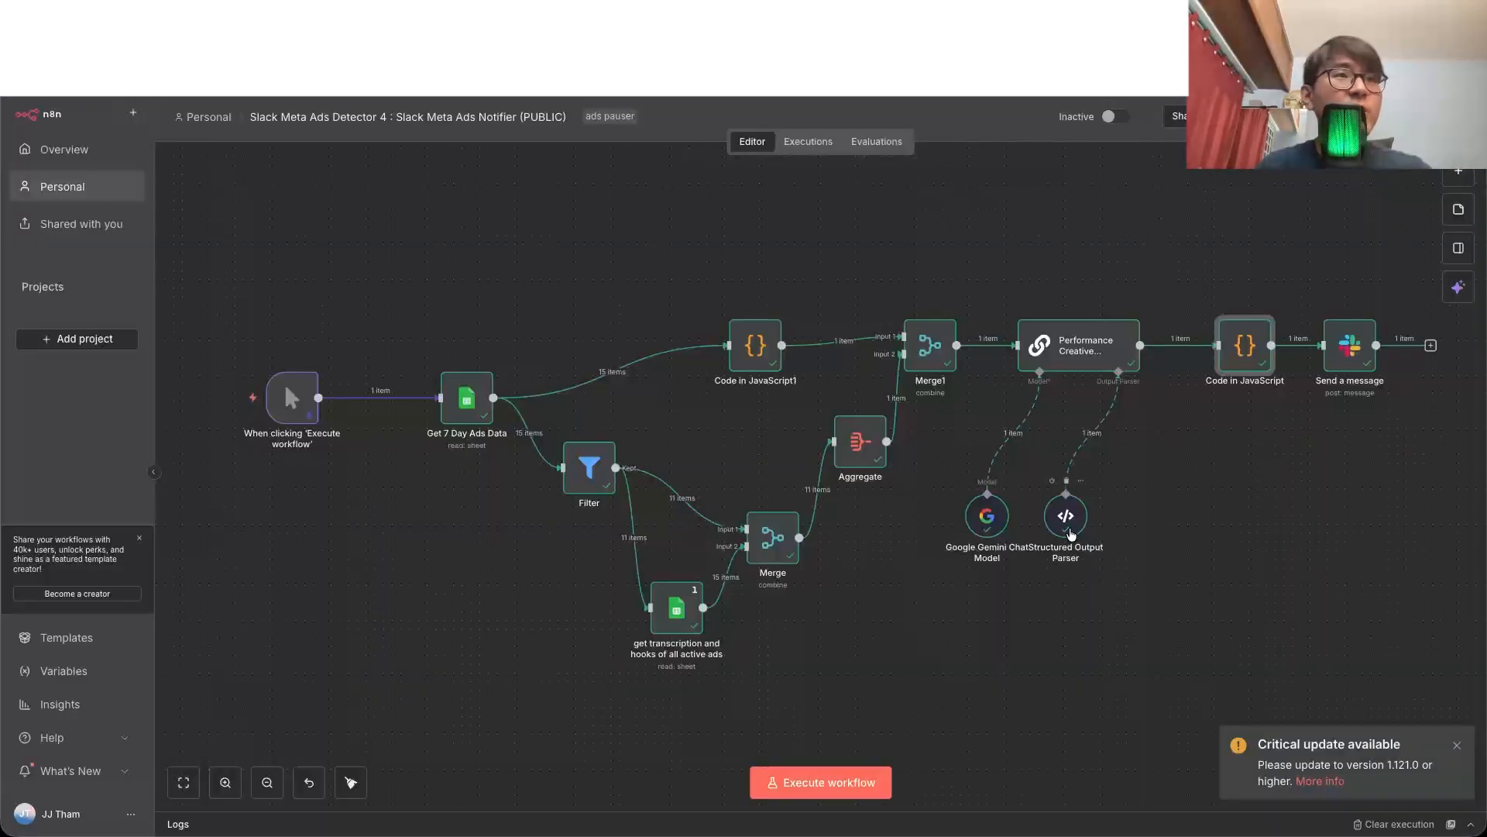
# Step: Review the Structured Output Parser's JSON example and its parsed output of top performers
pyautogui.doubleClick(1068, 521)
pyautogui.scroll(-2, 810, 406)
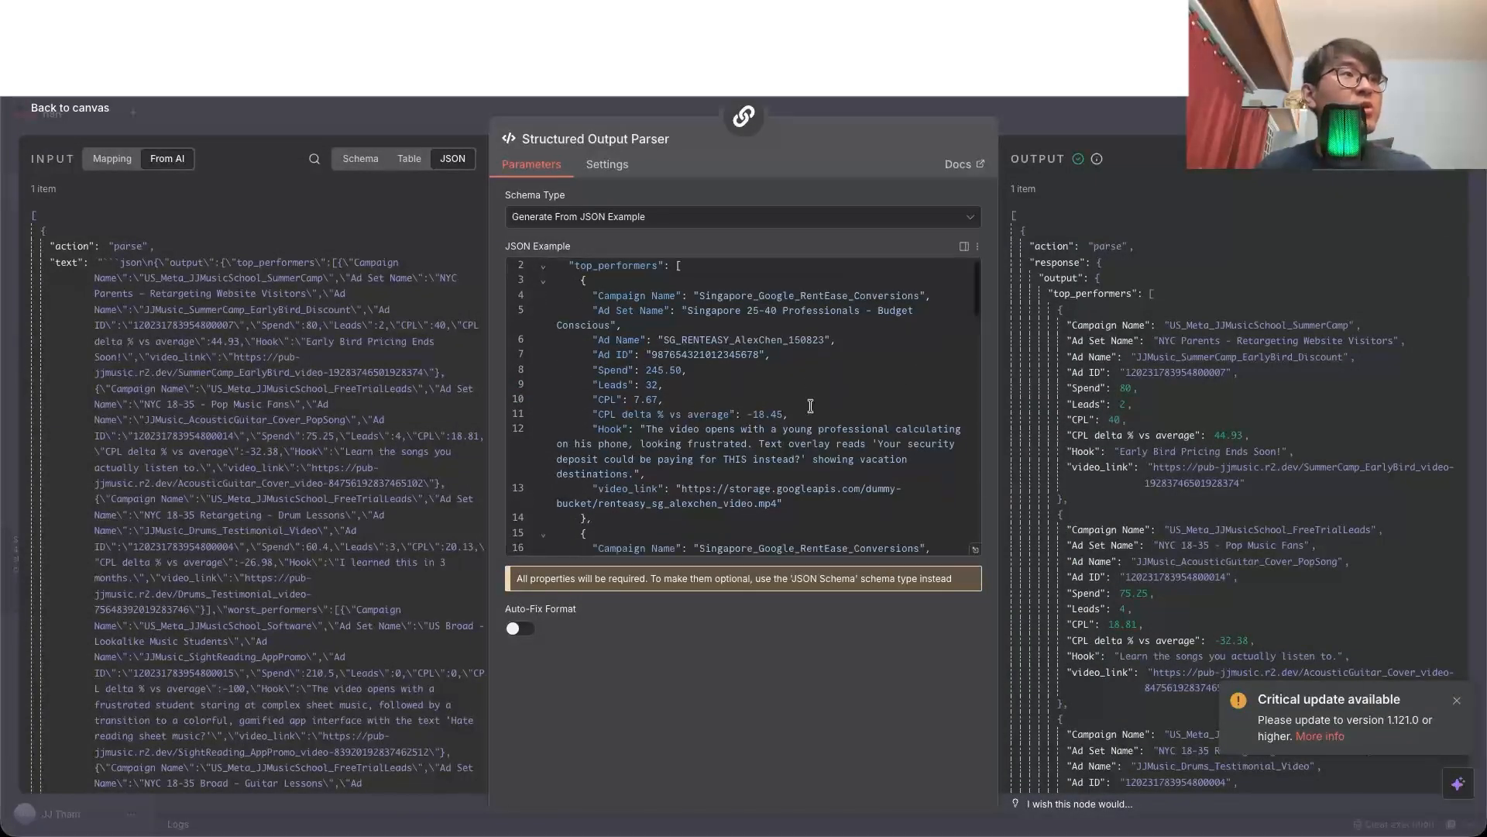
pyautogui.scroll(-10, 811, 406)
pyautogui.hotkey('ctrl', 'a')
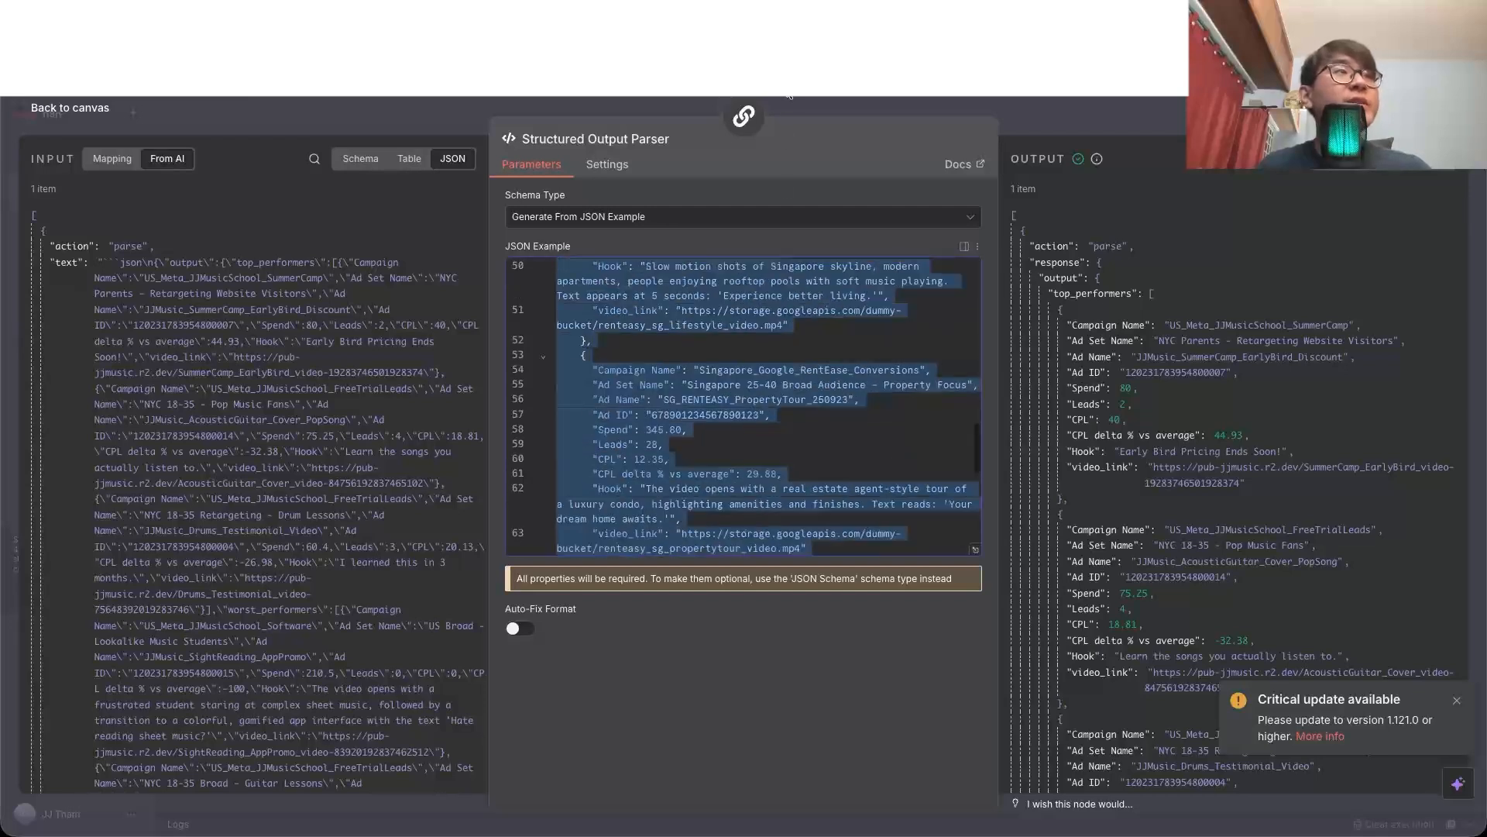
pyautogui.scroll(2, 874, 418)
pyautogui.click(876, 419)
pyautogui.scroll(-1, 1302, 412)
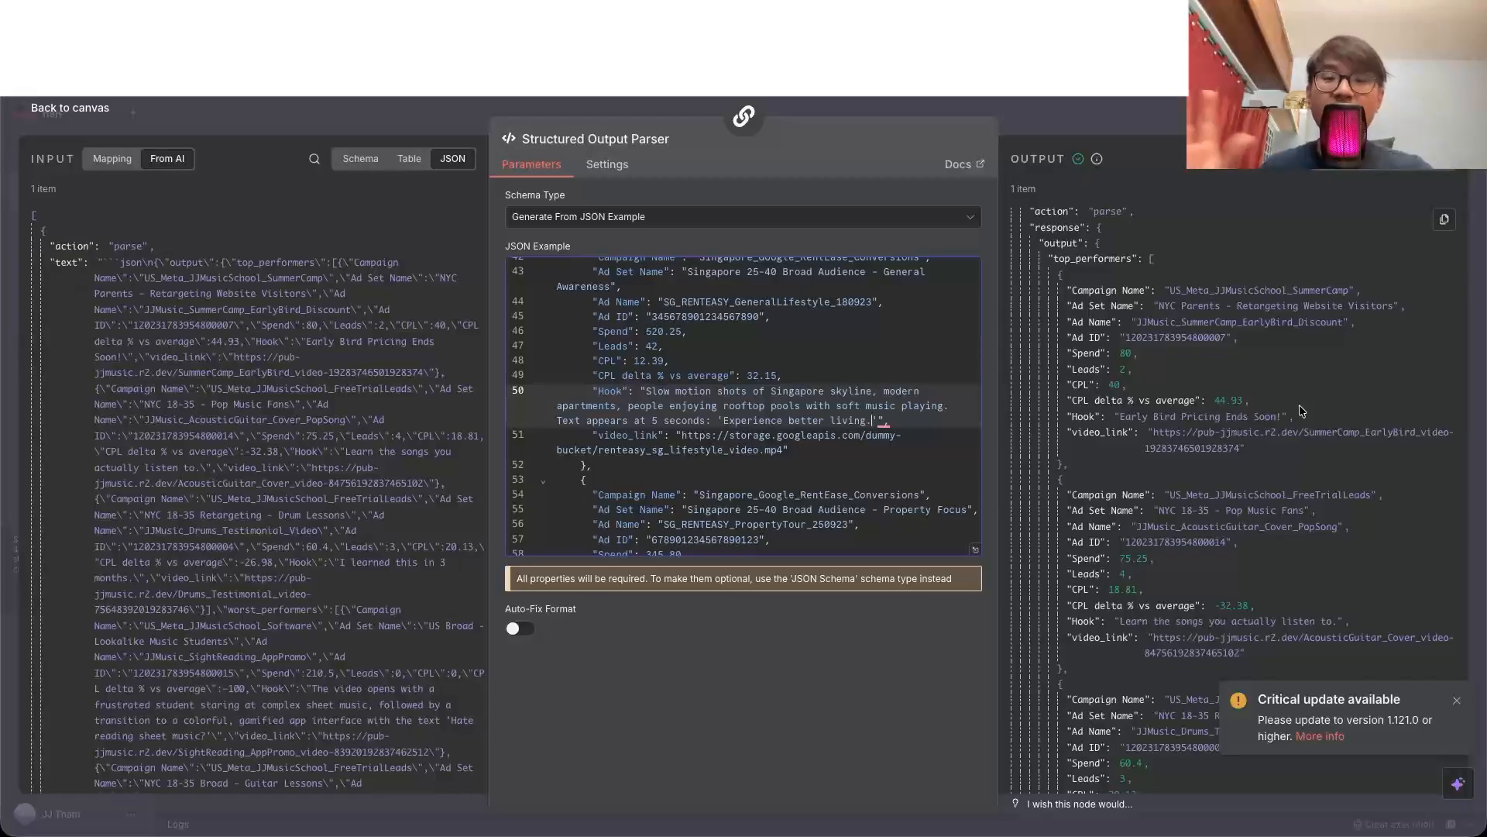
pyautogui.press('Escape')
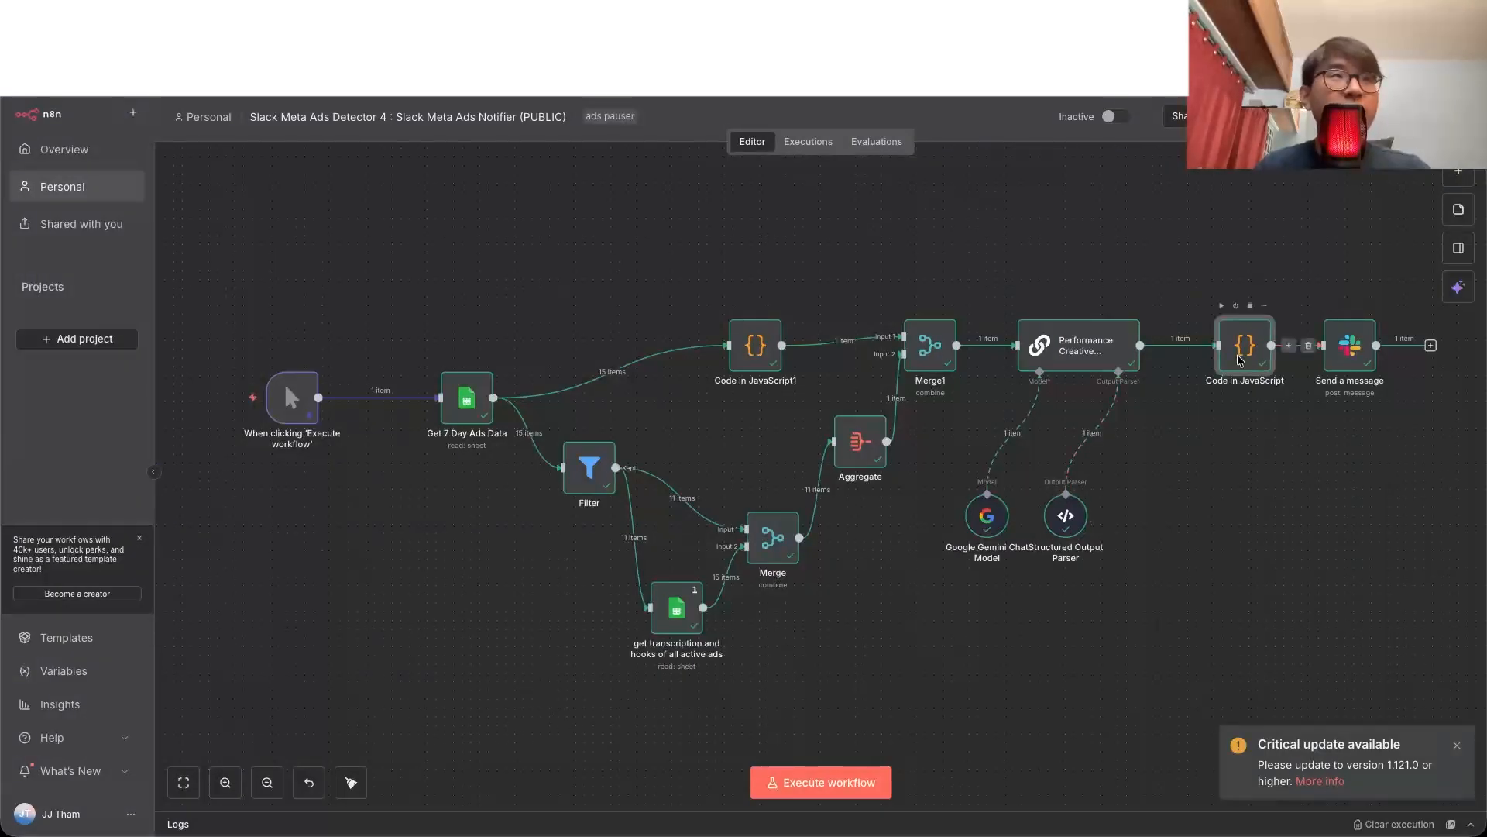
# Step: Check the Slack blocks output of Code in JavaScript, and compare the Send a message node with its post in Slack's jj-test channel
pyautogui.doubleClick(1245, 362)
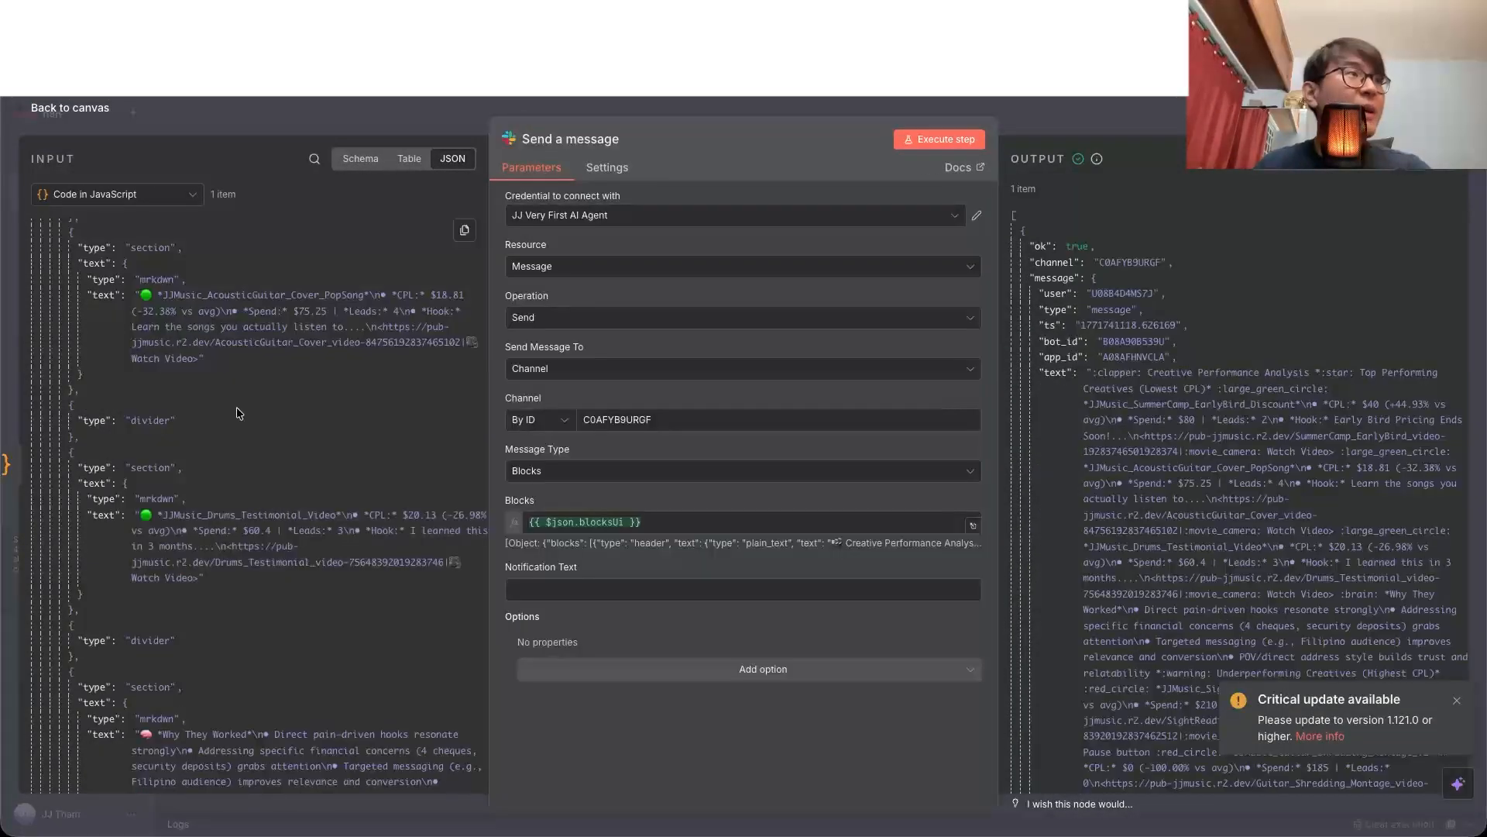
pyautogui.scroll(5, 236, 407)
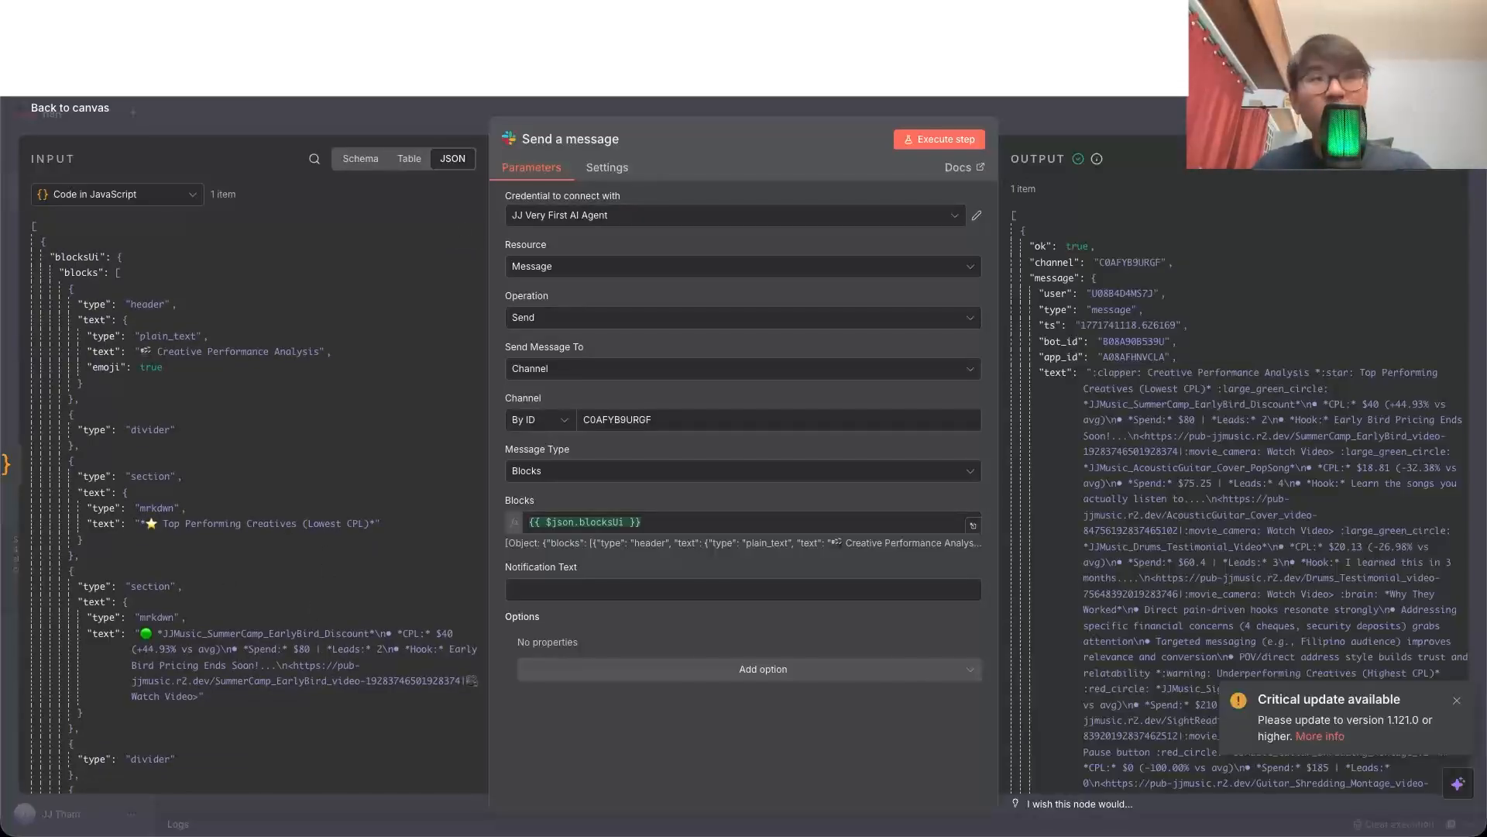
pyautogui.press('super+Tab')
pyautogui.scroll(10, 604, 360)
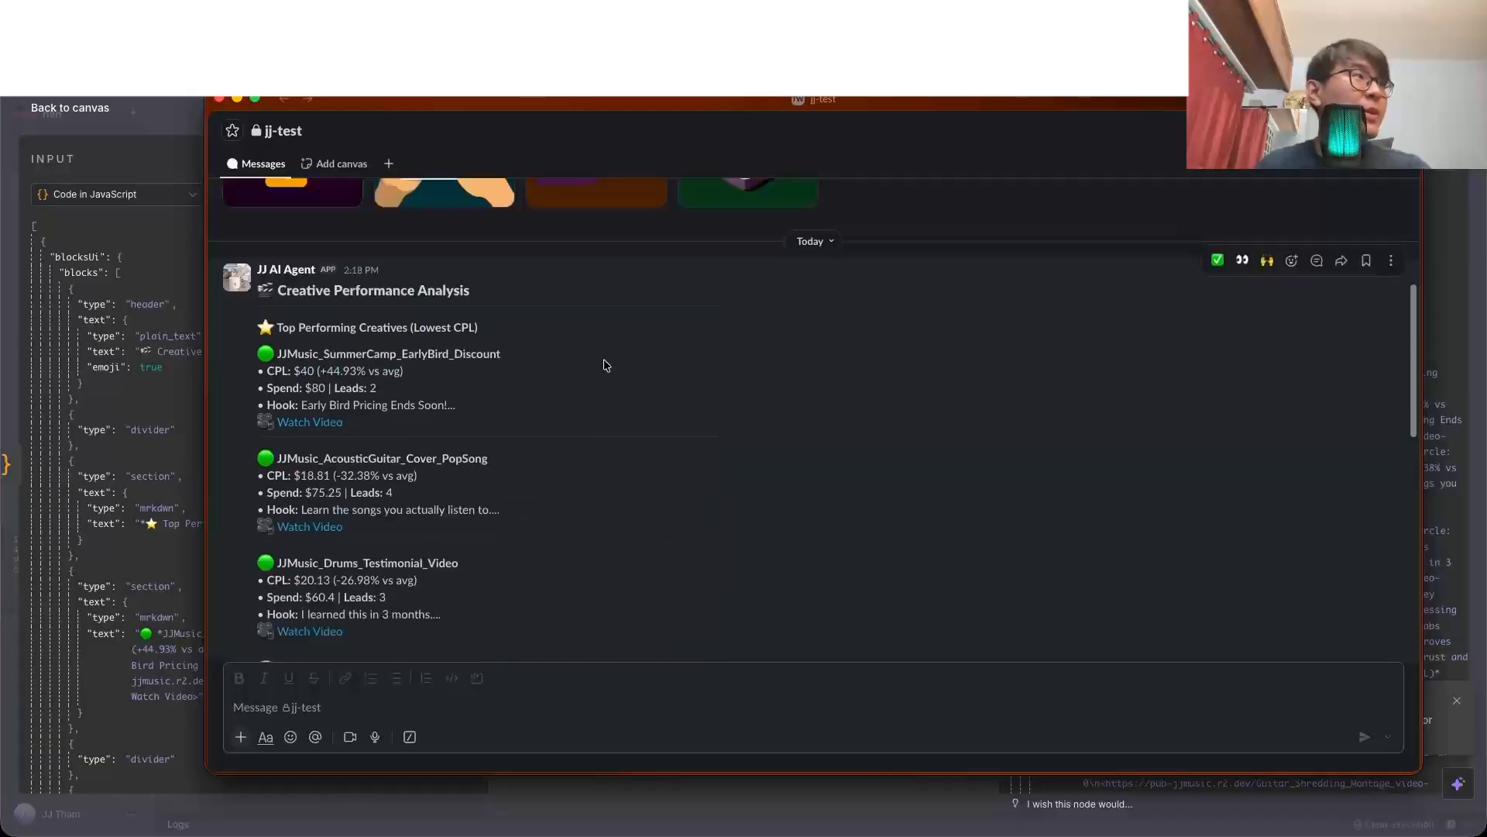
pyautogui.press('super+Tab')
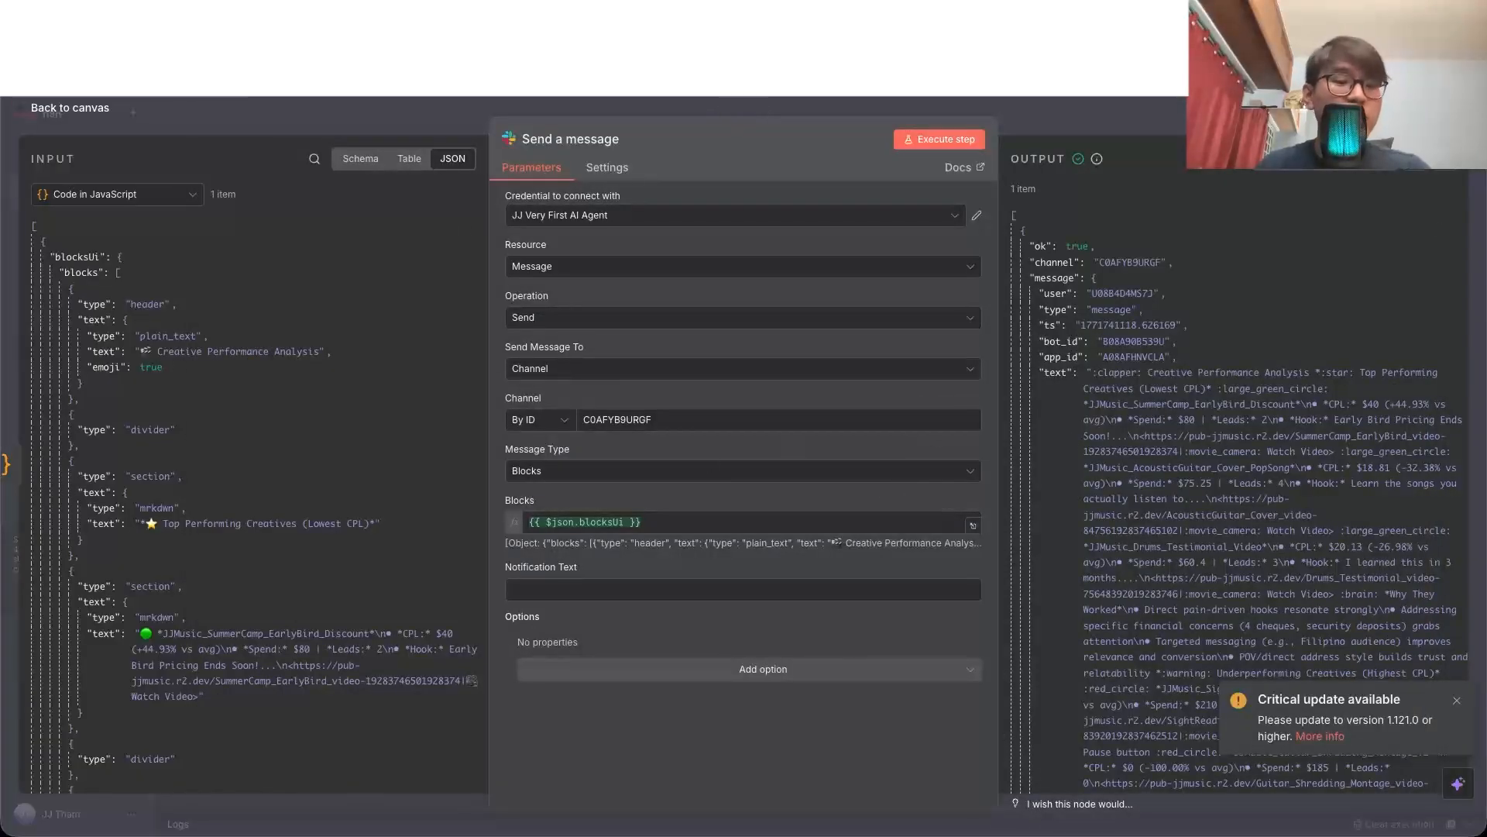
# Step: Read the top and underperforming creatives in Slack's Creative Performance Analysis message, checking them against the 7-Day Data sheet
pyautogui.press('super+Tab')
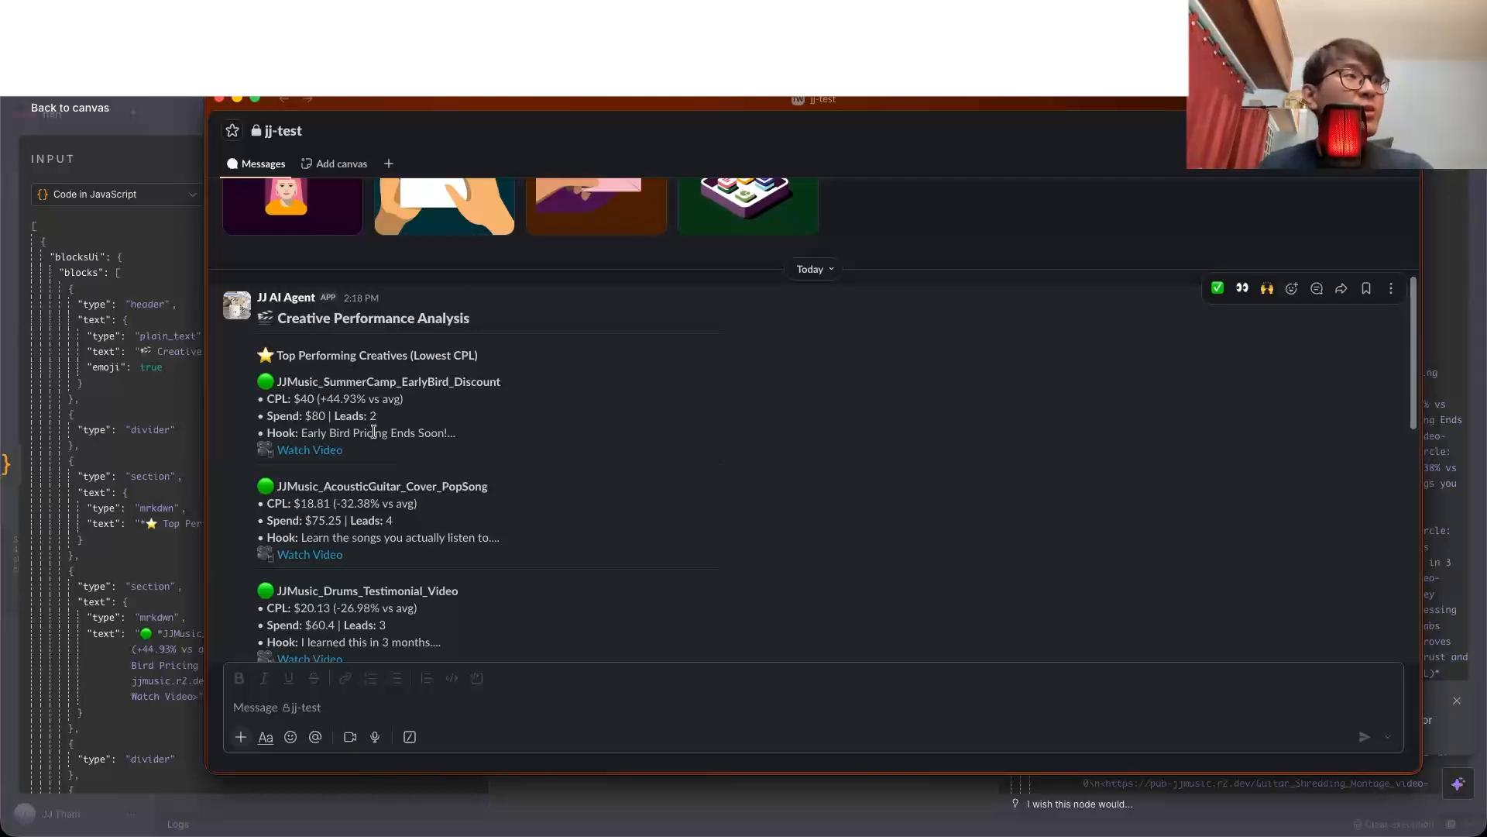
pyautogui.scroll(-1, 374, 428)
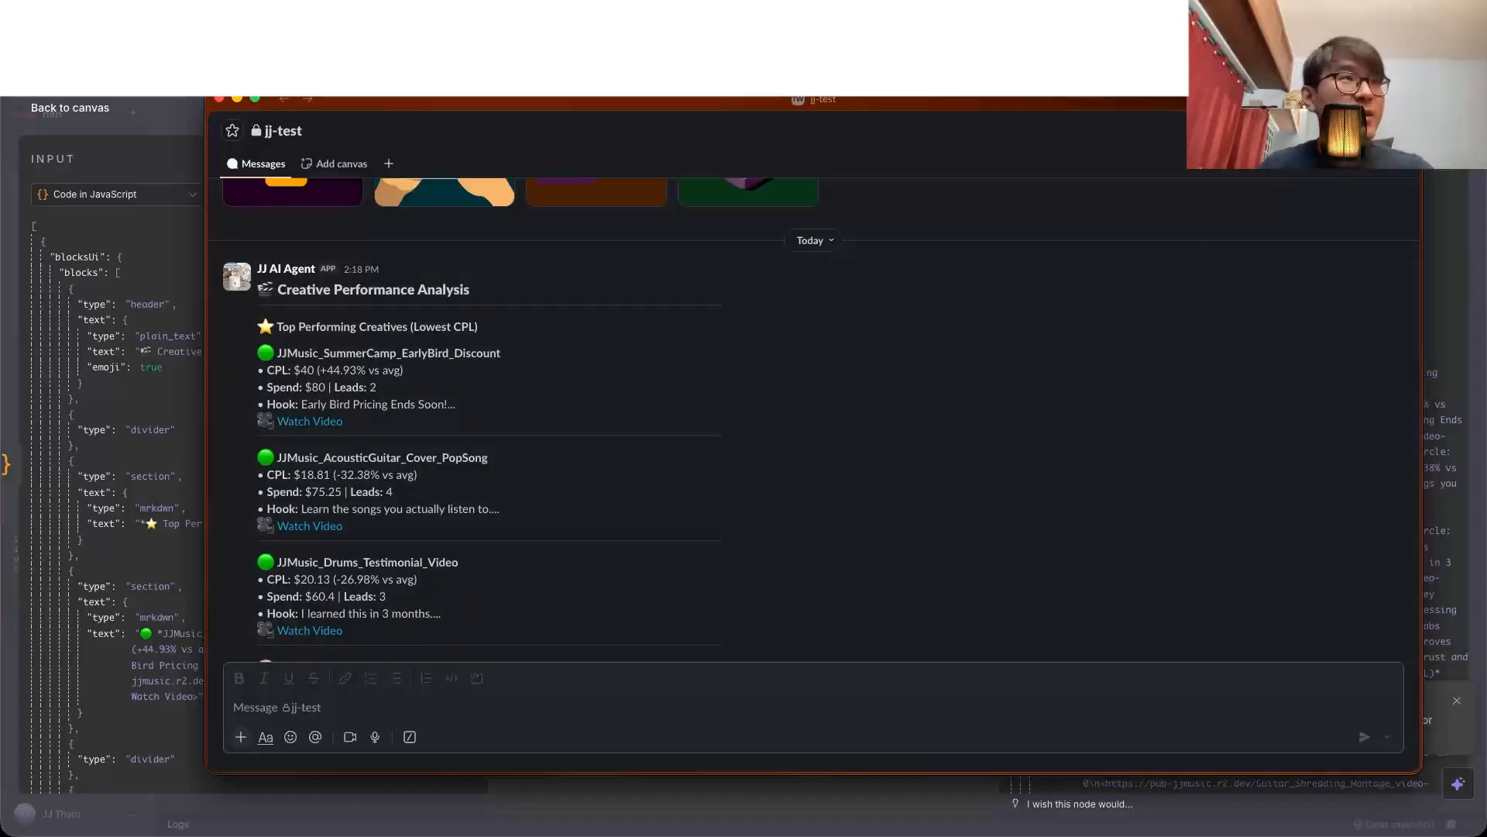
pyautogui.click(542, 43)
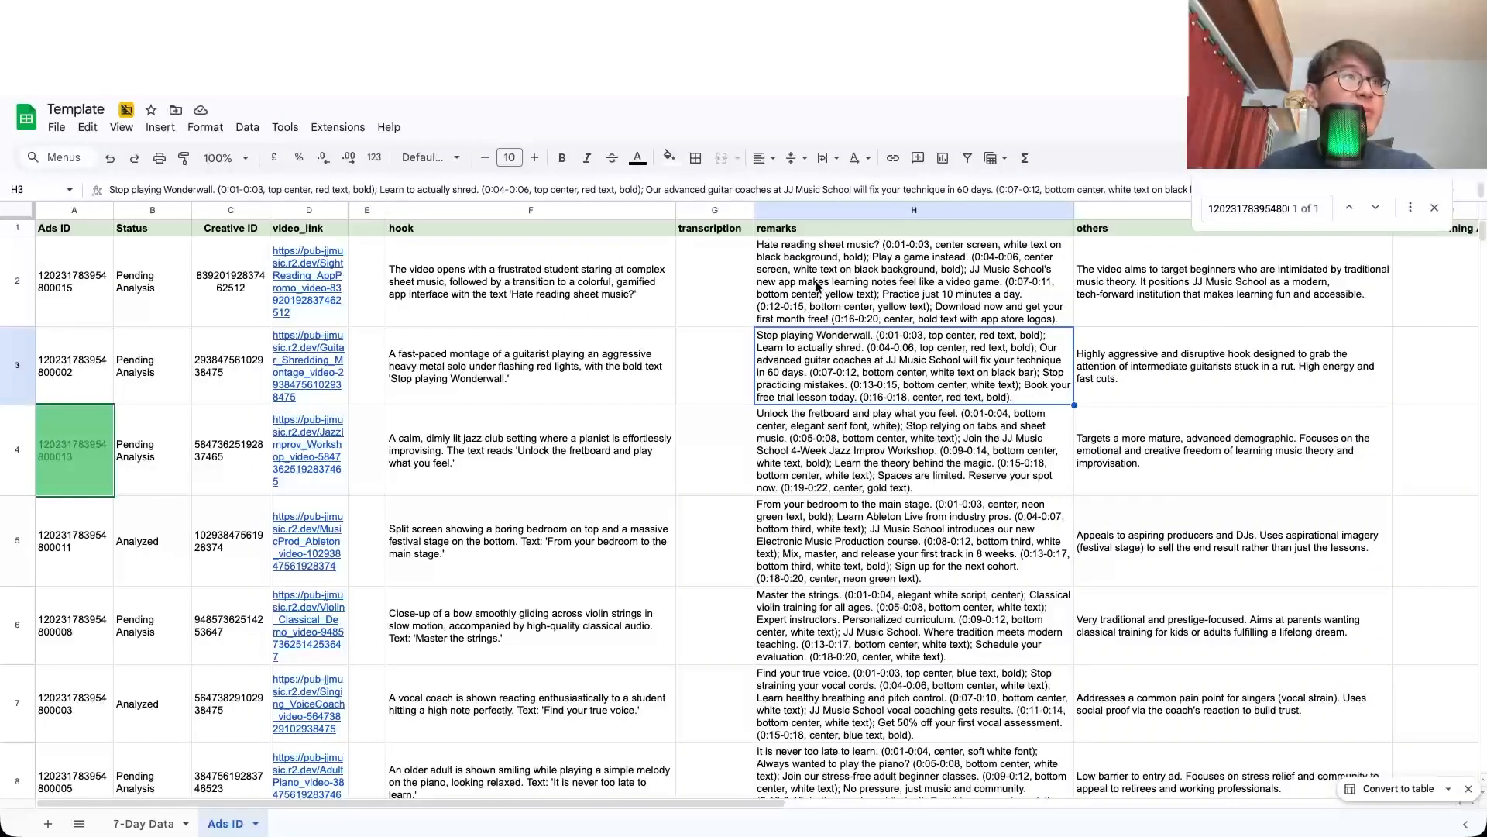
pyautogui.click(145, 823)
pyautogui.click(735, 345)
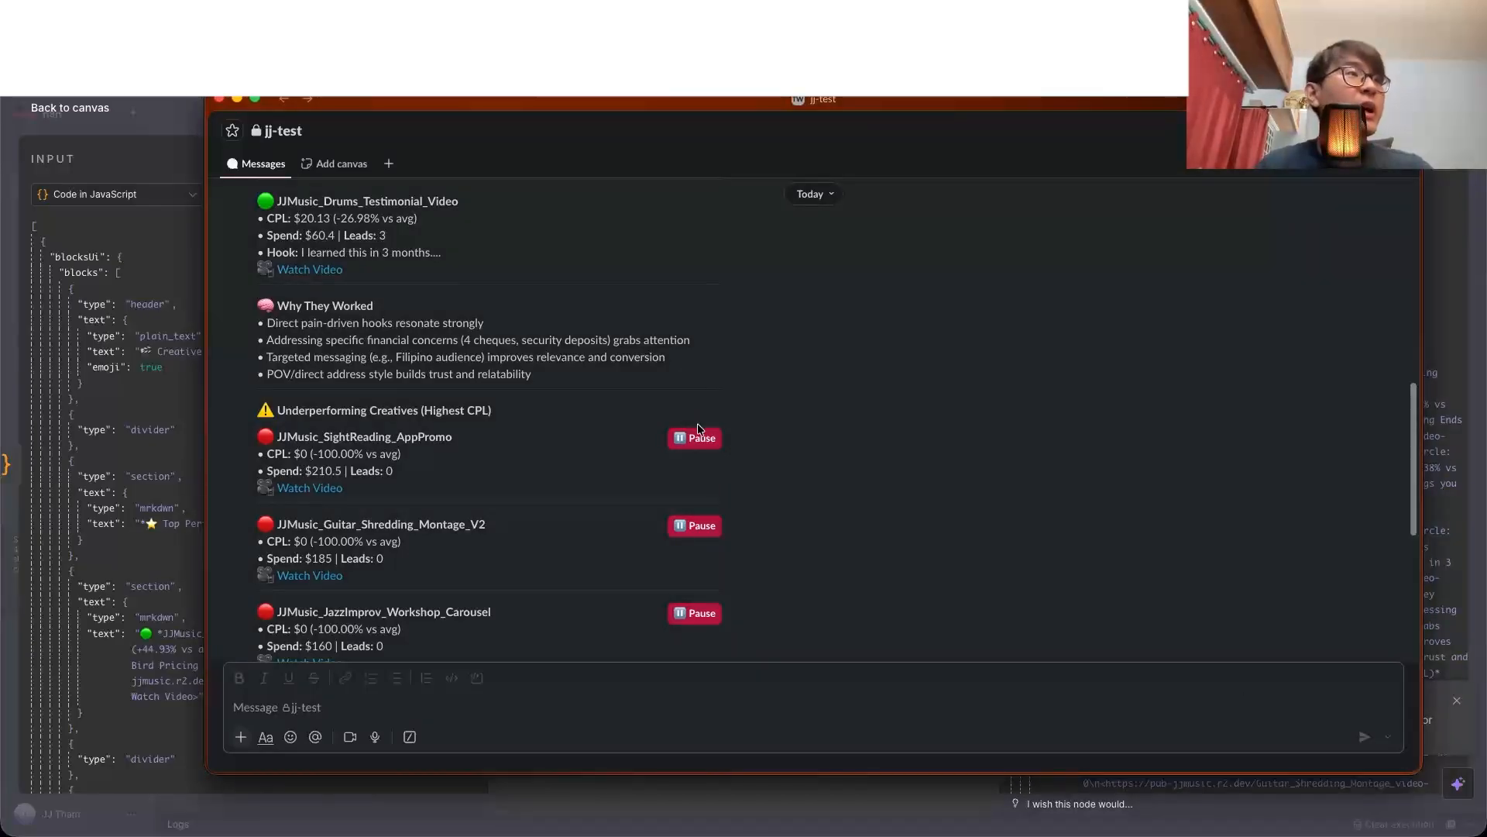
pyautogui.scroll(-2, 697, 423)
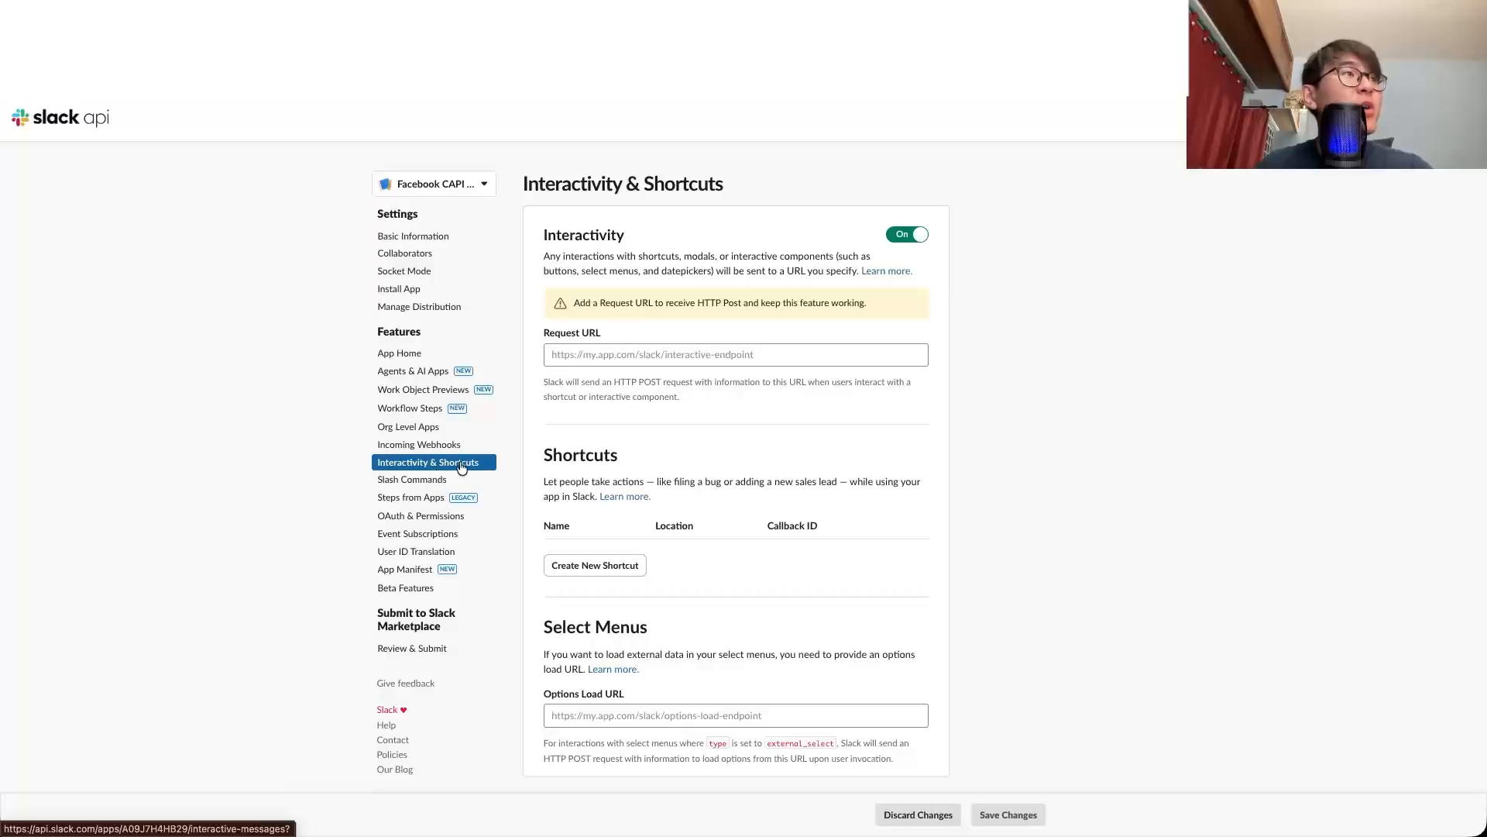
# Step: Point out the Request URL field under Interactivity, and switch to Slack to look at the Pause button beside JJMusic_SightReading_AppPromo
pyautogui.click(624, 356)
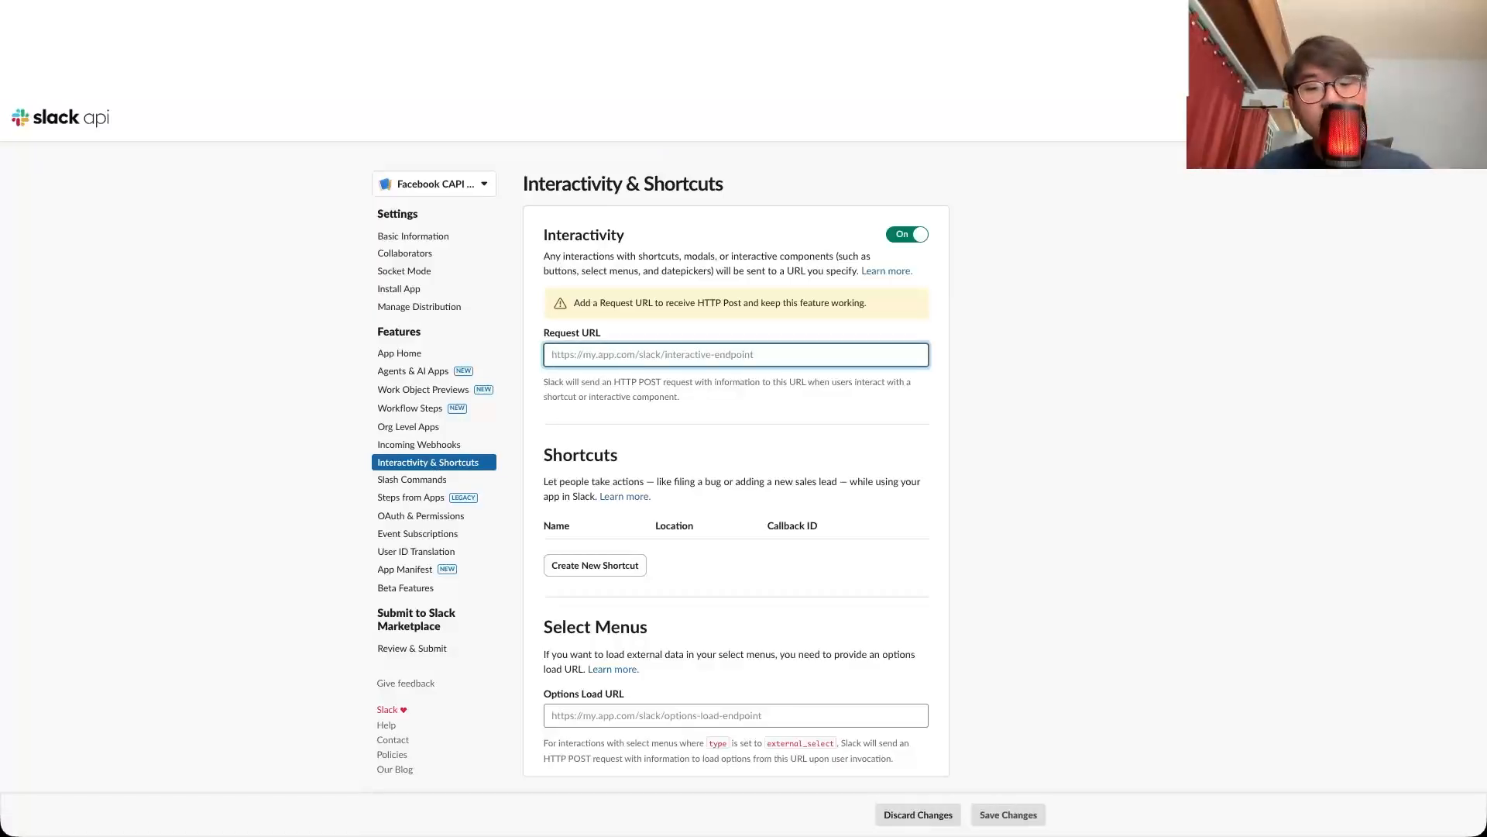
pyautogui.press('super+Tab')
pyautogui.click(750, 367)
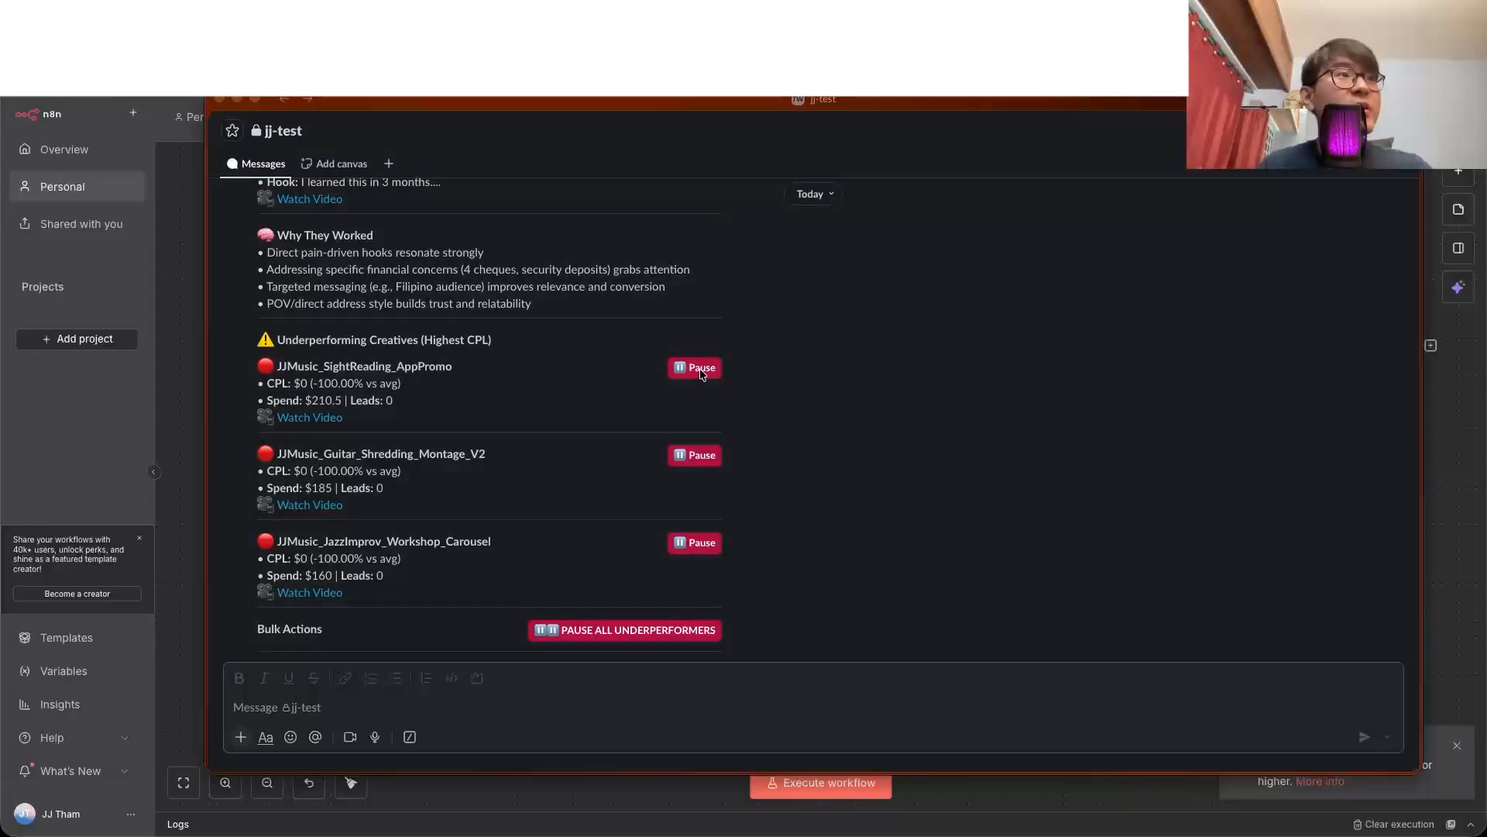
pyautogui.click(701, 374)
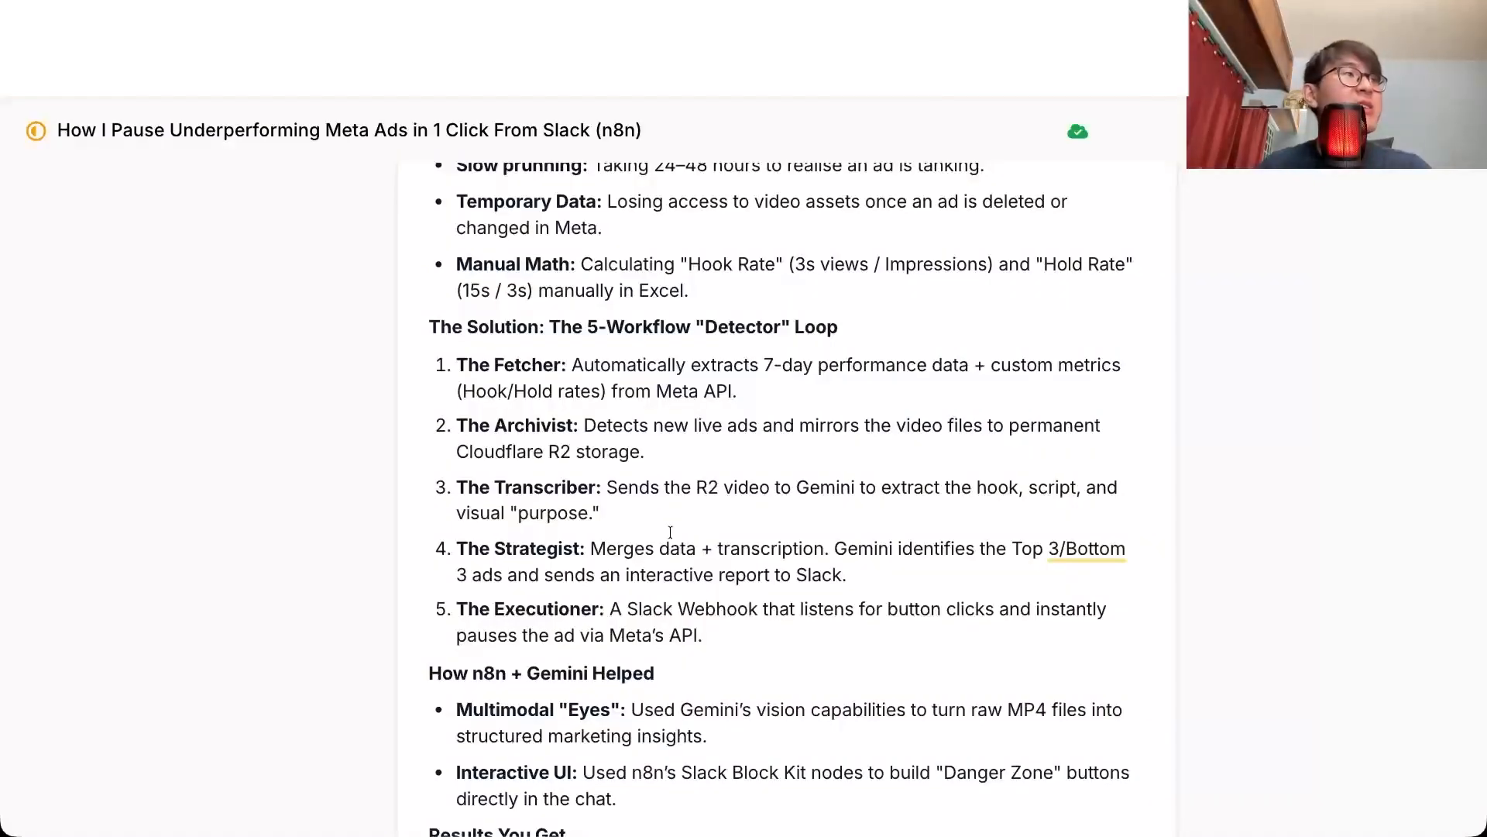
# Step: Read the Executioner entry in the outline document, and inspect the Webhook node's settings and output in the Slack FB Ads Pauser workflow
pyautogui.doubleClick(510, 610)
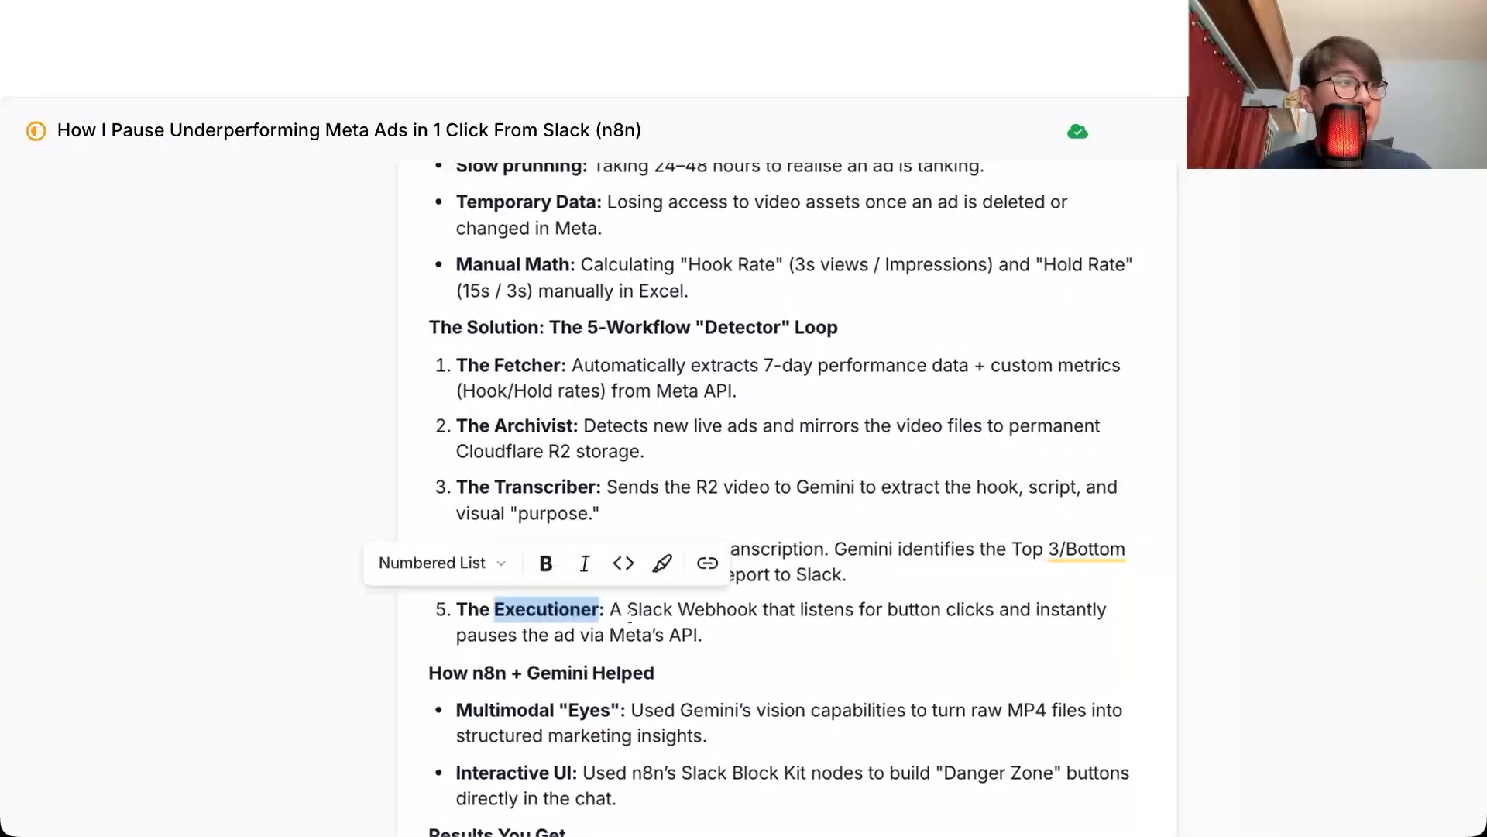
pyautogui.click(629, 614)
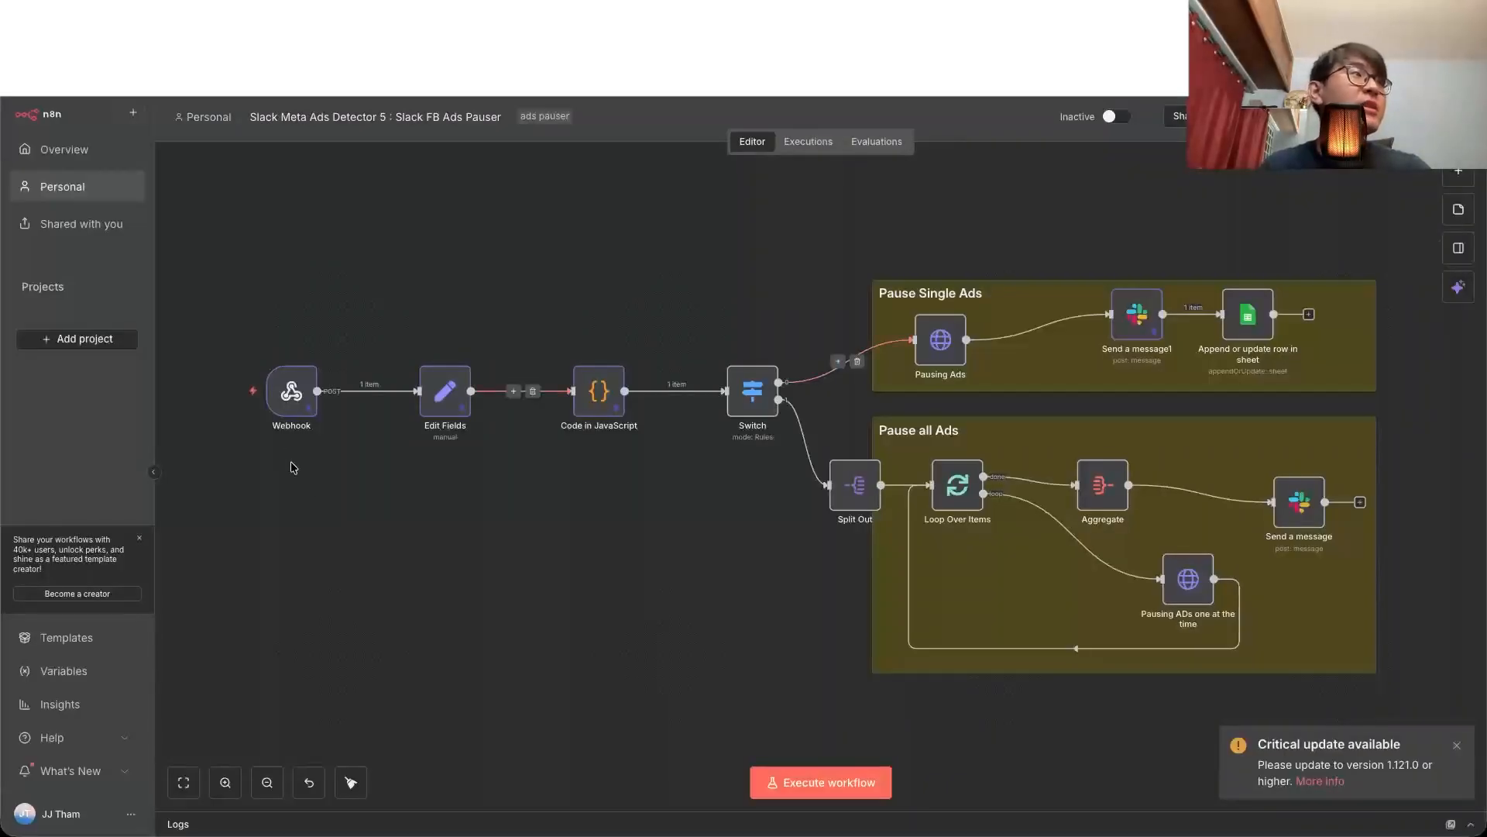
pyautogui.doubleClick(296, 382)
pyautogui.scroll(-5, 1100, 380)
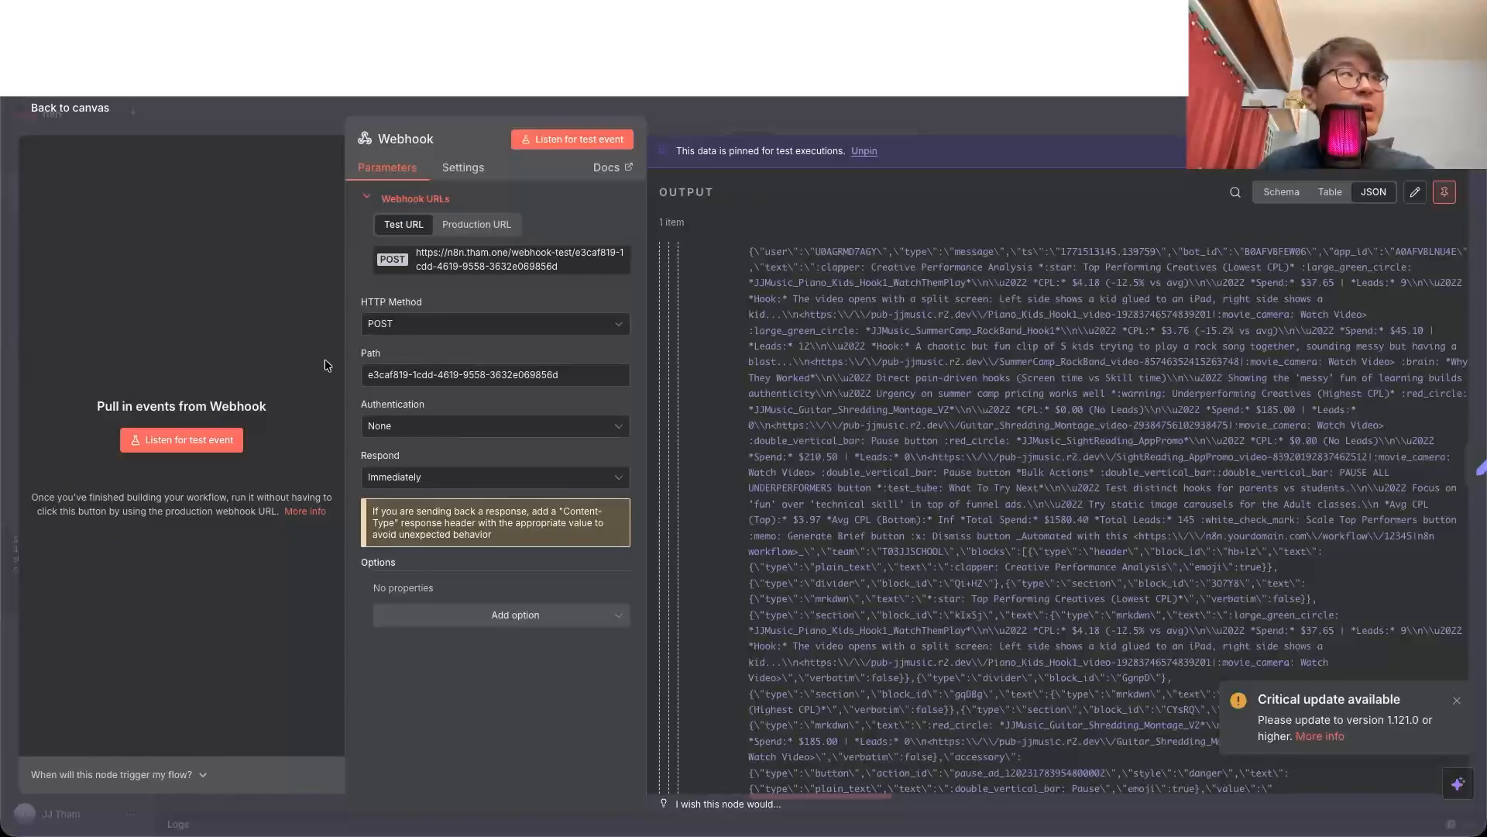
pyautogui.doubleClick(83, 116)
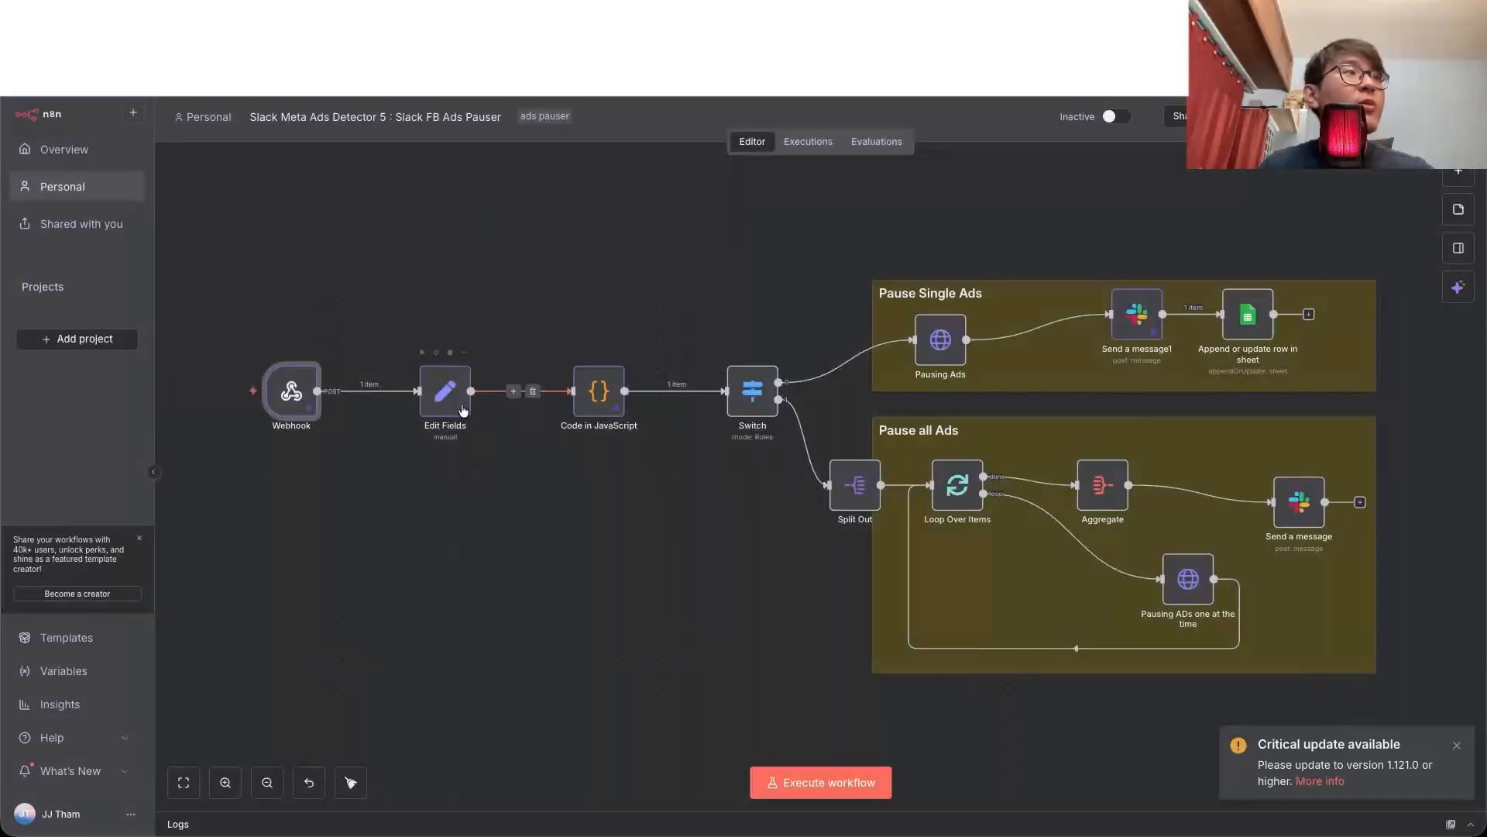
# Step: Inspect how the Edit Fields node maps the webhook body to slack_output, and look over its payload output
pyautogui.doubleClick(445, 390)
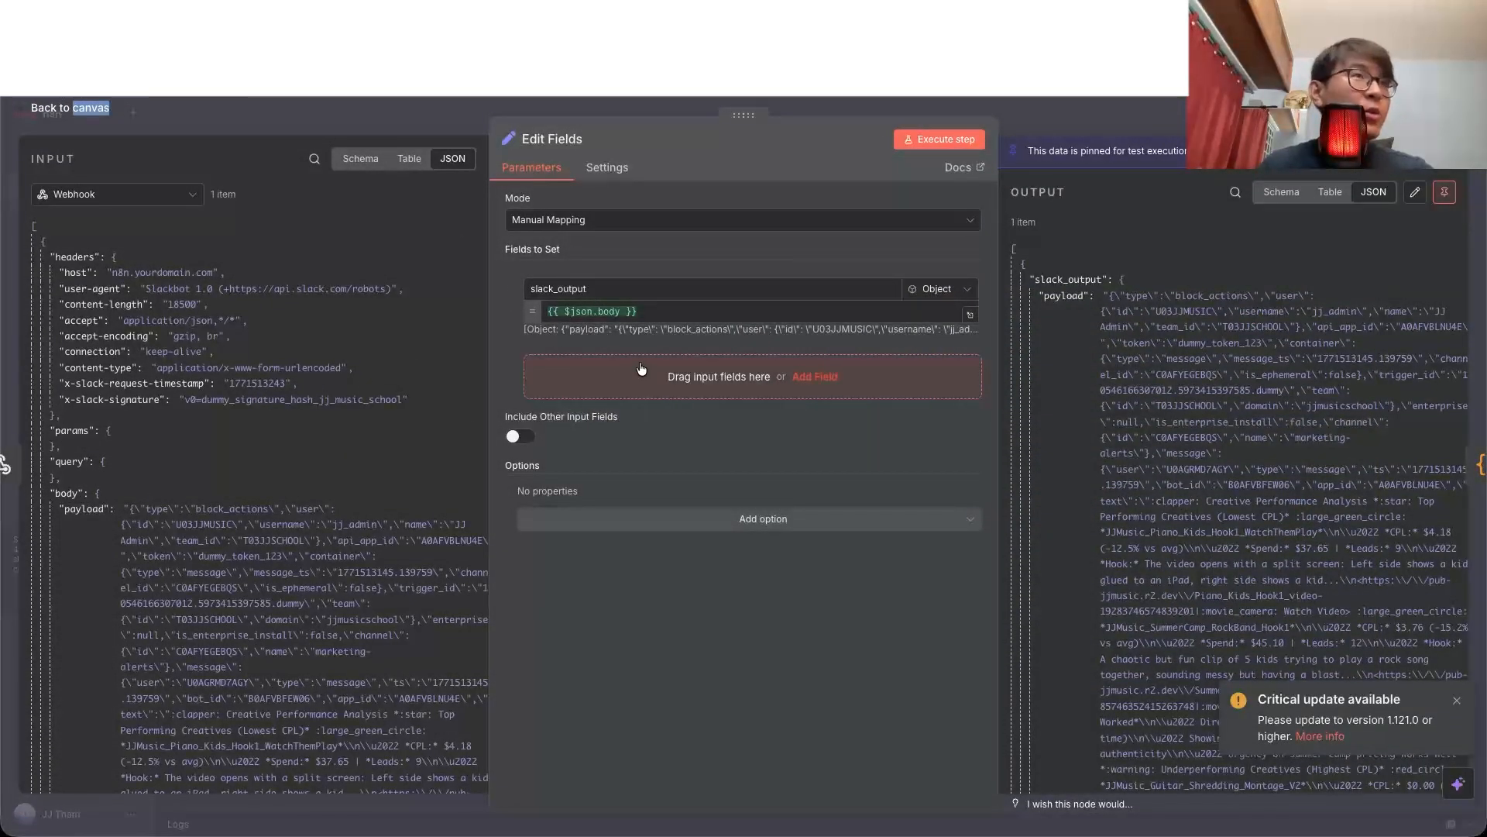
pyautogui.moveTo(1167, 364); pyautogui.dragTo(1185, 548)
pyautogui.click(1057, 522)
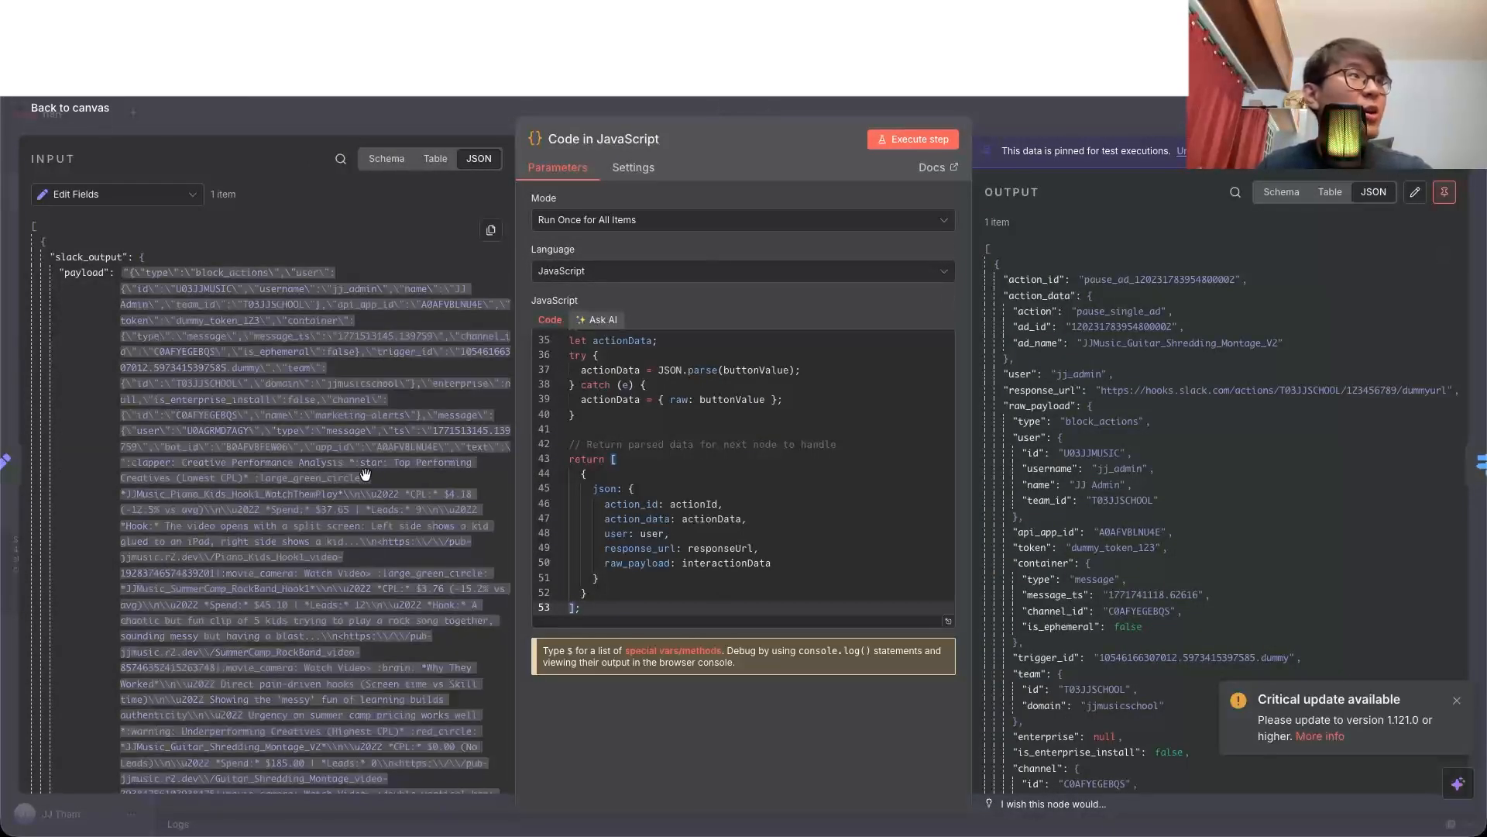
# Step: Compare the Code in JavaScript node's raw Slack payload with its parsed output, focusing on the action, ad_id and ad_name values
pyautogui.scroll(-10, 310, 503)
pyautogui.scroll(-15, 1309, 323)
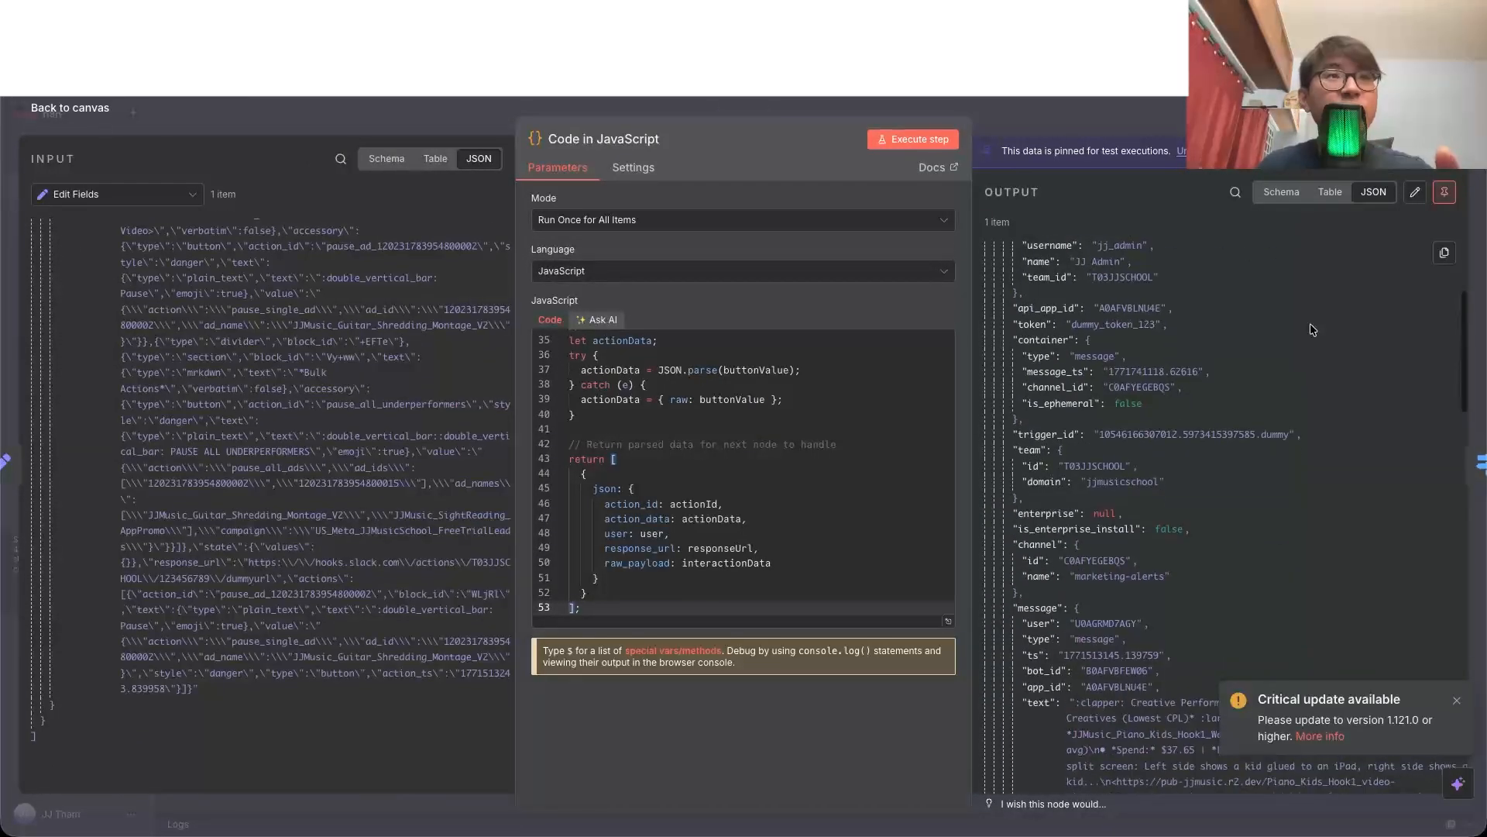
pyautogui.scroll(15, 1310, 323)
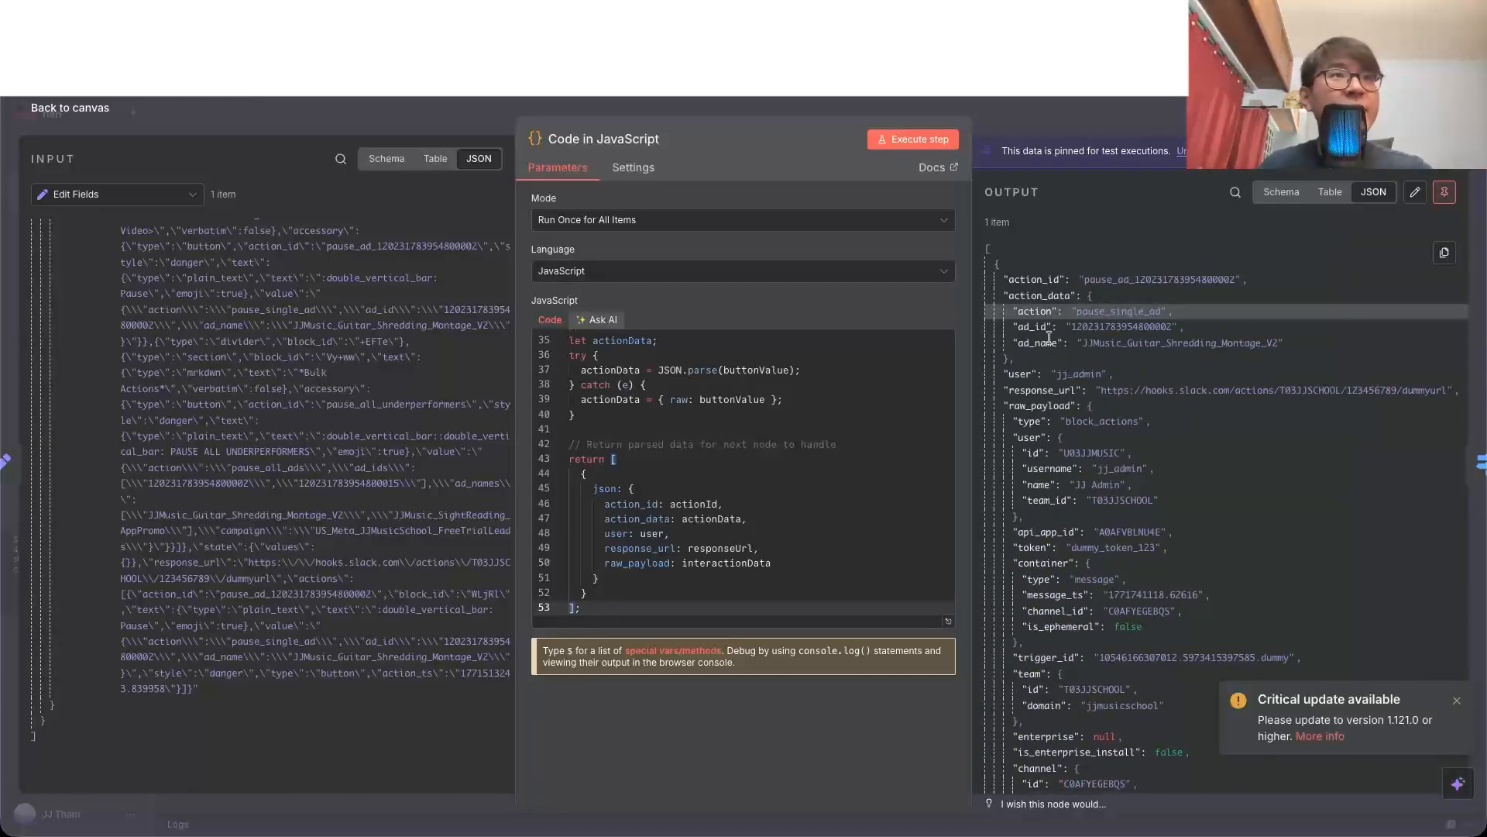
pyautogui.doubleClick(1137, 325)
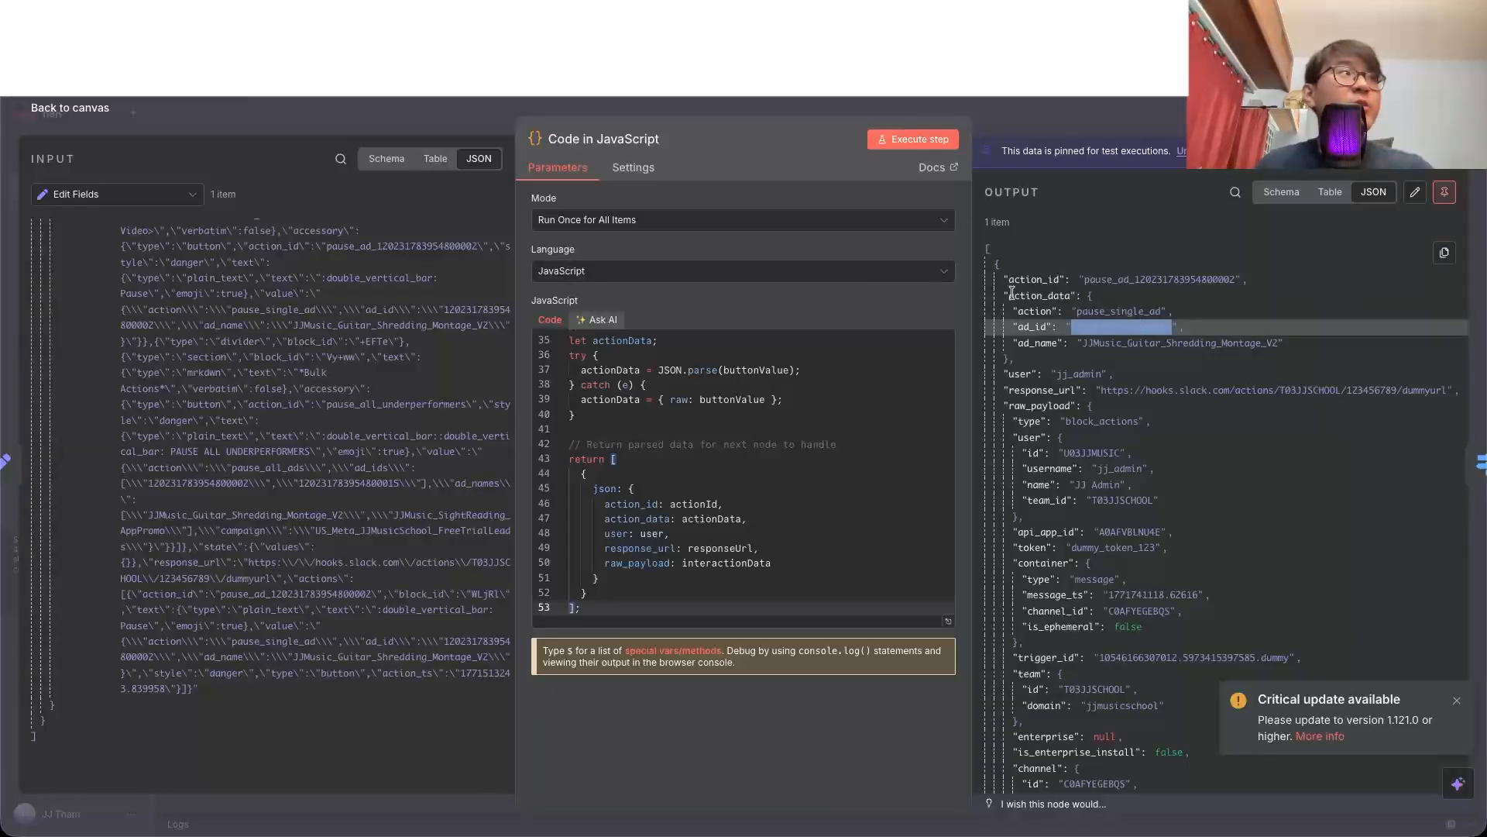
pyautogui.press('Escape')
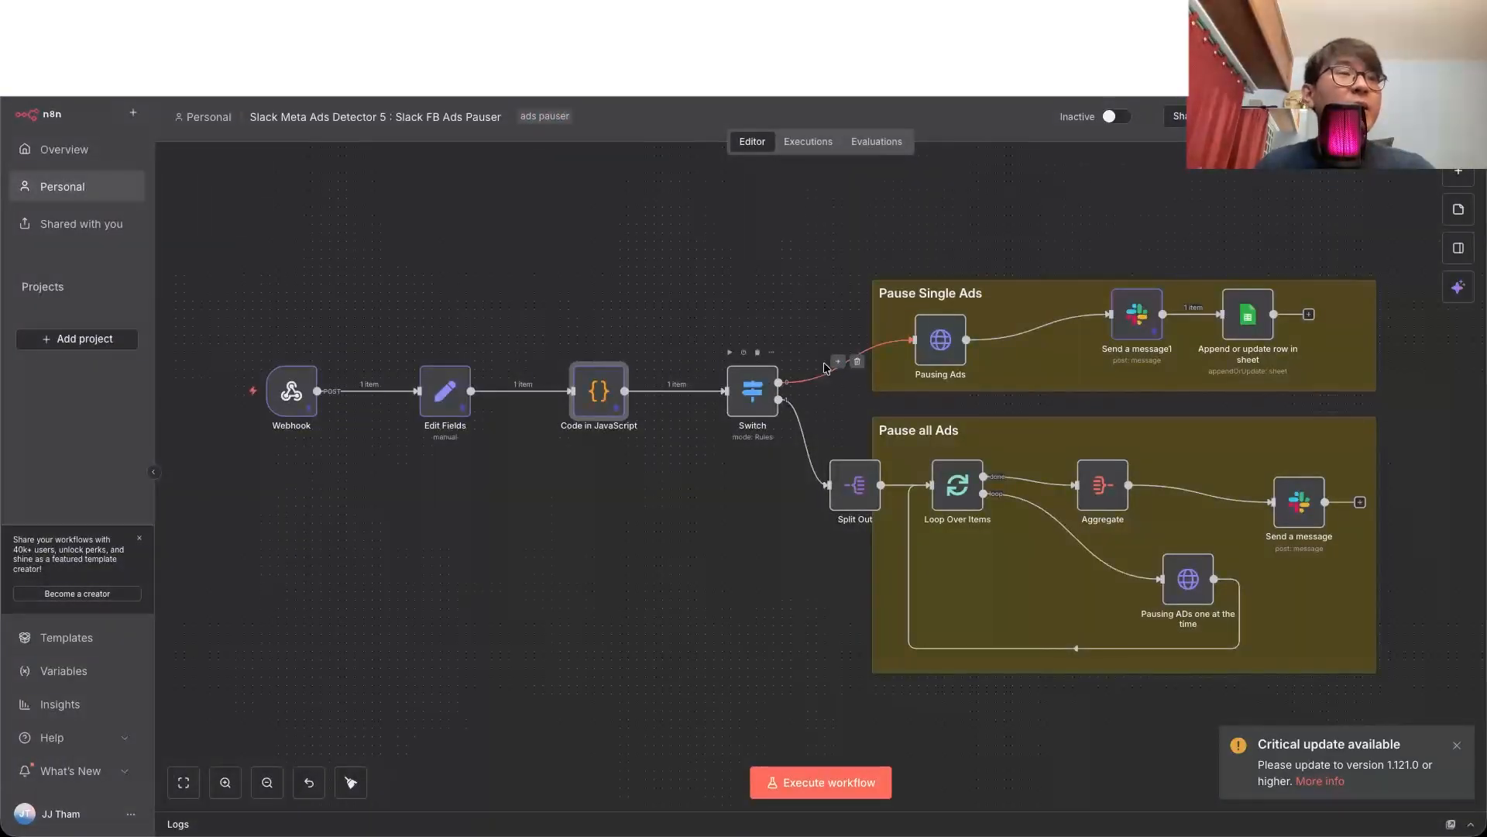
# Step: Review the Pausing Ads request's Facebook Graph URL with the ad_id expression, its bearer authentication and its status body parameter
pyautogui.click(936, 351)
pyautogui.doubleClick(936, 351)
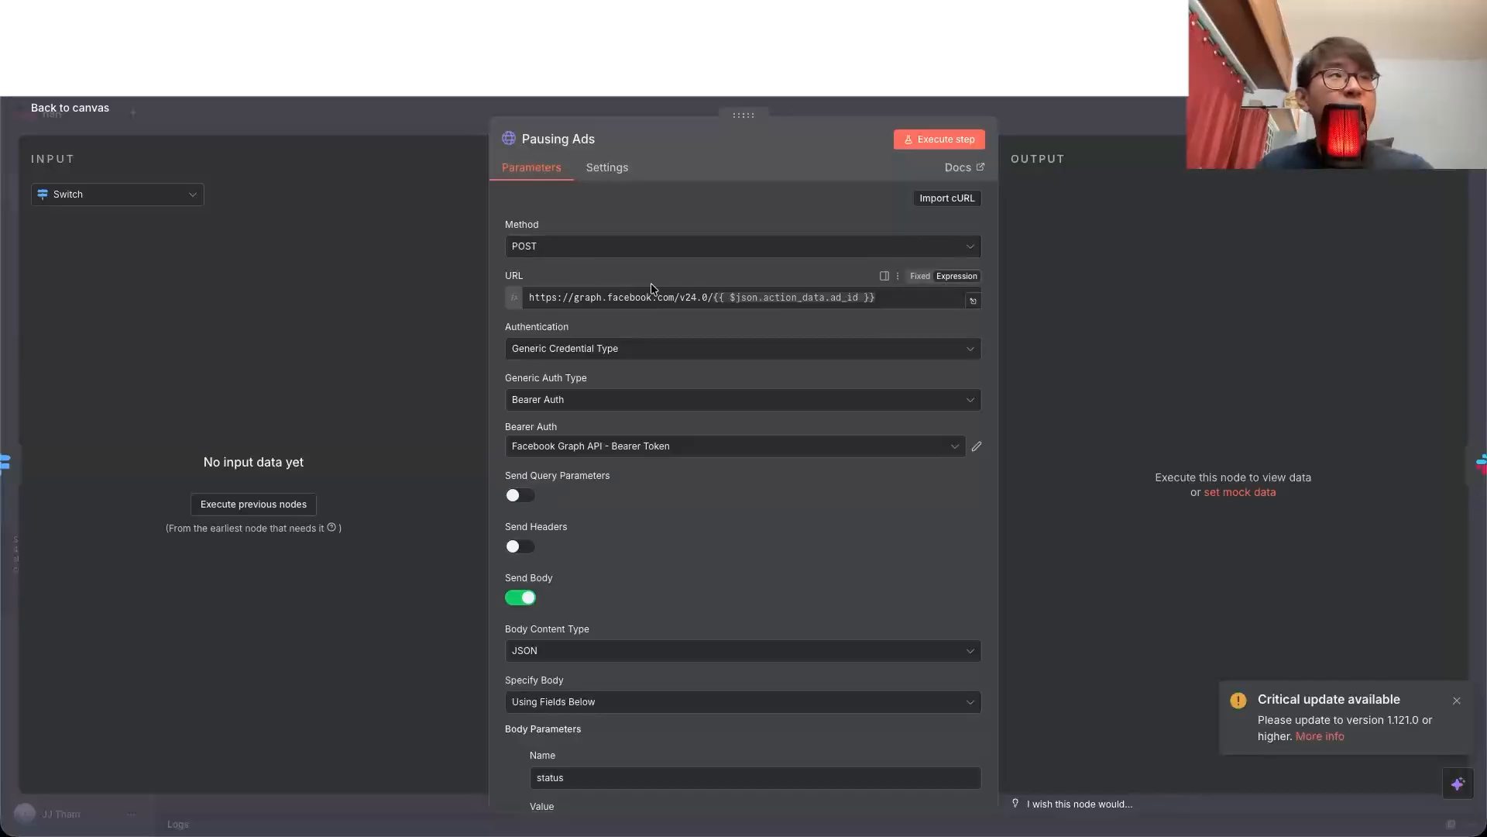
pyautogui.doubleClick(806, 299)
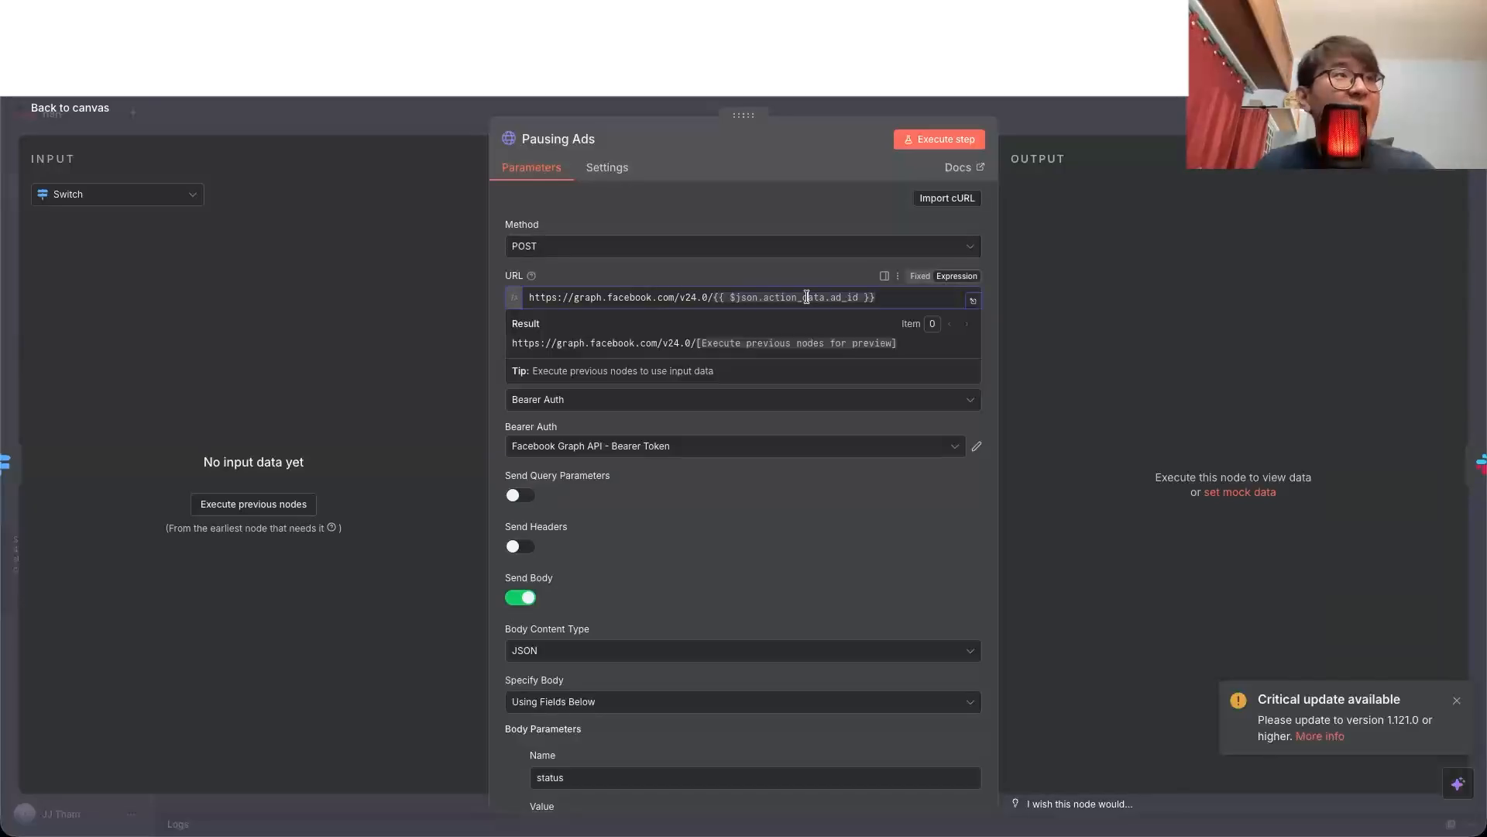
pyautogui.click(853, 473)
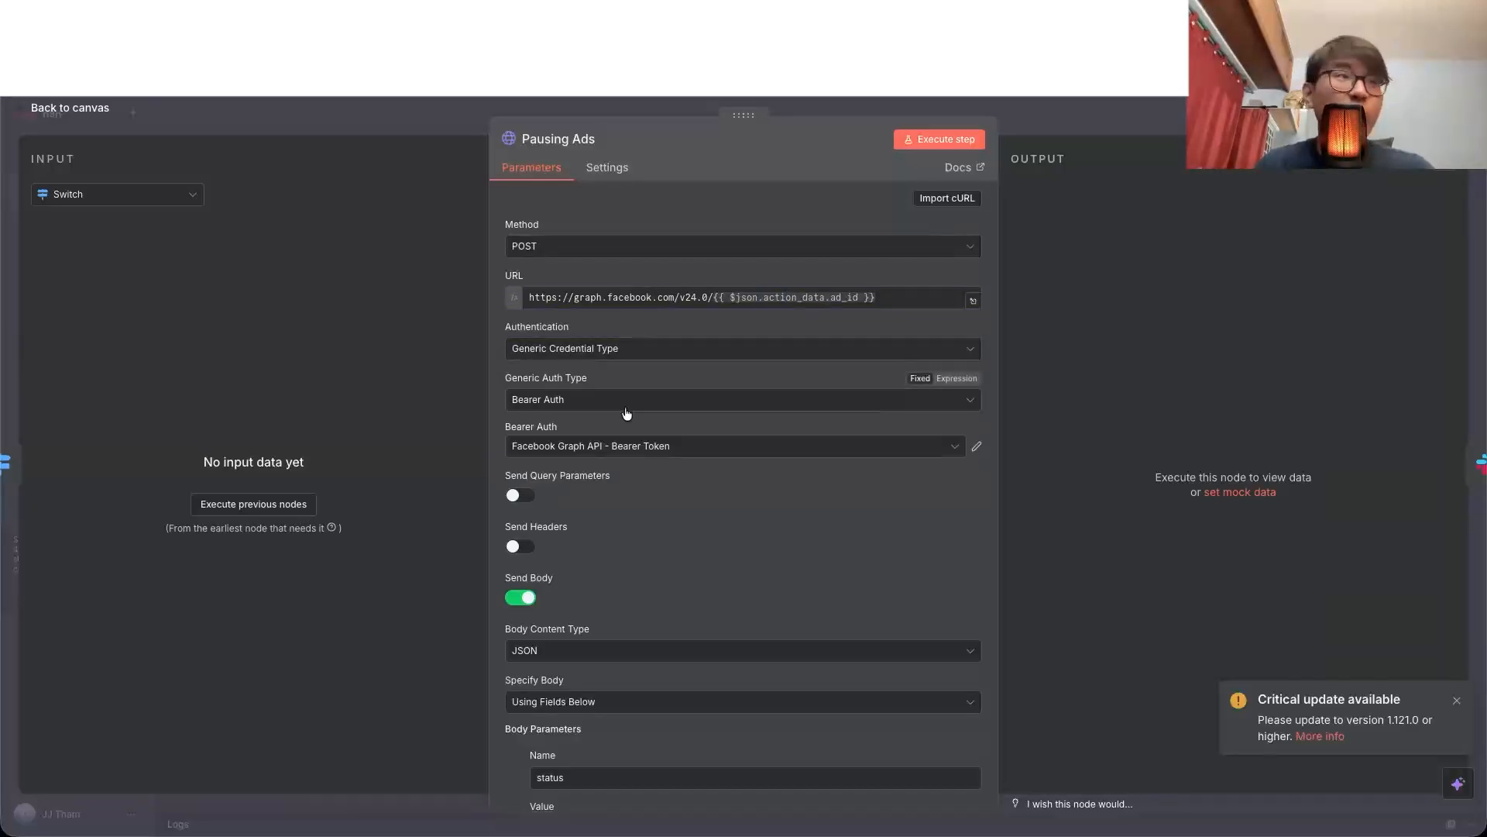
pyautogui.scroll(-3, 685, 444)
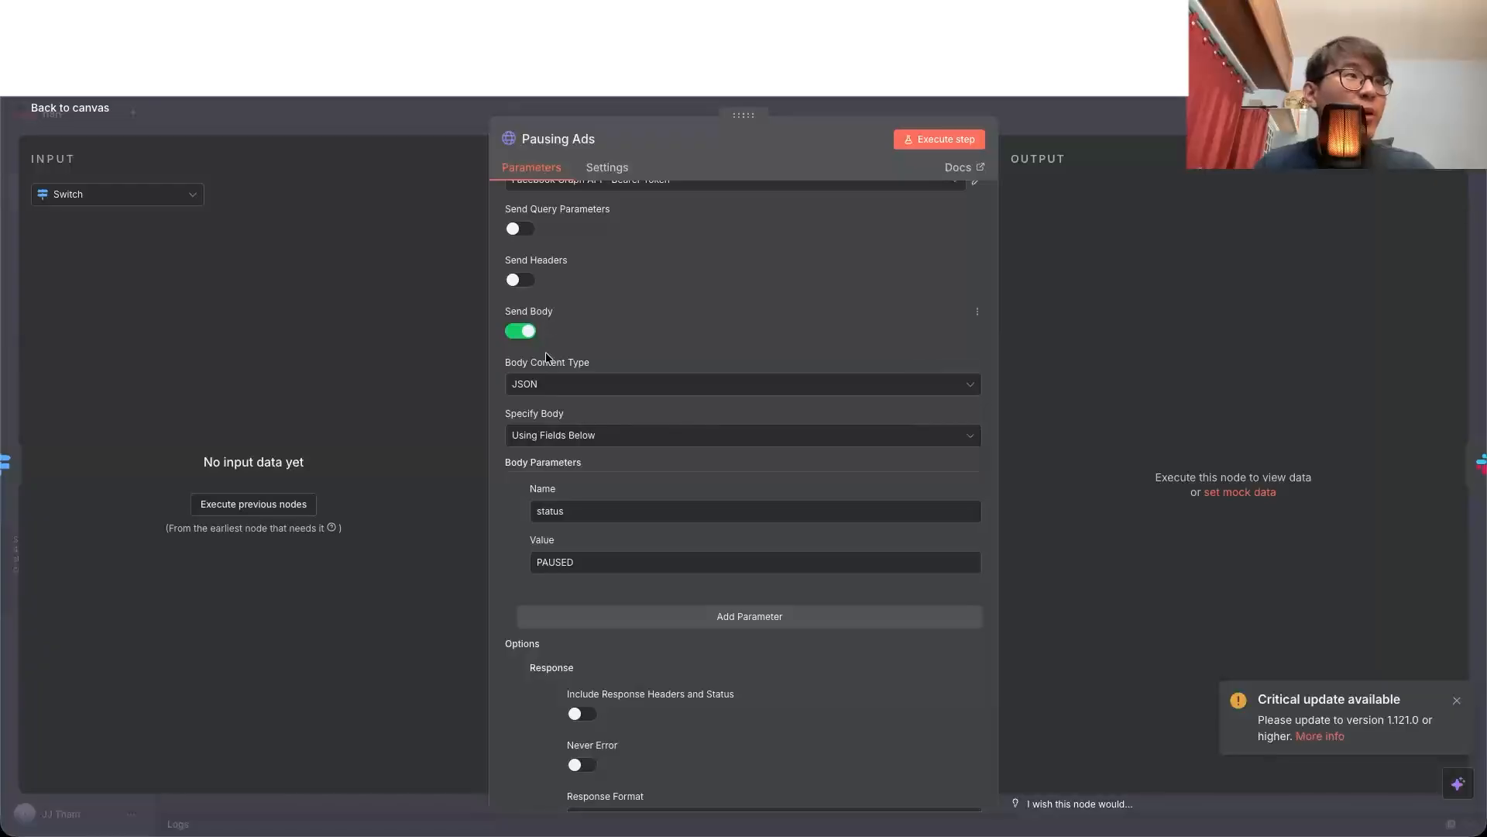
pyautogui.press('Escape')
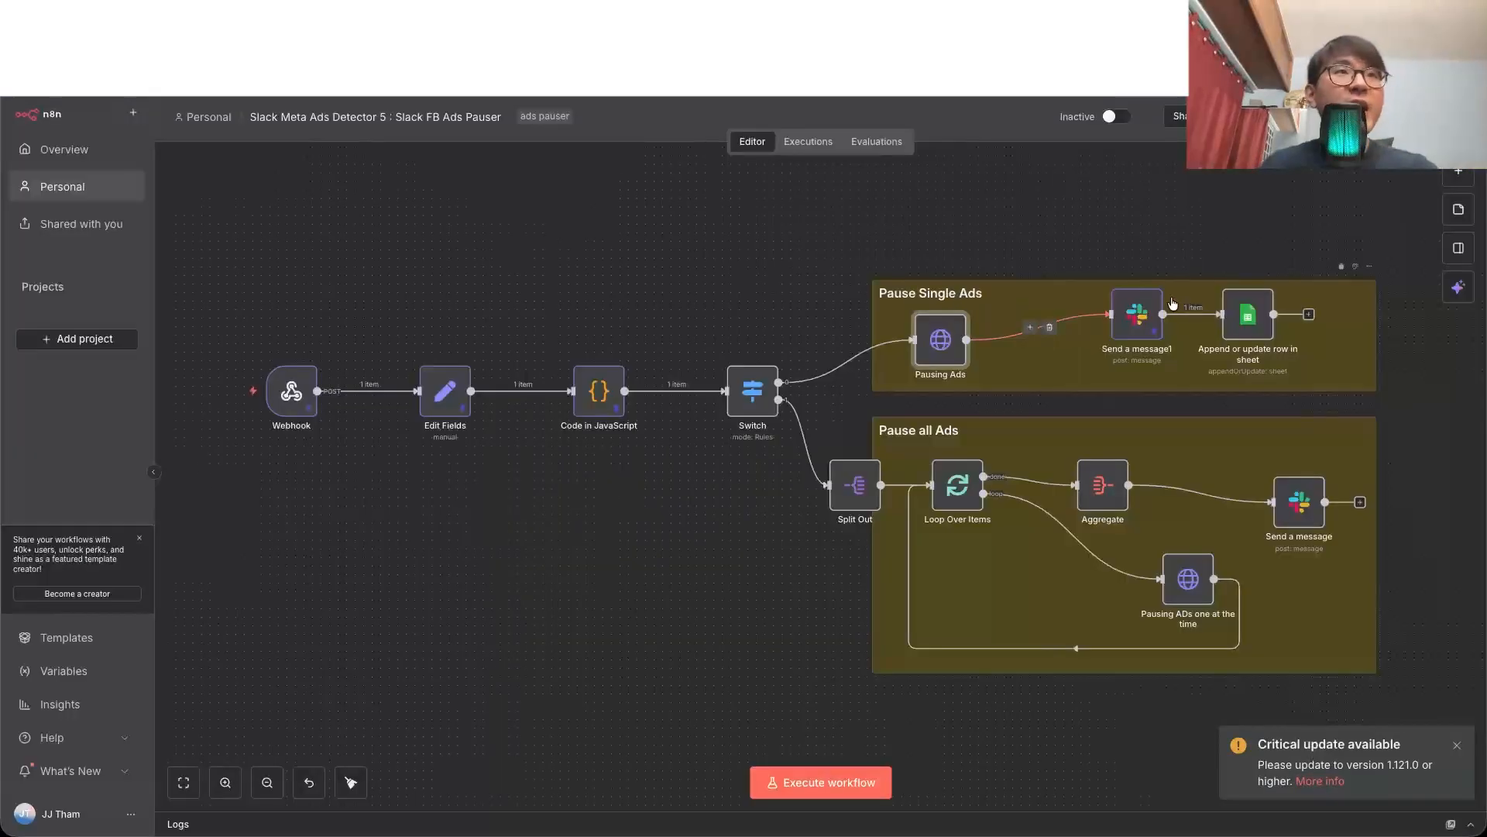
# Step: Examine the message text expression and its preview in the Send a message1 node of the Pause Single Ads branch
pyautogui.doubleClick(1145, 320)
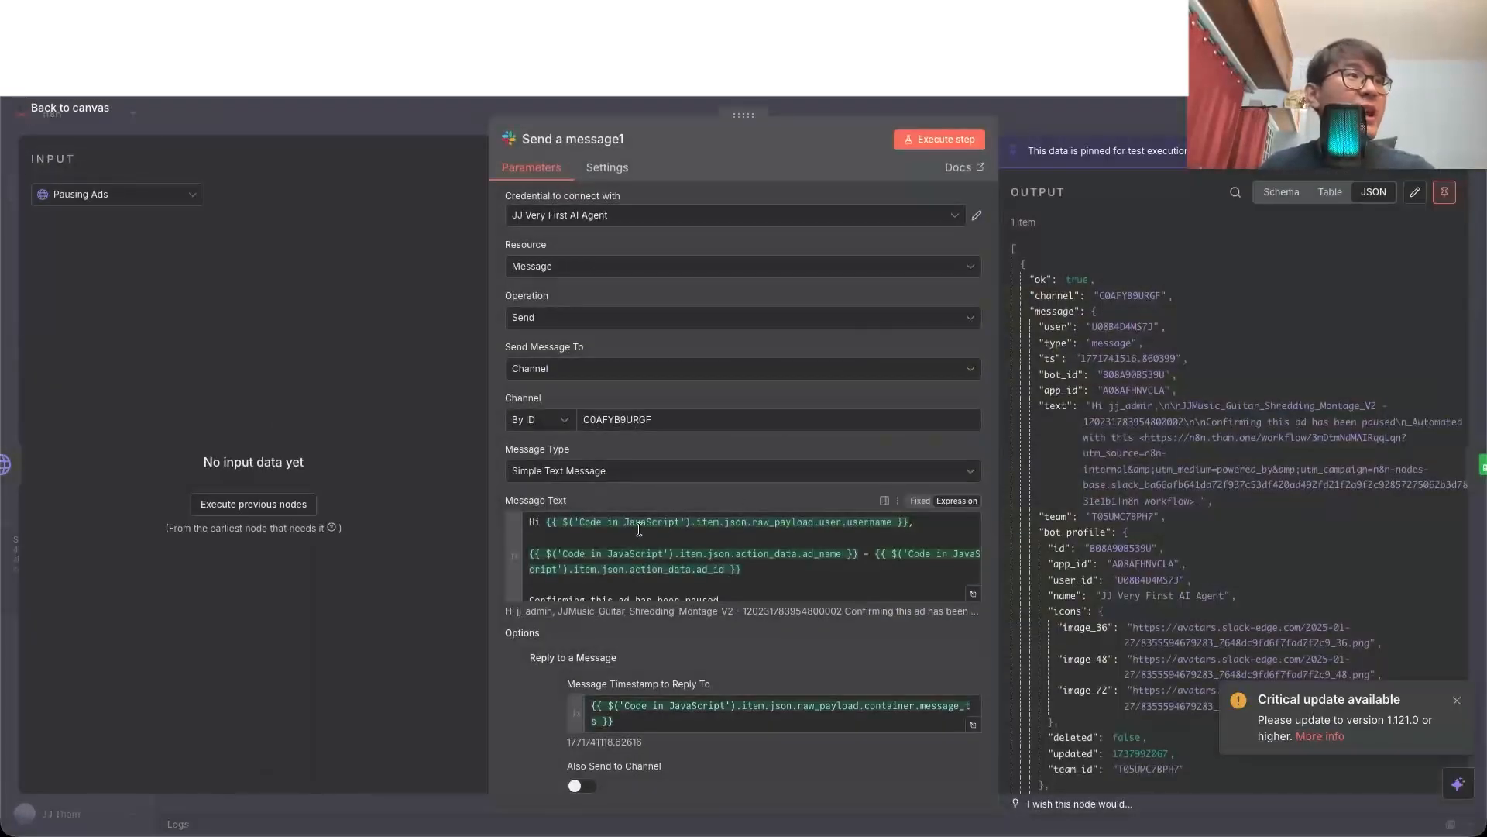
pyautogui.click(639, 528)
pyautogui.scroll(-1, 748, 550)
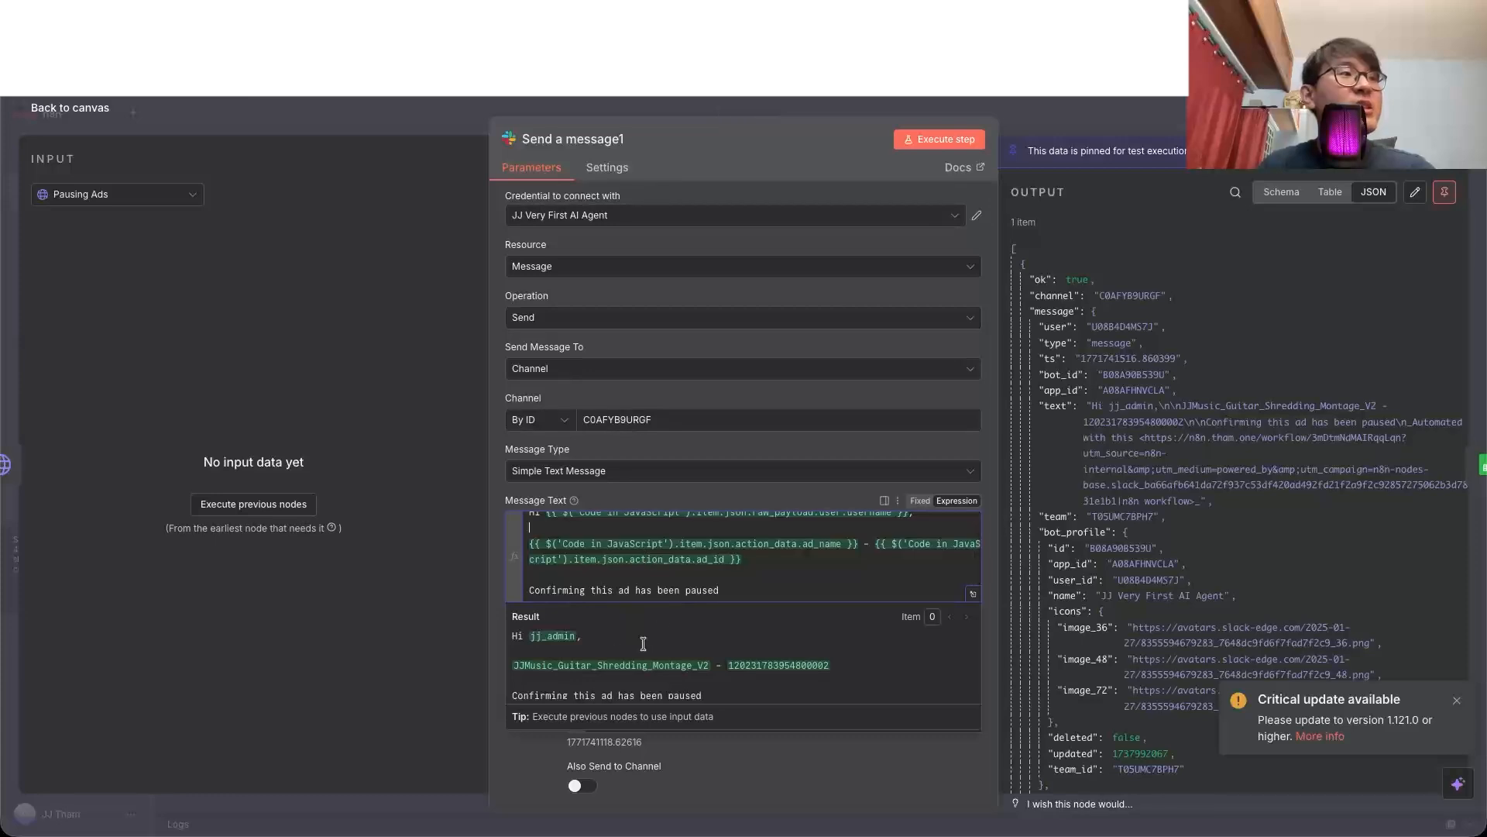
pyautogui.scroll(-1, 674, 666)
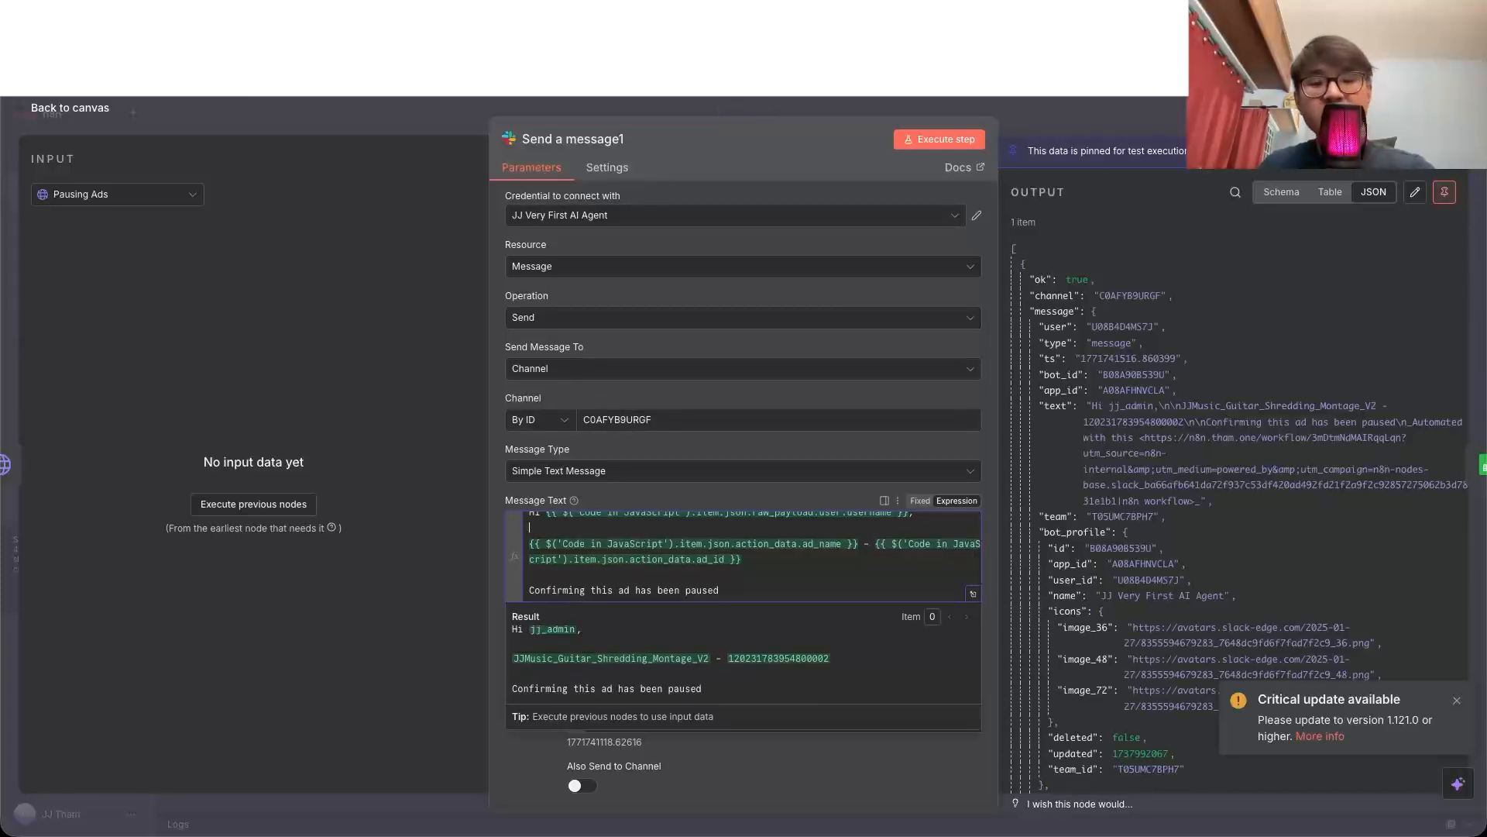
# Step: Check the posted pause confirmation in Slack's jj-test channel, and return to the n8n workflow canvas
pyautogui.press('super+Tab')
pyautogui.scroll(-5, 546, 458)
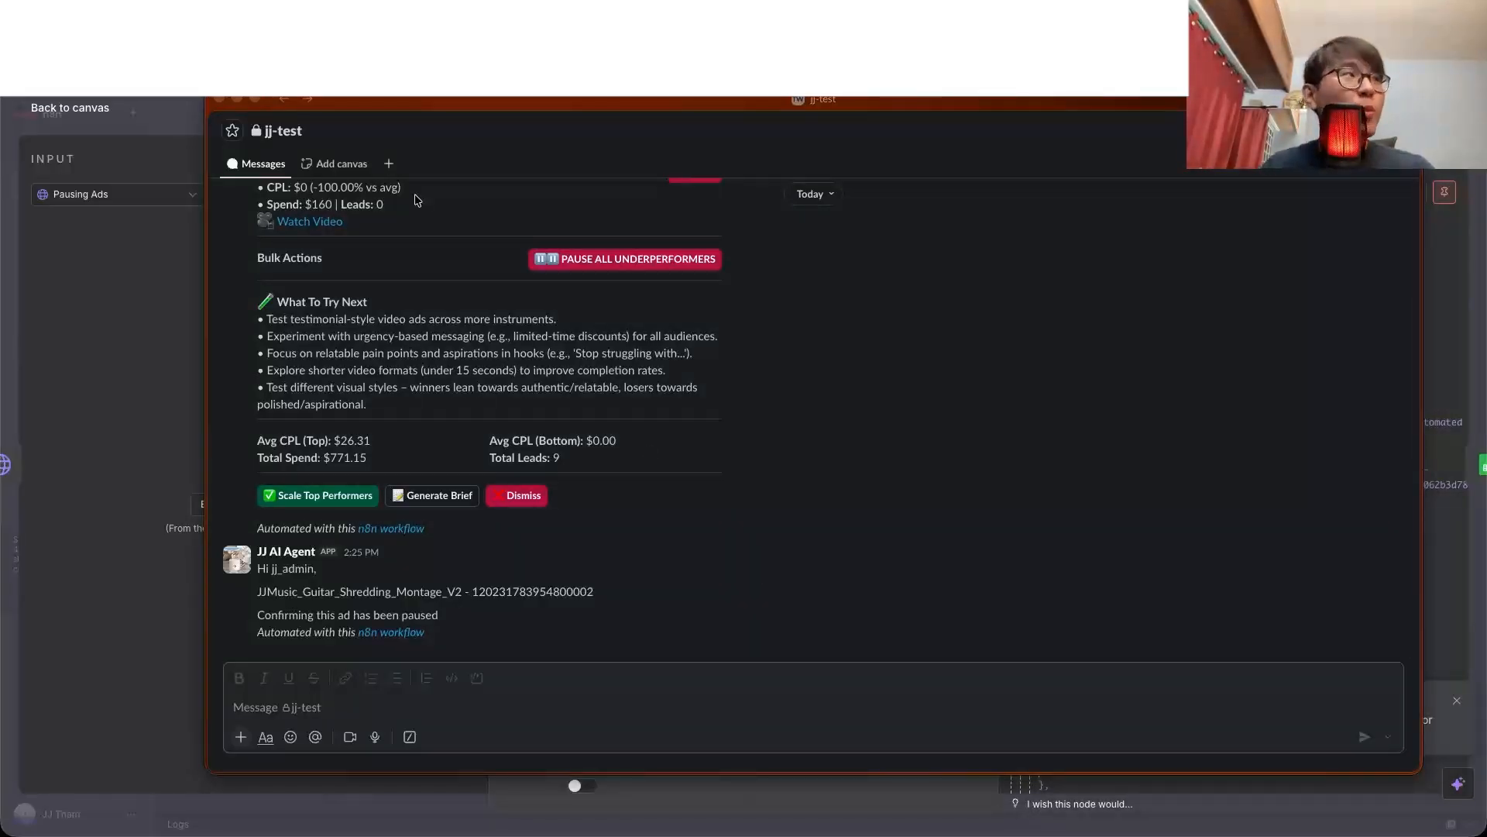
pyautogui.click(128, 140)
pyautogui.click(68, 115)
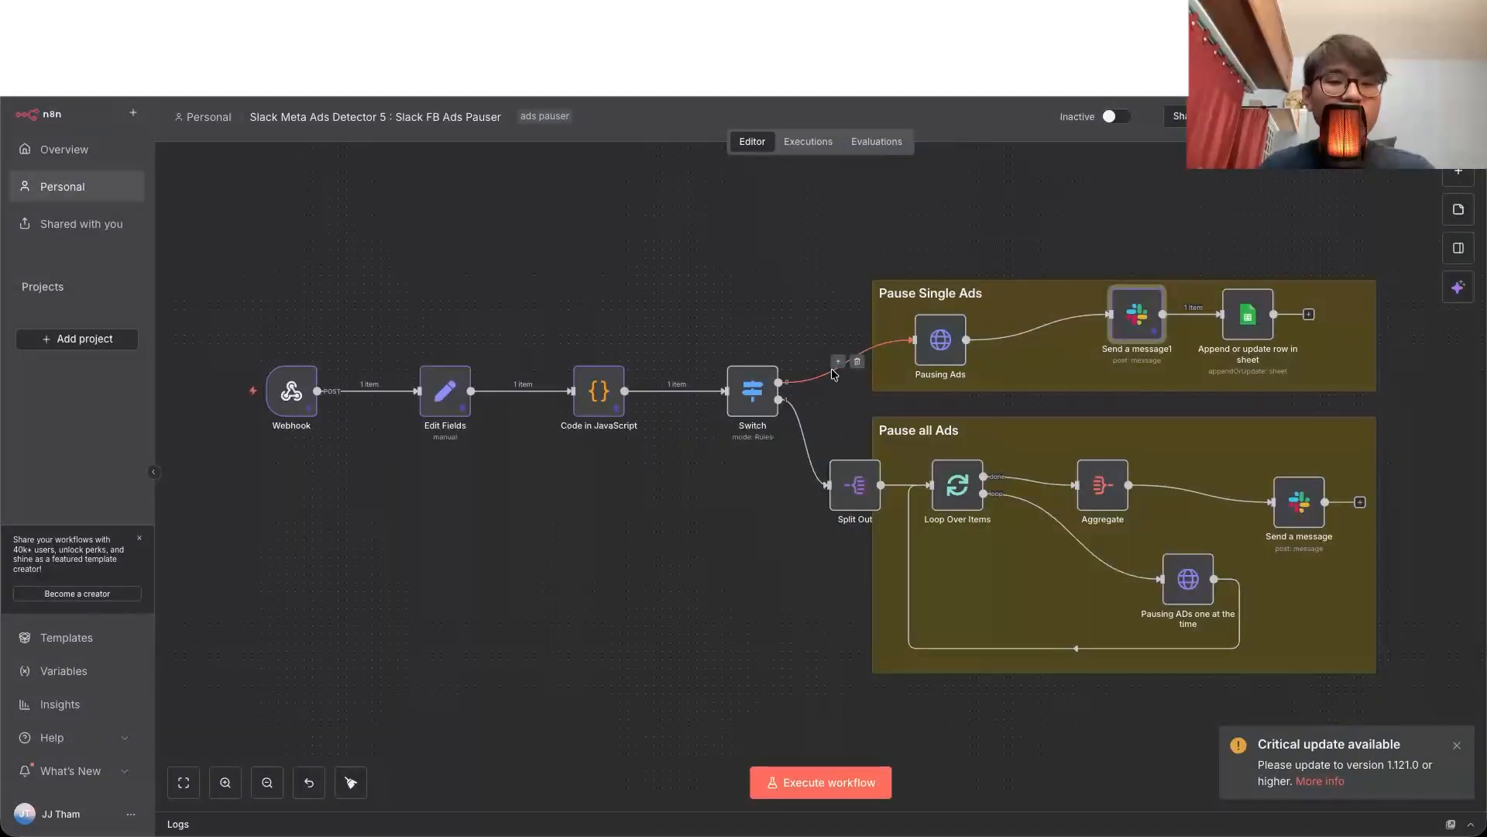
# Step: Switch back to Slack's jj-test channel and look over the bulk pause, scale, brief and dismiss actions above the confirmation message
pyautogui.click(1255, 16)
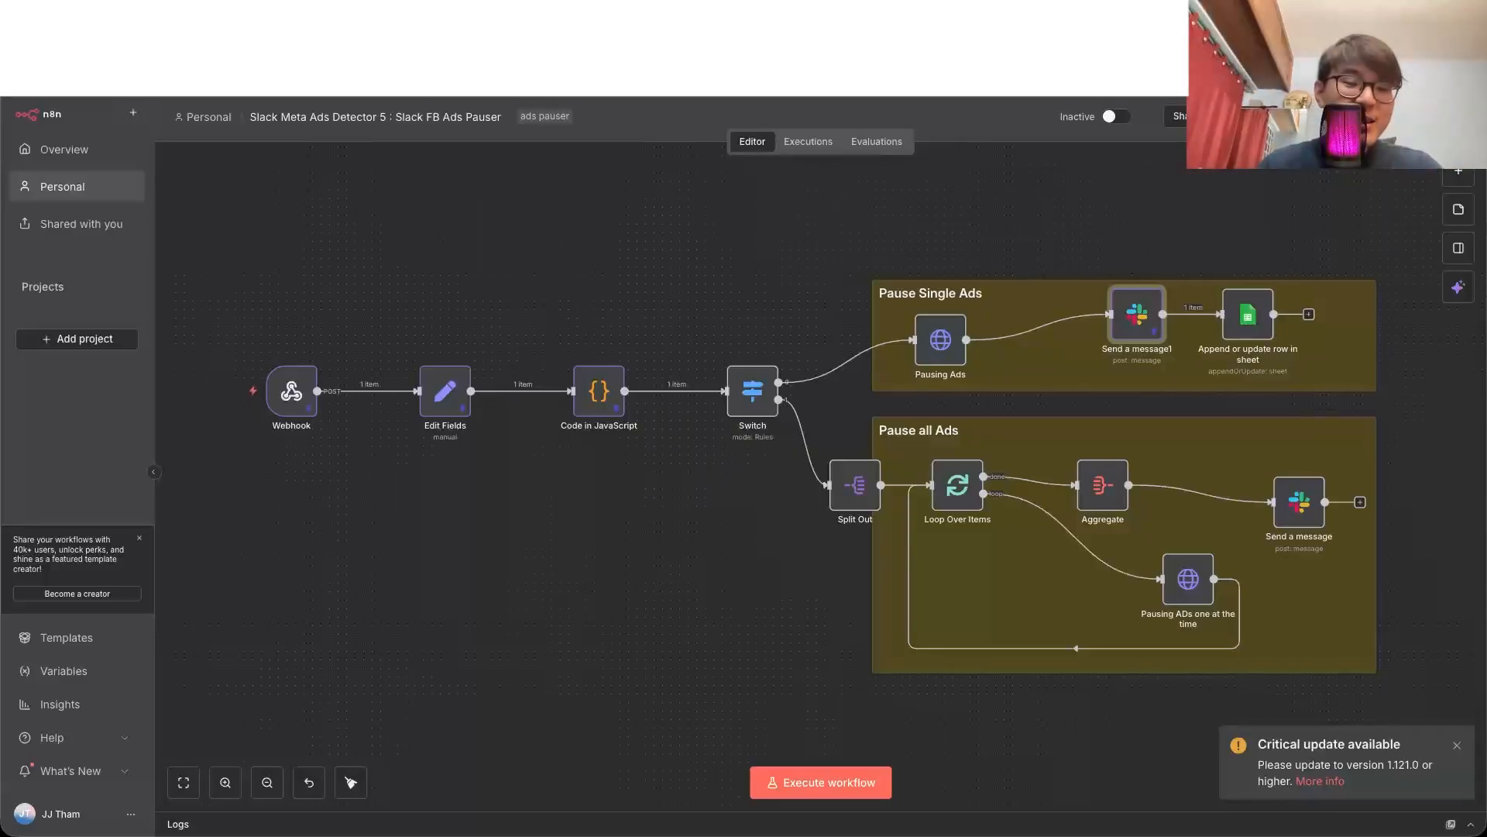
pyautogui.press('super+Tab')
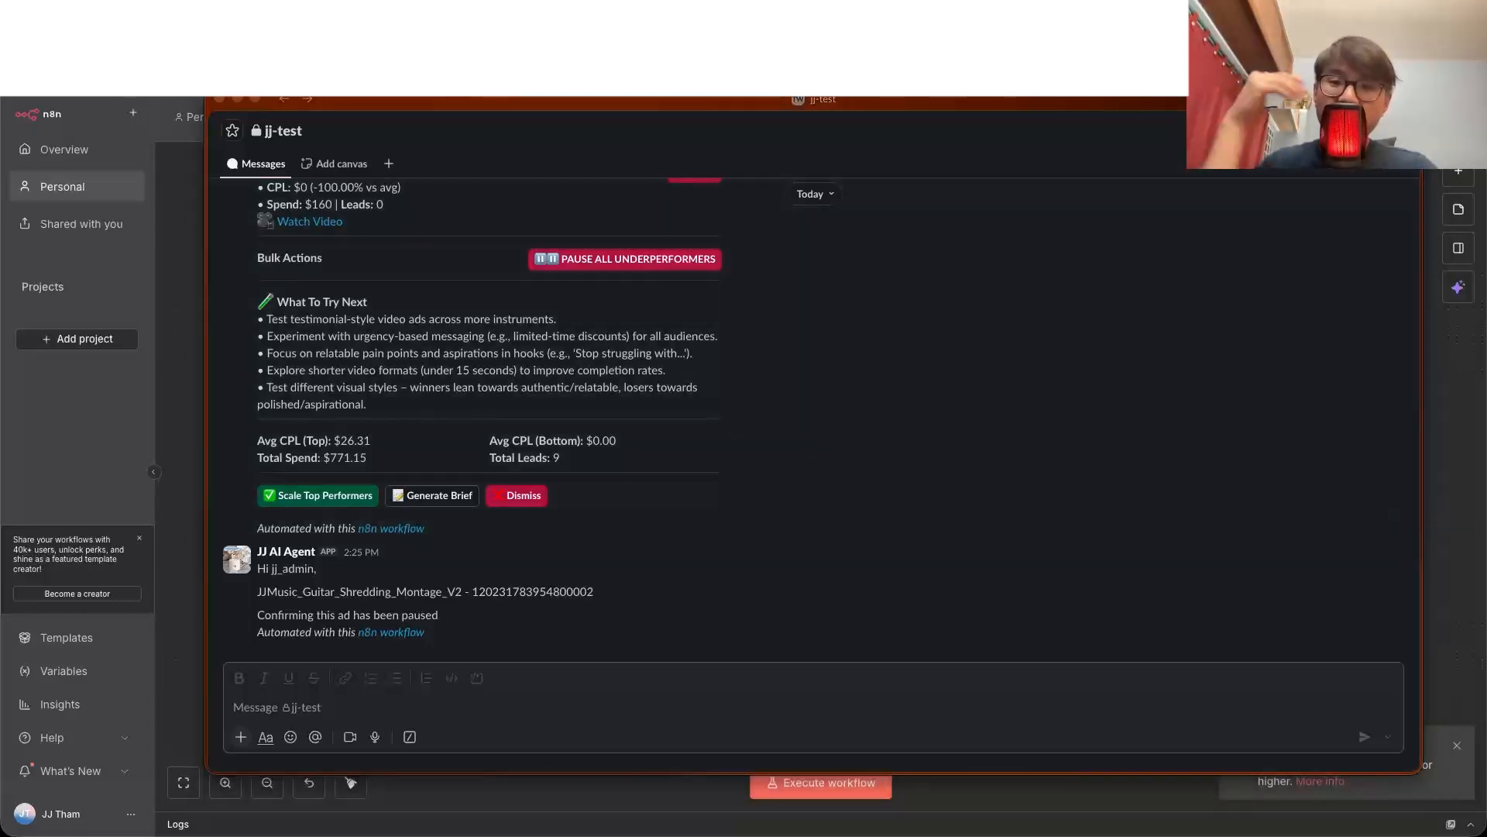
pyautogui.click(415, 457)
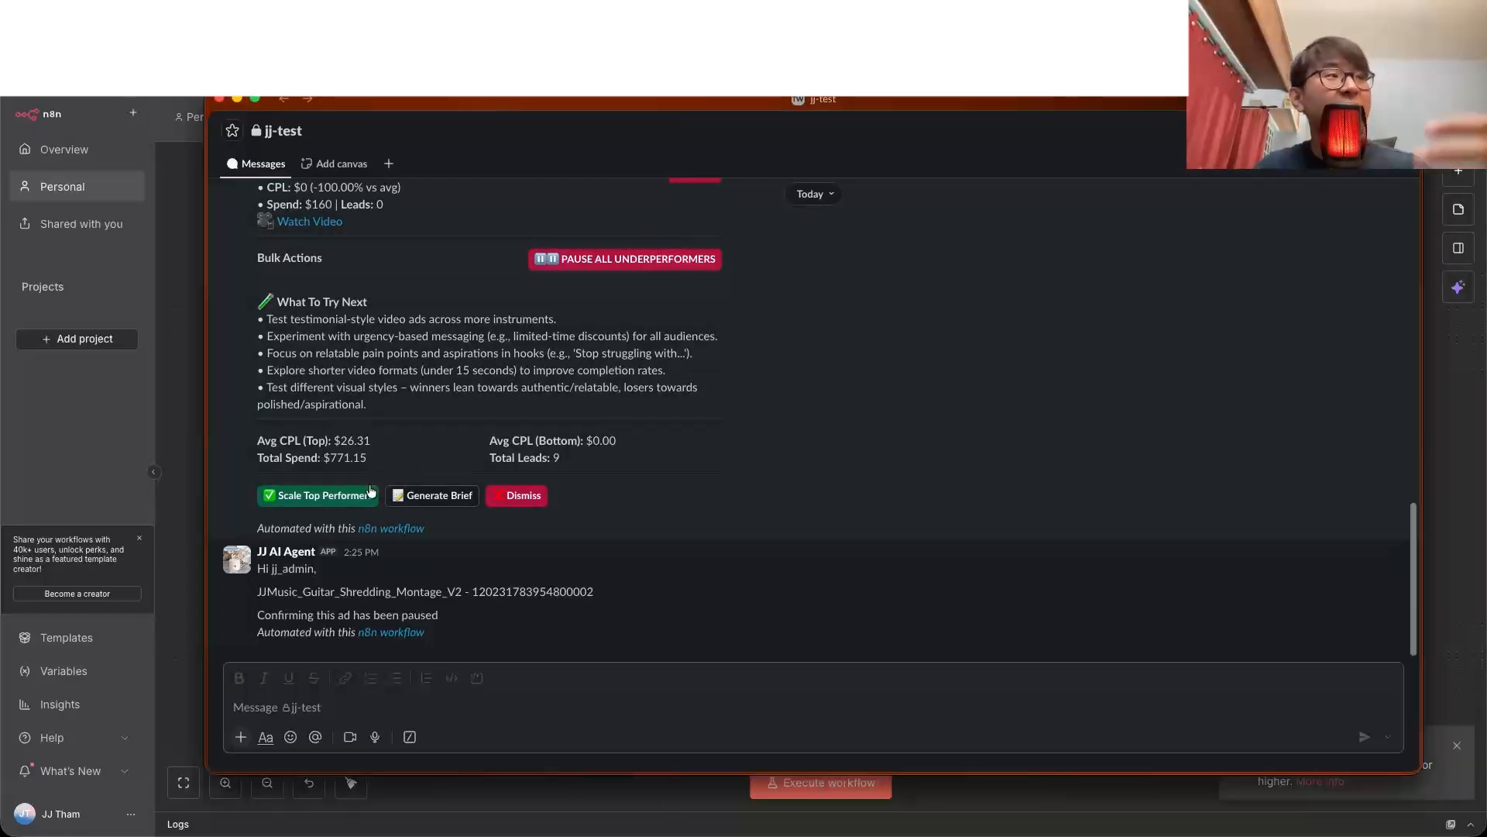
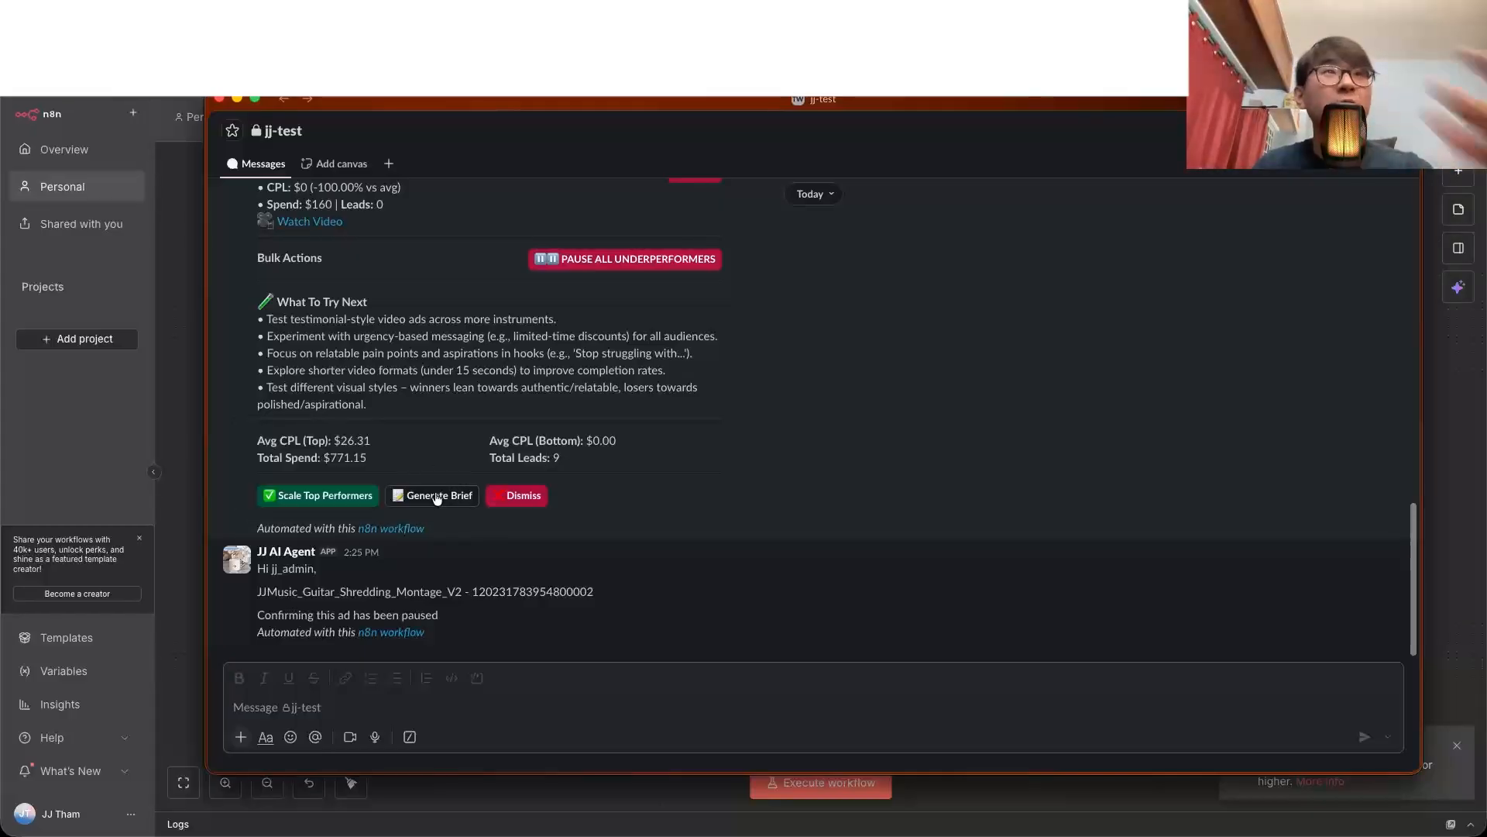
# Step: Switch to YouTube to look at the channel's video list, and return to the ad report in Slack's jj-test channel
pyautogui.click(496, 38)
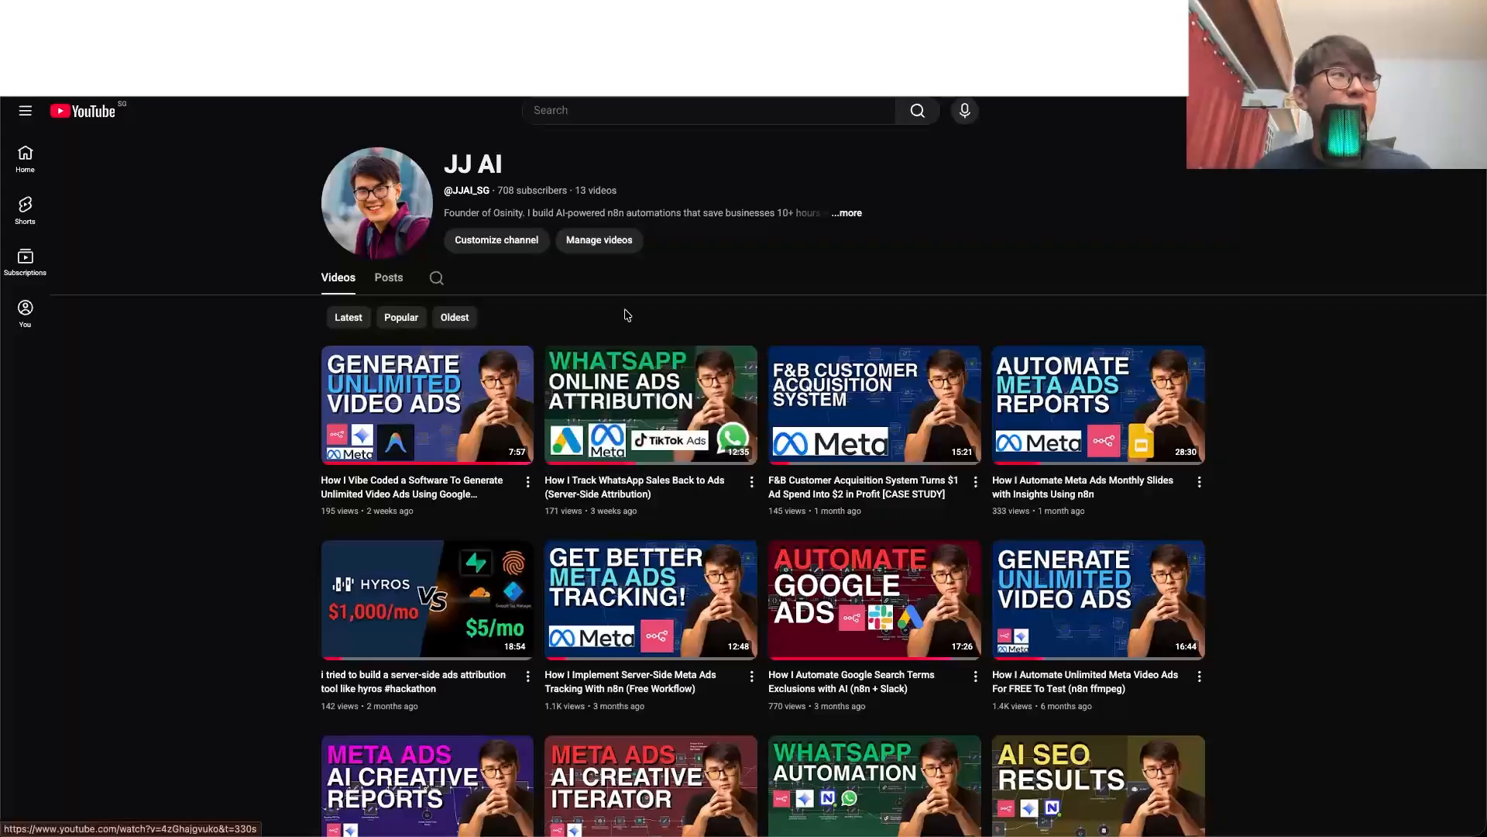
pyautogui.click(905, 834)
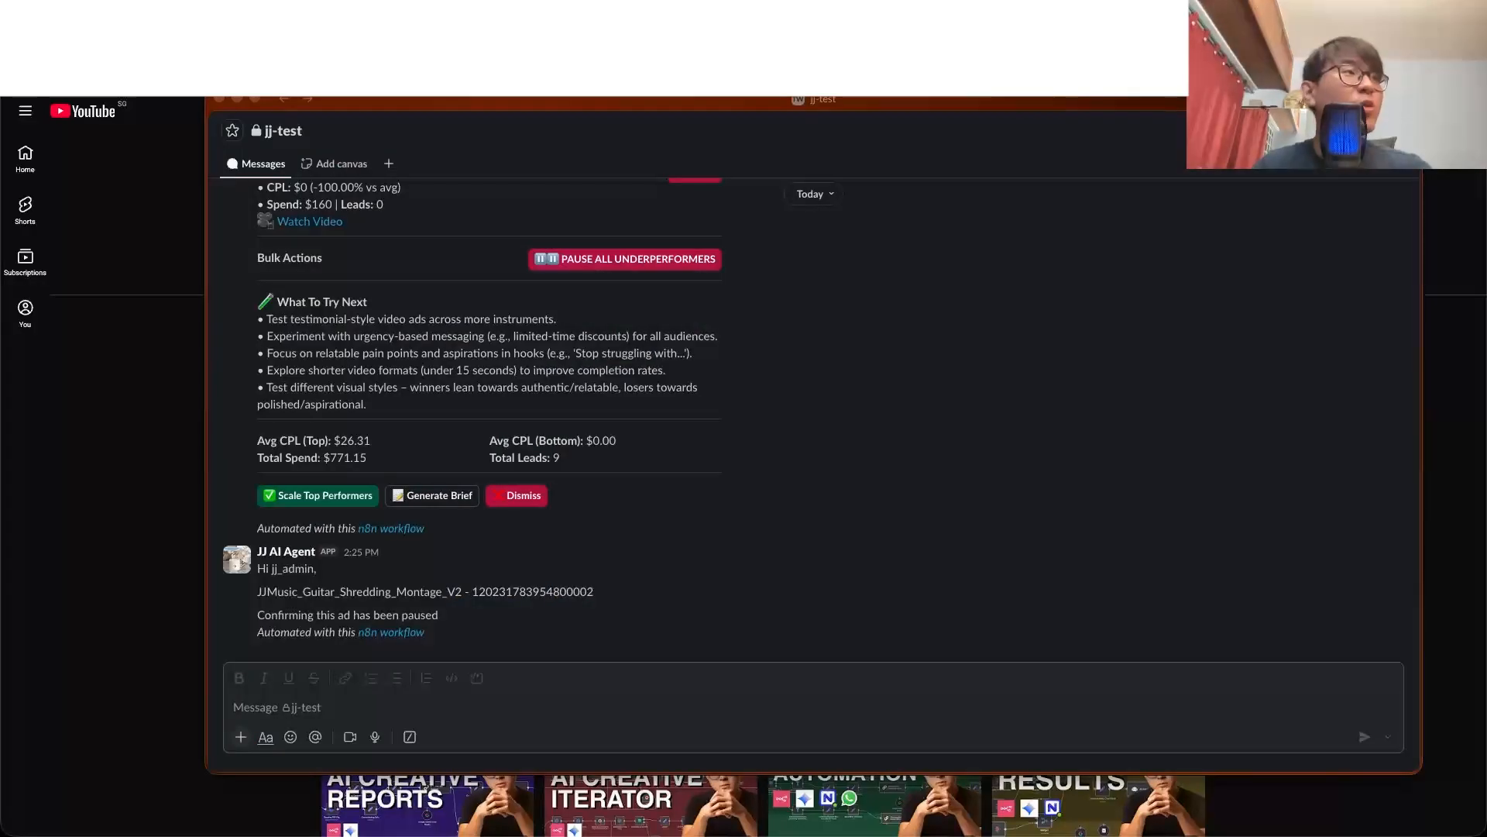
pyautogui.click(445, 504)
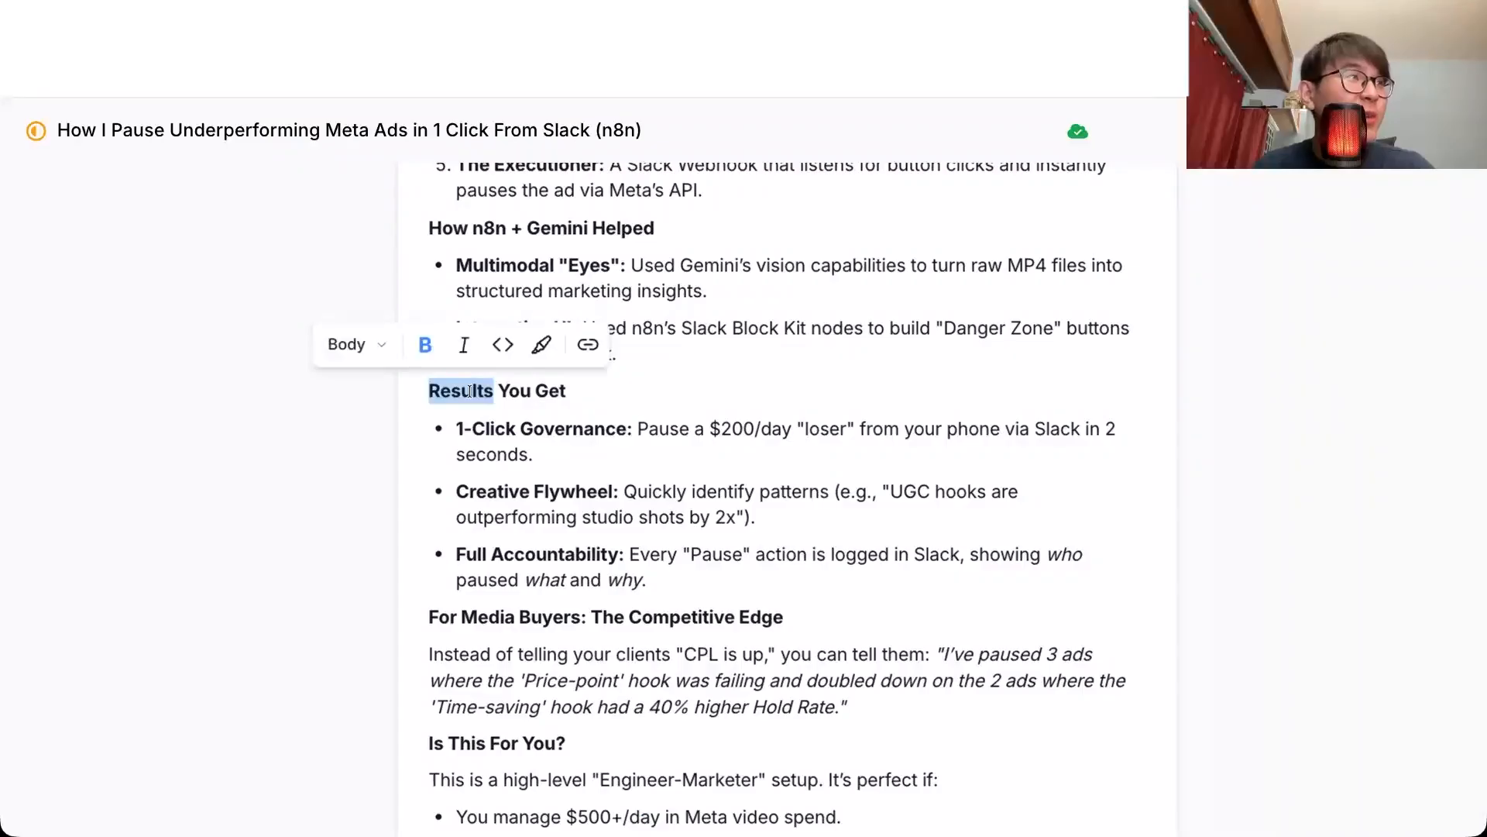
# Step: Switch to the article draft and read the 1-Click Governance and Creative Flywheel points under Results You Get
pyautogui.click(529, 392)
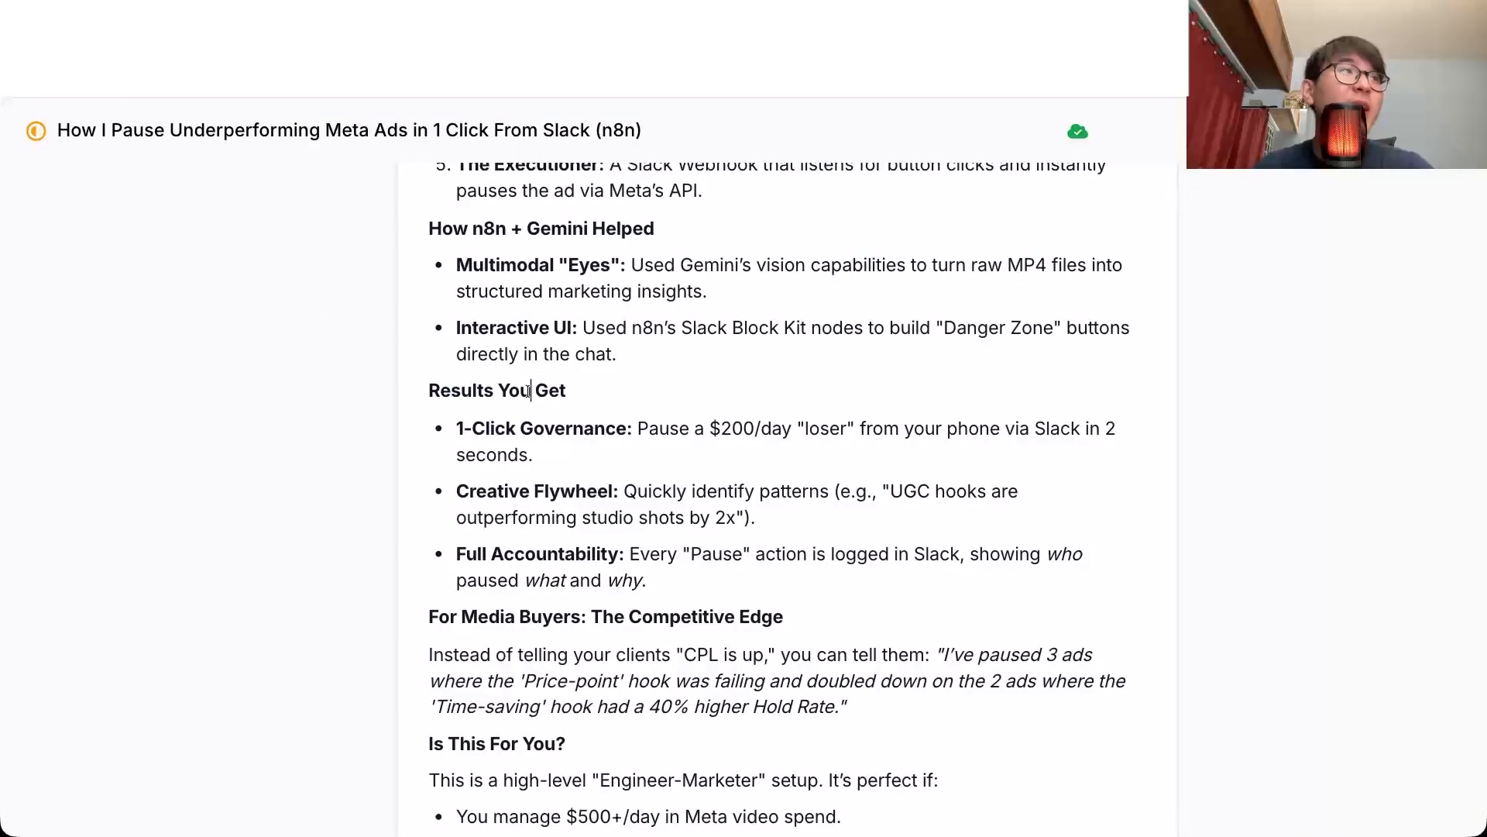
pyautogui.click(591, 442)
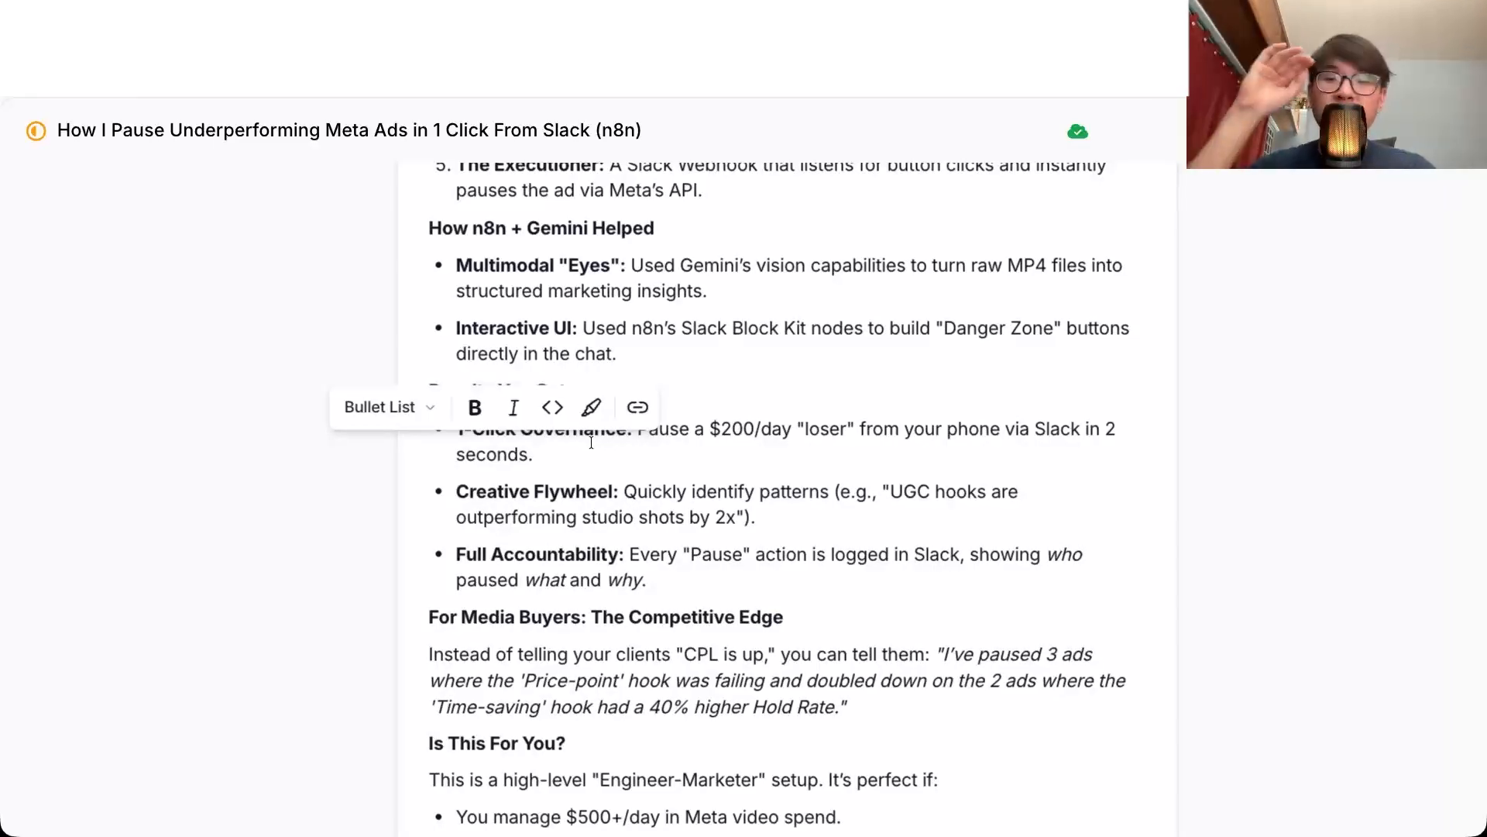
pyautogui.click(767, 475)
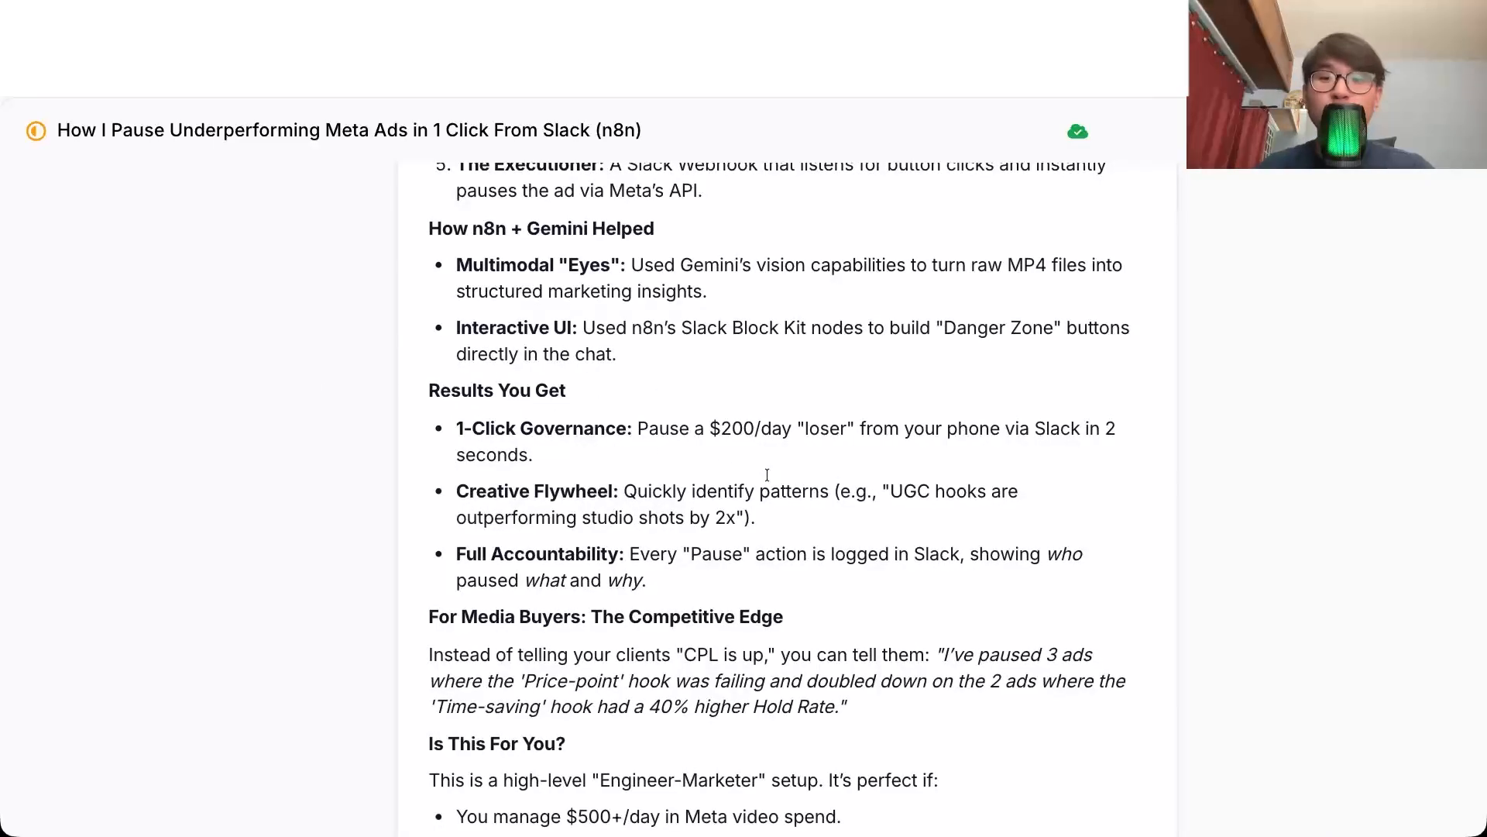
pyautogui.click(759, 517)
pyautogui.tripleClick(496, 492)
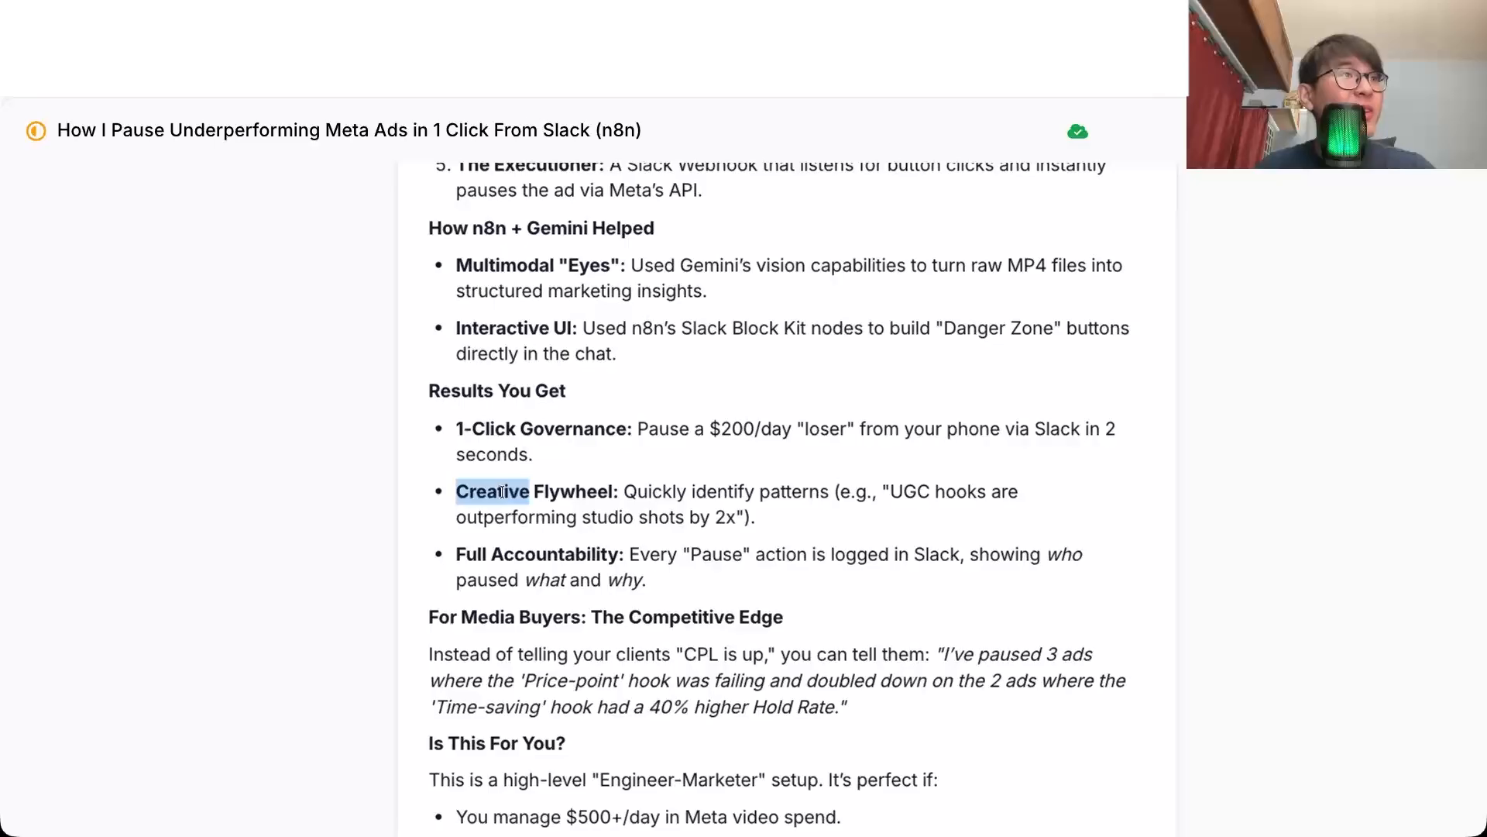
pyautogui.click(612, 491)
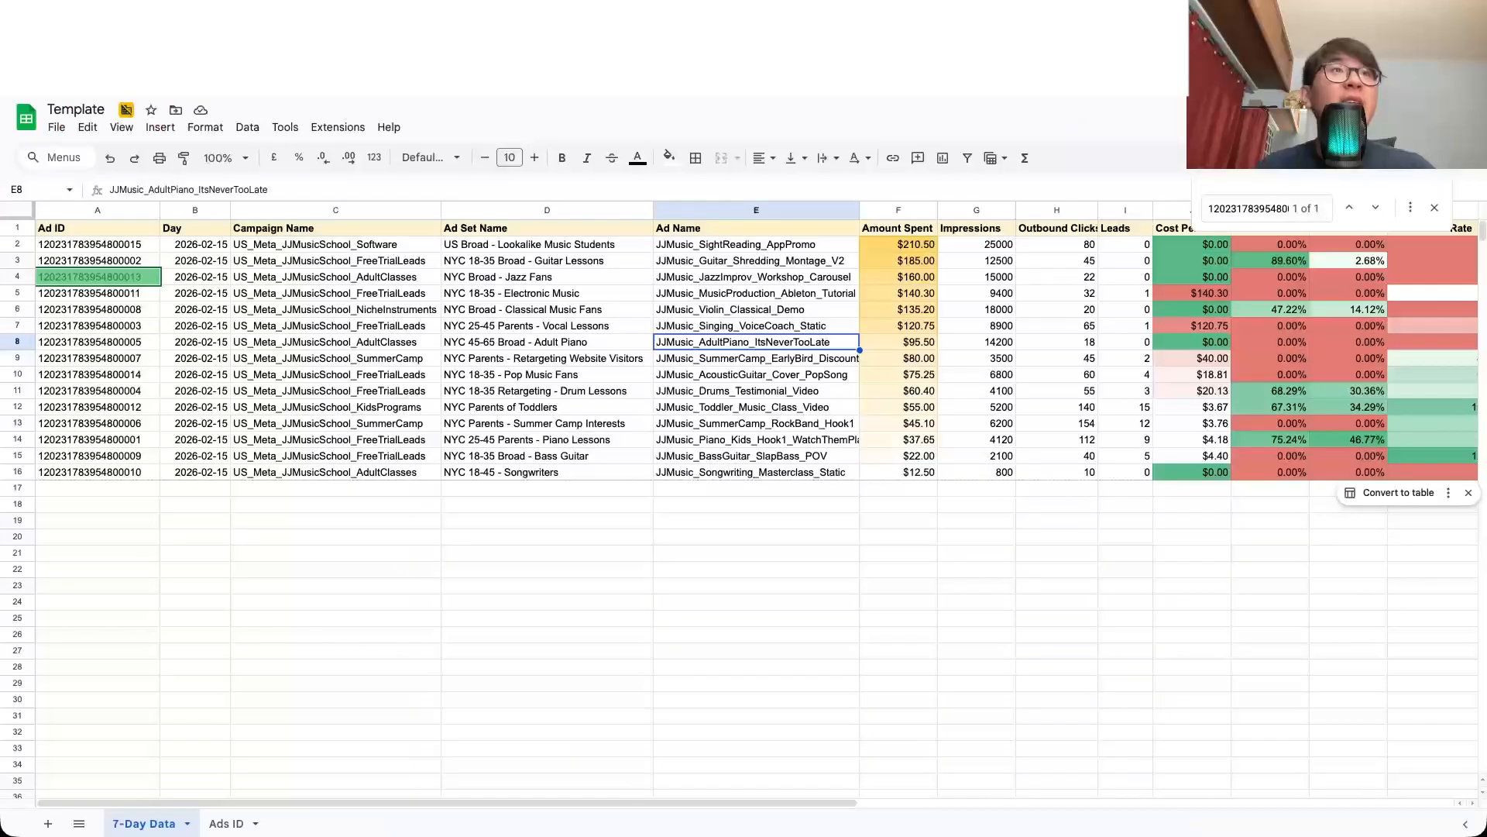
# Step: Switch to the Template spreadsheet in Google Sheets and examine the Non-Performing Ad and Performing Ads columns of the Ads ID sheet
pyautogui.hscroll(10, 299, 717)
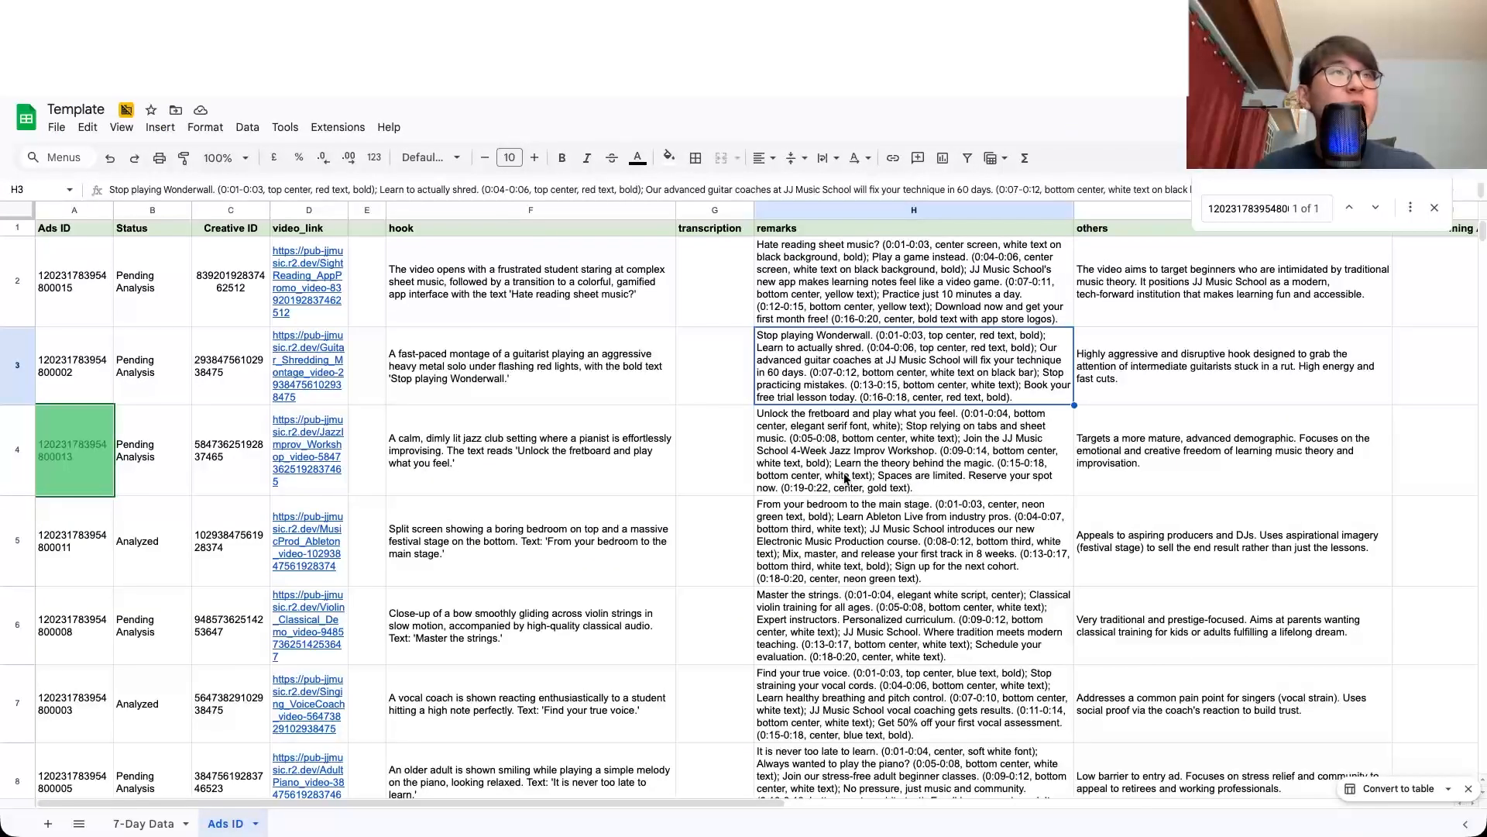
pyautogui.hscroll(10, 846, 478)
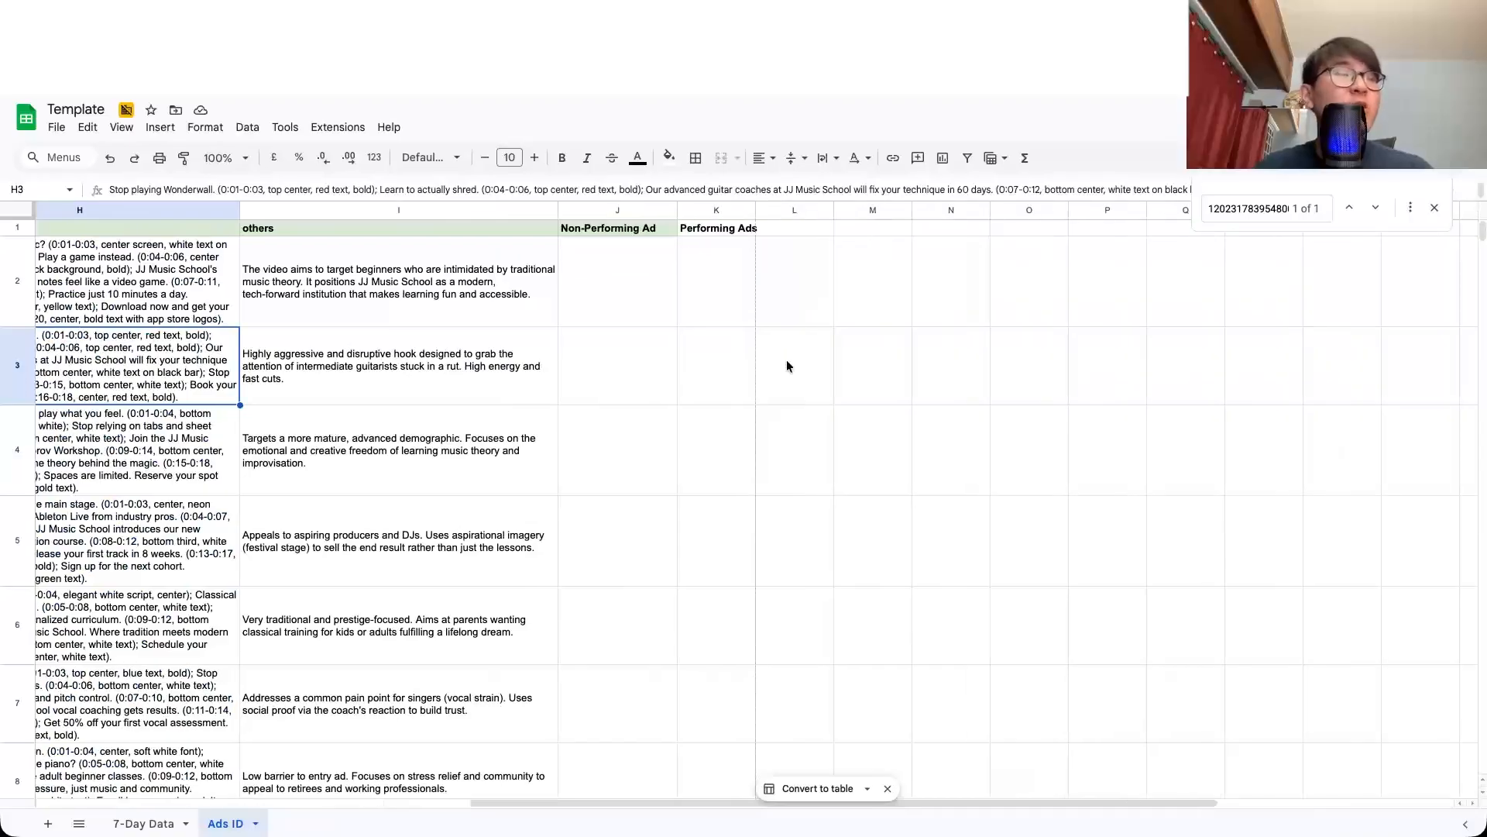
pyautogui.click(631, 229)
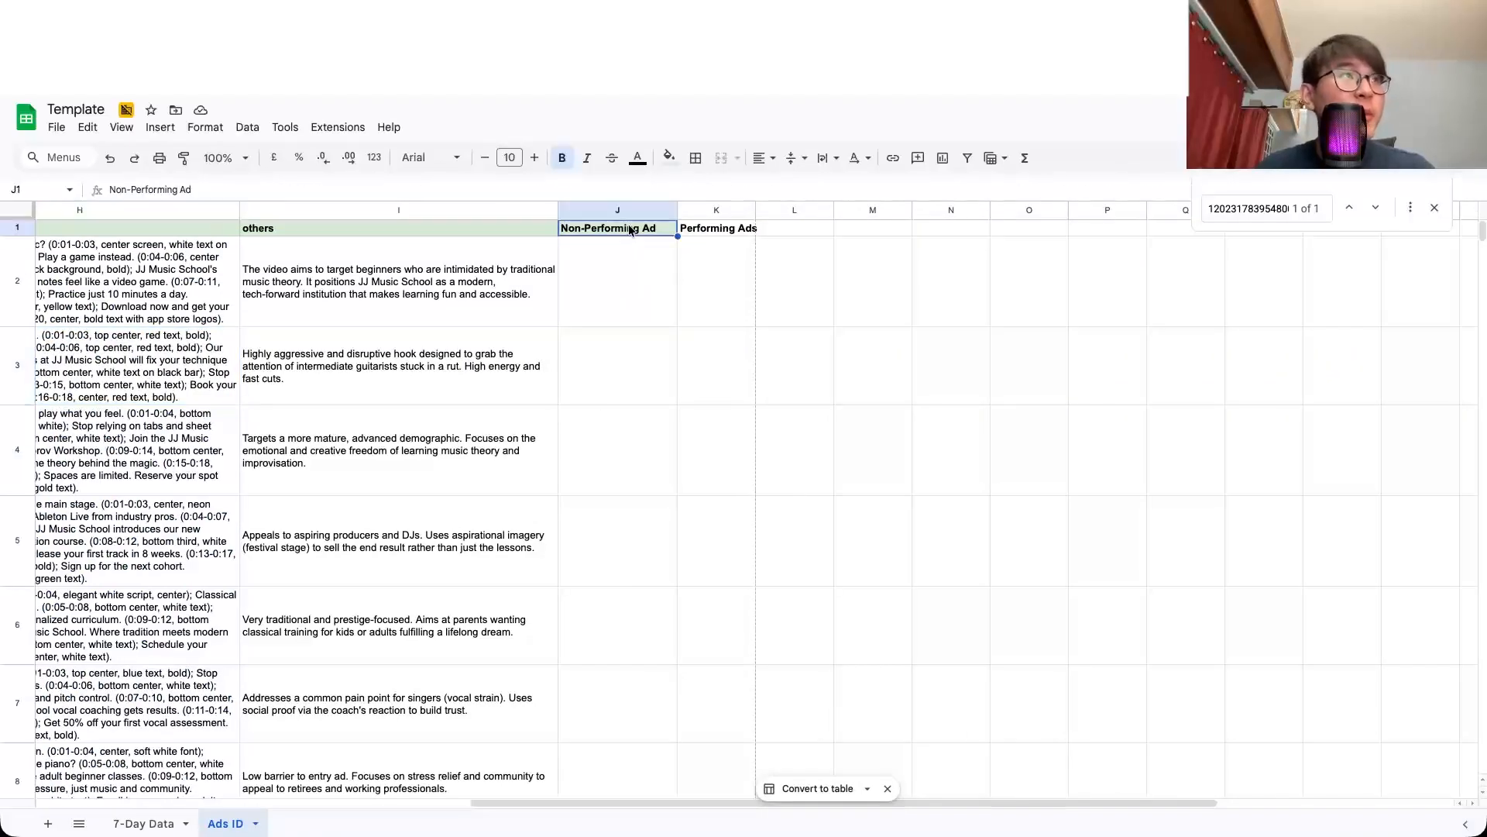
pyautogui.click(717, 228)
pyautogui.click(719, 209)
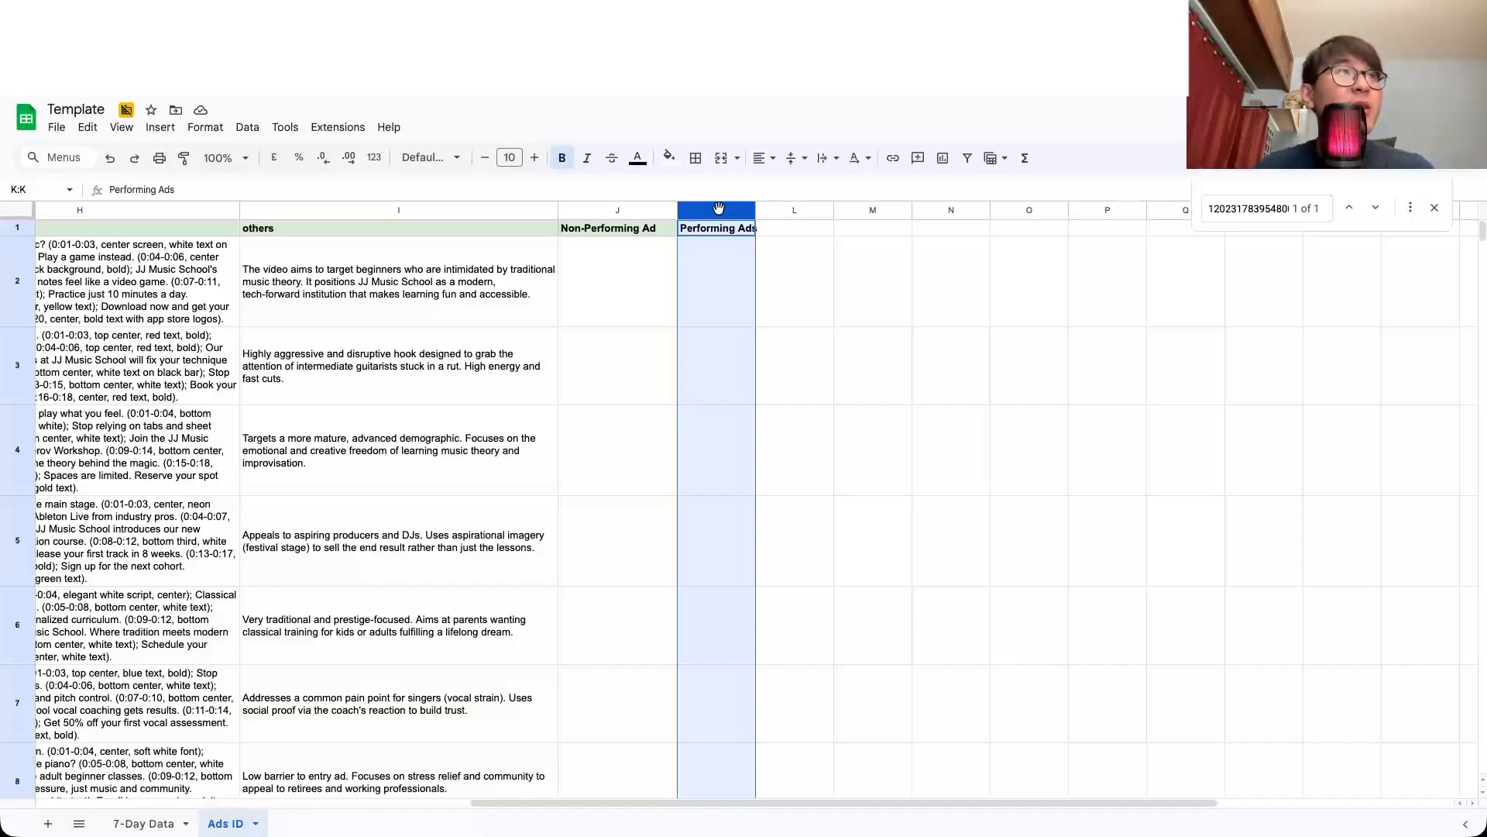
pyautogui.click(627, 210)
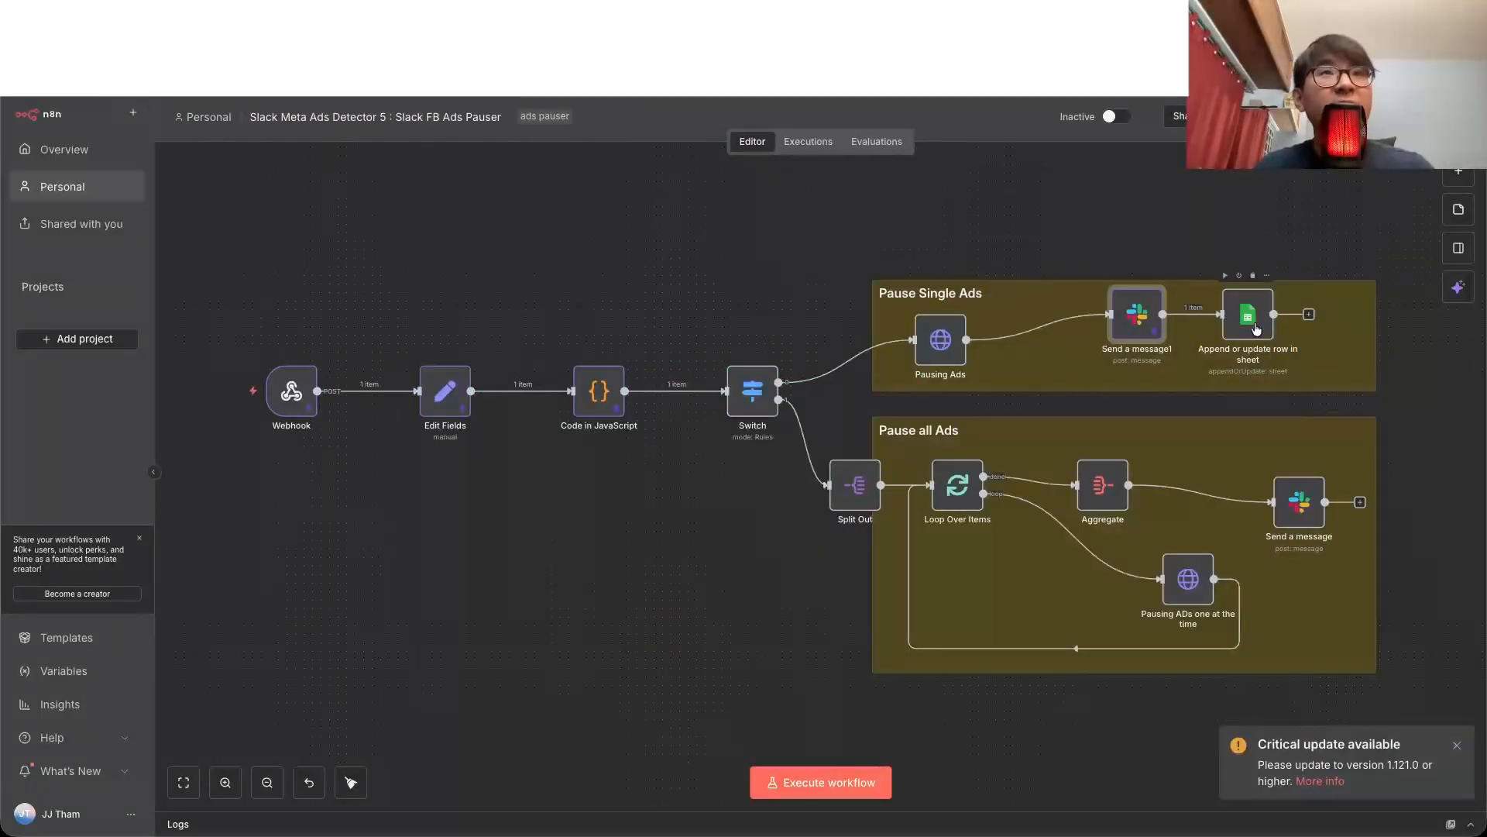
# Step: Switch to n8n and check the Non-Performing Ad value in the Append or update row in sheet node
pyautogui.doubleClick(1245, 314)
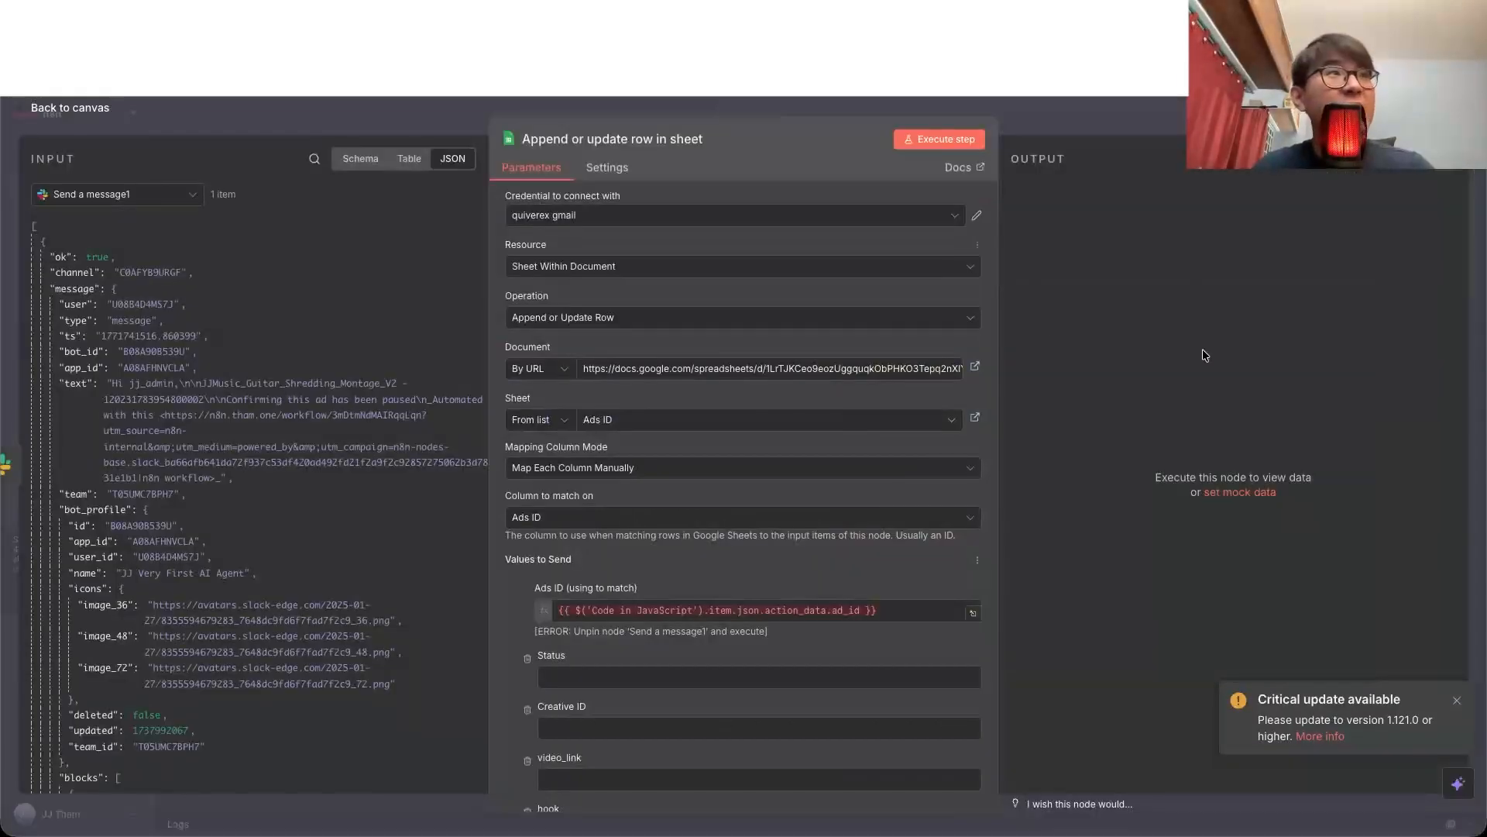
pyautogui.scroll(-5, 701, 608)
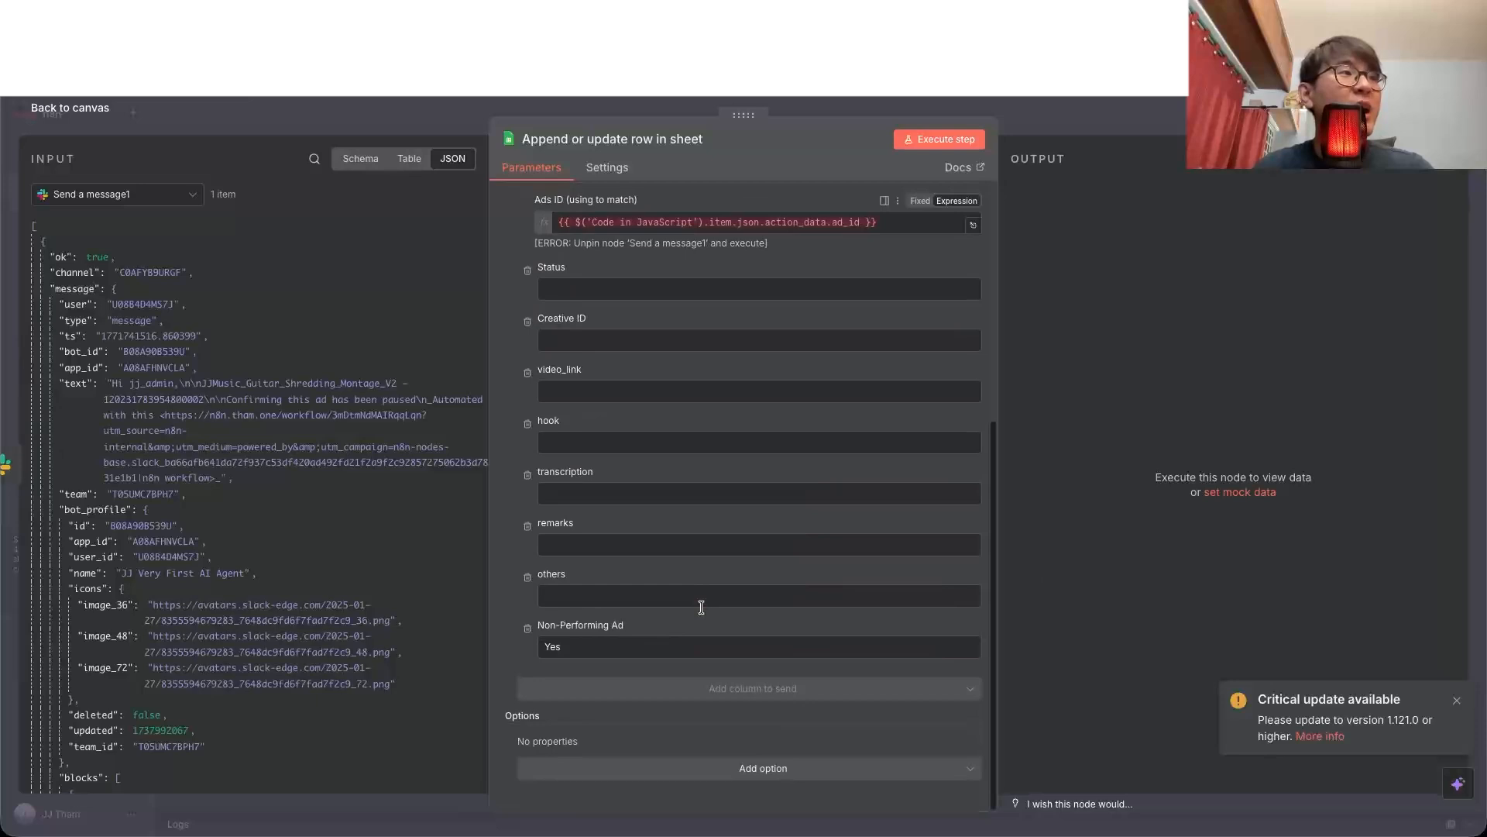
pyautogui.tripleClick(568, 634)
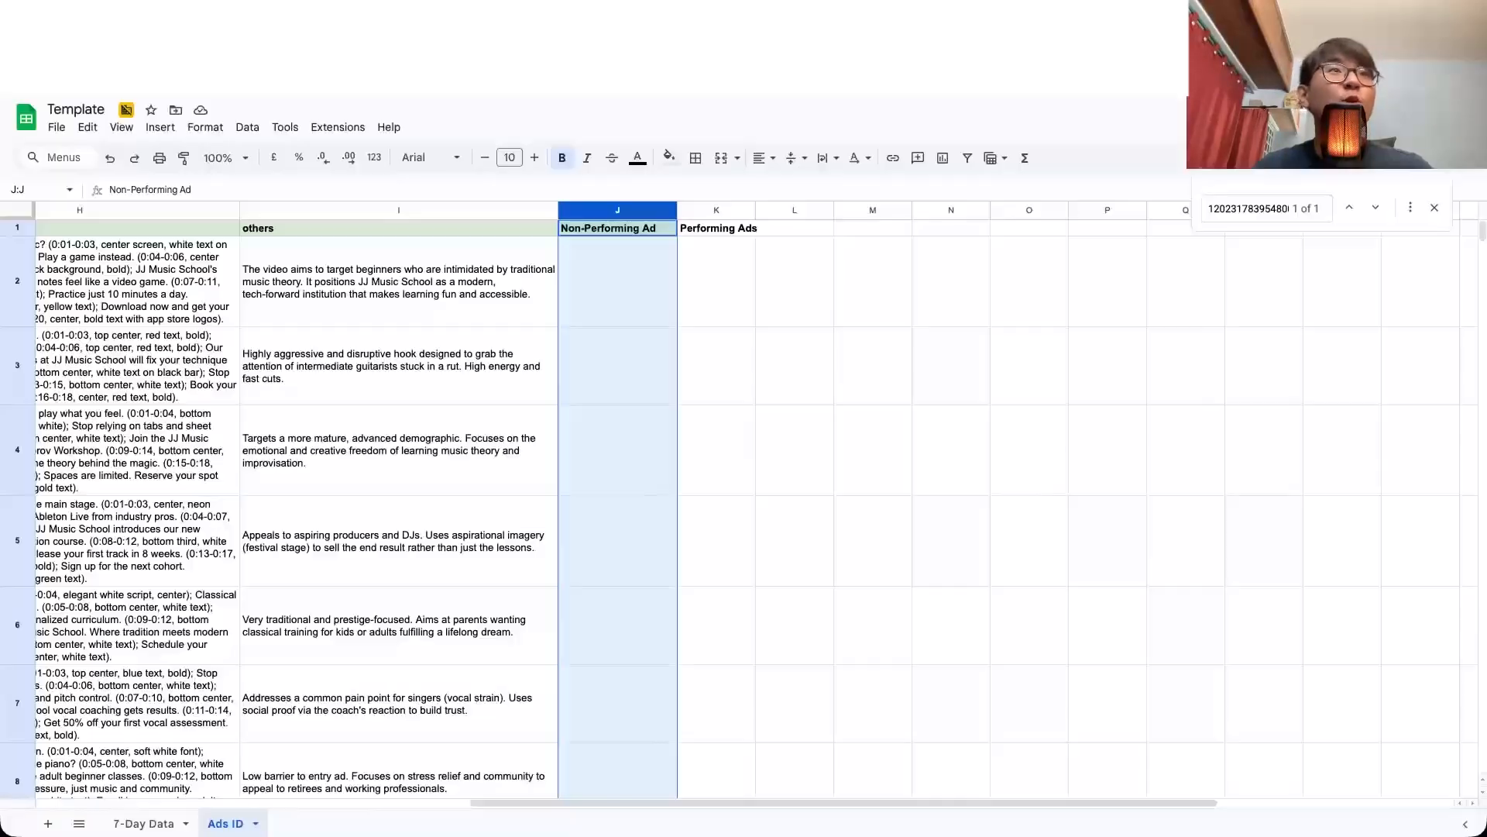
# Step: Return to the Ads ID sheet in Google Sheets and widen the Performing Ads column slightly to fit its header
pyautogui.click(1033, 313)
pyautogui.hscroll(-3, 1034, 313)
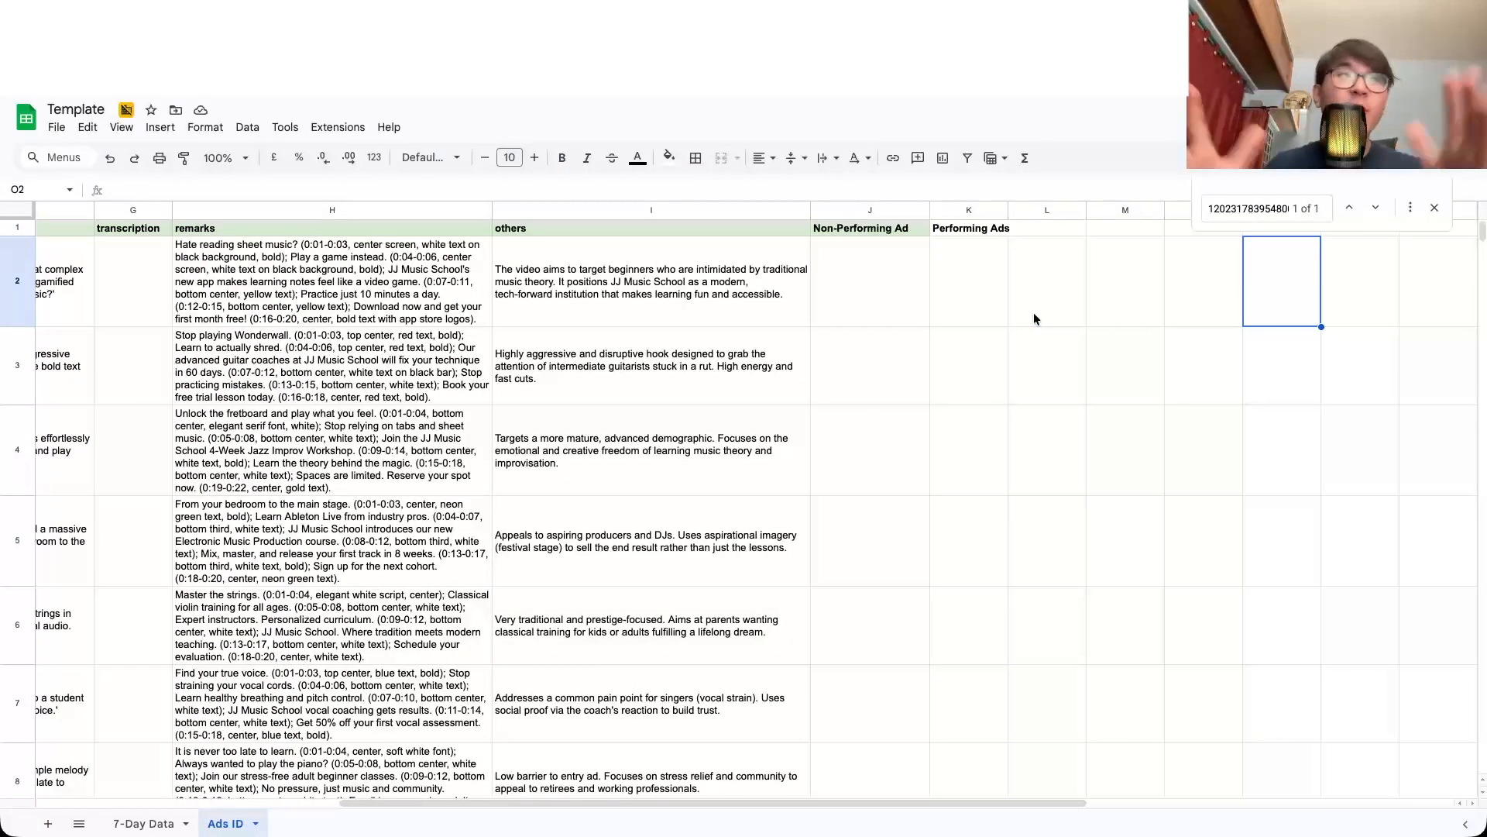
pyautogui.moveTo(1008, 210); pyautogui.dragTo(1033, 210)
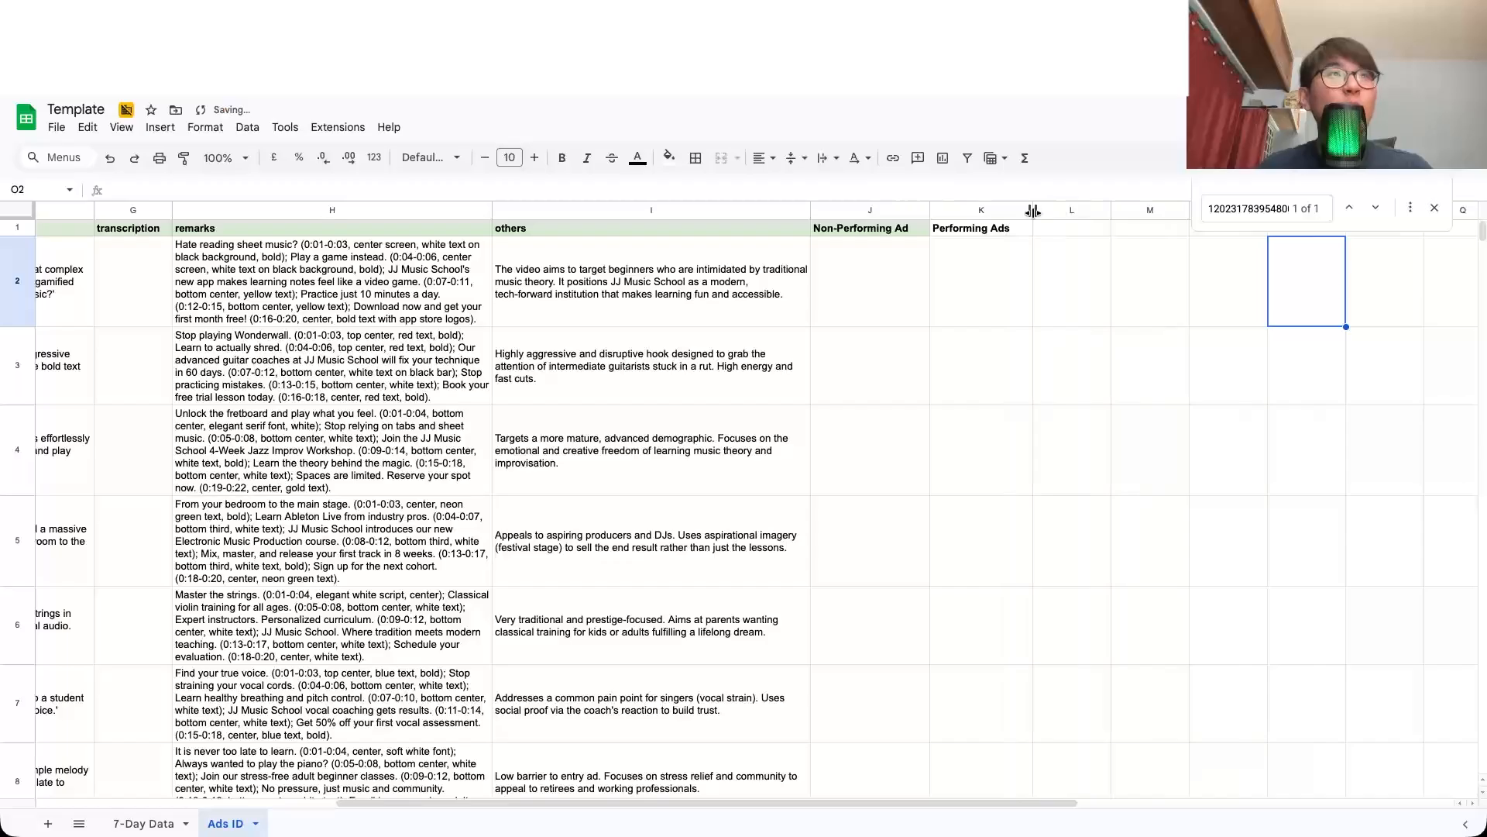
# Step: Mark the ads in rows 2, 4 and 6 as Yes in the Performing Ads column
pyautogui.click(1027, 270)
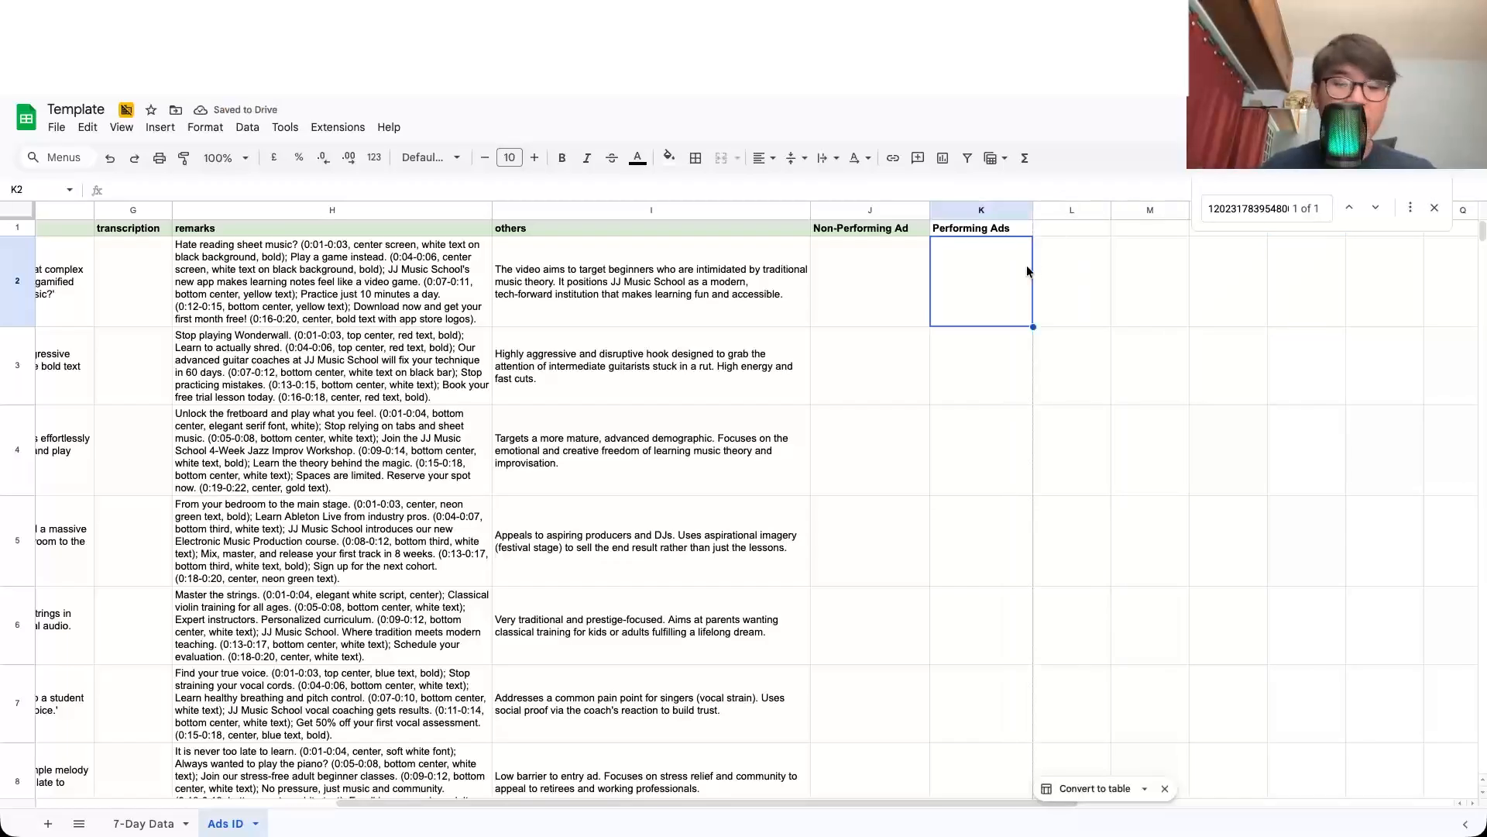
pyautogui.write('Yes')
pyautogui.press('Return')
pyautogui.press('Down')
pyautogui.write('Yes')
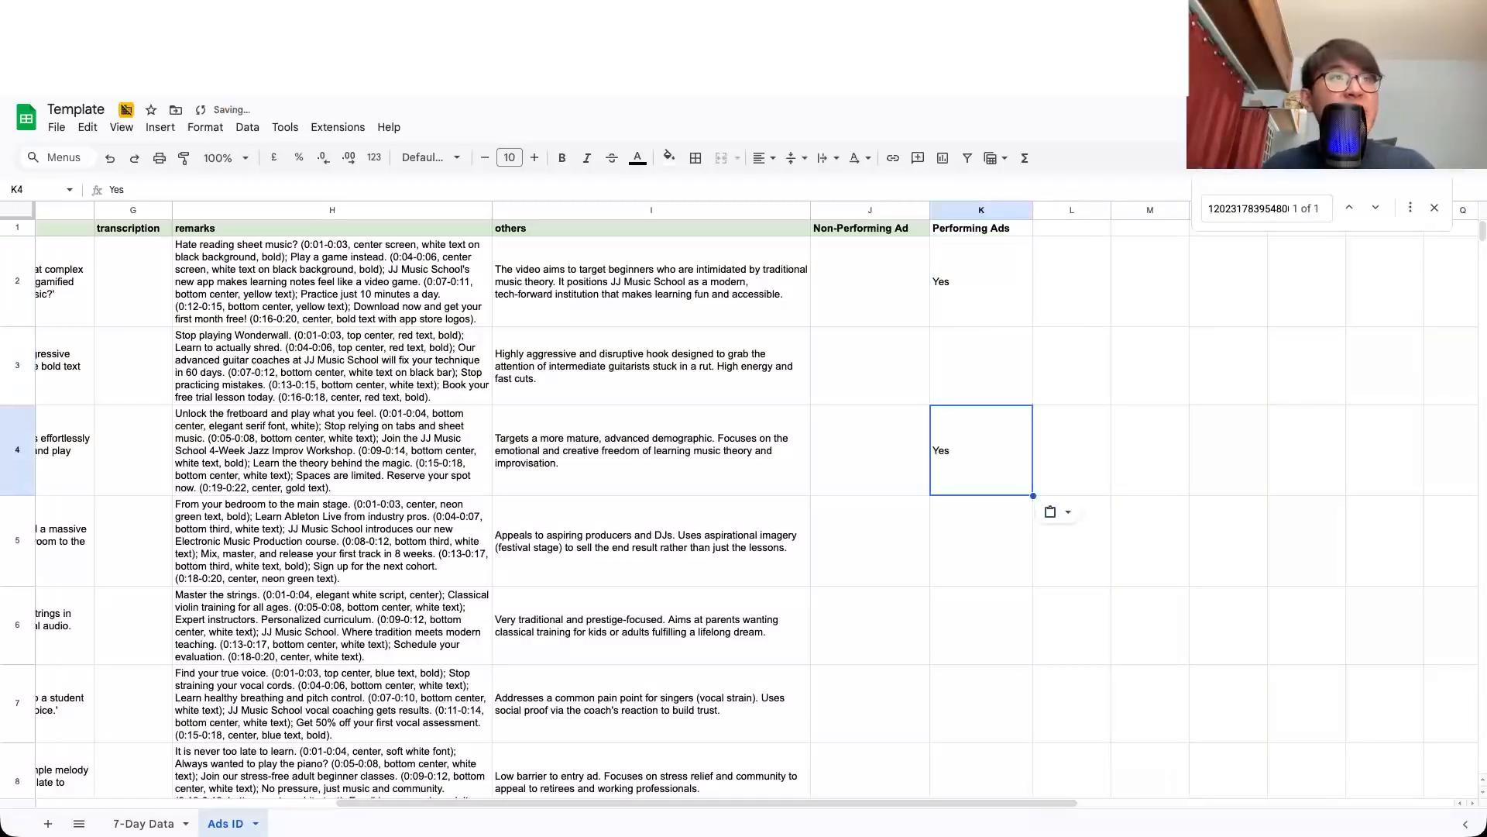
pyautogui.press('Down')
pyautogui.press('Down')
pyautogui.write('Yes')
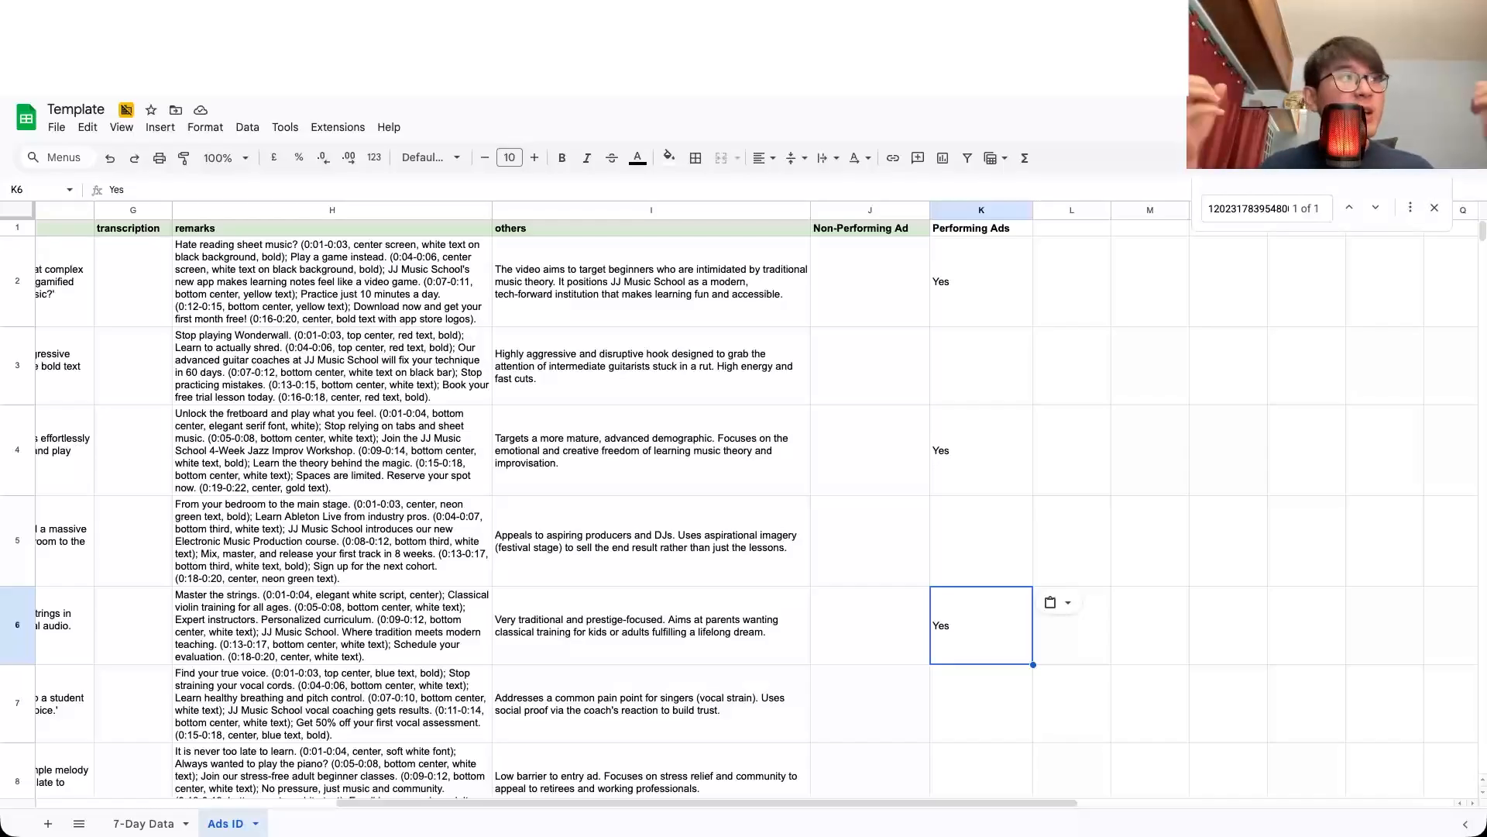
# Step: Enter UGC in cells L6 and M6 beside the Performing Ads mark in row 6
pyautogui.click(1094, 633)
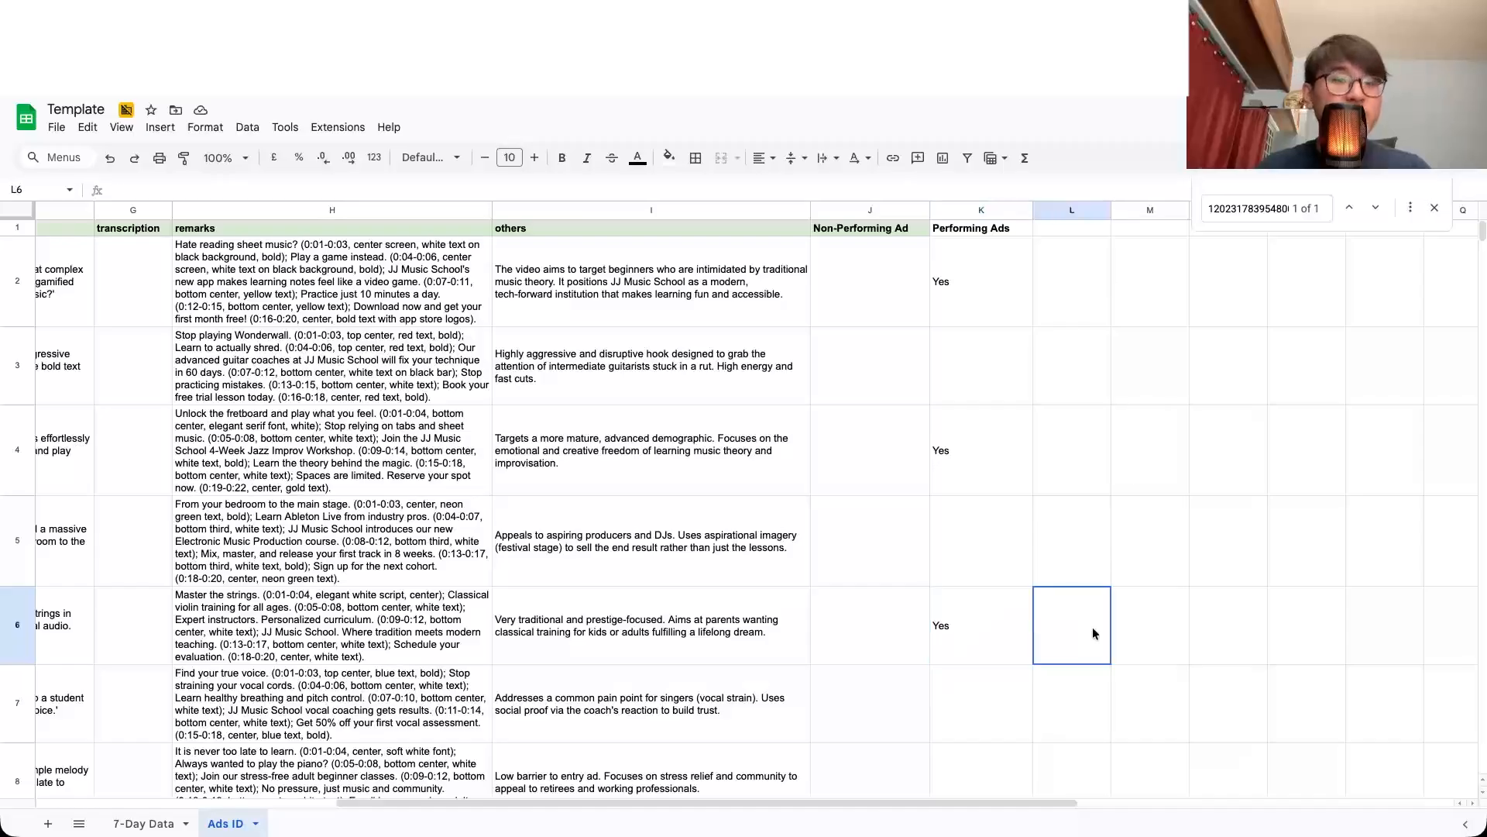
pyautogui.write('UGC')
pyautogui.press('Right')
pyautogui.write('UGC')
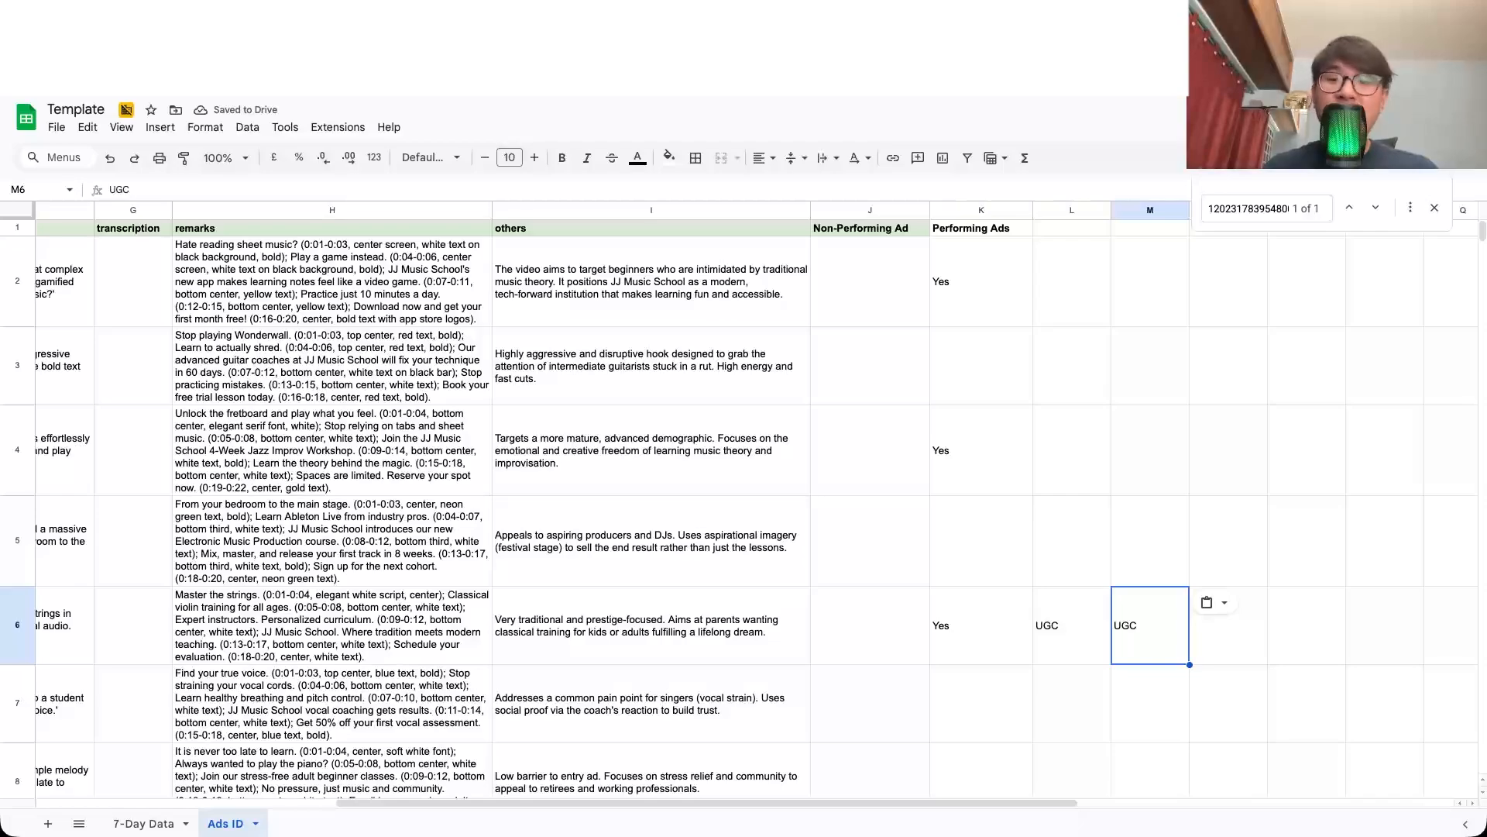
# Step: Read the Full Accountability point in the article draft, and check the addressed username in Slack's pause confirmation
pyautogui.click(560, 555)
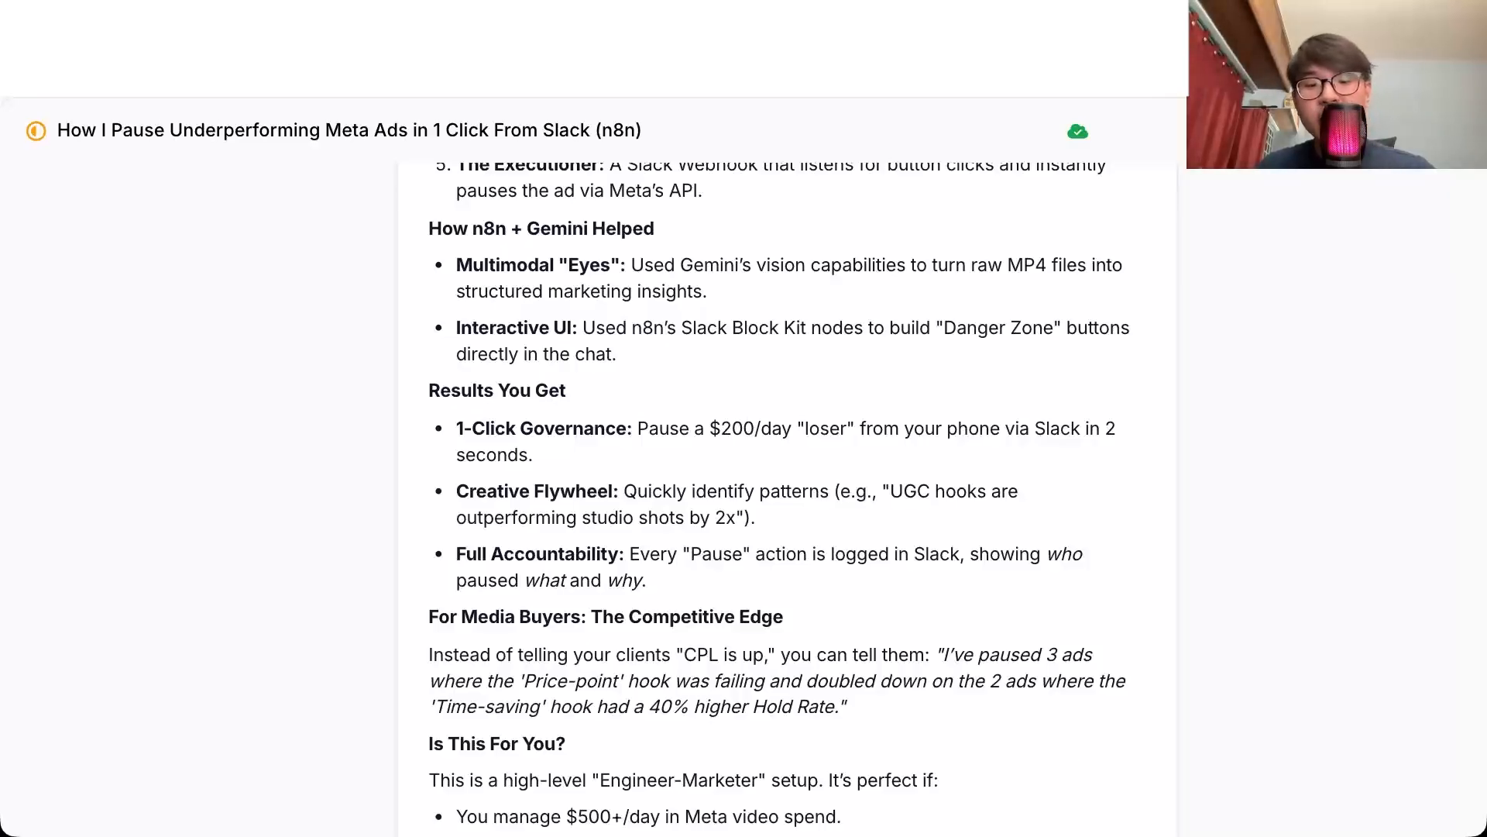
pyautogui.press('super+Tab')
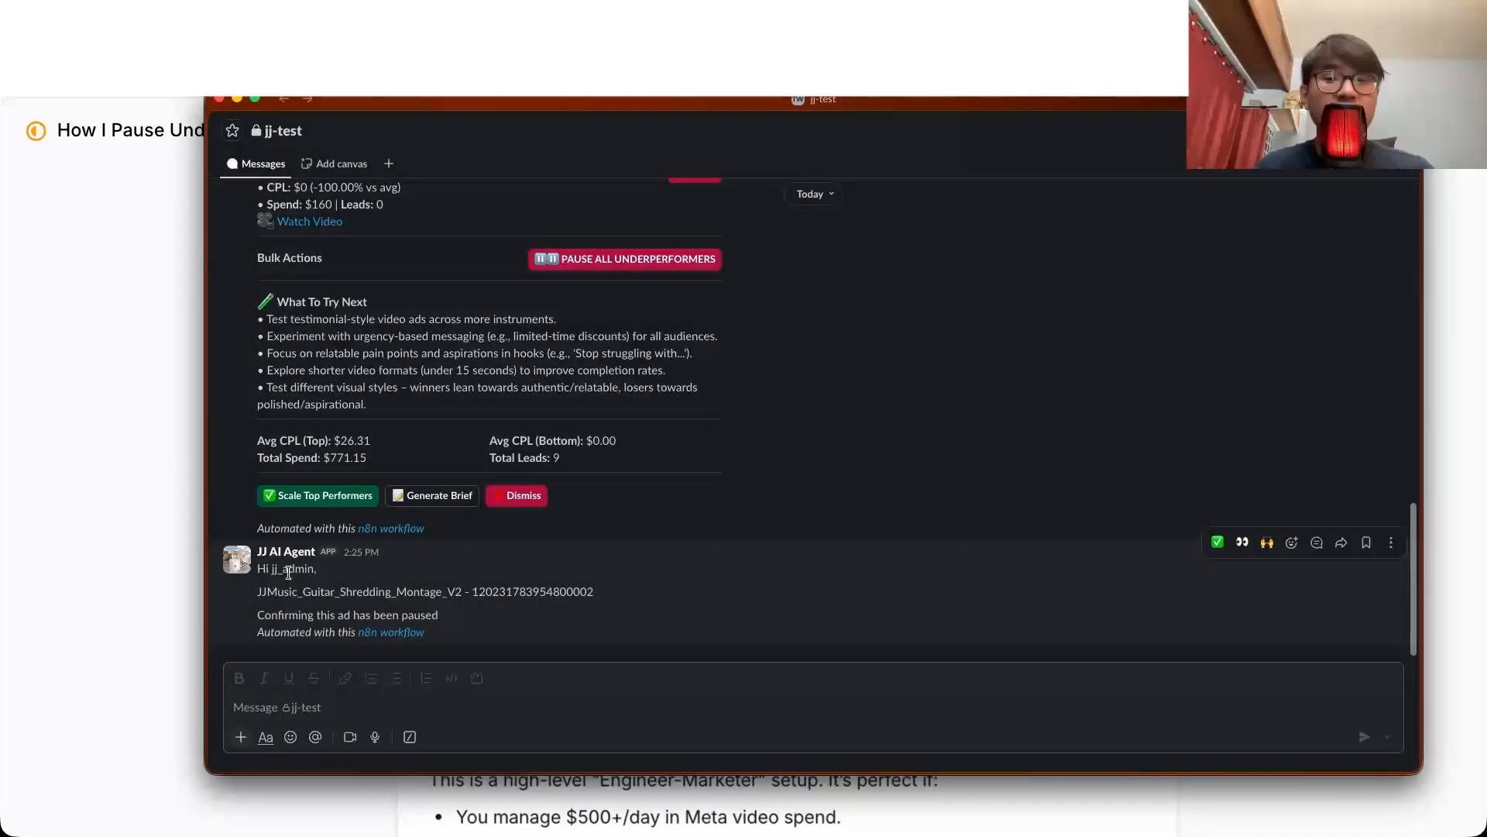
pyautogui.doubleClick(288, 569)
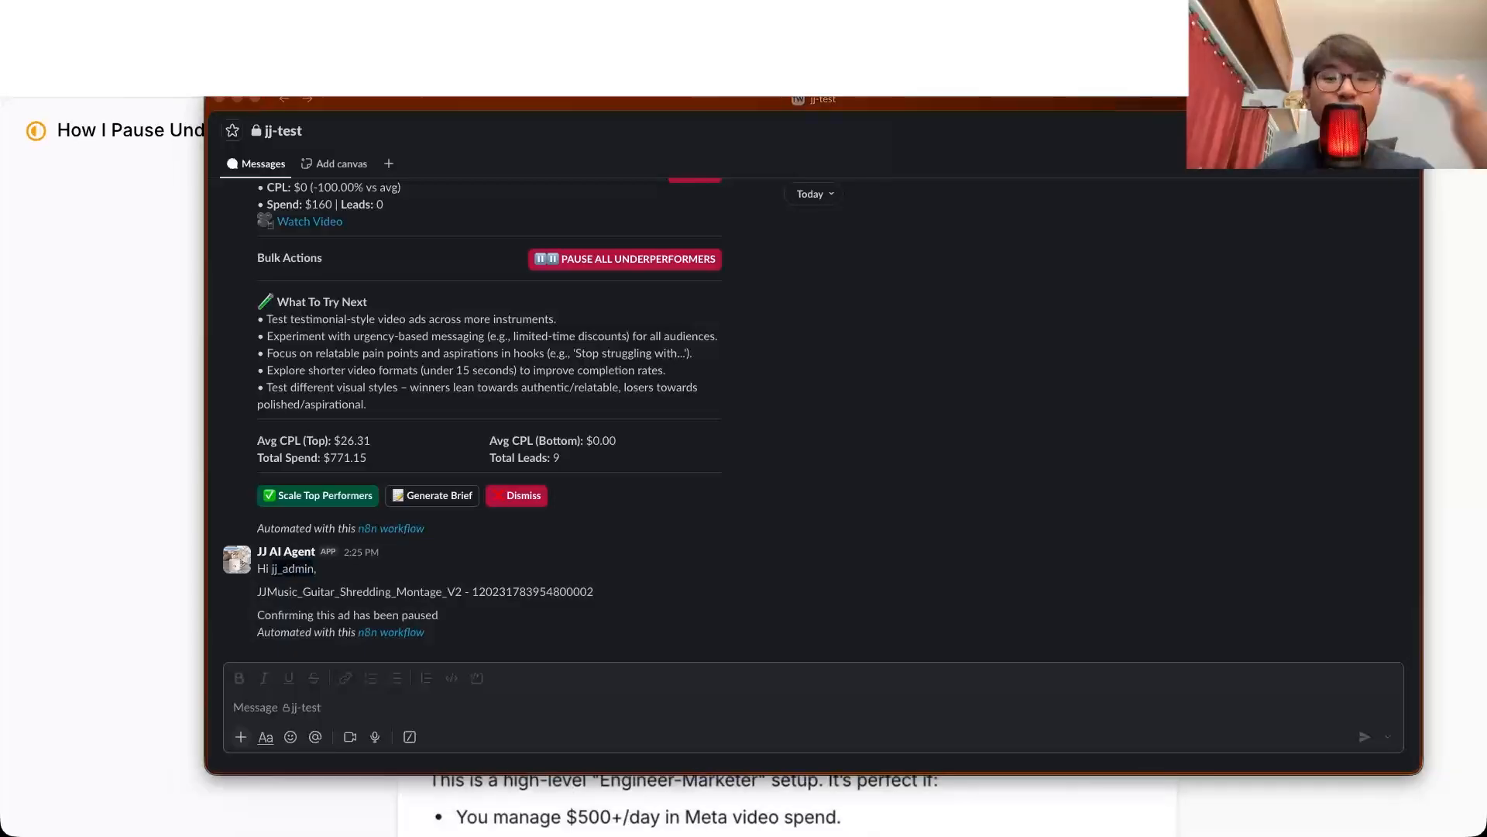
pyautogui.click(605, 639)
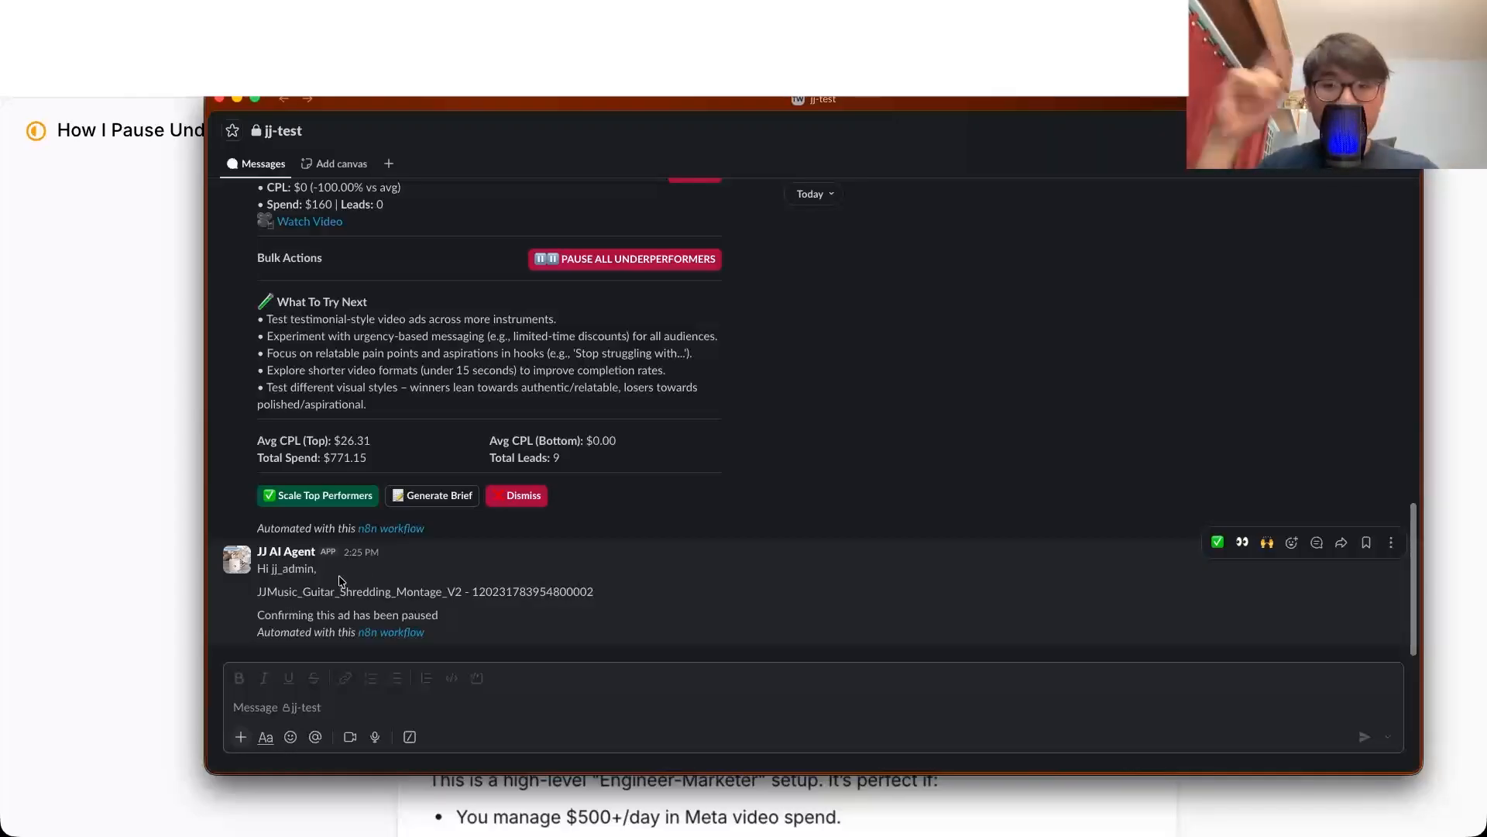
# Step: Return to the article draft and read the For Media Buyers and Is This For You? sections down to Weaknesses & Considerations
pyautogui.click(818, 55)
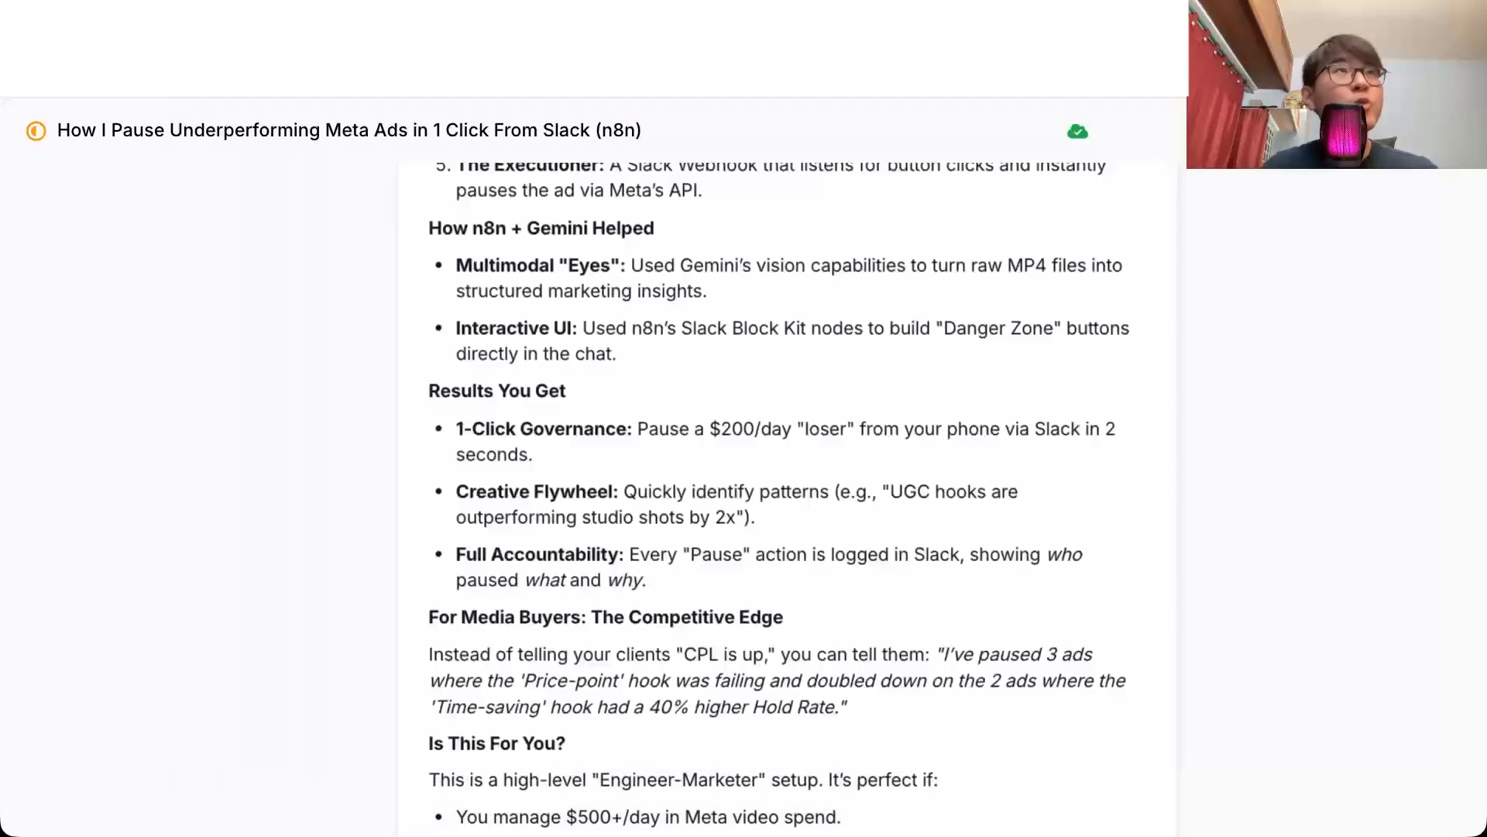
pyautogui.scroll(-3, 740, 455)
pyautogui.moveTo(429, 371); pyautogui.dragTo(457, 372)
pyautogui.moveTo(586, 376); pyautogui.dragTo(575, 383)
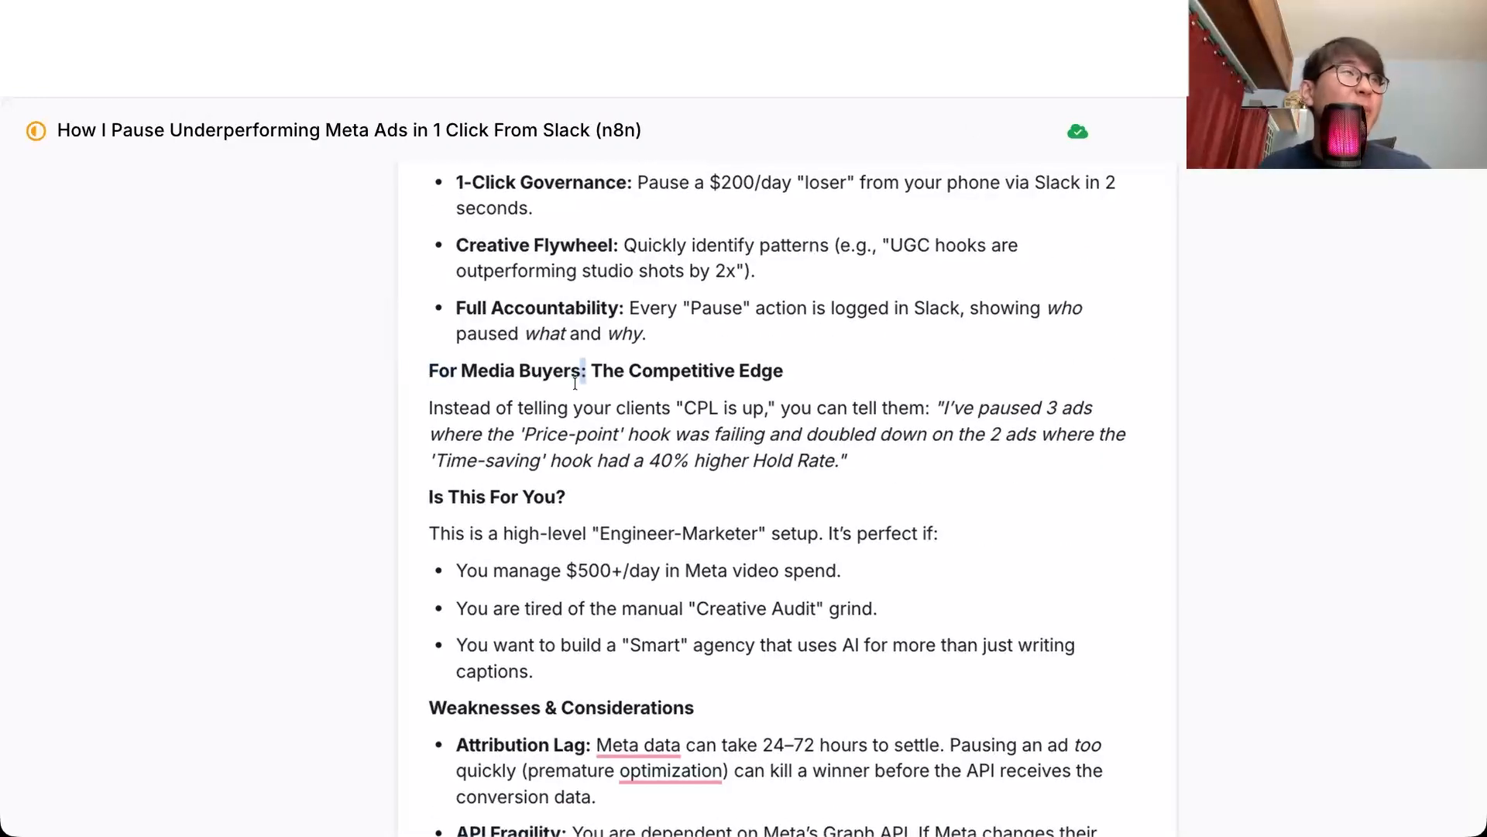
pyautogui.scroll(-6, 668, 385)
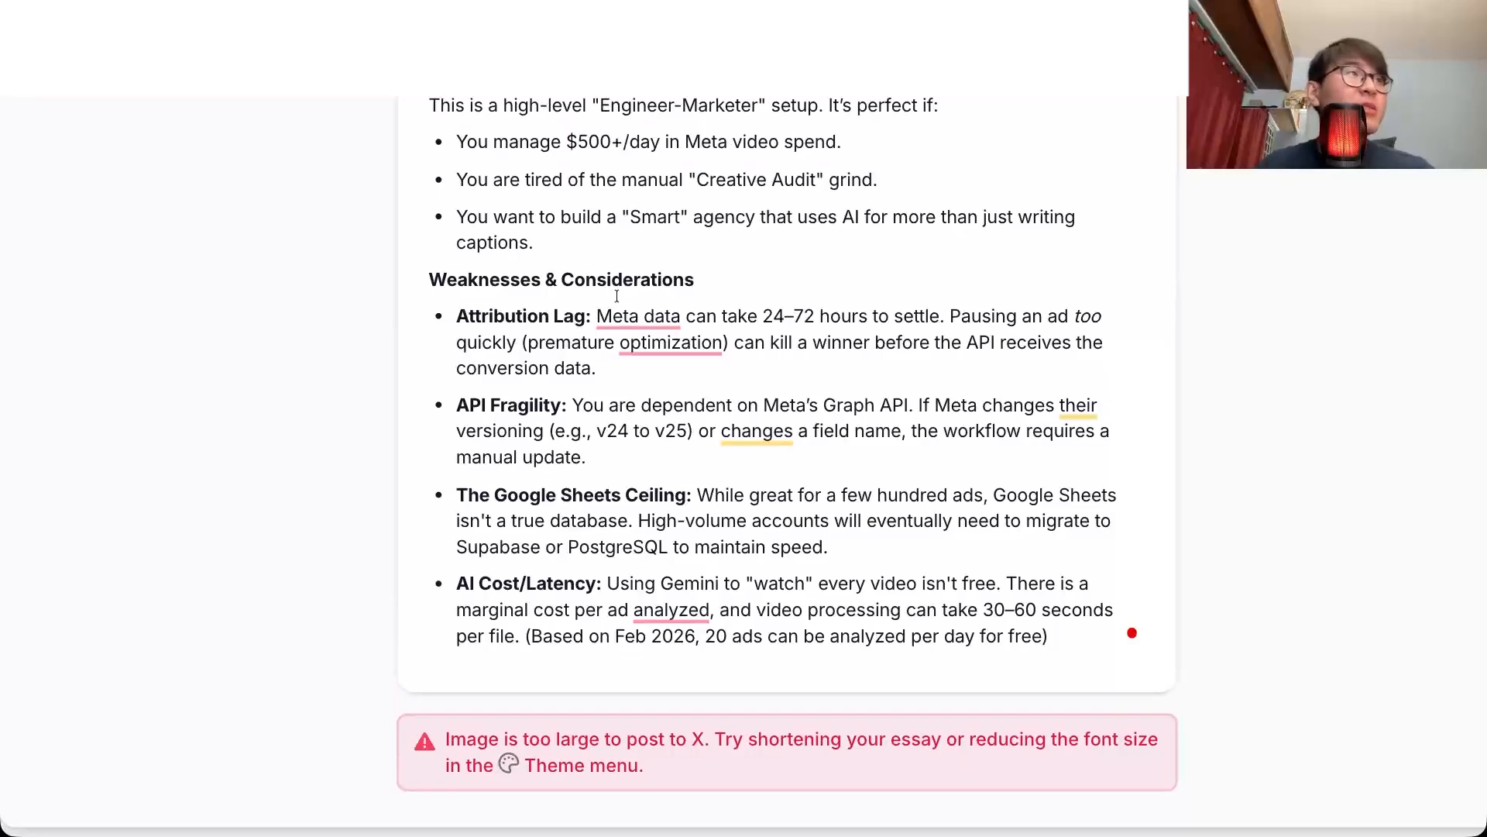
# Step: Read the Attribution Lag and API Fragility points in the draft, checking the Amount Spent condition in n8n's Filter node in between
pyautogui.click(597, 342)
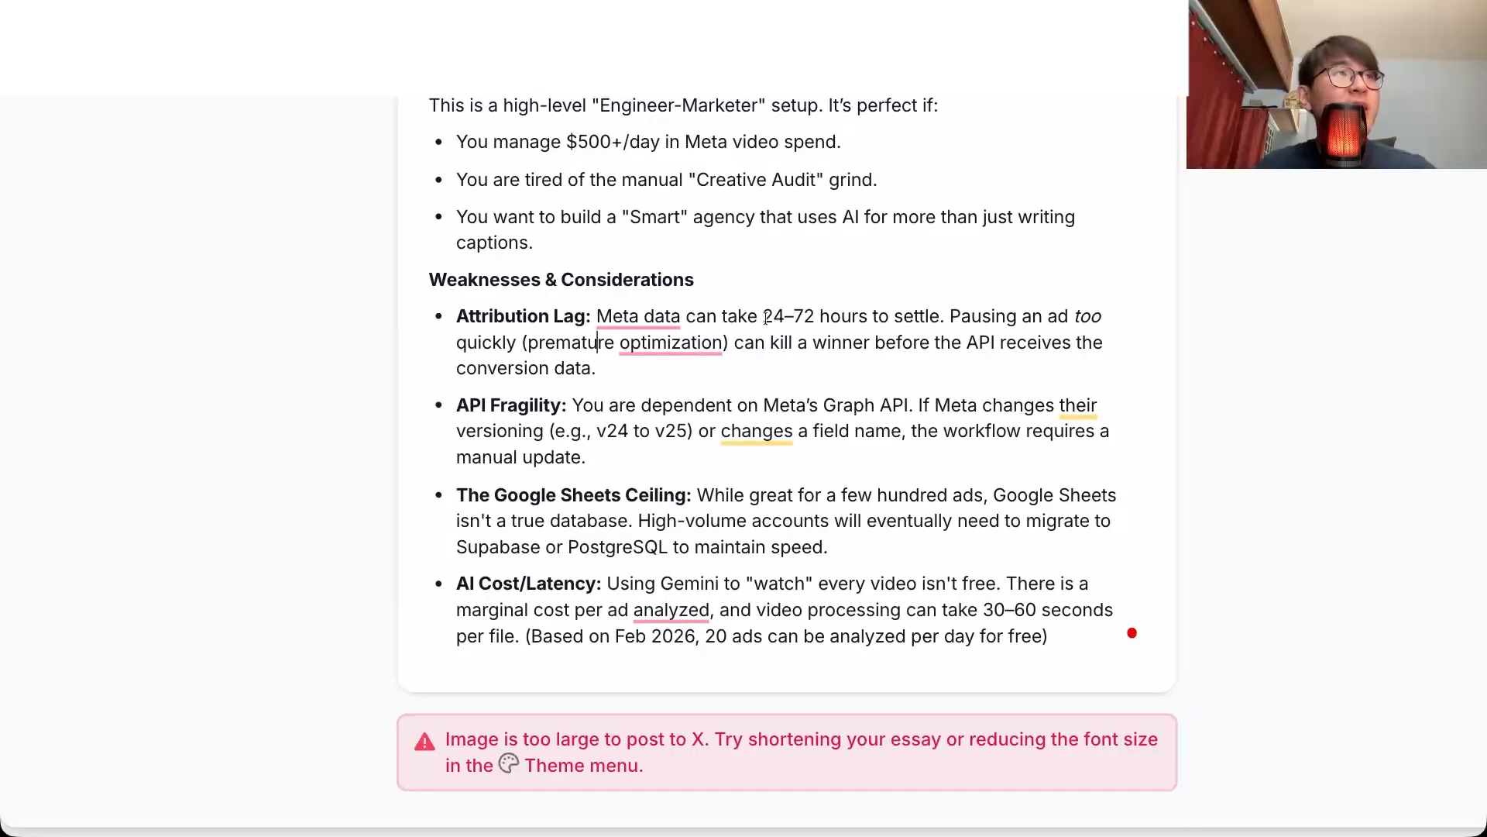
pyautogui.click(922, 317)
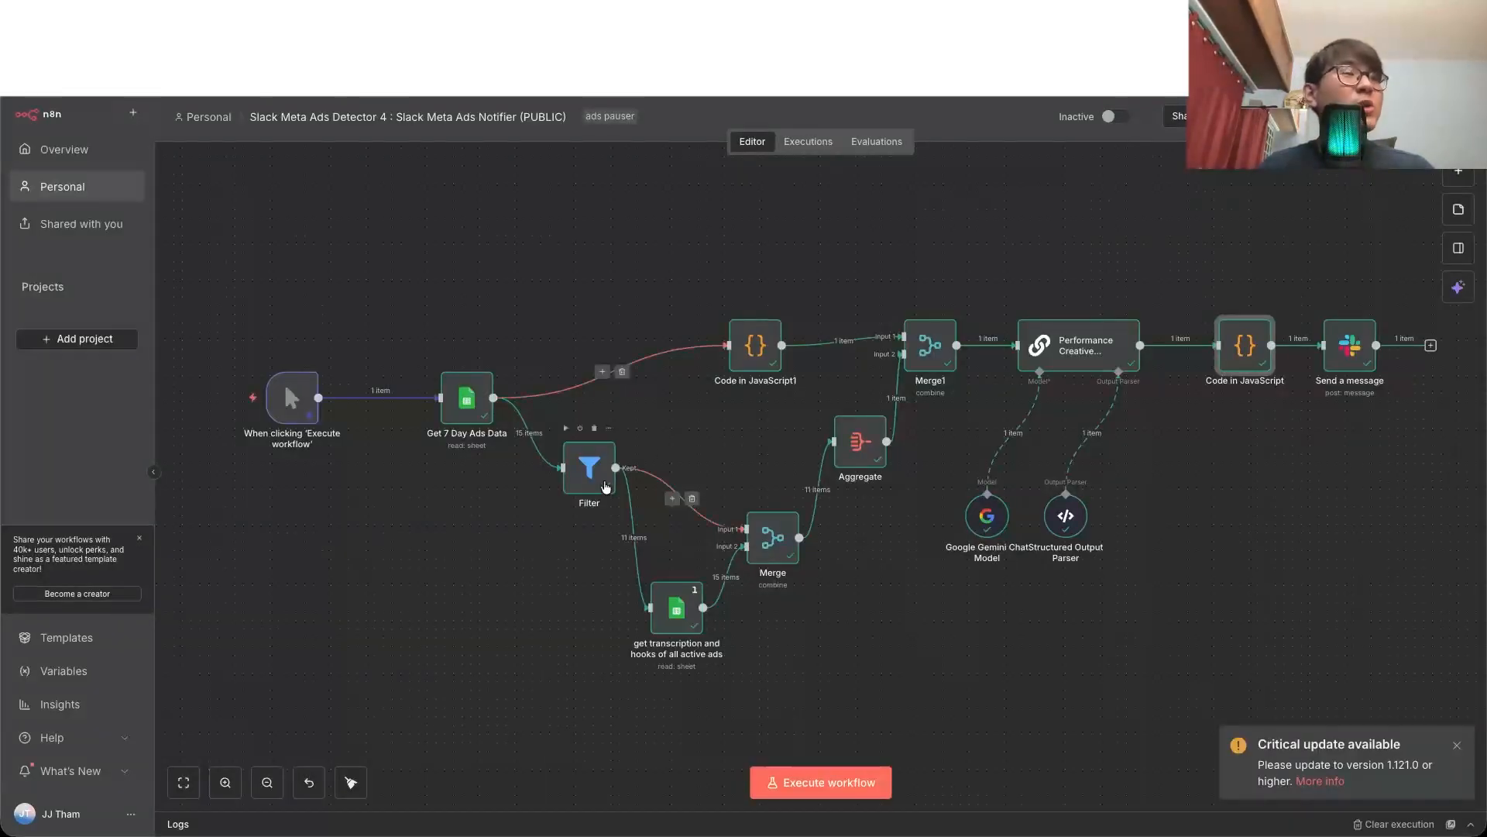
pyautogui.doubleClick(605, 485)
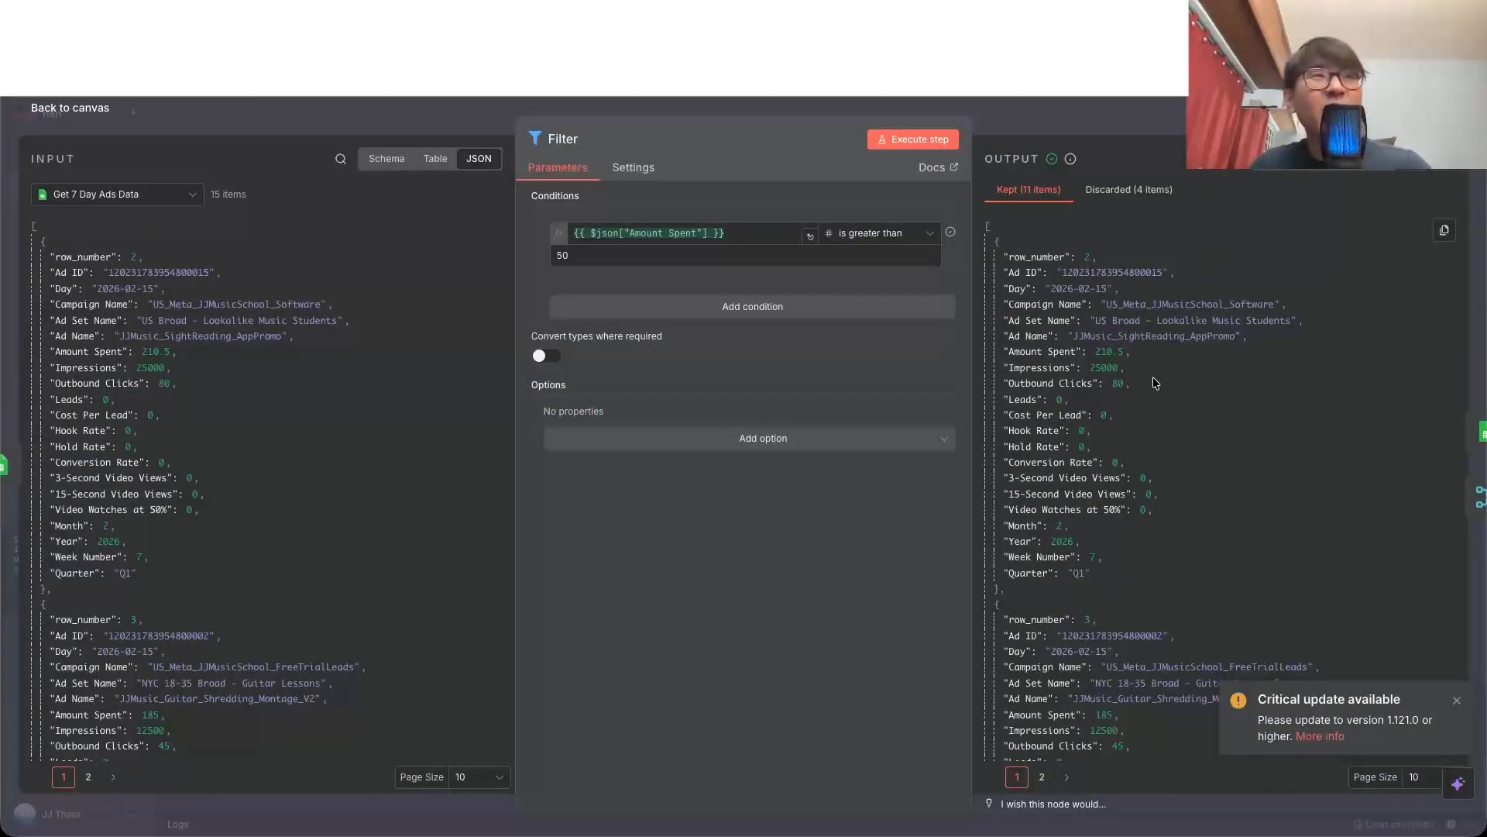
pyautogui.click(93, 113)
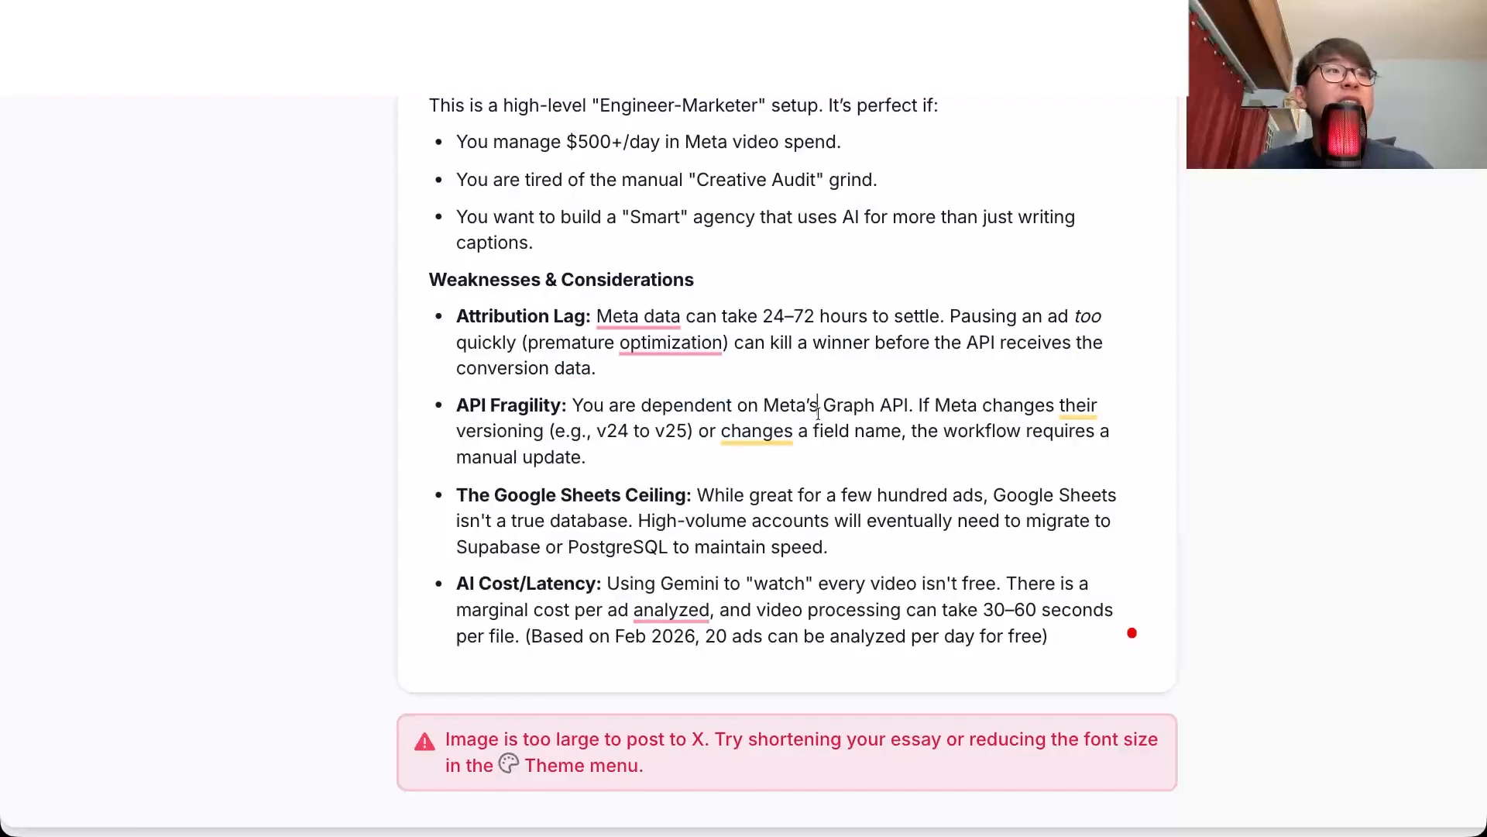
pyautogui.tripleClick(817, 413)
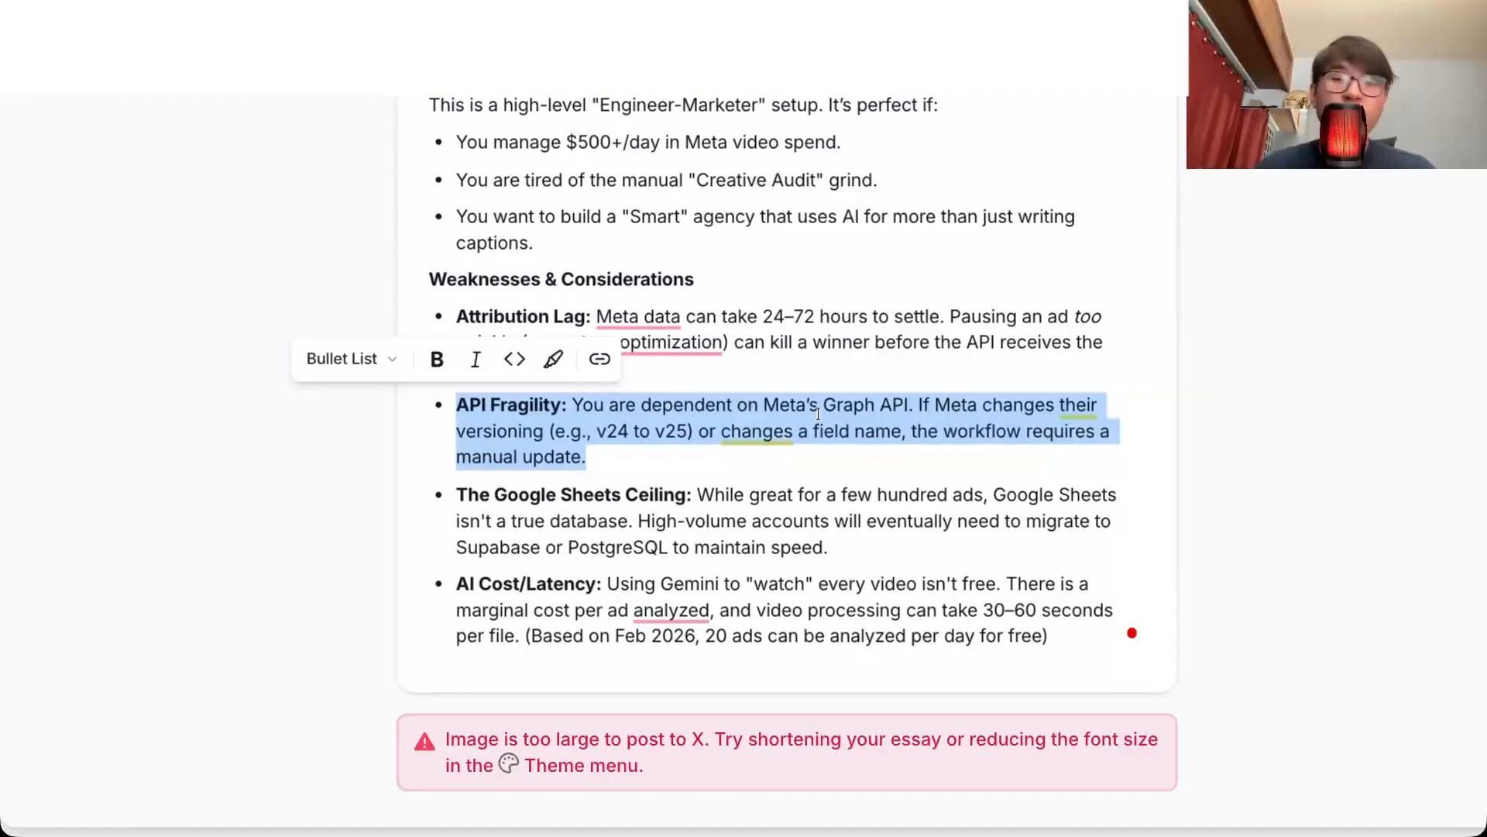
# Step: Read The Google Sheets Ceiling and AI Cost/Latency points in the article draft, viewing the Ads ID sheet of the Template spreadsheet in between
pyautogui.click(773, 465)
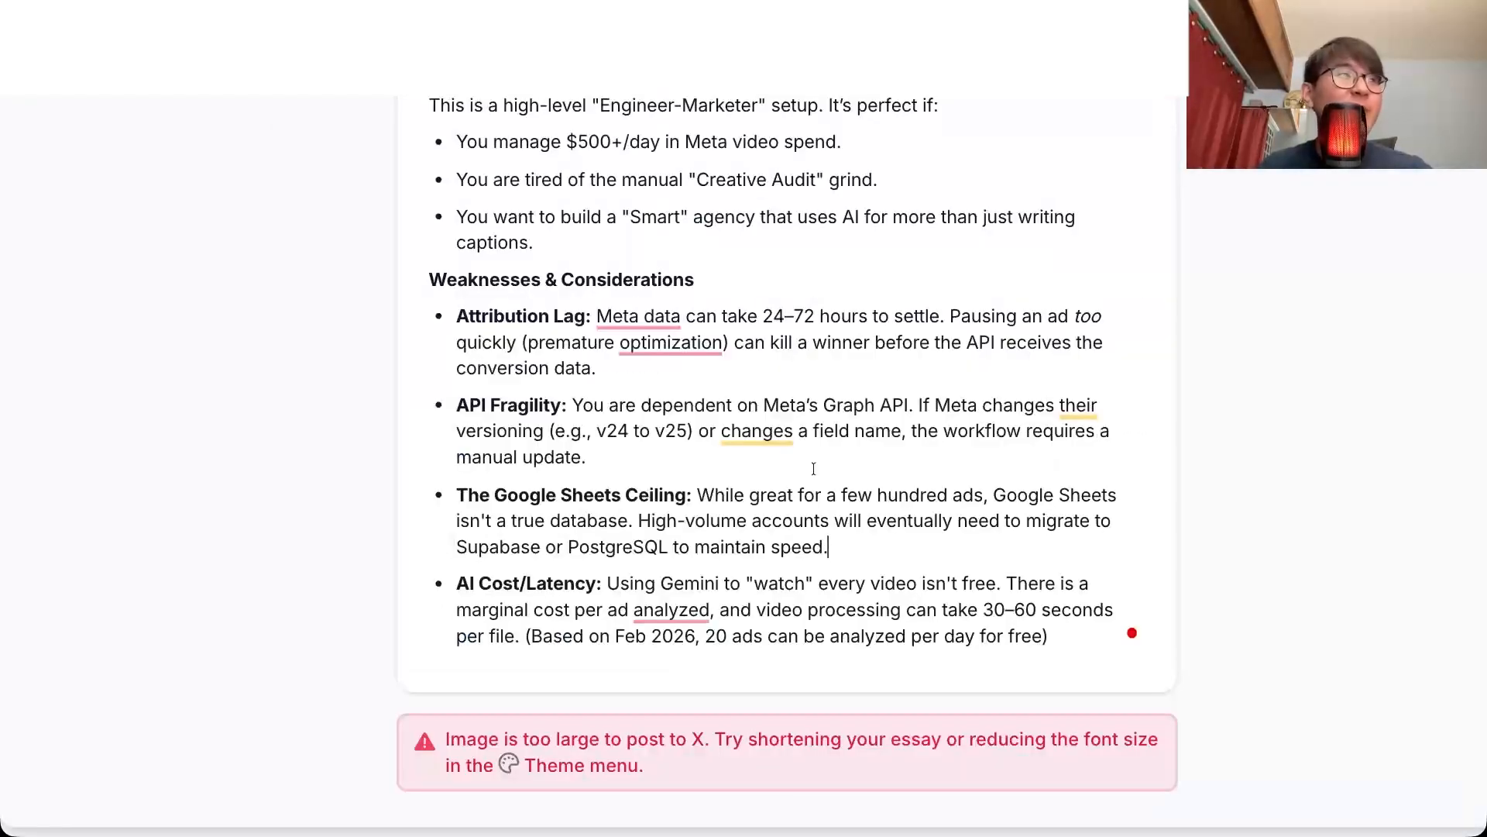
pyautogui.doubleClick(715, 521)
pyautogui.doubleClick(552, 610)
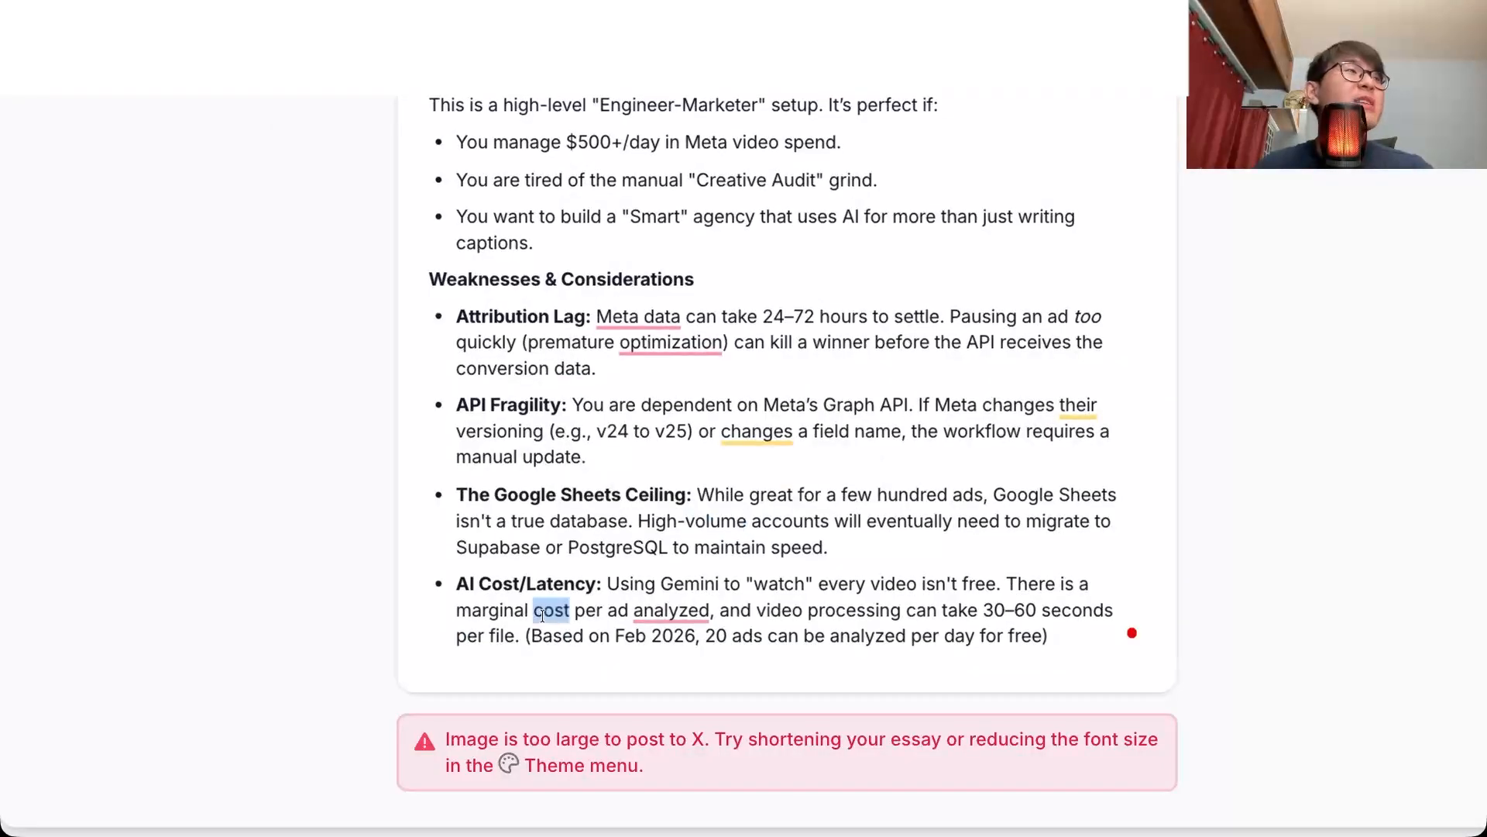
pyautogui.click(479, 608)
pyautogui.doubleClick(614, 608)
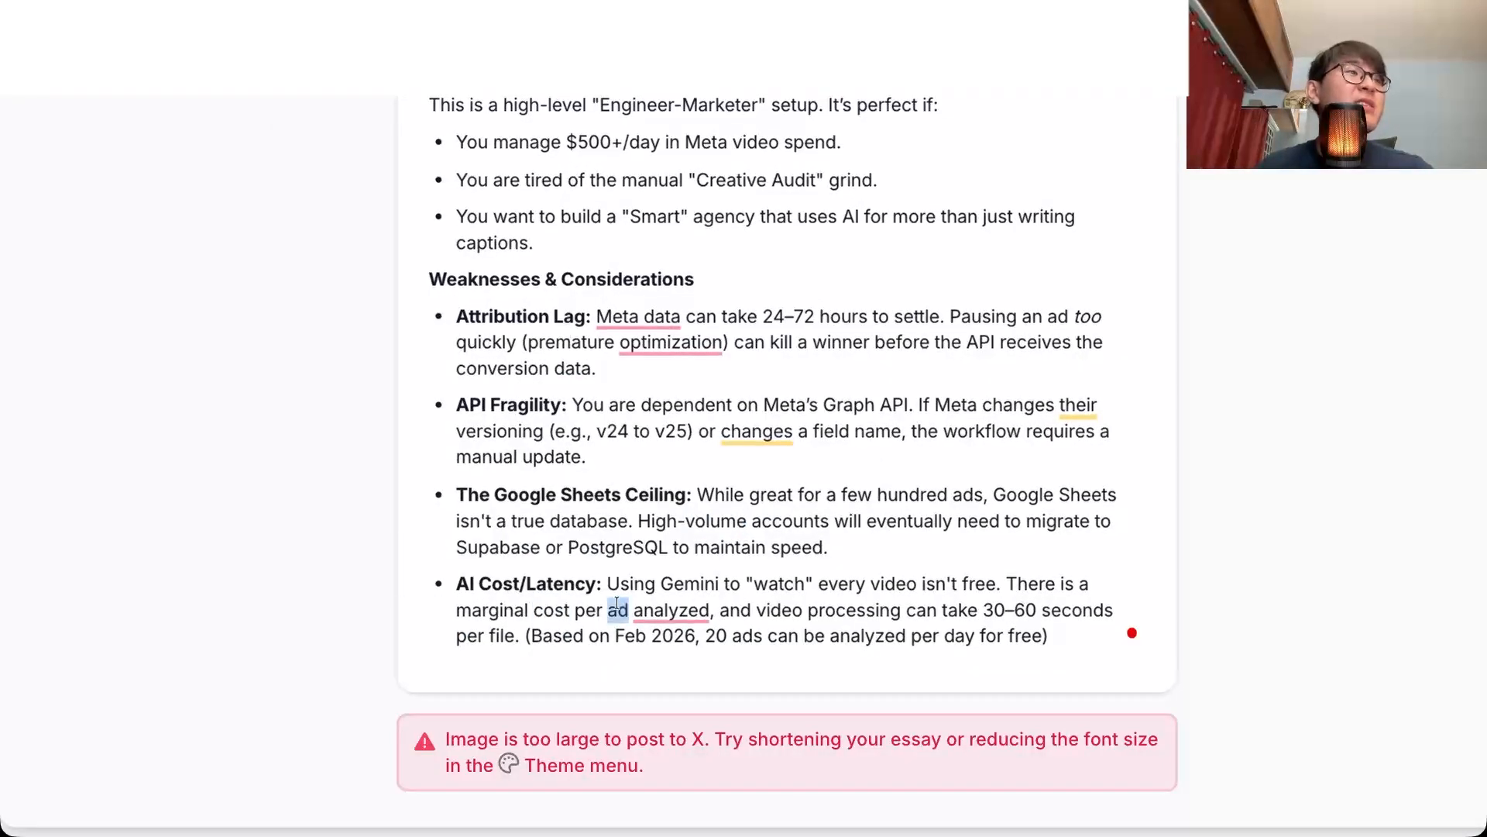
pyautogui.click(790, 609)
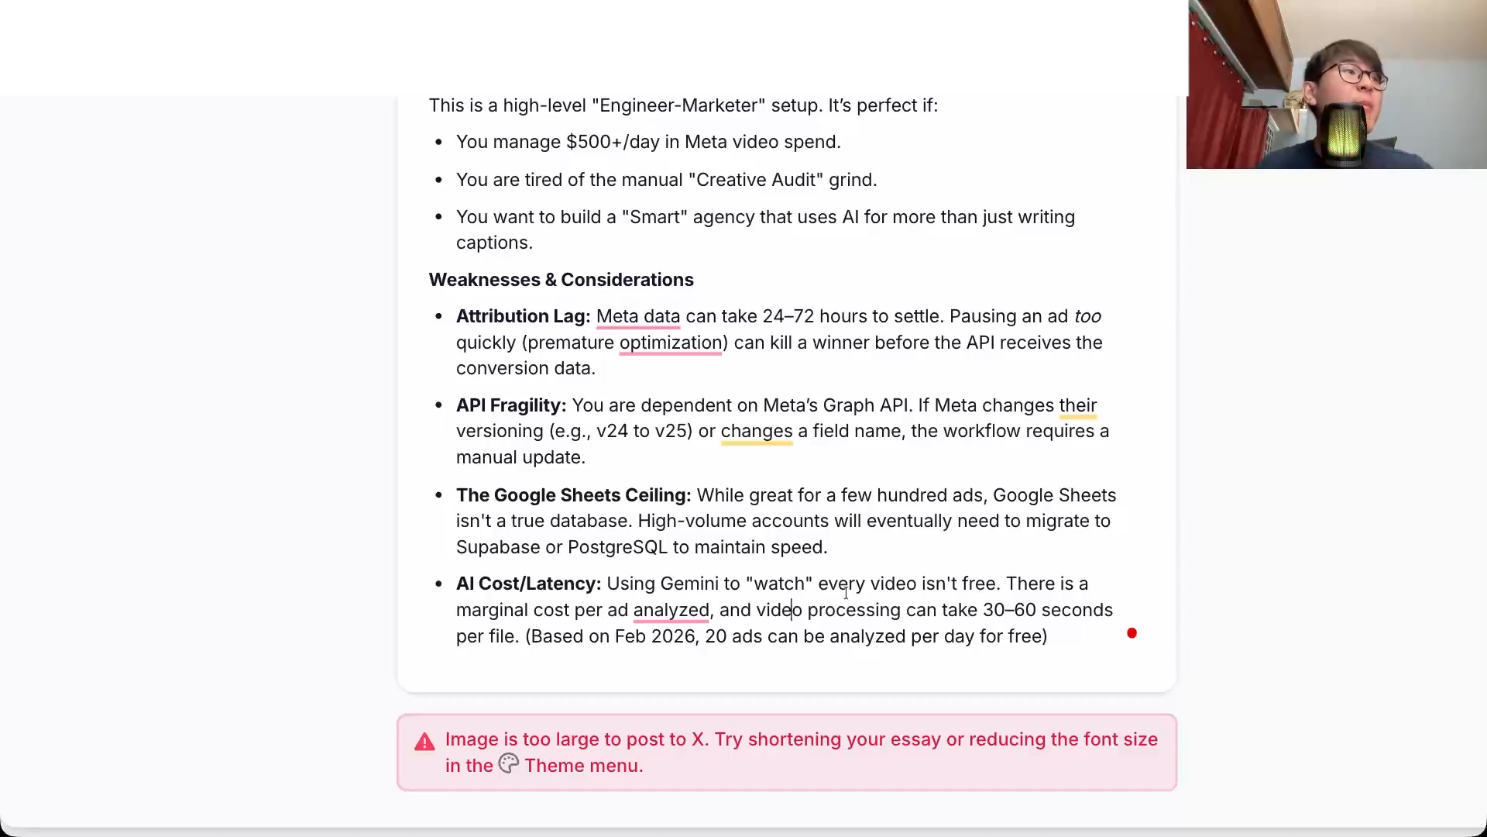
pyautogui.click(857, 610)
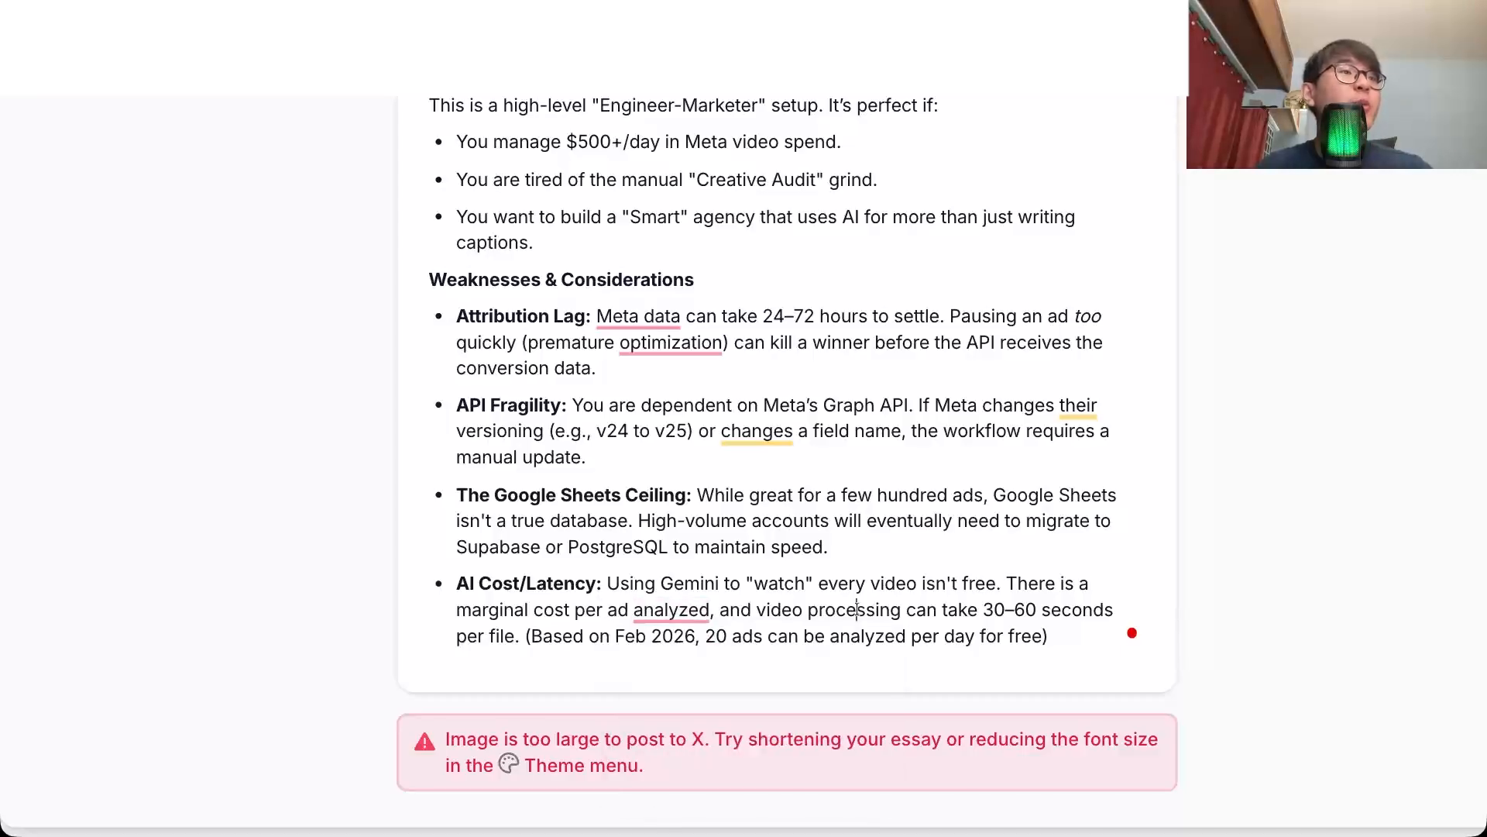
pyautogui.click(1006, 610)
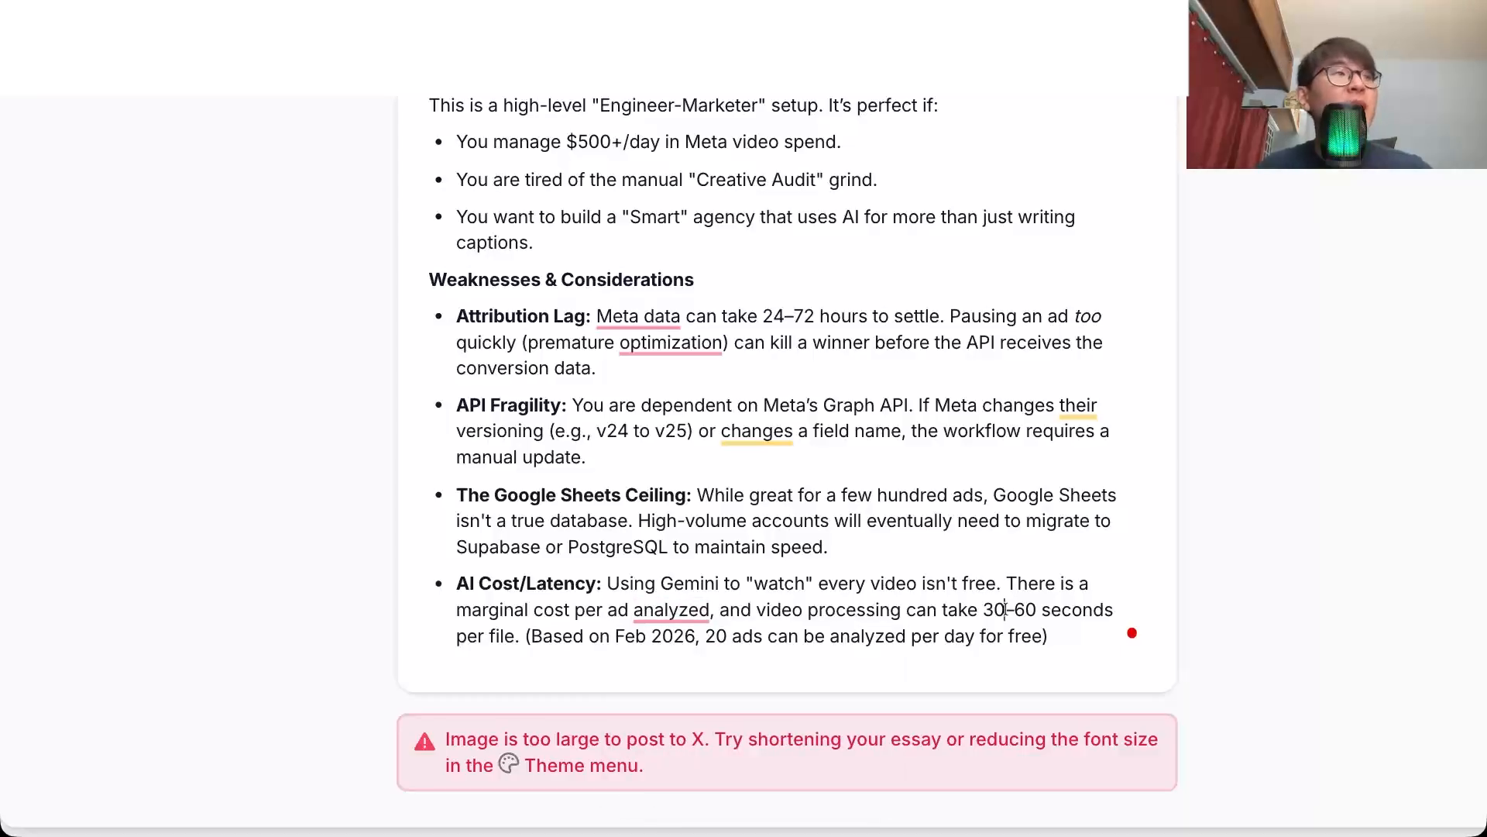